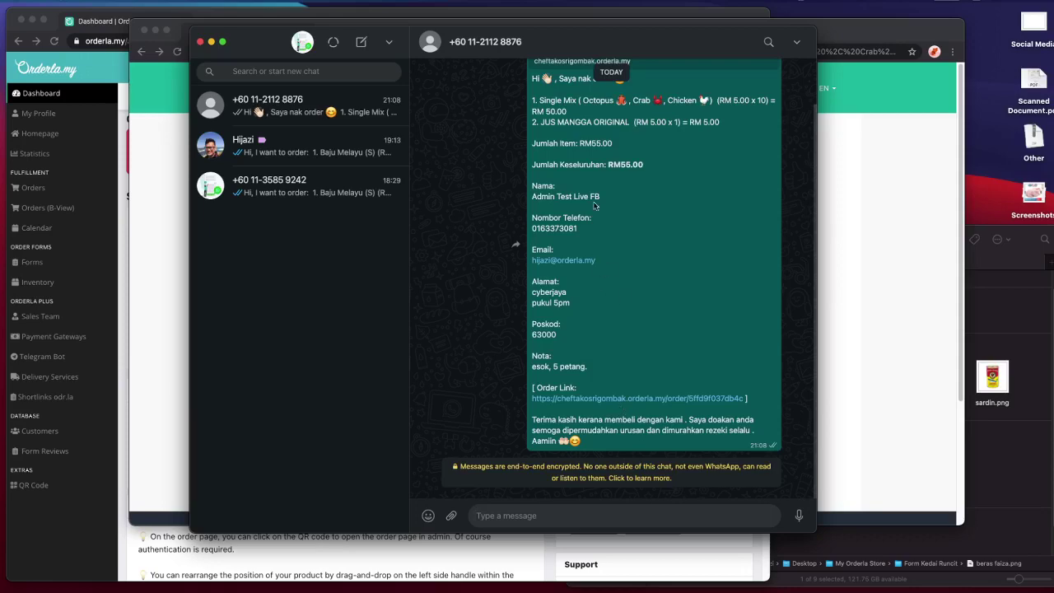
# - Move the WhatsApp chat aside and bring the browser's Share on WhatsApp page back to the front
pyautogui.moveTo(536, 53); pyautogui.dragTo(592, 82)
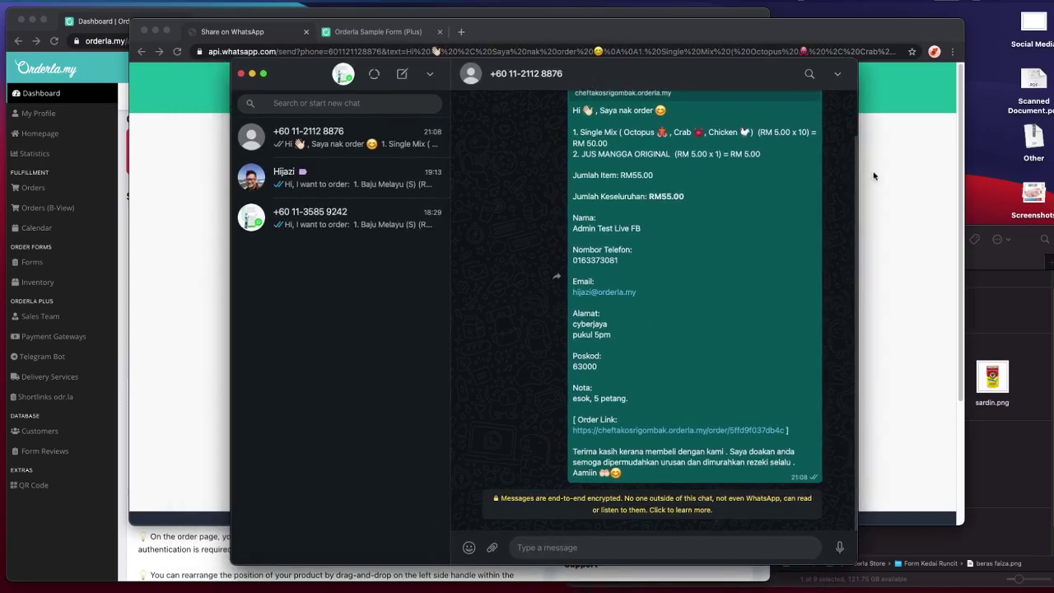
pyautogui.scroll(1, 759, 420)
pyautogui.scroll(-1, 759, 422)
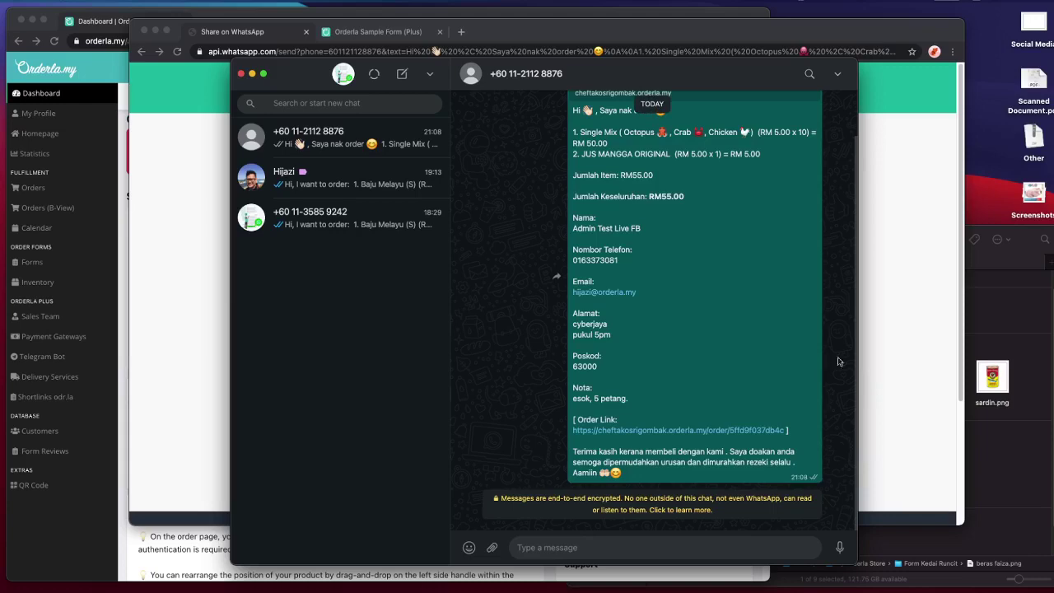
pyautogui.click(875, 357)
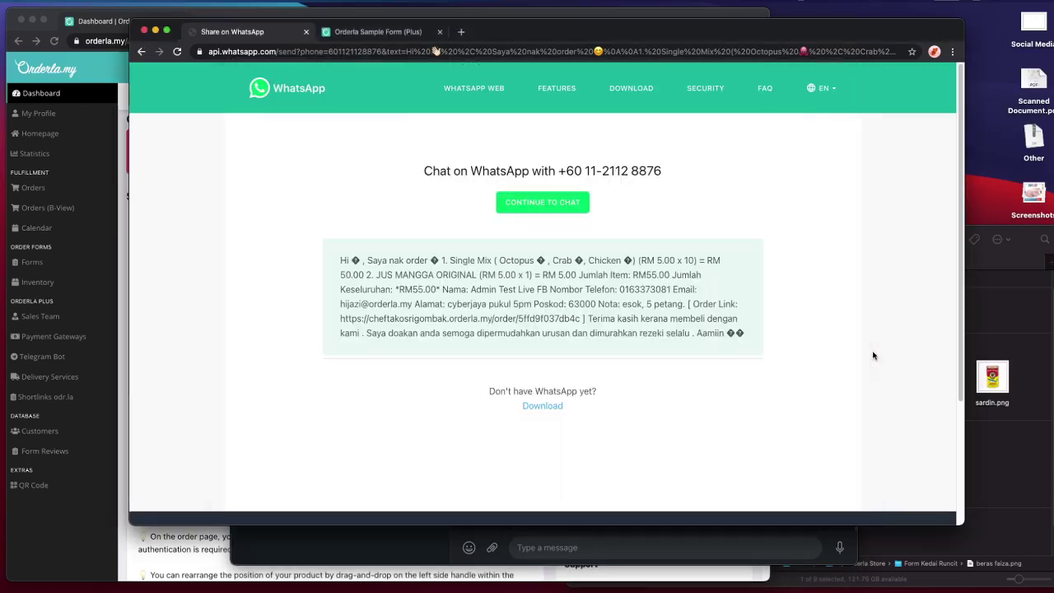
# - Go back to the Chef Tako Sri Gombak BORANG PESANAN order form
pyautogui.click(141, 51)
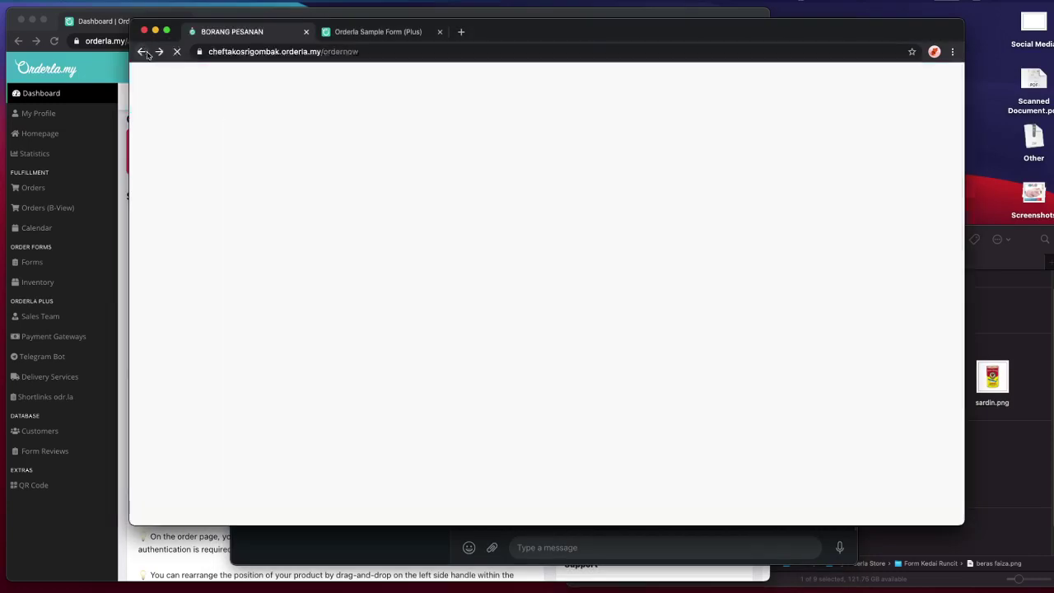
pyautogui.scroll(3, 403, 308)
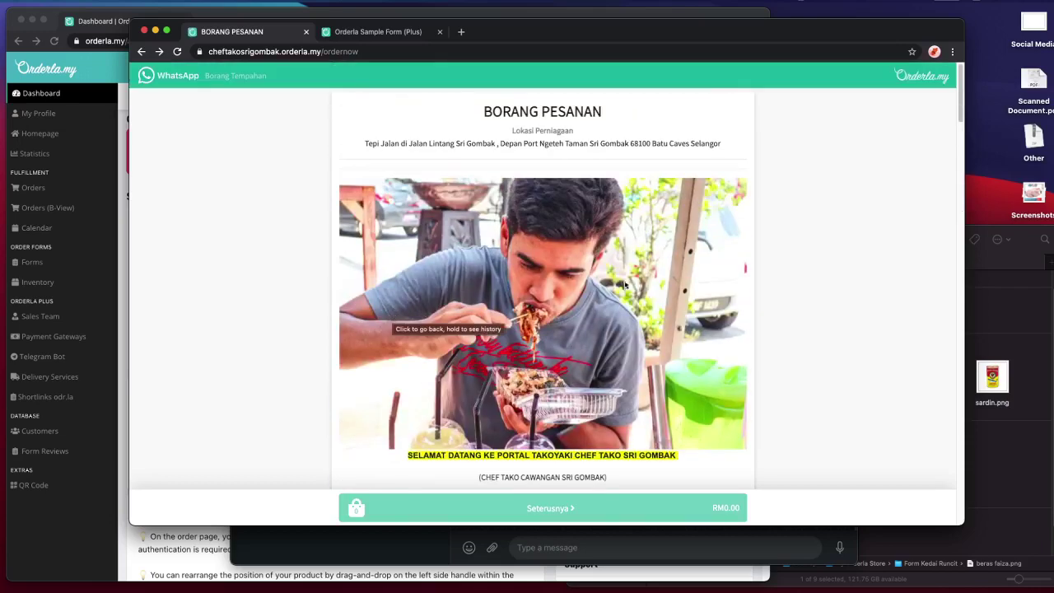
pyautogui.scroll(-5, 585, 279)
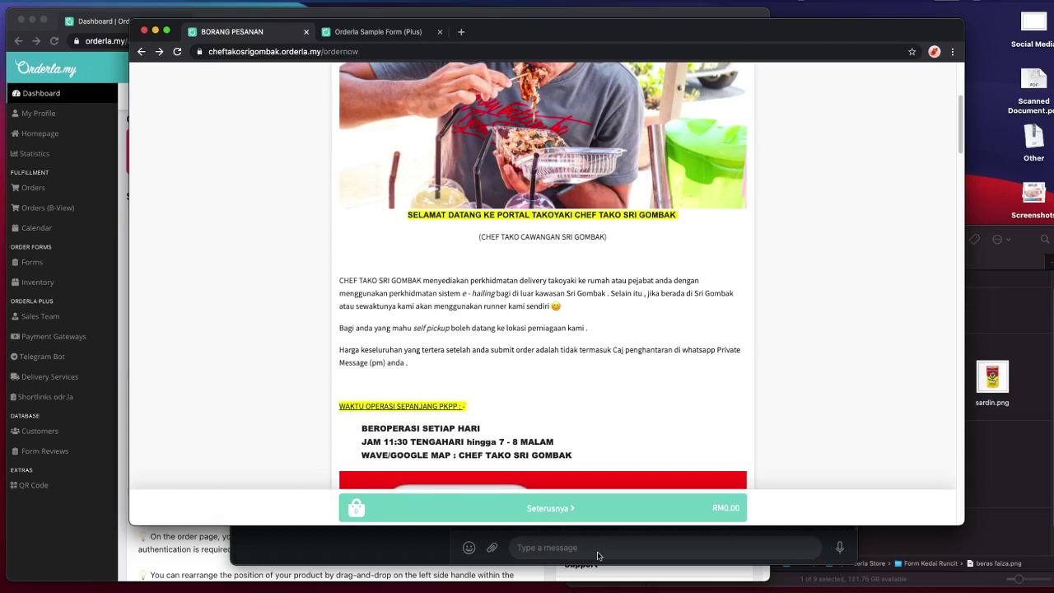
# - Glance at the WhatsApp order chat, then return to the order form and scroll to its operating hours
pyautogui.click(598, 555)
pyautogui.click(598, 550)
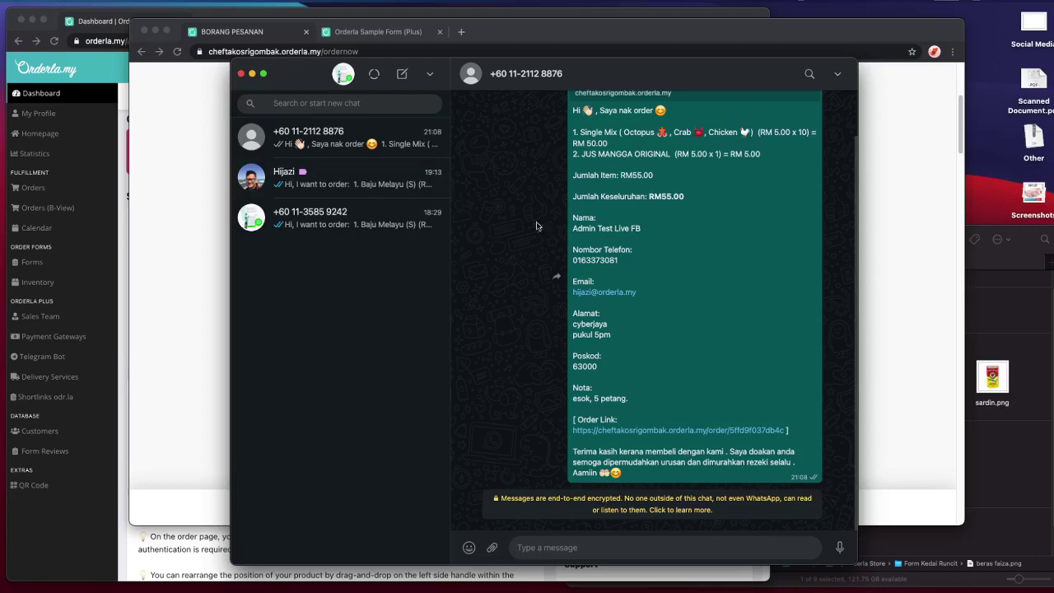
pyautogui.click(171, 264)
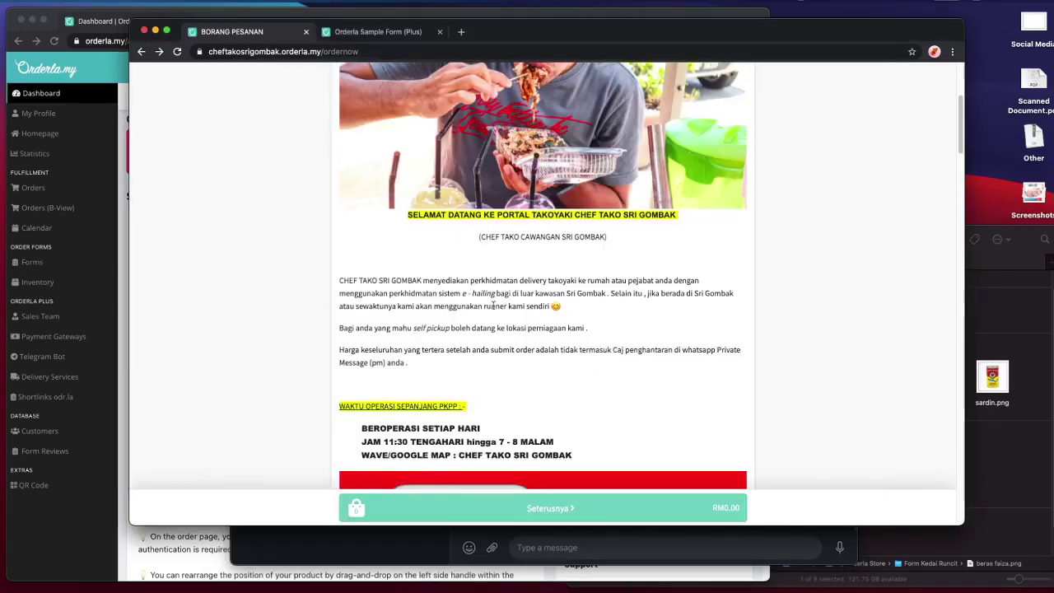
pyautogui.scroll(-5, 578, 341)
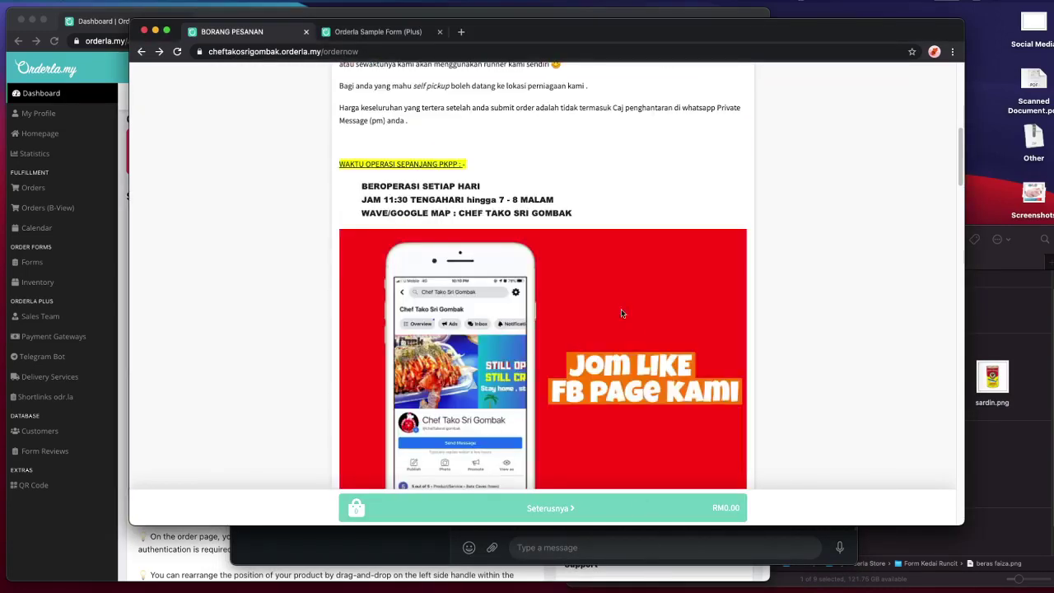
# - Return to the Featured on Orderla.my listing and open the Tasneem Naturel Cyberjaya order form
pyautogui.click(140, 51)
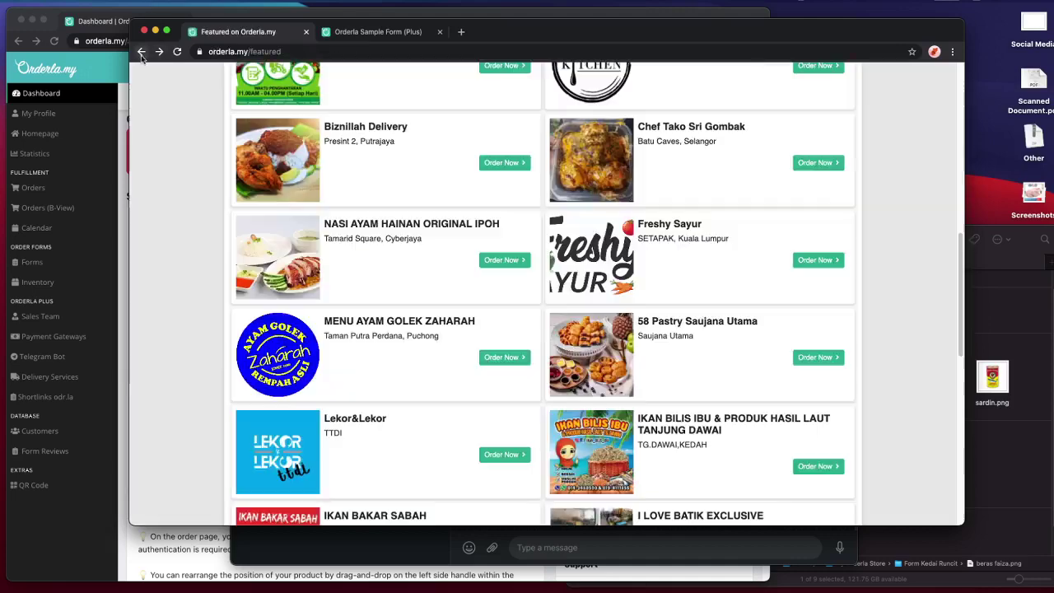
pyautogui.scroll(15, 656, 289)
pyautogui.scroll(-3, 657, 289)
pyautogui.scroll(4, 656, 289)
pyautogui.scroll(-1, 656, 289)
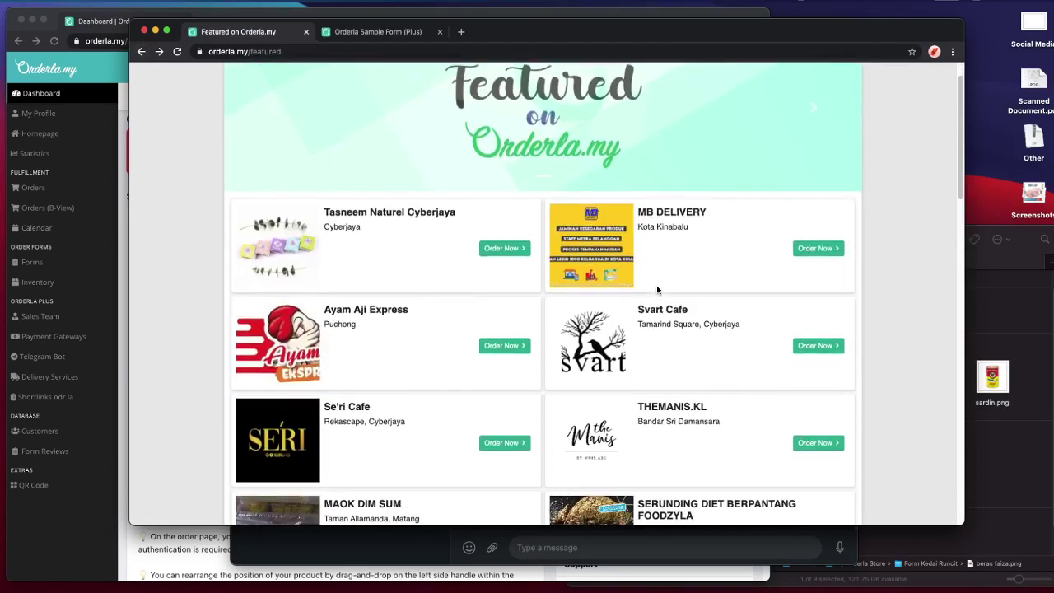
pyautogui.click(498, 247)
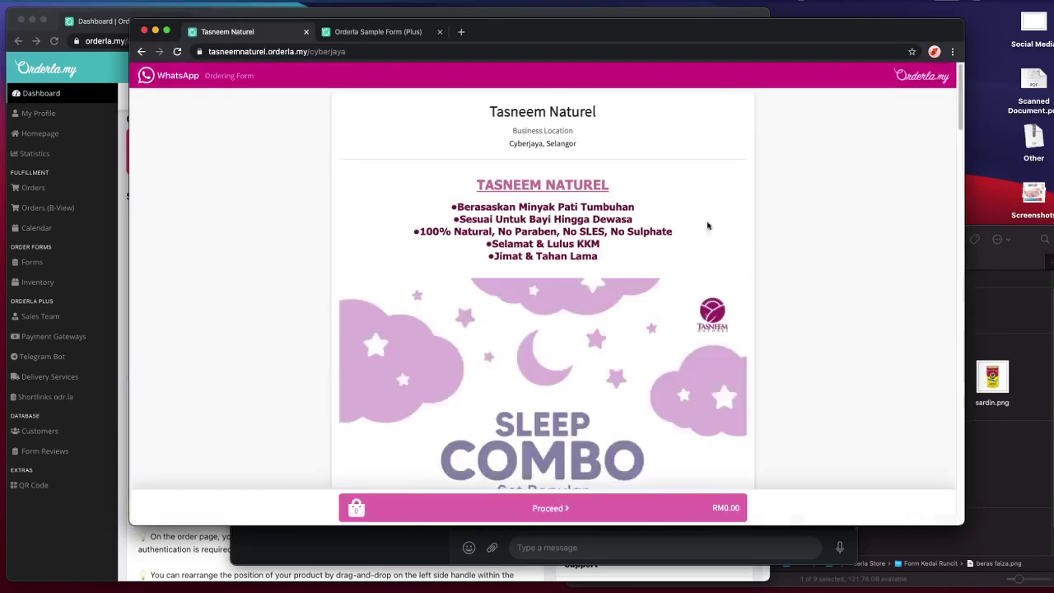
# - Preview the Sleep Time photo under Baby Balm and add one Sleep Time (RM49.00) to the cart
pyautogui.scroll(-5, 741, 243)
pyautogui.scroll(-10, 744, 245)
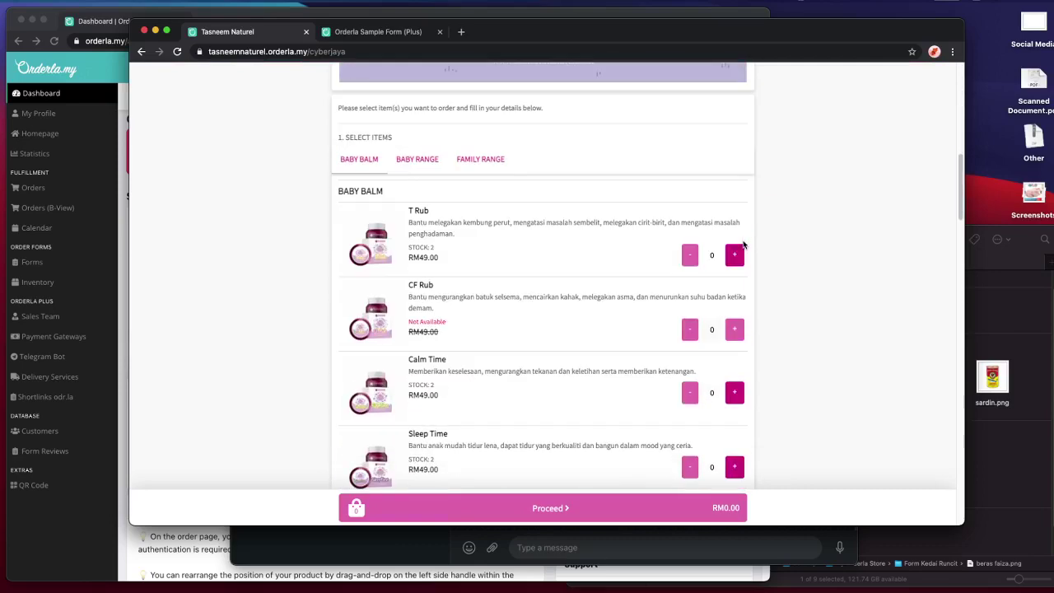
pyautogui.scroll(-3, 792, 287)
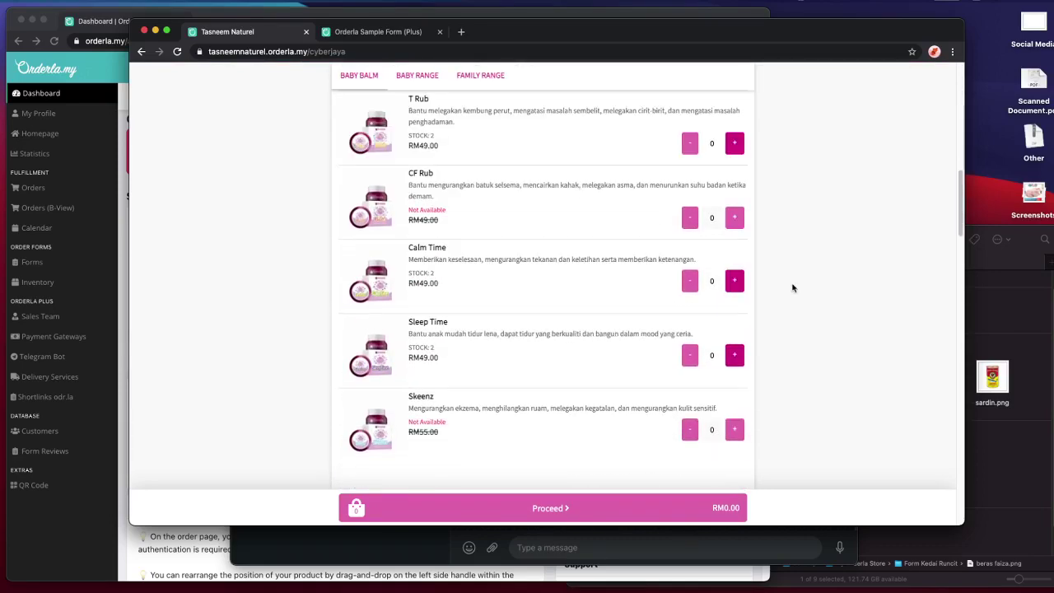
pyautogui.scroll(-1, 681, 330)
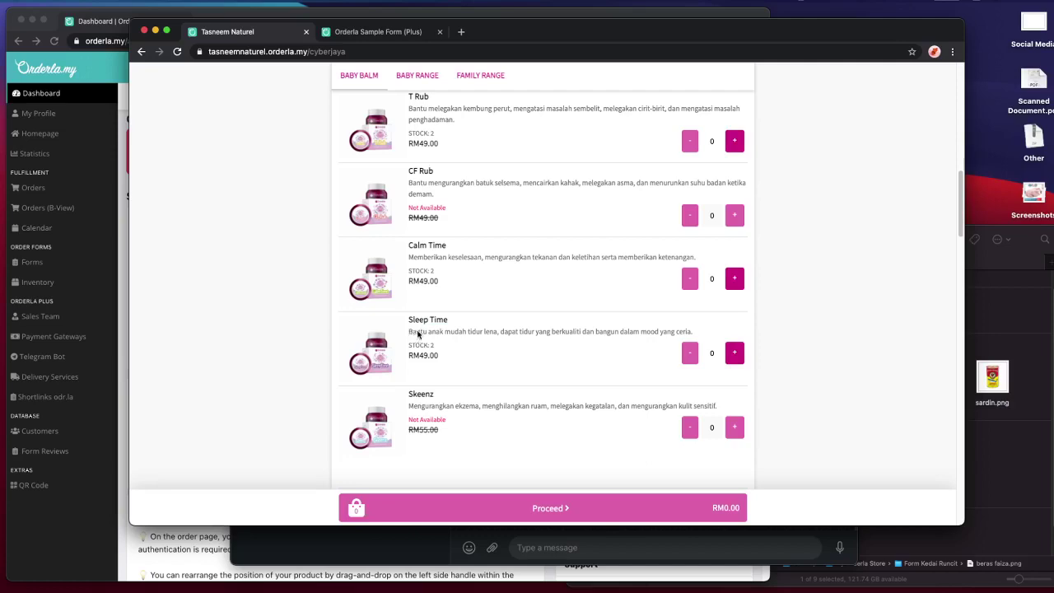
pyautogui.click(370, 356)
pyautogui.click(343, 368)
pyautogui.click(734, 354)
pyautogui.scroll(-3, 742, 380)
pyautogui.scroll(-1, 742, 380)
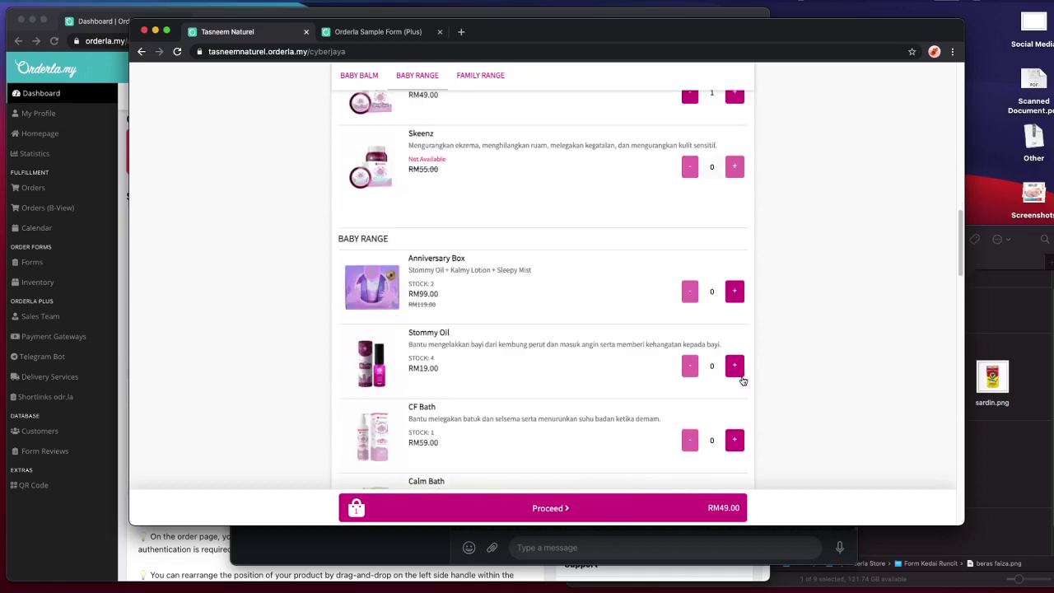
pyautogui.scroll(-9, 741, 379)
pyautogui.scroll(-6, 742, 380)
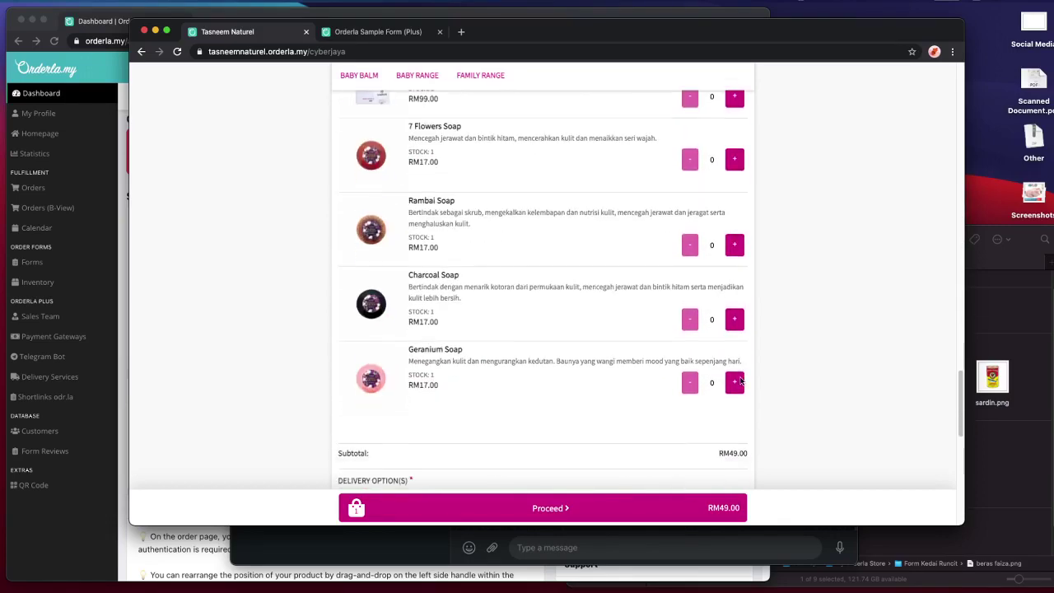
pyautogui.scroll(-1, 737, 380)
# - Set the delivery option to Self Pickup instead of Postage - Semenanjung
pyautogui.click(395, 424)
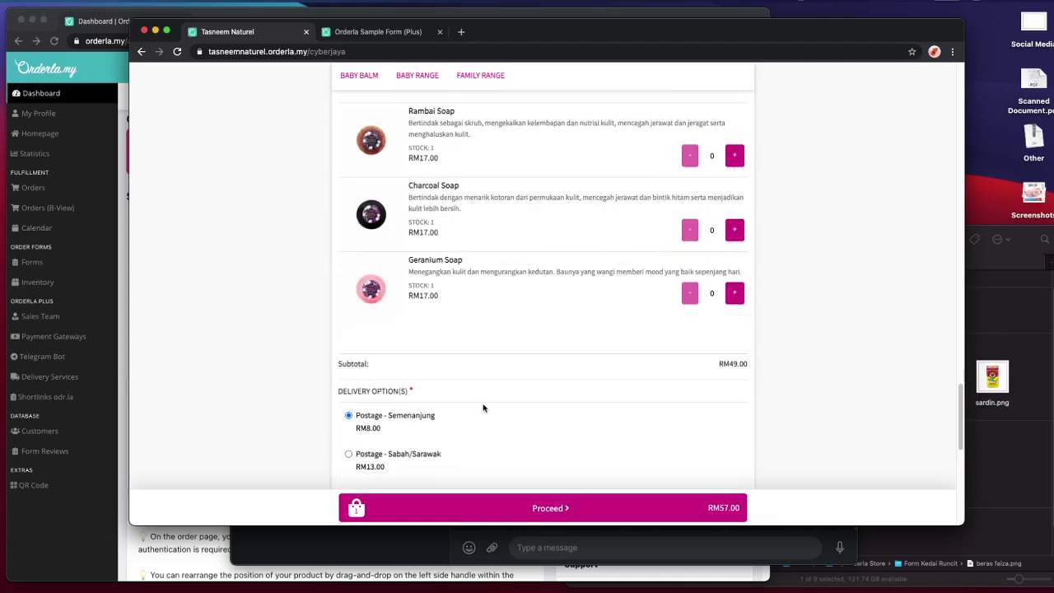
pyautogui.scroll(-1, 483, 407)
pyautogui.click(367, 417)
pyautogui.scroll(-2, 485, 413)
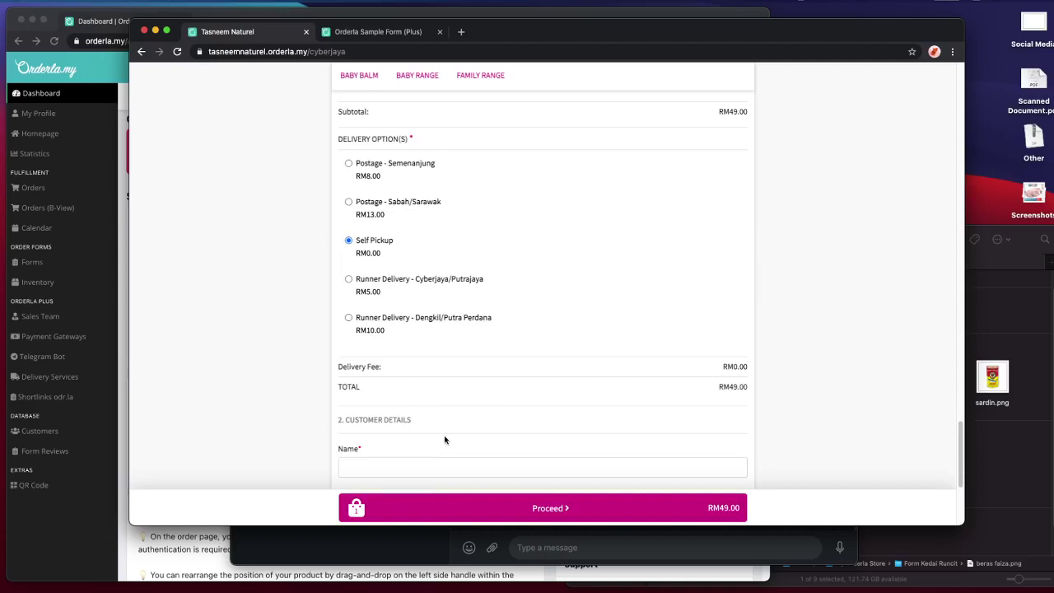
pyautogui.scroll(-1, 444, 437)
# - Fill in the customer's name, phone number, address and postcode, then proceed to the RM49.00 order summary
pyautogui.click(445, 438)
pyautogui.write('admin')
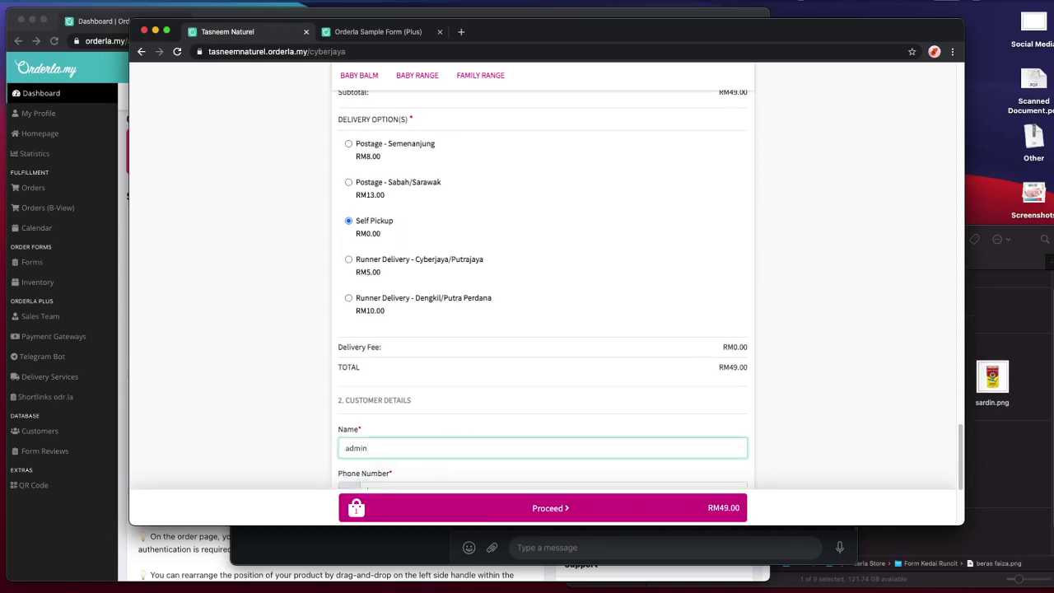
pyautogui.press('Tab')
pyautogui.scroll(-2, 513, 387)
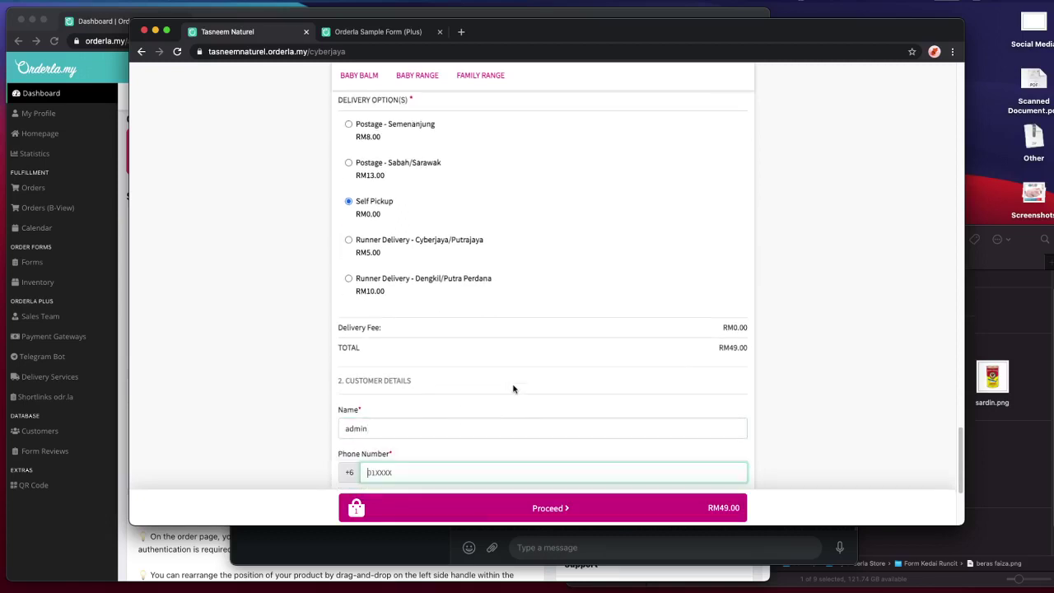
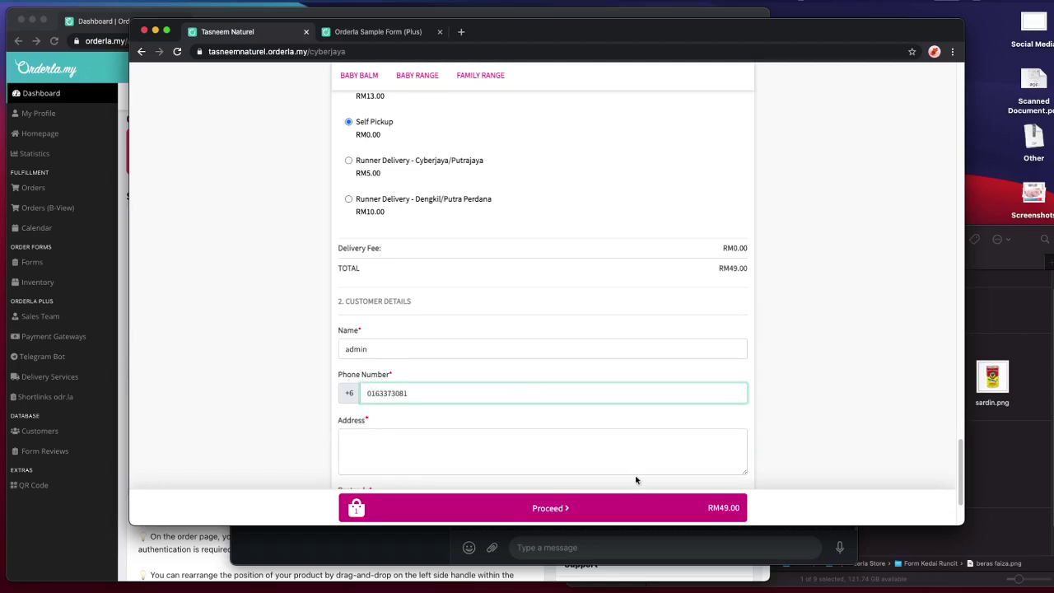
pyautogui.click(633, 463)
pyautogui.scroll(-2, 654, 449)
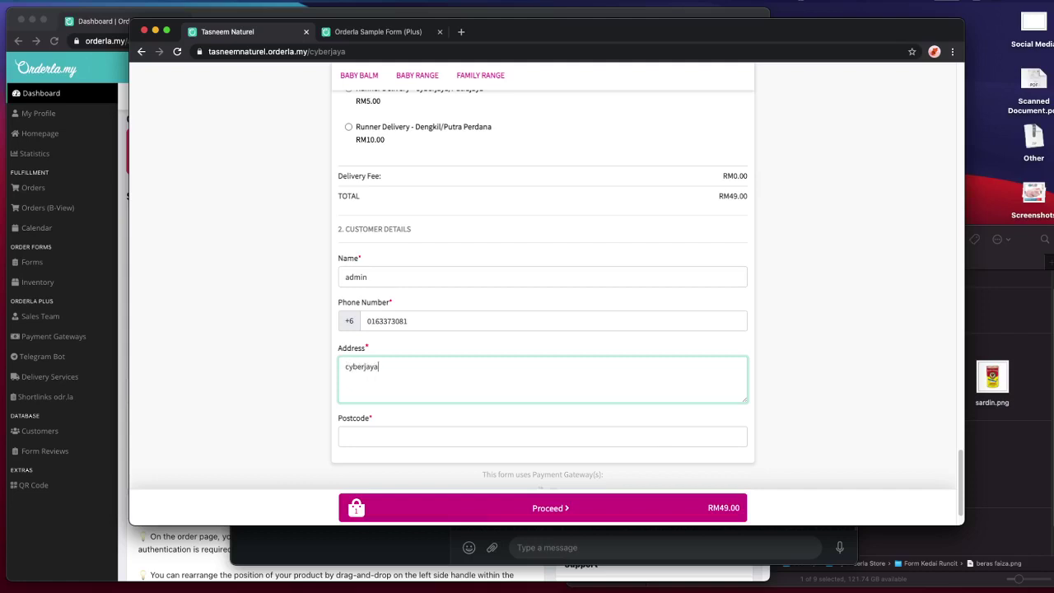
pyautogui.click(581, 436)
pyautogui.write('63000')
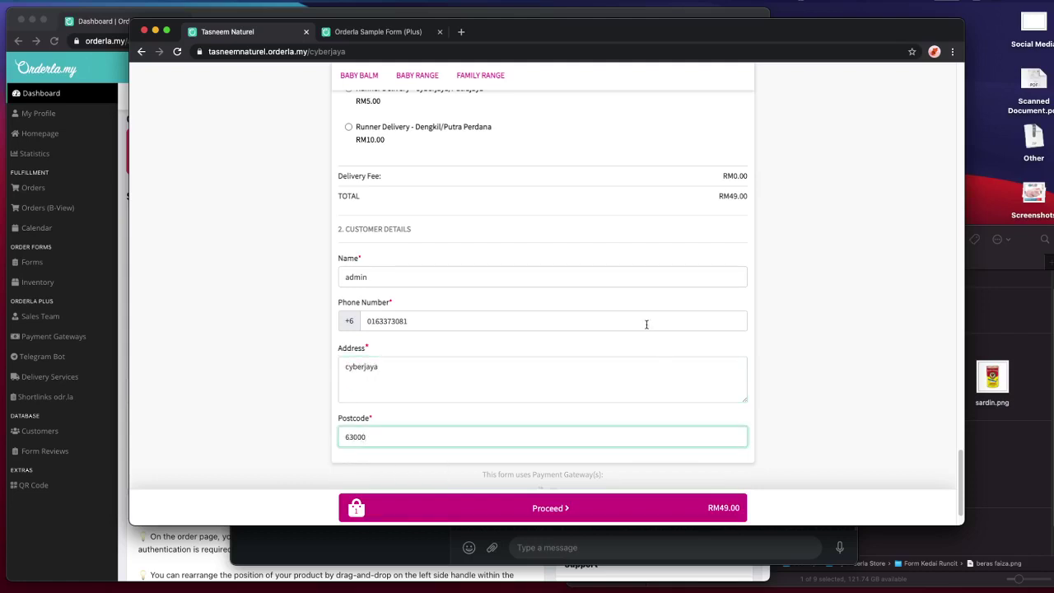
pyautogui.scroll(-1, 651, 354)
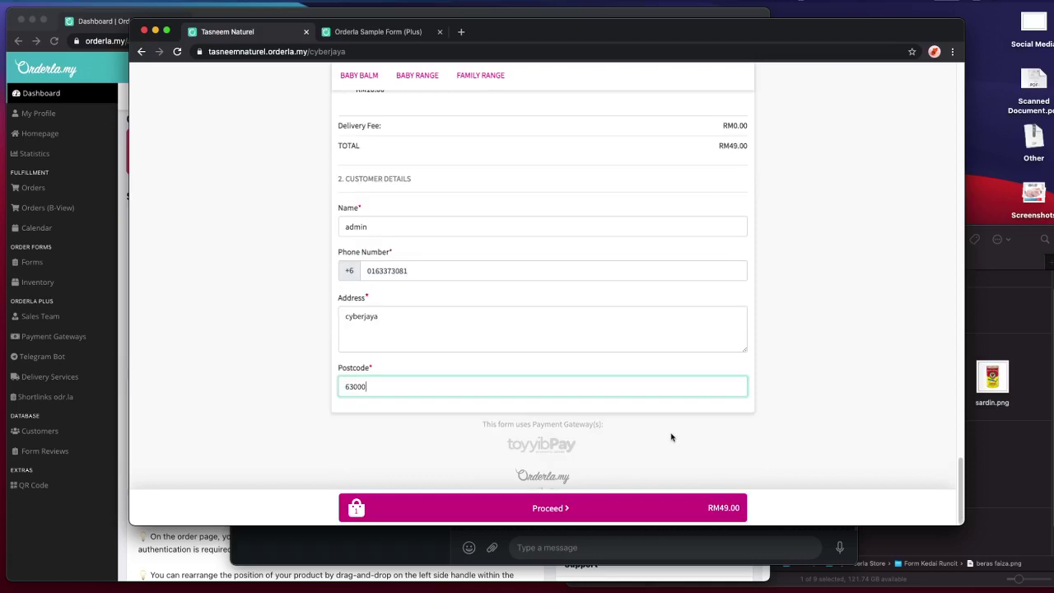
pyautogui.click(650, 508)
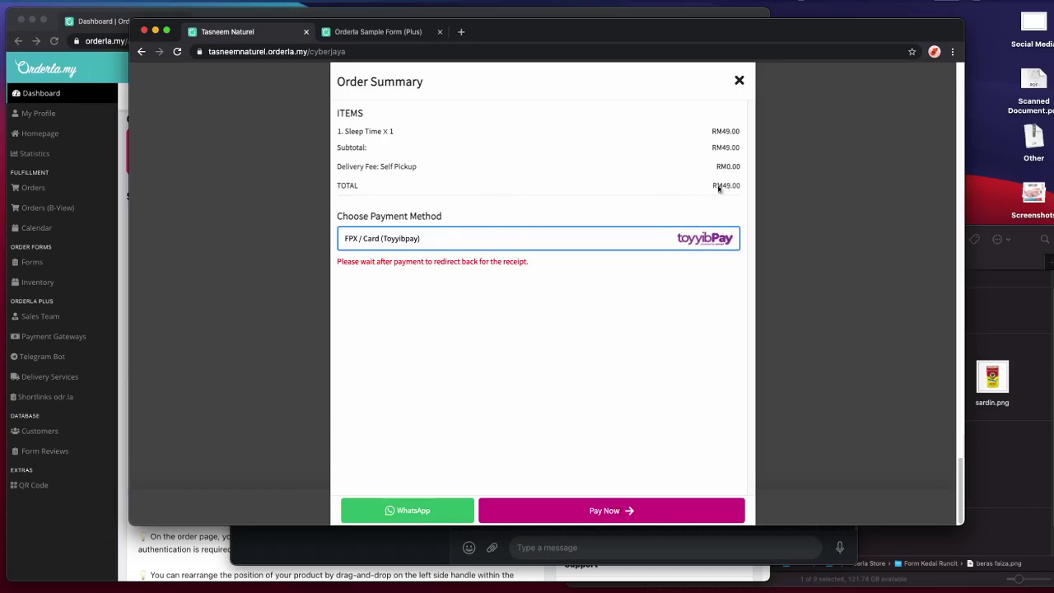
# - Start paying online and fill in the payer's saved email address
pyautogui.click(619, 510)
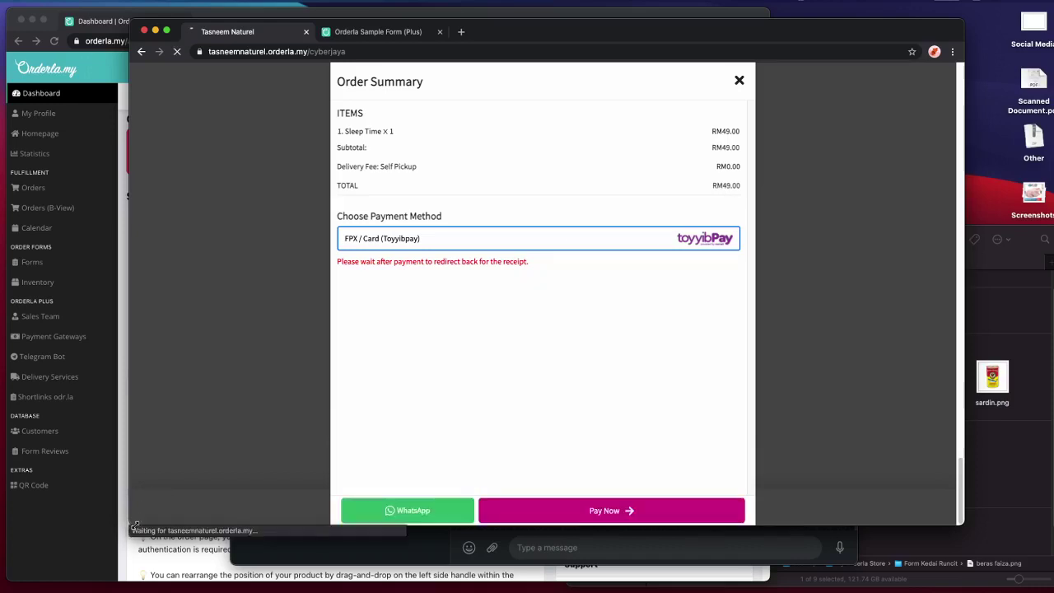
pyautogui.moveTo(135, 525); pyautogui.dragTo(152, 541)
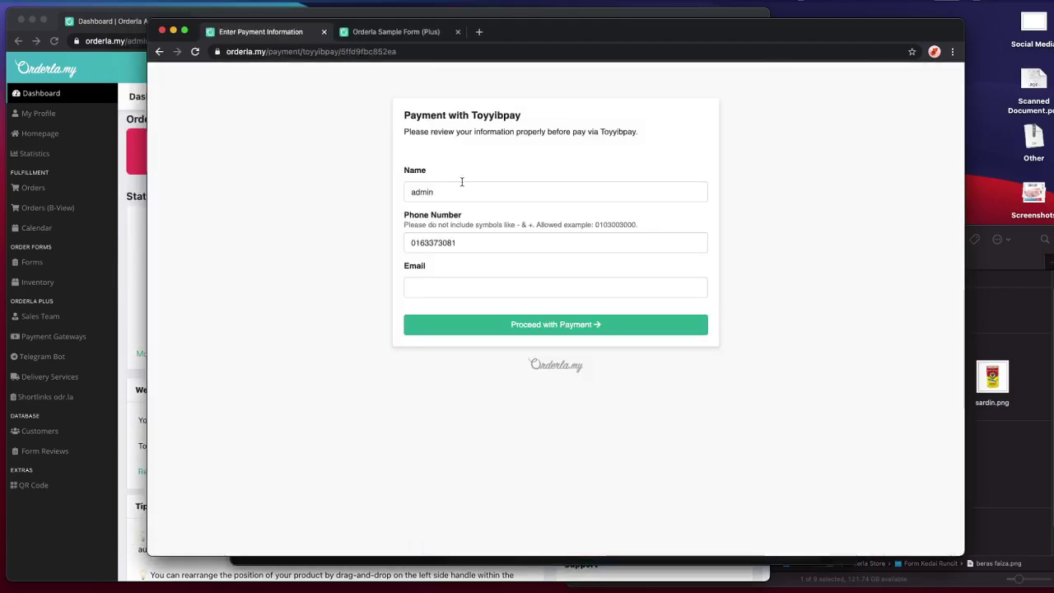
pyautogui.click(481, 288)
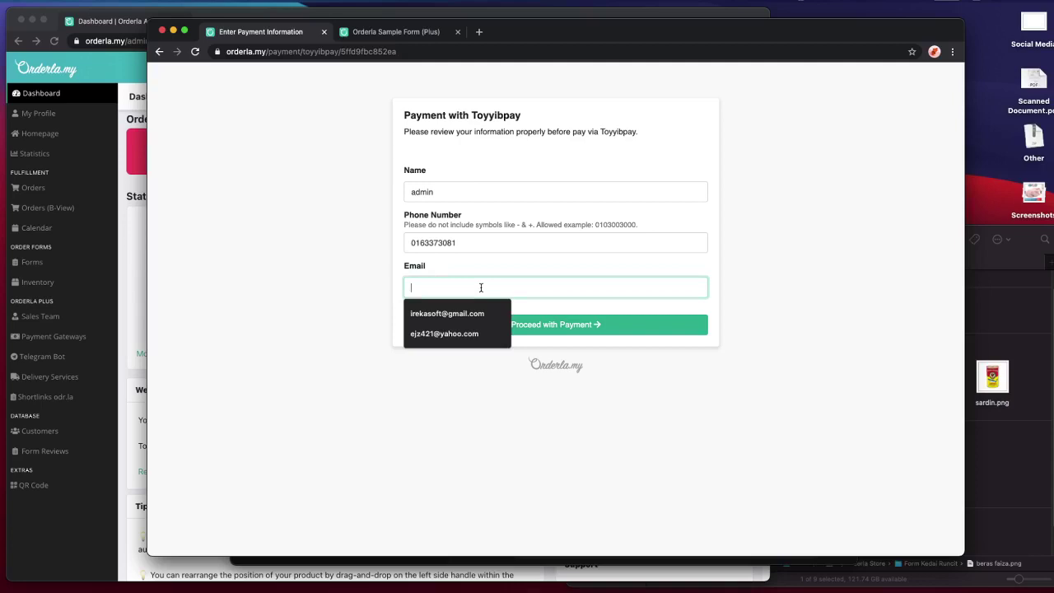
pyautogui.press('Down')
pyautogui.press('Return')
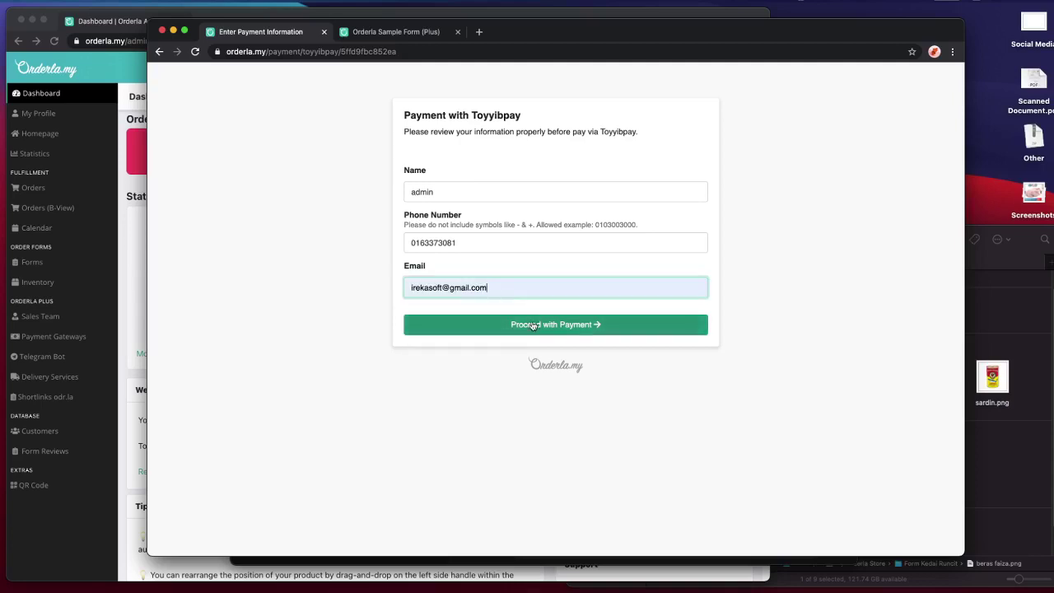
# - Continue to toyyibPay's RM 49.00 FPX bank list, then open the browser's Back history list
pyautogui.click(534, 325)
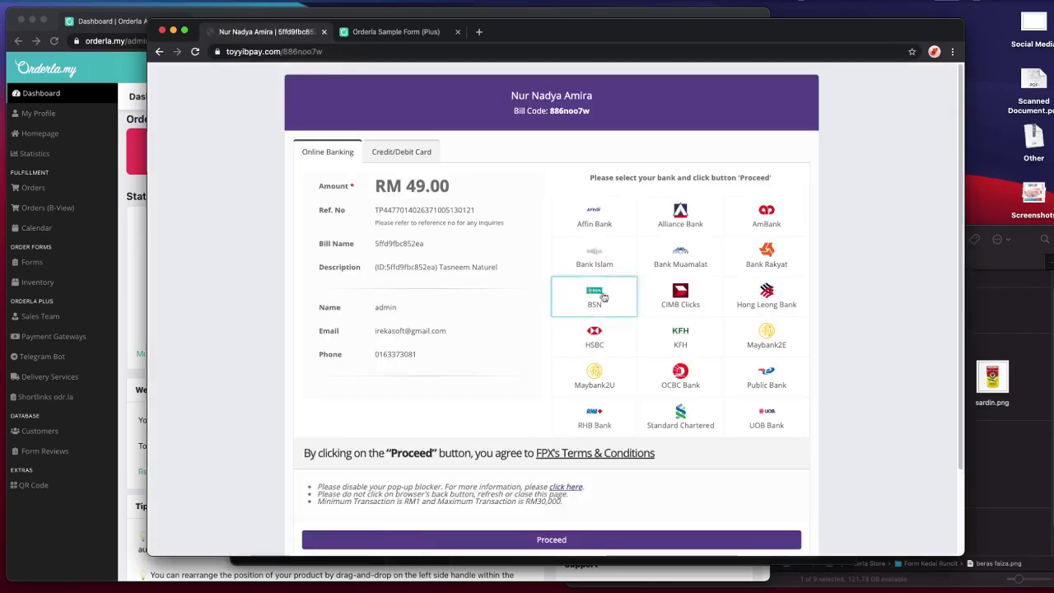
pyautogui.scroll(-3, 655, 346)
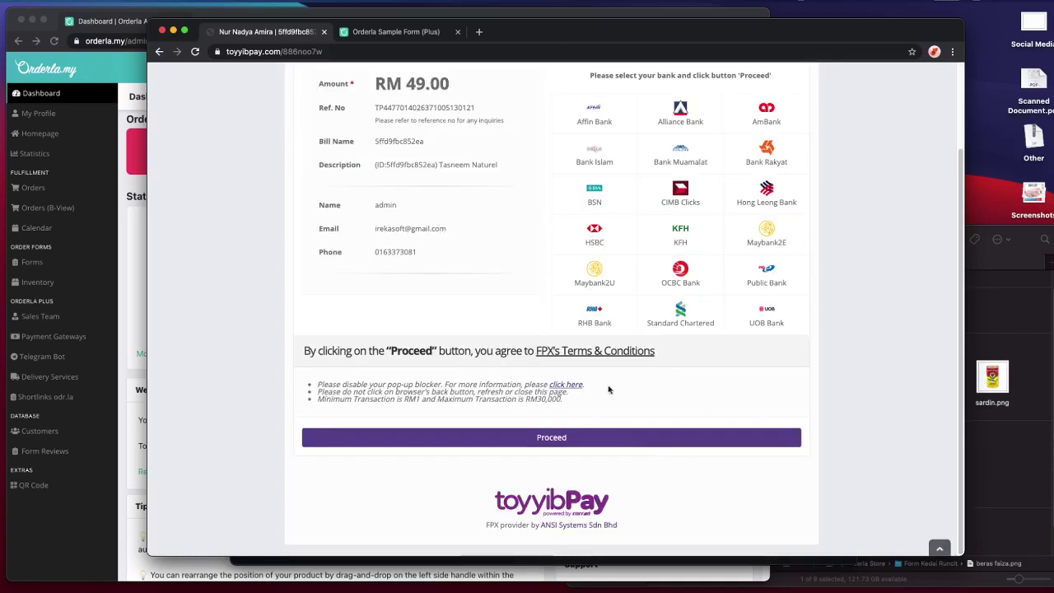
pyautogui.rightClick(162, 52)
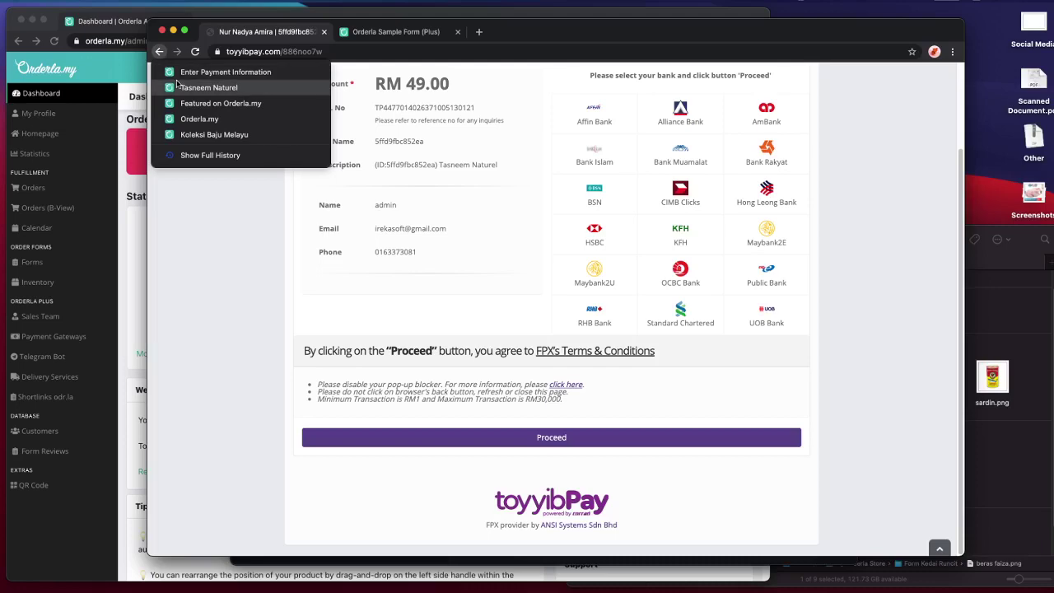
# - Return to the Featured on Orderla.my page and scroll through the featured stores
pyautogui.click(184, 103)
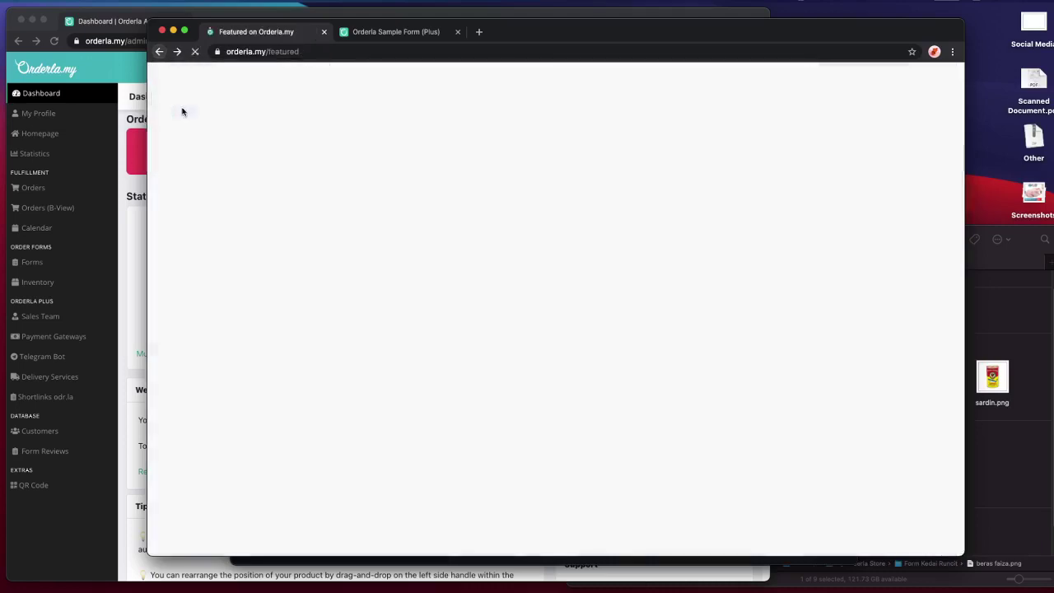
pyautogui.scroll(-5, 335, 277)
pyautogui.scroll(-5, 335, 277)
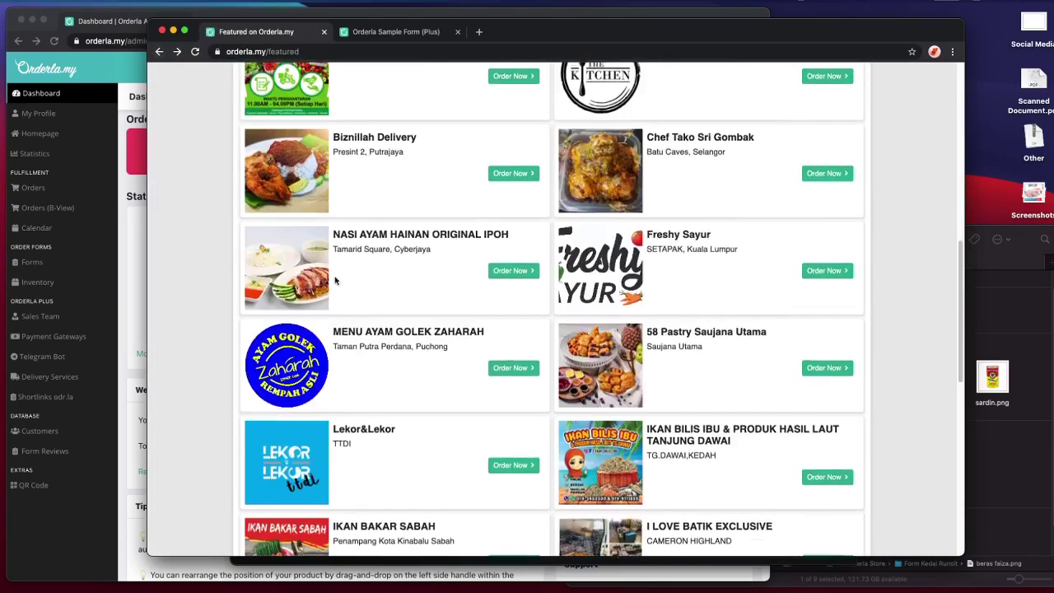
pyautogui.scroll(1, 335, 278)
pyautogui.scroll(-5, 336, 281)
pyautogui.scroll(-5, 335, 277)
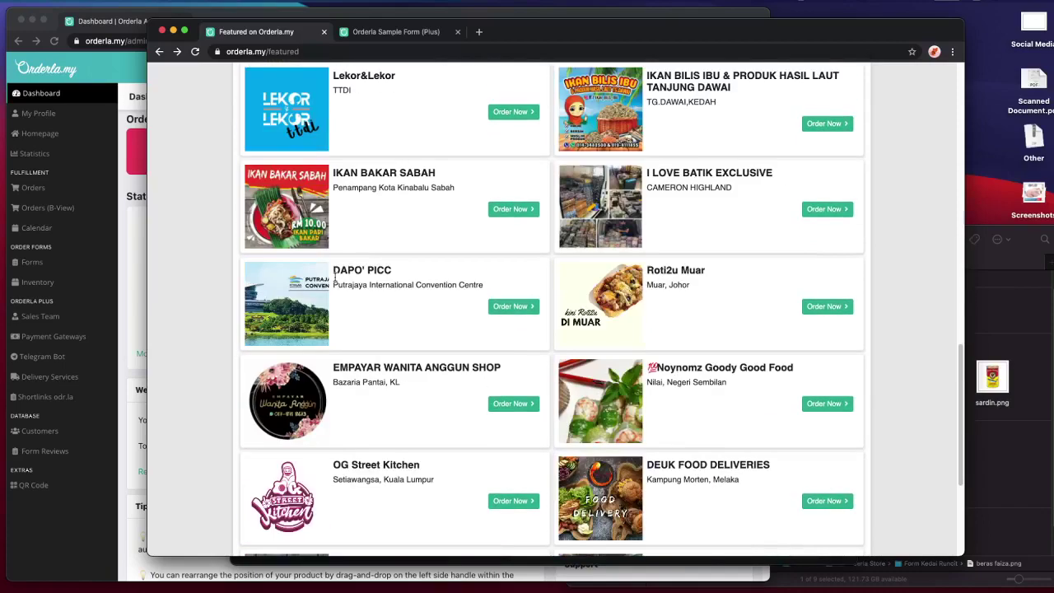
pyautogui.scroll(-2, 307, 283)
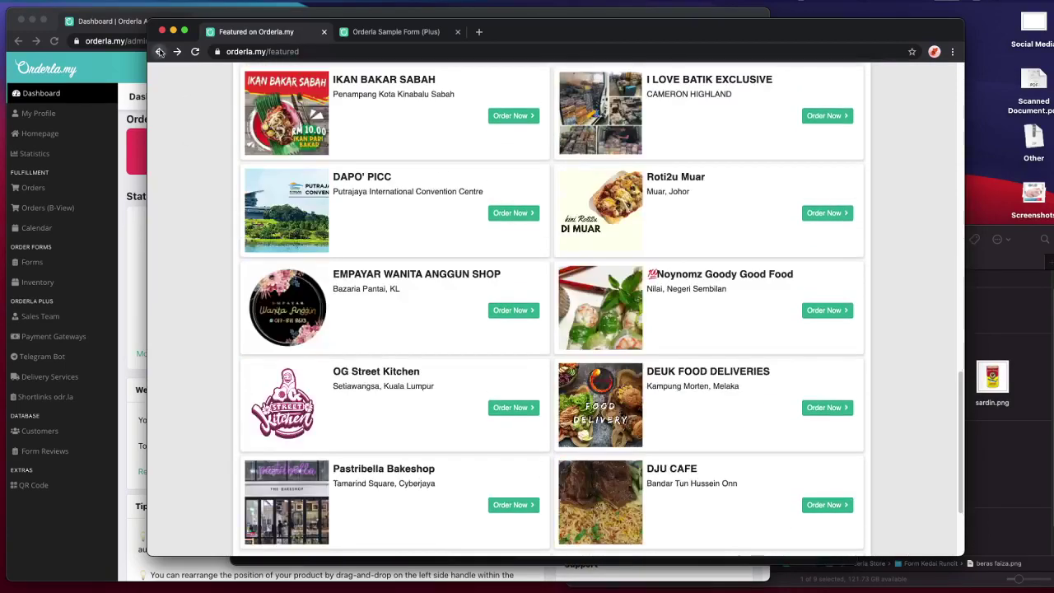
# - Go back to the Orderla.my homepage and scroll down to the Basic versus Plus pricing table
pyautogui.click(159, 51)
pyautogui.scroll(-2, 782, 325)
pyautogui.scroll(-1, 782, 325)
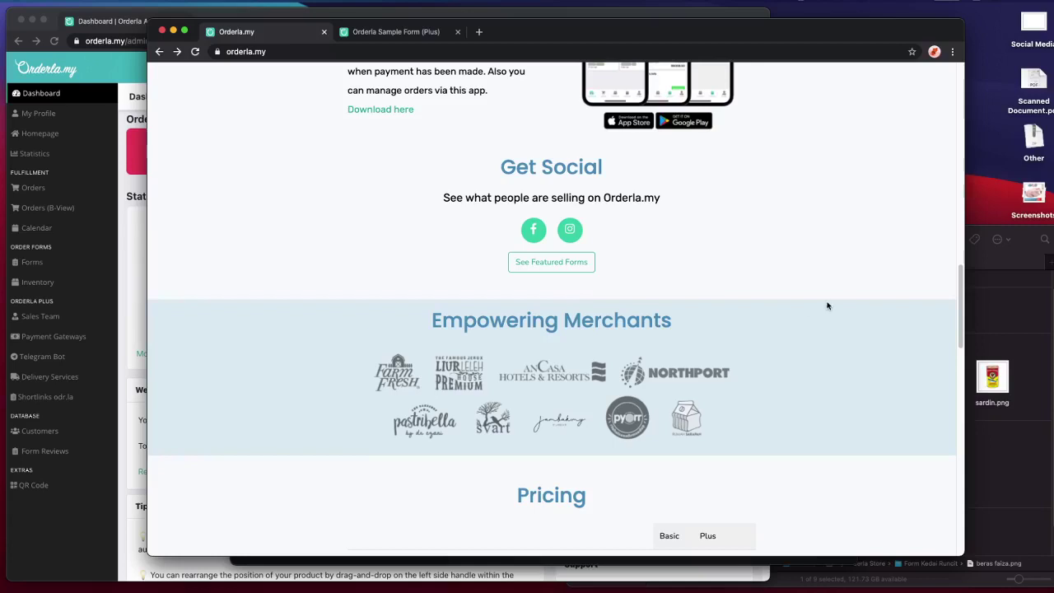
pyautogui.scroll(-2, 827, 304)
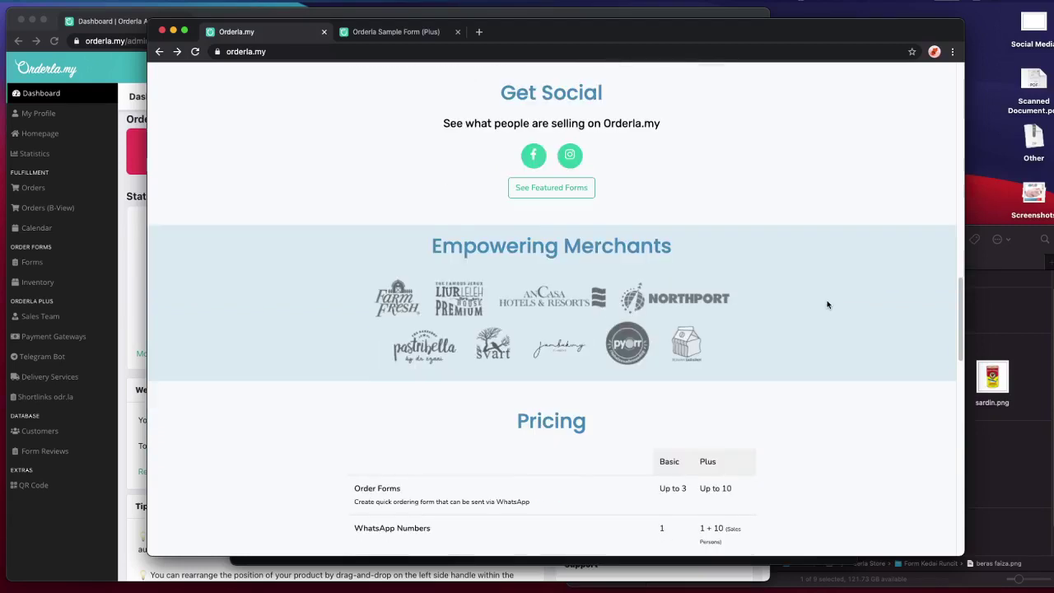
pyautogui.scroll(-4, 776, 370)
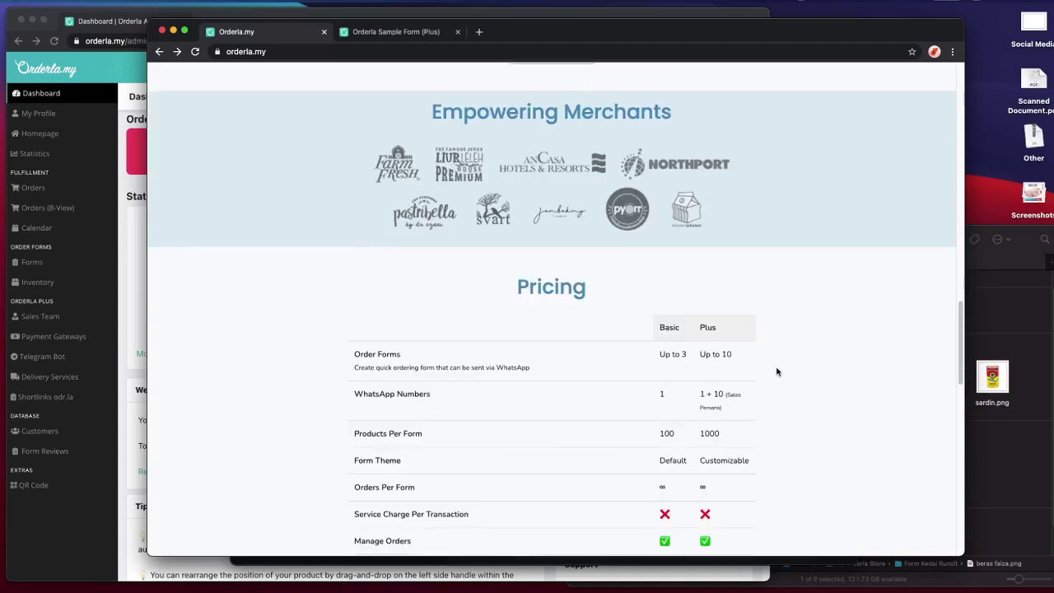
pyautogui.scroll(-2, 776, 371)
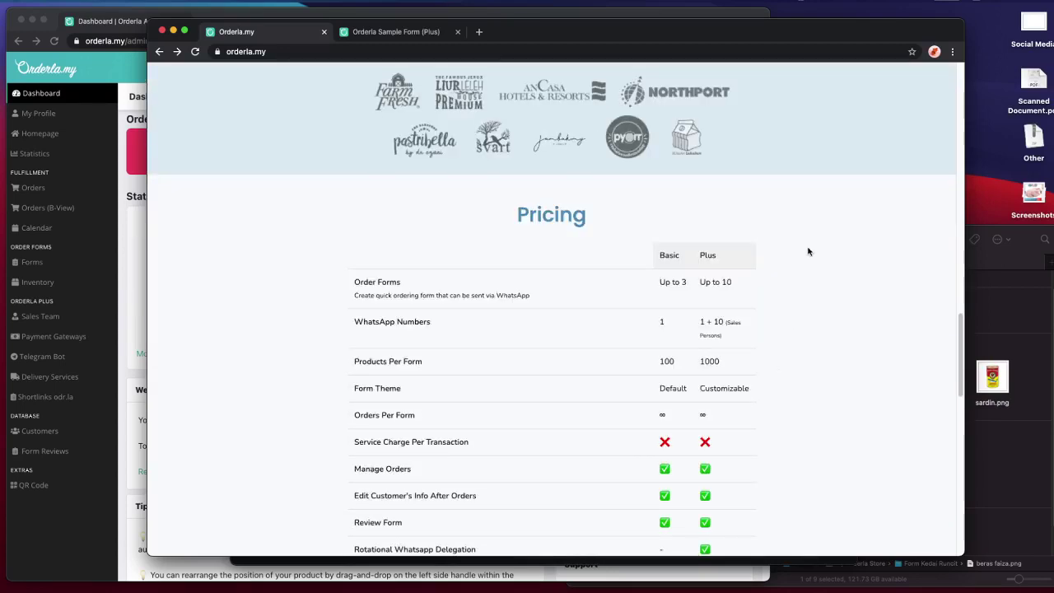
pyautogui.scroll(-2, 807, 251)
pyautogui.scroll(-1, 808, 250)
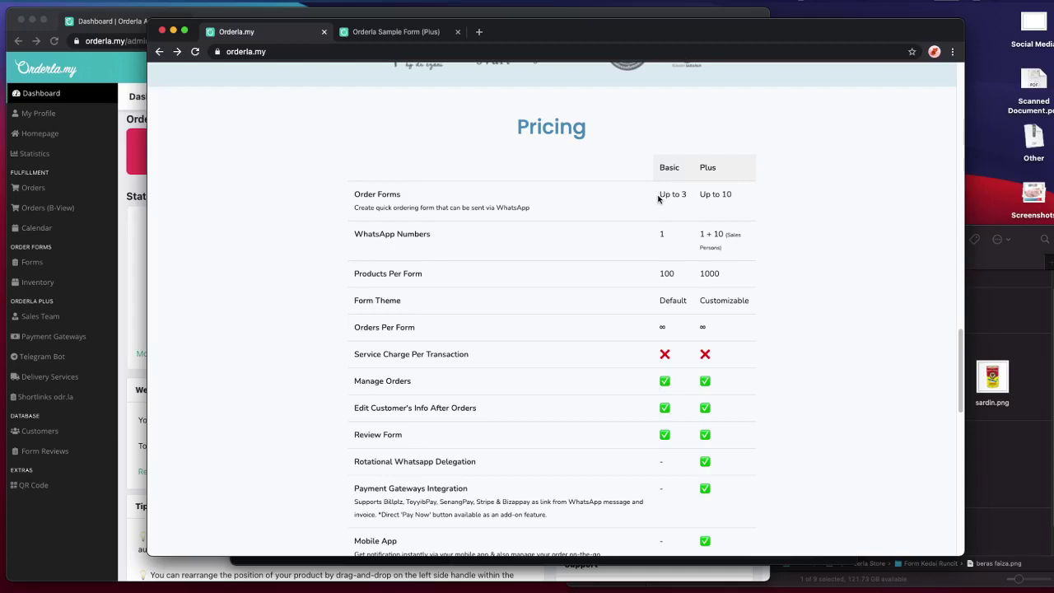
# - Highlight the Order Forms row with Basic's Up to 3 limit, and the WhatsApp Numbers row
pyautogui.moveTo(352, 198); pyautogui.dragTo(421, 205)
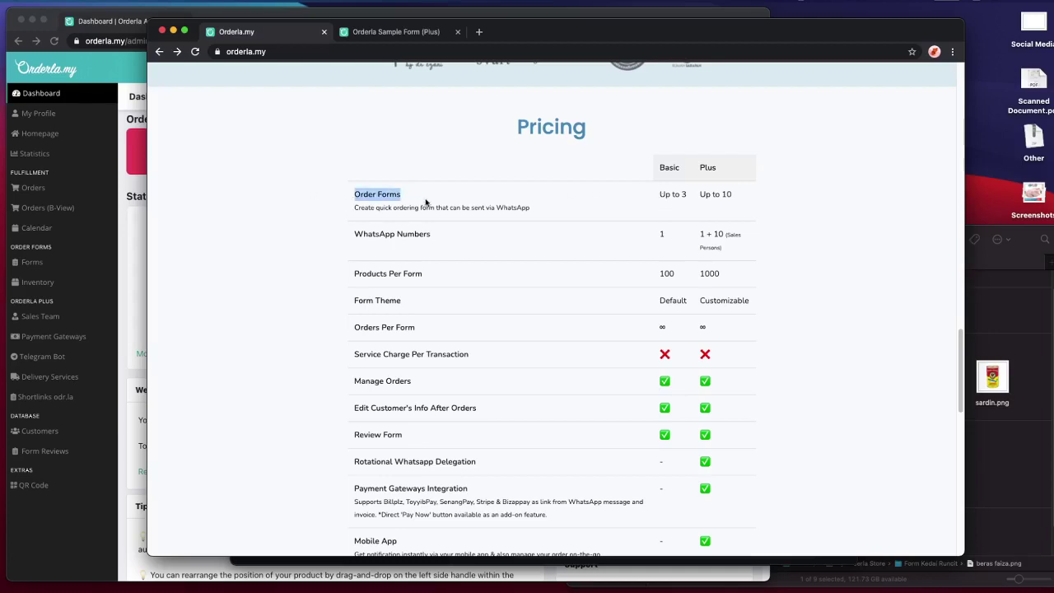
pyautogui.click(672, 204)
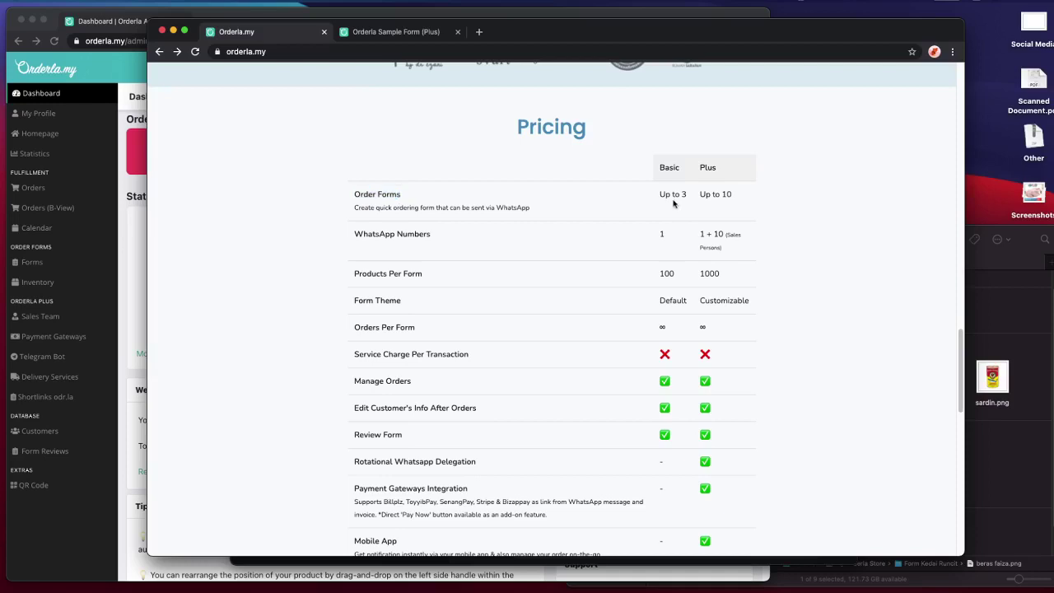
pyautogui.moveTo(683, 194); pyautogui.dragTo(738, 201)
pyautogui.doubleClick(387, 236)
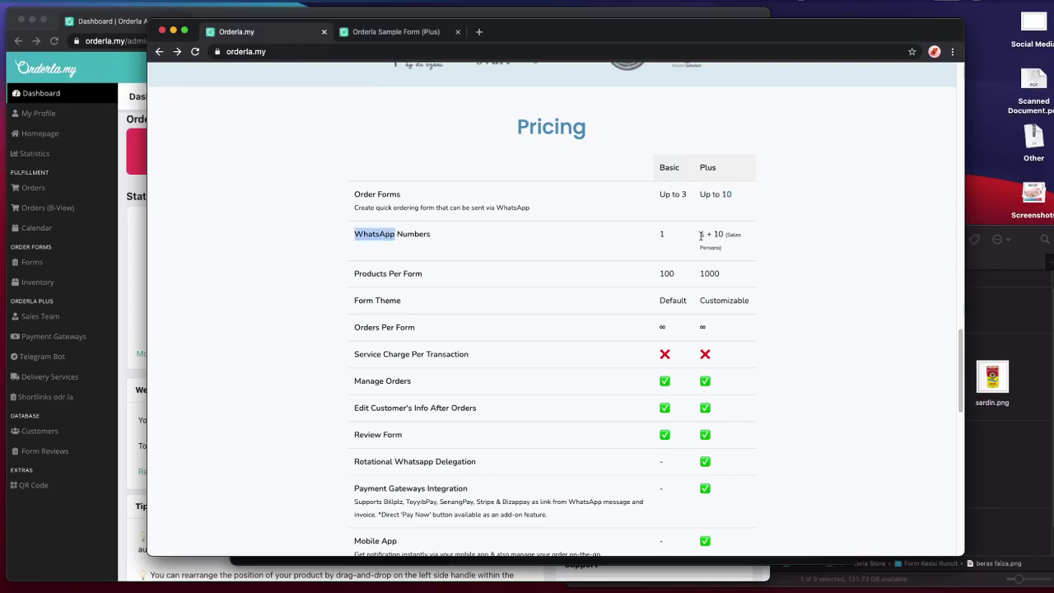
# - Peek at the Orderla Sample Form (Plus) tab, then return to the pricing table
pyautogui.click(370, 35)
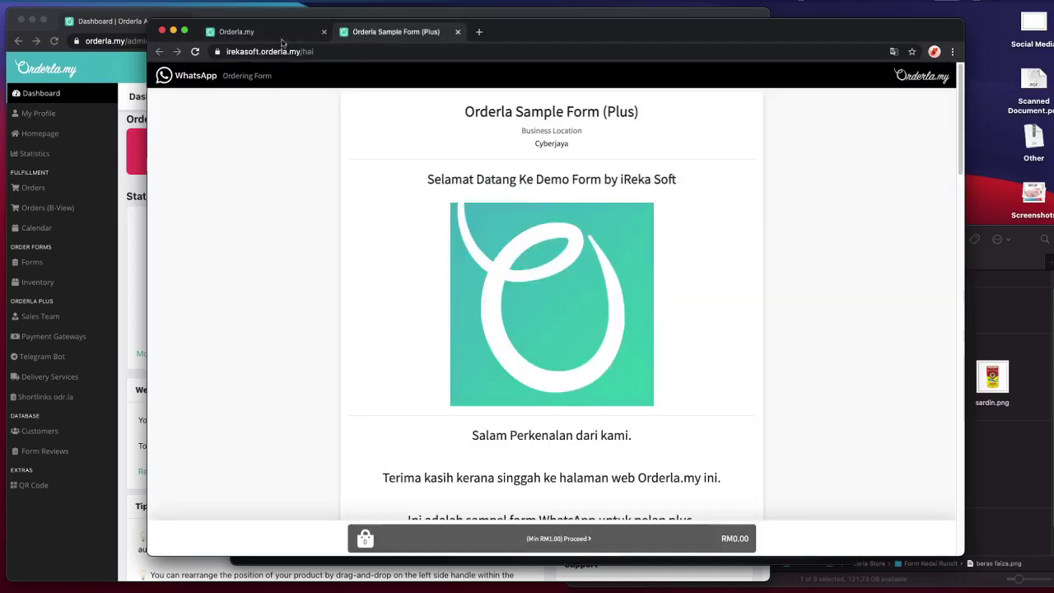
pyautogui.click(261, 37)
pyautogui.click(375, 33)
pyautogui.click(264, 39)
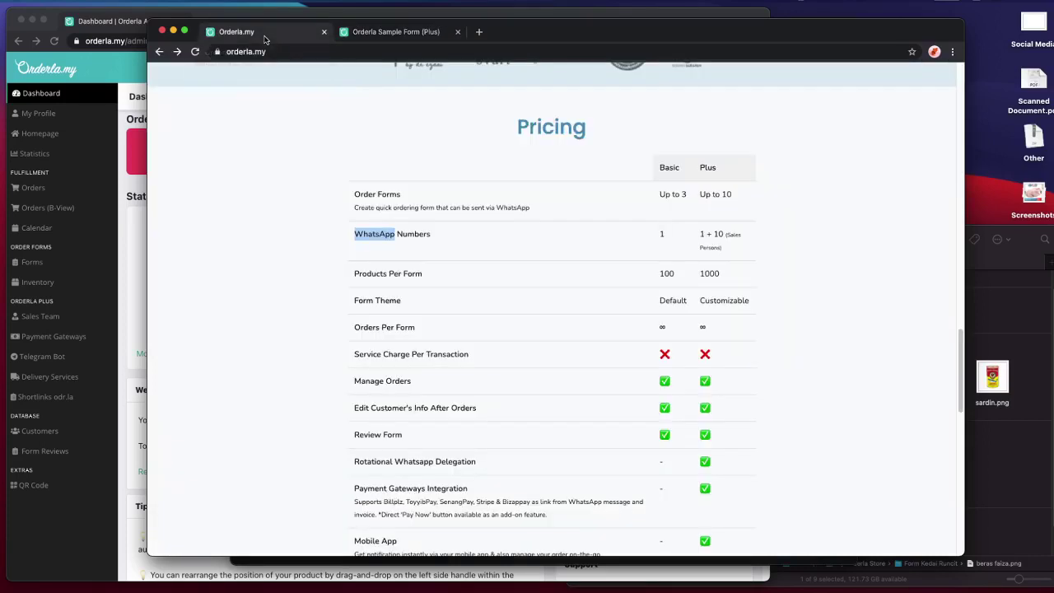
# - Highlight the 100 products per form, customizable theme, unlimited orders and no service charge rows
pyautogui.scroll(-1, 782, 254)
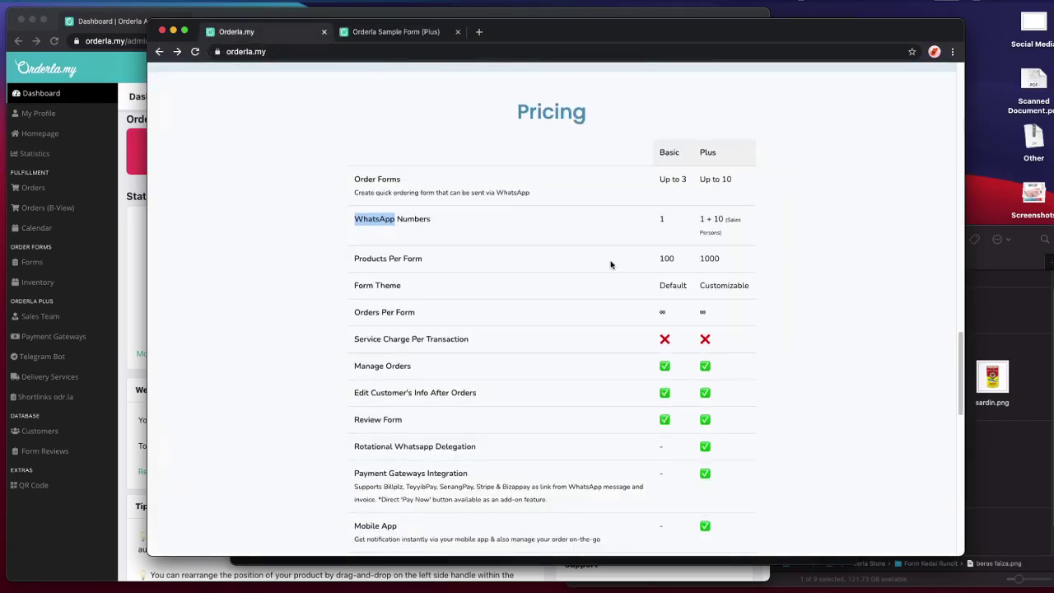
pyautogui.doubleClick(667, 258)
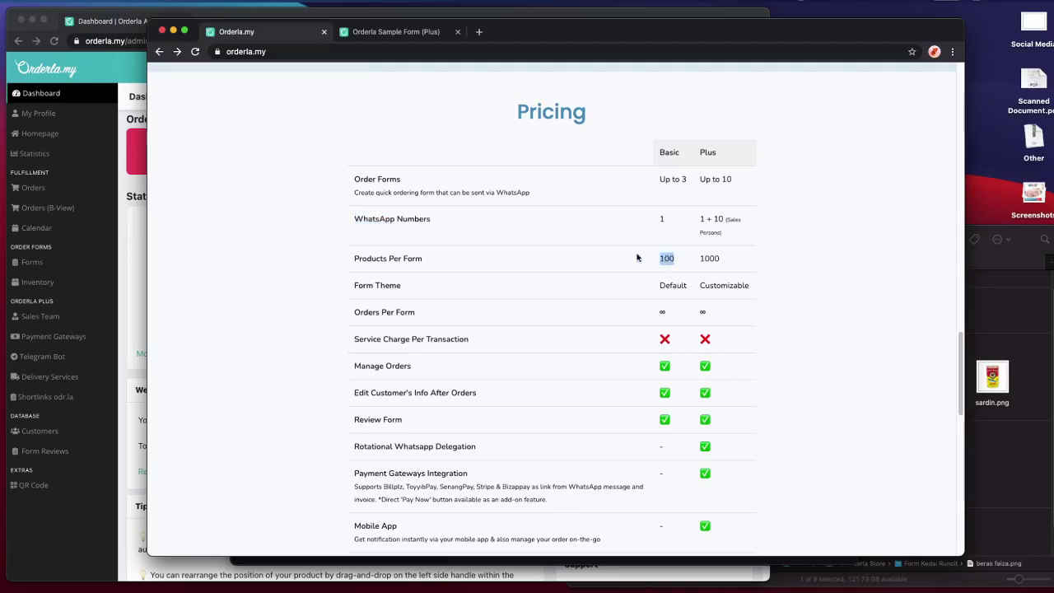
pyautogui.scroll(-2, 637, 261)
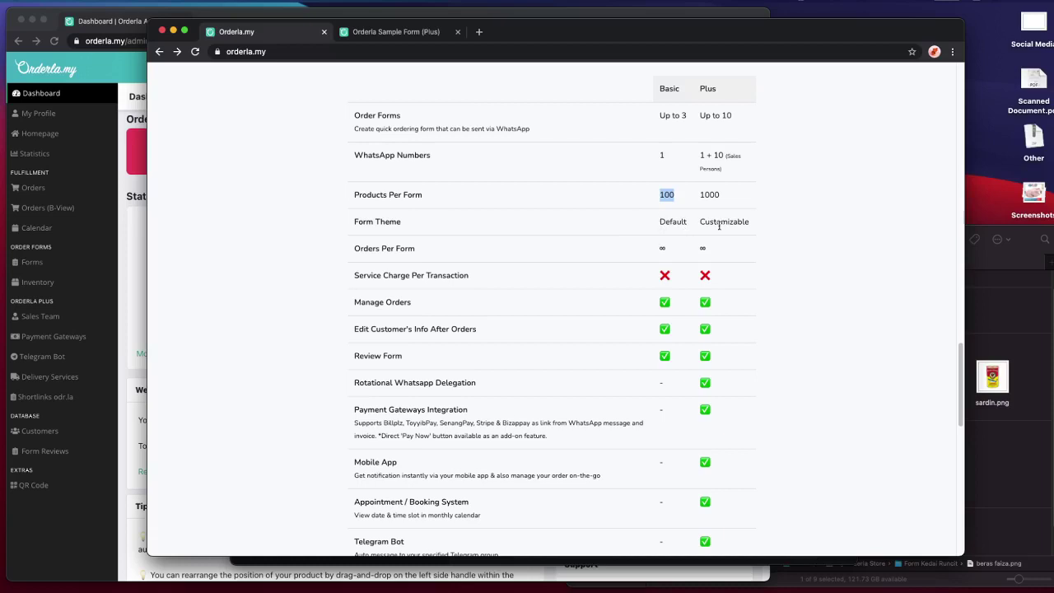
pyautogui.scroll(1, 576, 233)
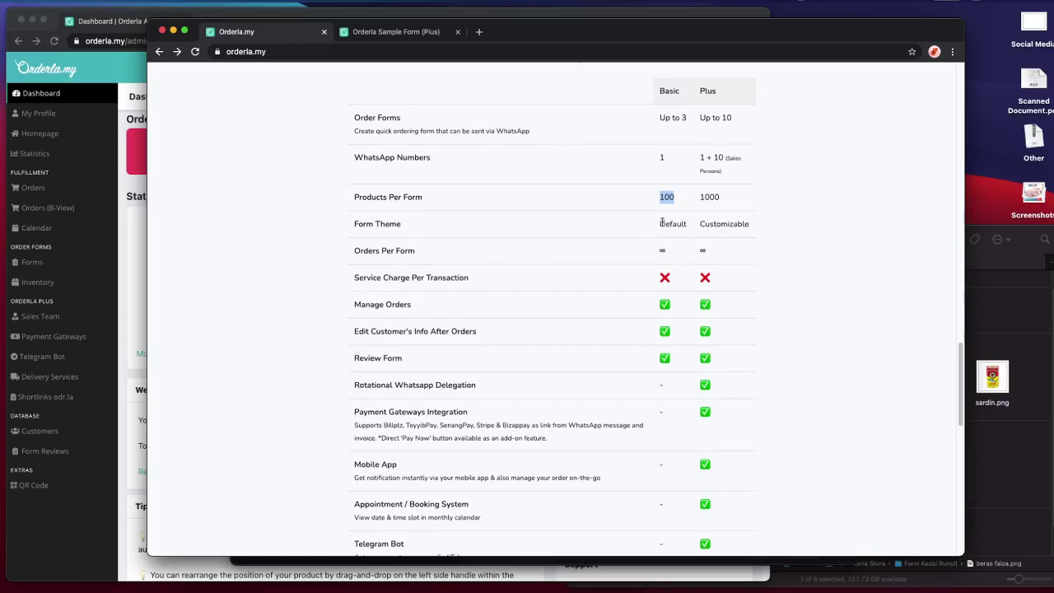
pyautogui.doubleClick(733, 225)
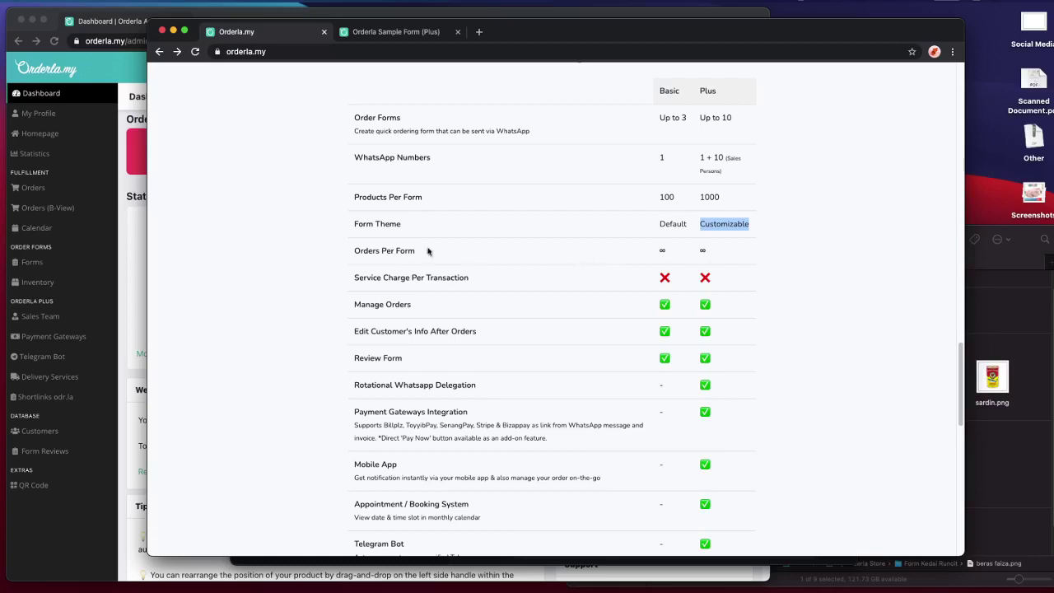
pyautogui.moveTo(349, 251); pyautogui.dragTo(475, 258)
pyautogui.moveTo(655, 253); pyautogui.dragTo(724, 251)
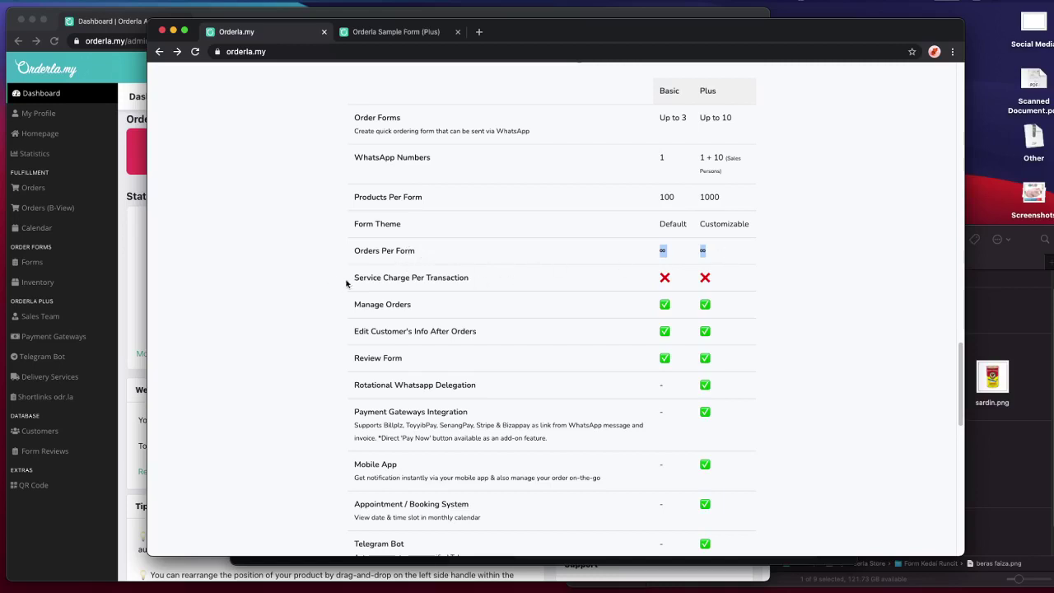
pyautogui.moveTo(338, 281); pyautogui.dragTo(506, 284)
pyautogui.moveTo(635, 281); pyautogui.dragTo(722, 282)
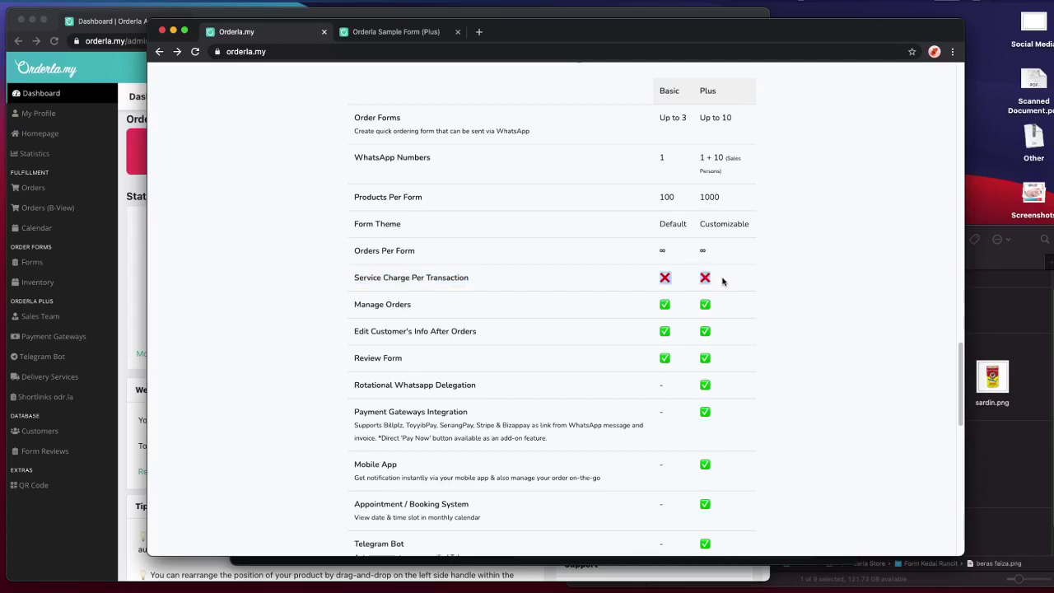
pyautogui.scroll(-1, 576, 268)
pyautogui.moveTo(356, 289); pyautogui.dragTo(655, 374)
pyautogui.click(759, 348)
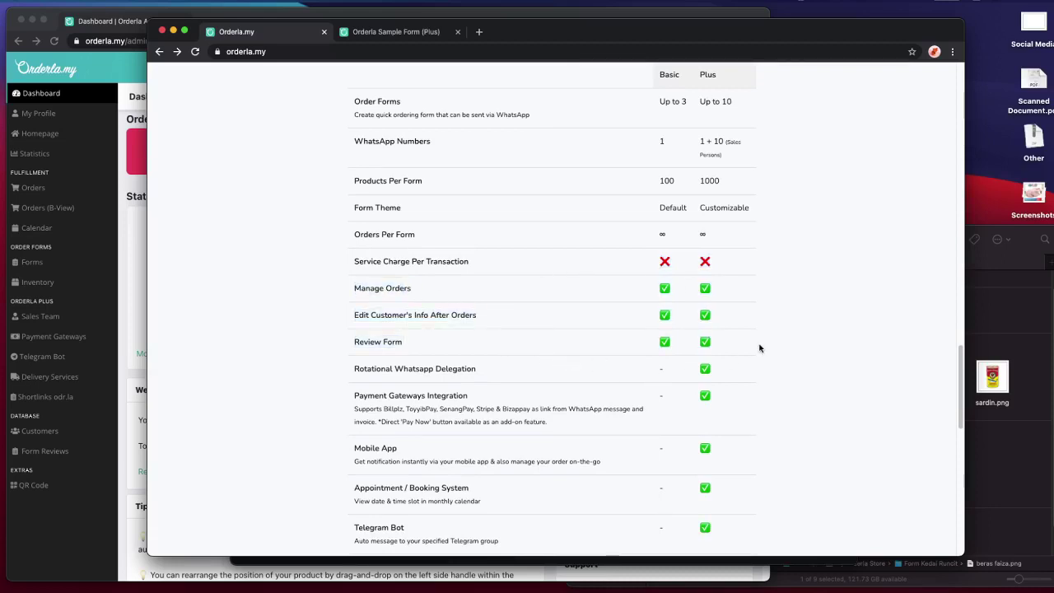
# - Scroll down the rest of the homepage and back up
pyautogui.scroll(-2, 759, 347)
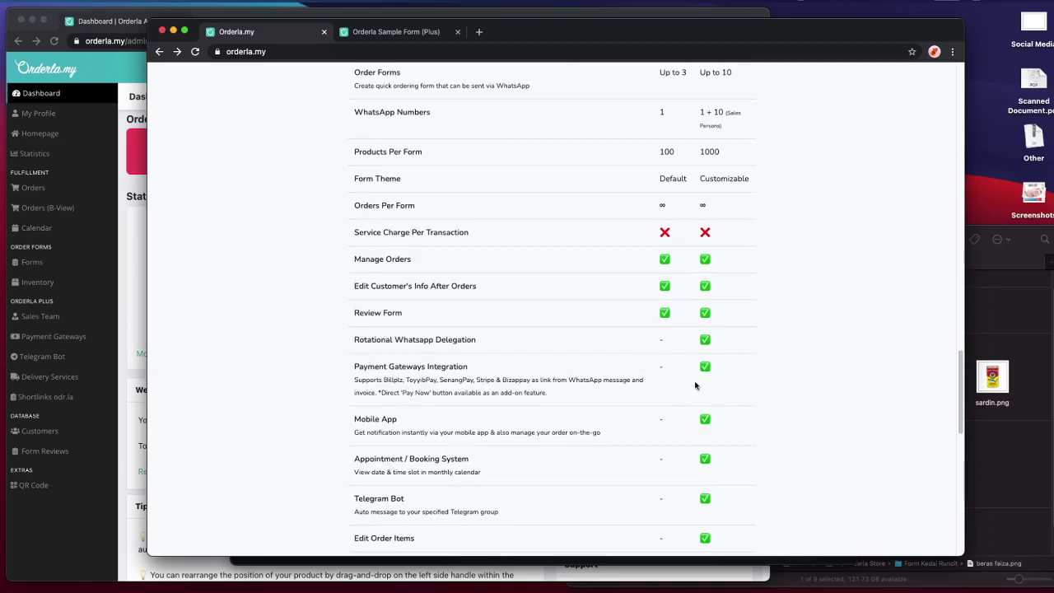
pyautogui.scroll(-10, 696, 384)
pyautogui.scroll(-18, 694, 384)
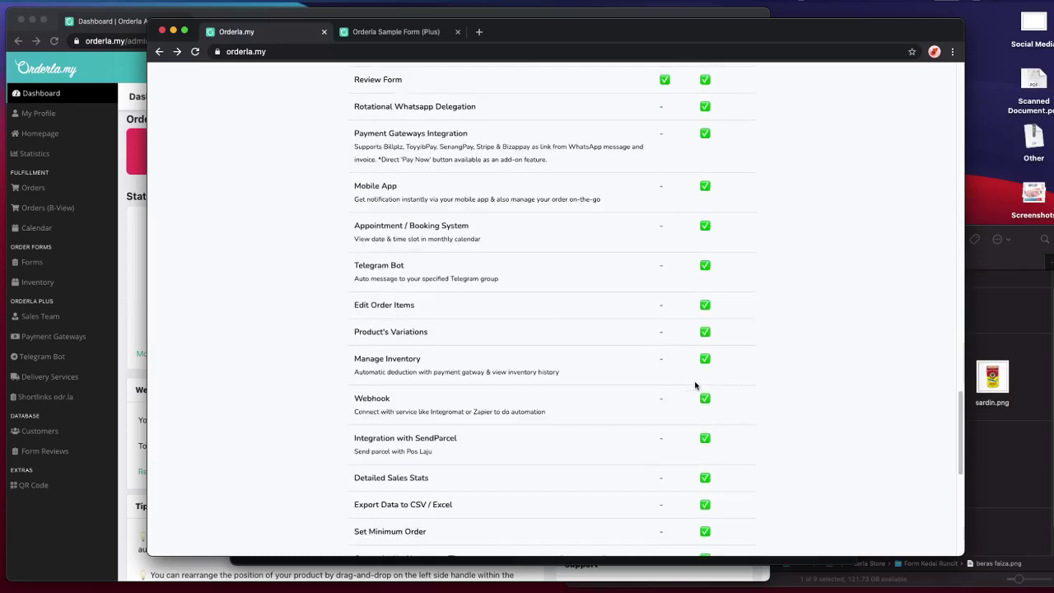
pyautogui.scroll(-6, 694, 384)
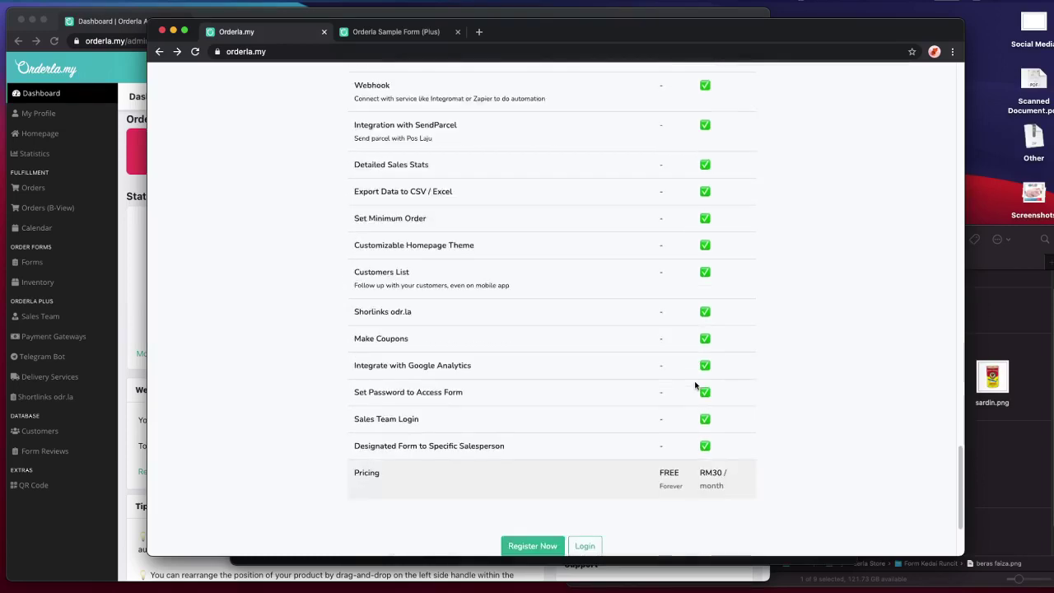
pyautogui.scroll(20, 695, 385)
pyautogui.scroll(5, 696, 384)
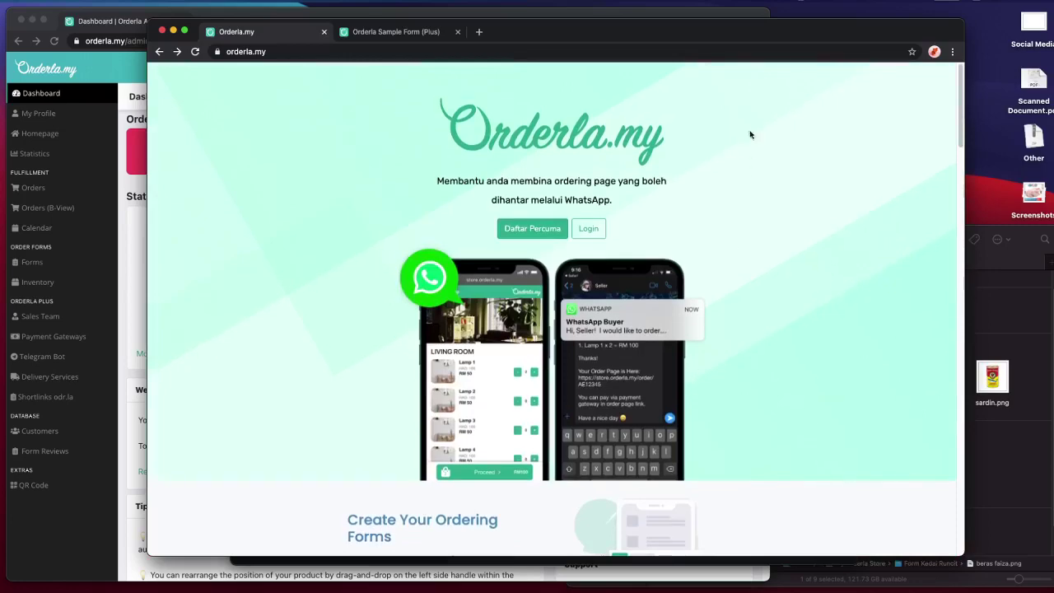
# - Shrink the homepage window and bring forward the admin dashboard showing 8 Pending, 2 In Process, 4 Completed orders
pyautogui.moveTo(771, 37); pyautogui.dragTo(871, 38)
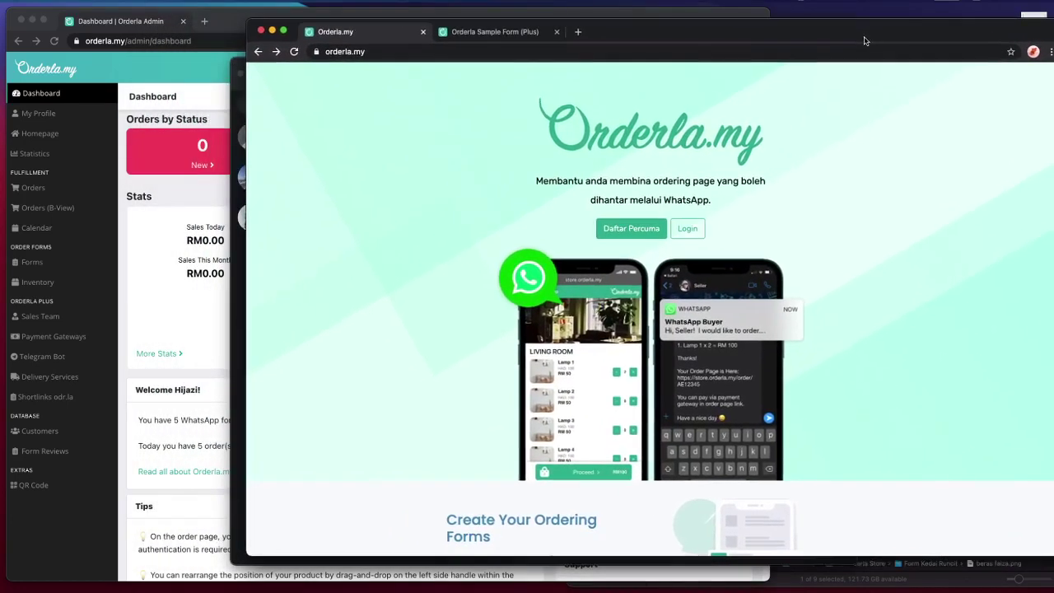
pyautogui.click(165, 212)
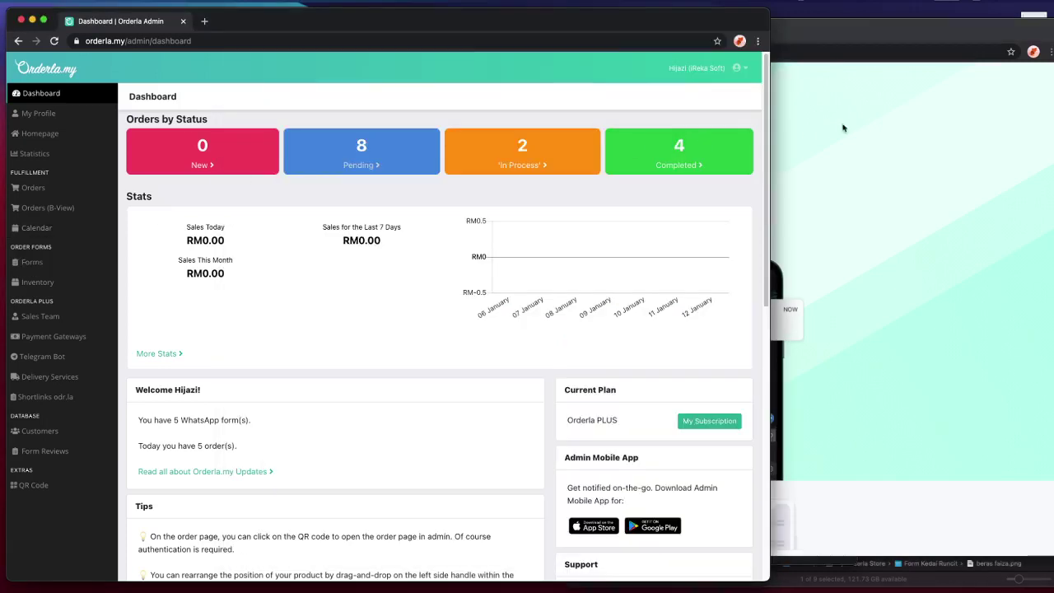
pyautogui.click(806, 132)
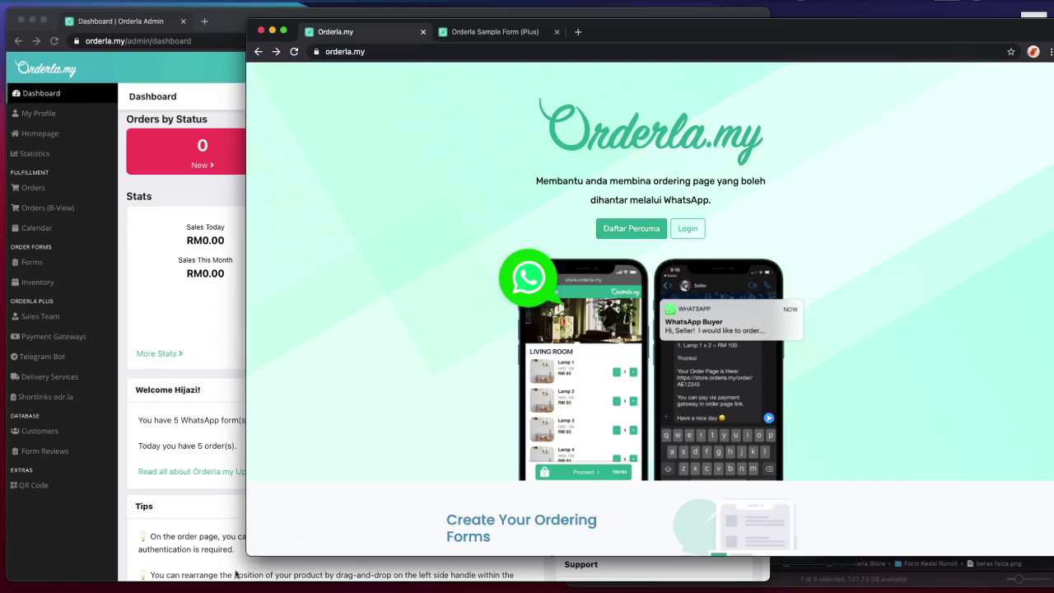
pyautogui.moveTo(246, 556); pyautogui.dragTo(772, 570)
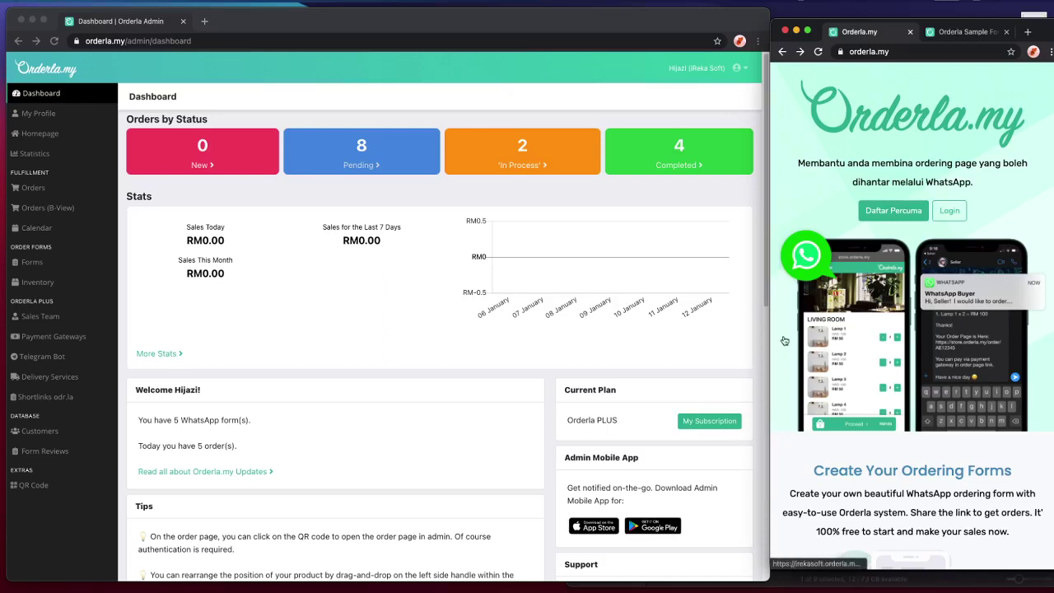
pyautogui.click(480, 207)
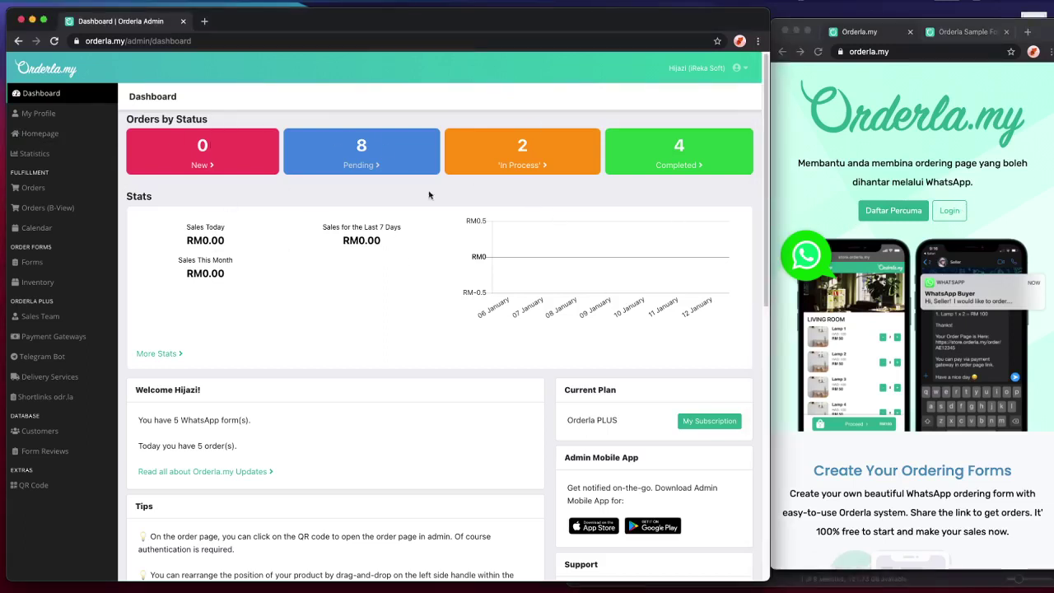
pyautogui.scroll(-2, 600, 484)
pyautogui.scroll(2, 592, 484)
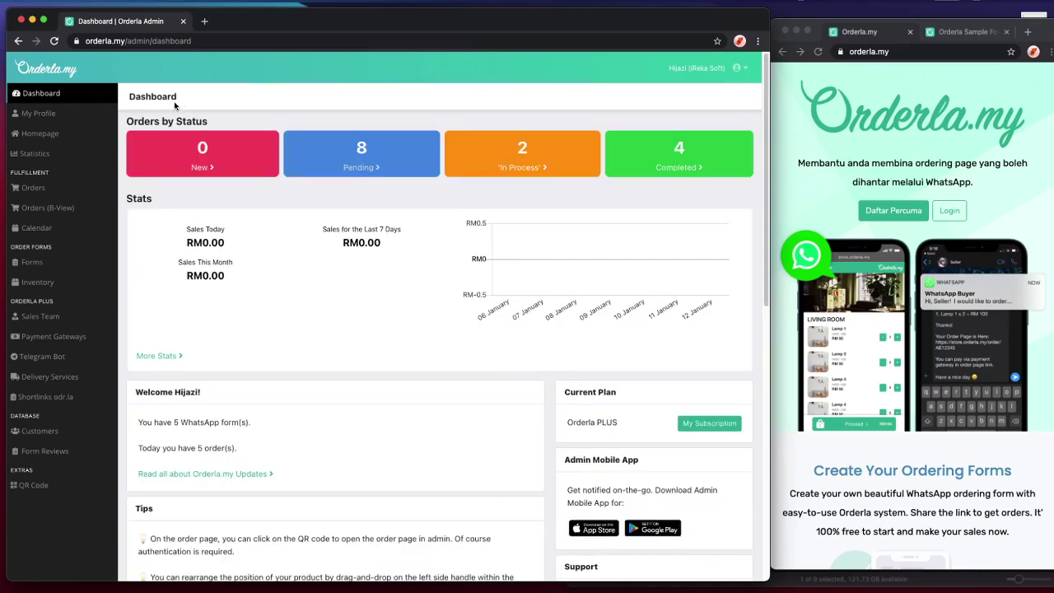
# - From the Forms list, start a new form and place the cursor in its empty Title field
pyautogui.click(95, 262)
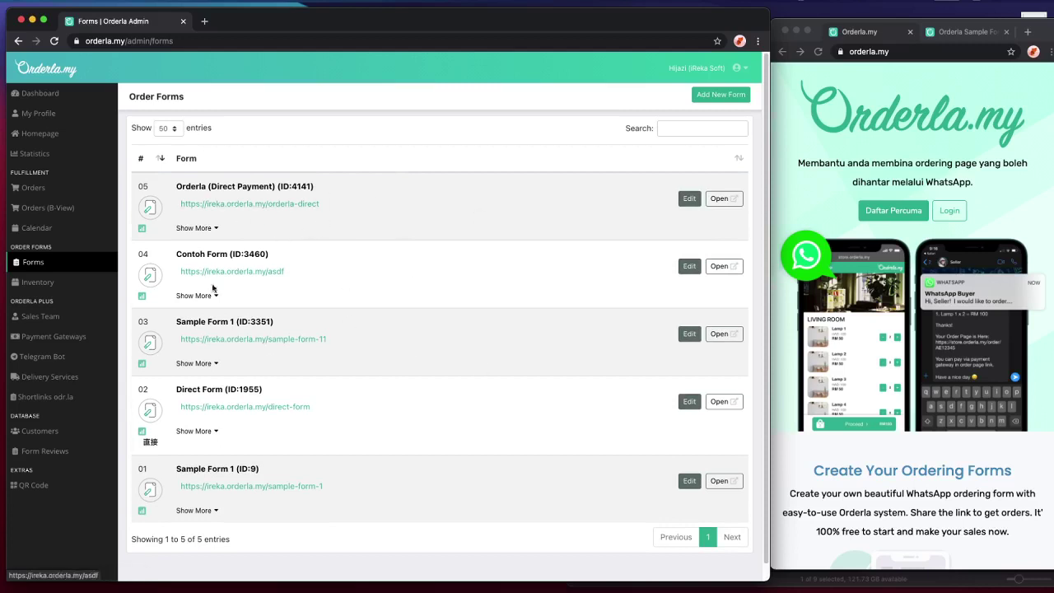
pyautogui.click(695, 103)
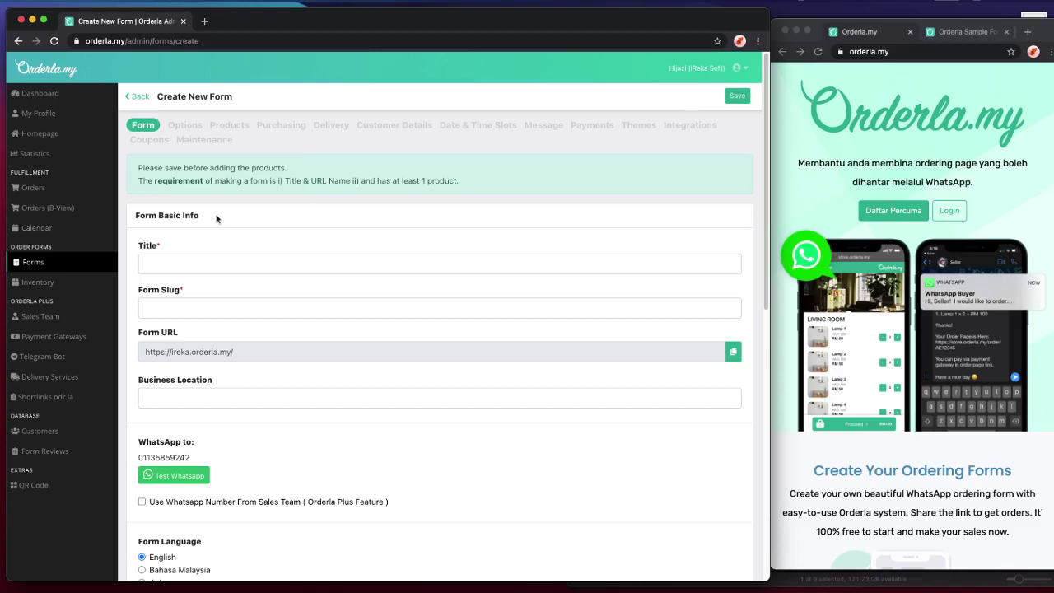
pyautogui.click(247, 254)
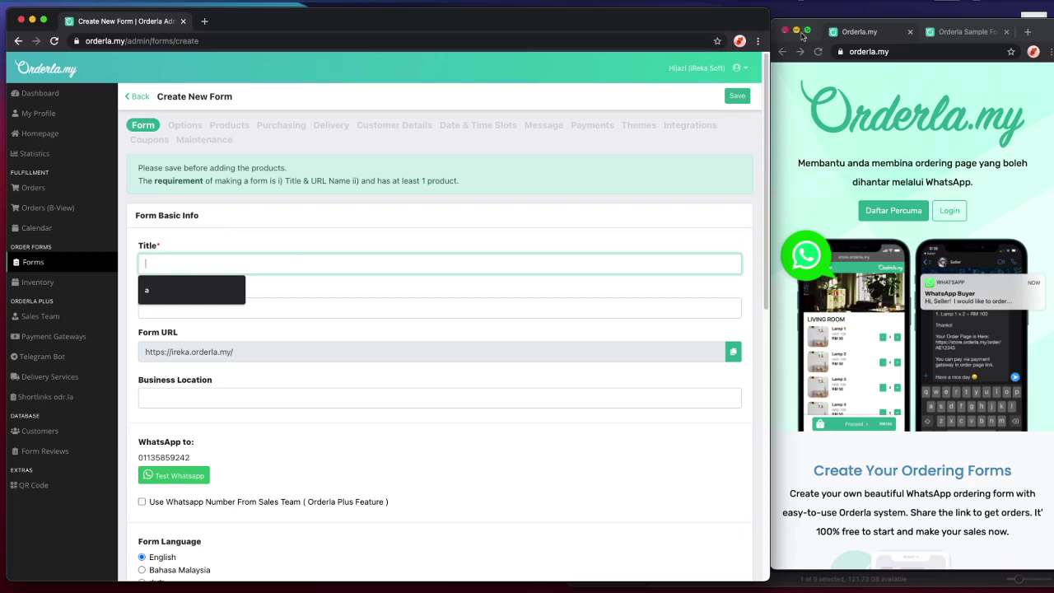
pyautogui.moveTo(1049, 33); pyautogui.dragTo(1053, 40)
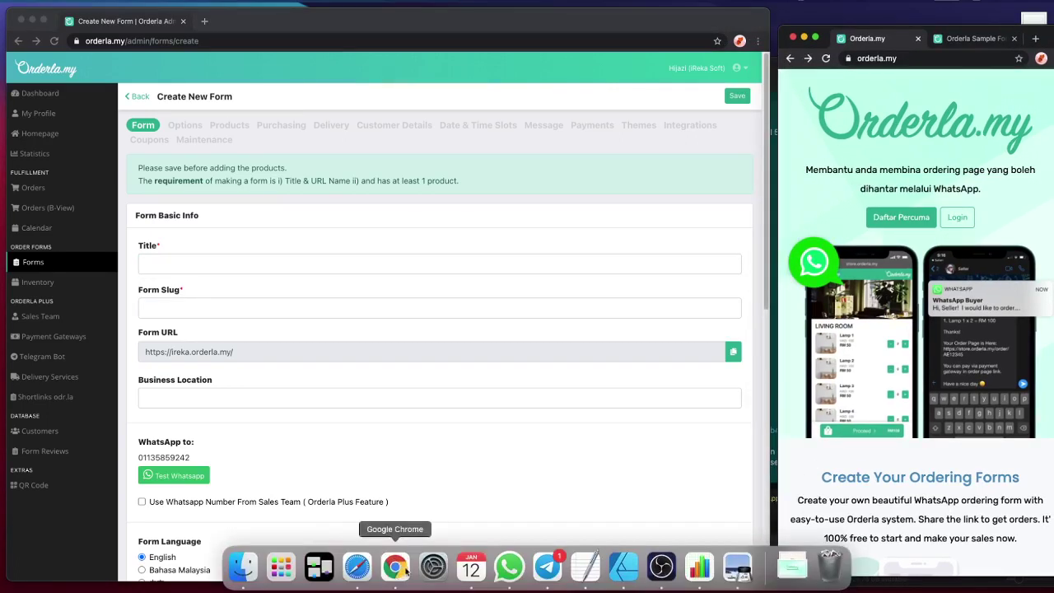
# - Open Kedai Runcit from the Form Kedai Runcit folder, moving and enlarging its window to show 22 rows
pyautogui.click(238, 571)
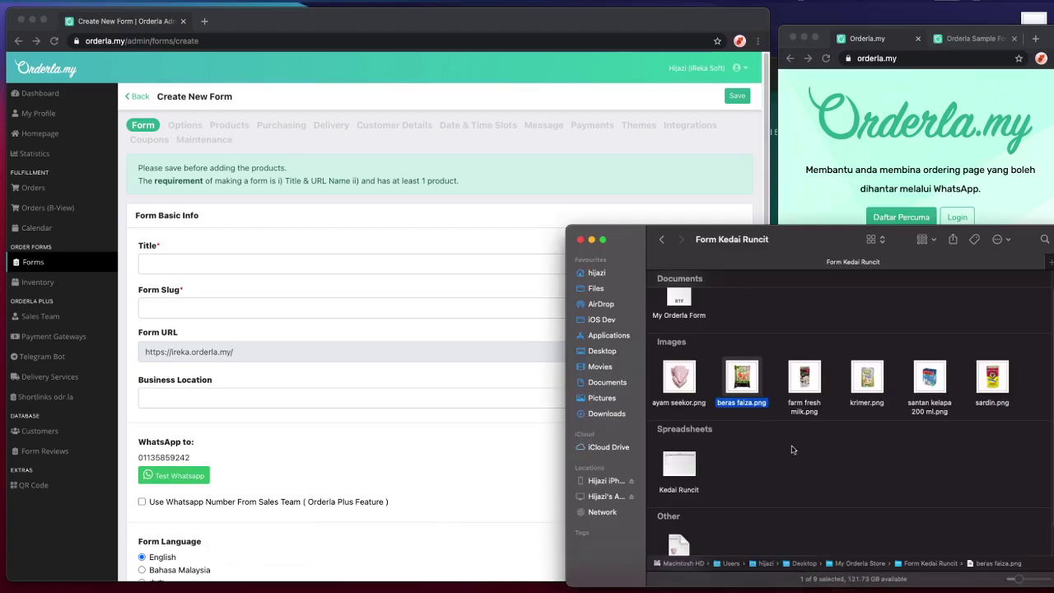
pyautogui.doubleClick(679, 490)
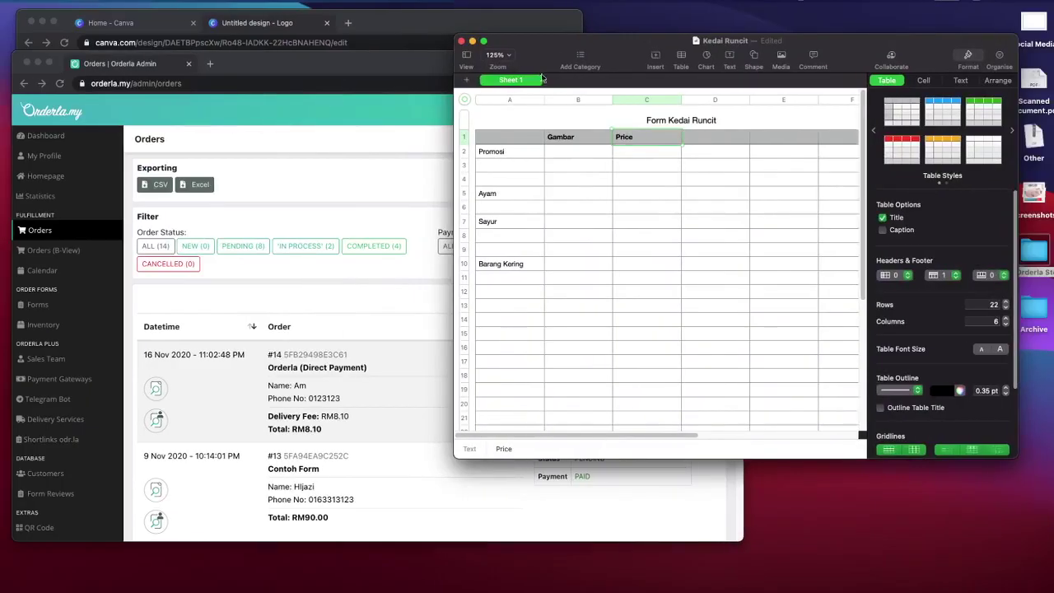
pyautogui.moveTo(601, 47); pyautogui.dragTo(175, 64)
pyautogui.hotkey('ctrl', 'Right')
pyautogui.click(109, 178)
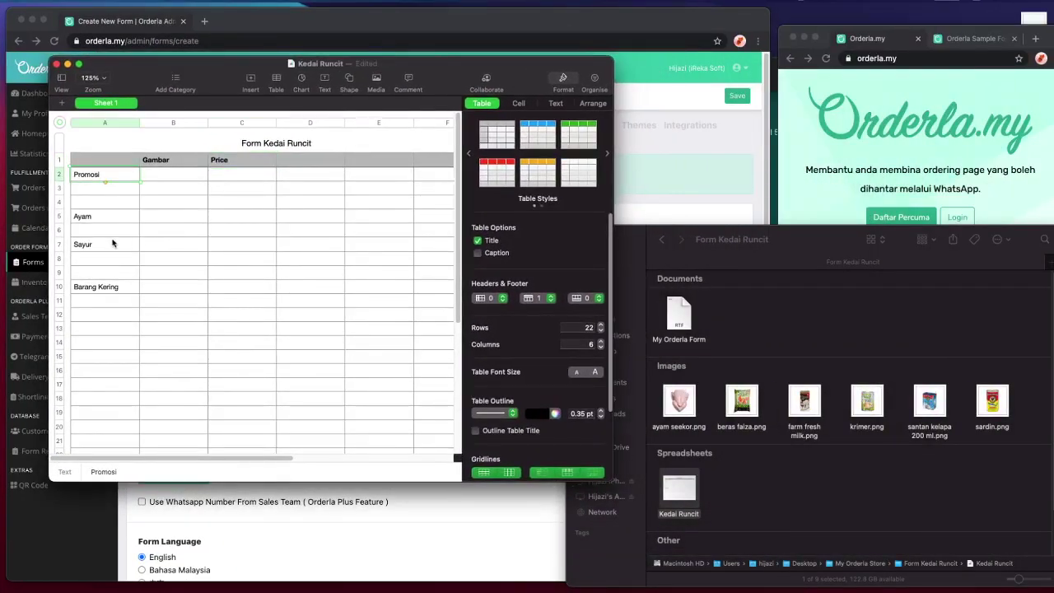
pyautogui.moveTo(373, 77); pyautogui.dragTo(333, 51)
pyautogui.moveTo(568, 444); pyautogui.dragTo(731, 572)
pyautogui.moveTo(181, 42); pyautogui.dragTo(209, 44)
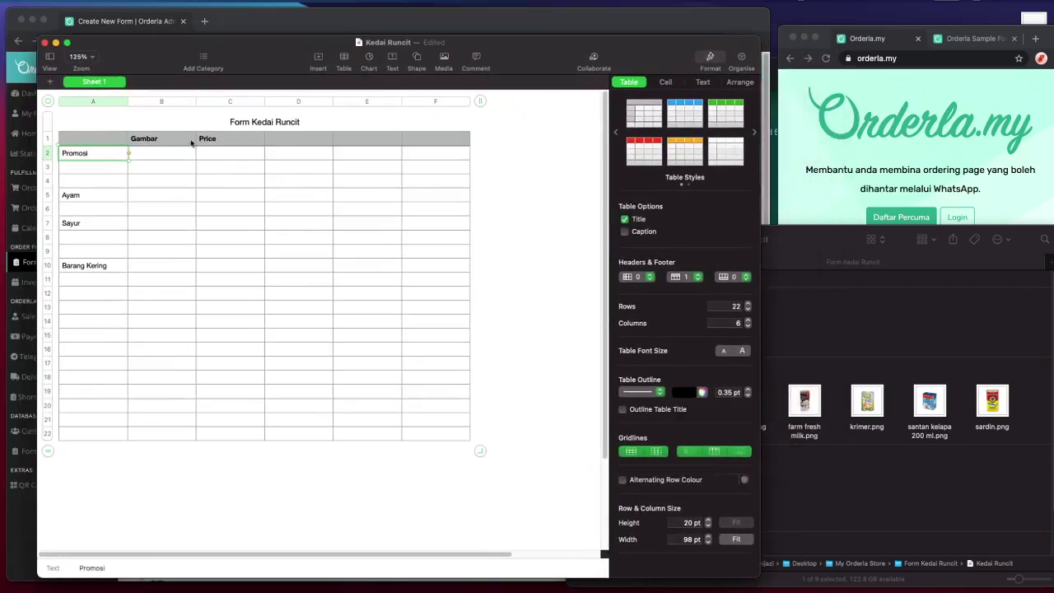
# - Move the Price header to D1 and Gambar to E1, and enter Category in A1
pyautogui.click(146, 145)
pyautogui.click(210, 142)
pyautogui.moveTo(210, 144); pyautogui.dragTo(311, 150)
pyautogui.click(174, 138)
pyautogui.click(94, 144)
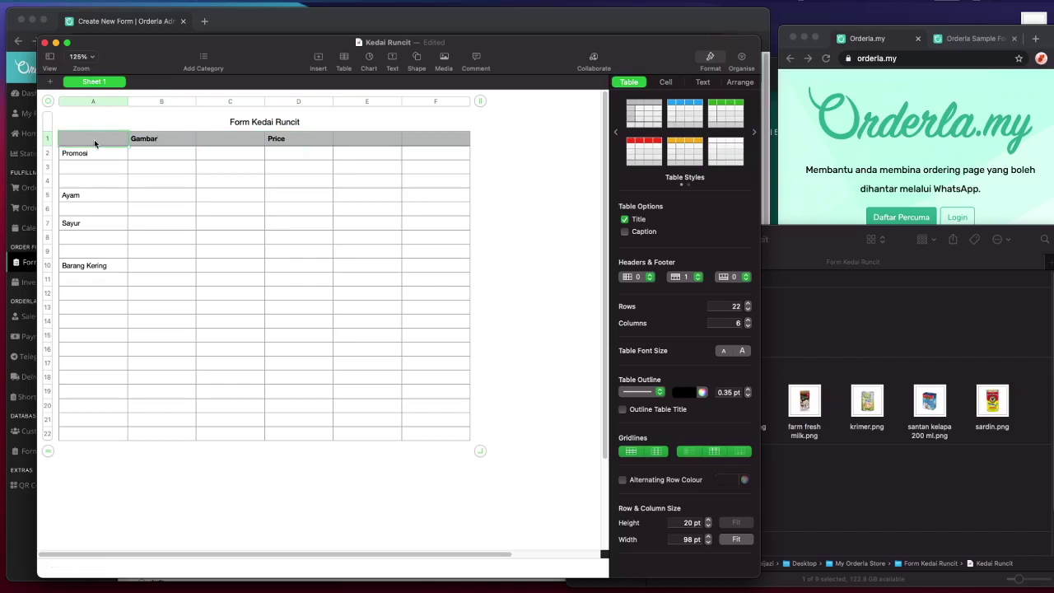
pyautogui.write('Category')
pyautogui.click(161, 138)
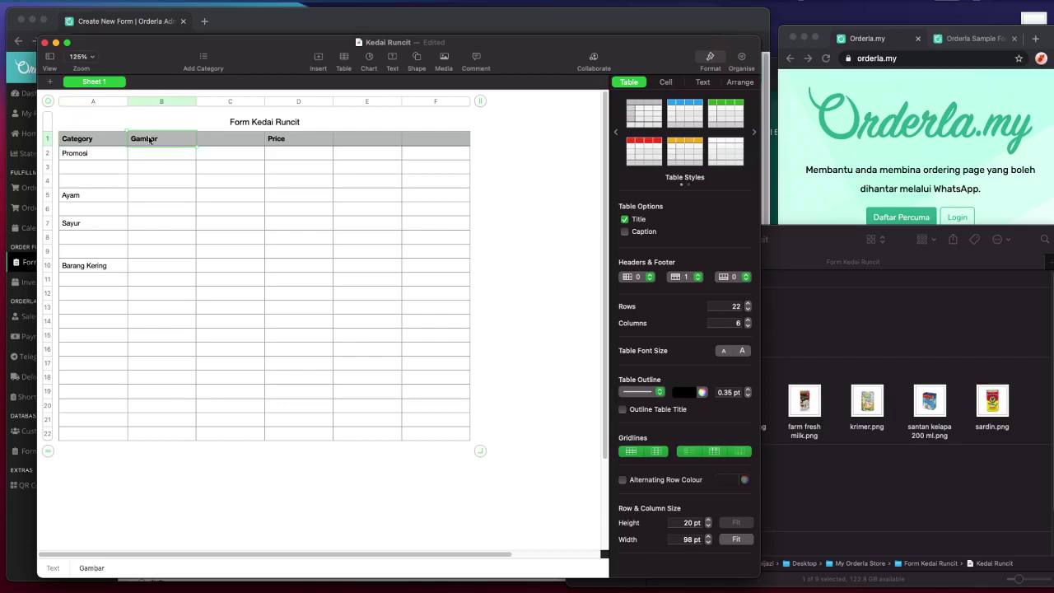
pyautogui.moveTo(149, 140); pyautogui.dragTo(401, 140)
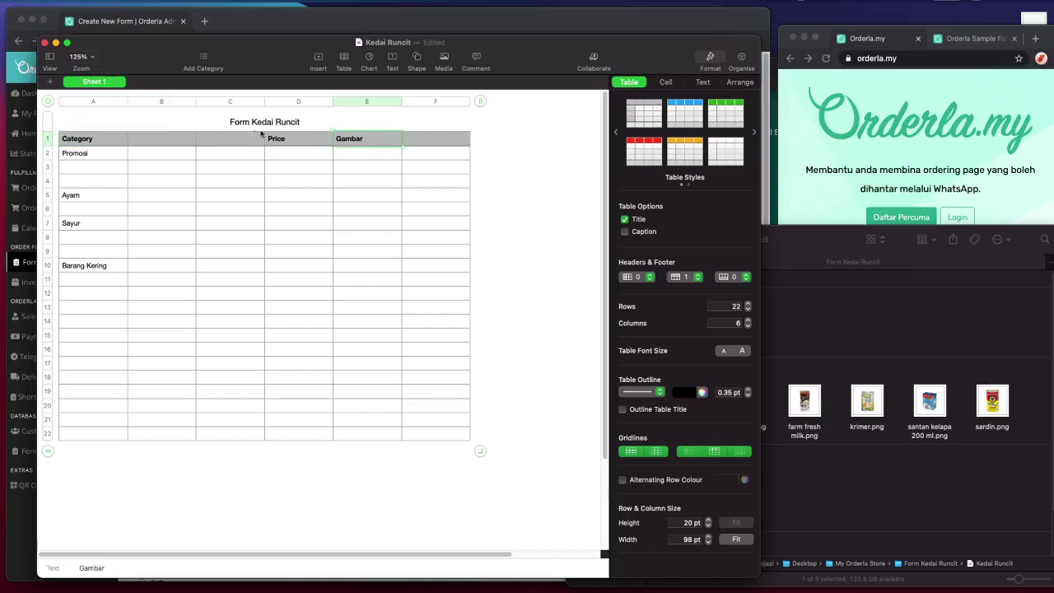
# - Enter Title in B1 and Description in C1
pyautogui.click(182, 138)
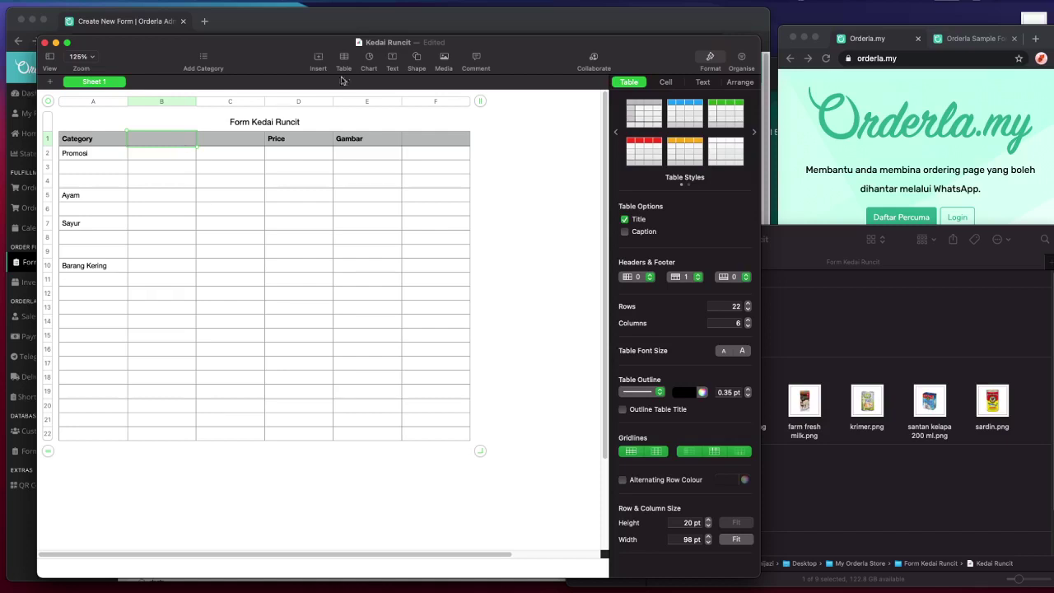
pyautogui.click(247, 163)
pyautogui.click(159, 145)
pyautogui.write('Title')
pyautogui.press('Tab')
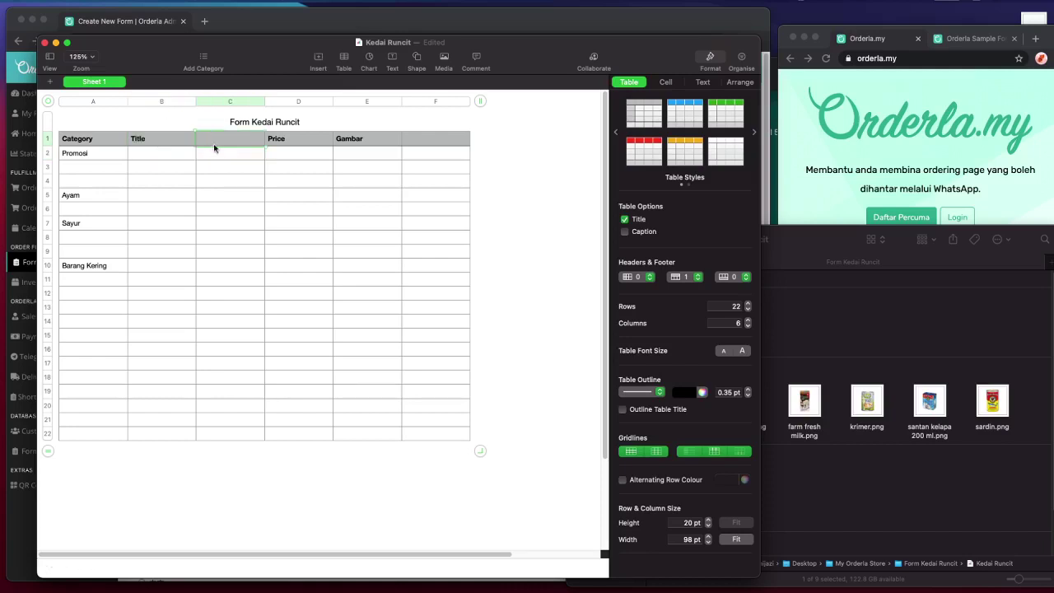
pyautogui.write('Description')
# - Switch over to Affinity Designer and bring up its file commands
pyautogui.click(889, 342)
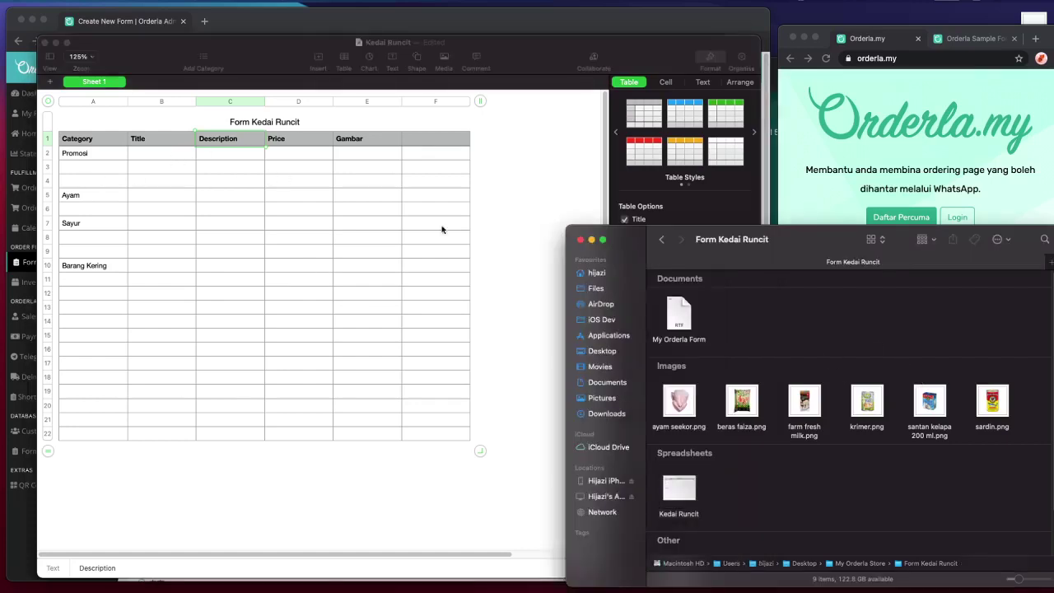
pyautogui.click(449, 231)
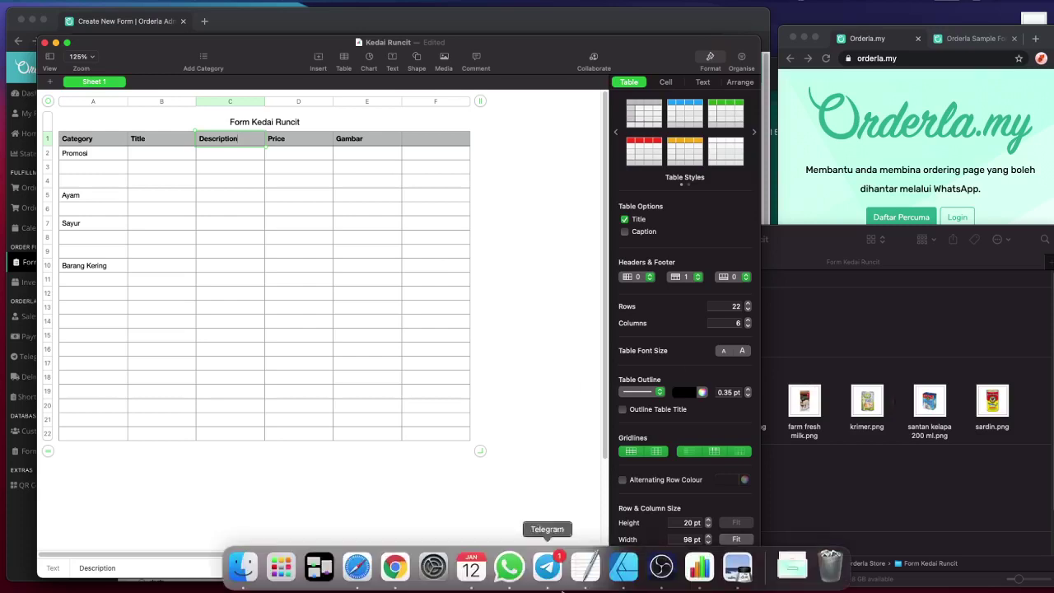
pyautogui.click(623, 572)
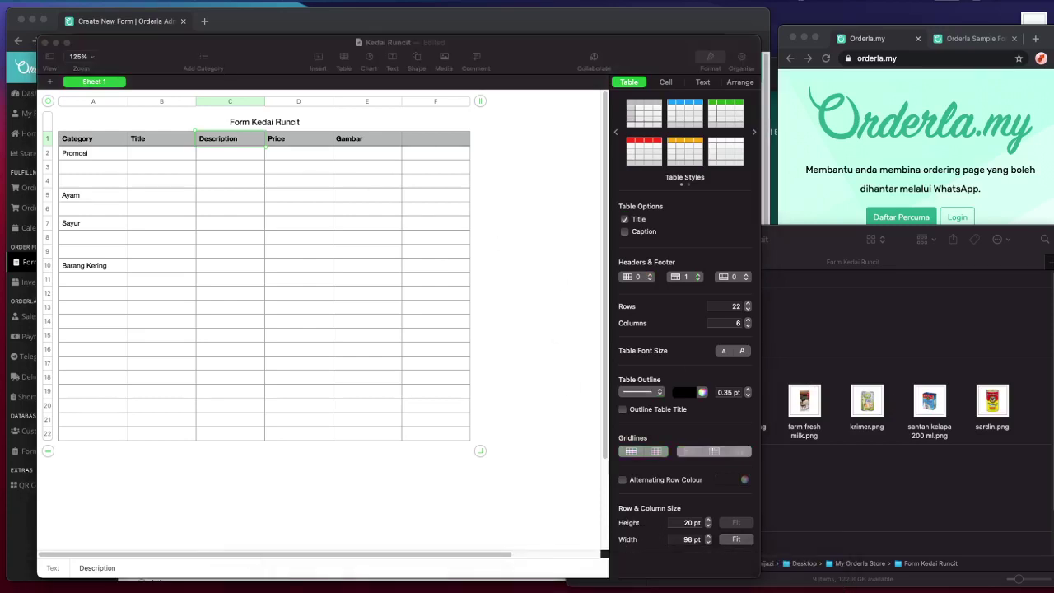
pyautogui.click(101, 2)
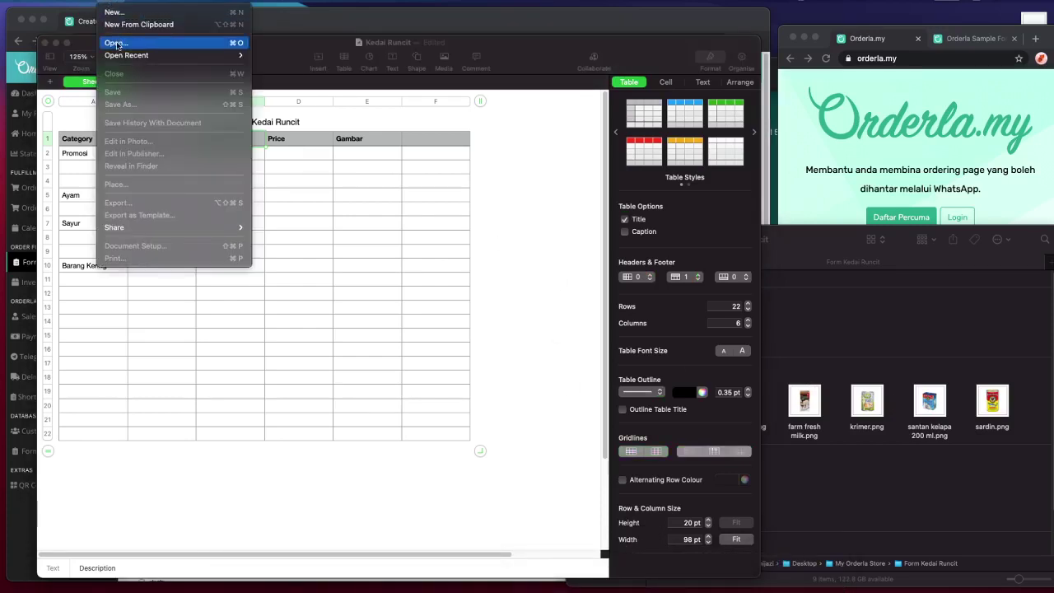
# - Reopen Layout.afdesign from recent files and inspect the 1000px x 1000px label
pyautogui.moveTo(128, 56)
pyautogui.click(255, 54)
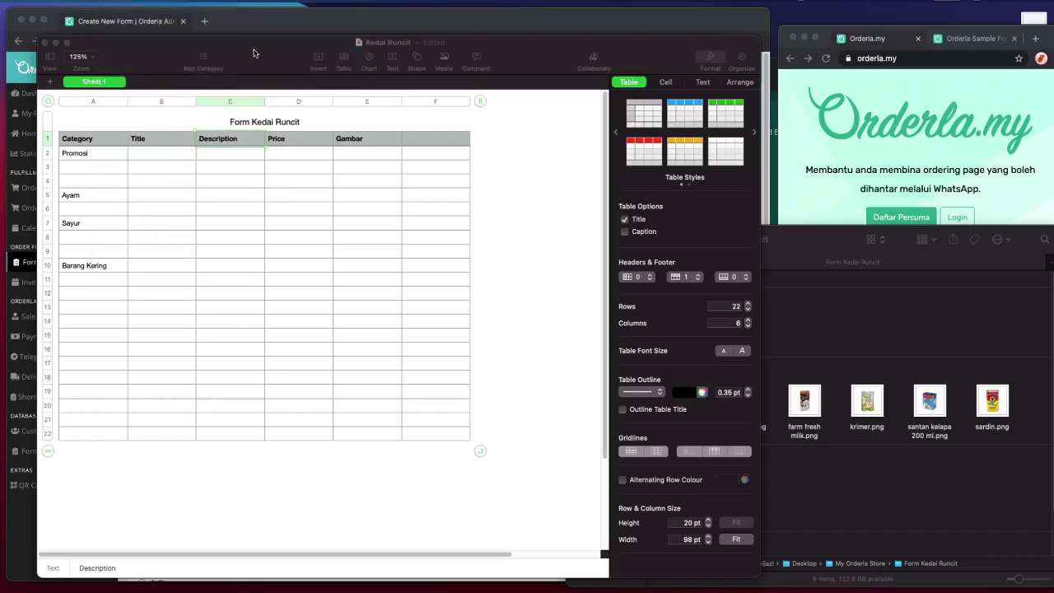
pyautogui.click(366, 136)
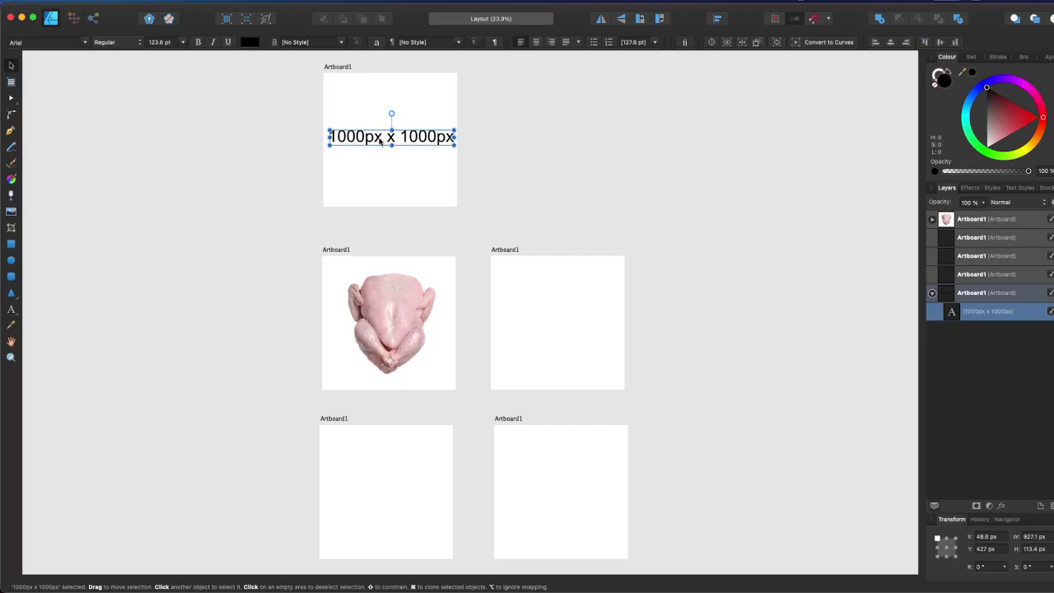
pyautogui.click(496, 132)
# - Pan and zoom the canvas, ending at 20% with all five artboards visible
pyautogui.press('h')
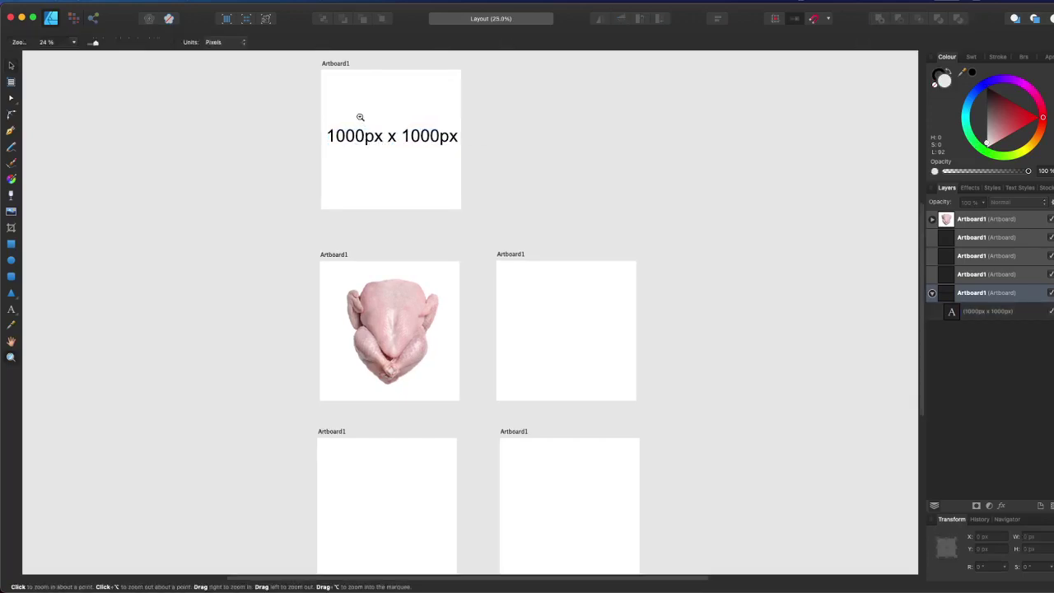
pyautogui.moveTo(360, 112); pyautogui.dragTo(343, 272)
pyautogui.press('v')
pyautogui.keyDown('super'); pyautogui.click(340, 256); pyautogui.keyUp('super')
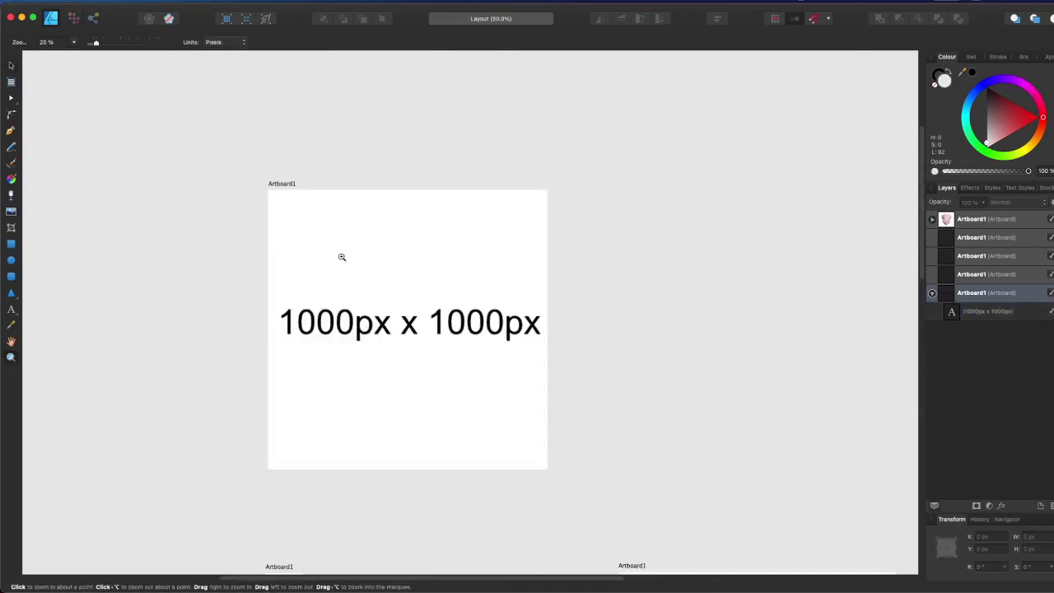
pyautogui.keyDown('super'); pyautogui.click(342, 256); pyautogui.keyUp('super')
pyautogui.press('z')
pyautogui.keyDown('alt'); pyautogui.click(420, 325); pyautogui.keyUp('alt')
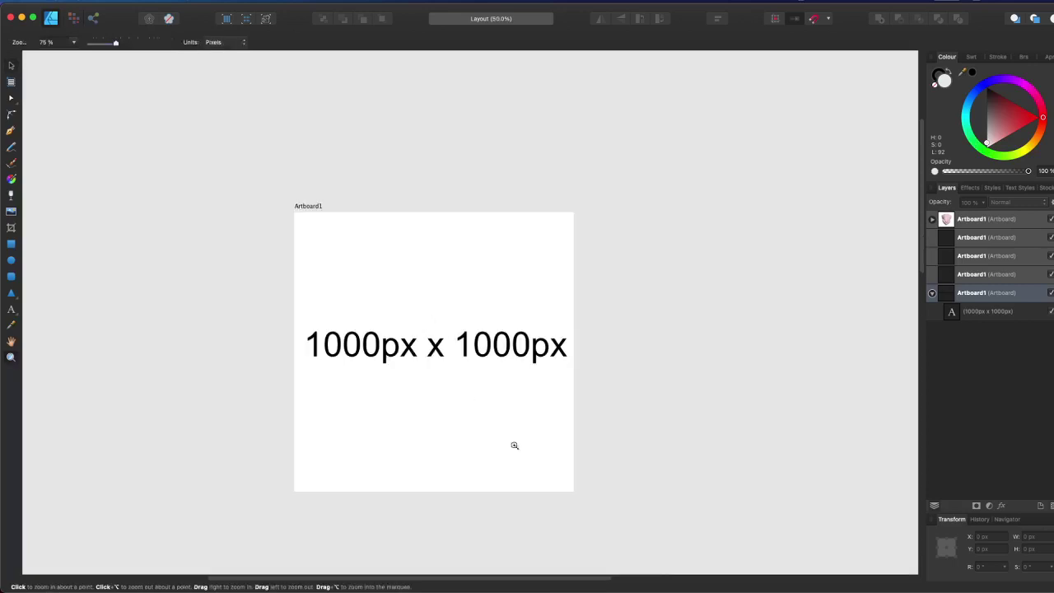
pyautogui.scroll(-3, 519, 358)
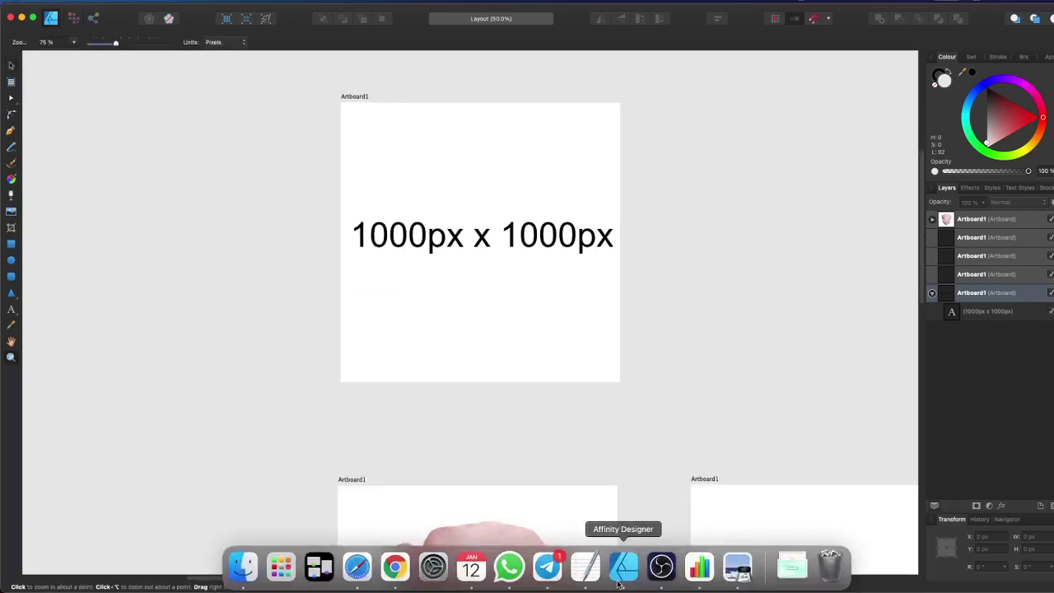
pyautogui.hscroll(5, 552, 169)
pyautogui.scroll(-2, 552, 169)
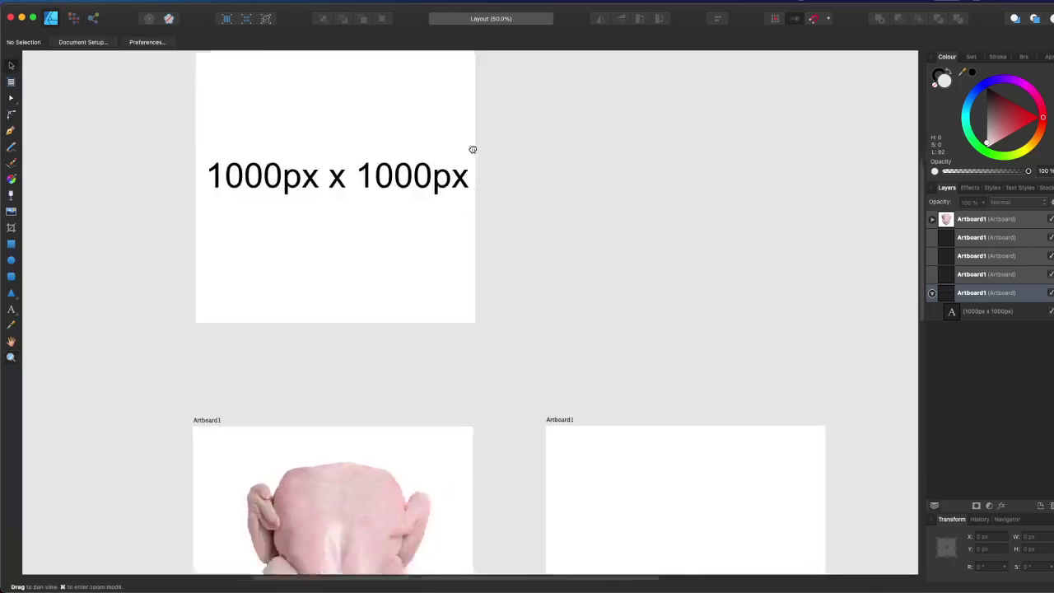
pyautogui.keyDown('alt'); pyautogui.click(430, 238); pyautogui.keyUp('alt')
pyautogui.keyDown('alt'); pyautogui.click(432, 238); pyautogui.keyUp('alt')
pyautogui.hscroll(3, 370, 248)
pyautogui.scroll(-2, 370, 248)
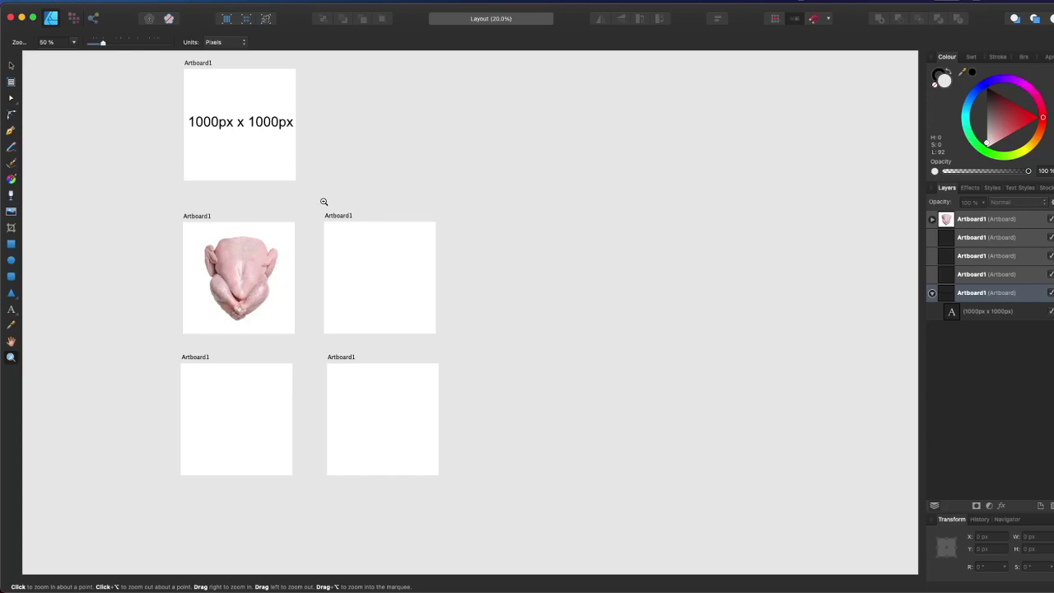
pyautogui.click(10, 65)
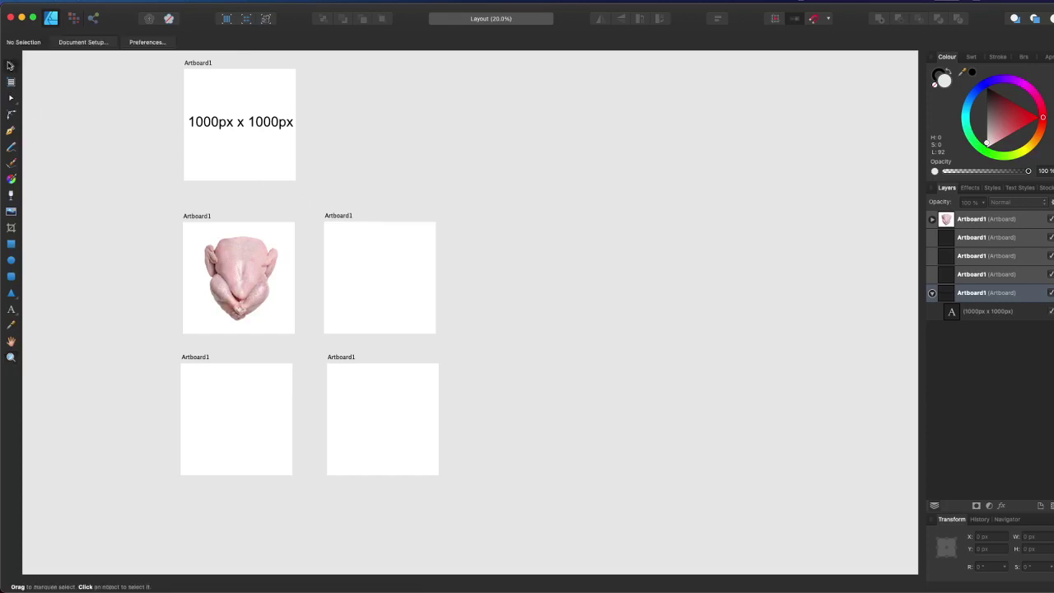
# - Place beras faiza.png on the empty artboard beside the chicken and shrink it to fit
pyautogui.click(332, 216)
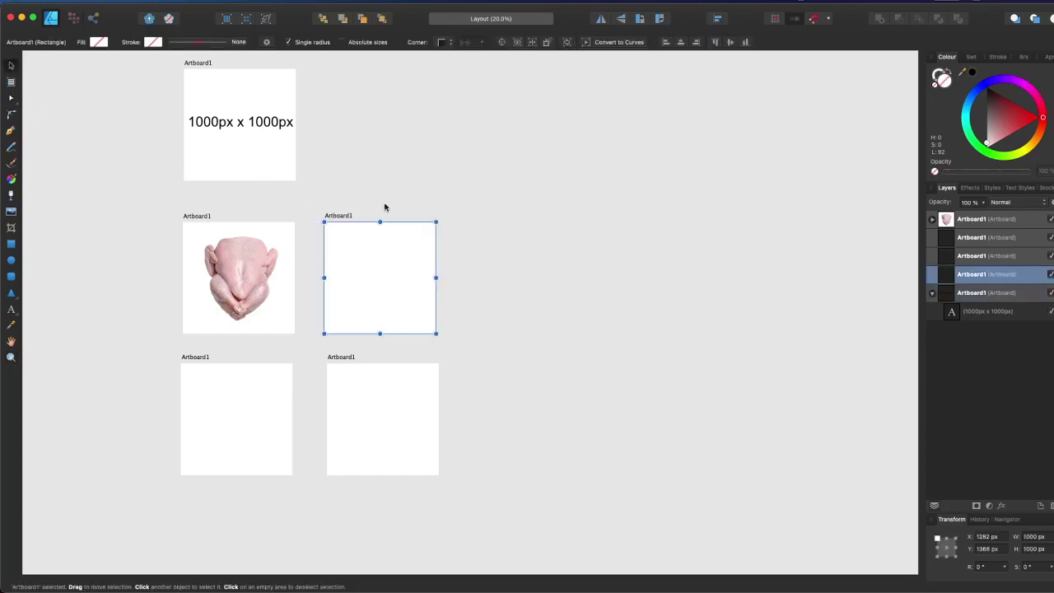
pyautogui.click(242, 565)
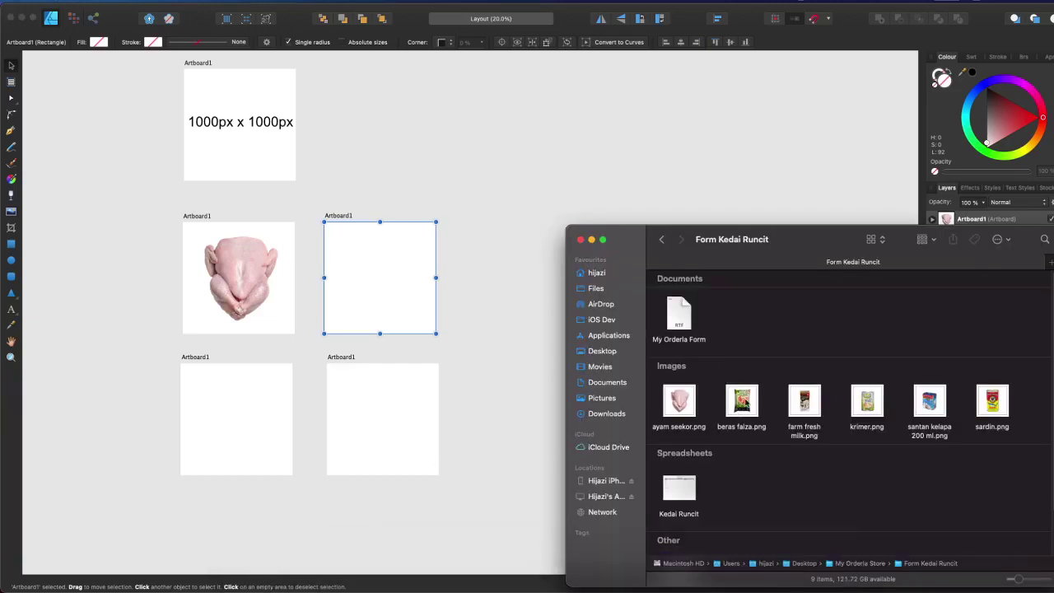
pyautogui.moveTo(745, 400); pyautogui.dragTo(375, 276)
pyautogui.moveTo(462, 354); pyautogui.dragTo(395, 300)
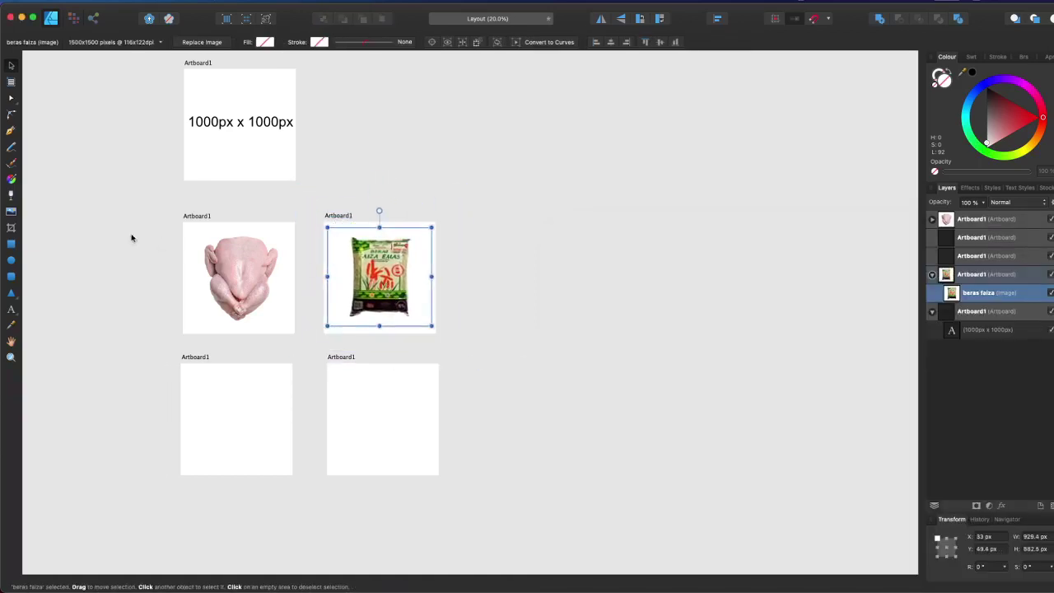
pyautogui.click(207, 218)
pyautogui.keyDown('shift'); pyautogui.click(342, 220); pyautogui.keyUp('shift')
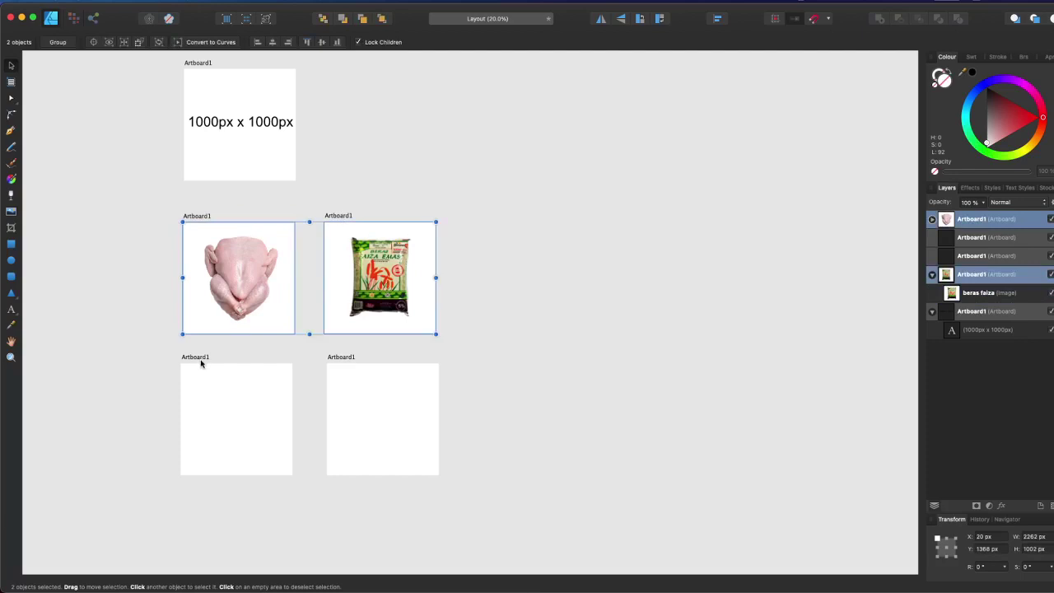
# - Place farm fresh milk.png on the bottom-left artboard, shrunk and centred
pyautogui.click(198, 358)
pyautogui.press('super+Tab')
pyautogui.moveTo(804, 401); pyautogui.dragTo(214, 409)
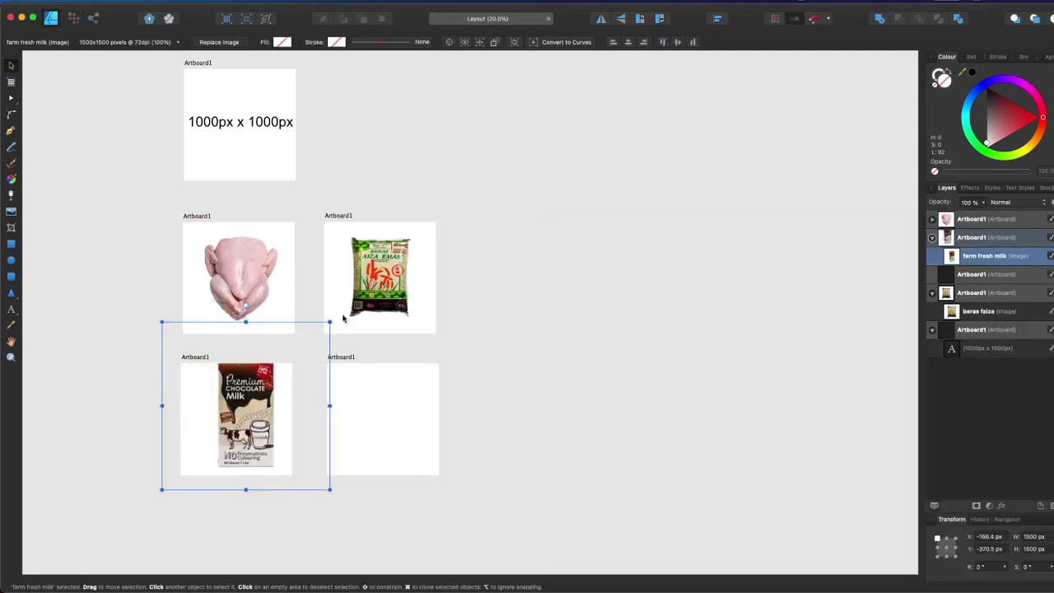
pyautogui.moveTo(330, 321); pyautogui.dragTo(273, 384)
pyautogui.moveTo(219, 426); pyautogui.dragTo(237, 407)
# - Place krimer.png on the bottom-right artboard, shrunk and centred
pyautogui.press('super+Tab')
pyautogui.moveTo(866, 401); pyautogui.dragTo(382, 417)
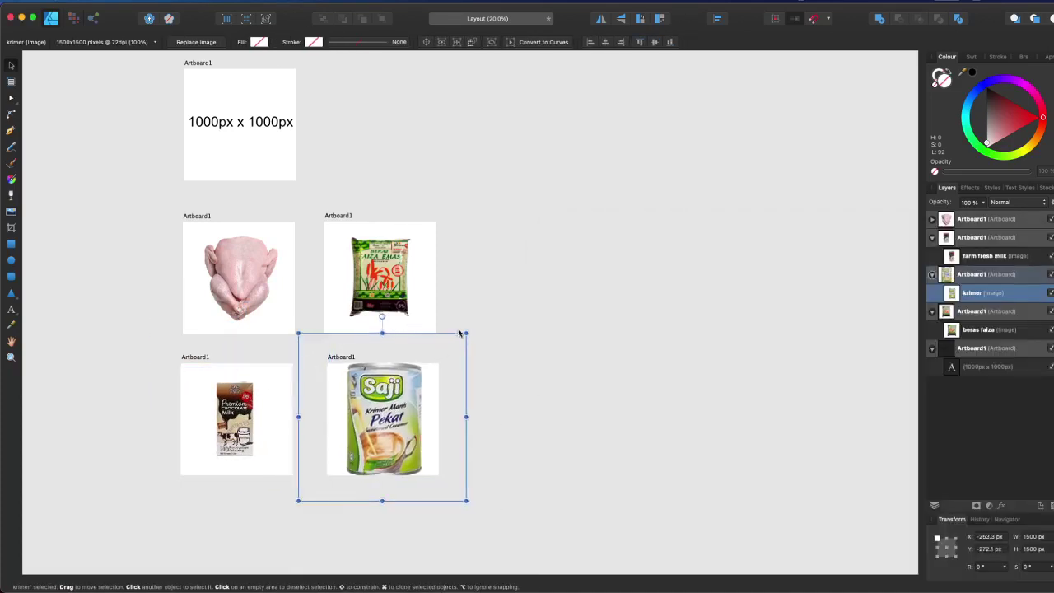
pyautogui.moveTo(466, 331); pyautogui.dragTo(434, 374)
pyautogui.click(465, 388)
# - Check the chicken and rice artboards, then minimise Affinity Designer
pyautogui.press('super+Tab')
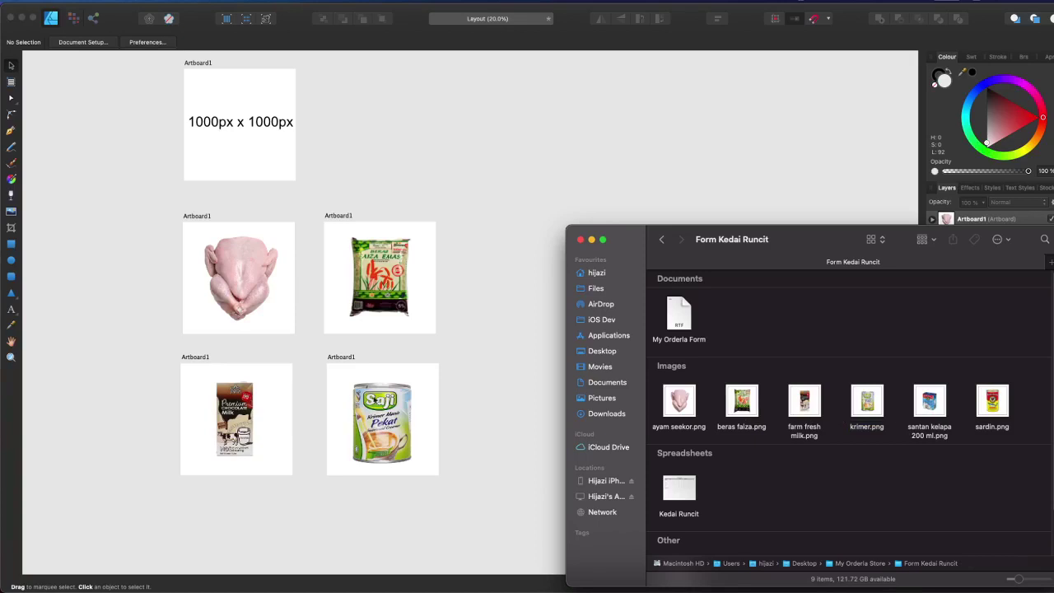
pyautogui.click(382, 343)
pyautogui.click(244, 266)
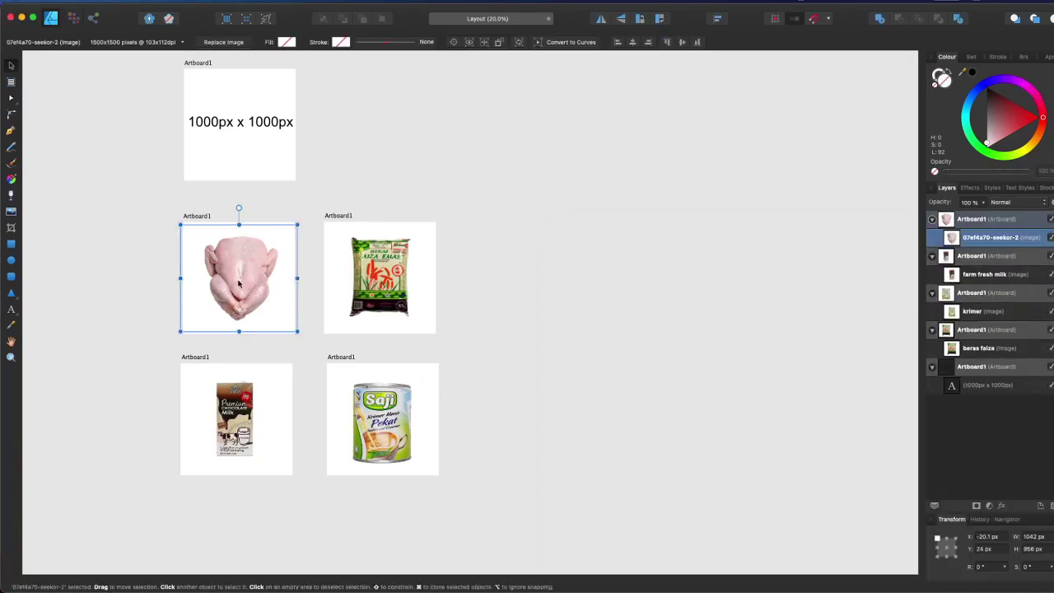
pyautogui.click(451, 220)
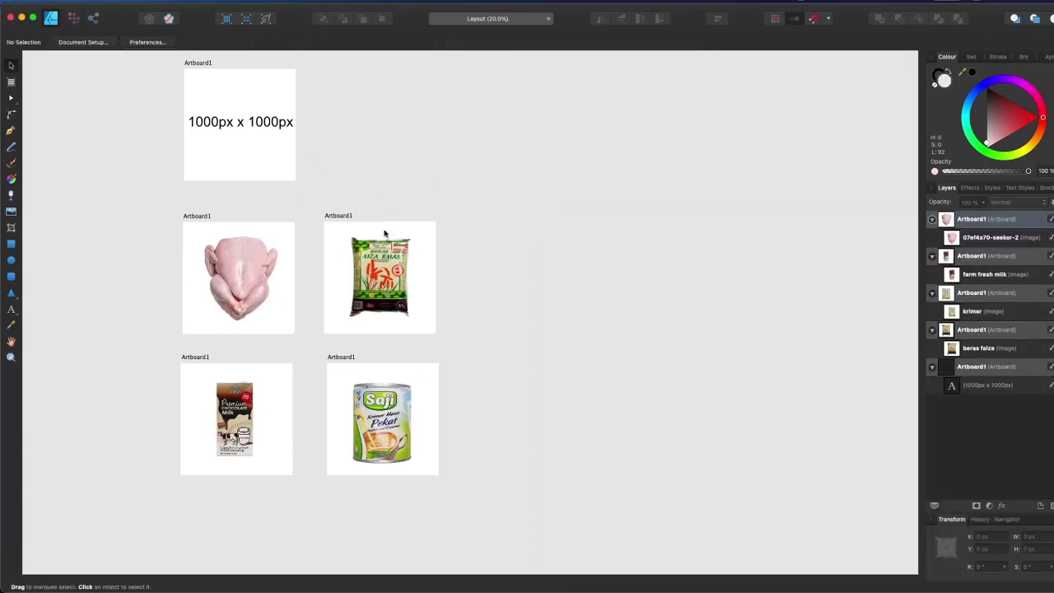
pyautogui.click(332, 220)
pyautogui.click(405, 143)
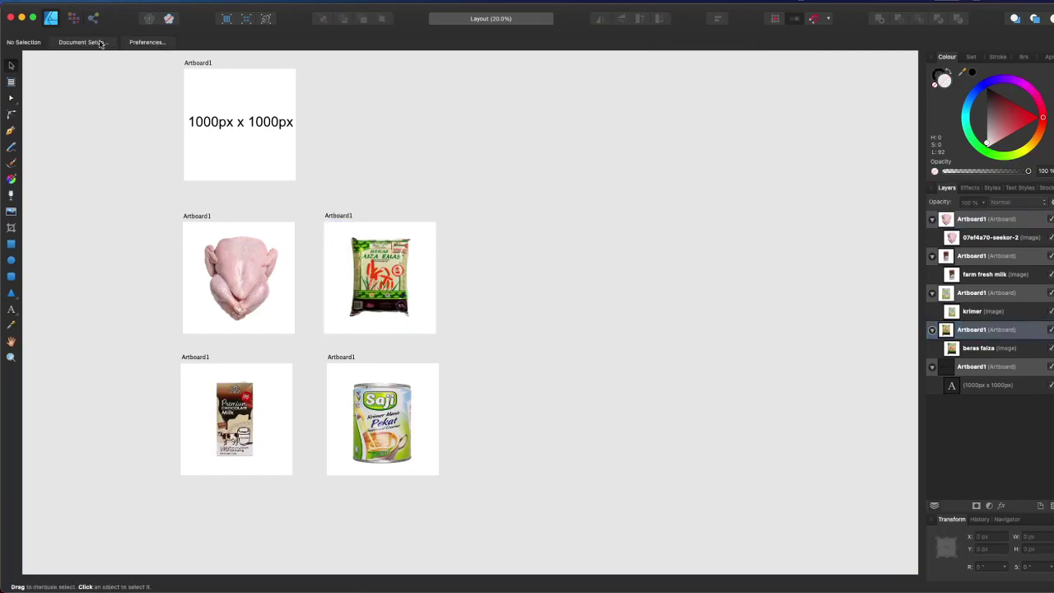
pyautogui.click(21, 17)
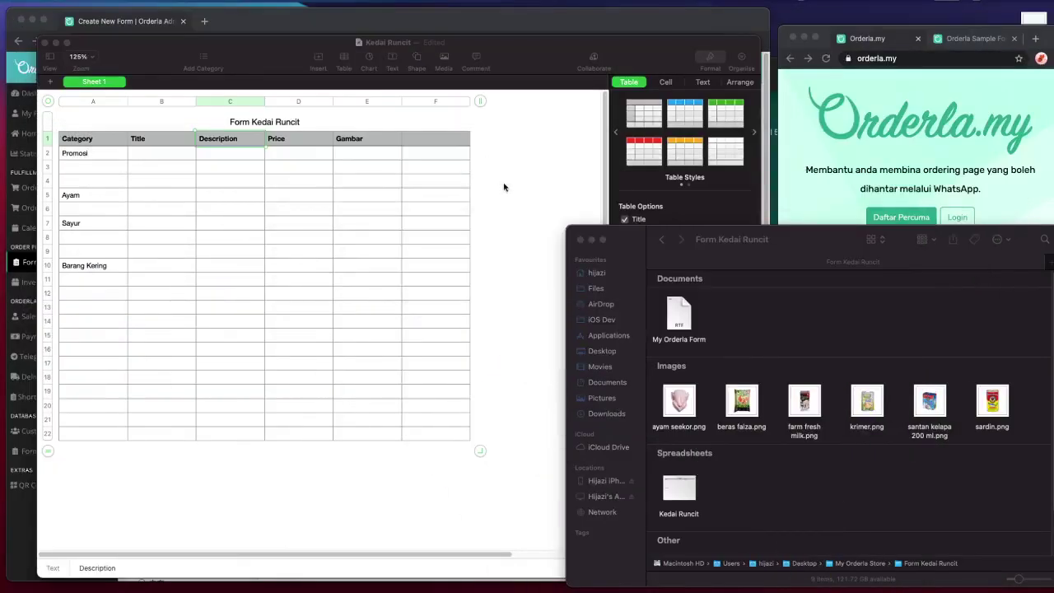
pyautogui.click(503, 187)
pyautogui.click(192, 209)
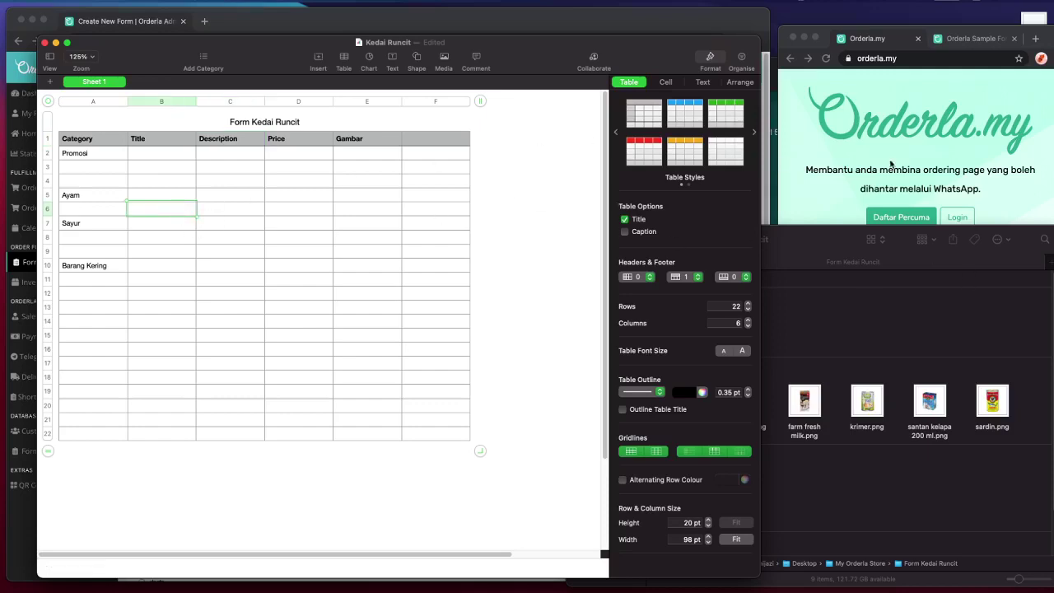
pyautogui.moveTo(251, 47); pyautogui.dragTo(607, 36)
pyautogui.click(277, 186)
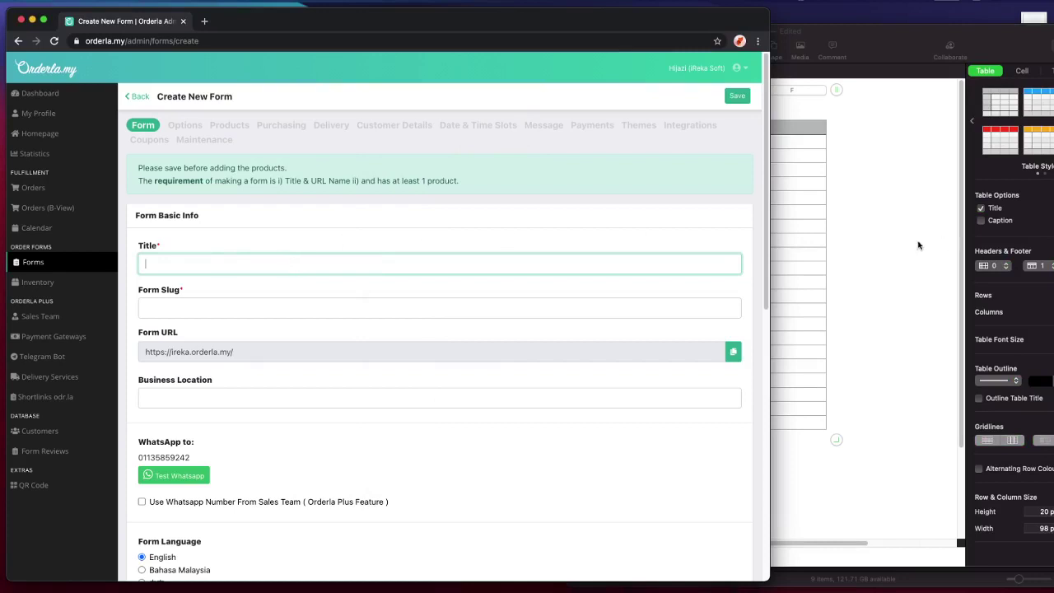
pyautogui.scroll(-1, 391, 288)
pyautogui.scroll(-5, 392, 288)
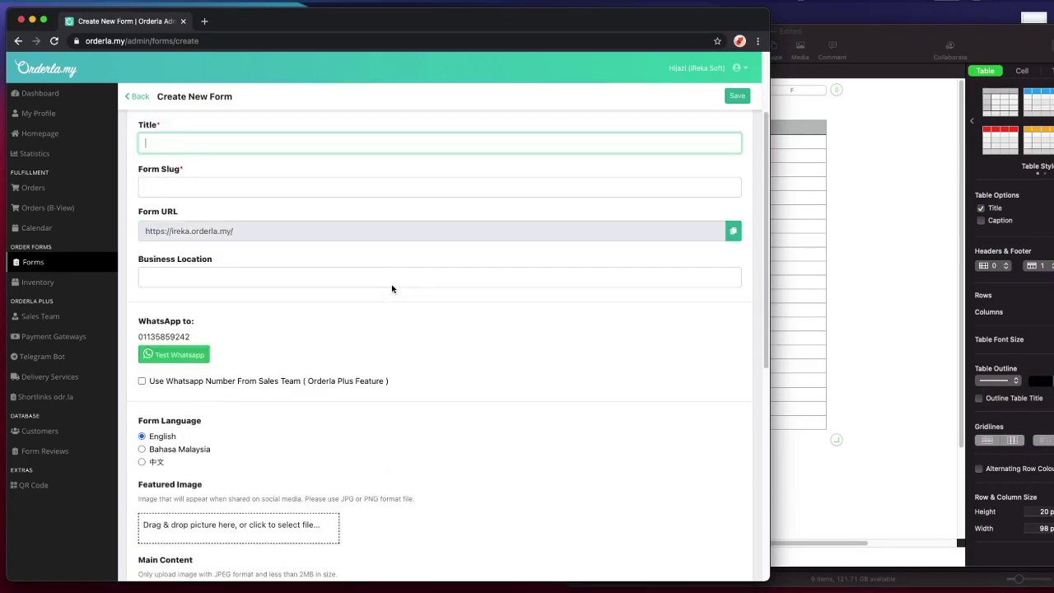
pyautogui.scroll(6, 391, 284)
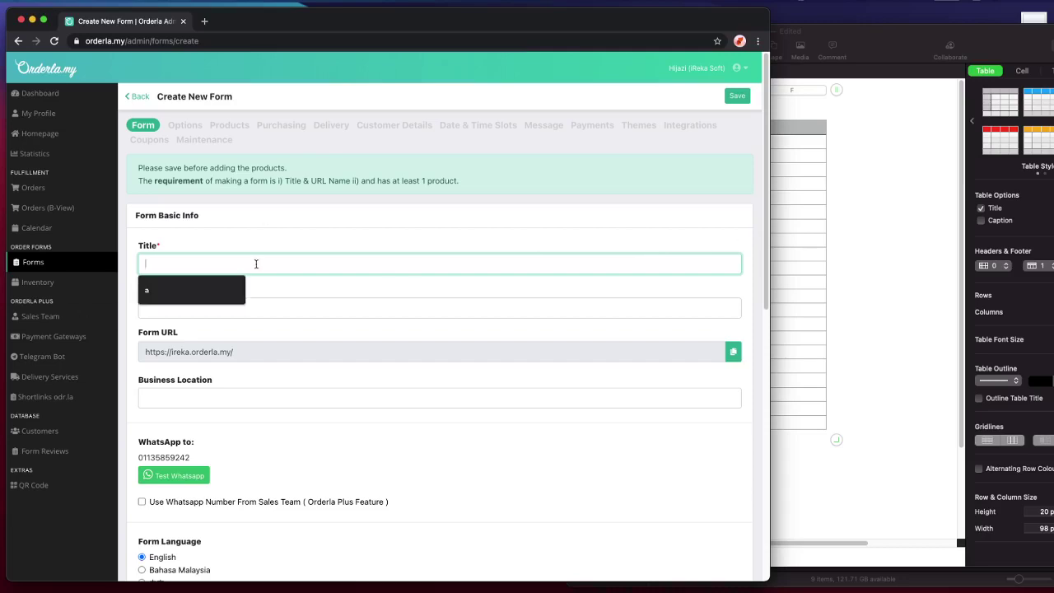
pyautogui.click(870, 226)
pyautogui.moveTo(526, 14); pyautogui.dragTo(153, 36)
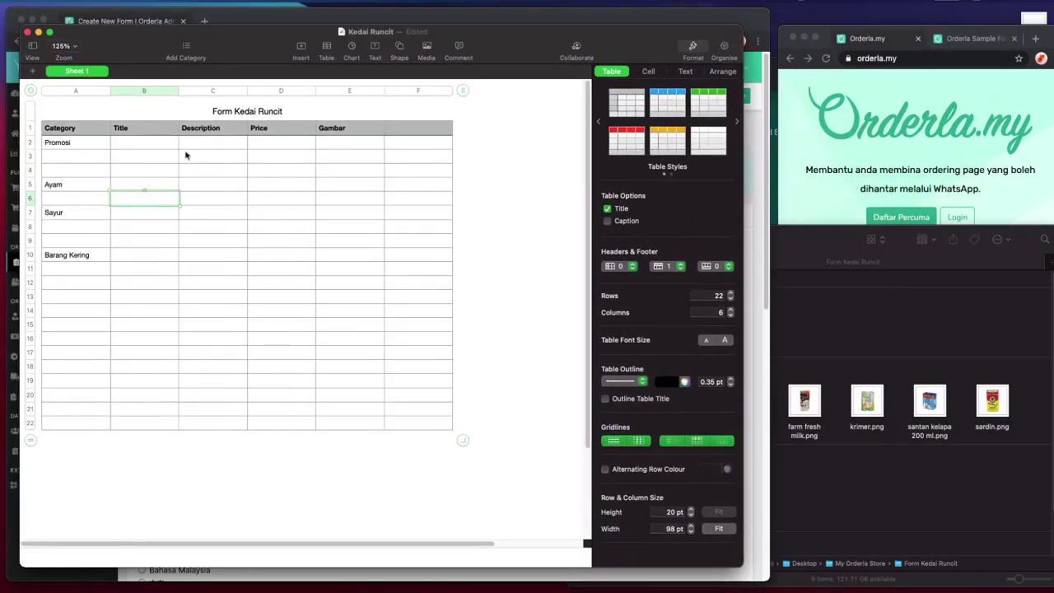
# - Enter Ayam Seekor in cell B5 beside Ayam
pyautogui.click(137, 142)
pyautogui.click(145, 184)
pyautogui.click(886, 467)
pyautogui.click(285, 304)
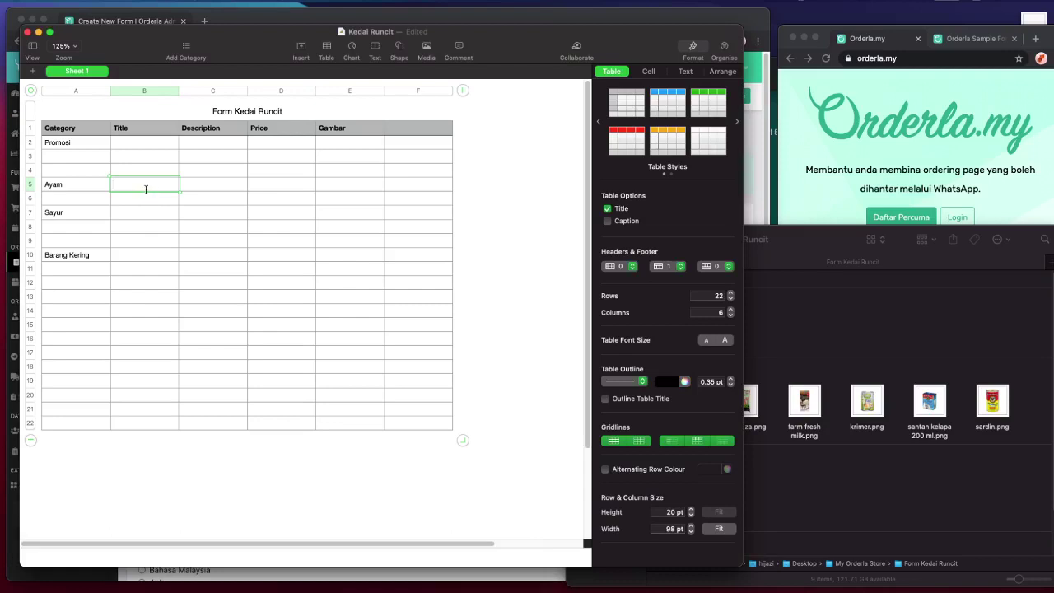
pyautogui.write('Ayam Seekor')
# - Clear Sayur from A7 and move Barang Kering from A10 into A7
pyautogui.click(80, 214)
pyautogui.press('BackSpace')
pyautogui.click(79, 257)
pyautogui.press('BackSpace')
pyautogui.click(82, 214)
pyautogui.write('Barang Kering')
# - Restore the minimised Affinity Designer window from the Dock
pyautogui.click(823, 360)
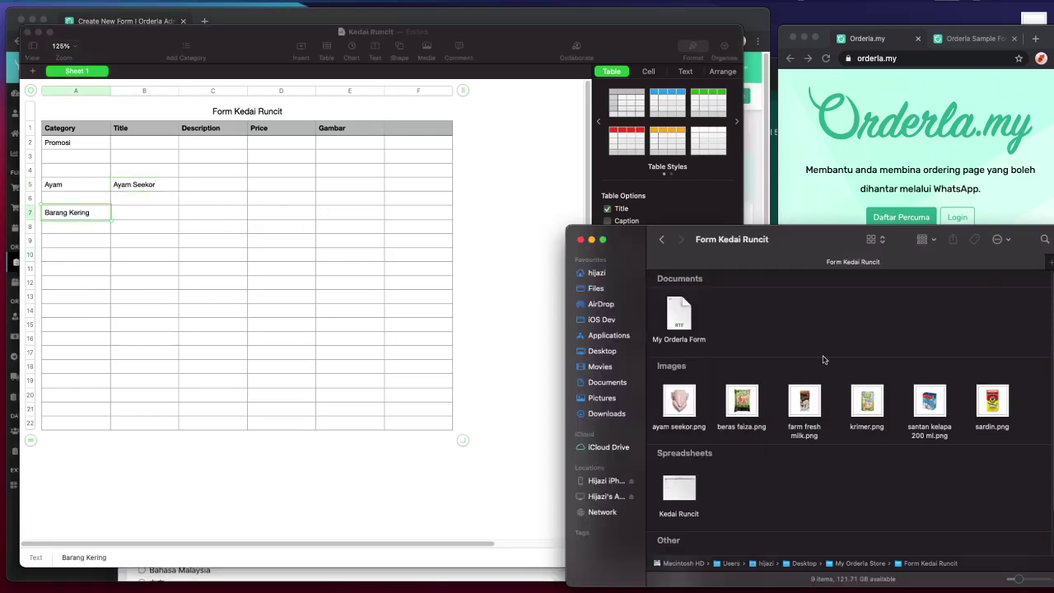
pyautogui.moveTo(792, 242); pyautogui.dragTo(801, 236)
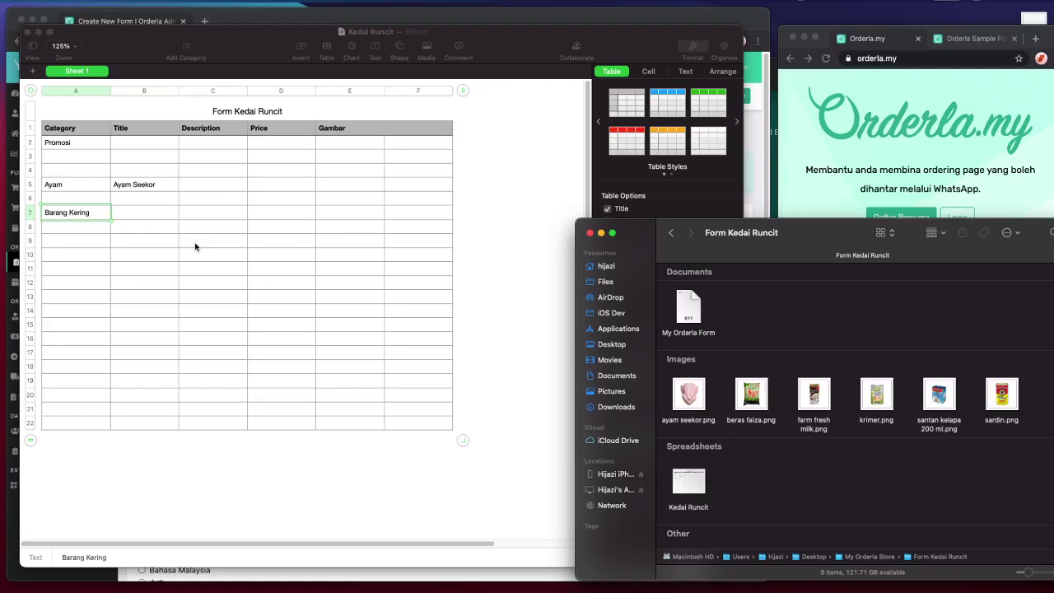
pyautogui.click(461, 21)
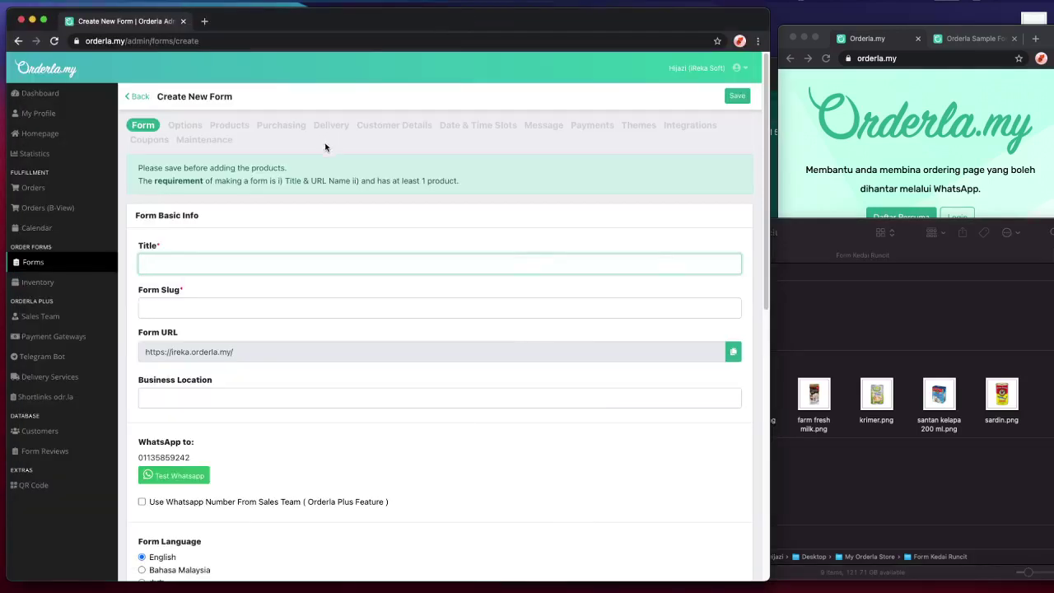
pyautogui.press('super+Tab')
pyautogui.press('super+Tab')
pyautogui.press('super+Tab')
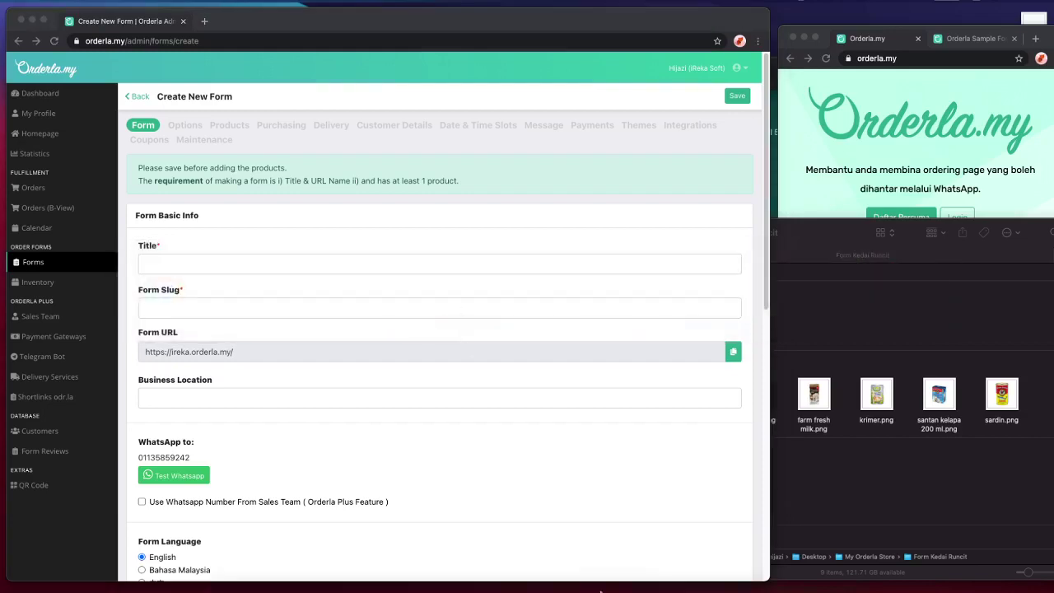
pyautogui.click(815, 570)
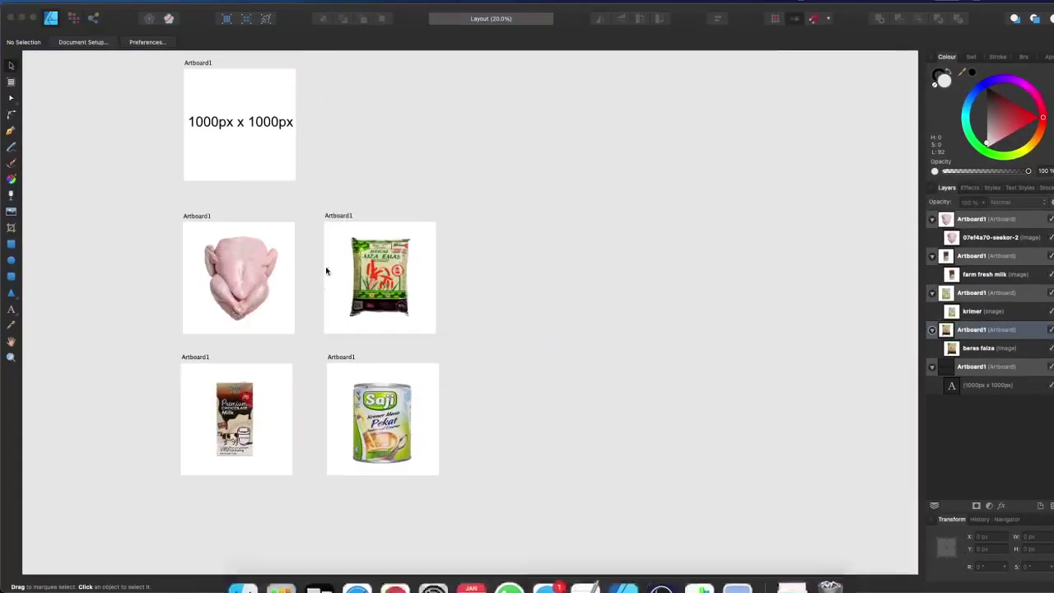
# - Take Affinity Designer out of full screen and move its window up-left
pyautogui.scroll(2, 263, 202)
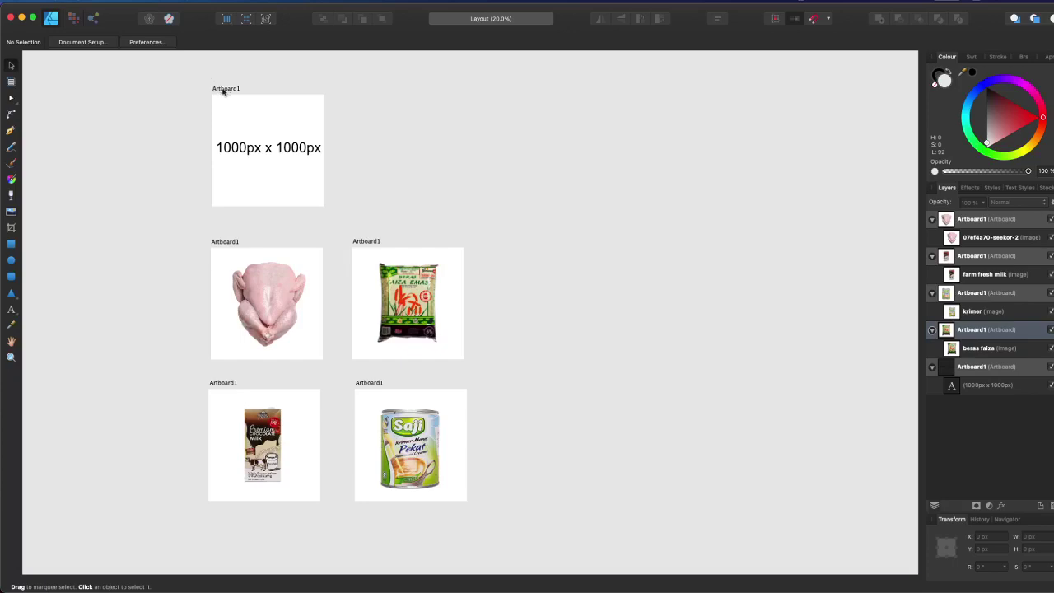
pyautogui.click(33, 17)
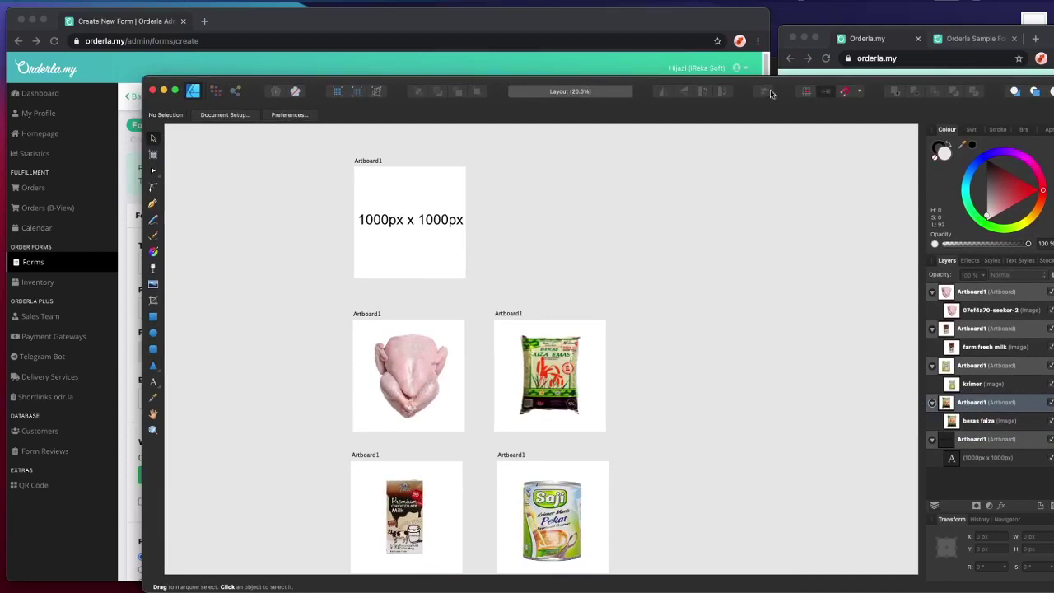
pyautogui.moveTo(772, 93); pyautogui.dragTo(681, 65)
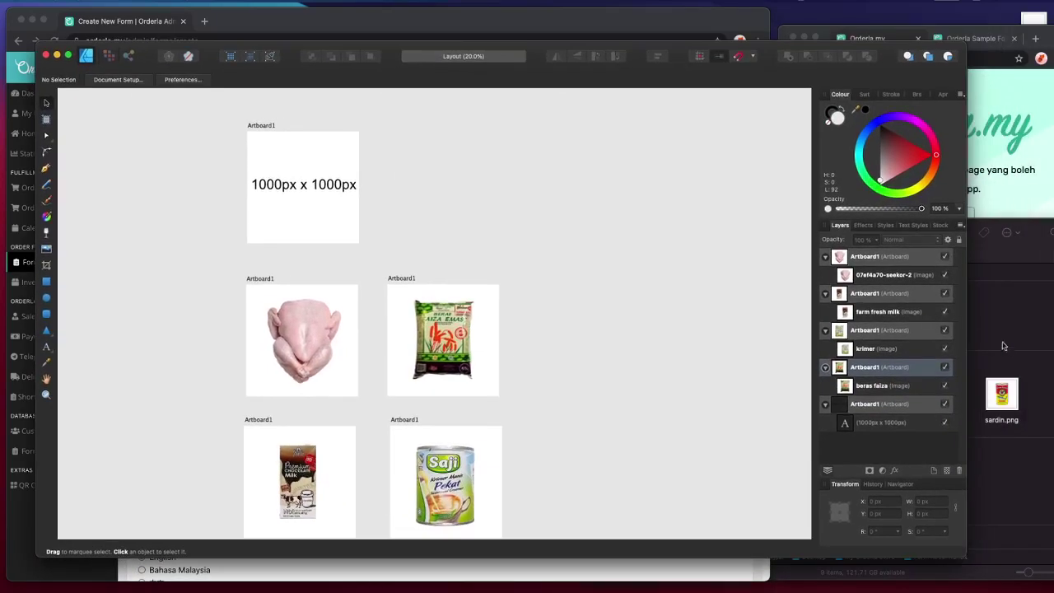
pyautogui.click(1027, 428)
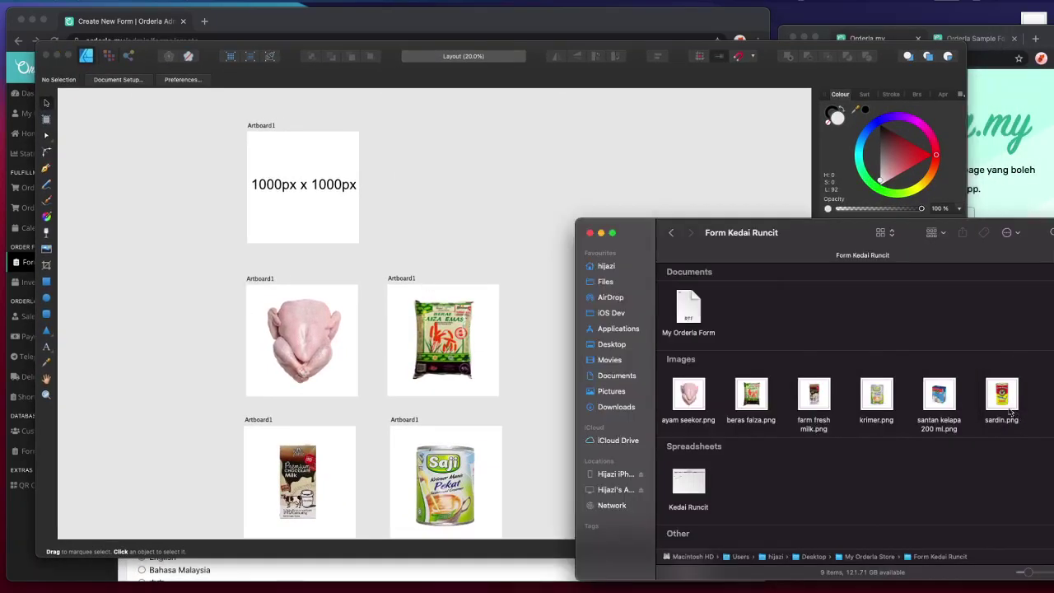
pyautogui.click(193, 316)
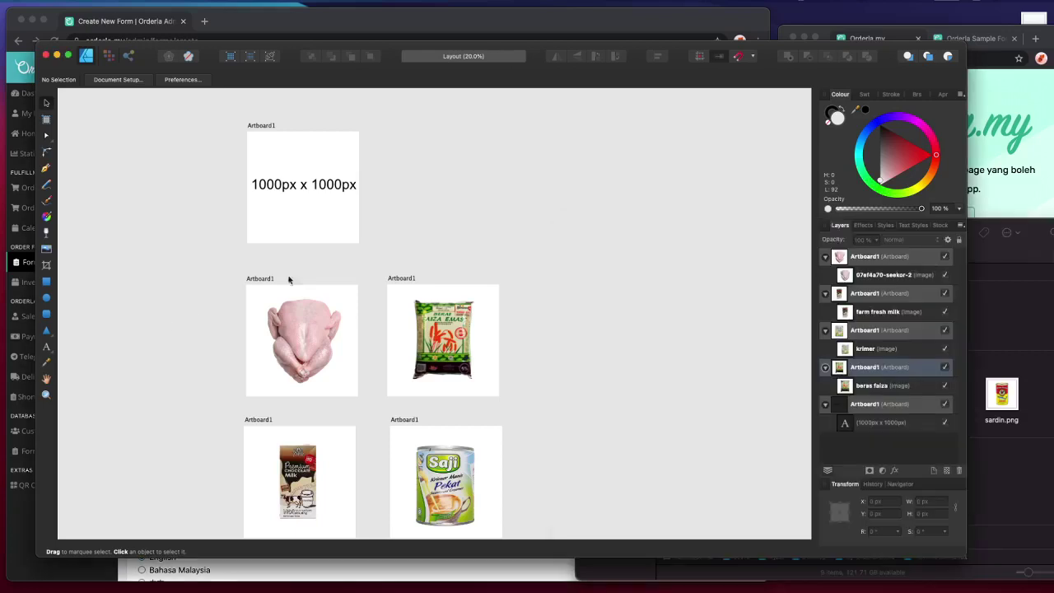
# - Open File > Export for the chicken artboard and set the format to JPEG
pyautogui.click(289, 286)
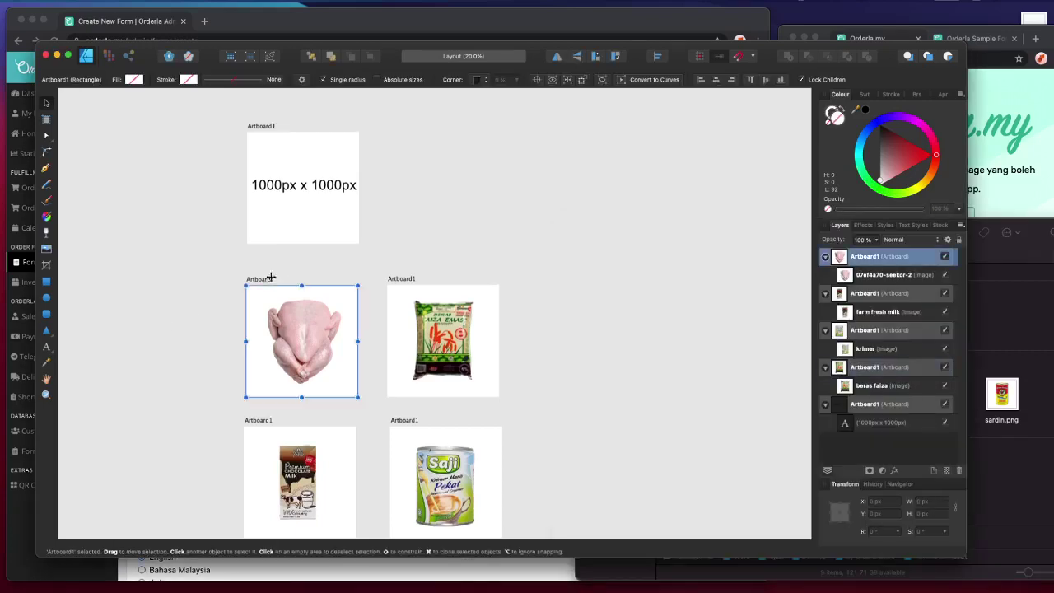
pyautogui.click(82, 2)
pyautogui.moveTo(115, 4)
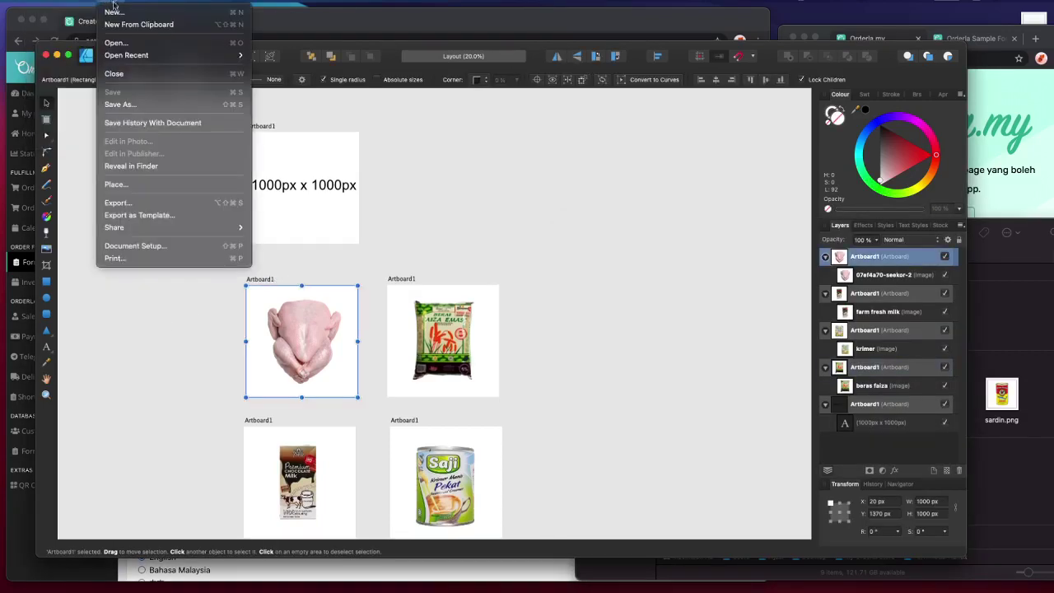
pyautogui.click(158, 203)
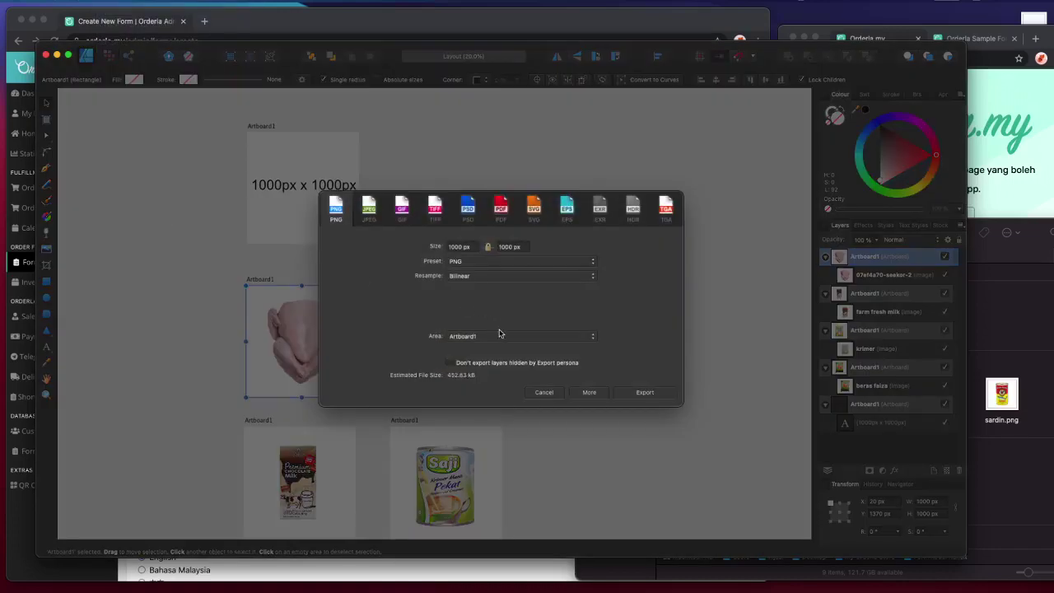
pyautogui.click(475, 262)
pyautogui.click(404, 277)
pyautogui.click(368, 208)
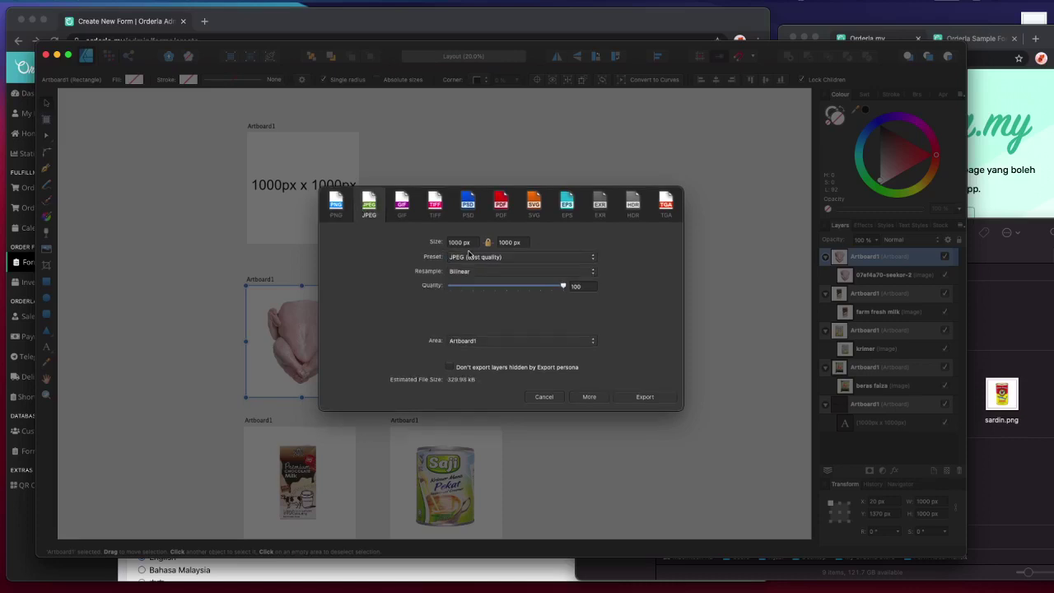
pyautogui.click(346, 212)
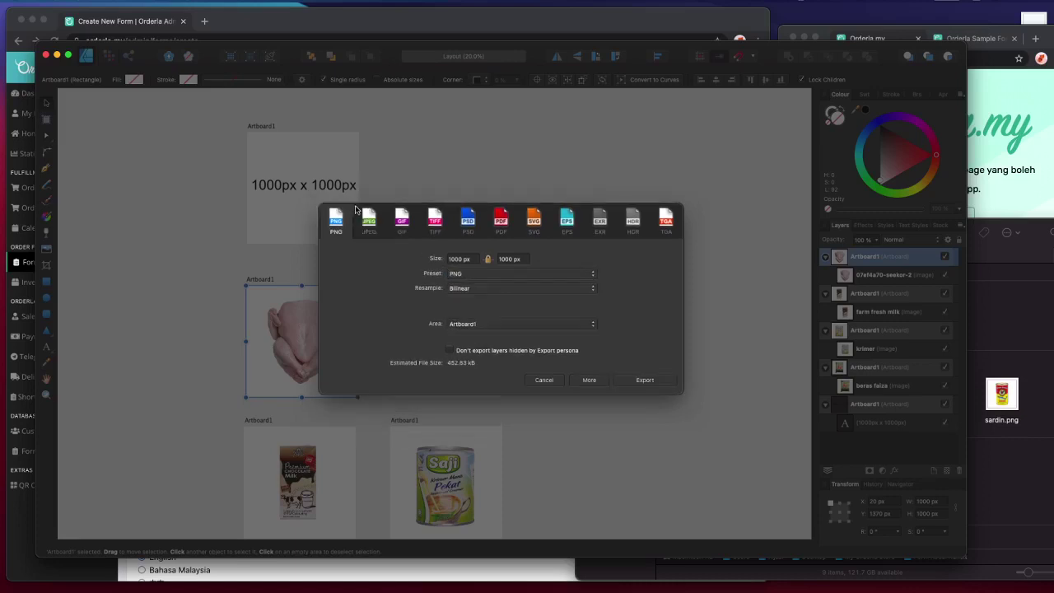
pyautogui.click(367, 216)
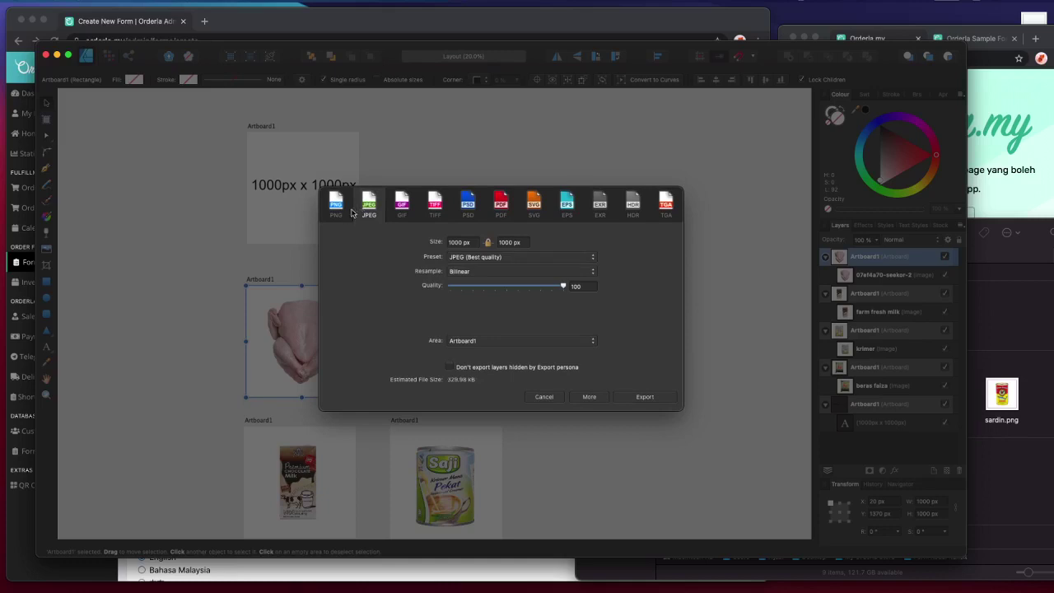
pyautogui.click(343, 214)
pyautogui.click(364, 214)
# - Save the exported chicken image as 'ayam'
pyautogui.click(619, 399)
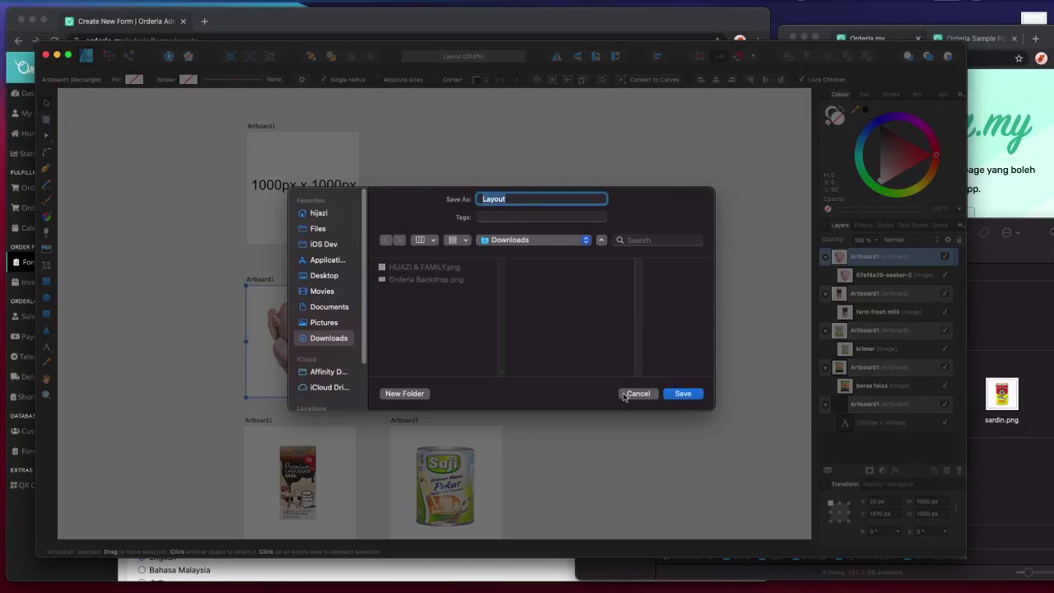
pyautogui.write('ayam')
pyautogui.press('Return')
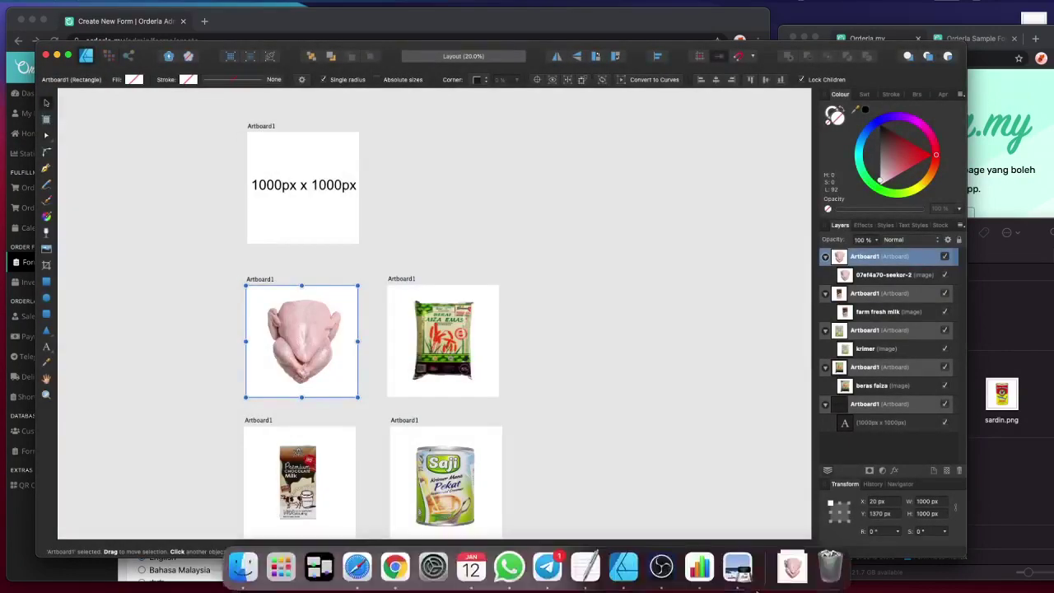
pyautogui.click(737, 567)
# - Copy ayam.jpg from Downloads into the Form Kedai Runcit folder
pyautogui.moveTo(807, 583); pyautogui.dragTo(879, 469)
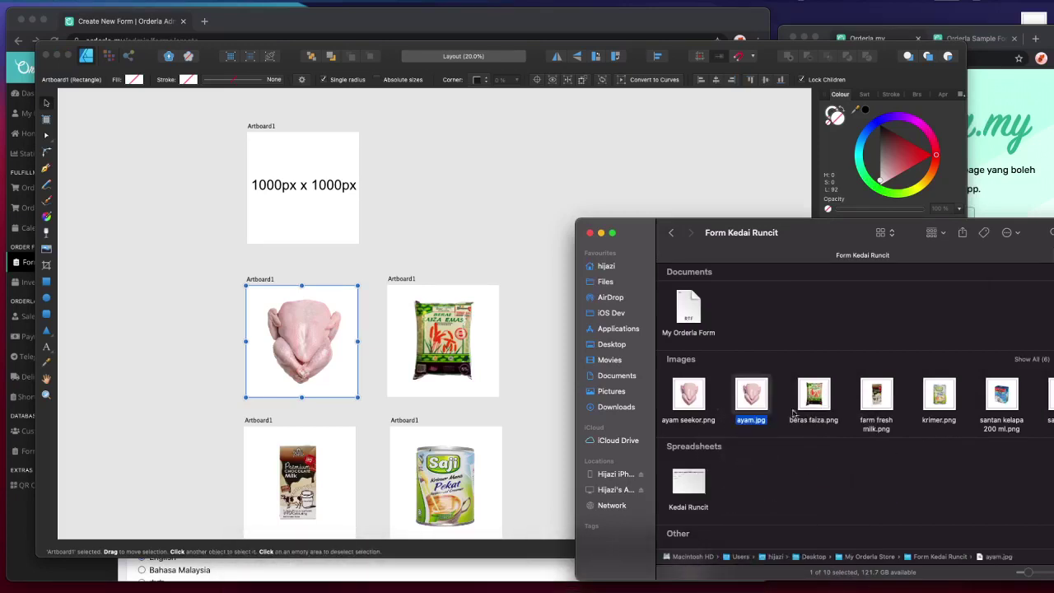
pyautogui.click(700, 399)
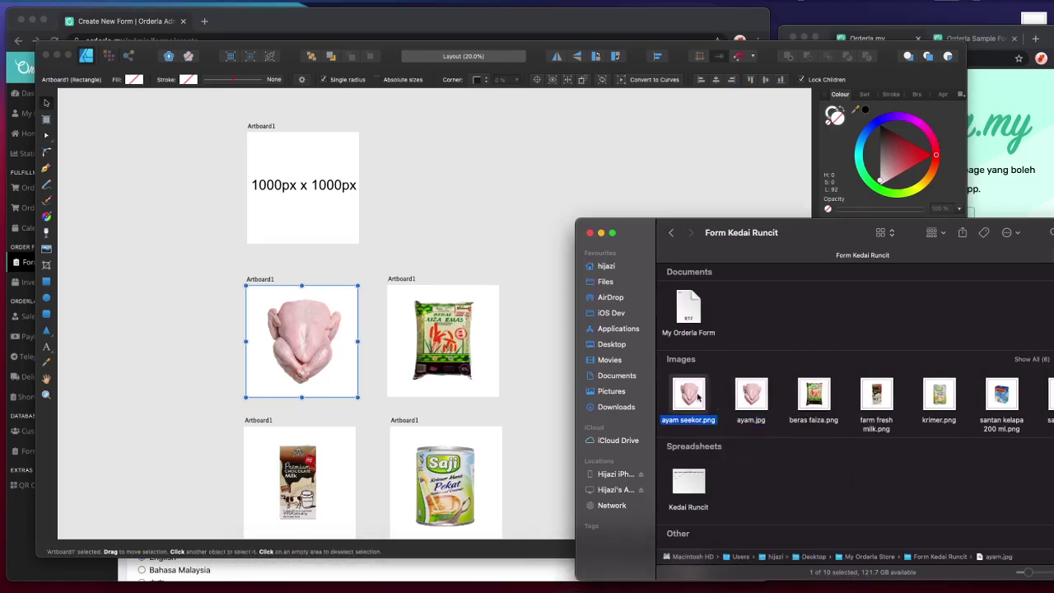
pyautogui.click(936, 233)
pyautogui.moveTo(1035, 233); pyautogui.dragTo(907, 225)
# - Switch the Form Kedai Runcit folder to Column view with preview
pyautogui.click(698, 207)
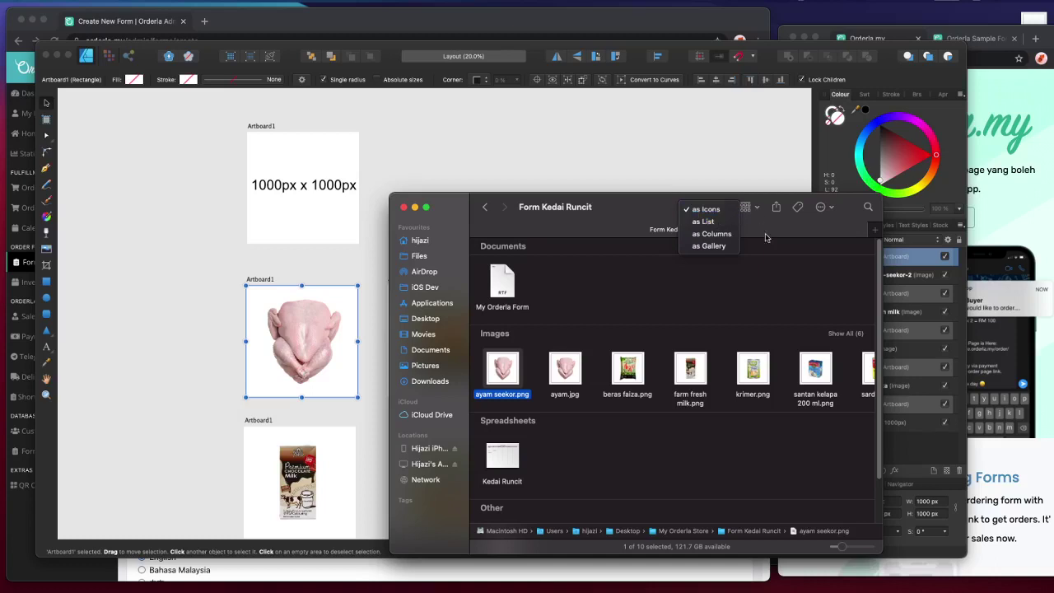
pyautogui.press('Escape')
pyautogui.click(827, 207)
pyautogui.click(834, 209)
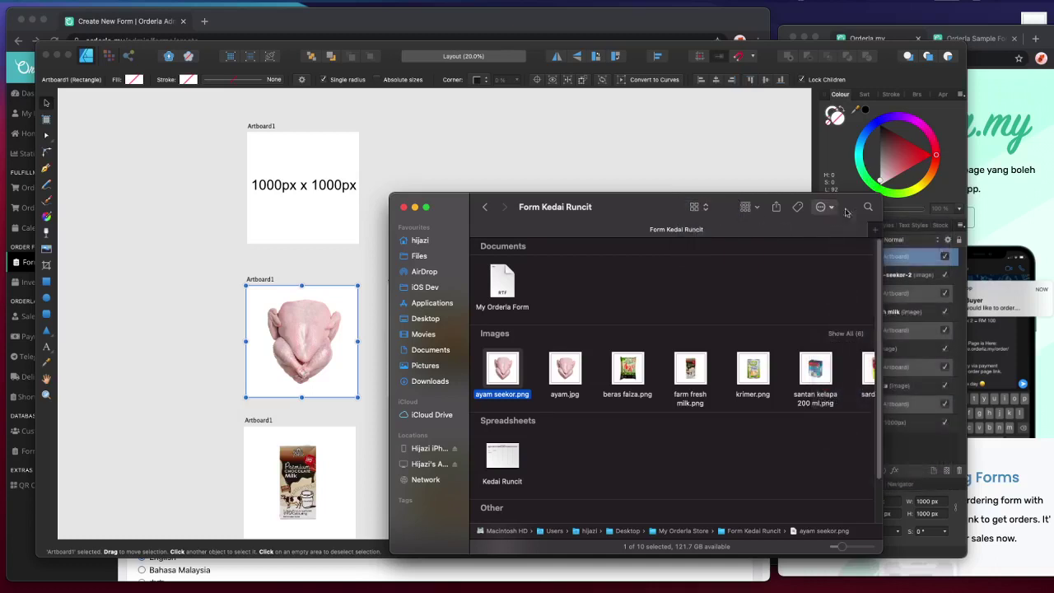
pyautogui.click(756, 208)
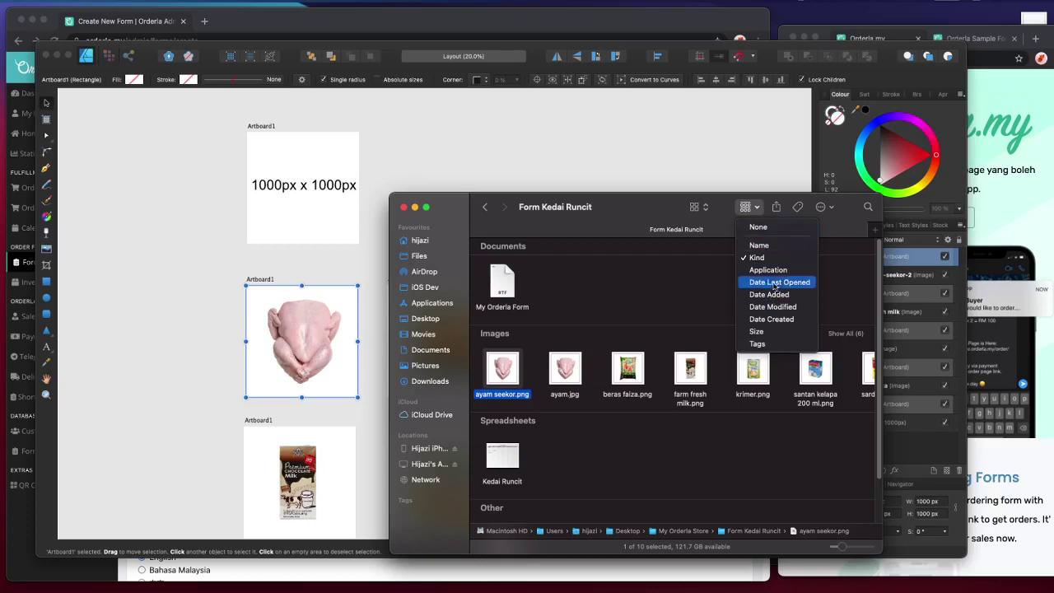
pyautogui.click(706, 210)
pyautogui.click(696, 208)
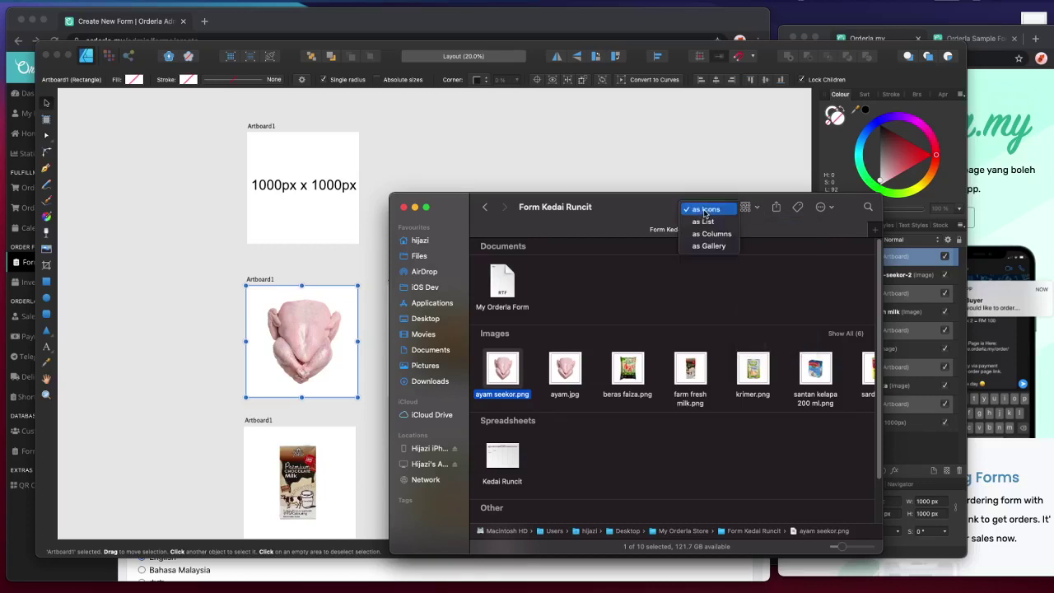
pyautogui.click(705, 219)
pyautogui.click(700, 207)
pyautogui.click(708, 223)
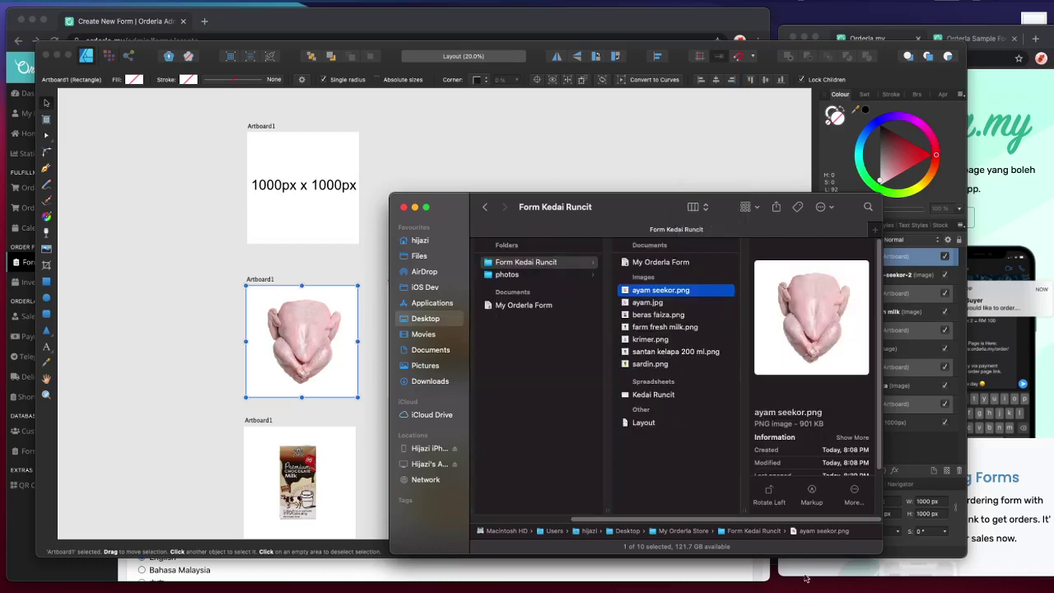
# - Compare the file details of ayam.jpg and ayam seekor.png in the preview
pyautogui.scroll(-2, 802, 442)
pyautogui.scroll(-1, 800, 442)
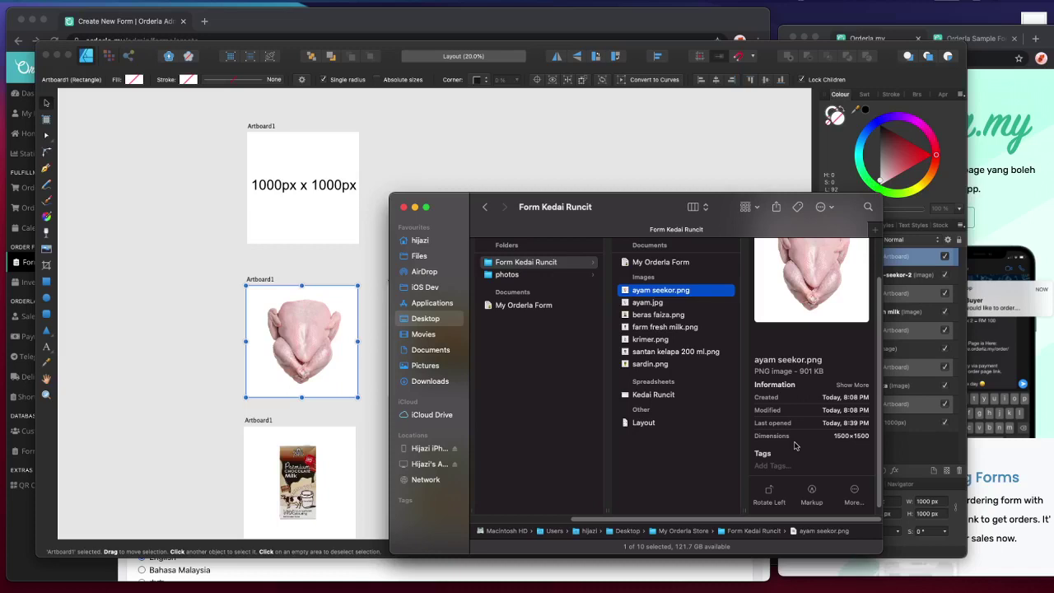
pyautogui.click(669, 302)
pyautogui.scroll(-3, 806, 393)
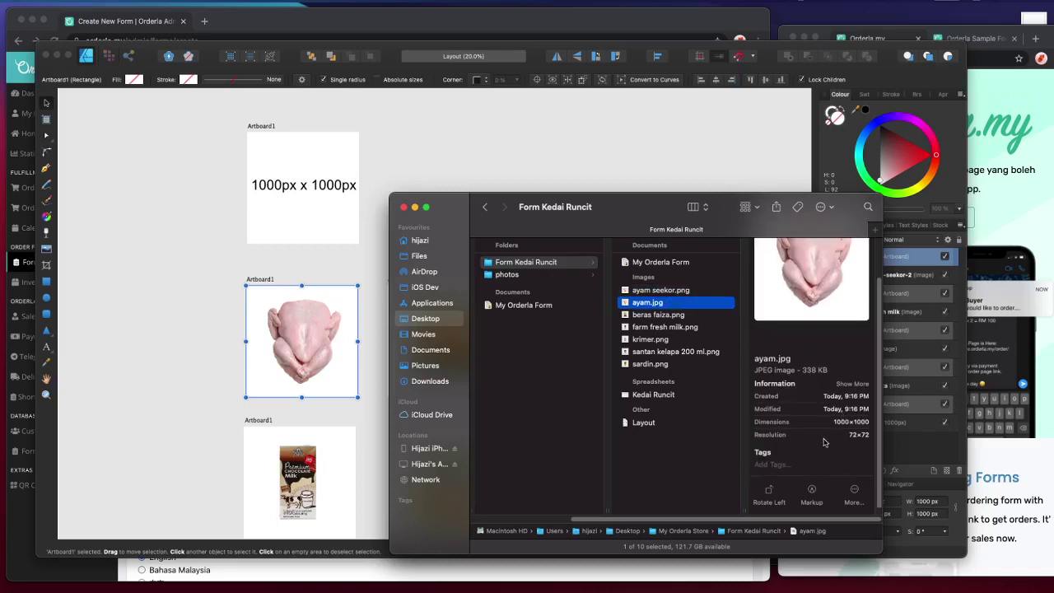
pyautogui.scroll(-1, 840, 420)
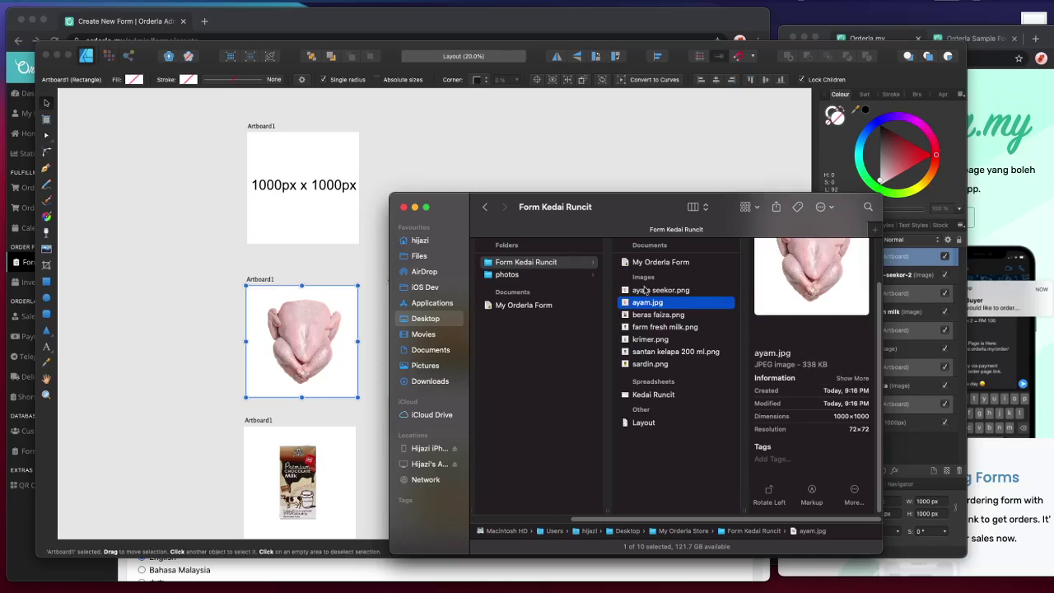
pyautogui.click(646, 291)
pyautogui.scroll(-2, 805, 396)
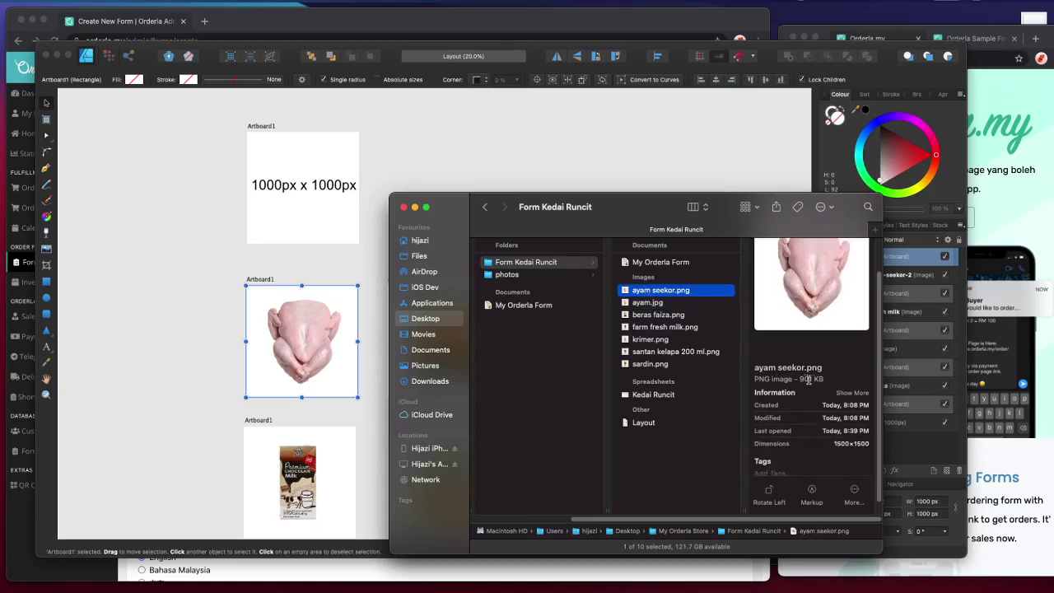
pyautogui.click(666, 303)
# - Move ayam seekor.png to the Trash
pyautogui.click(673, 294)
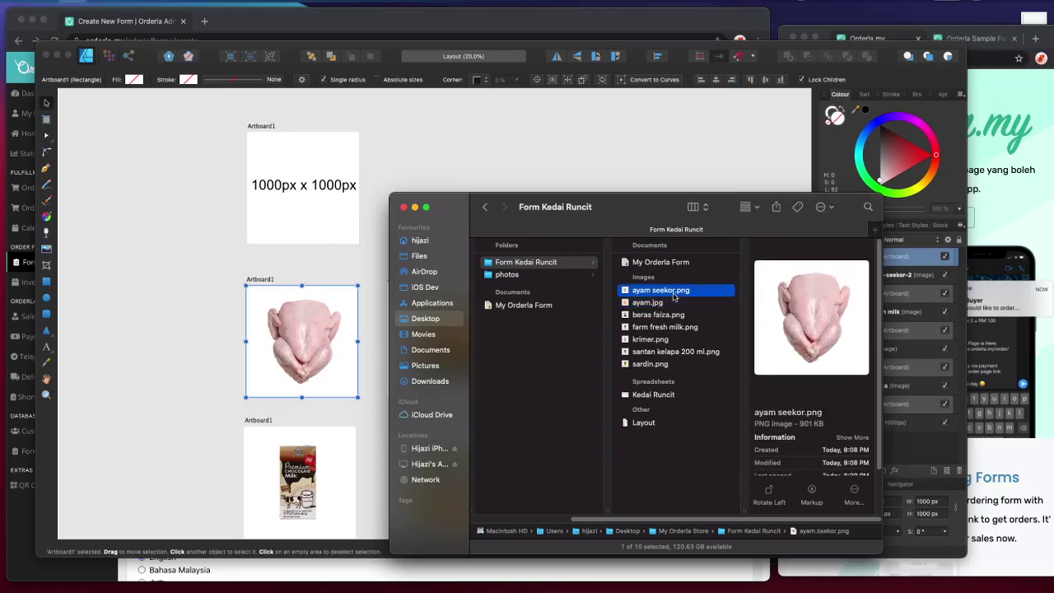
pyautogui.press('super+BackSpace')
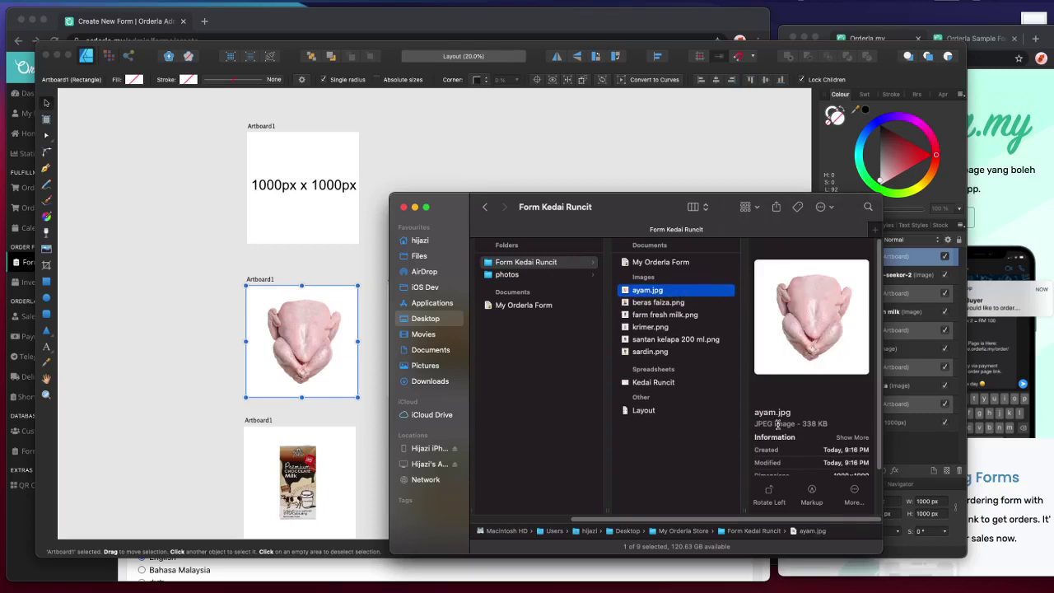
pyautogui.click(219, 390)
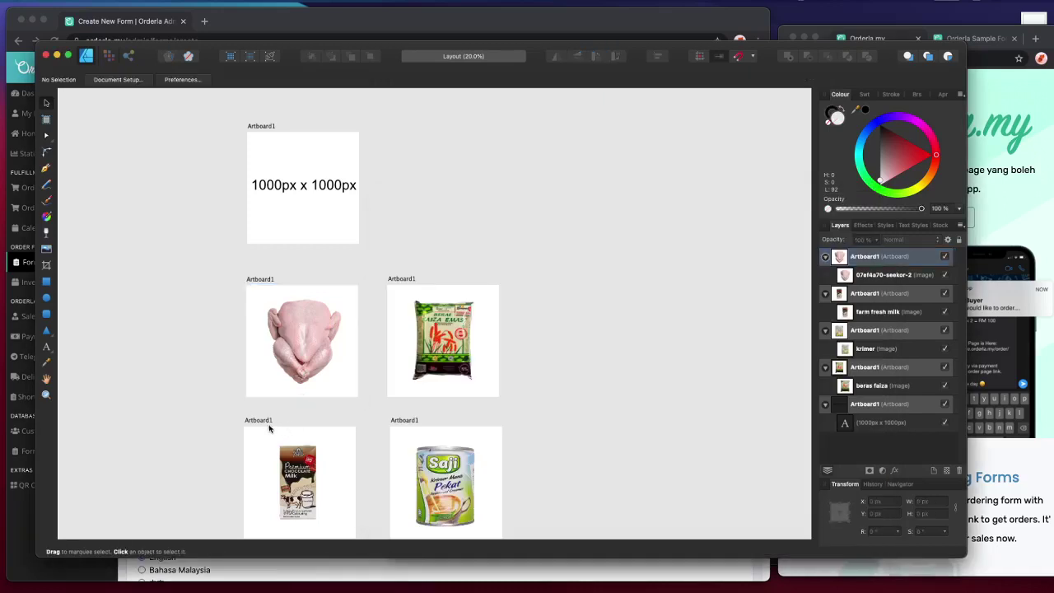
# - Zoom in on the rice artboard, then zoom back out to all artboards
pyautogui.click(268, 428)
pyautogui.press('z')
pyautogui.keyDown('alt'); pyautogui.click(379, 268); pyautogui.keyUp('alt')
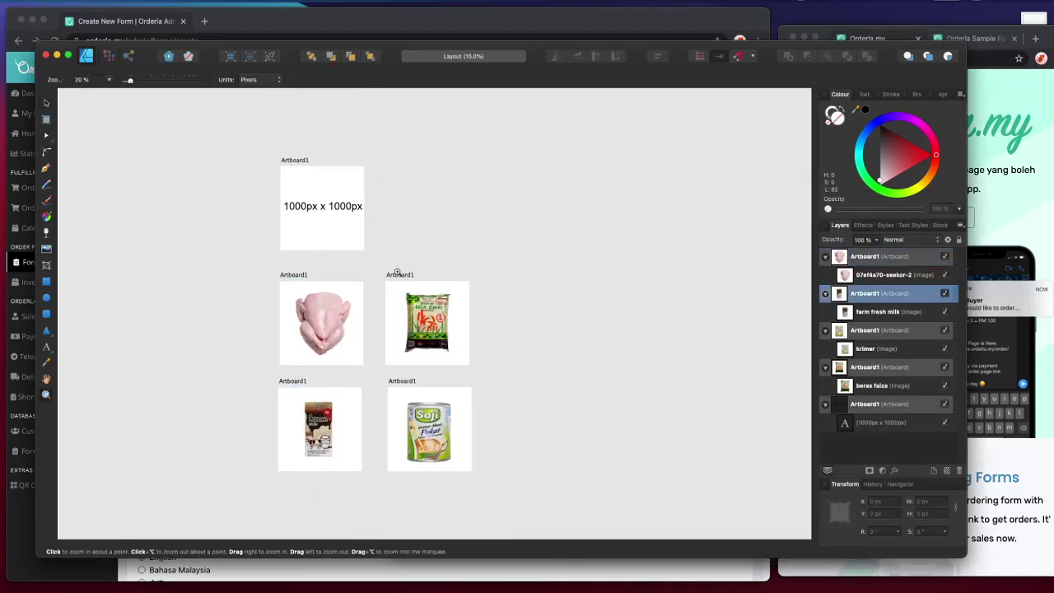
pyautogui.click(398, 272)
pyautogui.click(390, 280)
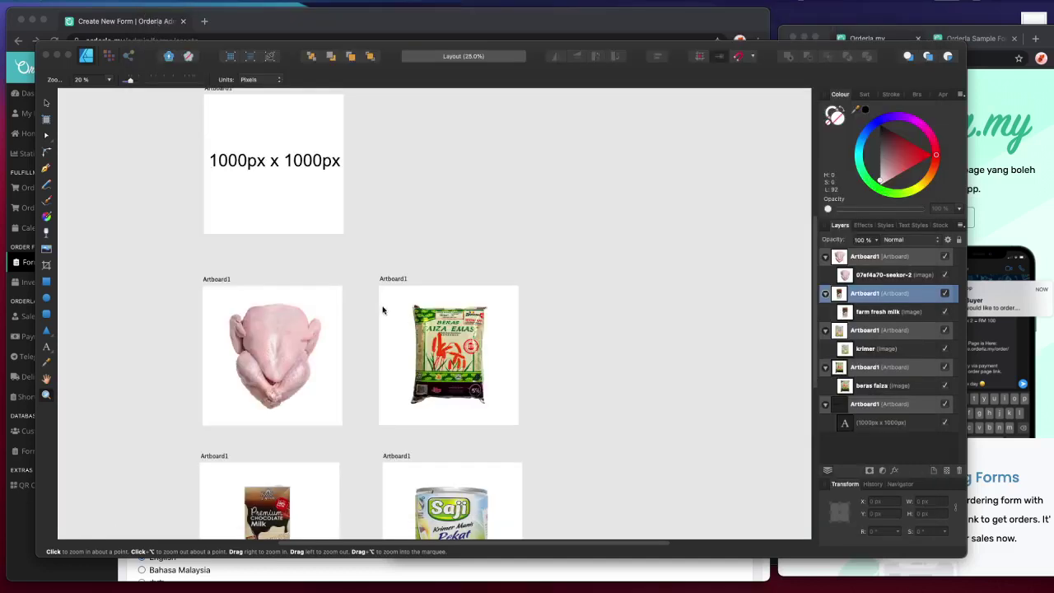
pyautogui.click(389, 280)
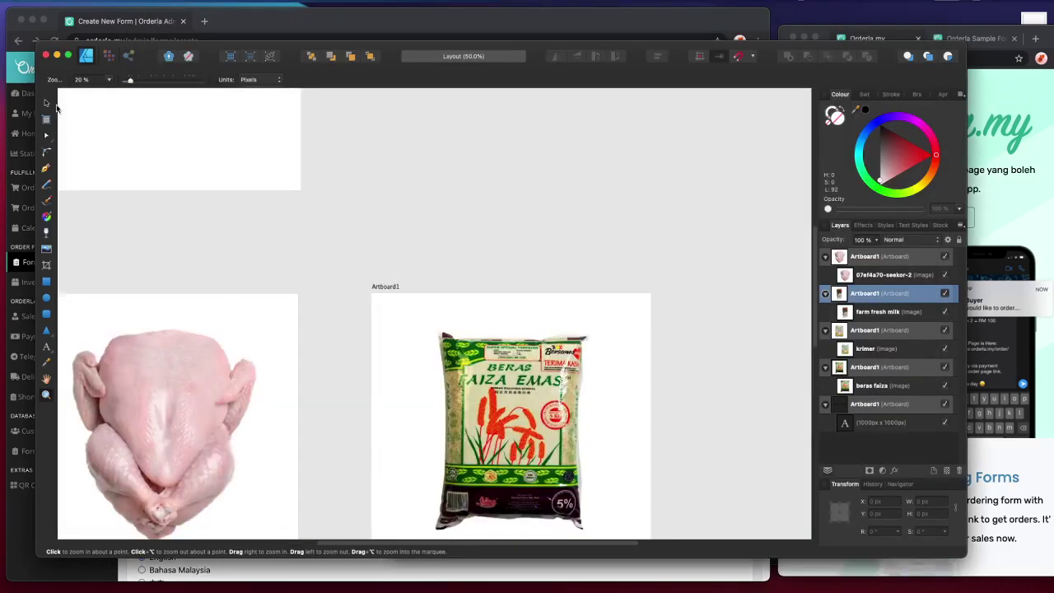
pyautogui.click(47, 103)
pyautogui.click(400, 289)
pyautogui.press('z')
pyautogui.keyDown('alt'); pyautogui.click(398, 283); pyautogui.keyUp('alt')
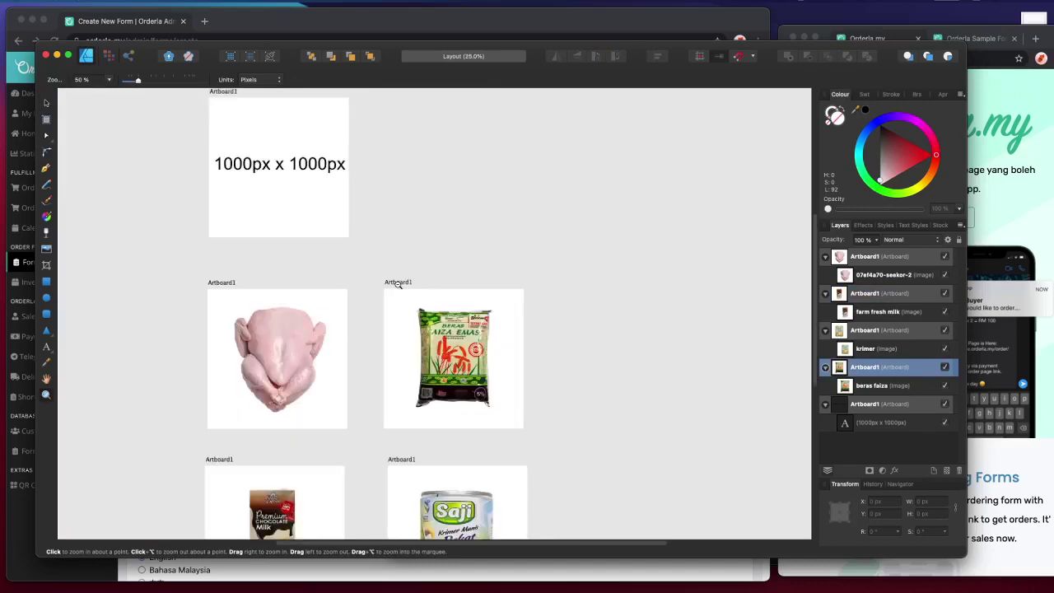
pyautogui.keyDown('alt'); pyautogui.click(399, 281); pyautogui.keyUp('alt')
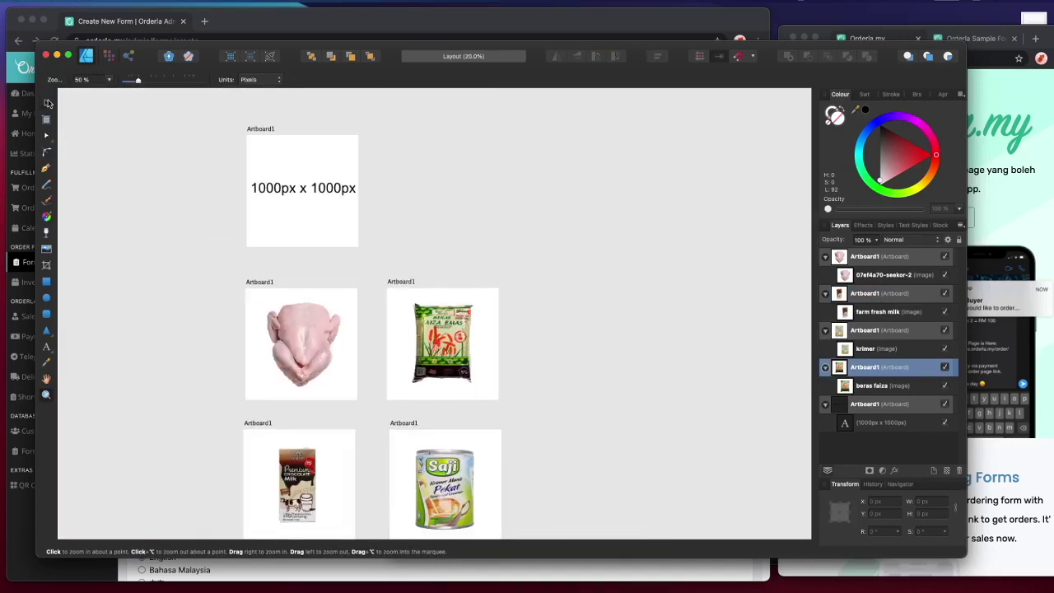
pyautogui.click(48, 103)
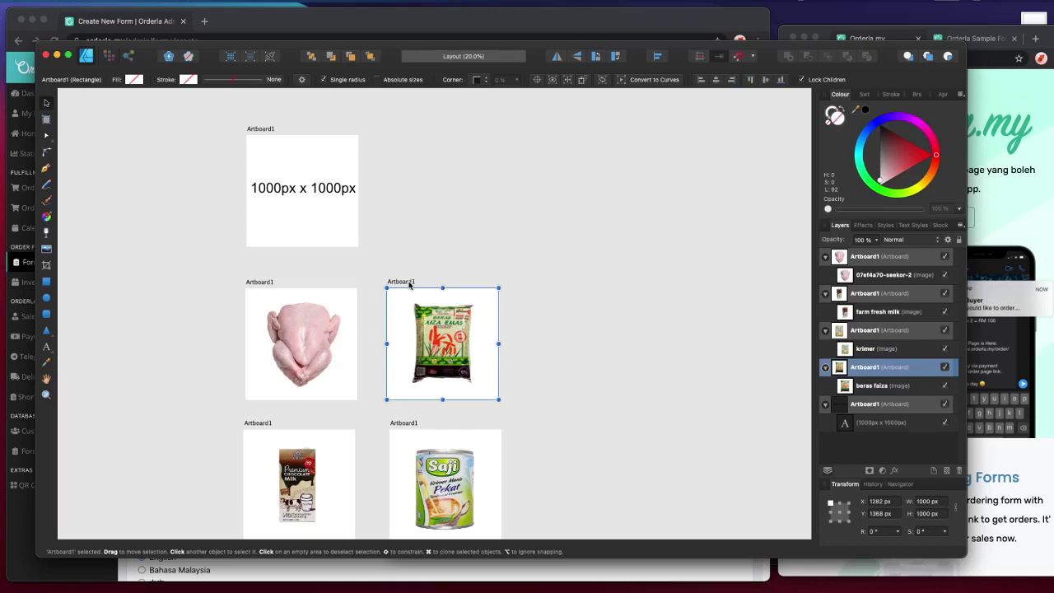
# - Select the rice artboard and turn on rulers with Cmd+R
pyautogui.click(255, 289)
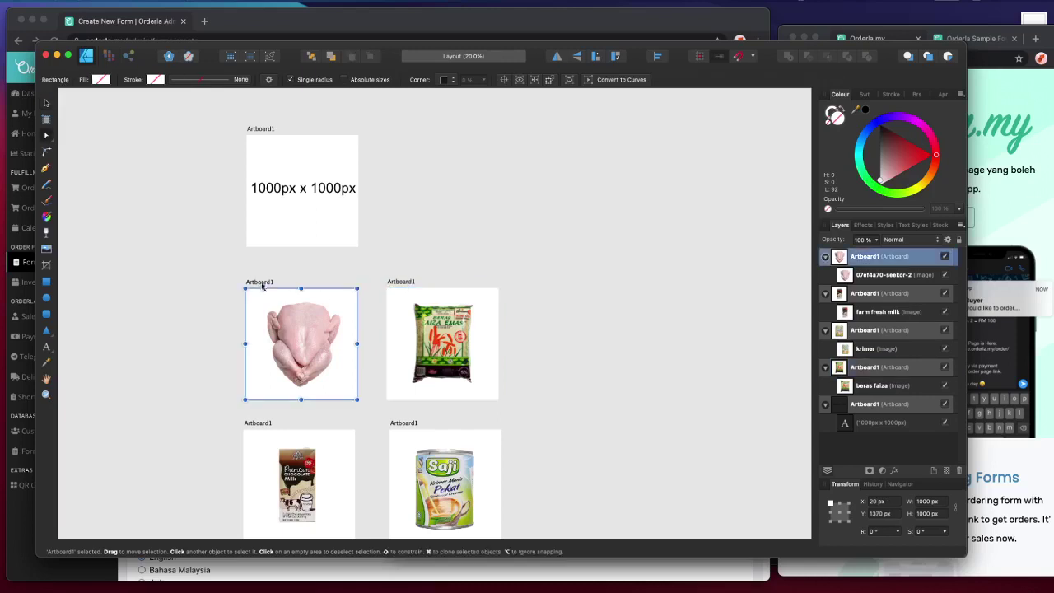
pyautogui.click(401, 281)
pyautogui.rightClick(397, 286)
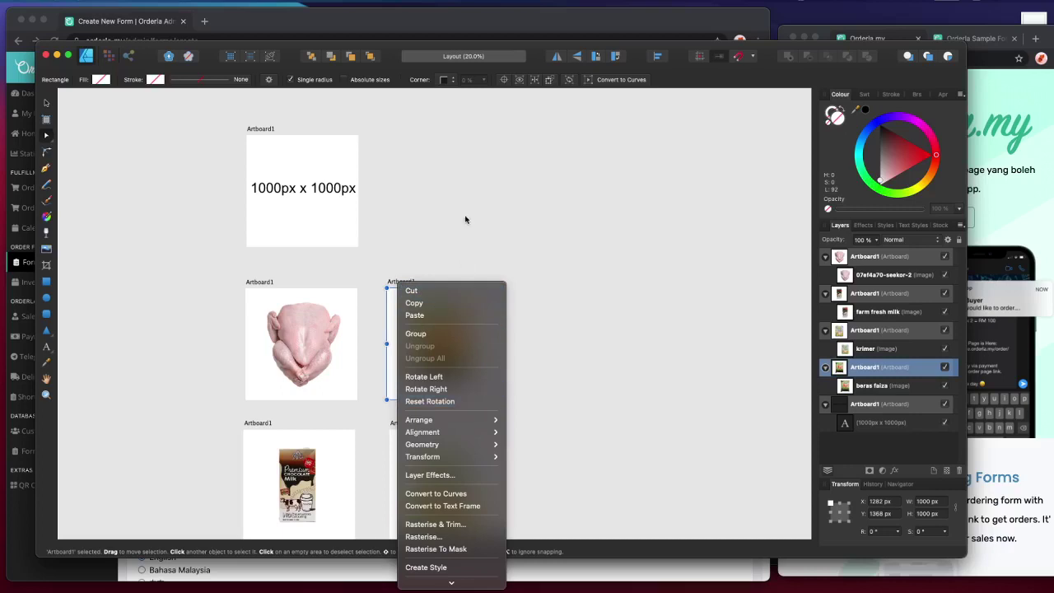
pyautogui.click(465, 219)
pyautogui.rightClick(404, 283)
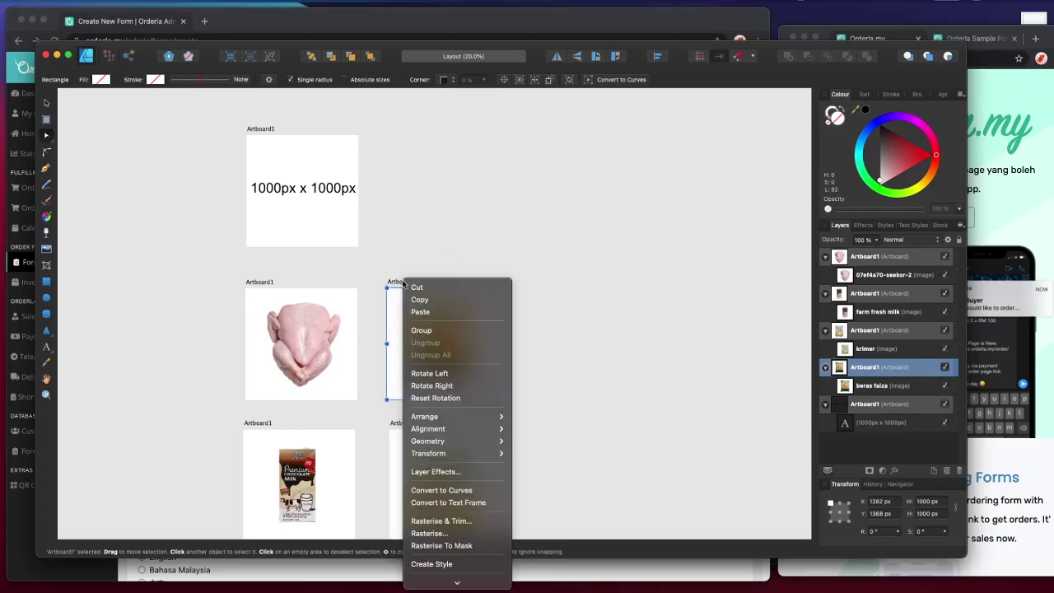
pyautogui.moveTo(461, 444)
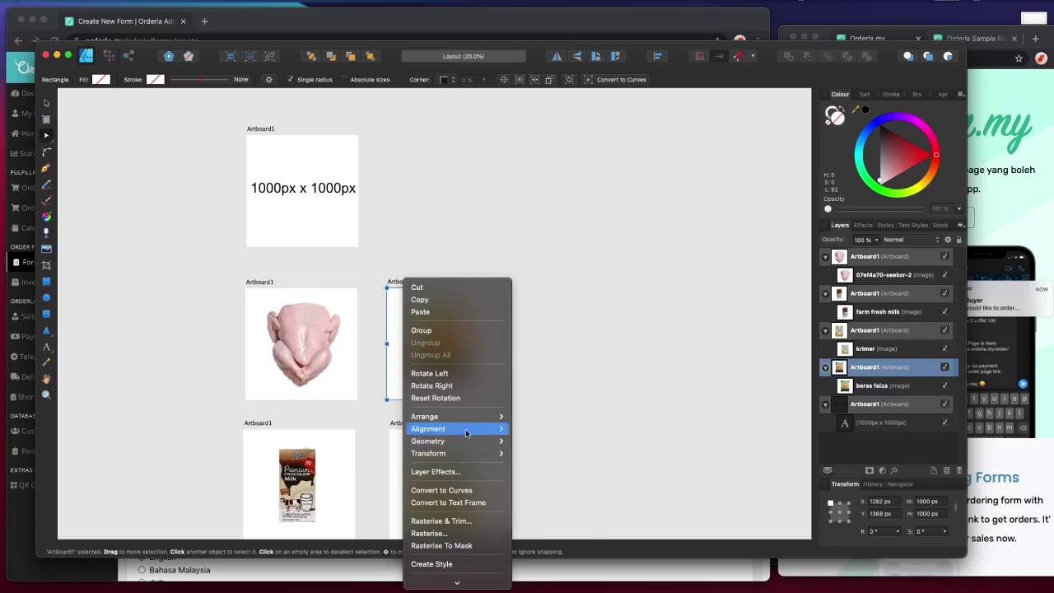
pyautogui.click(571, 315)
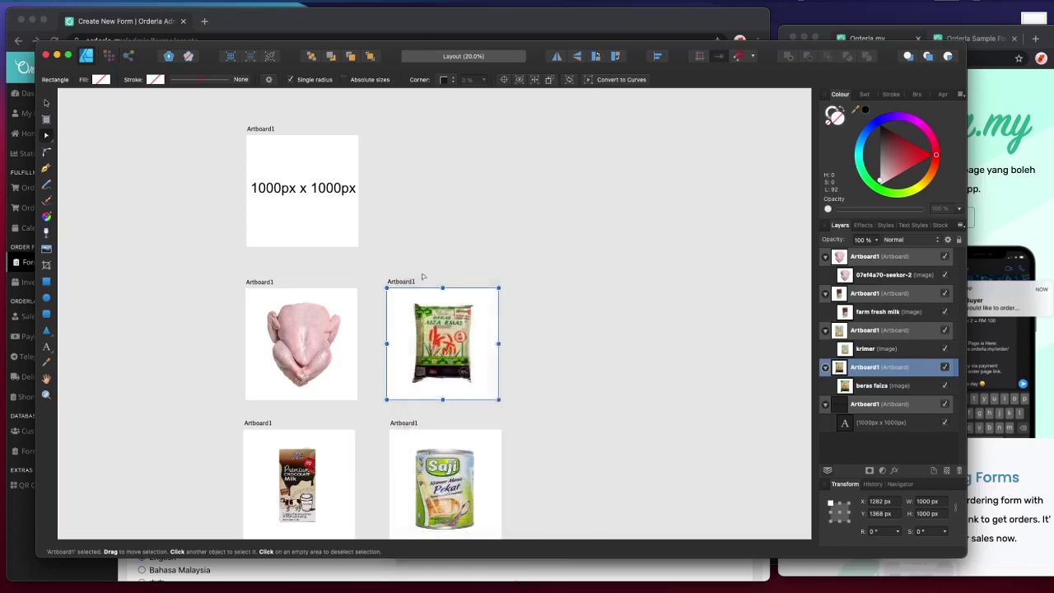
pyautogui.press('super+r')
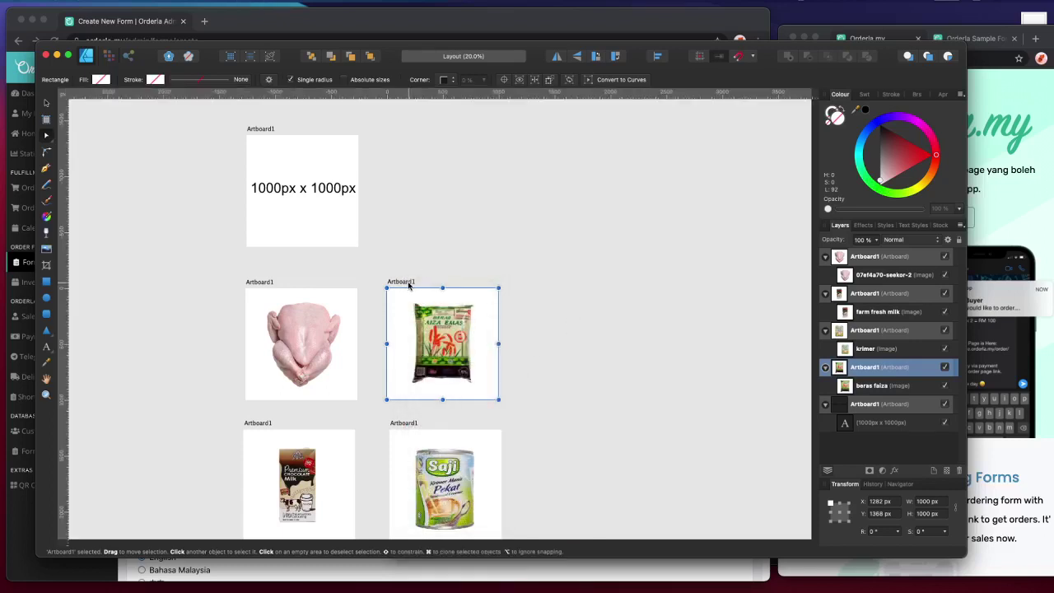
pyautogui.click(399, 264)
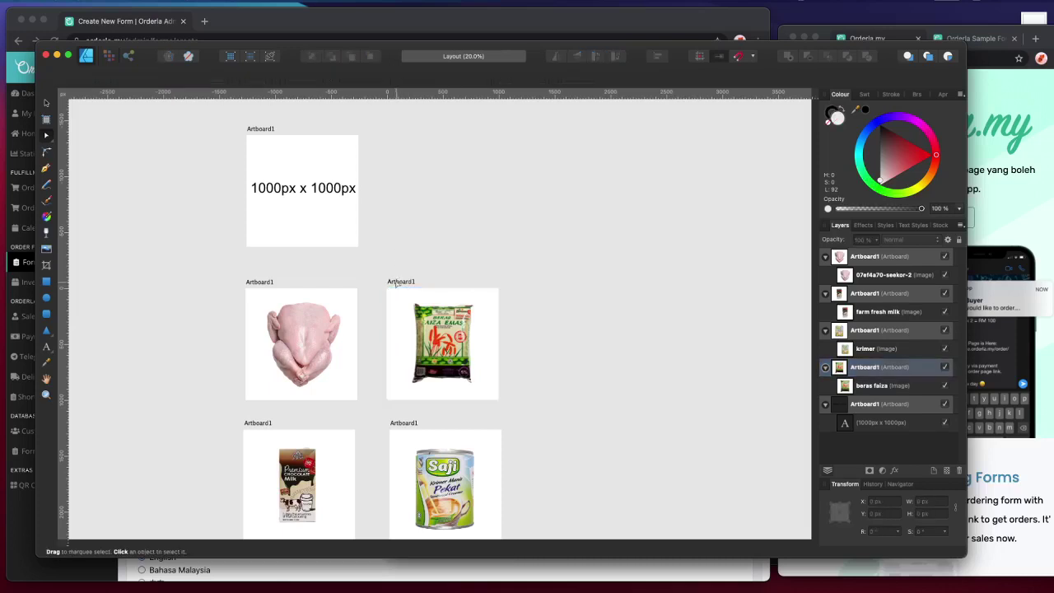
pyautogui.click(396, 283)
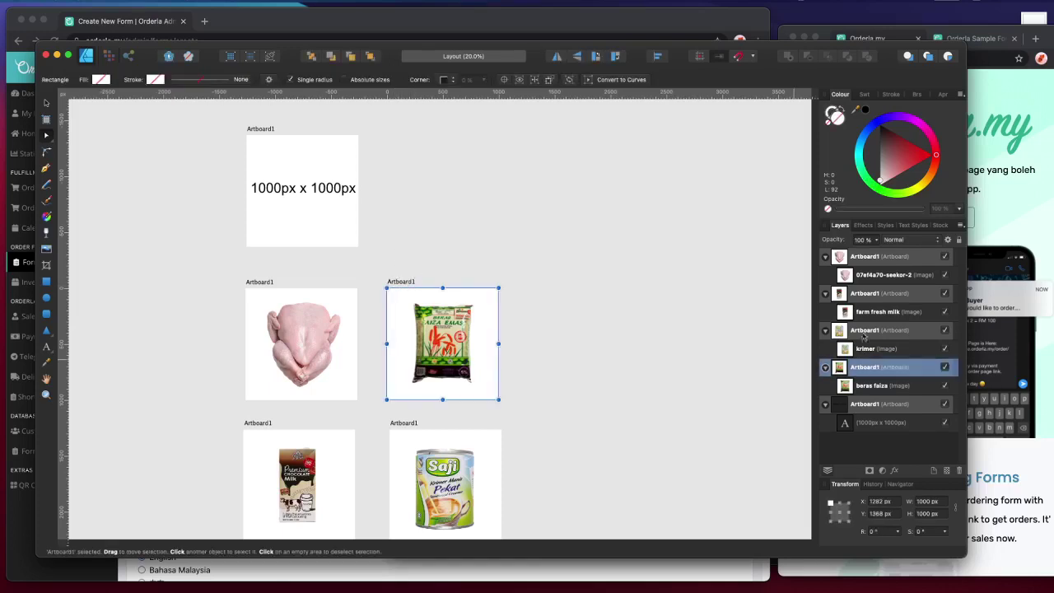
# - Name the chicken and rice artboards ayam and beras
pyautogui.click(678, 317)
pyautogui.click(434, 283)
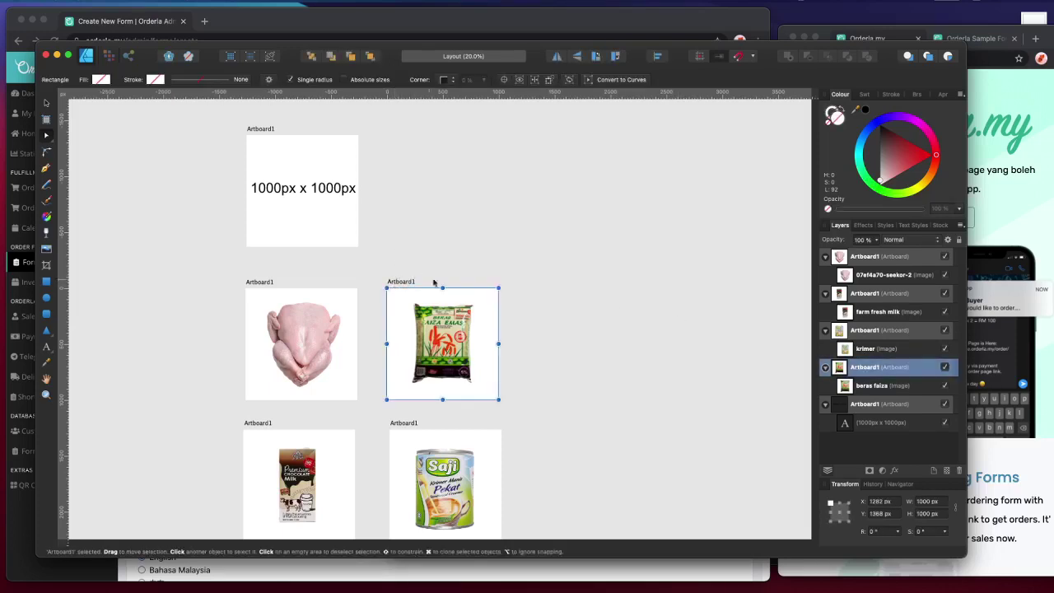
pyautogui.click(267, 293)
pyautogui.doubleClick(853, 257)
pyautogui.write('ayam')
pyautogui.press('Return')
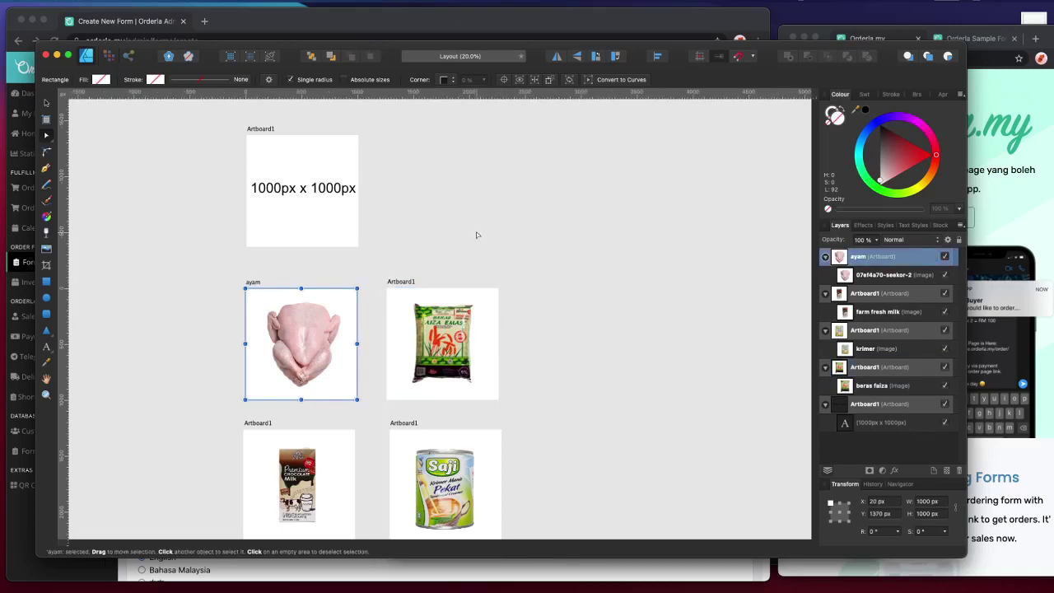
pyautogui.click(412, 280)
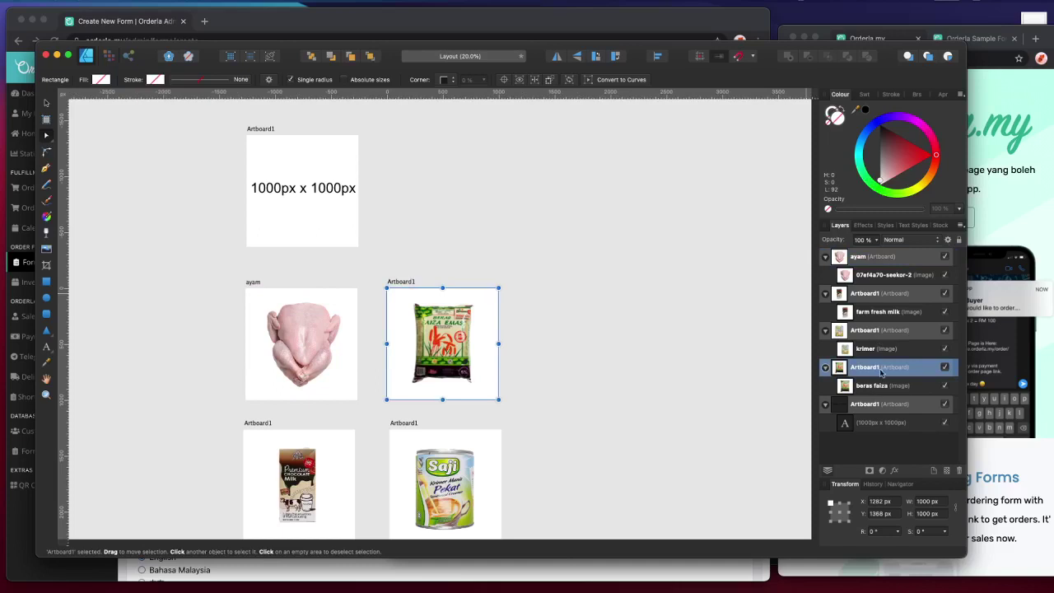
pyautogui.doubleClick(877, 368)
pyautogui.write('beras')
pyautogui.press('Return')
# - Rename the milk carton artboard to chocolate milk
pyautogui.click(244, 422)
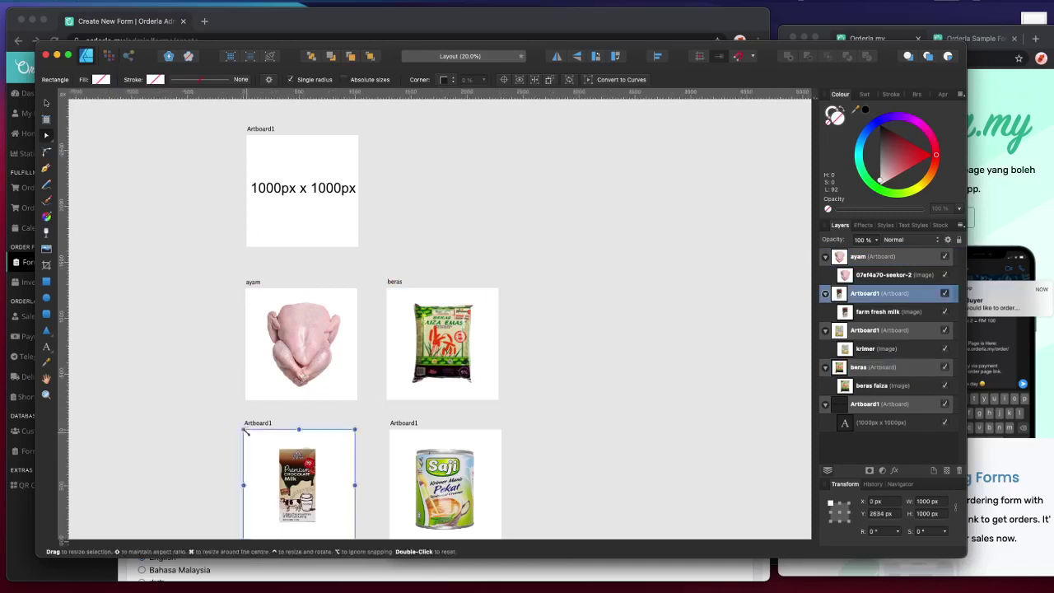
pyautogui.scroll(-3, 271, 411)
pyautogui.press('z')
pyautogui.click(315, 383)
pyautogui.press('v')
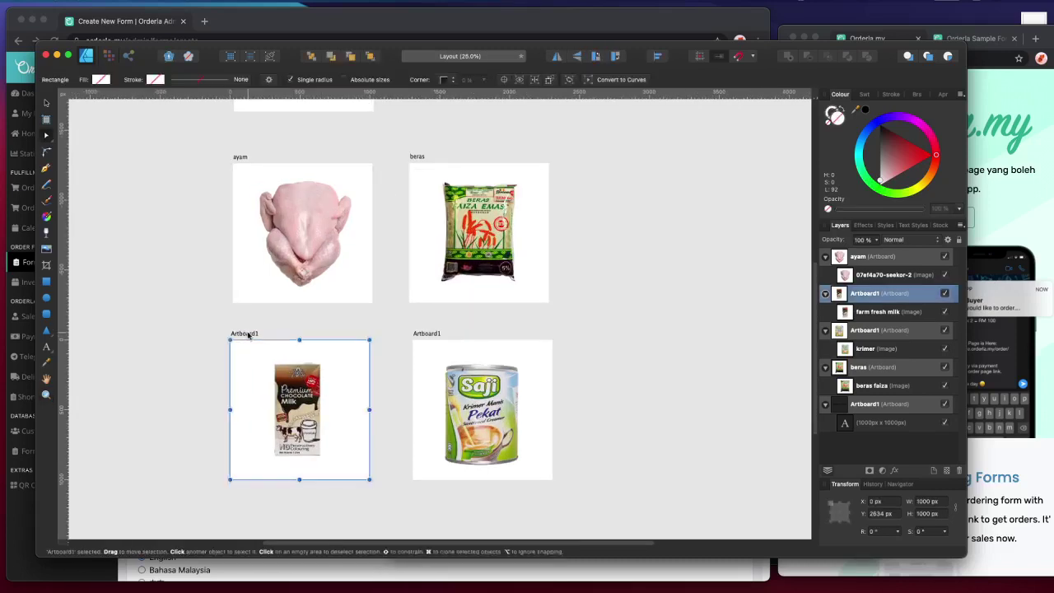
pyautogui.doubleClick(859, 293)
pyautogui.write('chocolate')
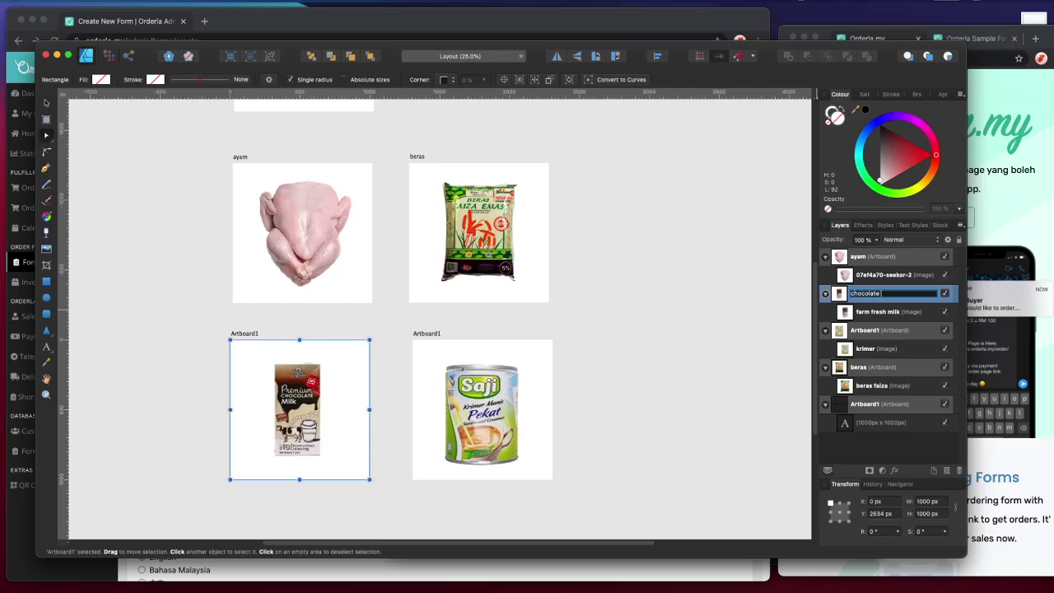
pyautogui.write(' milk')
pyautogui.press('Return')
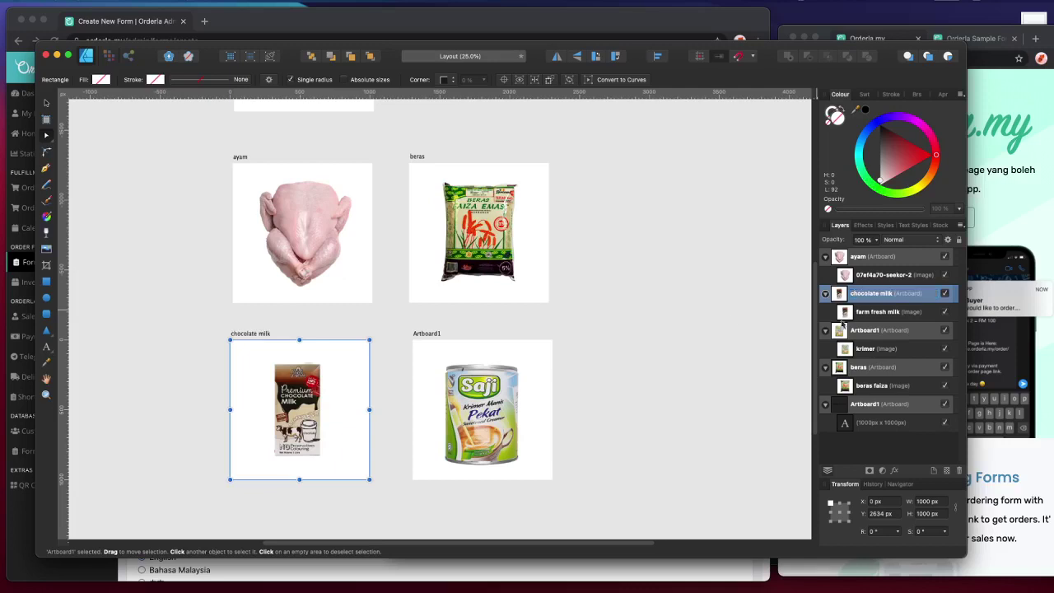
# - Rename the creamer can artboard to krimer pekat manis, then select all four artboards
pyautogui.click(427, 333)
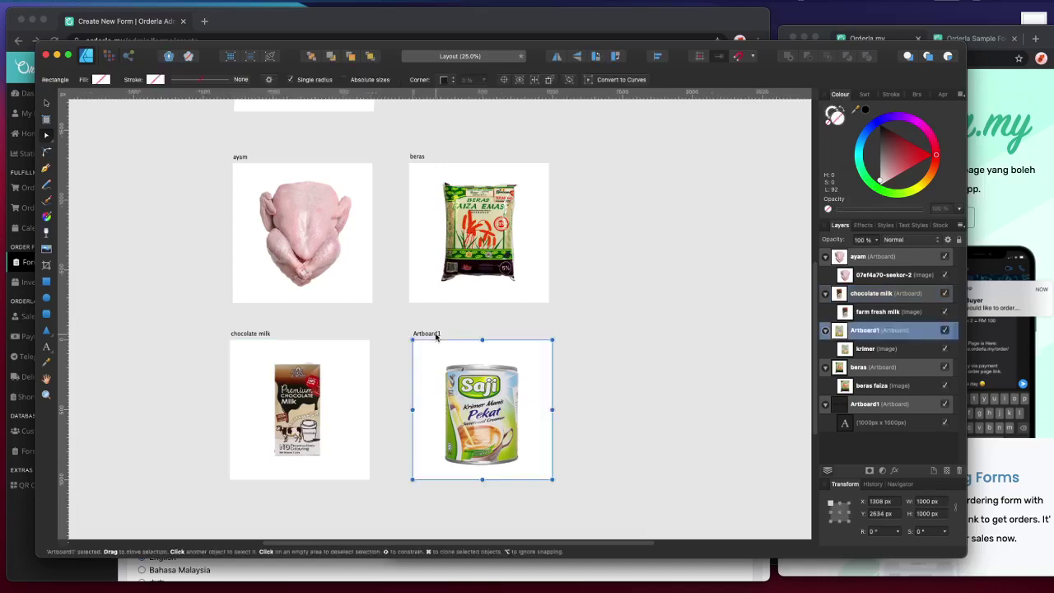
pyautogui.doubleClick(871, 331)
pyautogui.write('krimer pekat manis')
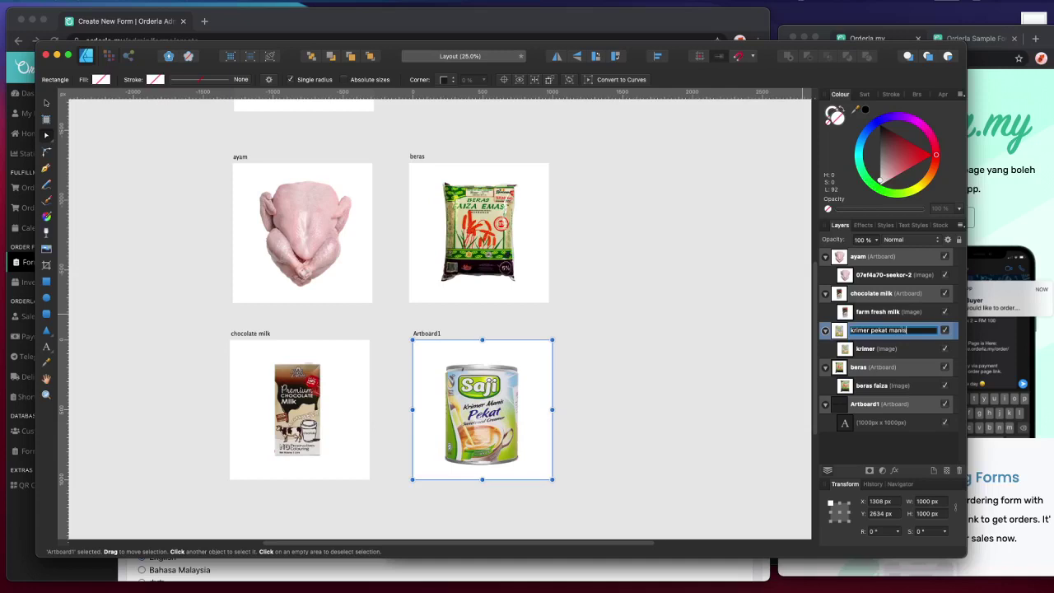
pyautogui.press('Return')
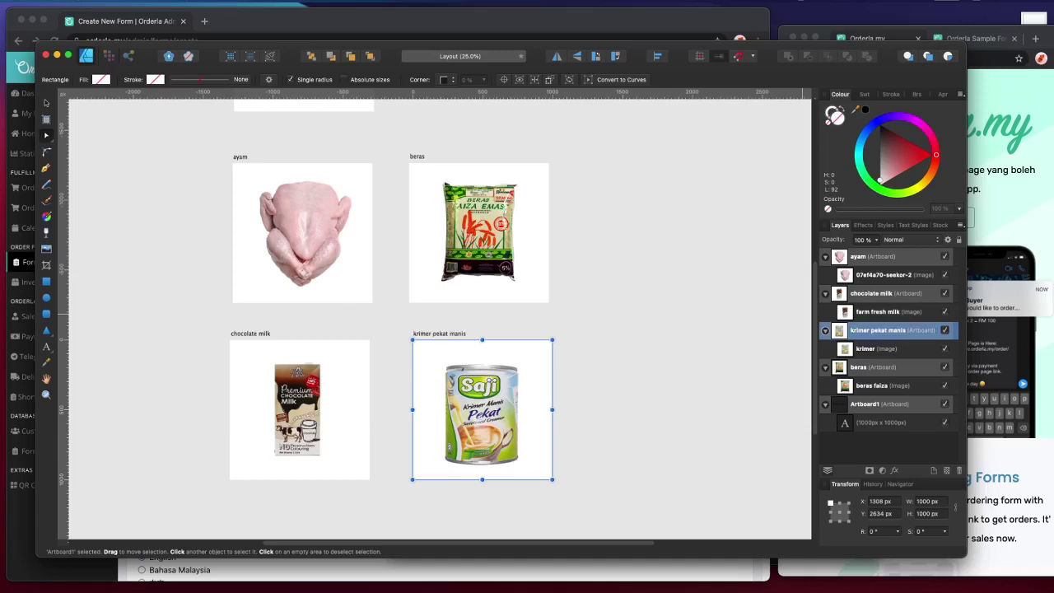
pyautogui.moveTo(162, 141); pyautogui.dragTo(591, 512)
# - Set up a best-quality JPEG export of the whole document at 2308 × 3634 px, ready to save
pyautogui.click(112, 1)
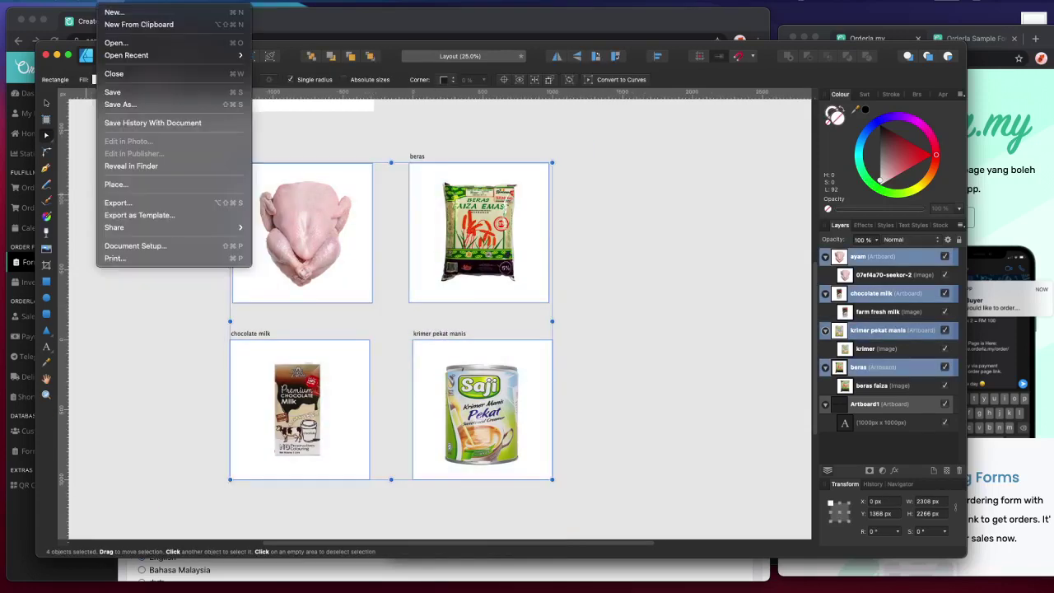
pyautogui.click(145, 201)
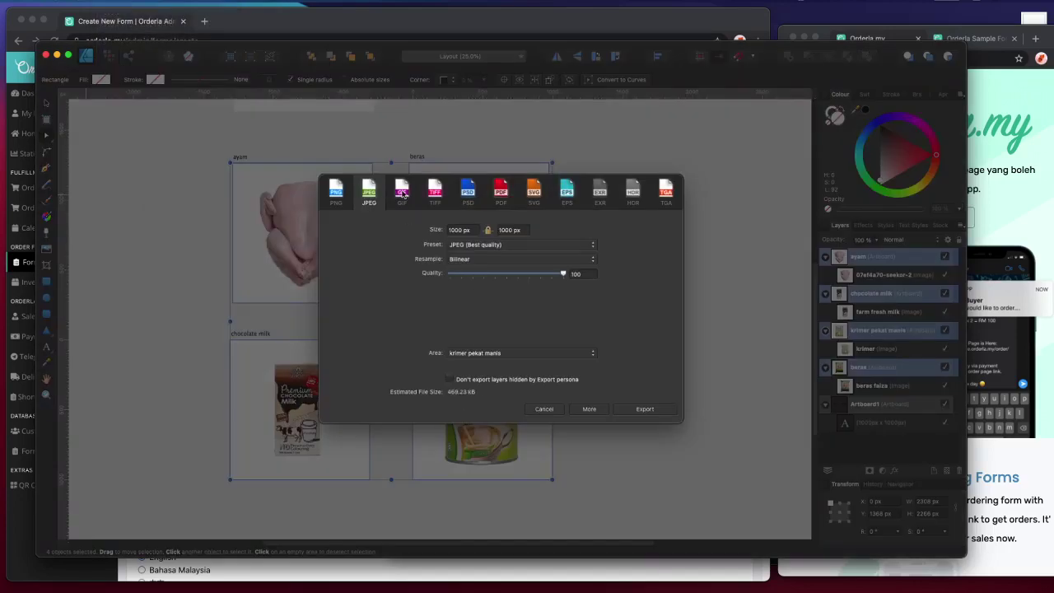
pyautogui.click(485, 356)
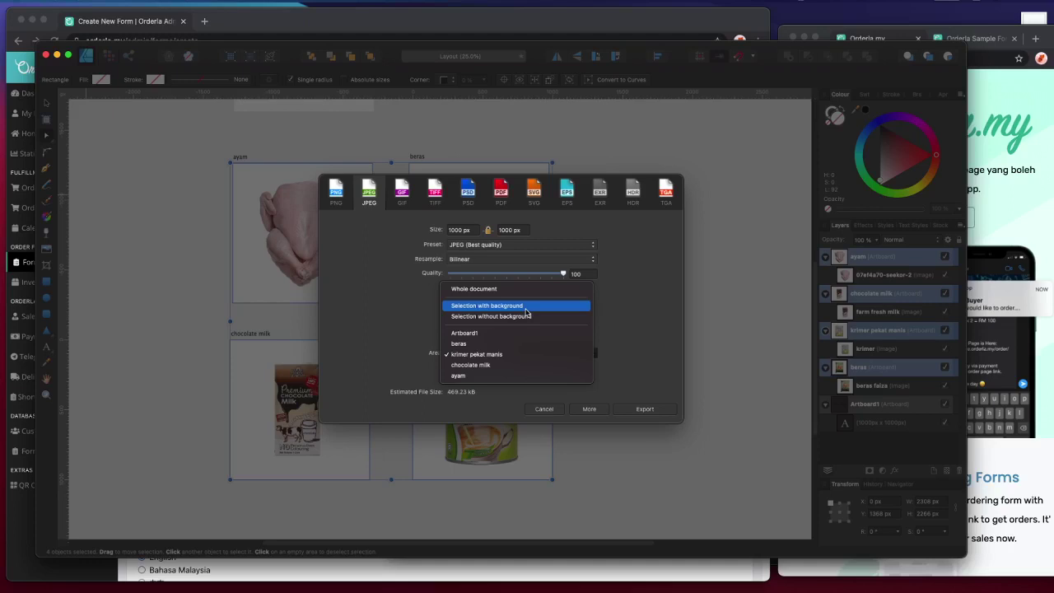
pyautogui.click(525, 307)
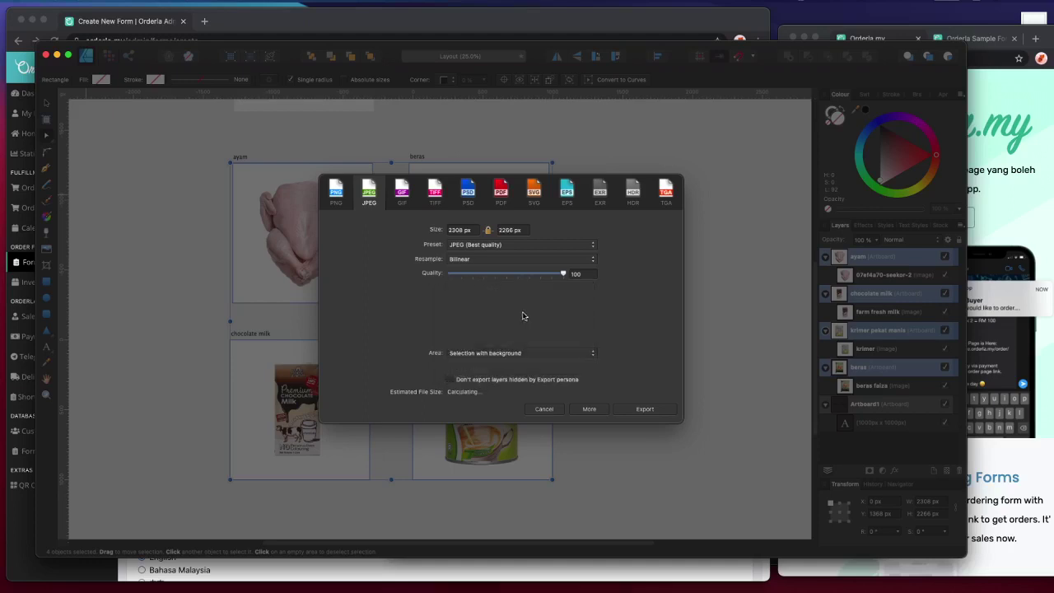
pyautogui.click(479, 356)
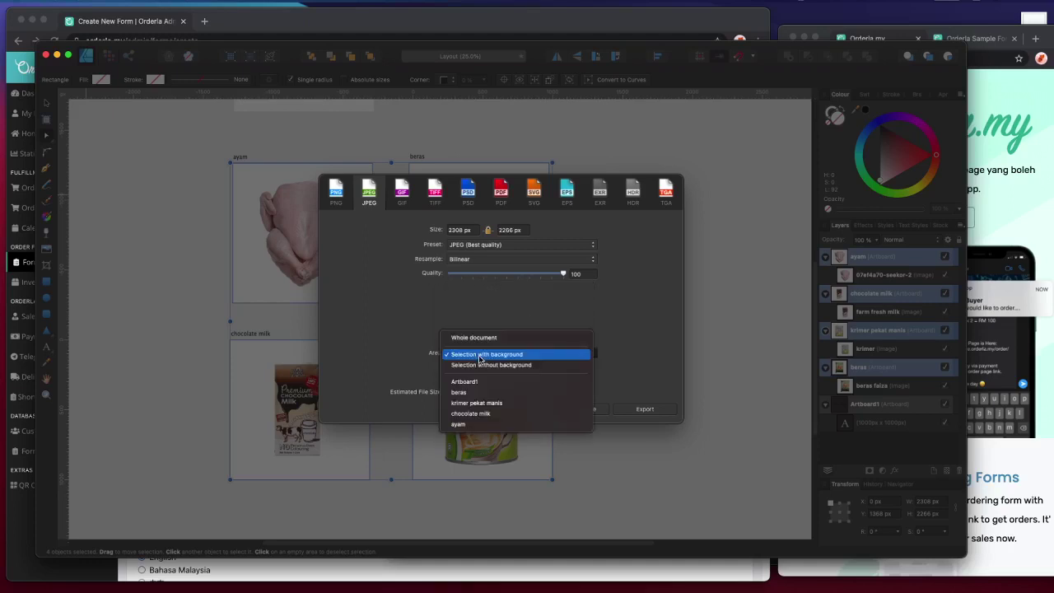
pyautogui.click(479, 355)
pyautogui.click(481, 354)
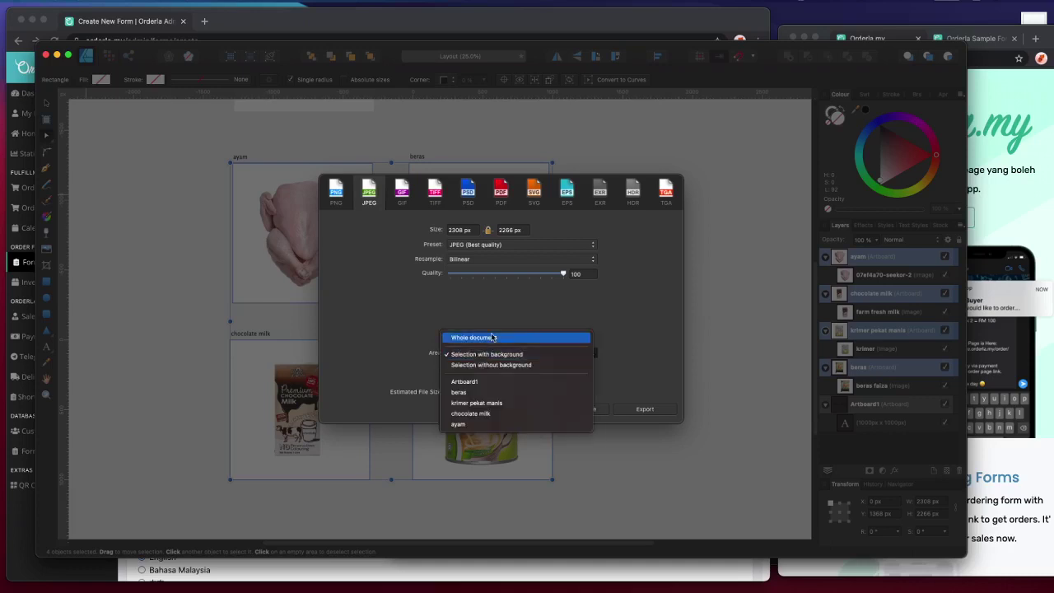
pyautogui.click(492, 337)
pyautogui.click(495, 353)
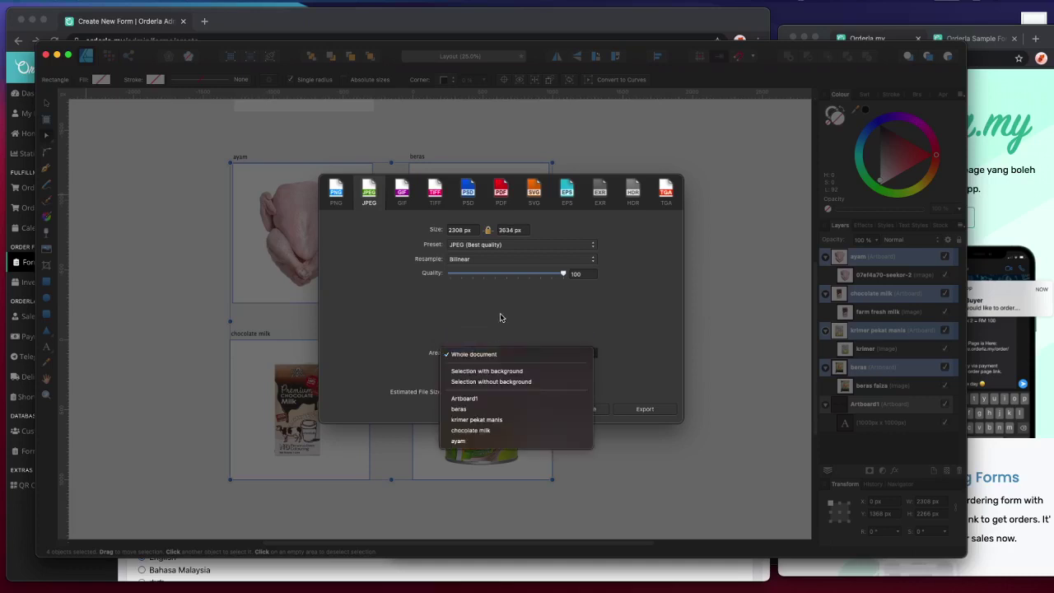
pyautogui.click(486, 331)
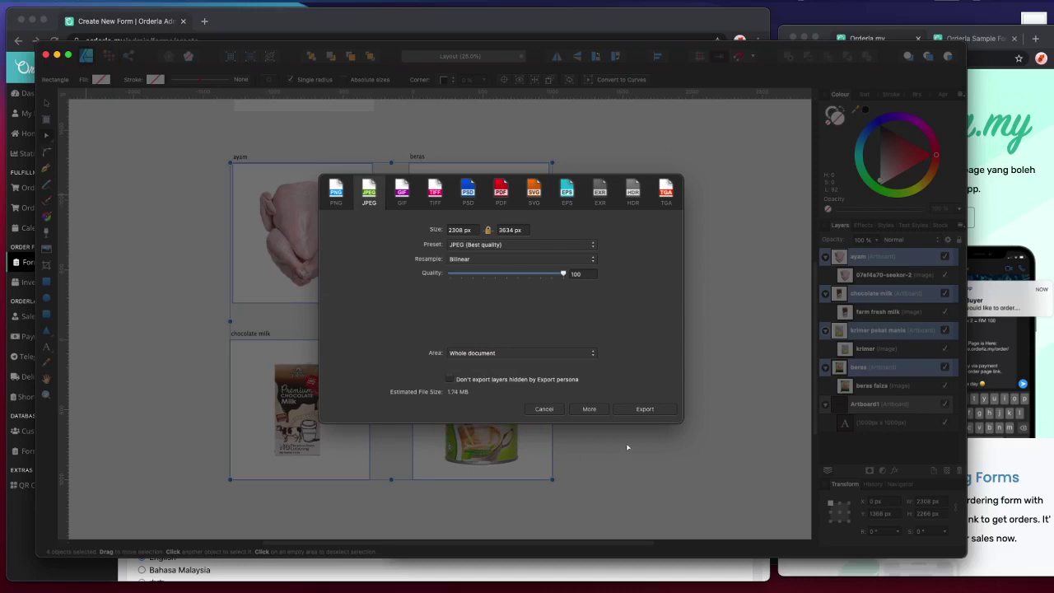
pyautogui.click(643, 410)
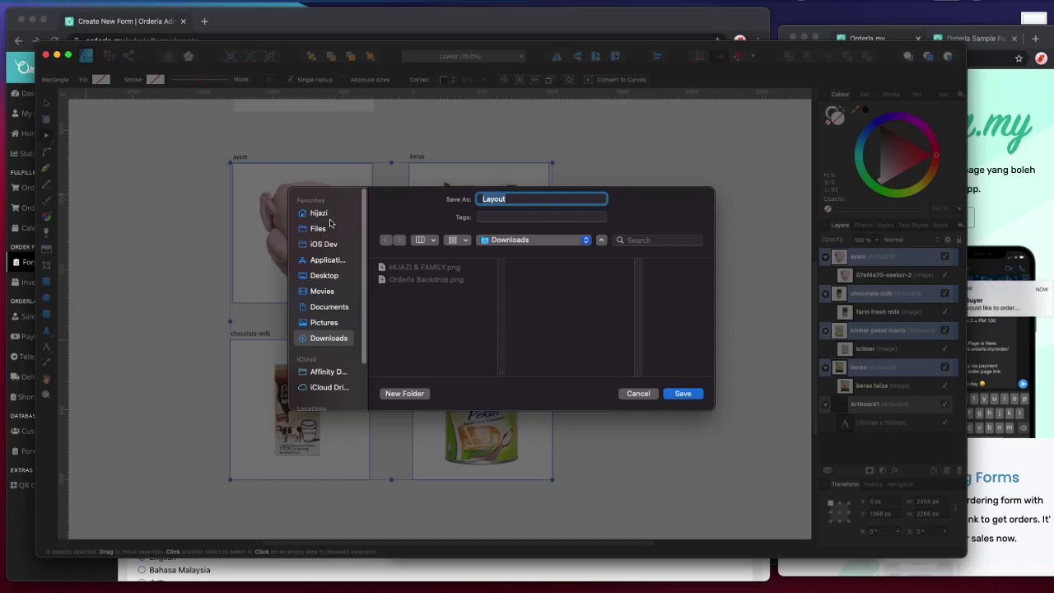
# - Save the export as Layout.jpg in Desktop > My Orderla Store > Form Kedai Runcit
pyautogui.click(334, 276)
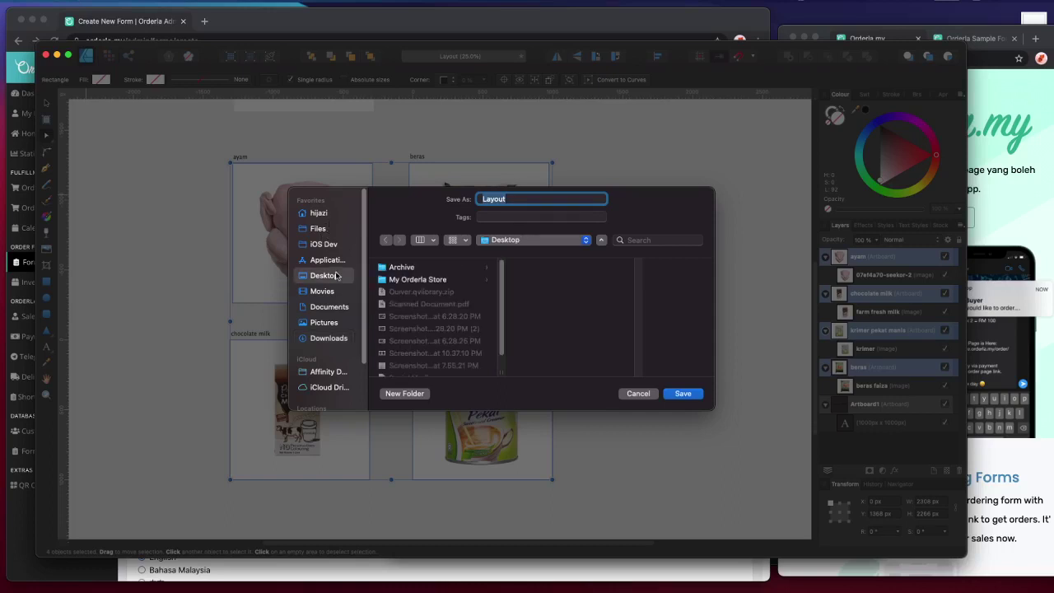
pyautogui.click(440, 280)
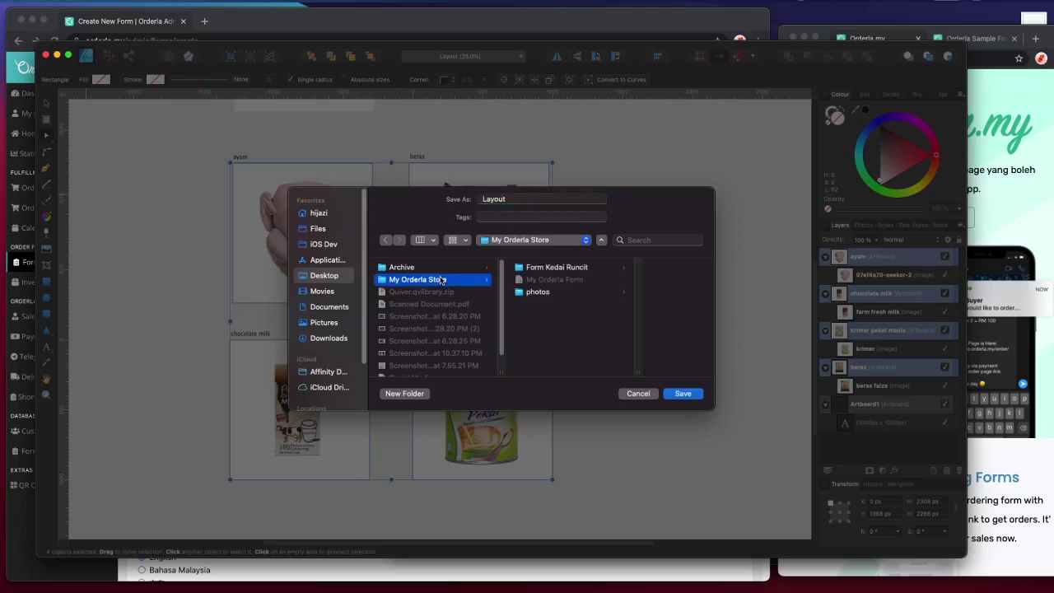
pyautogui.click(548, 270)
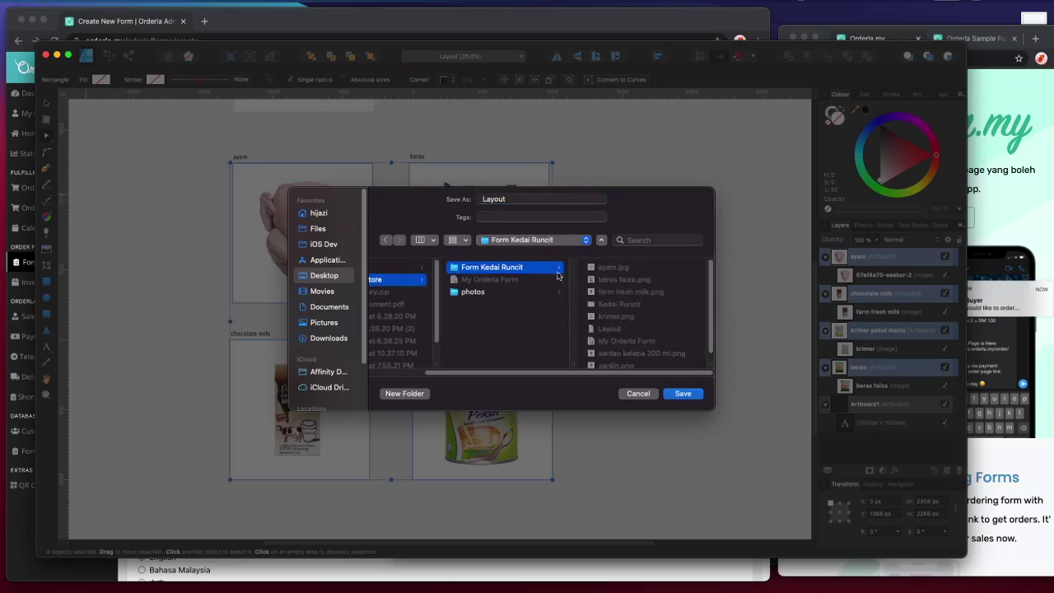
pyautogui.click(682, 395)
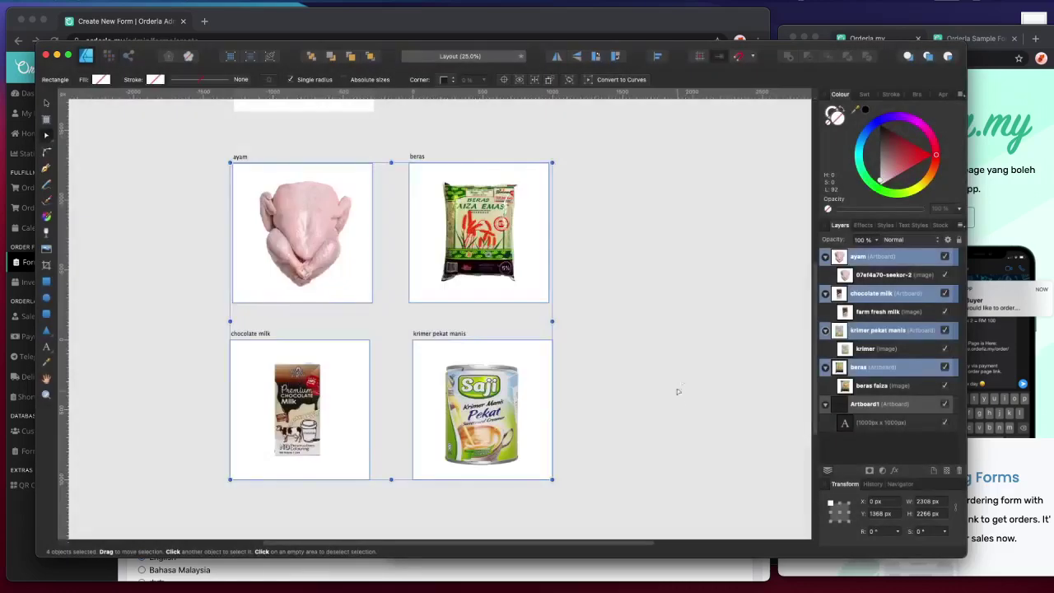
# - Check the saved Layout.jpg in the Form Kedai Runcit Finder window
pyautogui.press('super+Tab')
pyautogui.press('super+shift+Tab')
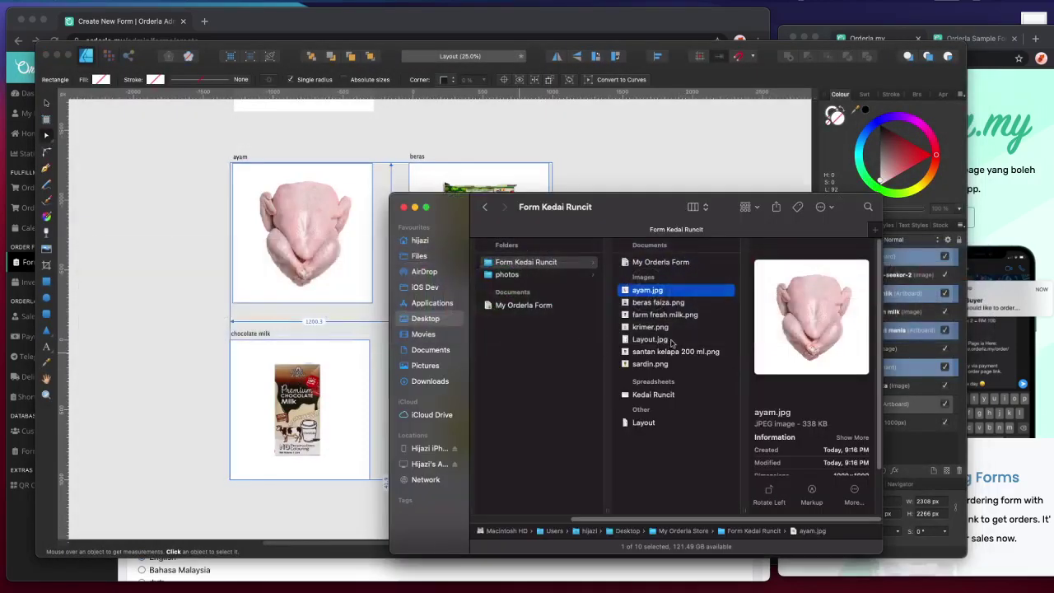
pyautogui.click(650, 423)
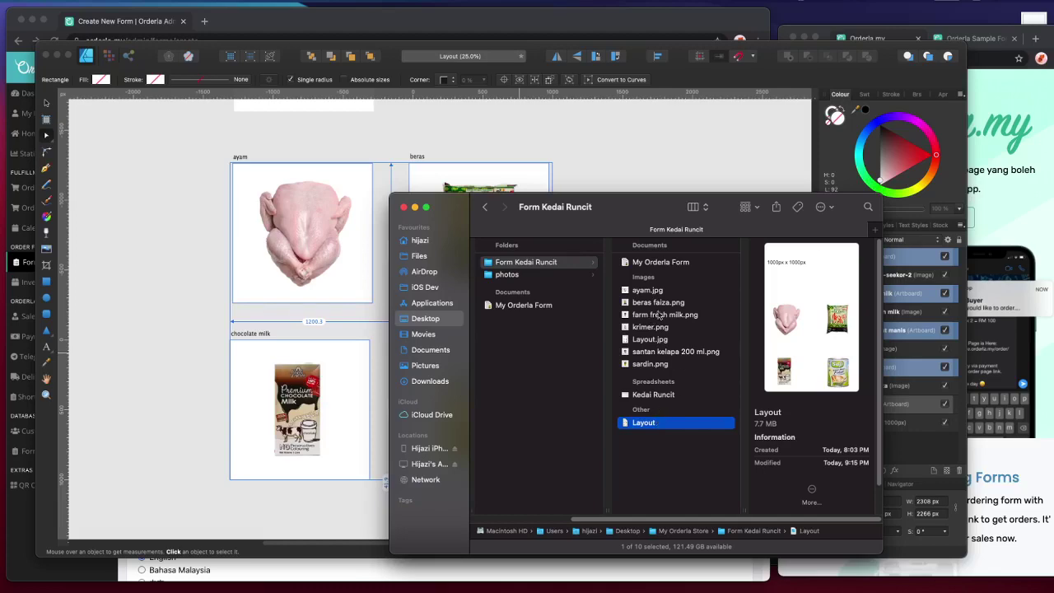
pyautogui.click(183, 227)
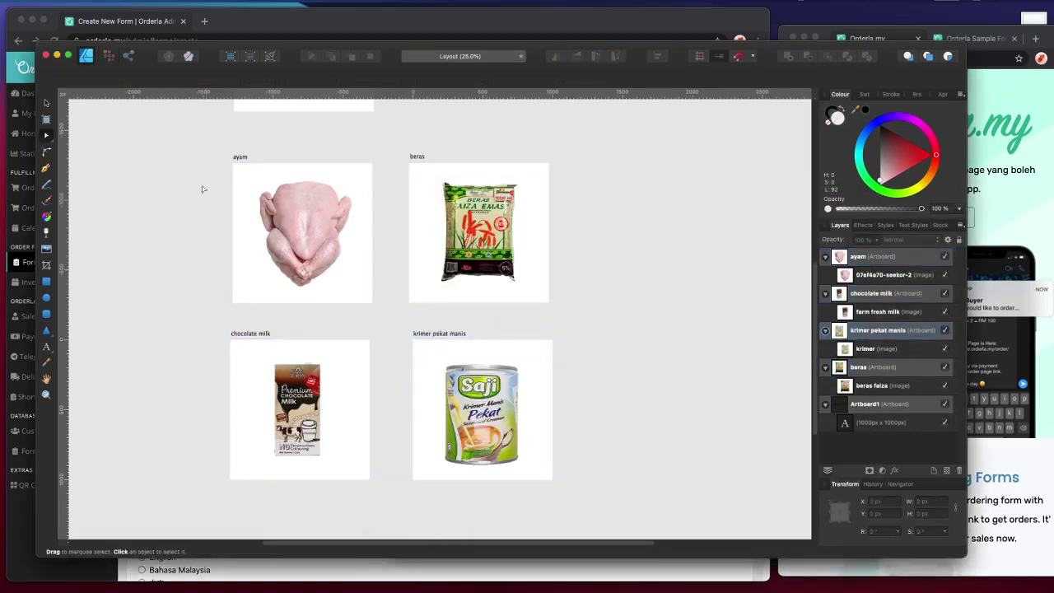
pyautogui.moveTo(186, 141); pyautogui.dragTo(609, 514)
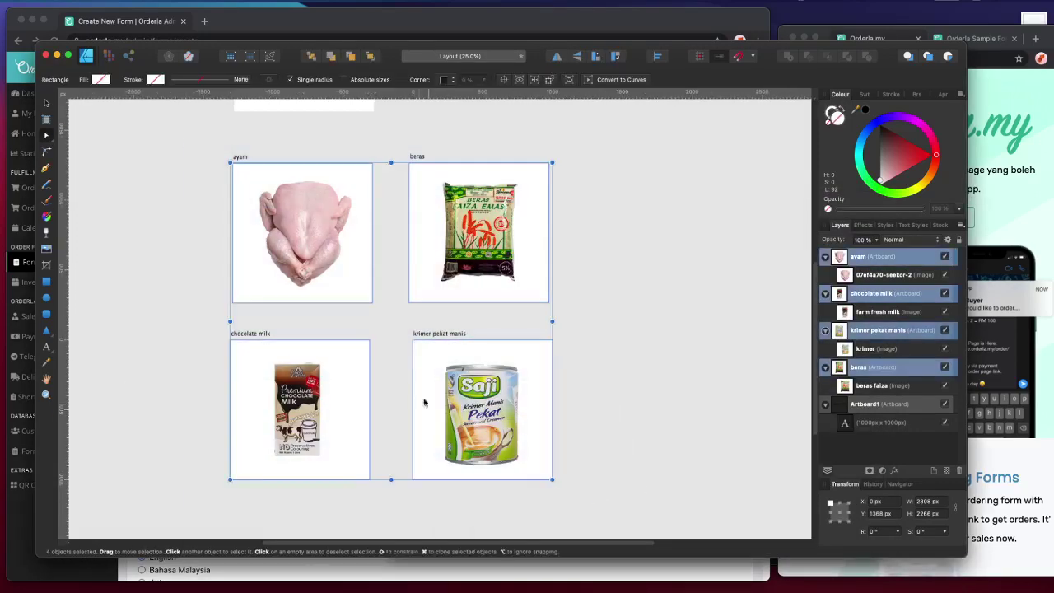
pyautogui.rightClick(422, 361)
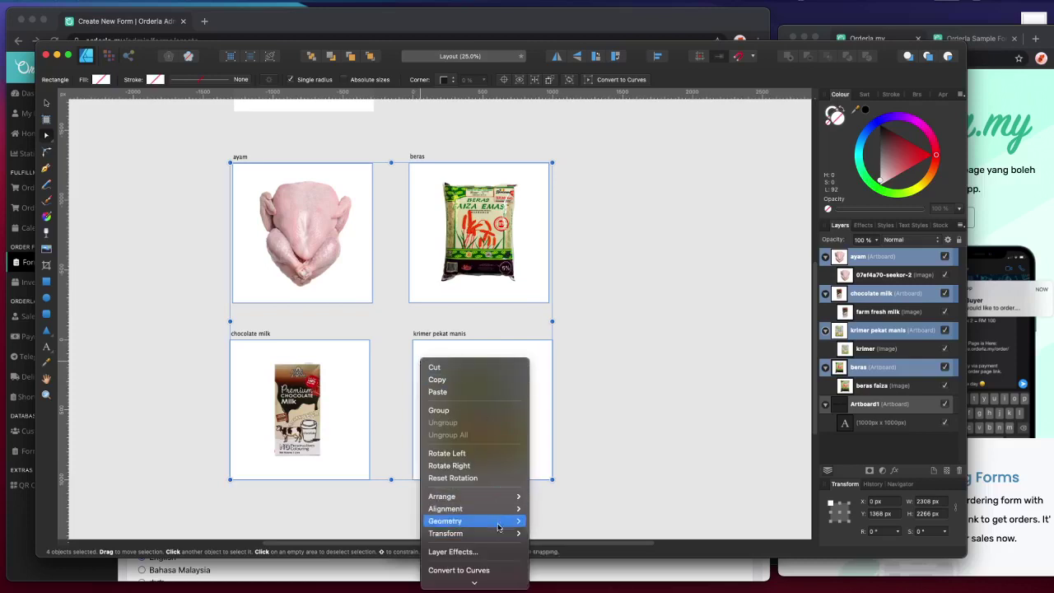
pyautogui.moveTo(488, 564)
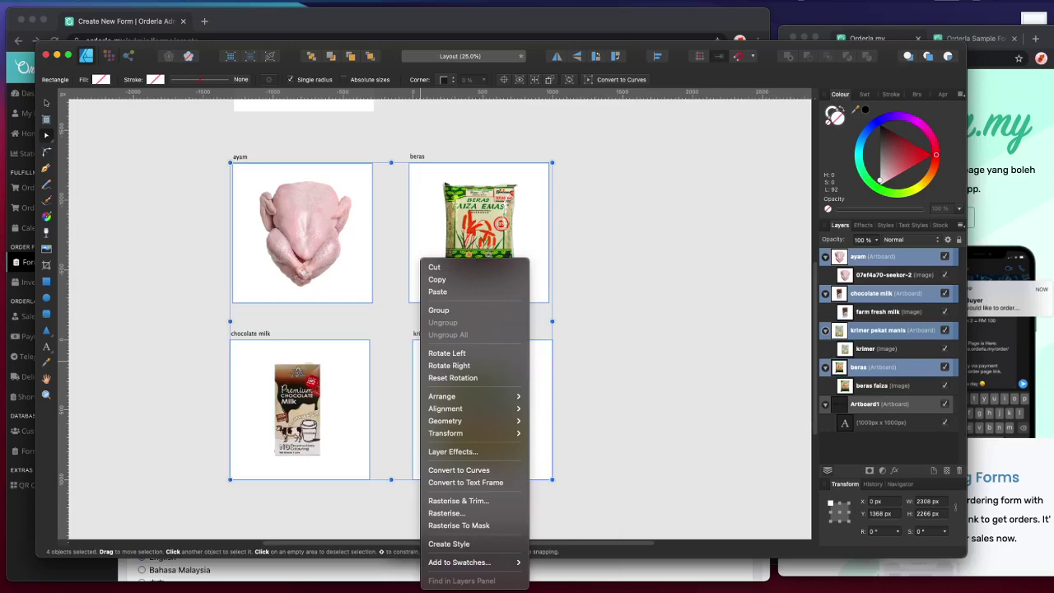
pyautogui.click(112, 1)
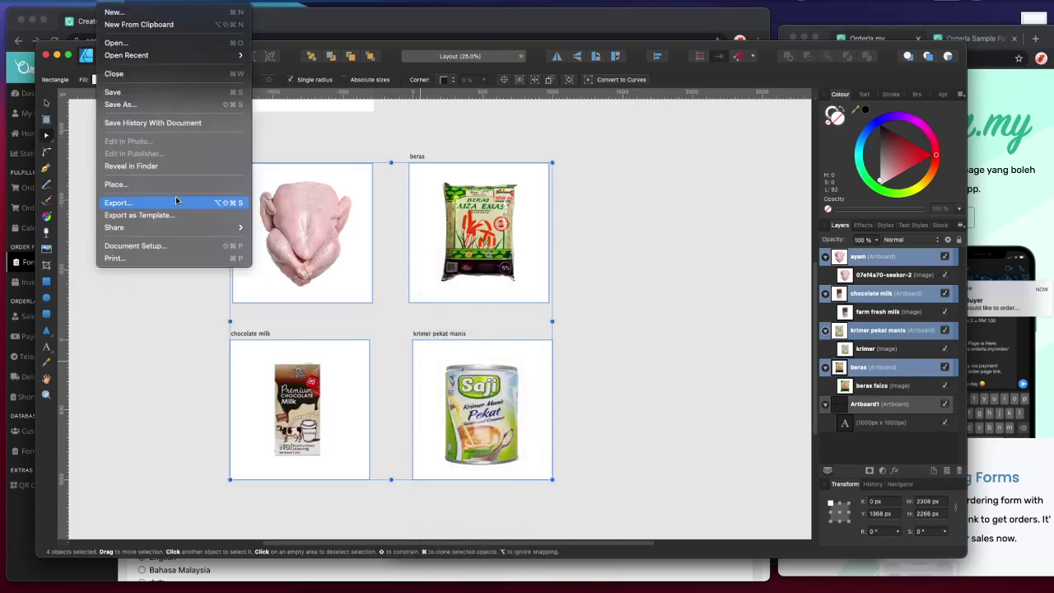
pyautogui.click(117, 201)
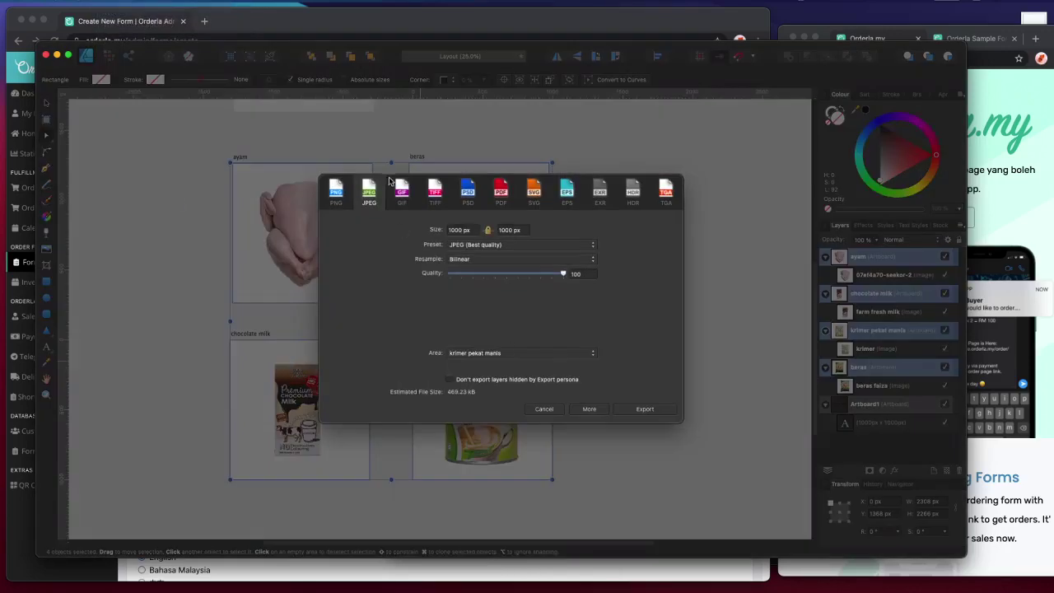
pyautogui.click(514, 354)
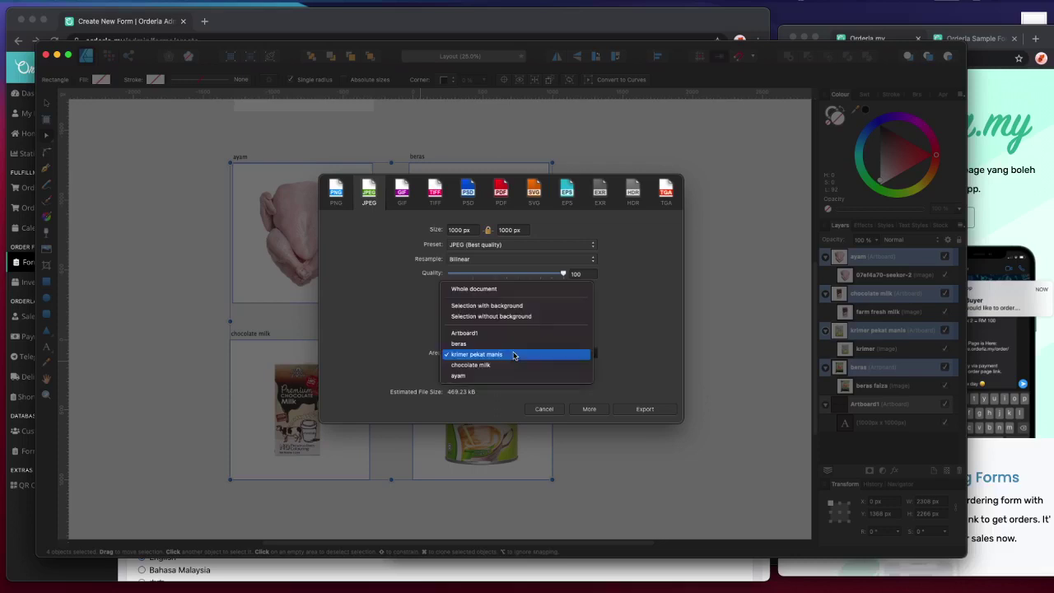
pyautogui.click(359, 352)
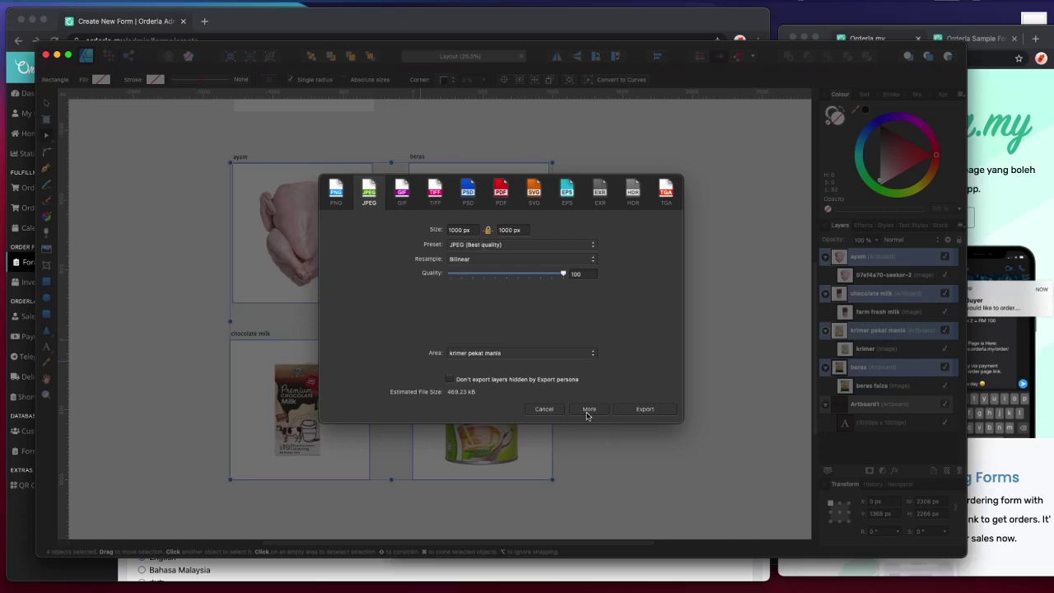
pyautogui.click(588, 410)
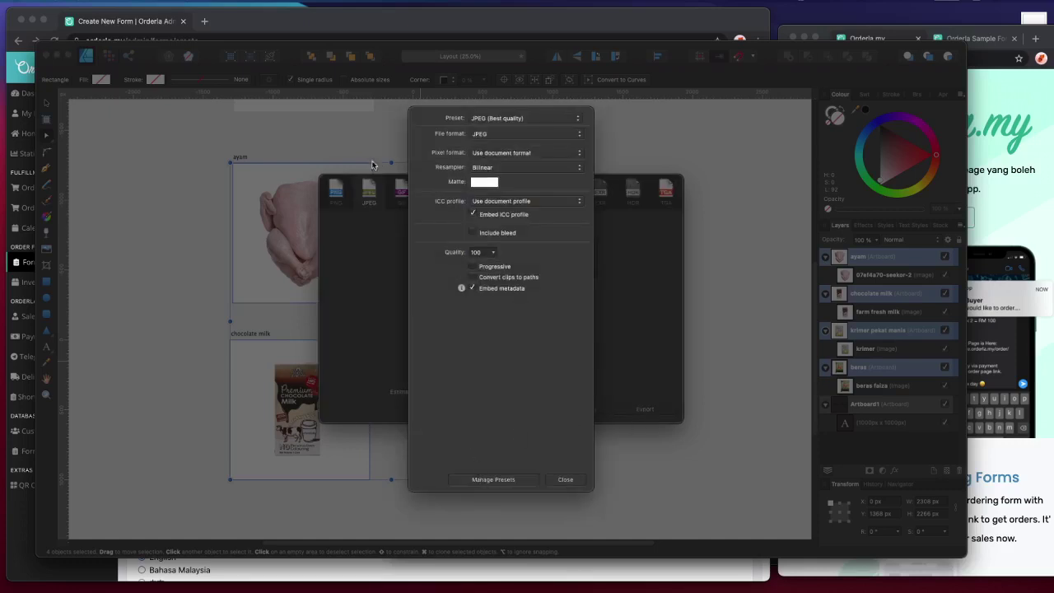
pyautogui.click(565, 479)
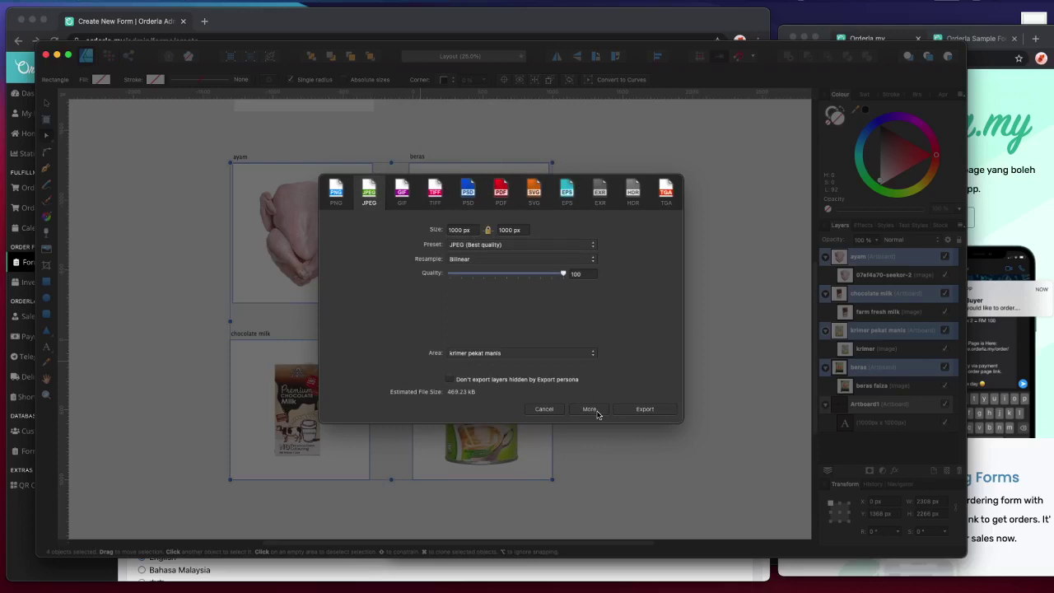
pyautogui.click(572, 414)
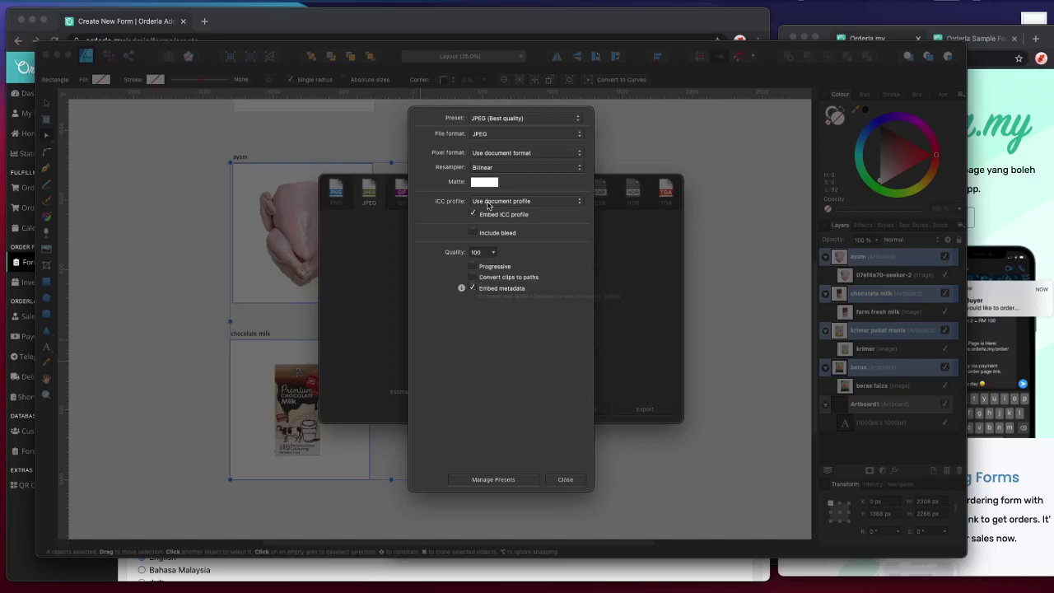
pyautogui.click(496, 153)
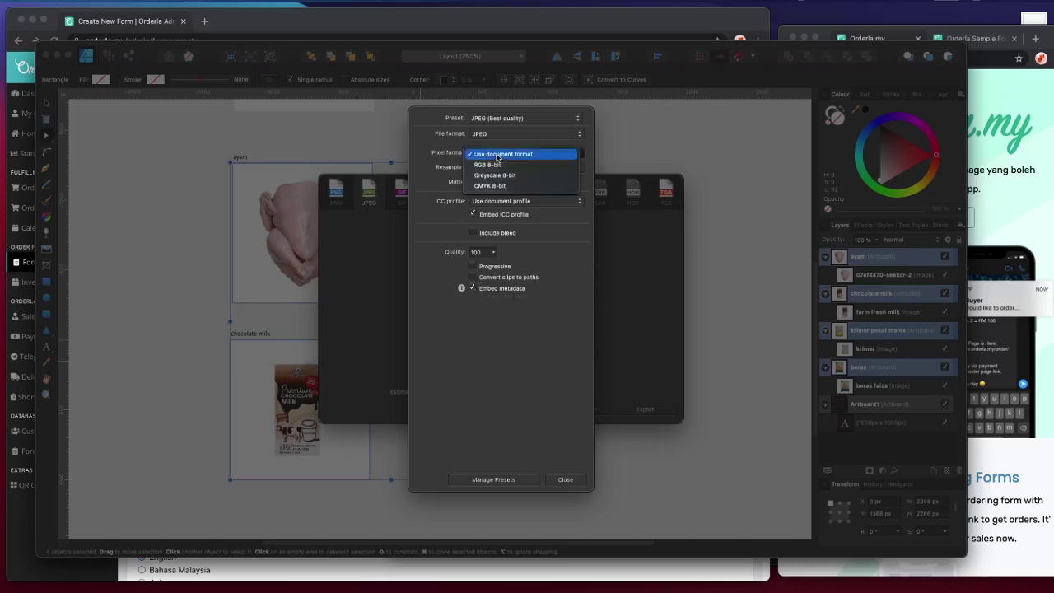
pyautogui.click(481, 144)
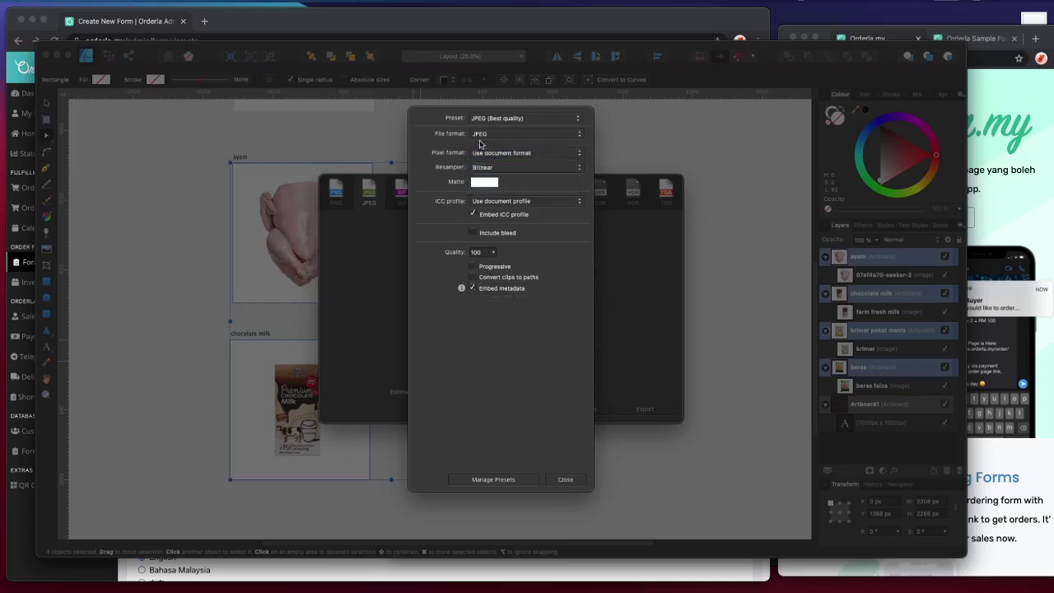
pyautogui.click(551, 480)
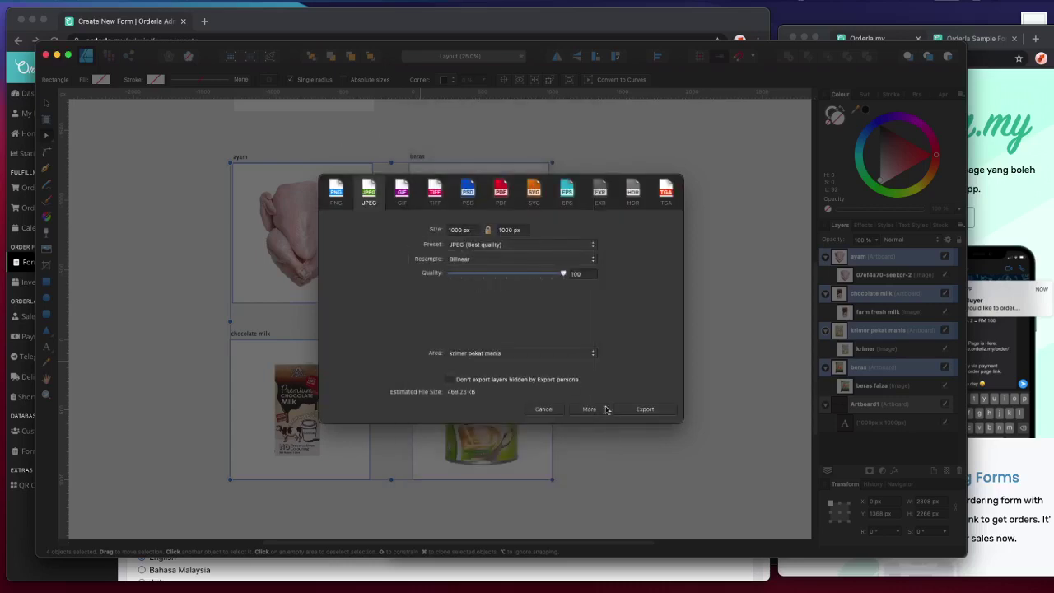
pyautogui.click(537, 409)
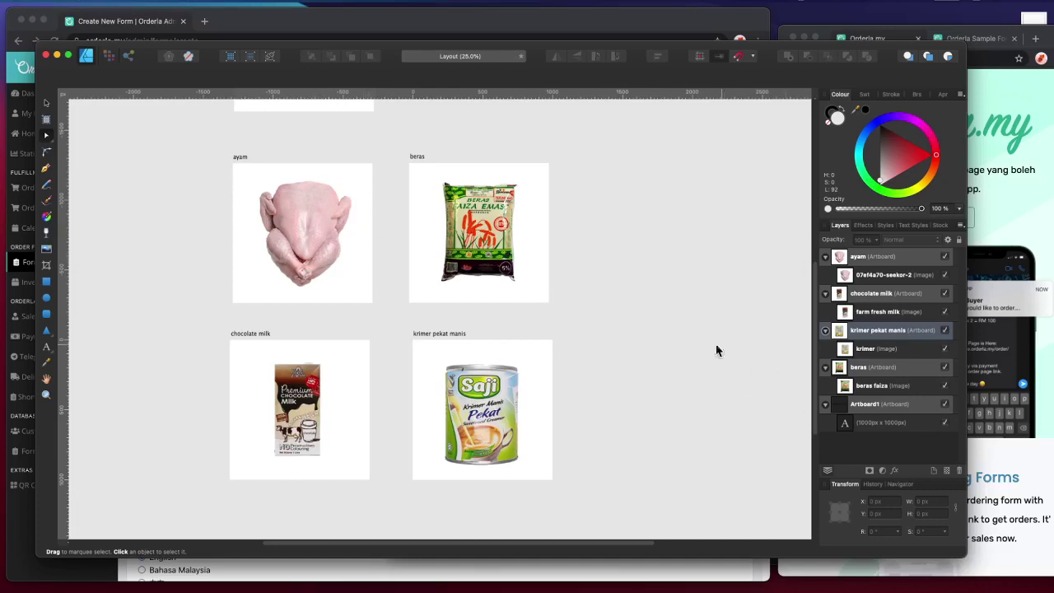
# - Arrange the Numbers spreadsheet and the product images folder side by side
pyautogui.click(408, 32)
pyautogui.press('super+Tab')
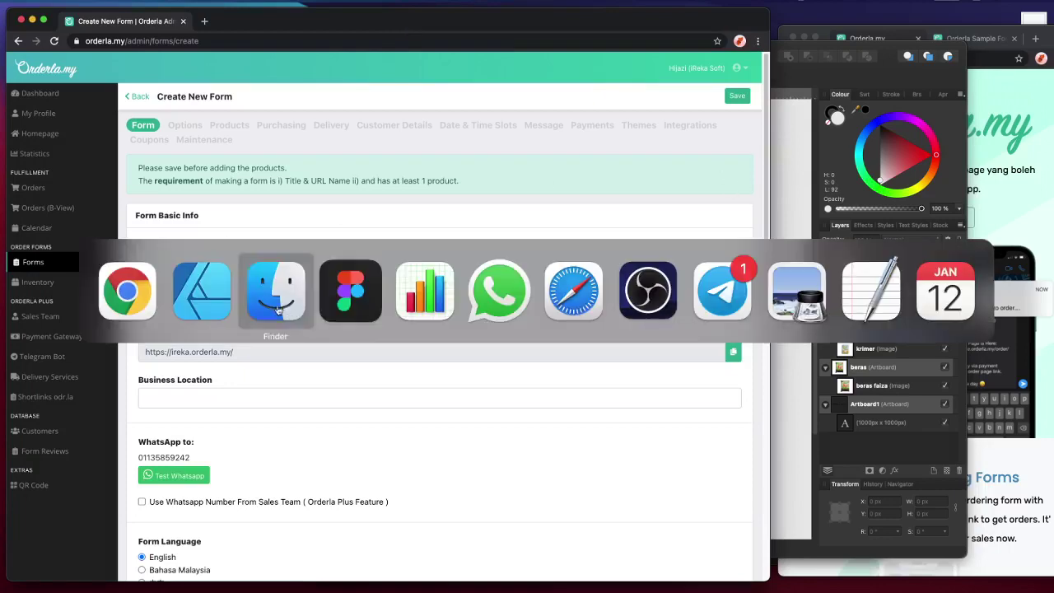
pyautogui.click(435, 321)
pyautogui.moveTo(489, 47); pyautogui.dragTo(543, 45)
pyautogui.press('super+Tab')
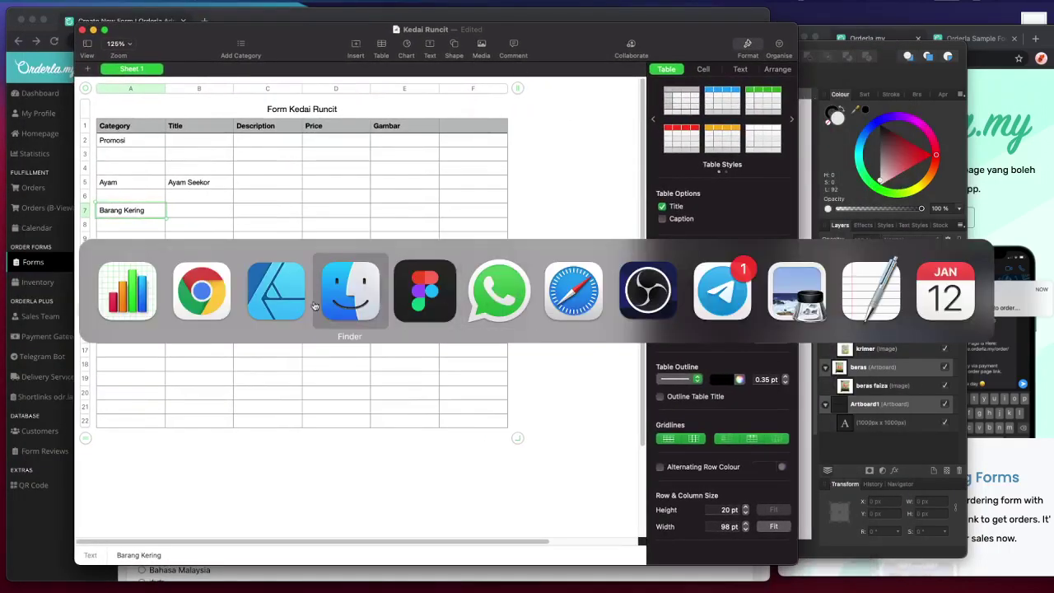
pyautogui.click(321, 304)
pyautogui.moveTo(581, 192); pyautogui.dragTo(768, 179)
pyautogui.click(181, 173)
# - Enter krimer in B7 and farm fresh milk in B8
pyautogui.press('Tab')
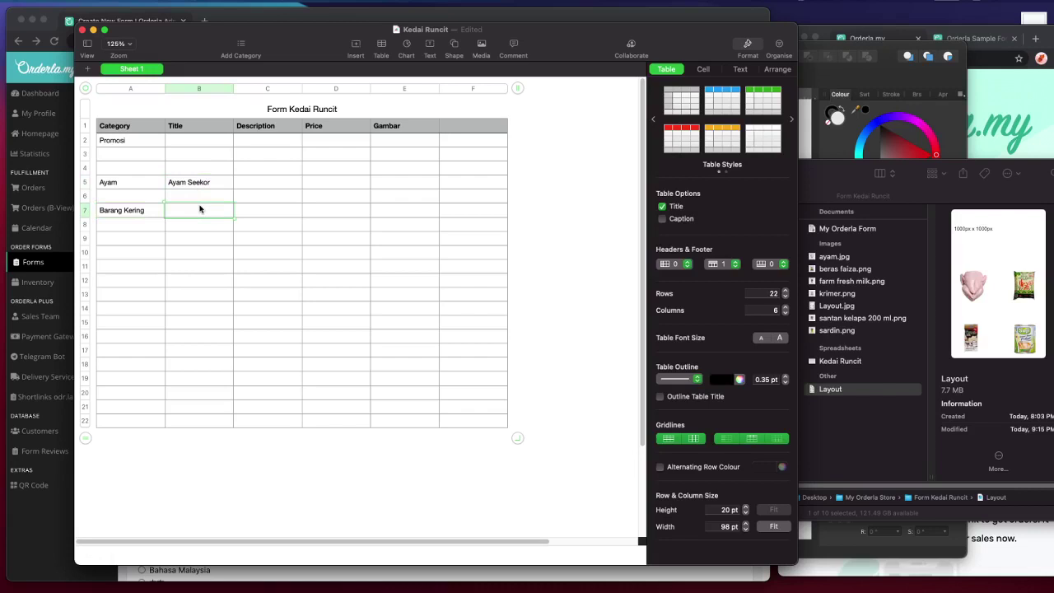
pyautogui.write('krima')
pyautogui.click(853, 282)
pyautogui.click(861, 281)
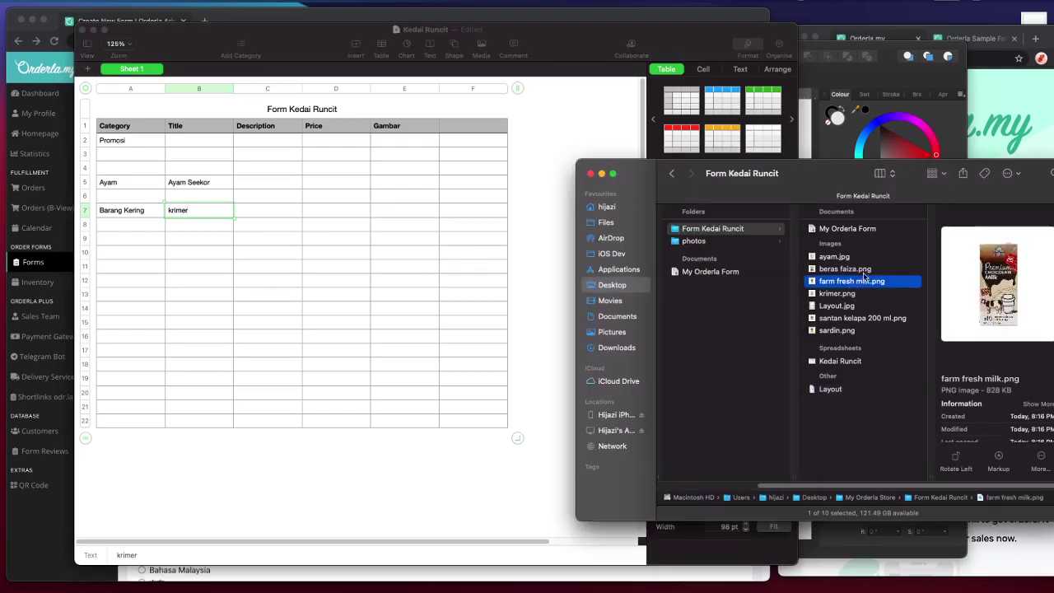
pyautogui.click(201, 256)
pyautogui.click(205, 223)
pyautogui.write('farm fresh milk')
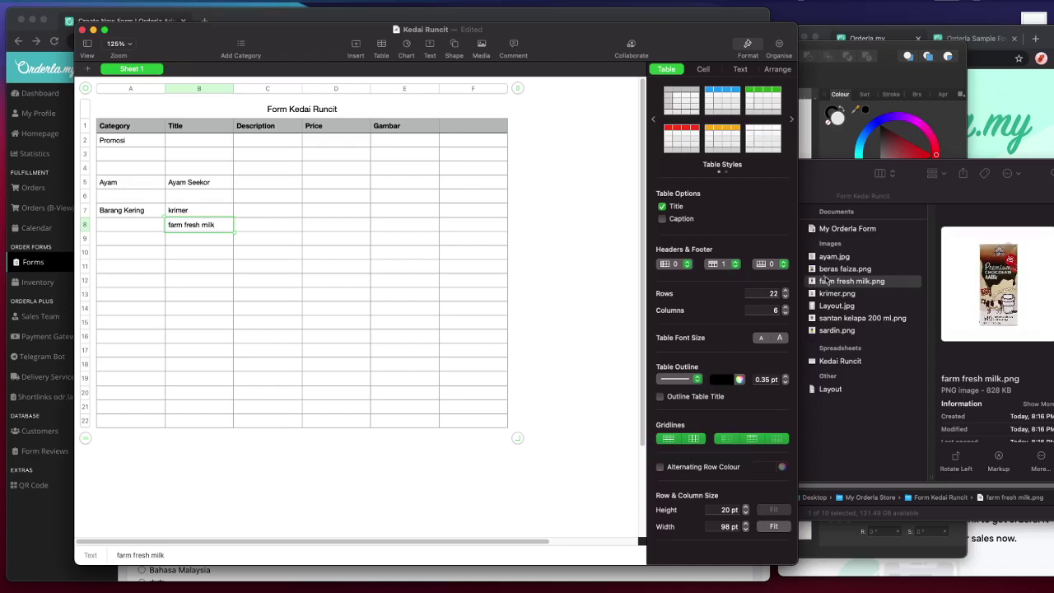
pyautogui.click(196, 267)
# - Enter Faiza Beras Emas in B9 with 5 kg as its description in C9
pyautogui.click(200, 241)
pyautogui.write('beras faiza')
pyautogui.press('Return')
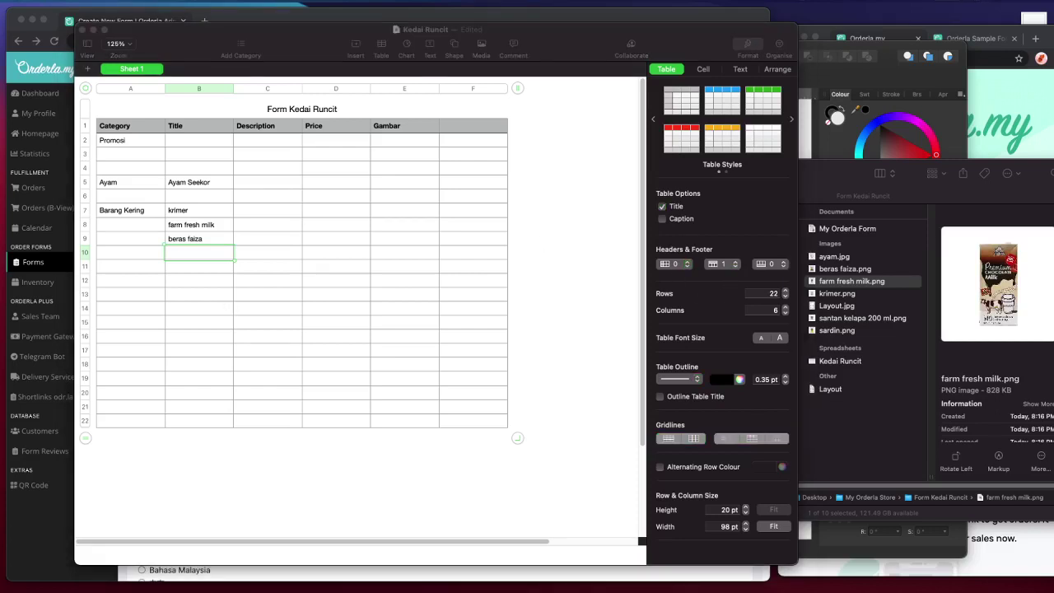
pyautogui.click(207, 238)
pyautogui.click(241, 229)
pyautogui.click(244, 238)
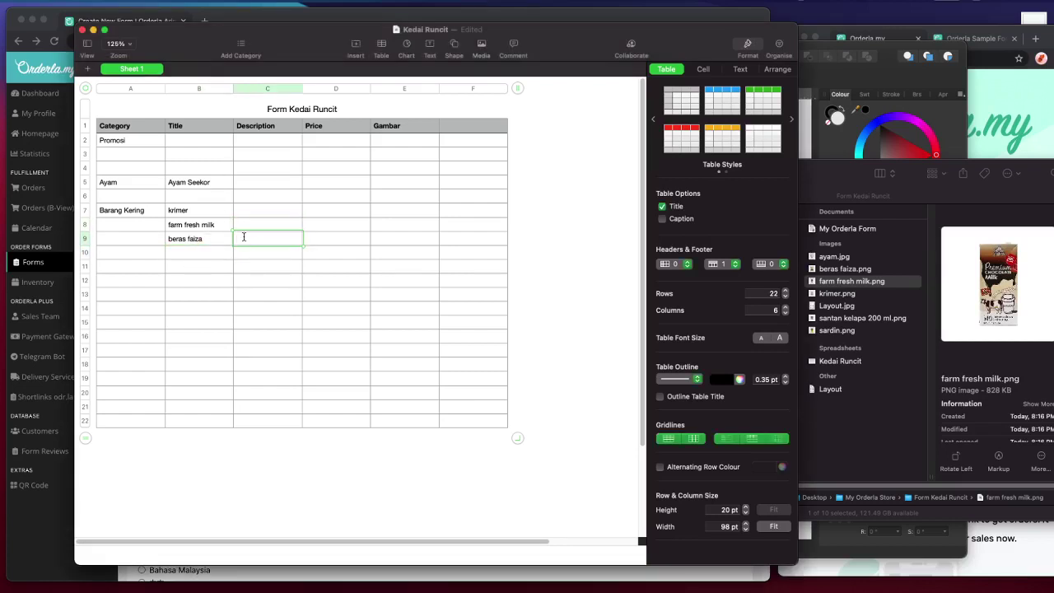
pyautogui.write('5')
pyautogui.press('super+Tab')
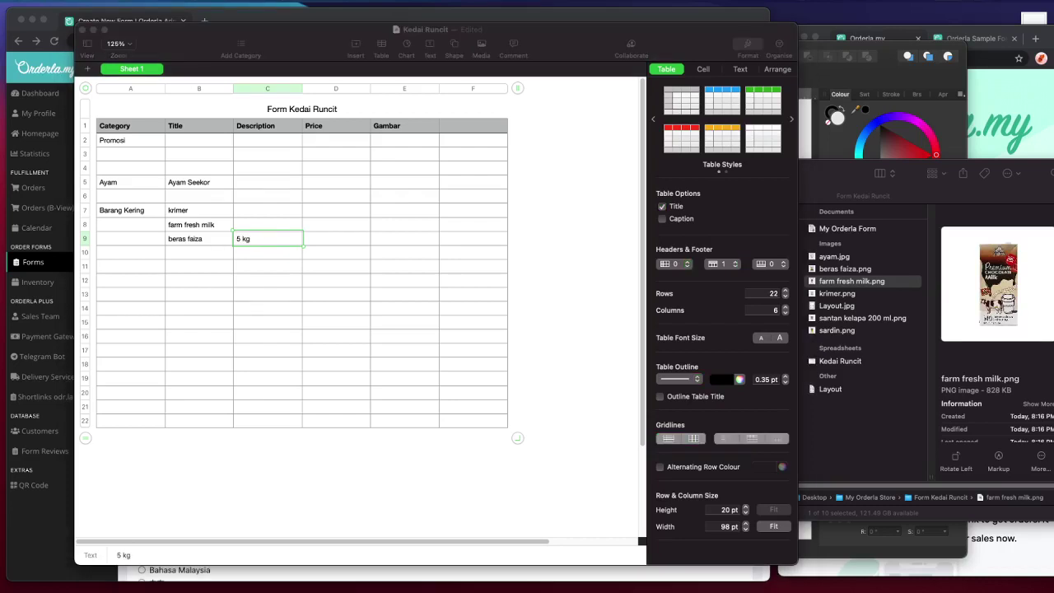
pyautogui.click(203, 237)
pyautogui.write('Faiza Beras Emas')
pyautogui.press('Tab')
pyautogui.press('Tab')
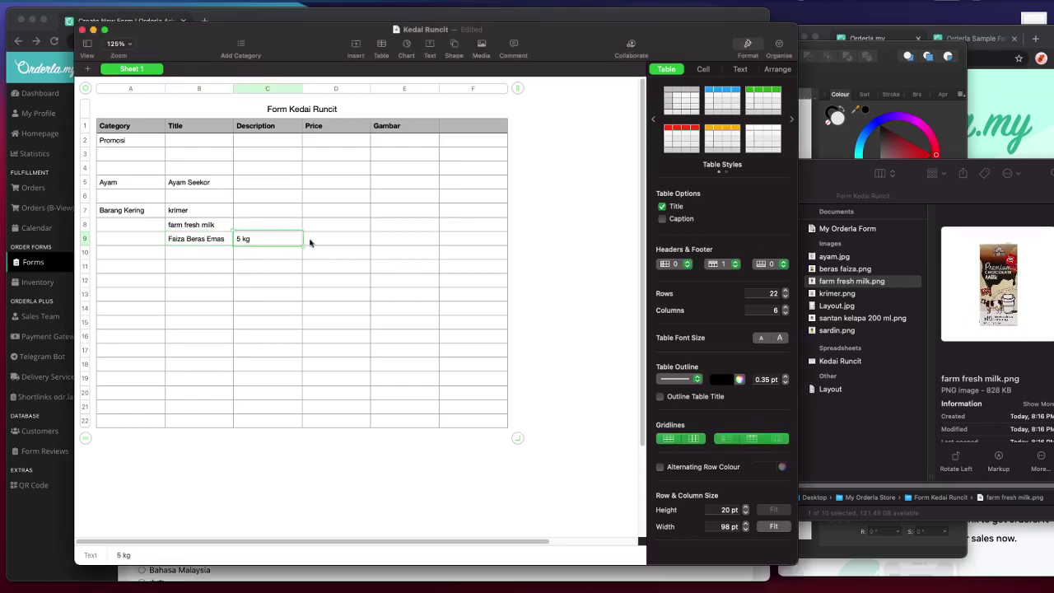
# - Add a Weight header in F1 and give the rice a weight of 5
pyautogui.click(452, 131)
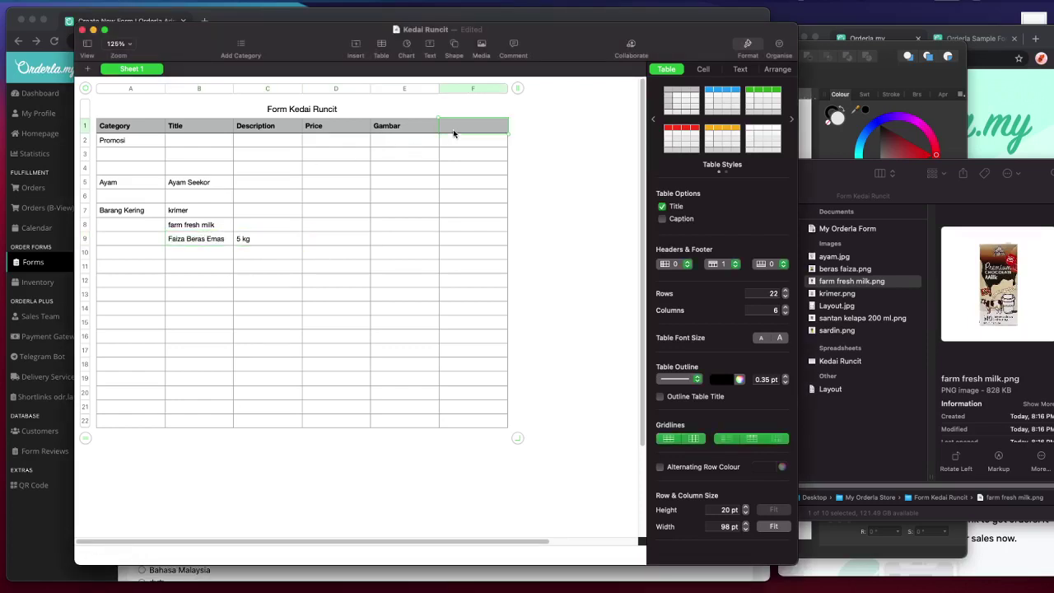
pyautogui.write('Weight')
pyautogui.click(484, 240)
pyautogui.write('5')
pyautogui.click(424, 256)
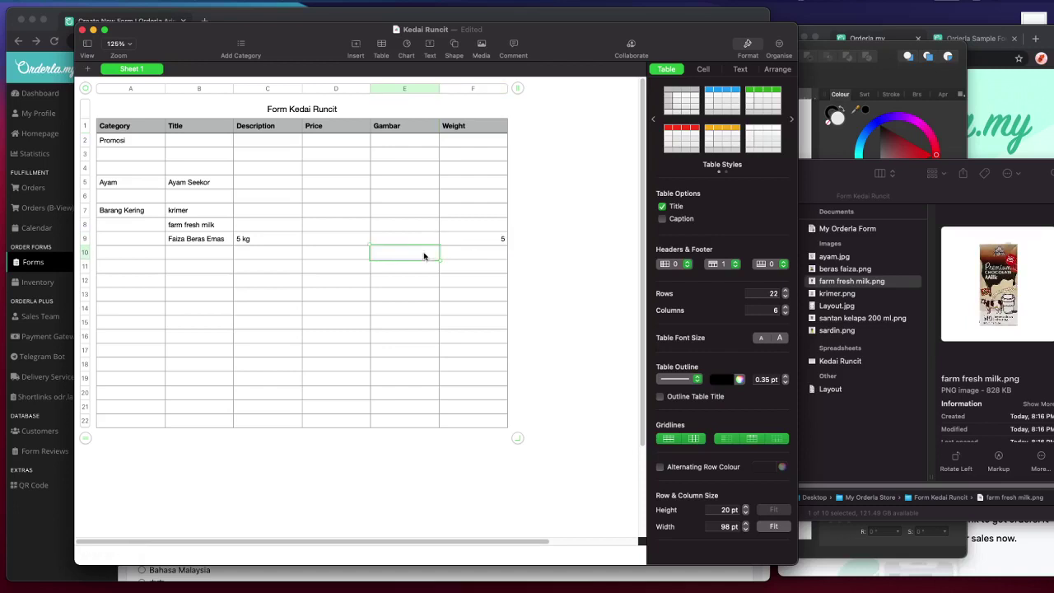
# - Price Faiza Beras Emas at 13 in D9
pyautogui.click(344, 249)
pyautogui.click(332, 239)
pyautogui.write('13')
pyautogui.click(381, 294)
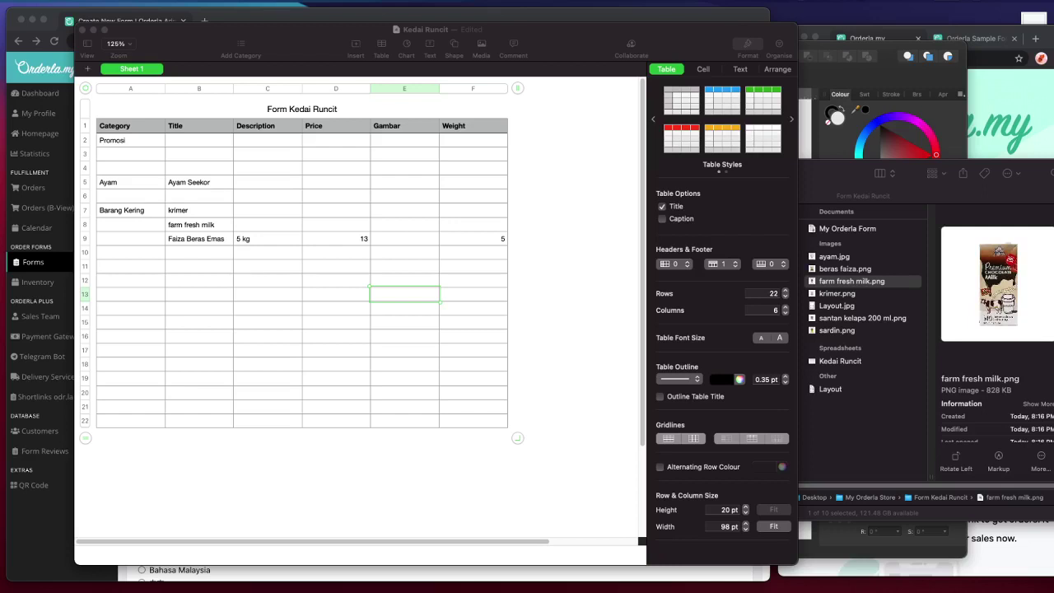
# - Select the krimer and farm fresh milk images in the product folder
pyautogui.click(866, 286)
pyautogui.click(865, 294)
pyautogui.click(864, 284)
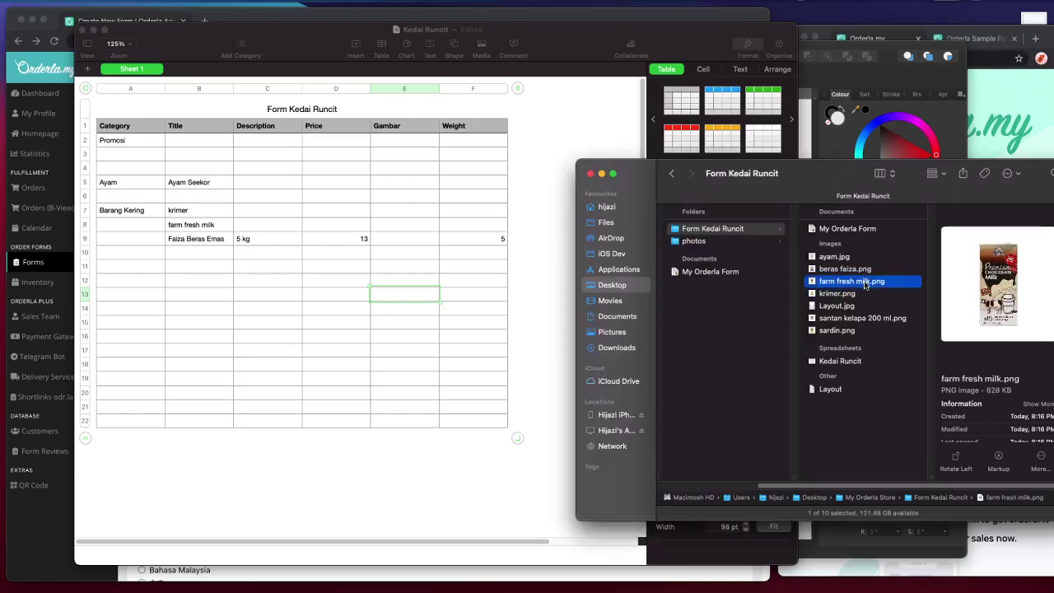
# - Replace farm fresh milk.png with the image renamed Farm Fresh Yogurt Mixed Berries 700Ml.jpg
pyautogui.press('super+BackSpace')
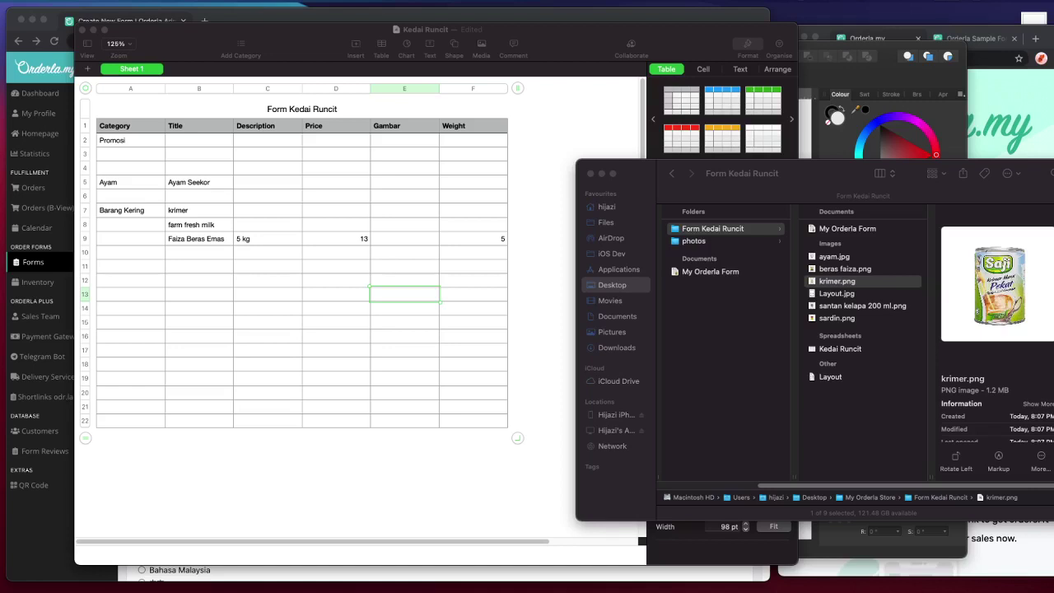
pyautogui.moveTo(337, 411); pyautogui.dragTo(833, 421)
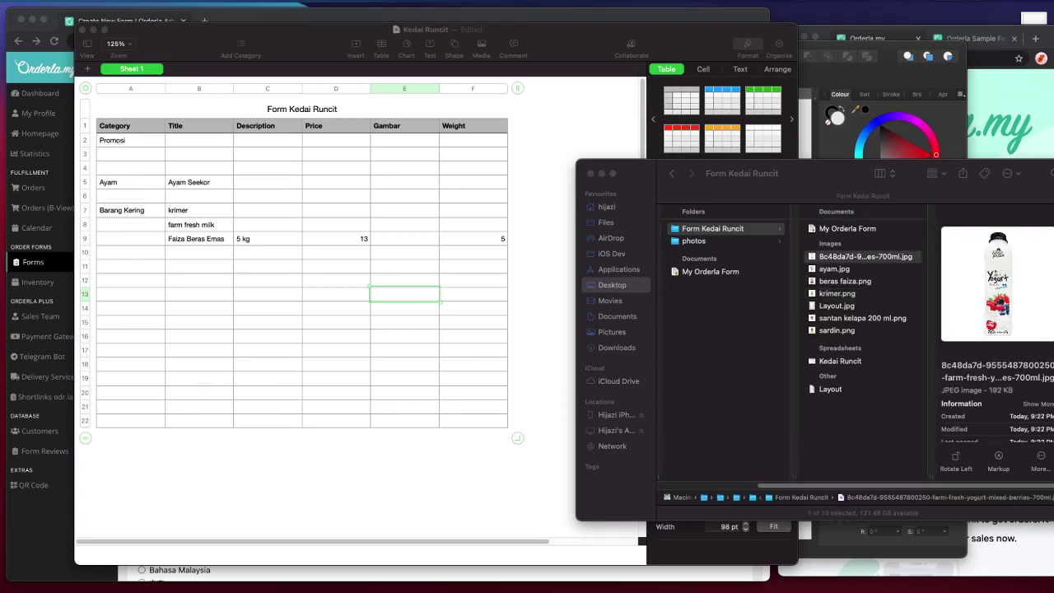
pyautogui.click(872, 257)
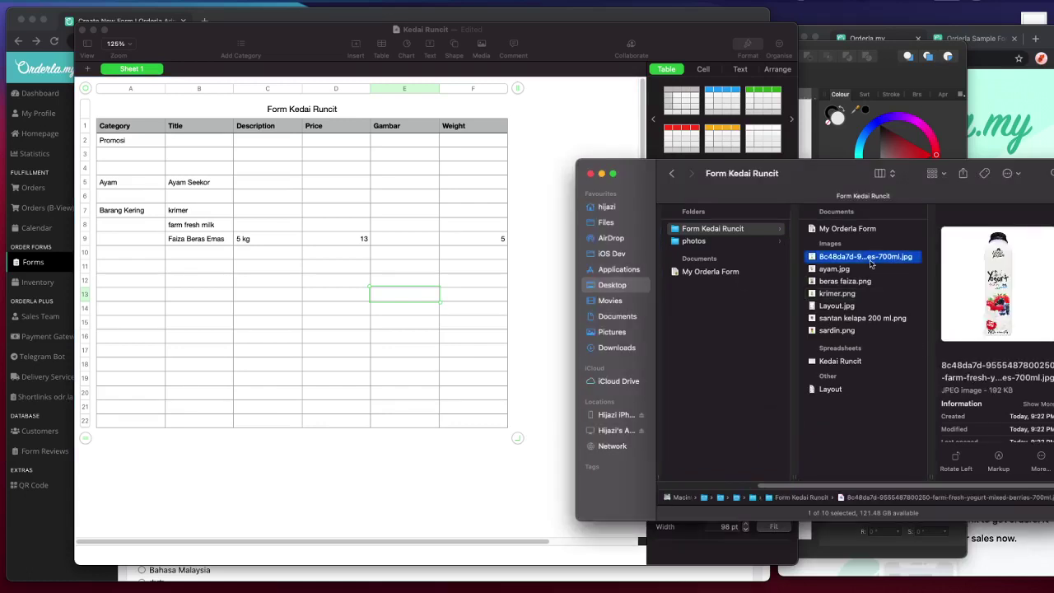
pyautogui.write('Farm Fresh Yogurt Mixed Berries 700Ml.jpg')
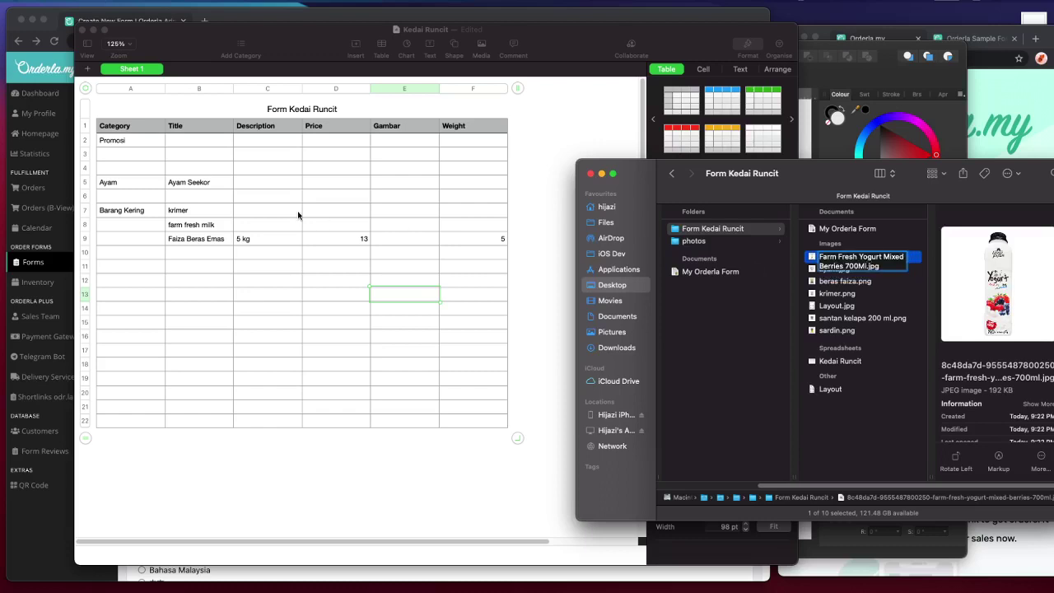
# - Paste the yogurt product name over farm fresh milk in B8
pyautogui.click(298, 215)
pyautogui.click(189, 228)
pyautogui.write('Farm Fresh Yogurt Mixed Berries 700Ml')
pyautogui.press('super+z')
pyautogui.write('Farm Fresh Yogurt Mixed Berries 700Ml')
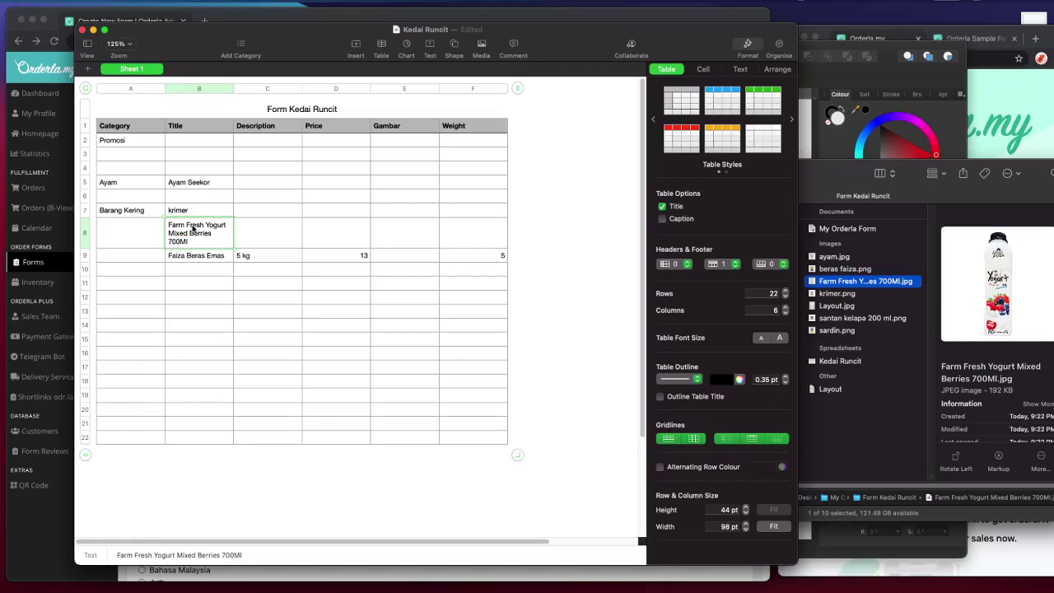
# - Give the yogurt a price of 5.2 in D8
pyautogui.press('Tab')
pyautogui.click(326, 233)
pyautogui.write('5.2')
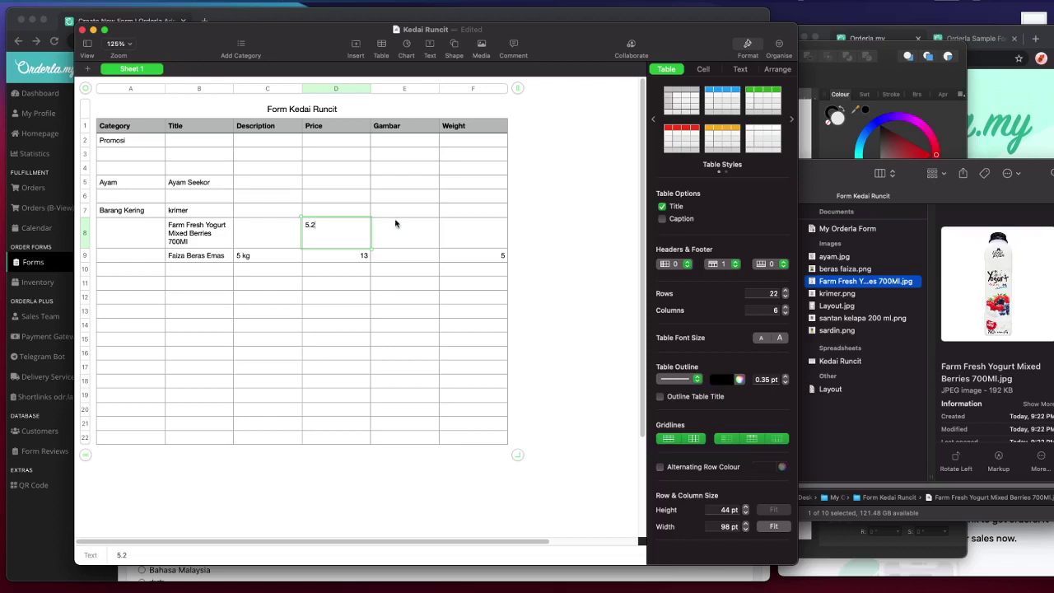
pyautogui.click(397, 223)
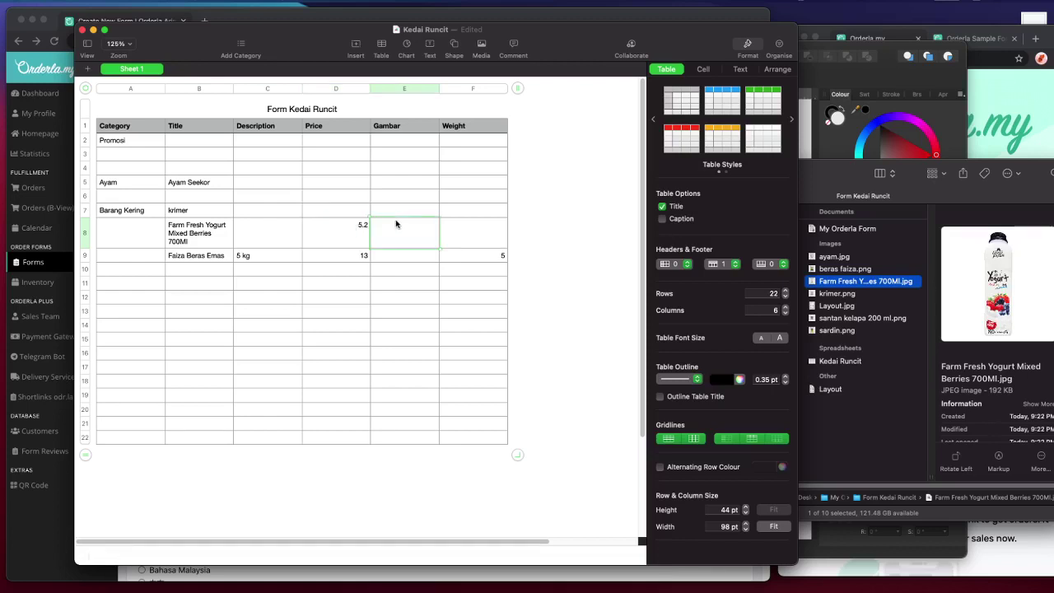
# - After previewing krimer.png, rename the krimer entry in B7 to Saji Krimer Pekat Manis
pyautogui.click(204, 212)
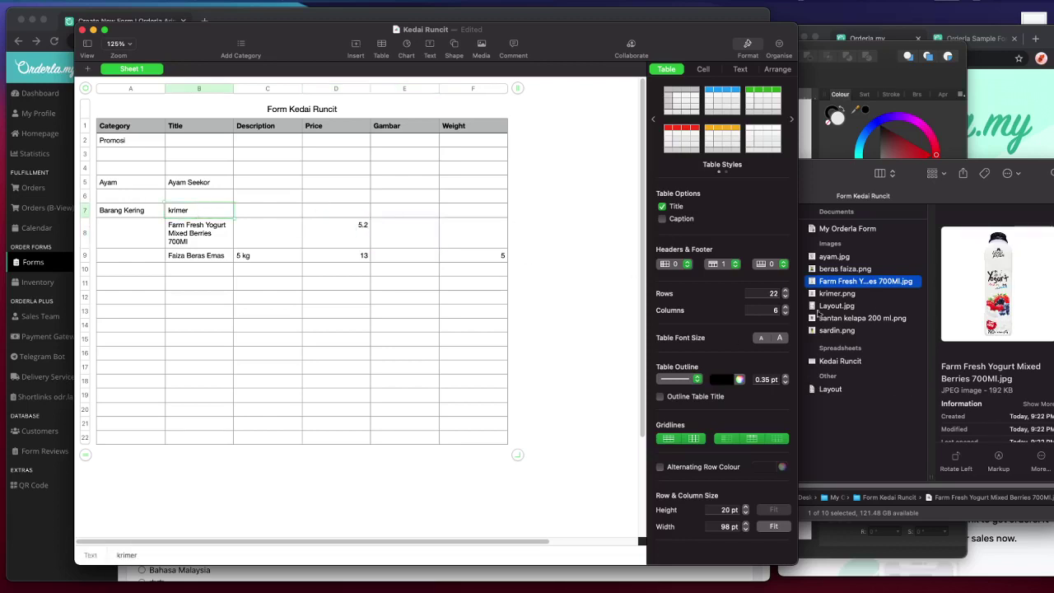
pyautogui.click(833, 295)
pyautogui.press('space')
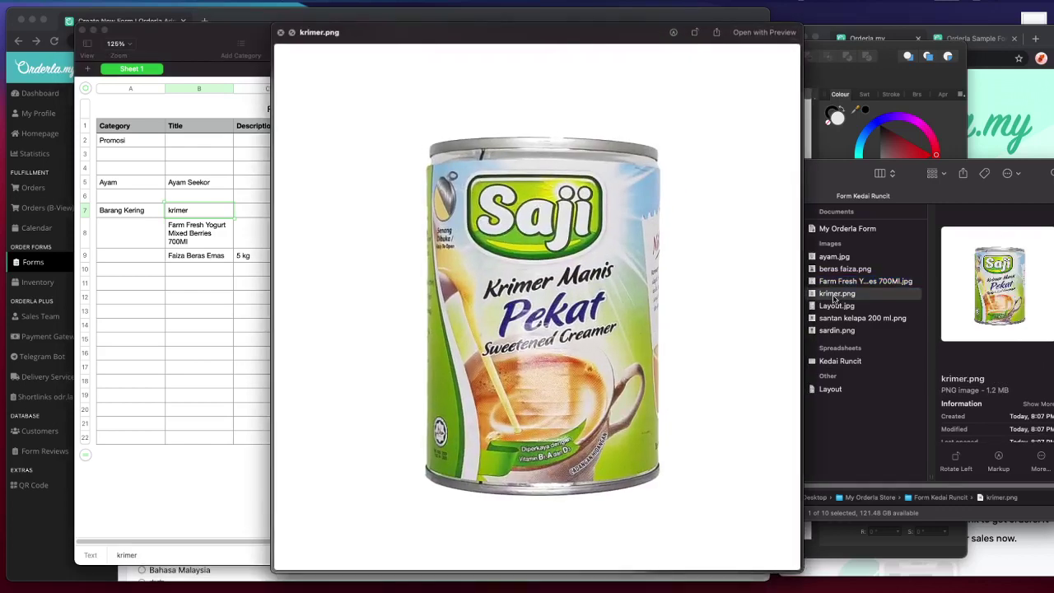
pyautogui.press('space')
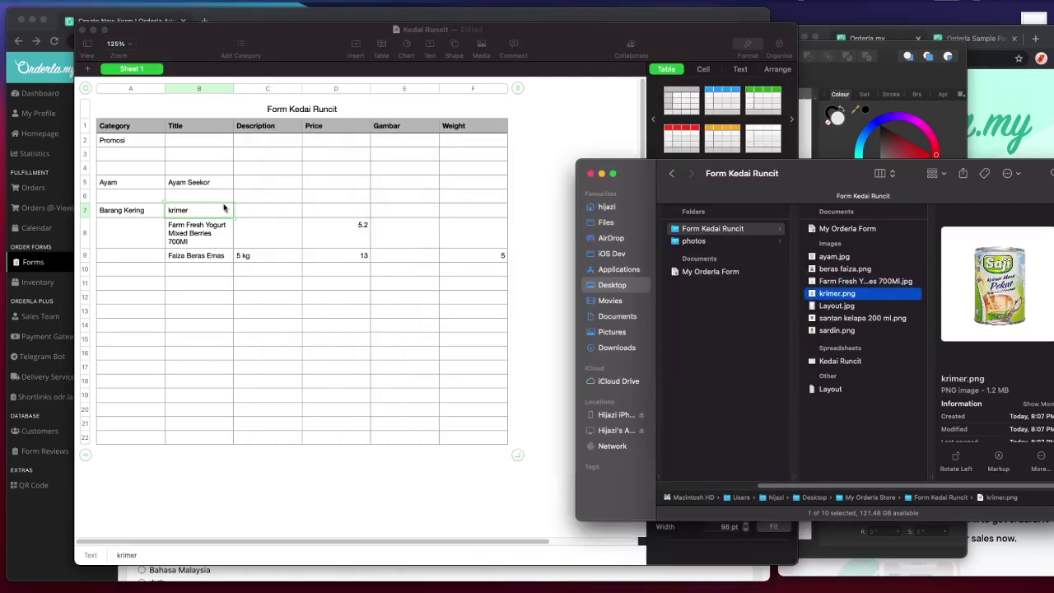
pyautogui.click(225, 209)
pyautogui.doubleClick(214, 210)
pyautogui.write('Sa')
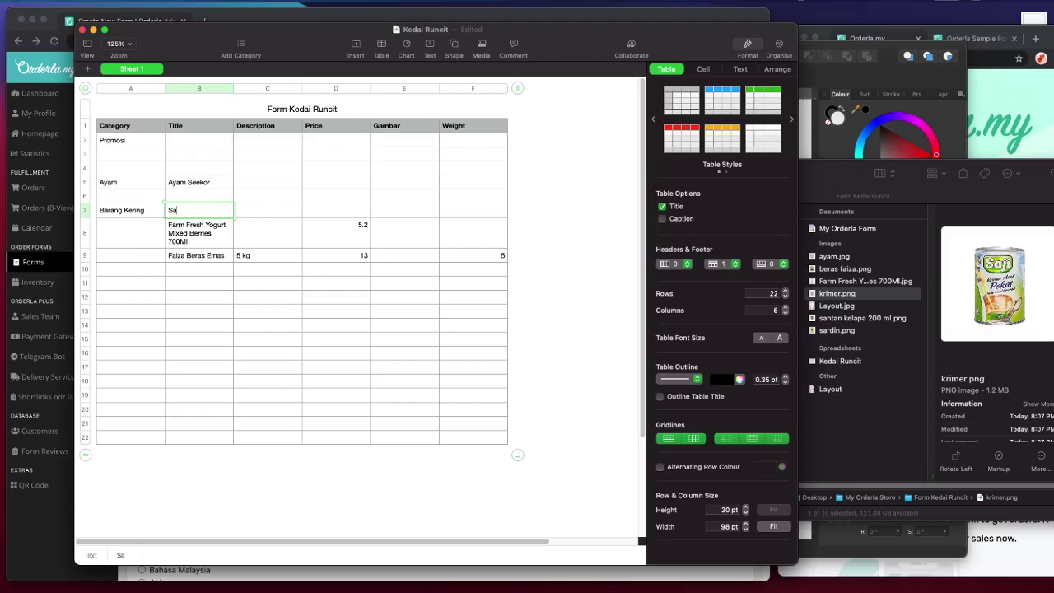
pyautogui.write('ji Krimer Pekat Manis')
pyautogui.press('Tab')
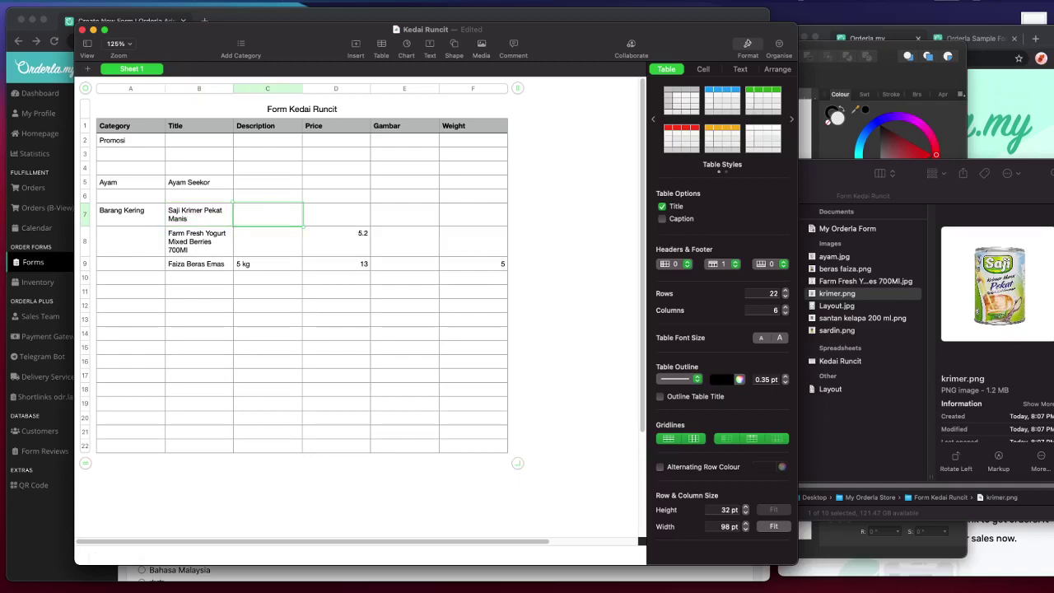
# - Preview krimer.png again and select the yogurt image file
pyautogui.click(840, 294)
pyautogui.press('space')
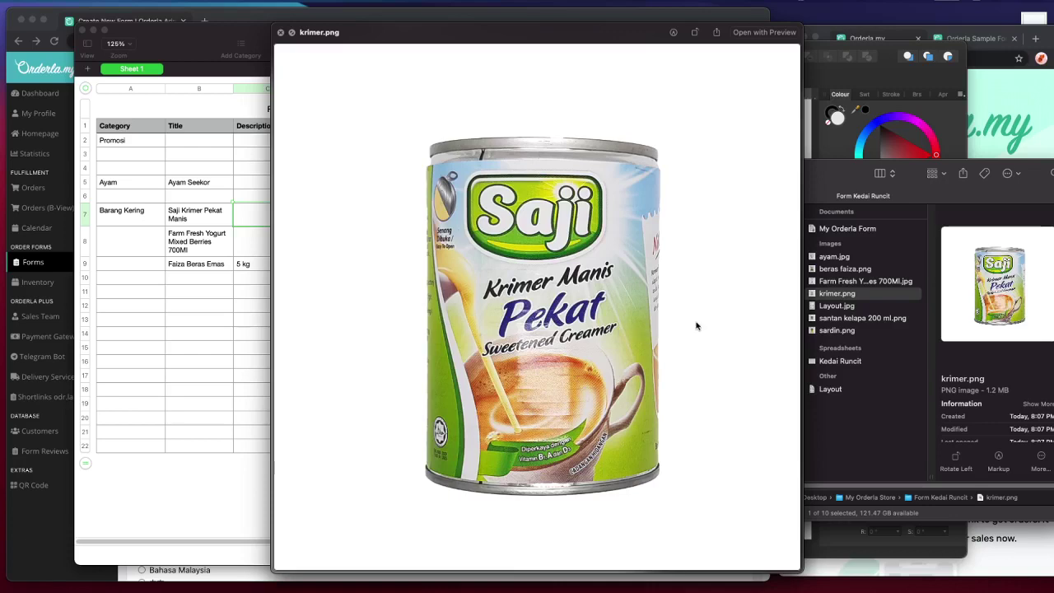
pyautogui.press('space')
pyautogui.click(865, 283)
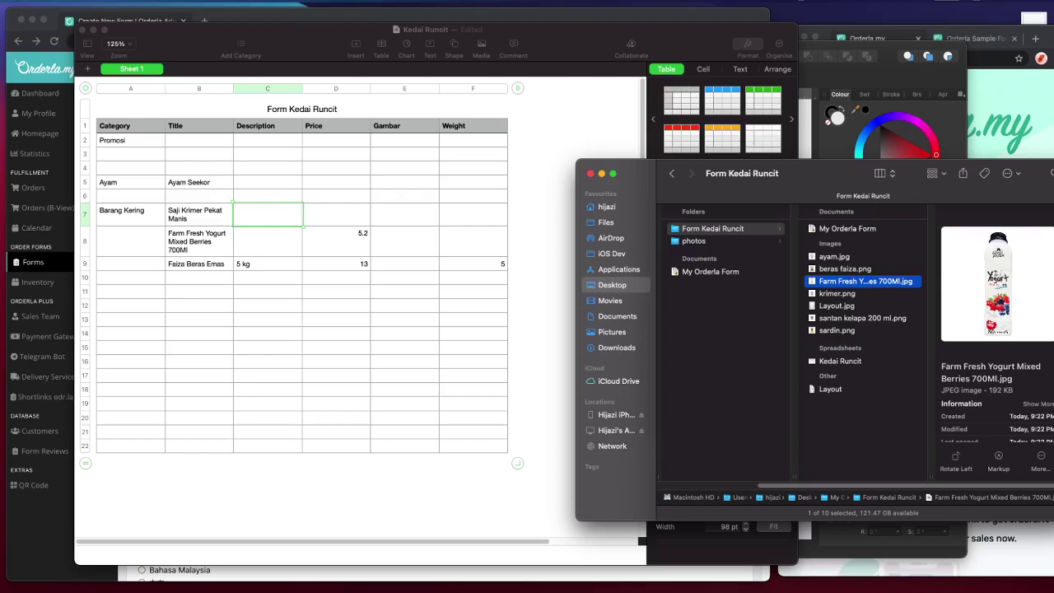
pyautogui.click(45, 208)
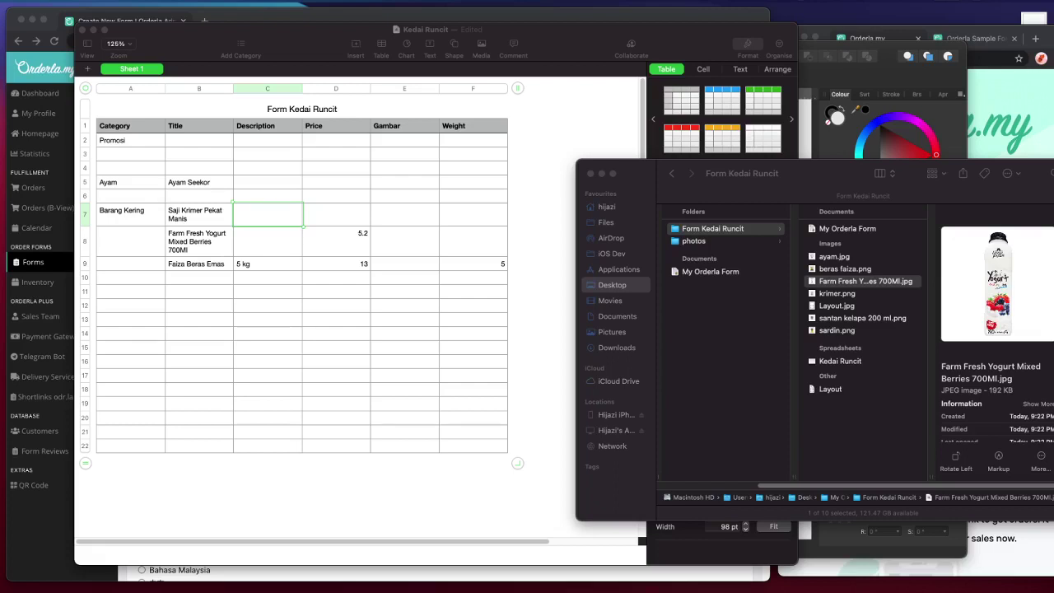
# - Price Ayam Seekor at 16
pyautogui.click(187, 183)
pyautogui.doubleClick(191, 183)
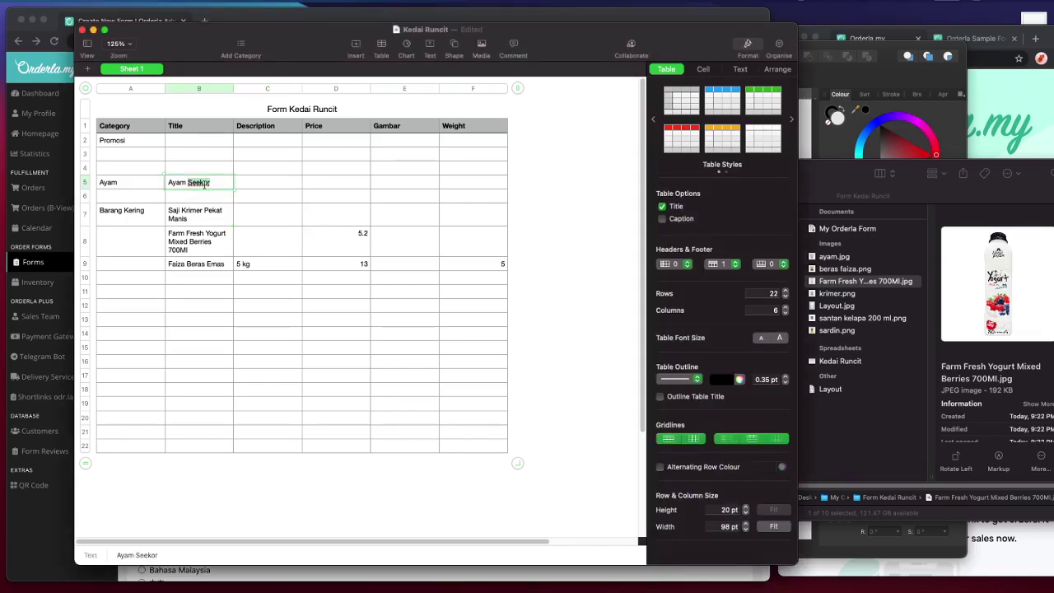
pyautogui.click(313, 188)
pyautogui.write('16')
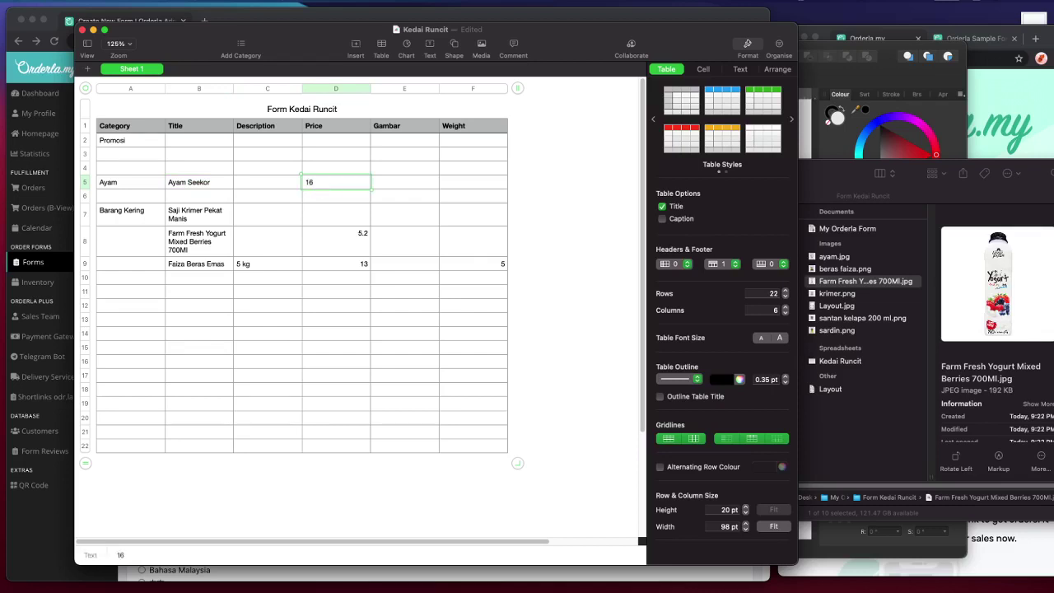
pyautogui.click(268, 182)
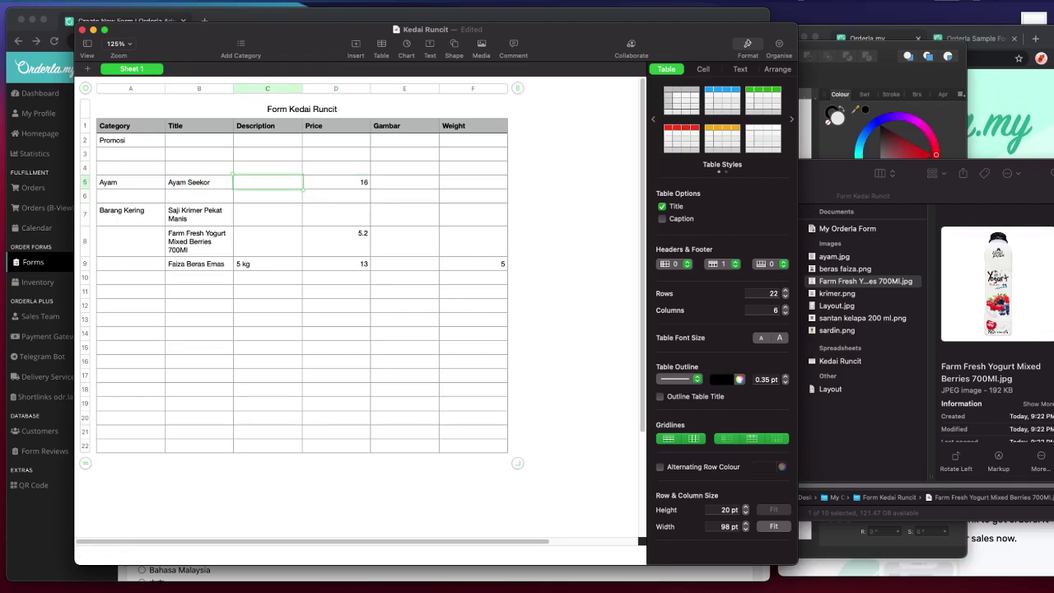
# - Insert 'Super (' so the chicken title reads Ayam Super (Seekor)
pyautogui.click(200, 187)
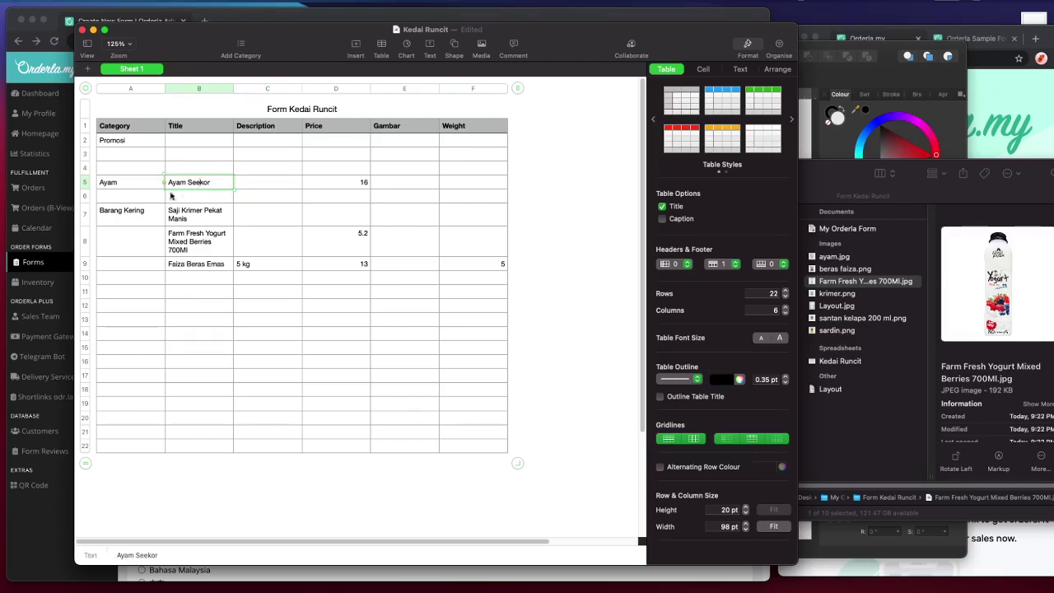
pyautogui.click(189, 184)
pyautogui.write('Super (S')
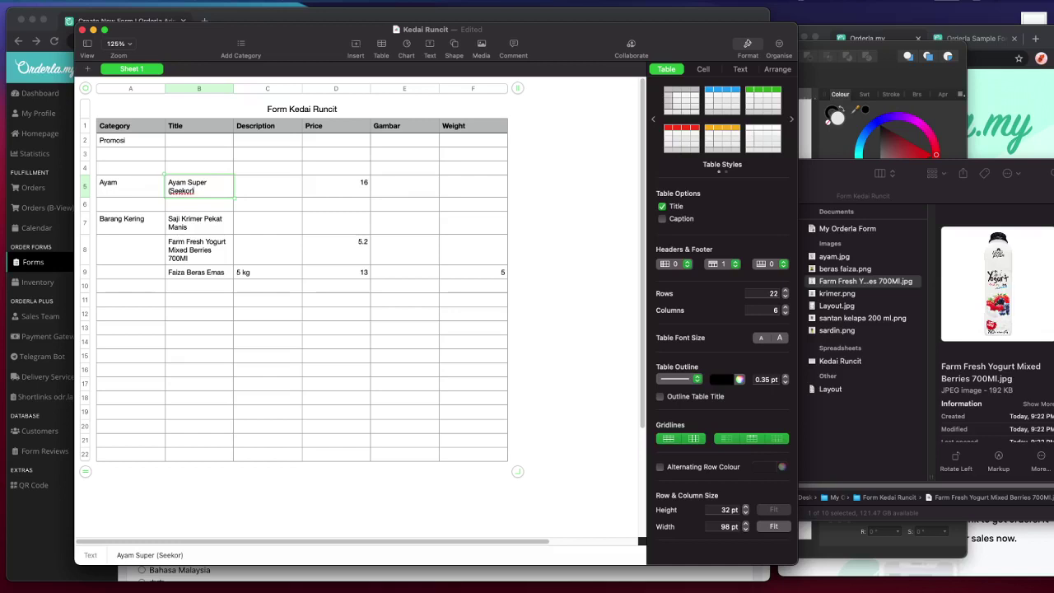
pyautogui.click(332, 285)
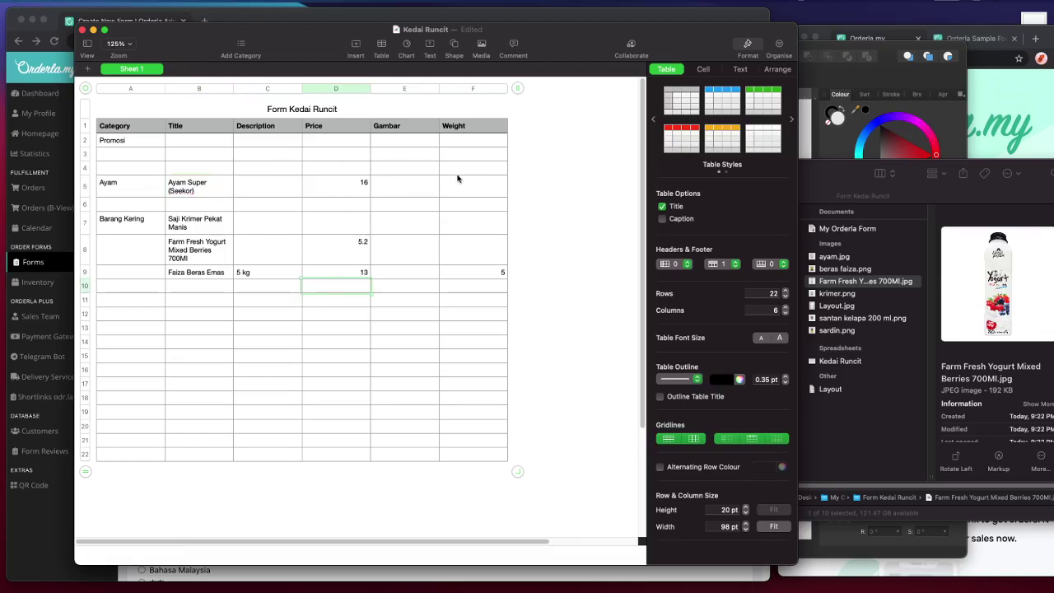
pyautogui.click(449, 191)
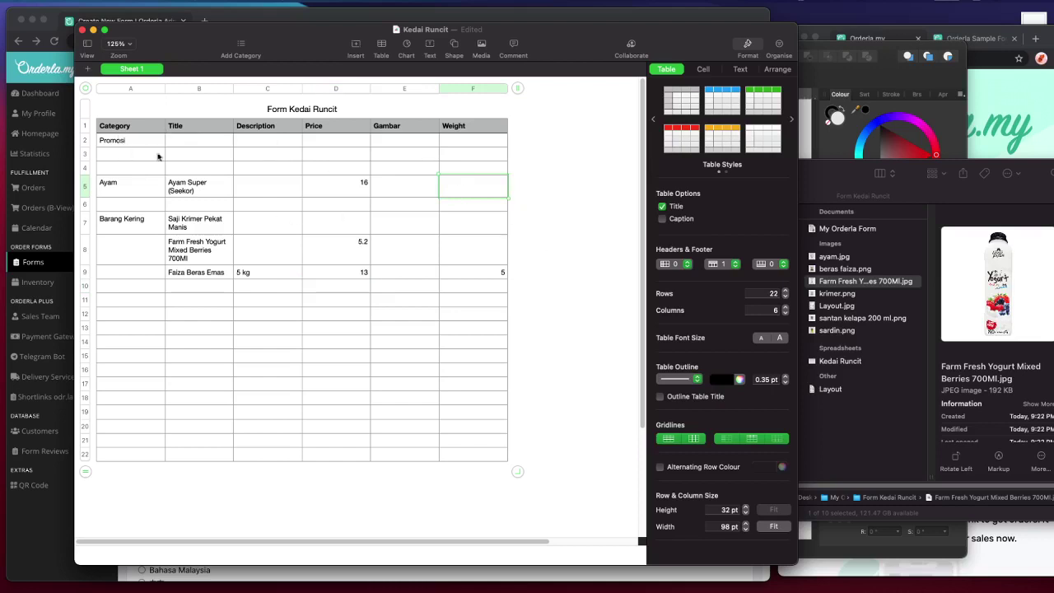
pyautogui.click(142, 191)
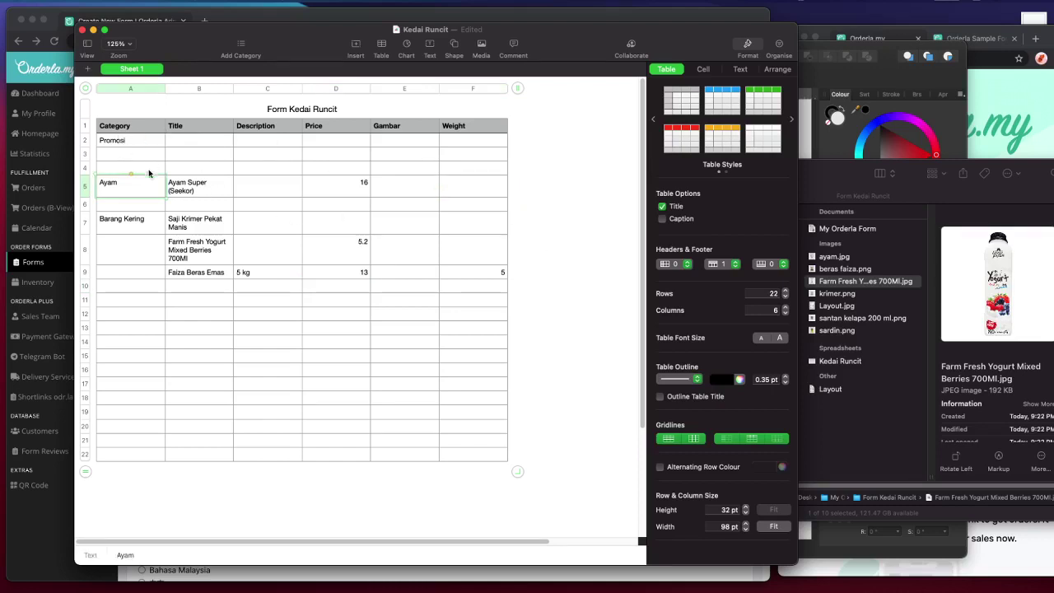
pyautogui.click(181, 127)
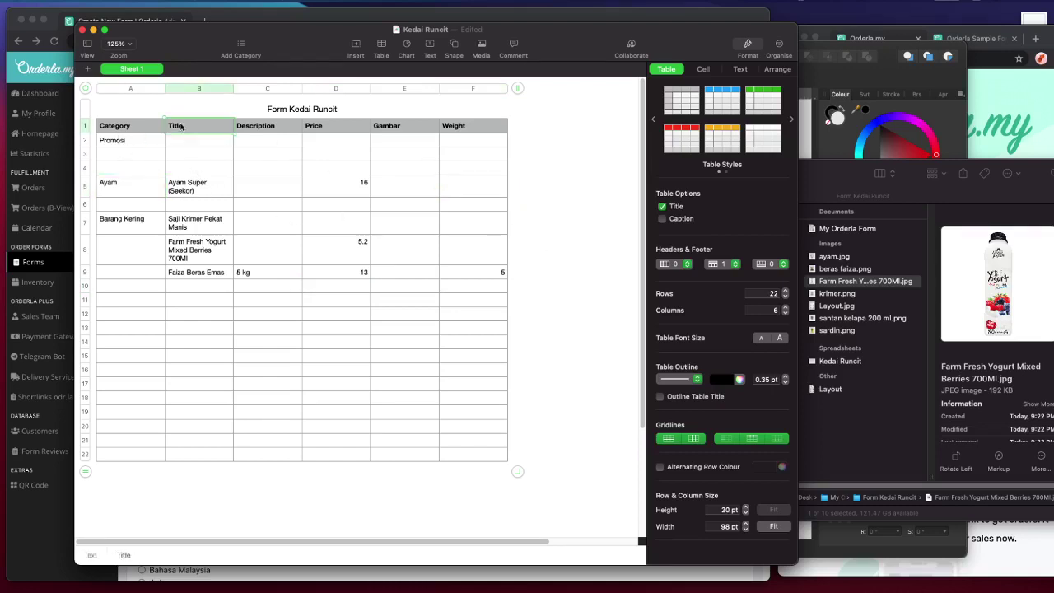
# - Replace the Title header in B1 with Product and deselect the table
pyautogui.click(176, 137)
pyautogui.click(181, 126)
pyautogui.write('Product')
pyautogui.click(613, 229)
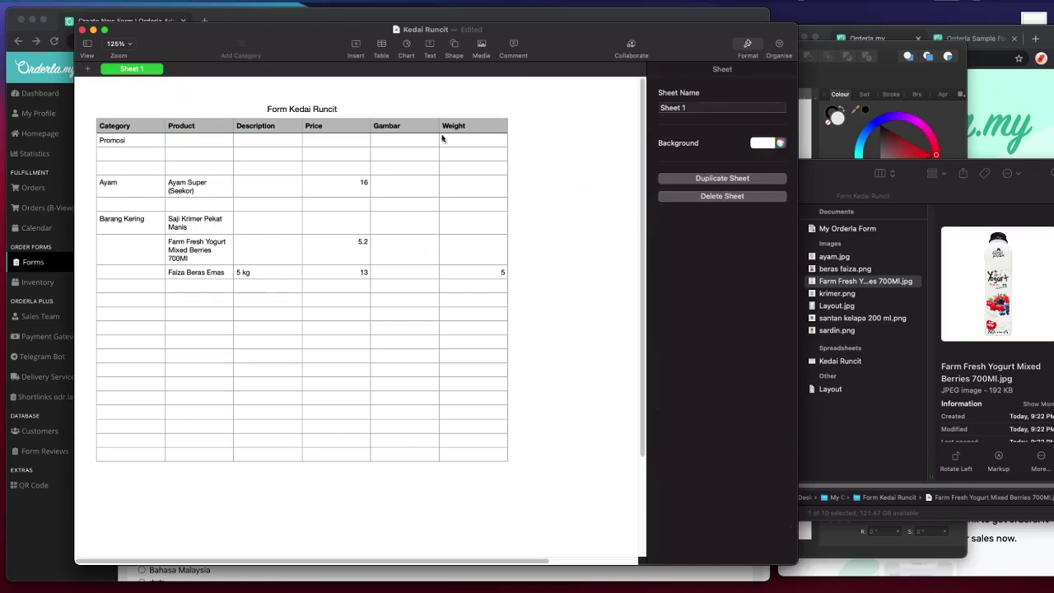
pyautogui.moveTo(511, 23); pyautogui.dragTo(531, 22)
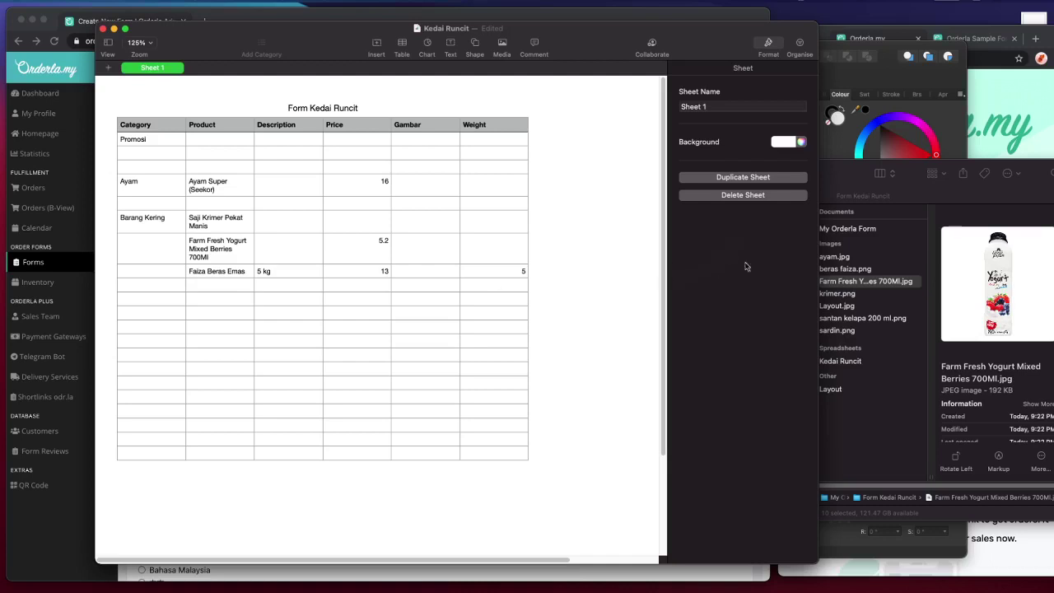
# - Preview santan kelapa 200 ml.png in the product image folder
pyautogui.click(154, 192)
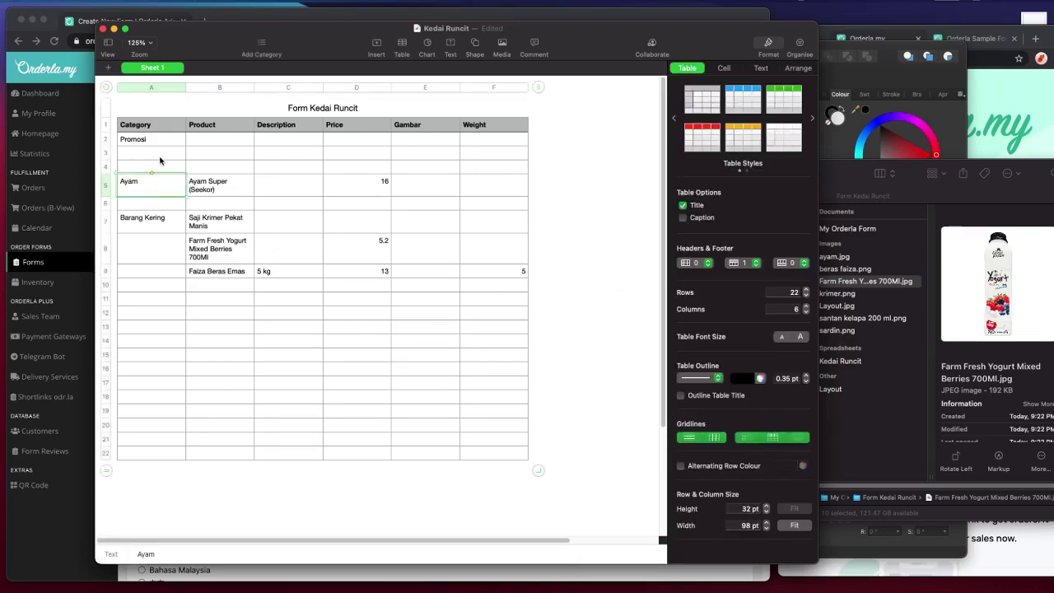
pyautogui.click(209, 178)
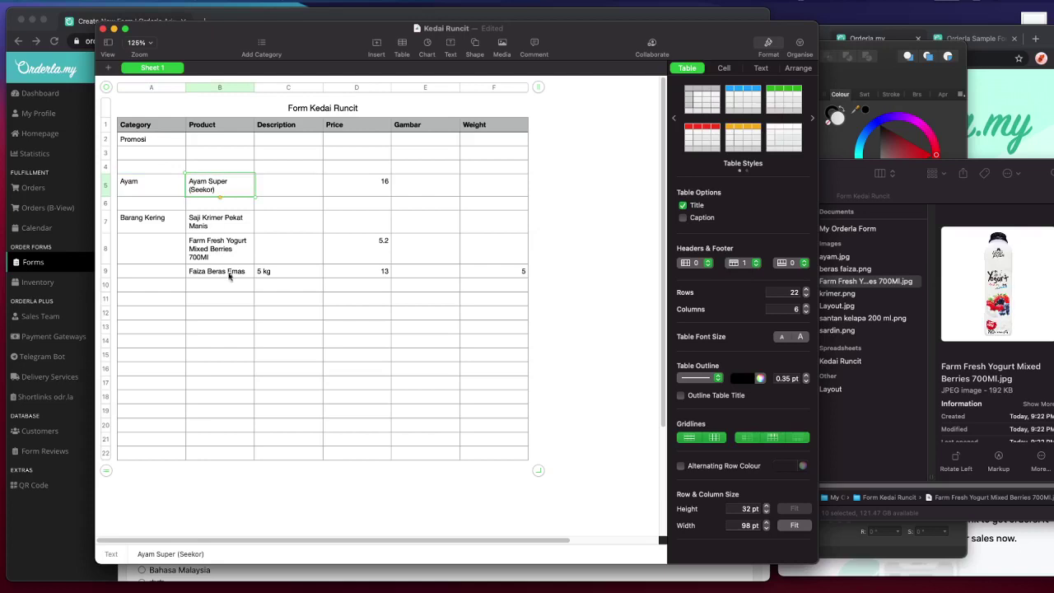
pyautogui.click(831, 178)
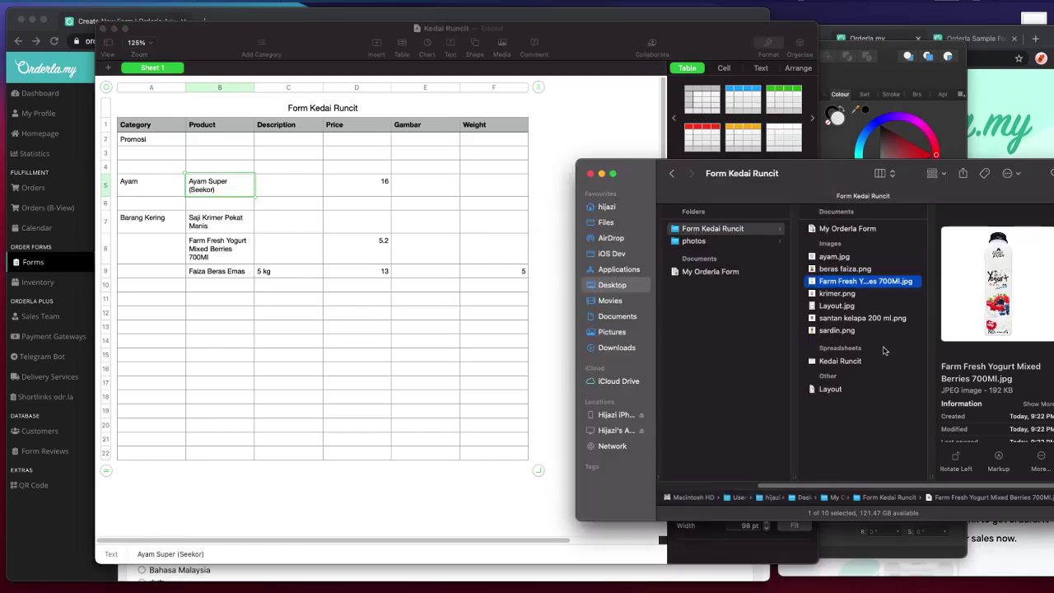
pyautogui.click(872, 322)
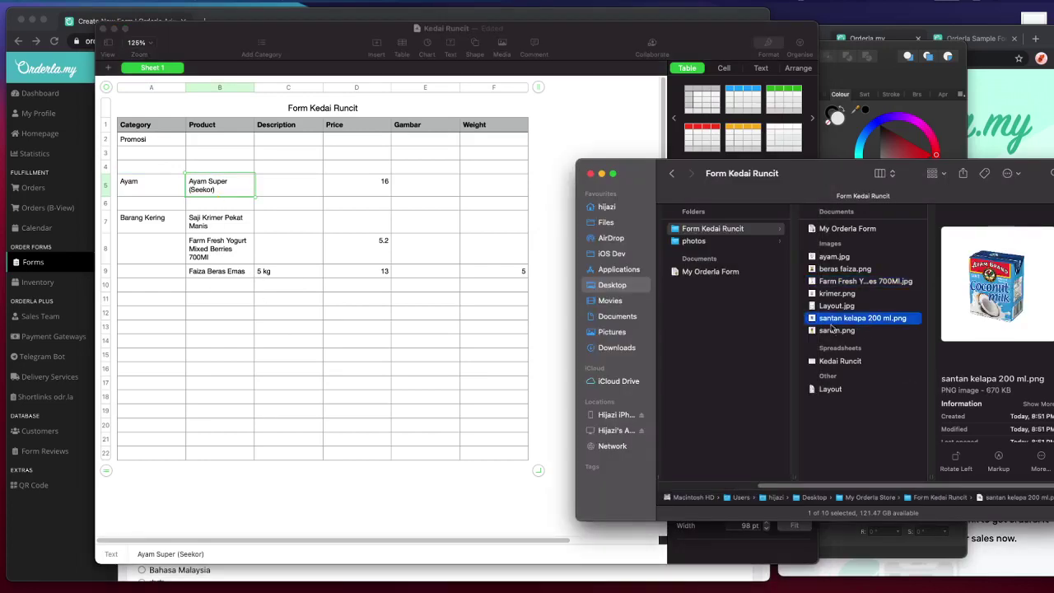
# - Enter Santan Kelapa in empty cell B10
pyautogui.click(193, 290)
pyautogui.click(216, 290)
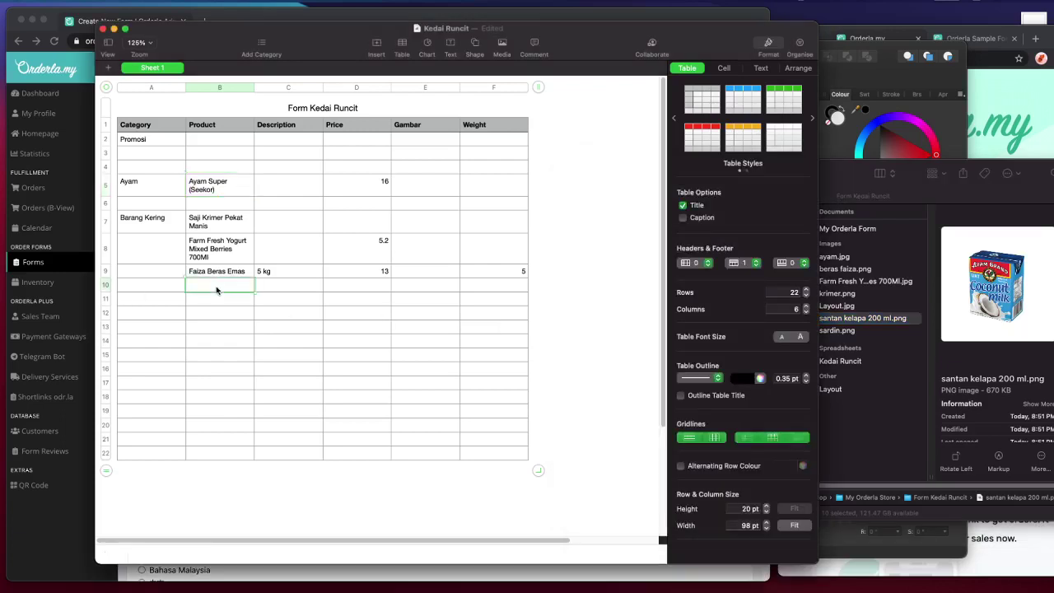
pyautogui.write('Santan Kelapa')
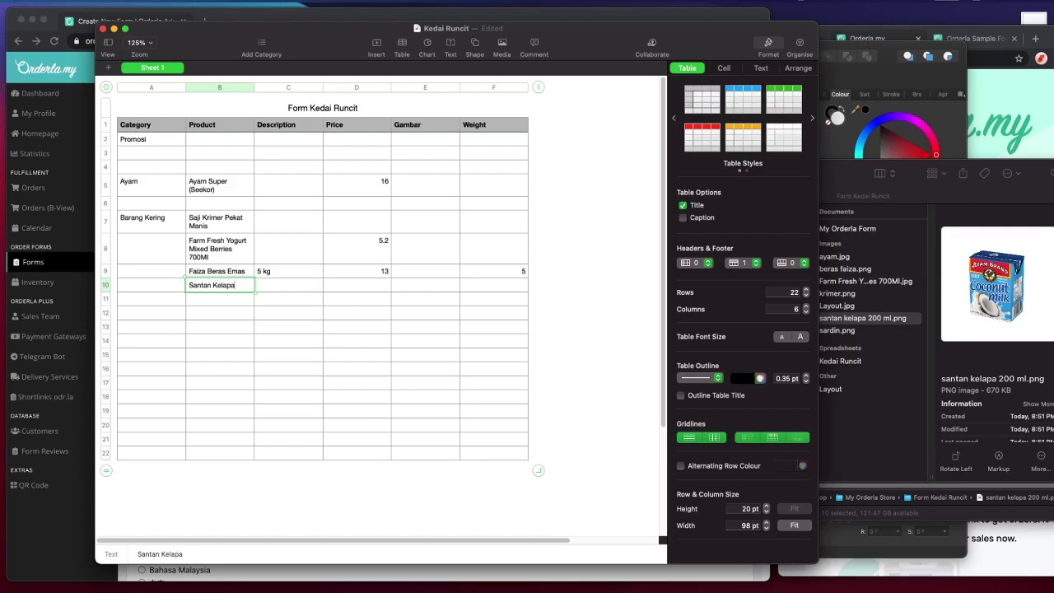
pyautogui.press('Return')
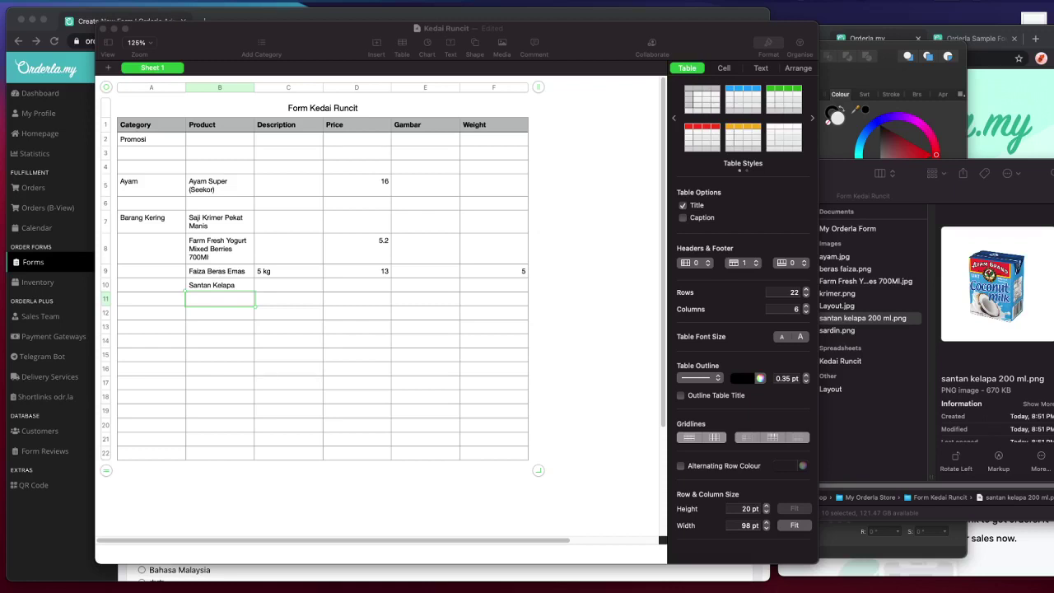
# - Widen the Category and Product columns so the category and product names fit
pyautogui.click(102, 222)
pyautogui.click(301, 285)
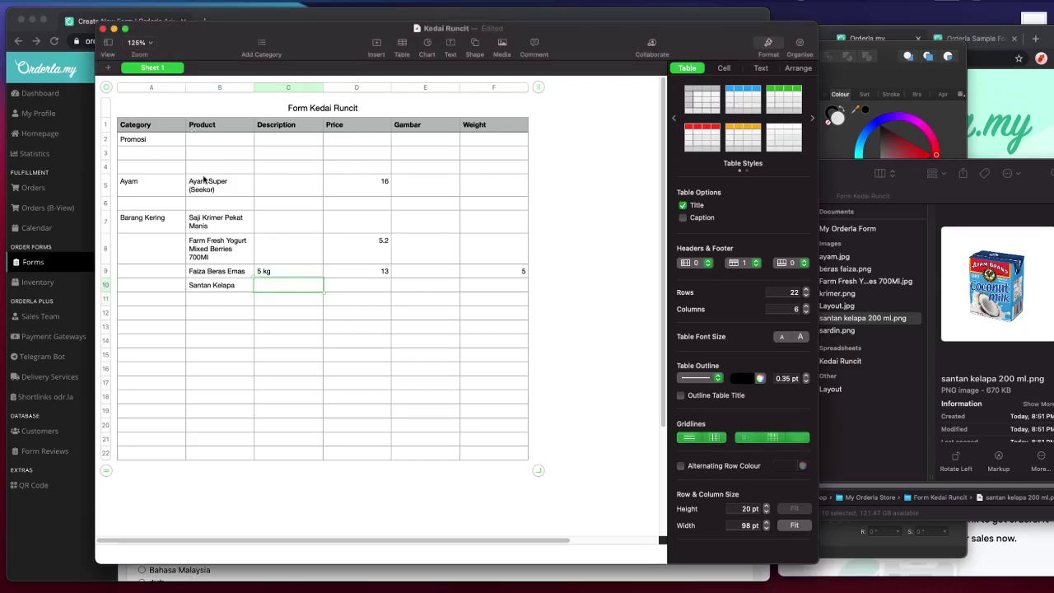
pyautogui.moveTo(186, 88); pyautogui.dragTo(227, 96)
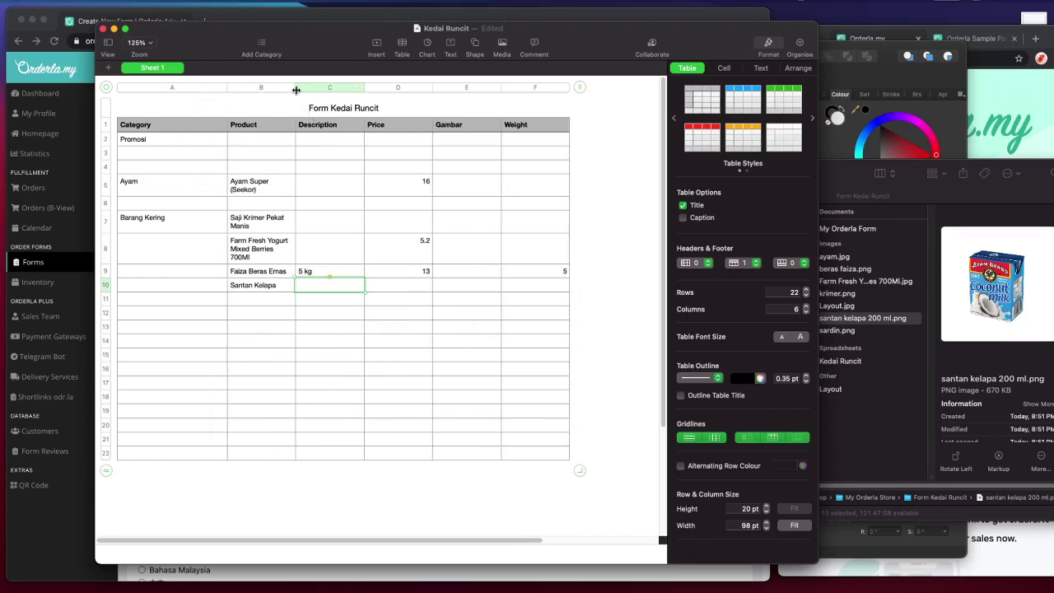
pyautogui.moveTo(296, 90); pyautogui.dragTo(316, 90)
pyautogui.click(255, 183)
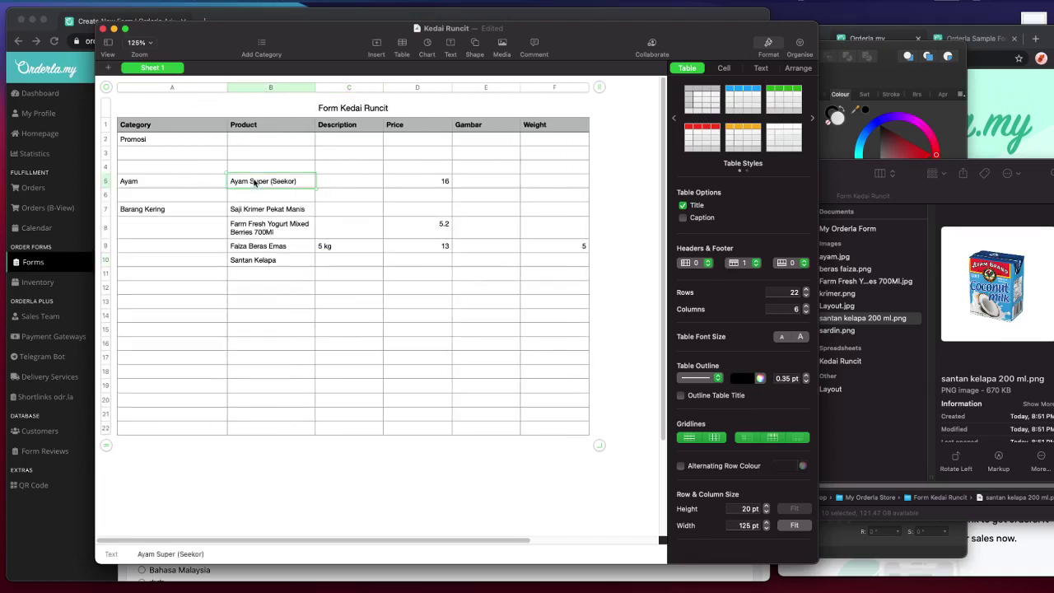
pyautogui.click(176, 182)
pyautogui.click(264, 260)
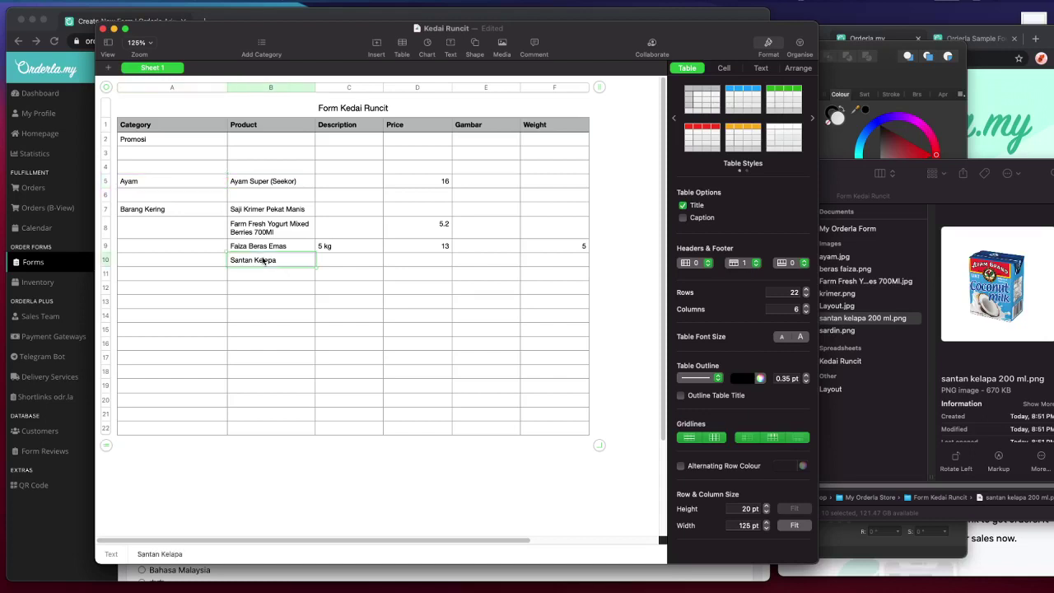
pyautogui.click(161, 209)
# - Enter the new category 'Makanan Ready-to-Cook' in cell A13
pyautogui.click(168, 320)
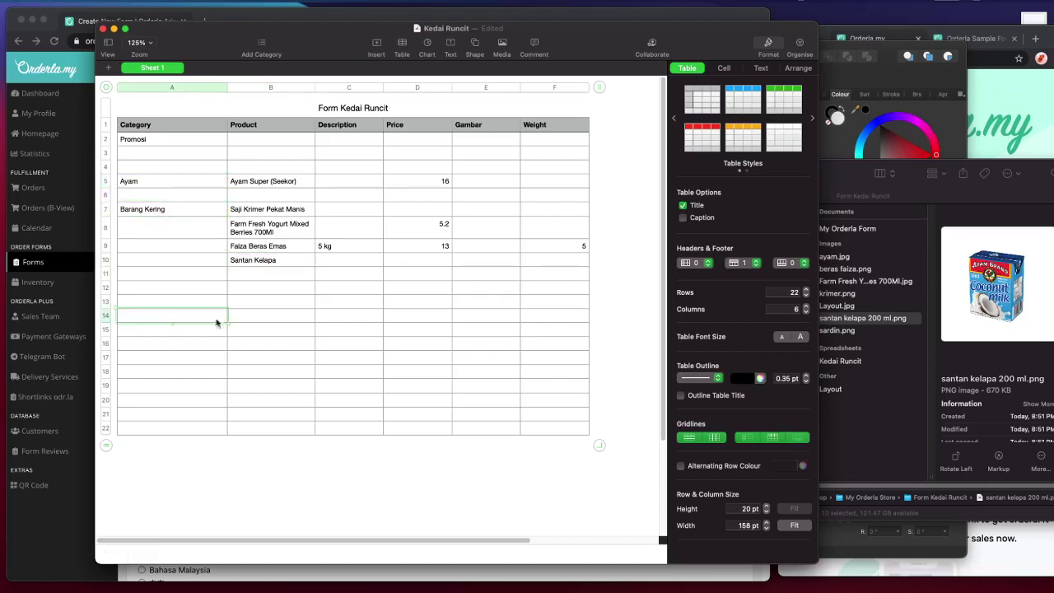
pyautogui.click(152, 303)
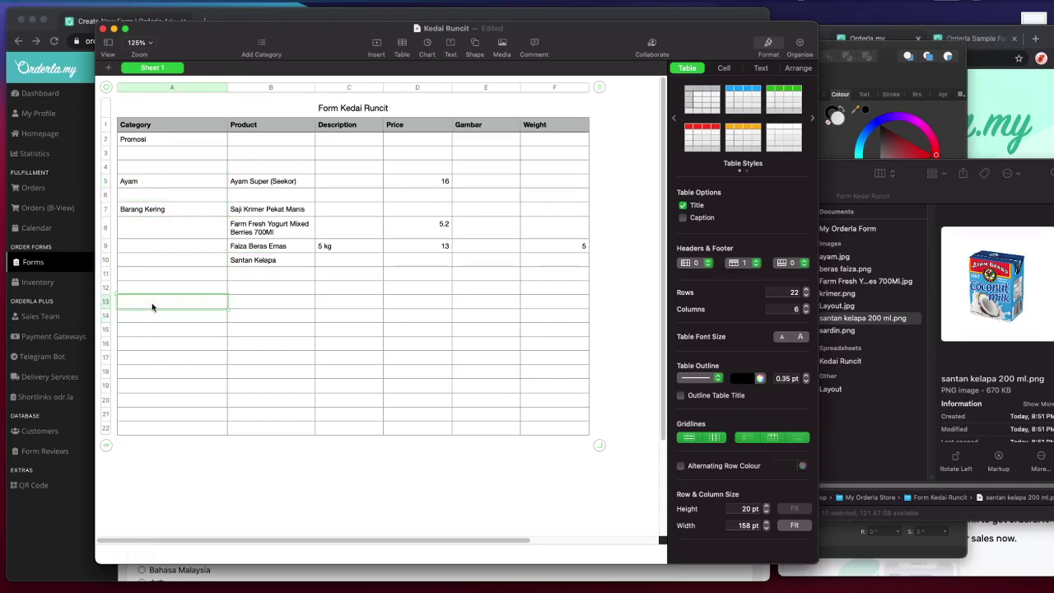
pyautogui.write('Makanan')
pyautogui.press('Tab')
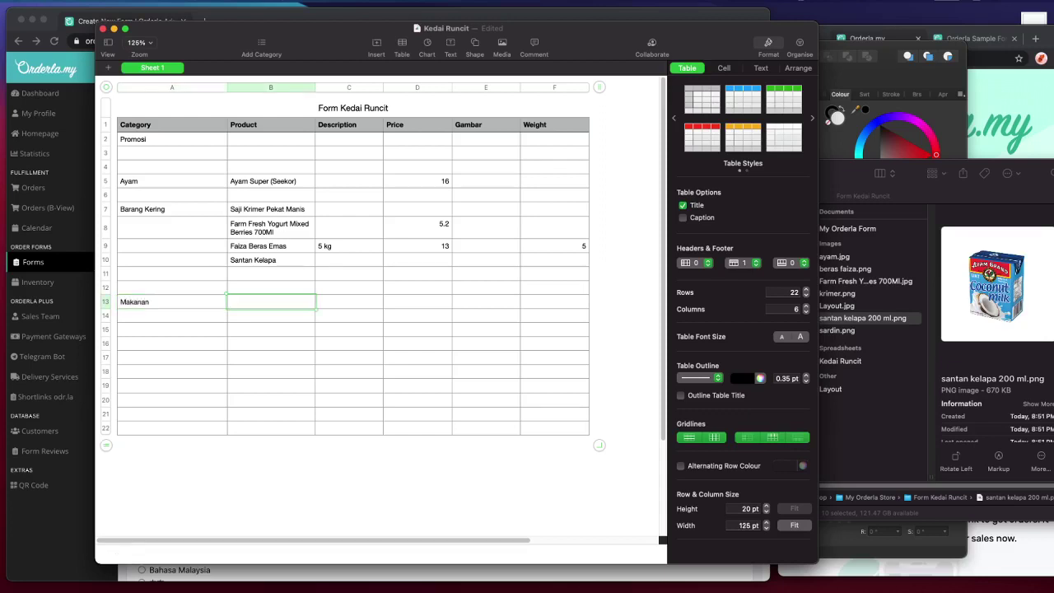
pyautogui.doubleClick(137, 306)
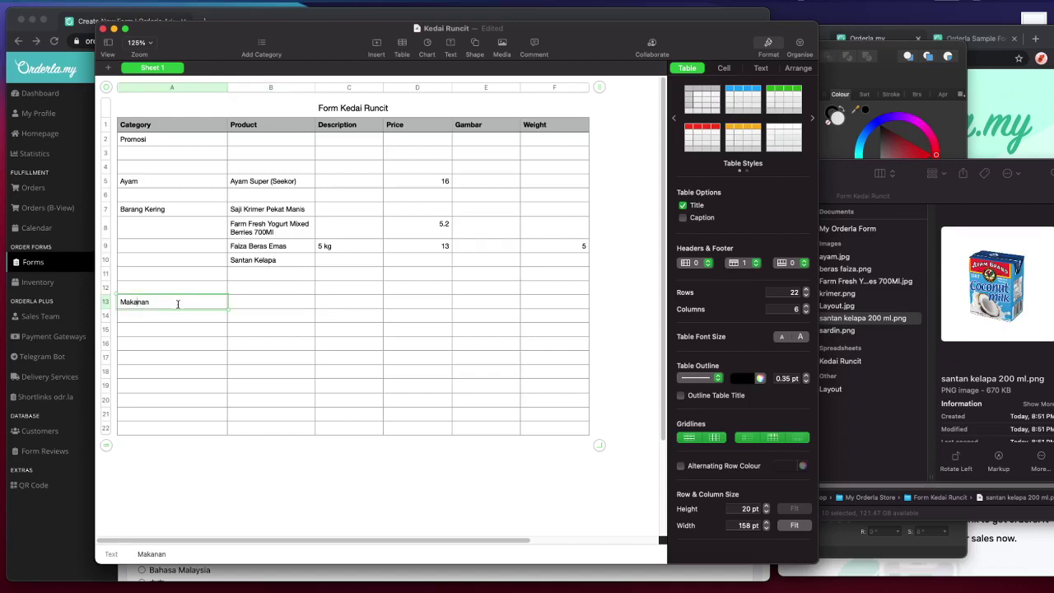
pyautogui.write('Ready-to-Cook')
pyautogui.press('Return')
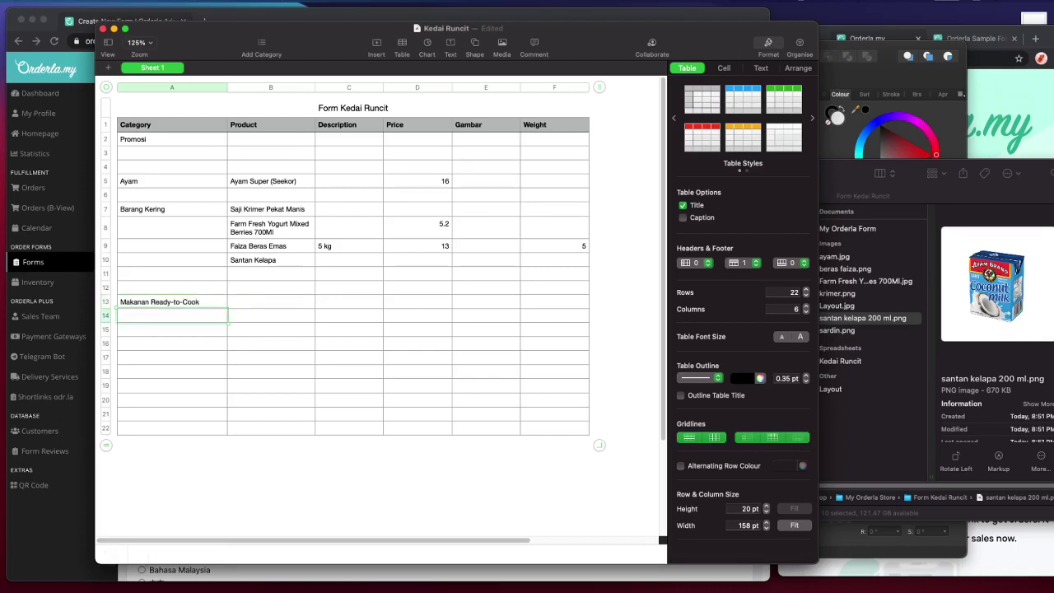
pyautogui.press('super+Tab')
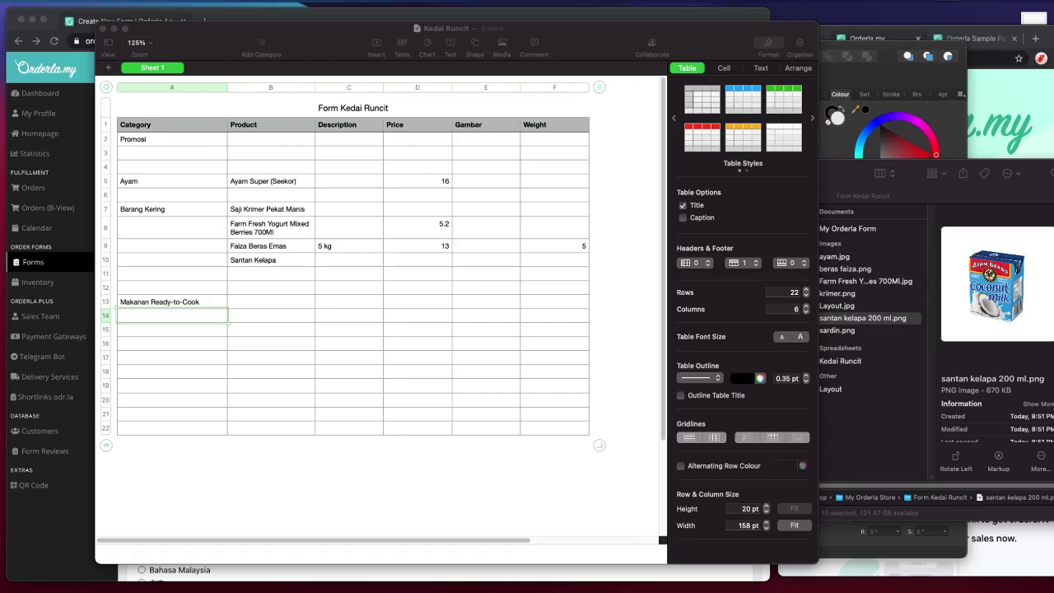
# - Copy the new product image's file name in Finder and paste it into Gambar cell E13
pyautogui.click(860, 434)
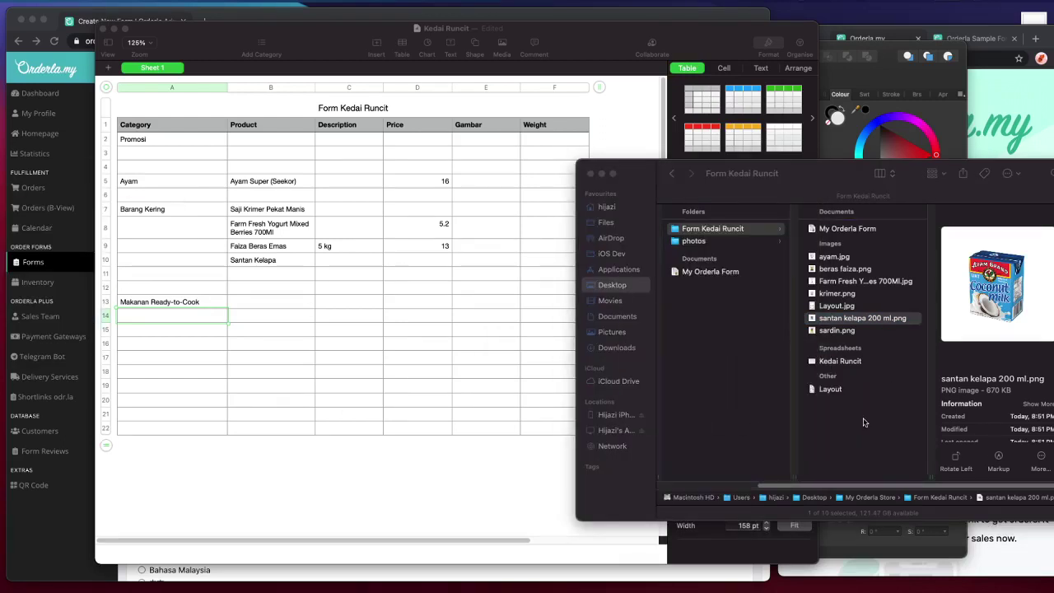
pyautogui.click(857, 262)
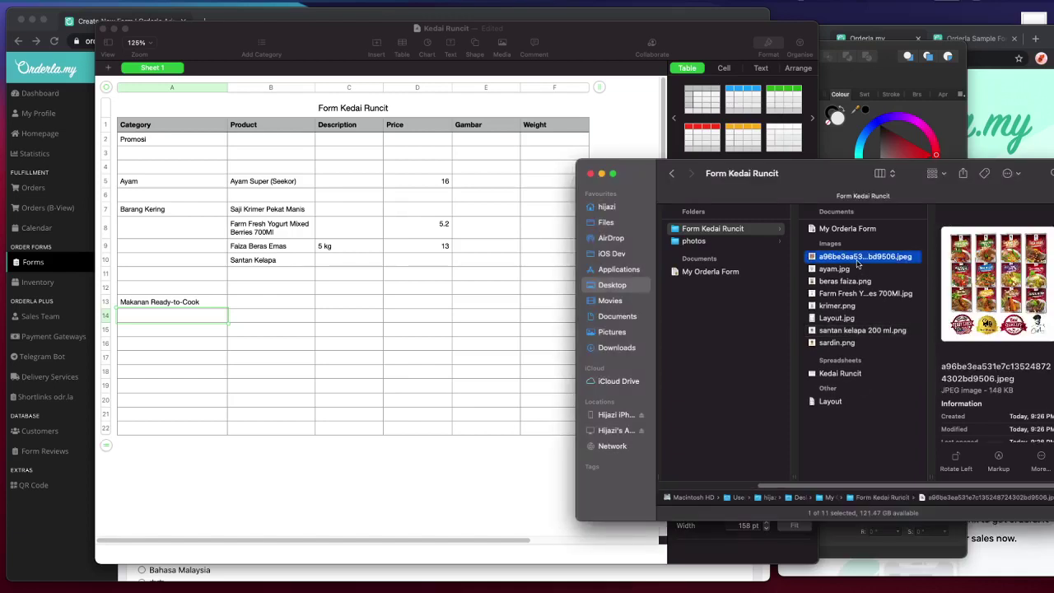
pyautogui.click(858, 261)
pyautogui.press('super+c')
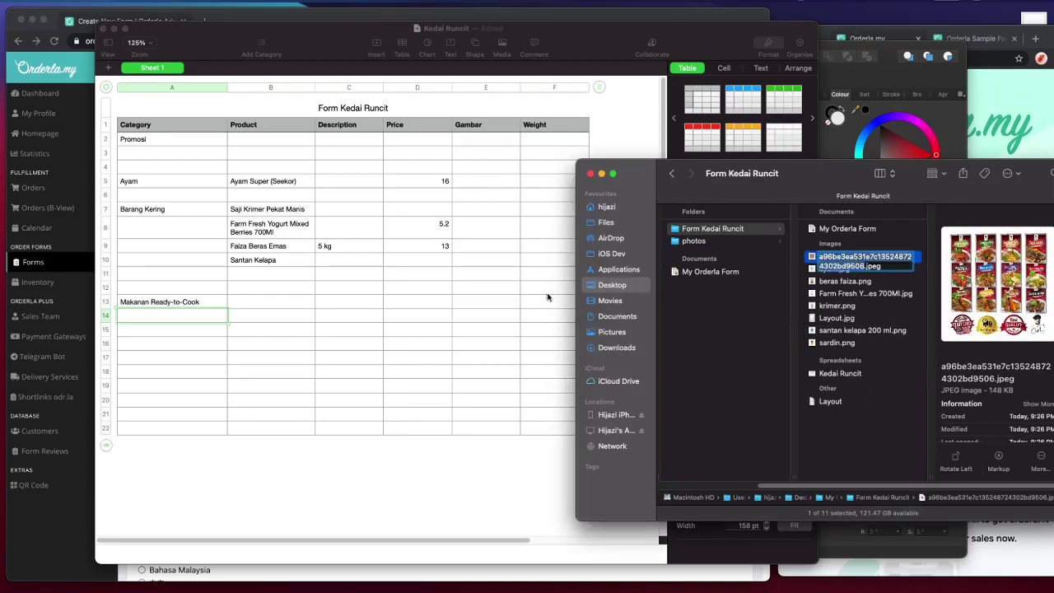
pyautogui.click(369, 343)
pyautogui.click(515, 288)
pyautogui.click(504, 305)
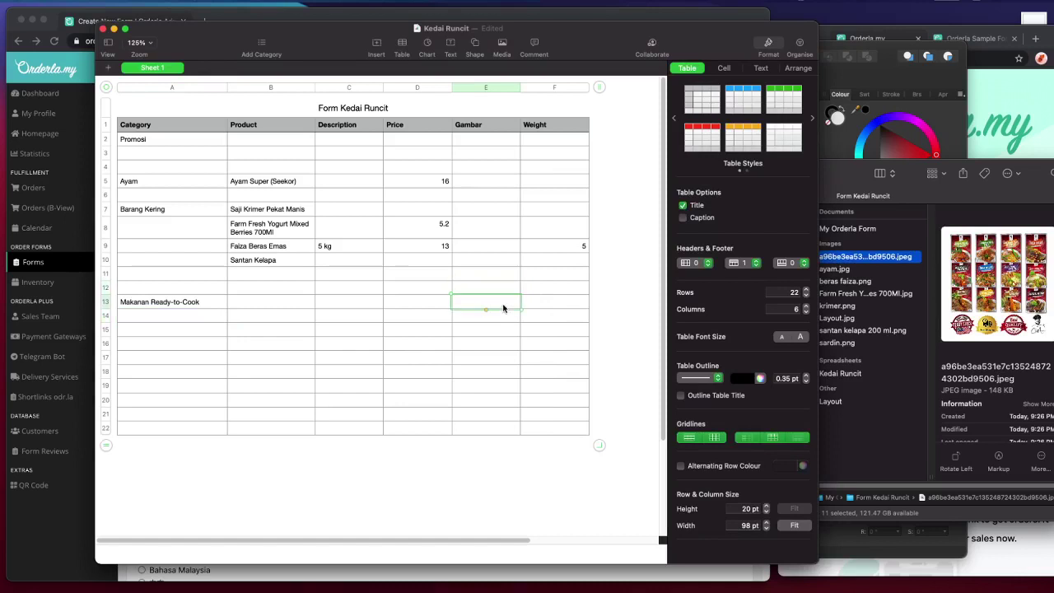
pyautogui.press('super+v')
pyautogui.click(435, 458)
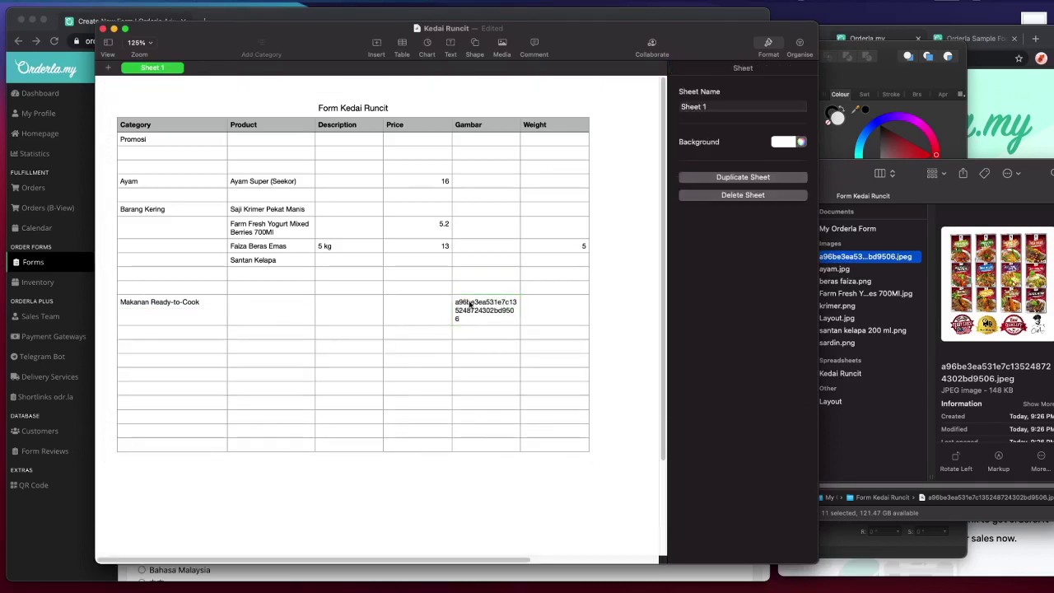
# - Paste the Family Box product name into B13 matching table style, narrowing Category and widening Product
pyautogui.press('super+Tab')
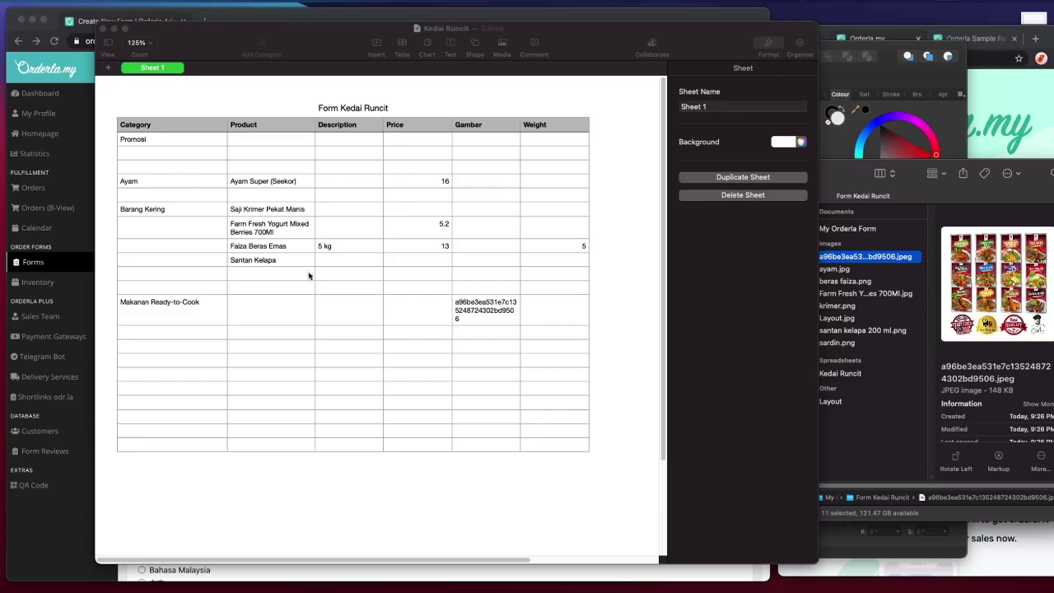
pyautogui.click(343, 322)
pyautogui.click(285, 313)
pyautogui.write('FAMILY BOX PES MASAKAN READY TO COOK CHEF AMER (5 PEK)')
pyautogui.press('super+z')
pyautogui.press('alt+shift+super+v')
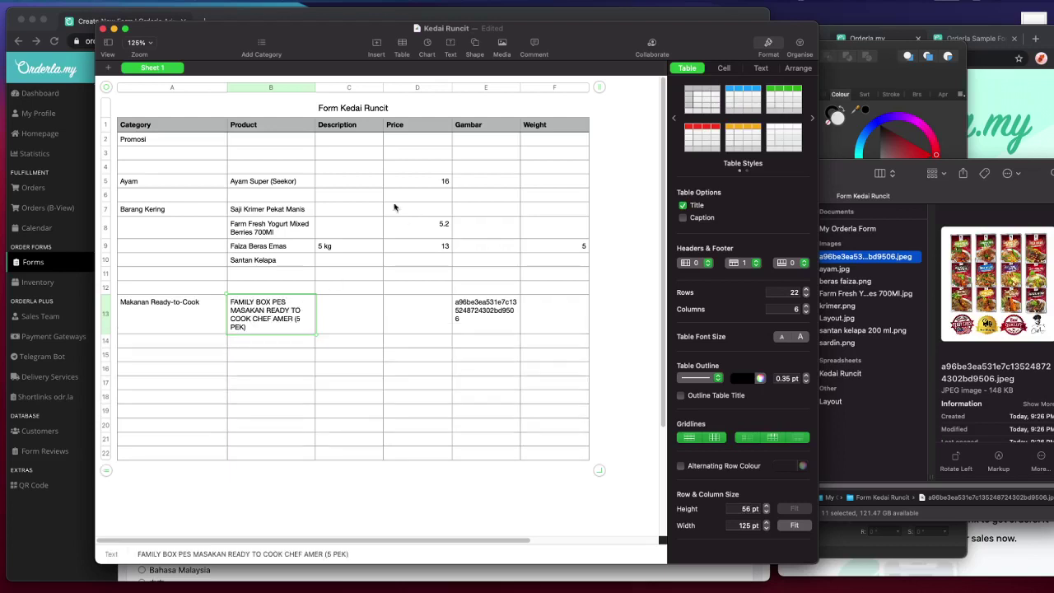
pyautogui.click(223, 88)
pyautogui.moveTo(227, 87); pyautogui.dragTo(219, 87)
pyautogui.moveTo(306, 87); pyautogui.dragTo(327, 87)
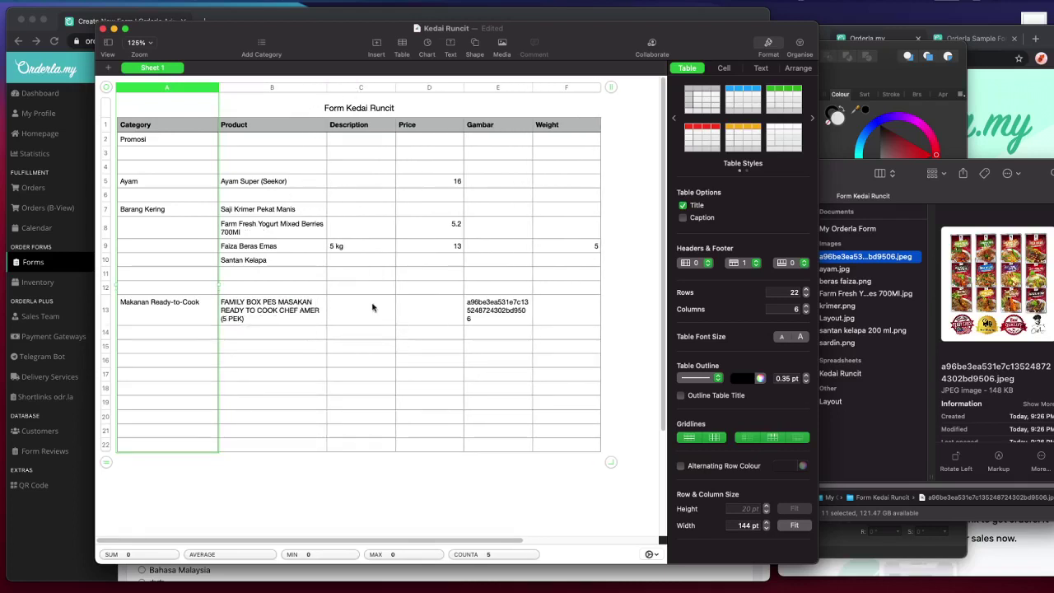
# - Enter price 50 in D13, paste the long description into C13 and widen Description to 220 pt
pyautogui.click(413, 302)
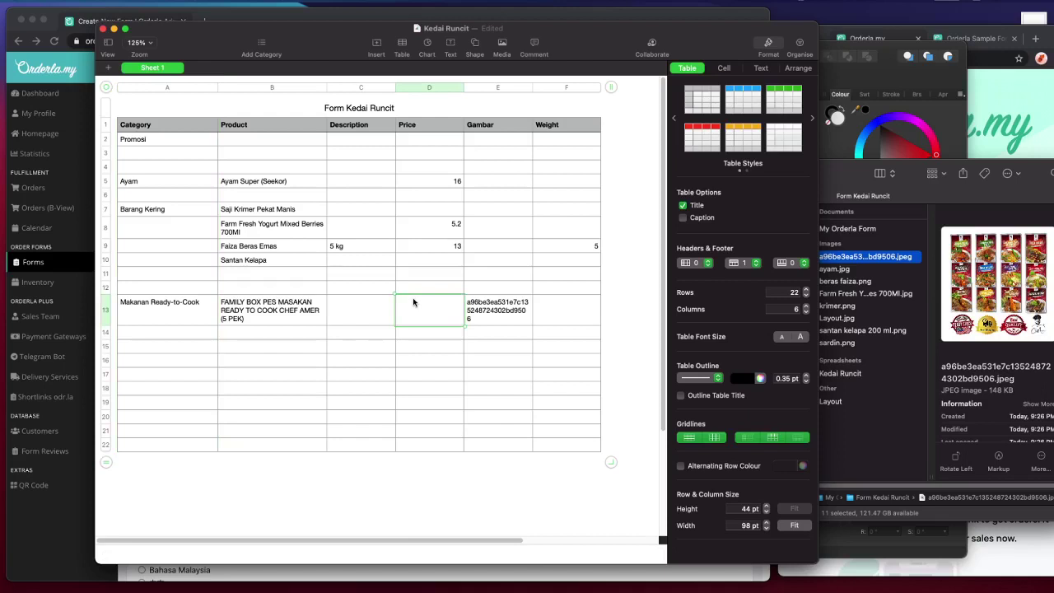
pyautogui.write('50')
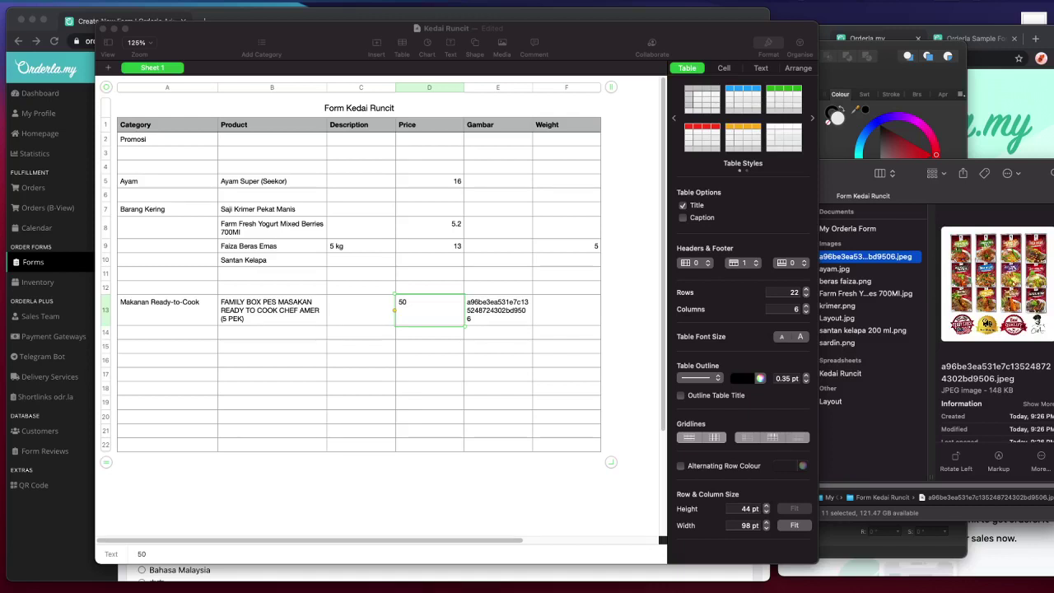
pyautogui.doubleClick(350, 307)
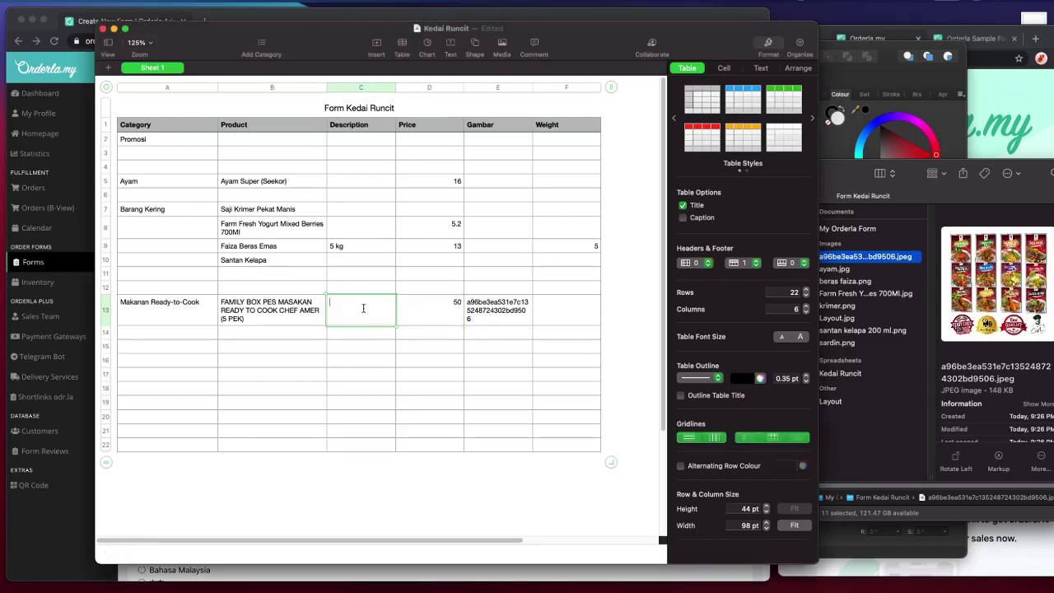
pyautogui.press('super+v')
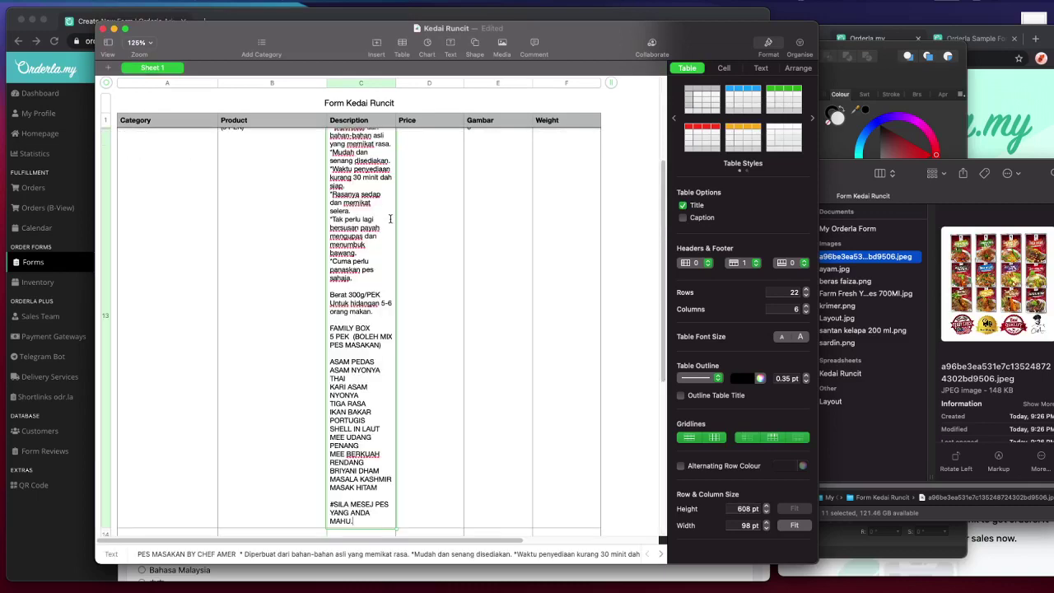
pyautogui.moveTo(396, 82); pyautogui.dragTo(481, 83)
pyautogui.scroll(10, 597, 195)
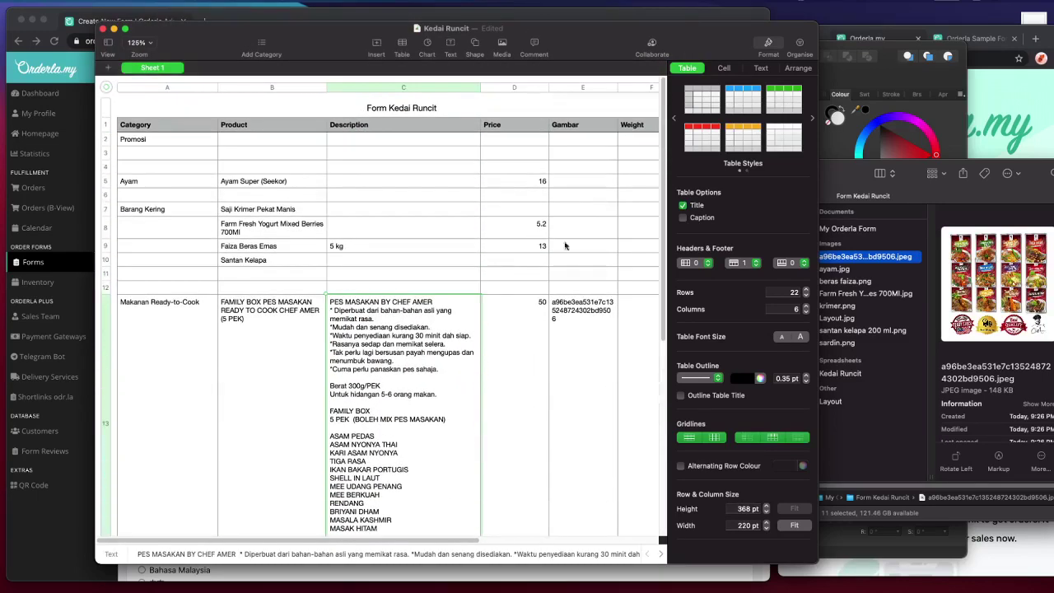
pyautogui.click(514, 327)
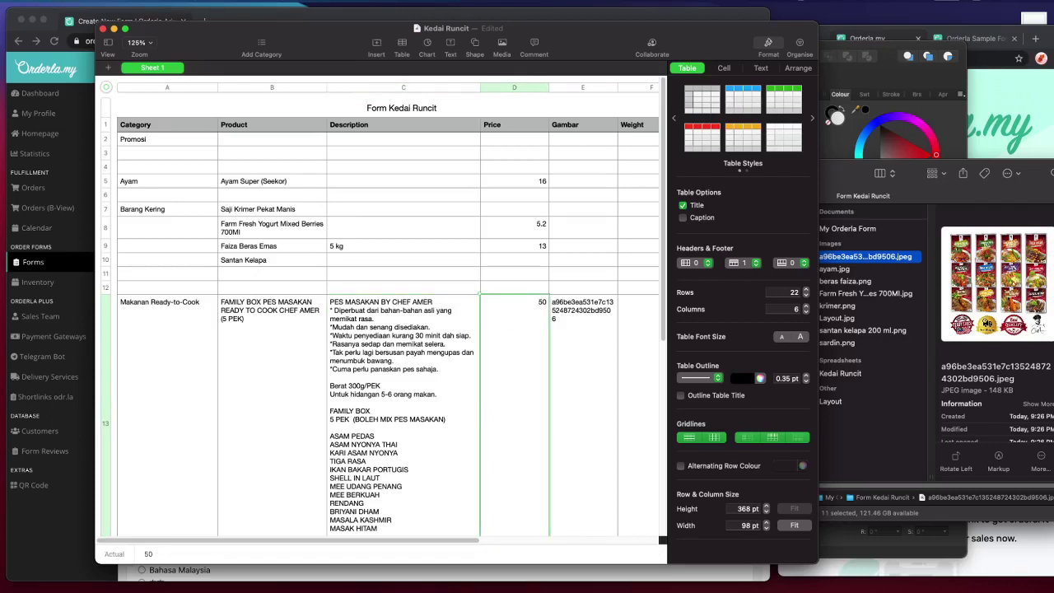
pyautogui.click(531, 127)
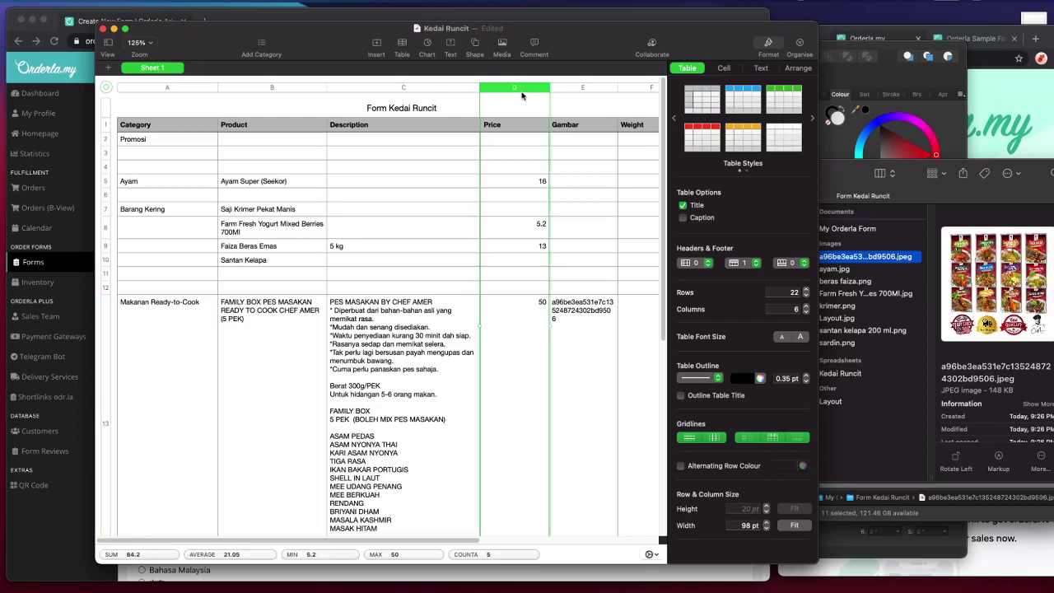
# - Insert a new column after Price titled Promo Price
pyautogui.rightClick(522, 93)
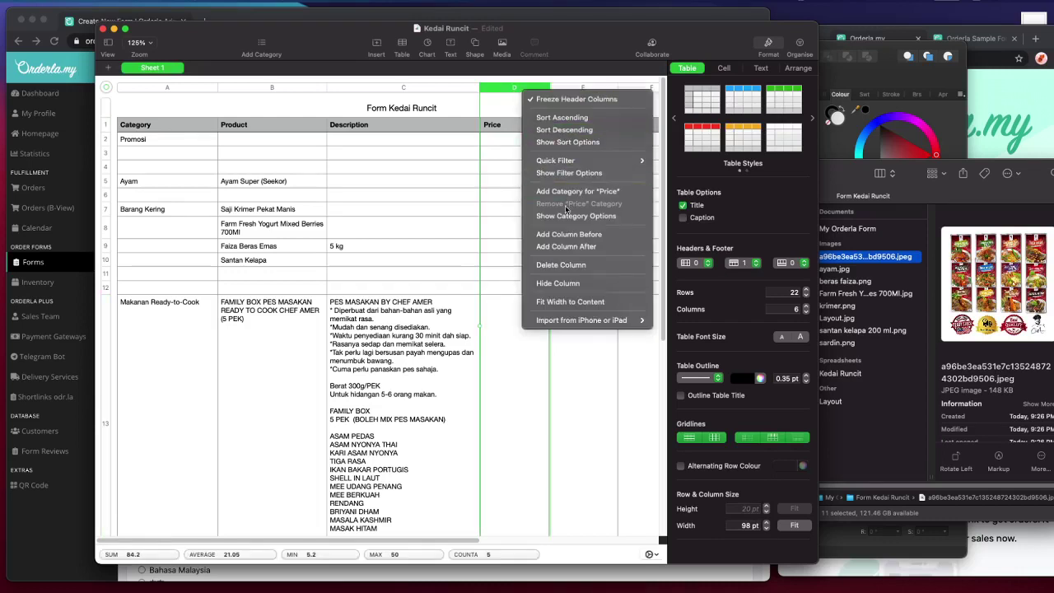
pyautogui.click(577, 246)
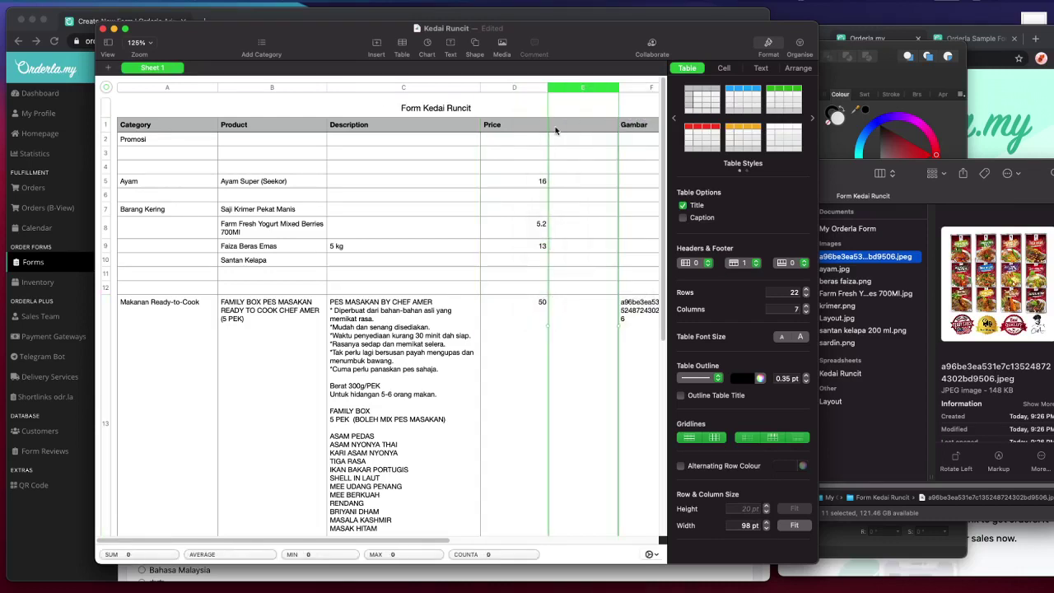
pyautogui.click(555, 130)
pyautogui.write('Promo Price')
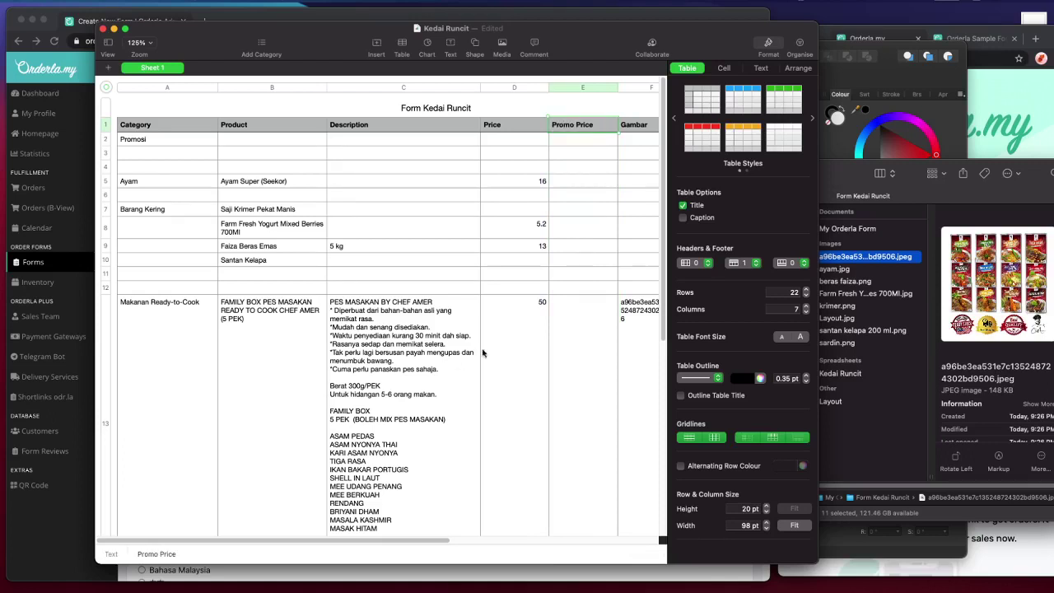
# - Set the Family Box price to 60 with a promo price of 50
pyautogui.click(497, 346)
pyautogui.write('60')
pyautogui.press('Tab')
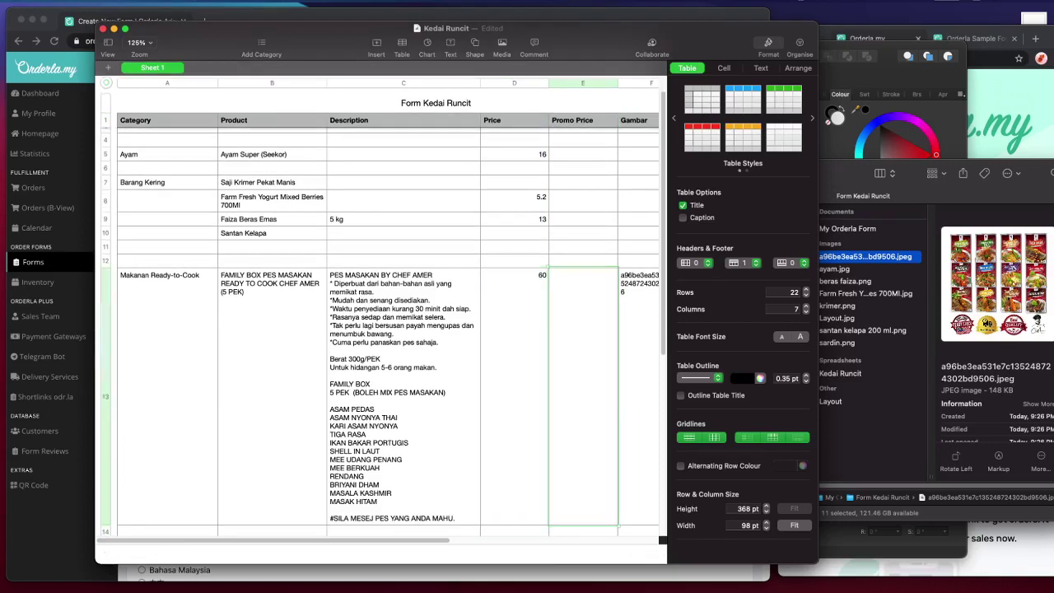
pyautogui.write('50')
pyautogui.click(574, 204)
# - Insert a column after Weight titled 'Stock / Limit'
pyautogui.hscroll(2, 625, 331)
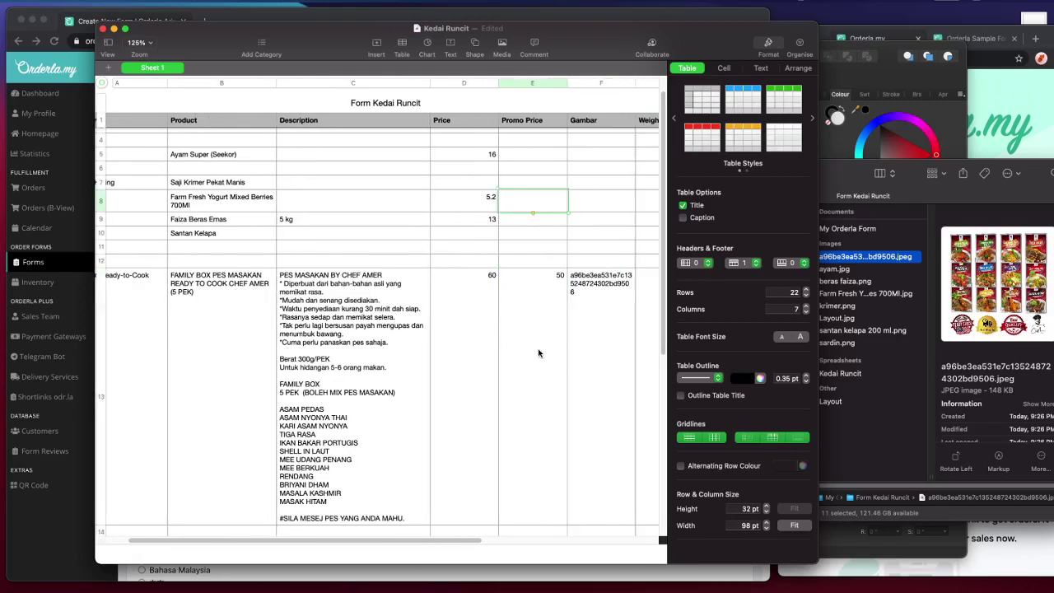
pyautogui.hscroll(2, 539, 354)
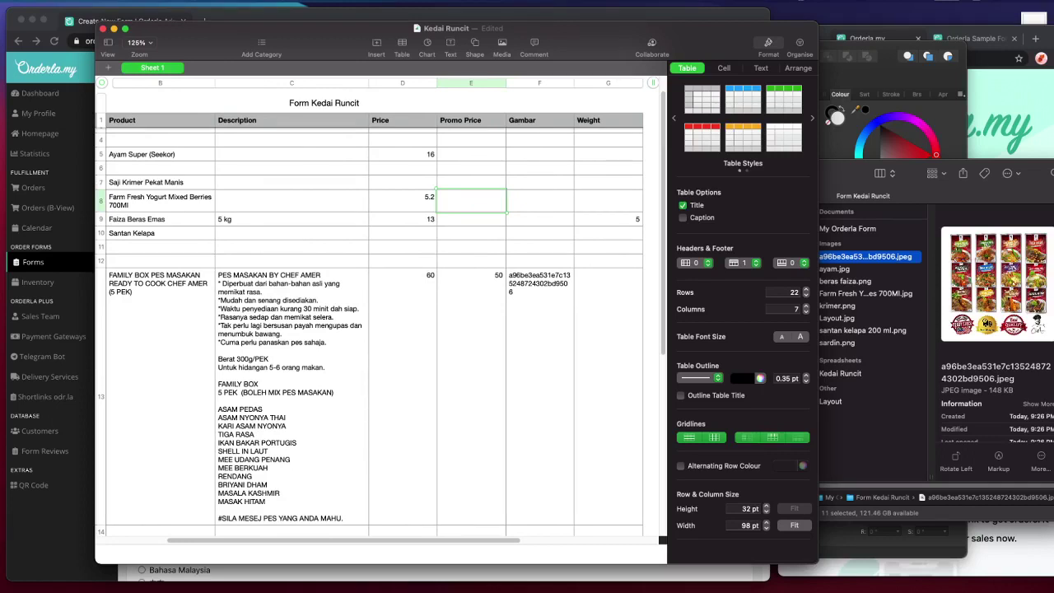
pyautogui.click(330, 270)
pyautogui.scroll(2, 577, 157)
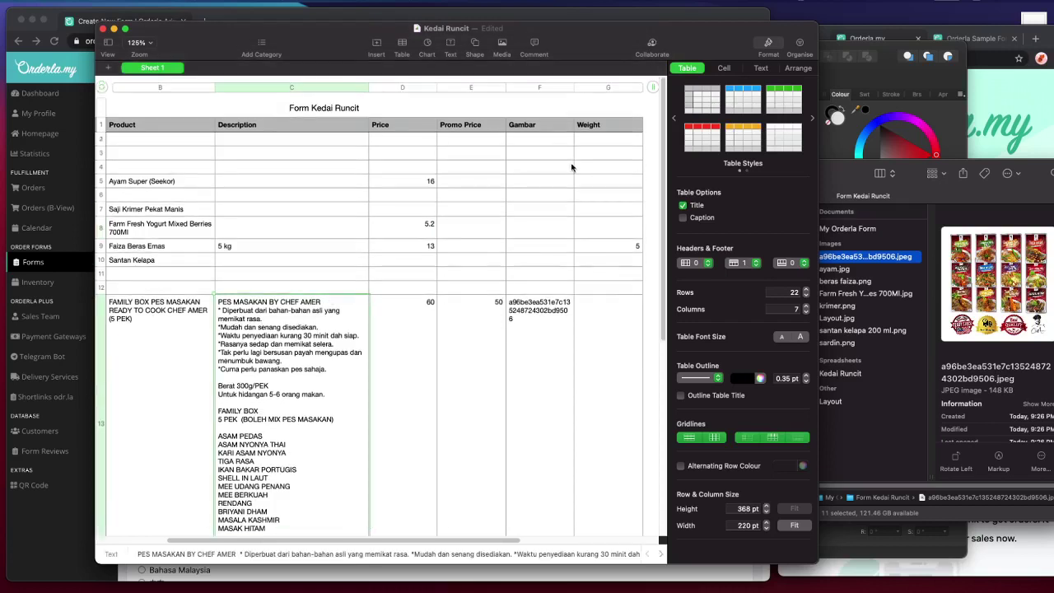
pyautogui.click(611, 87)
pyautogui.click(611, 87)
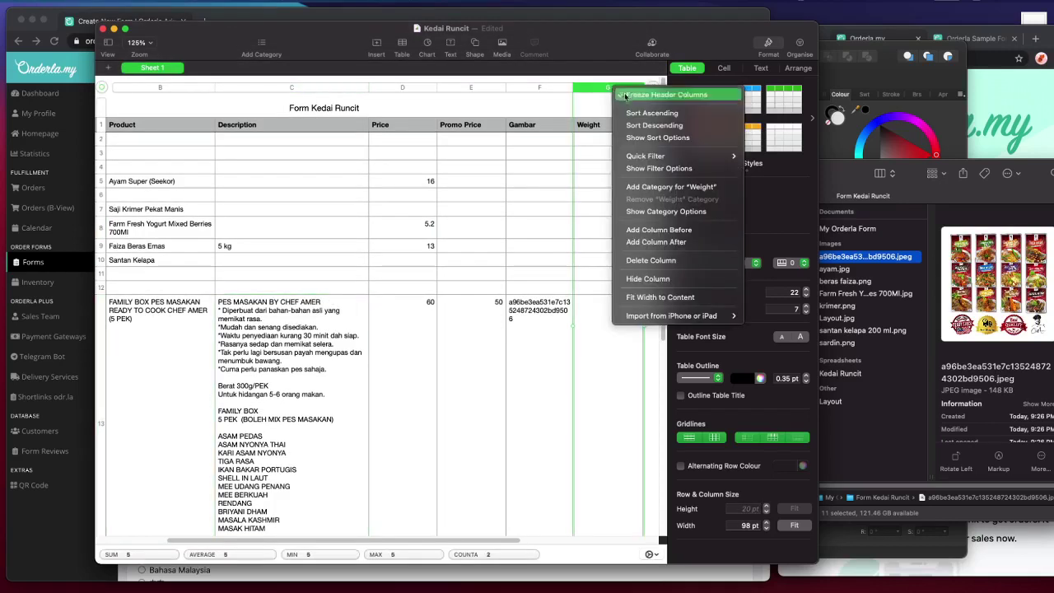
pyautogui.click(655, 240)
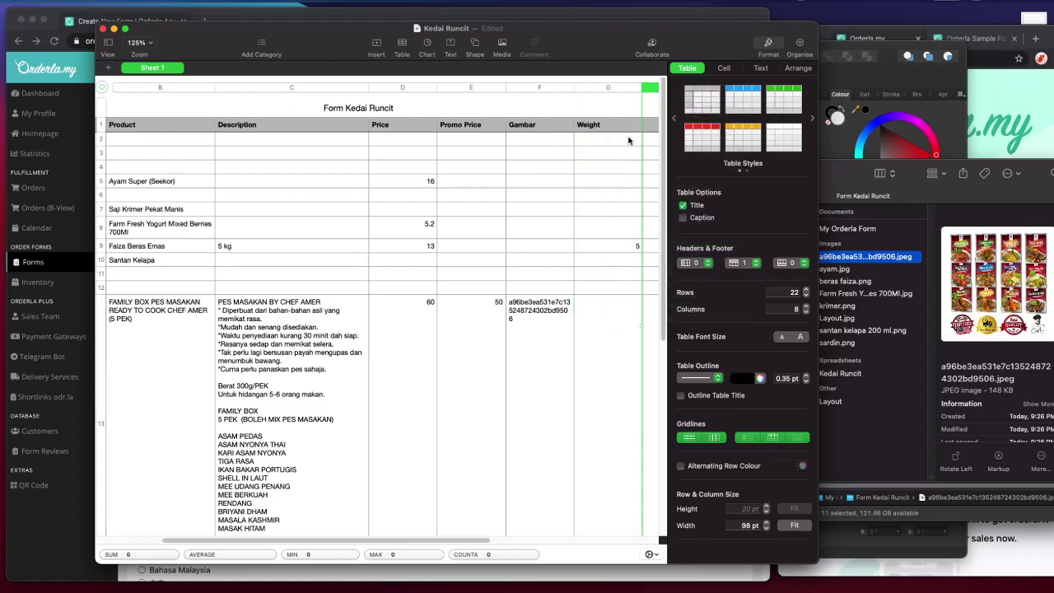
pyautogui.hscroll(2, 627, 140)
pyautogui.doubleClick(627, 129)
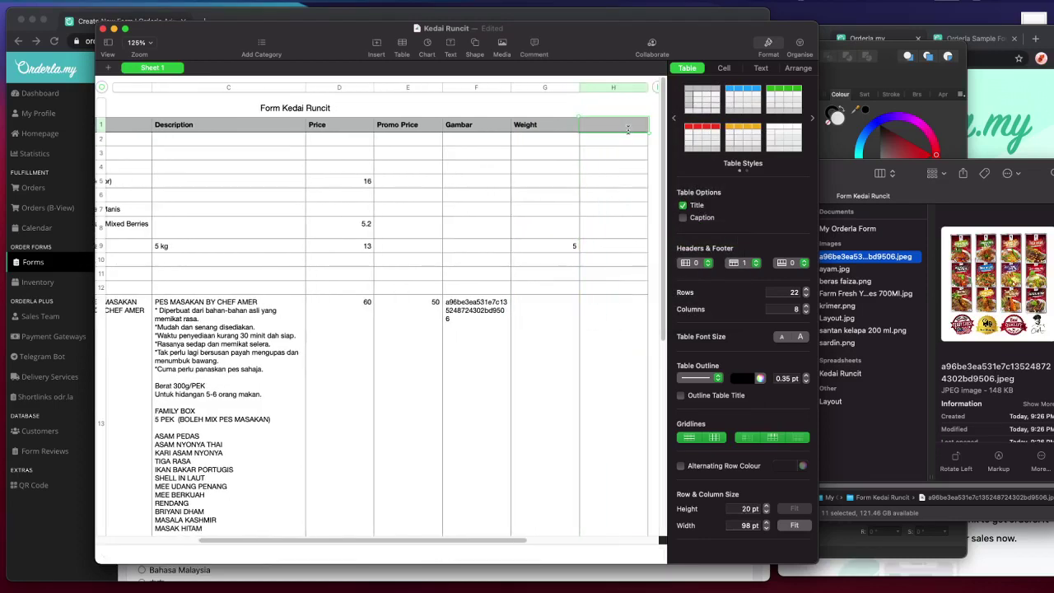
pyautogui.write('Stock / Limit')
# - Select the Family Box row's Stock / Limit, category and product cells
pyautogui.click(581, 340)
pyautogui.hscroll(-8, 581, 340)
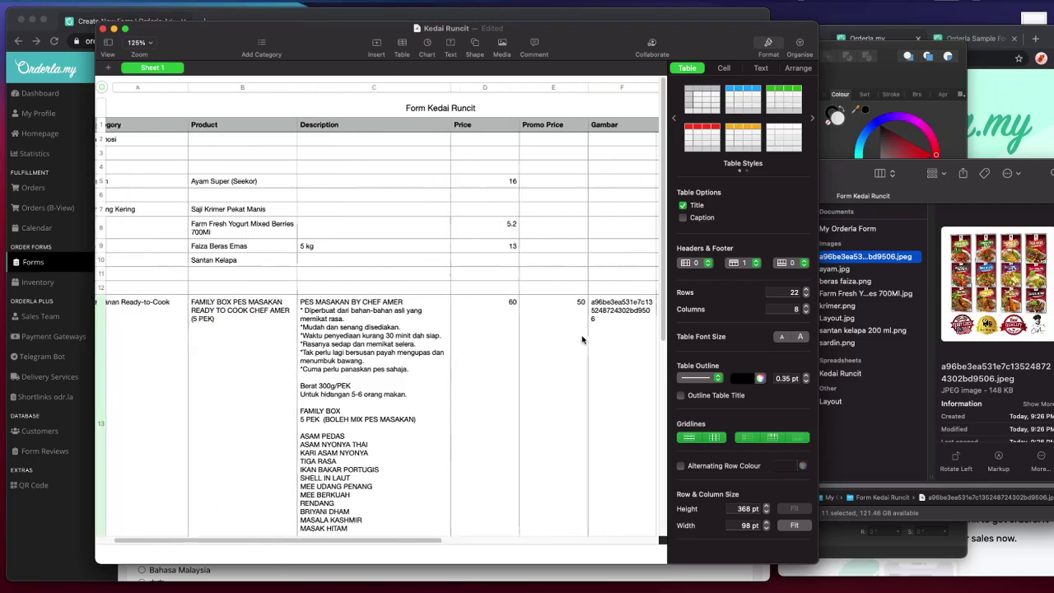
pyautogui.click(183, 375)
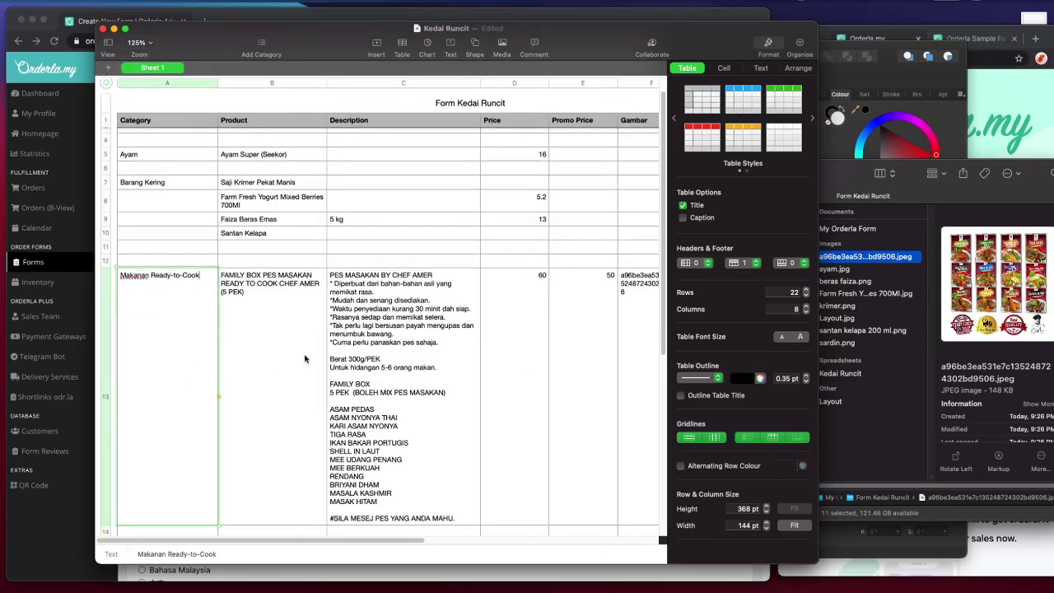
pyautogui.click(226, 290)
pyautogui.scroll(2, 243, 244)
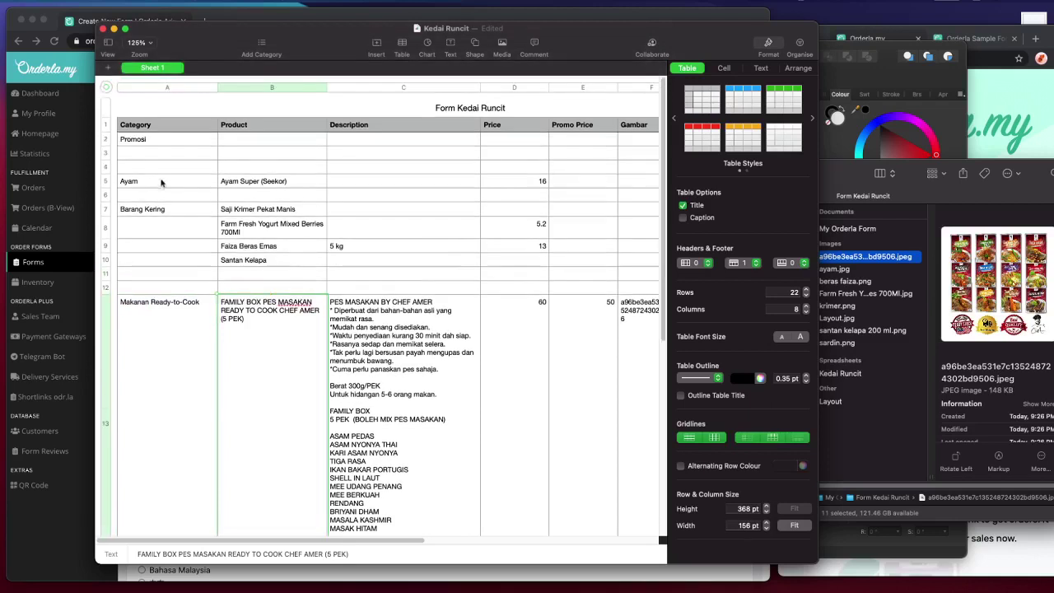
pyautogui.click(213, 335)
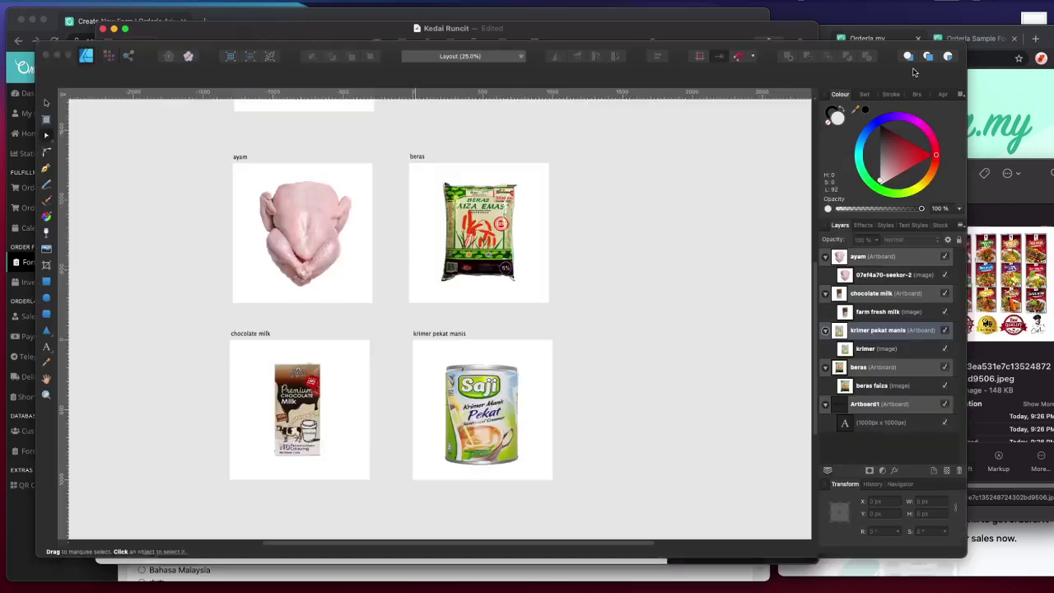
# - Save and close the Layout design document in Affinity Designer
pyautogui.click(912, 71)
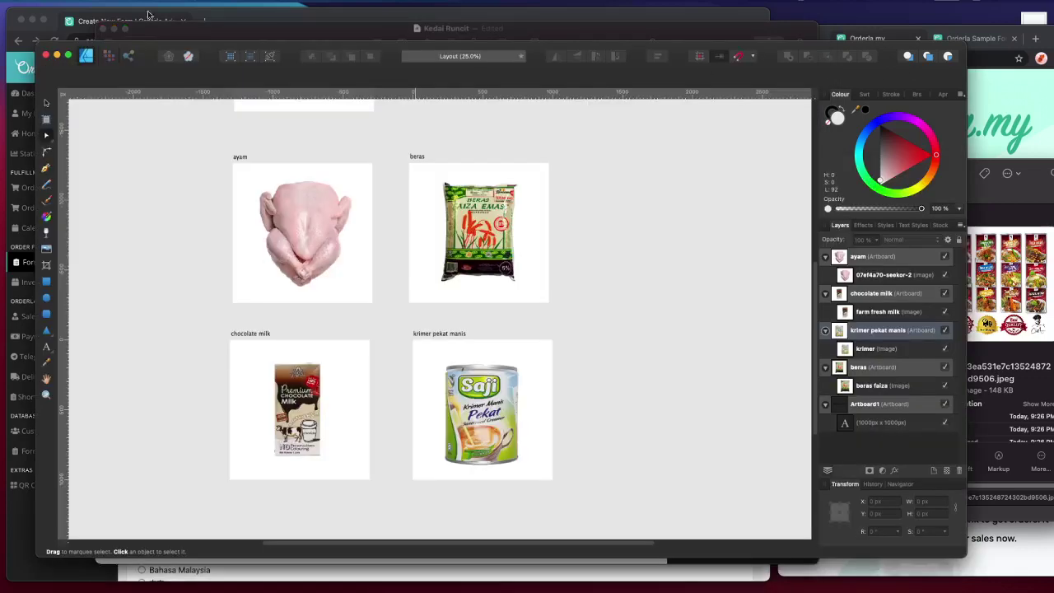
pyautogui.click(46, 54)
pyautogui.click(502, 213)
# - Compare the ayam.jpg and long-named jpeg product images in the Finder folder
pyautogui.click(1010, 192)
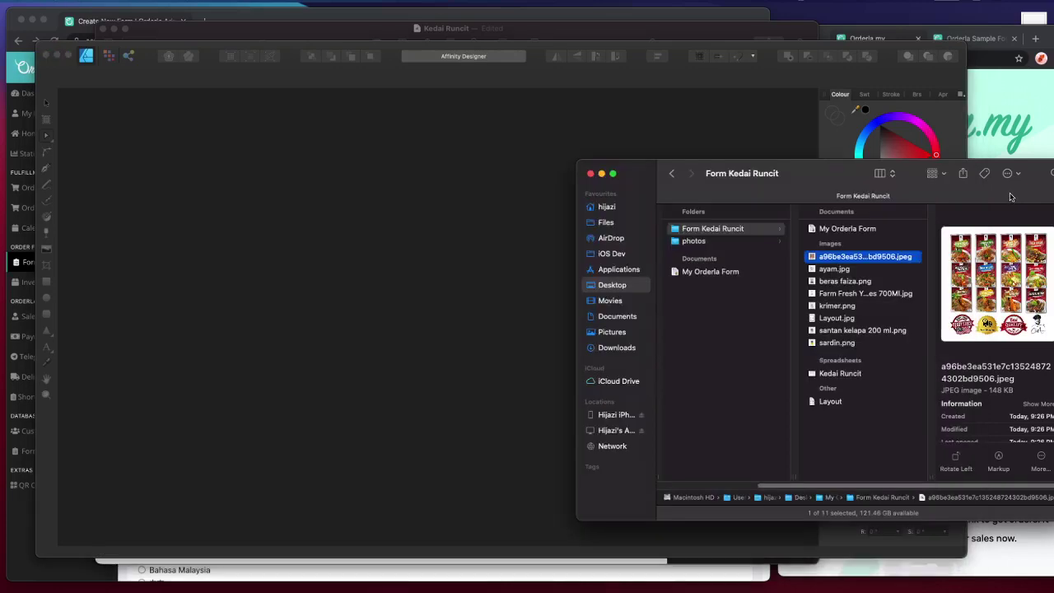
pyautogui.click(859, 265)
pyautogui.click(859, 257)
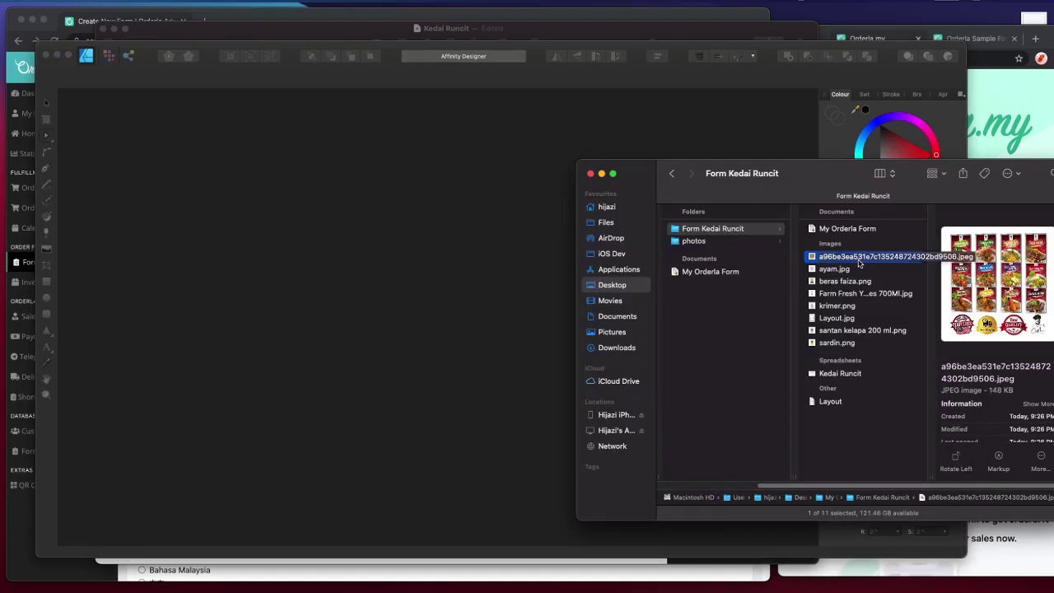
pyautogui.click(854, 270)
pyautogui.click(851, 260)
pyautogui.scroll(-2, 990, 403)
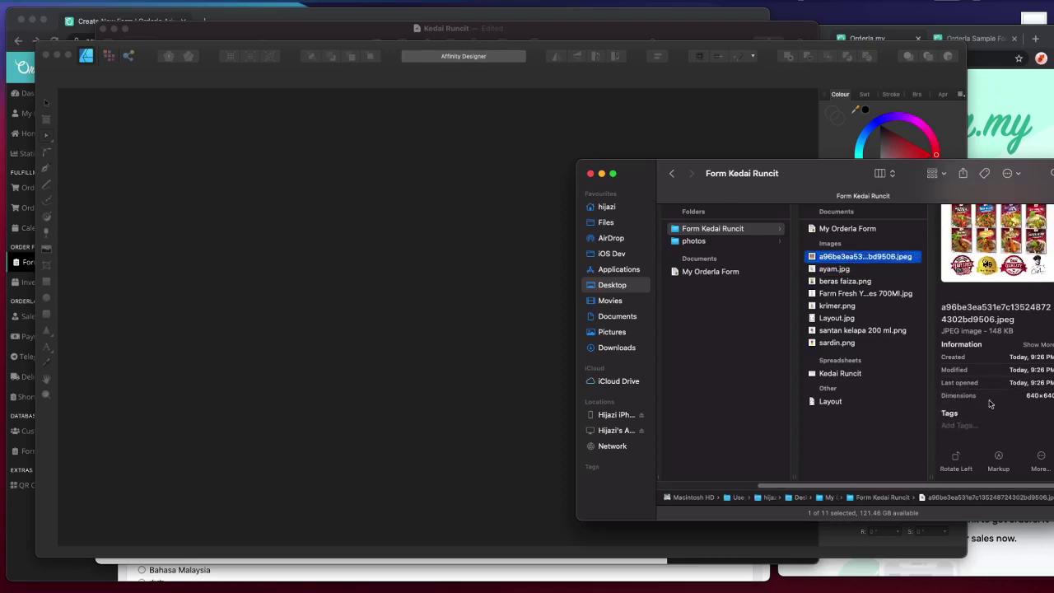
# - Quit Affinity Designer and move the Kedai Runcit spreadsheet to the right
pyautogui.moveTo(802, 265); pyautogui.dragTo(557, 226)
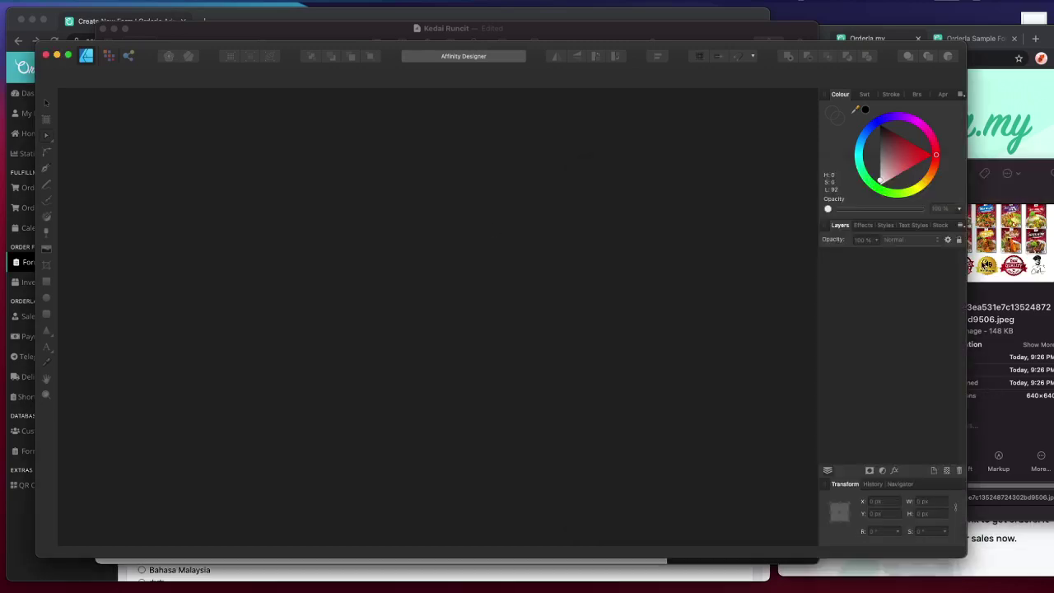
pyautogui.click(46, 55)
pyautogui.moveTo(206, 37); pyautogui.dragTo(441, 38)
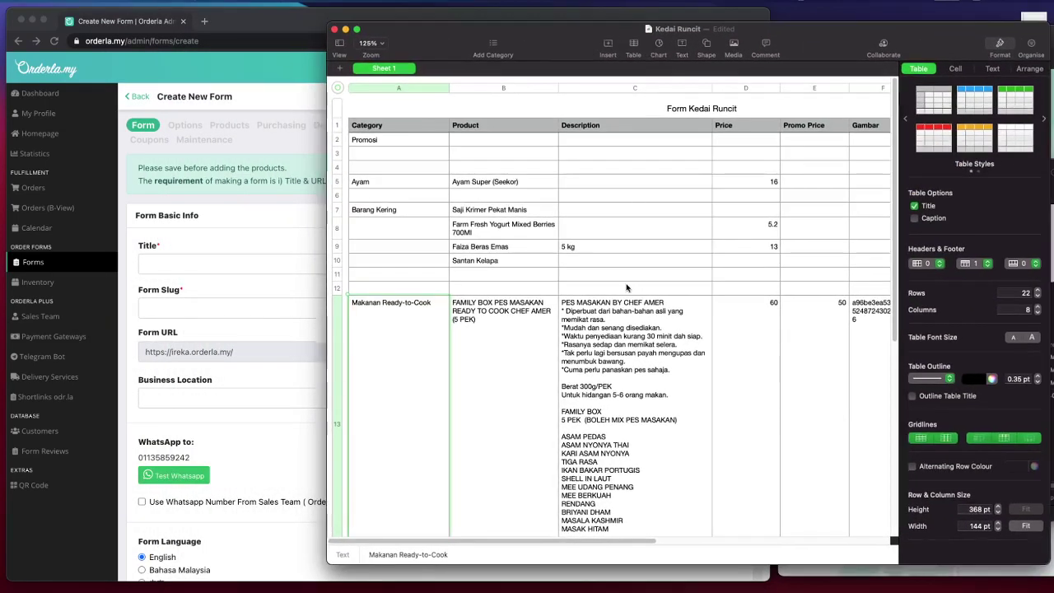
# - Copy the table title from Numbers and paste it as form title 'Form Kedai Runcit'
pyautogui.click(297, 270)
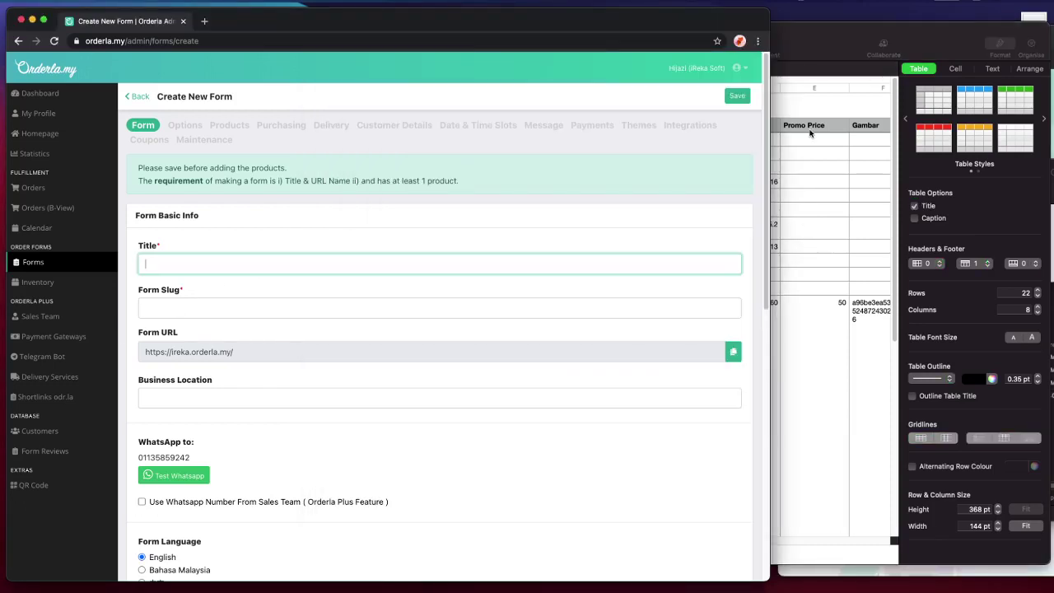
pyautogui.click(326, 250)
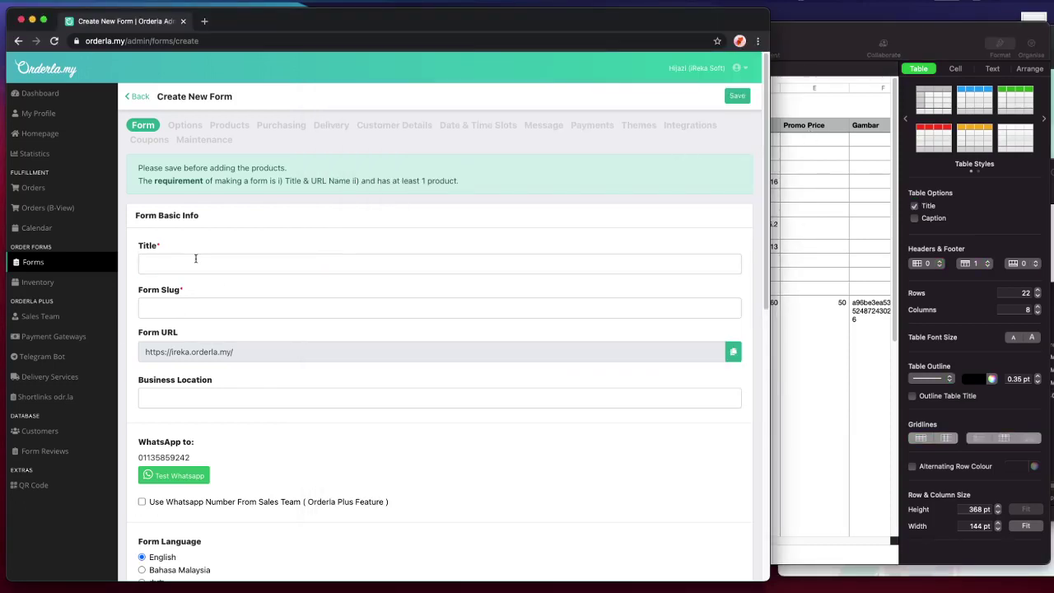
pyautogui.click(863, 202)
pyautogui.click(690, 107)
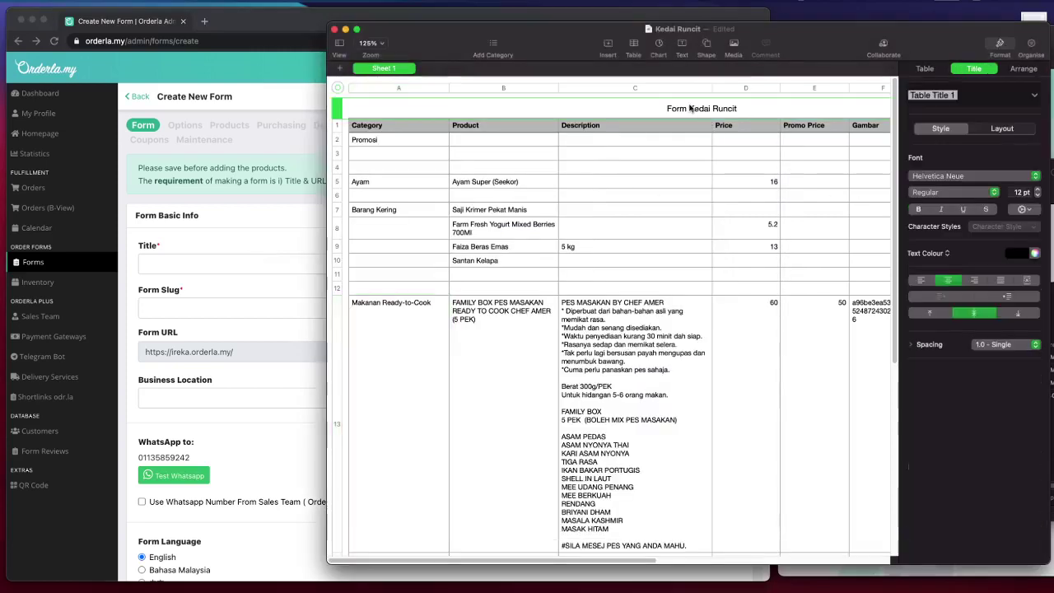
pyautogui.tripleClick(690, 107)
pyautogui.press('super+c')
pyautogui.click(188, 264)
pyautogui.press('super+v')
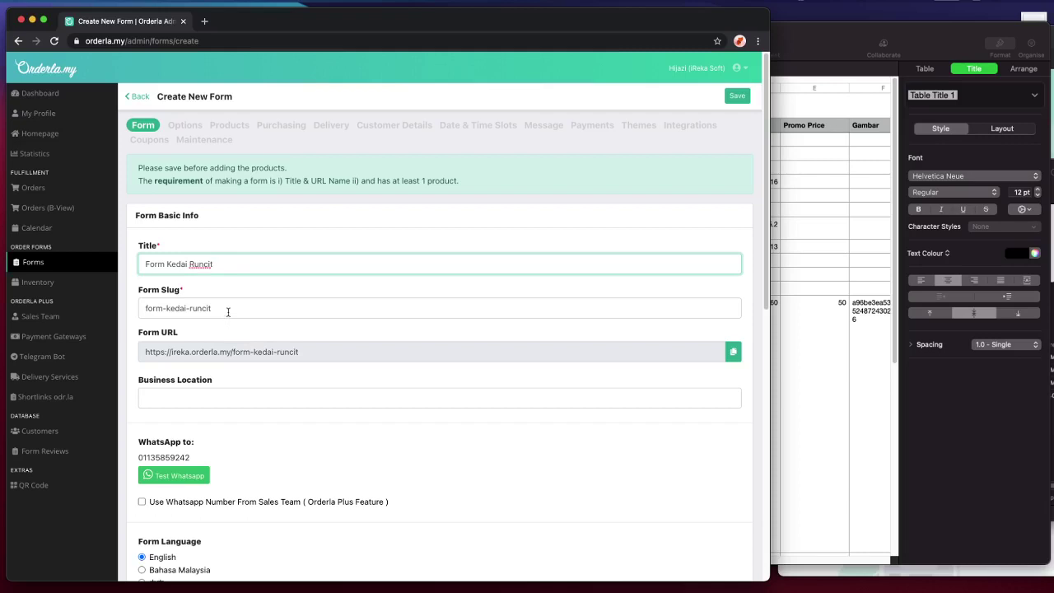
# - Remove the 'form-' prefix so the slug reads kedai-runcit
pyautogui.moveTo(228, 308); pyautogui.dragTo(126, 304)
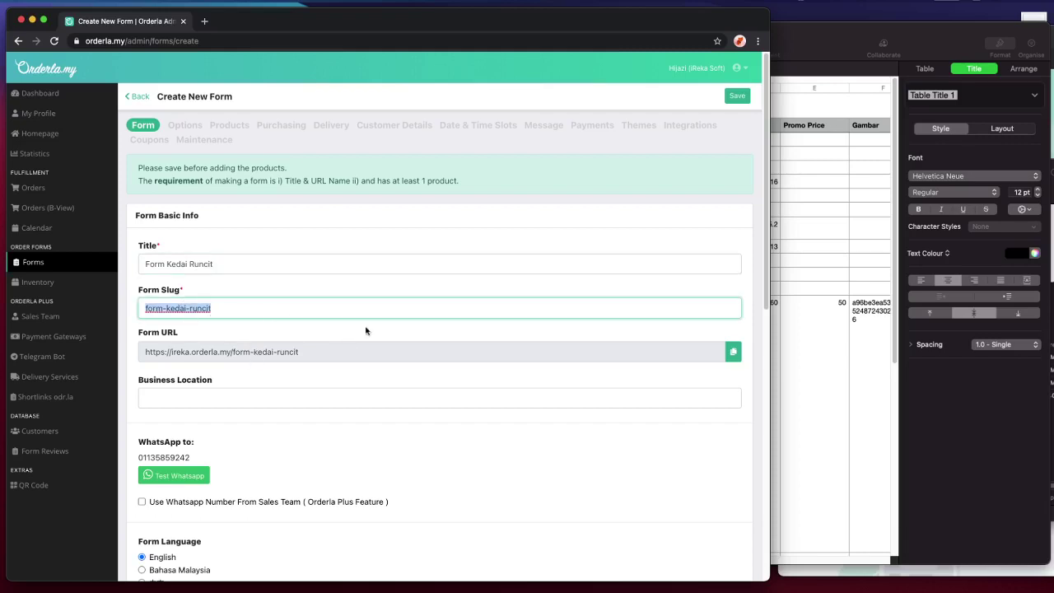
pyautogui.press('Left')
pyautogui.press('Delete')
pyautogui.press('Delete')
pyautogui.press('Delete')
pyautogui.press('Delete')
pyautogui.press('Delete')
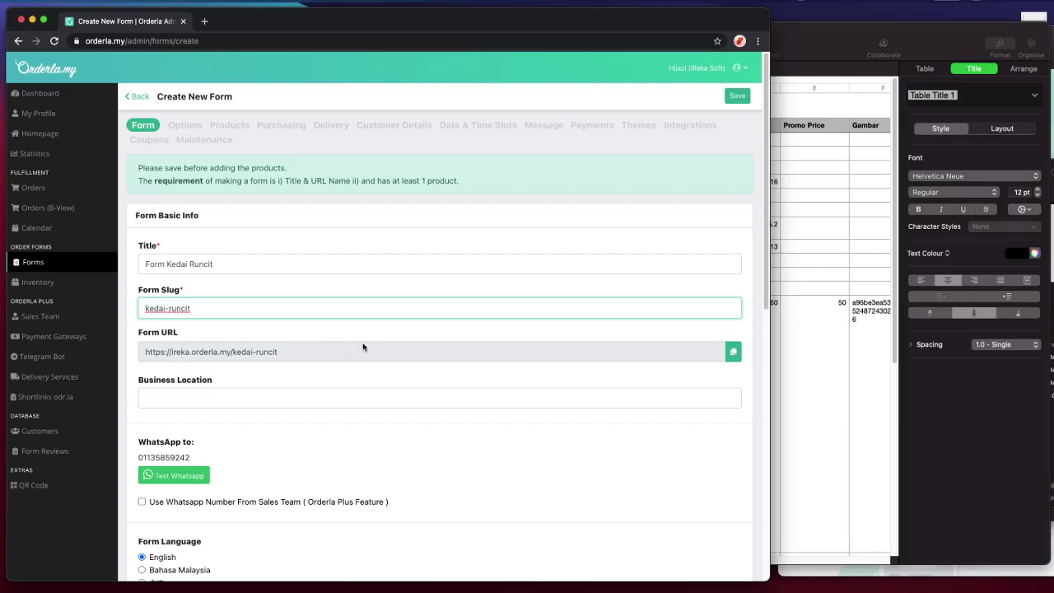
# - Copy the form's kedai-runcit URL to the clipboard
pyautogui.click(149, 354)
pyautogui.moveTo(146, 353); pyautogui.dragTo(181, 354)
pyautogui.doubleClick(182, 354)
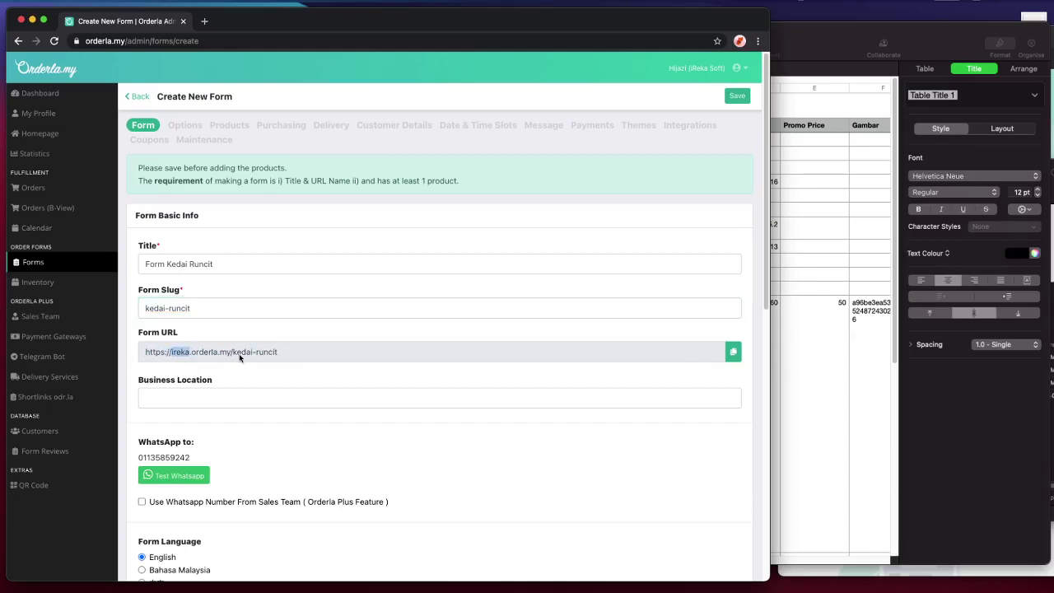
pyautogui.moveTo(233, 354); pyautogui.dragTo(283, 354)
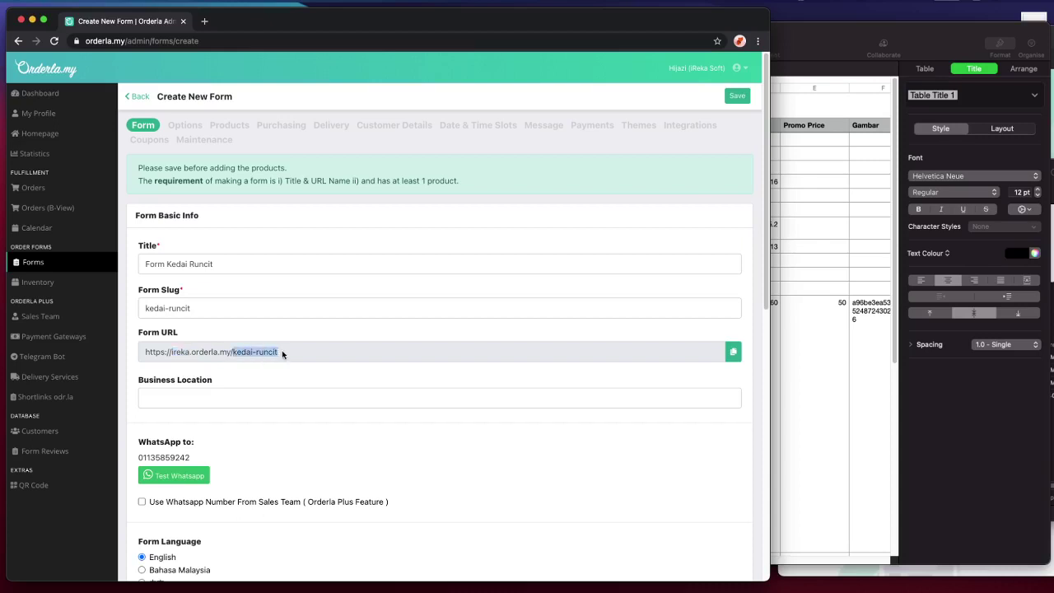
pyautogui.click(733, 352)
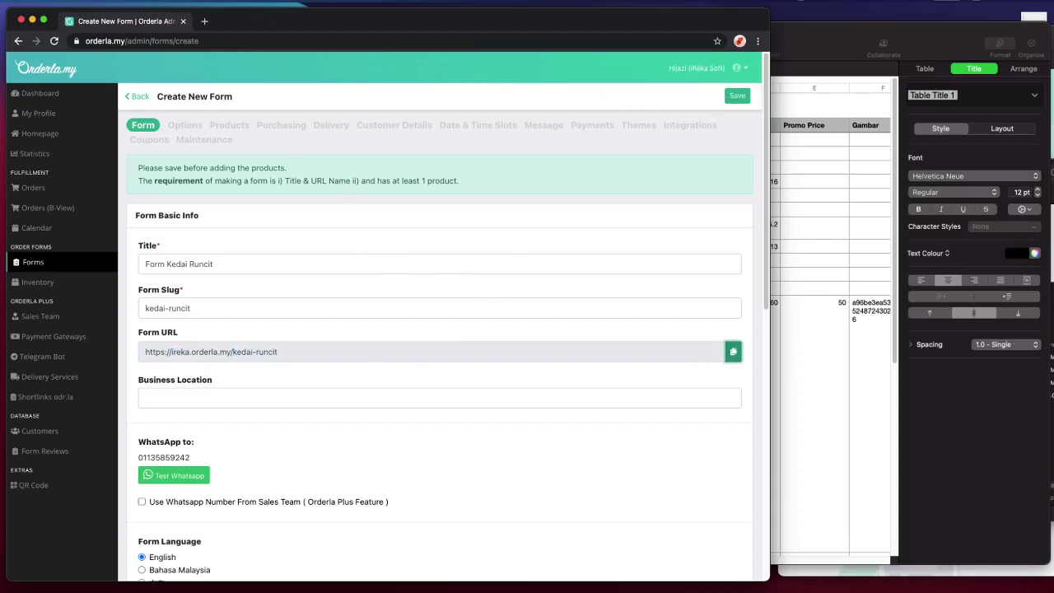
pyautogui.press('super+Tab')
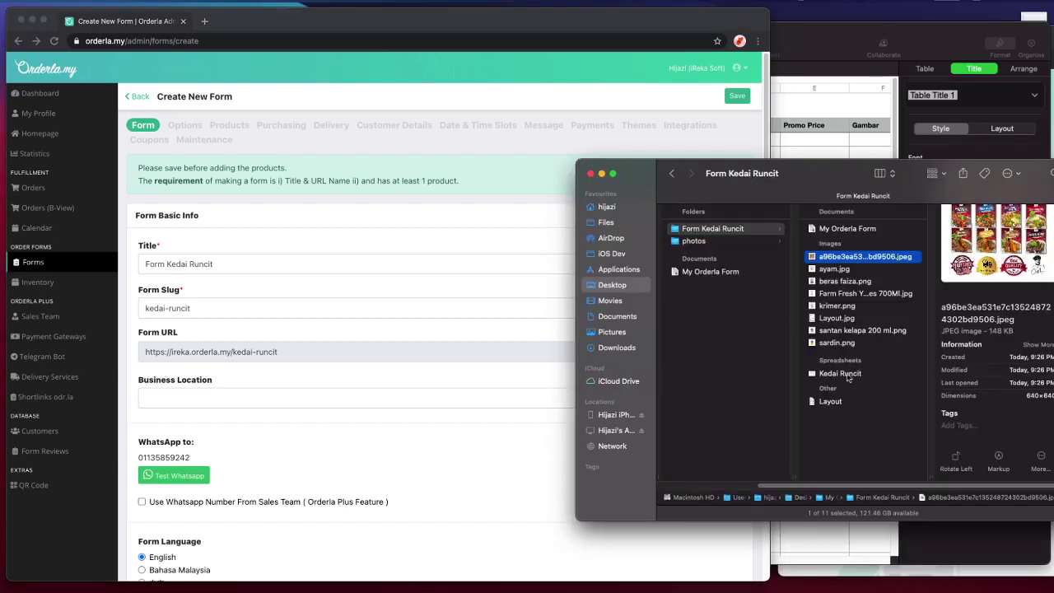
# - Drag HIJAZI & FAMILY.png from the Downloads stack into the Form Kedai Runcit folder
pyautogui.click(697, 244)
pyautogui.click(696, 242)
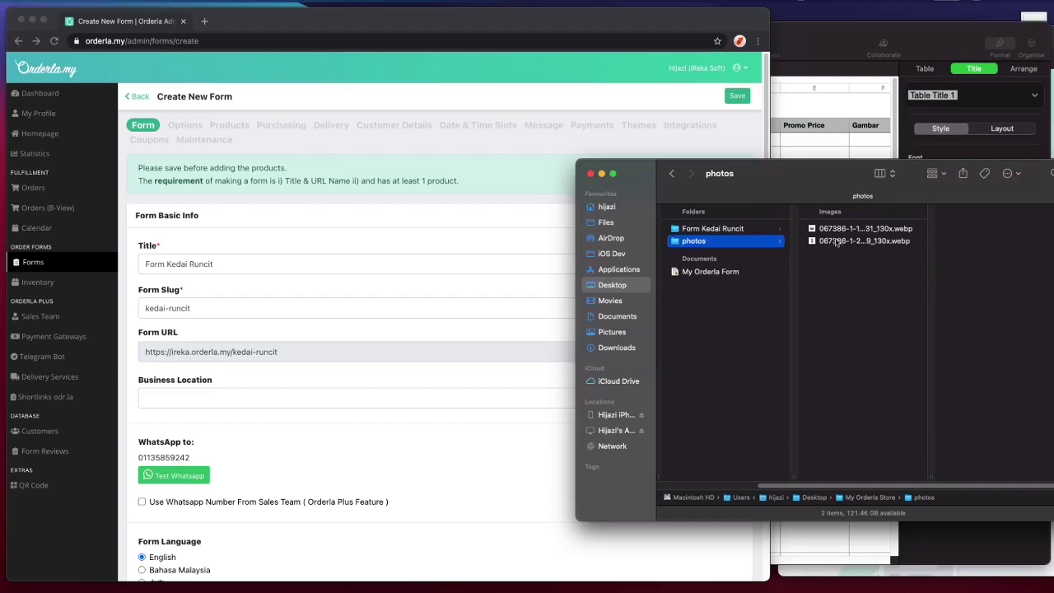
pyautogui.hscroll(-3, 788, 301)
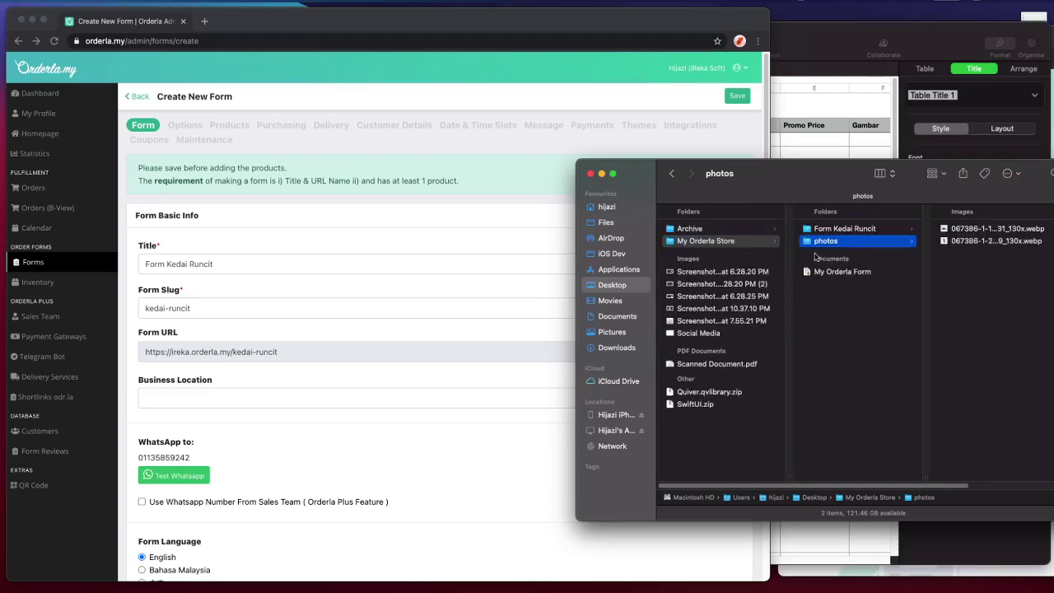
pyautogui.click(830, 229)
pyautogui.moveTo(856, 585)
pyautogui.click(811, 567)
pyautogui.moveTo(809, 487); pyautogui.dragTo(959, 432)
# - Preview the HIJAZI & FAMILY logo, then enter Cyberjaya as the Business Location
pyautogui.press('space')
pyautogui.press('space')
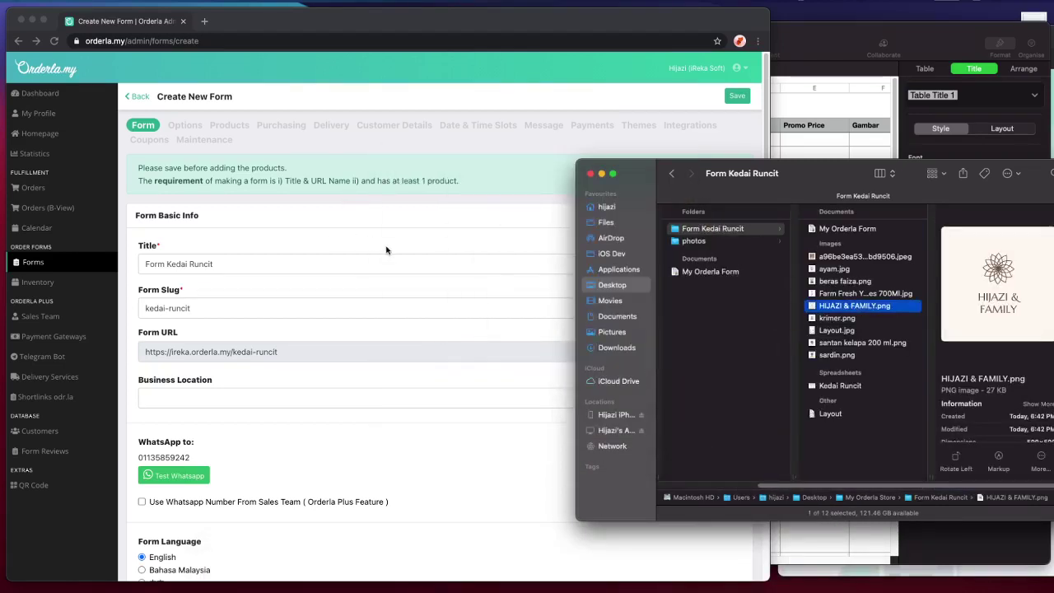
pyautogui.click(386, 250)
pyautogui.scroll(-2, 423, 271)
pyautogui.click(201, 304)
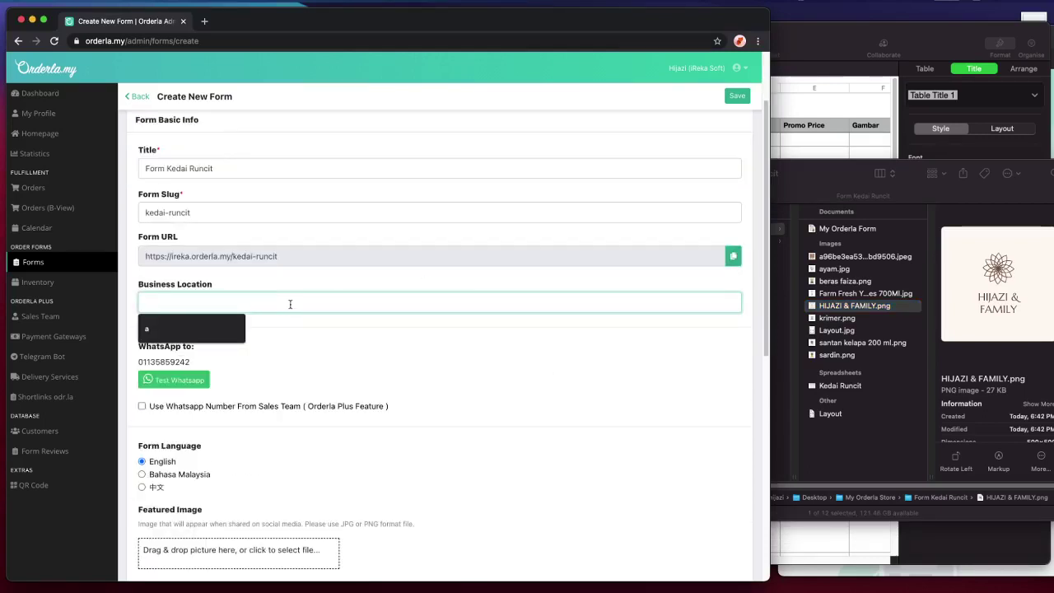
pyautogui.write('Cyberjaya')
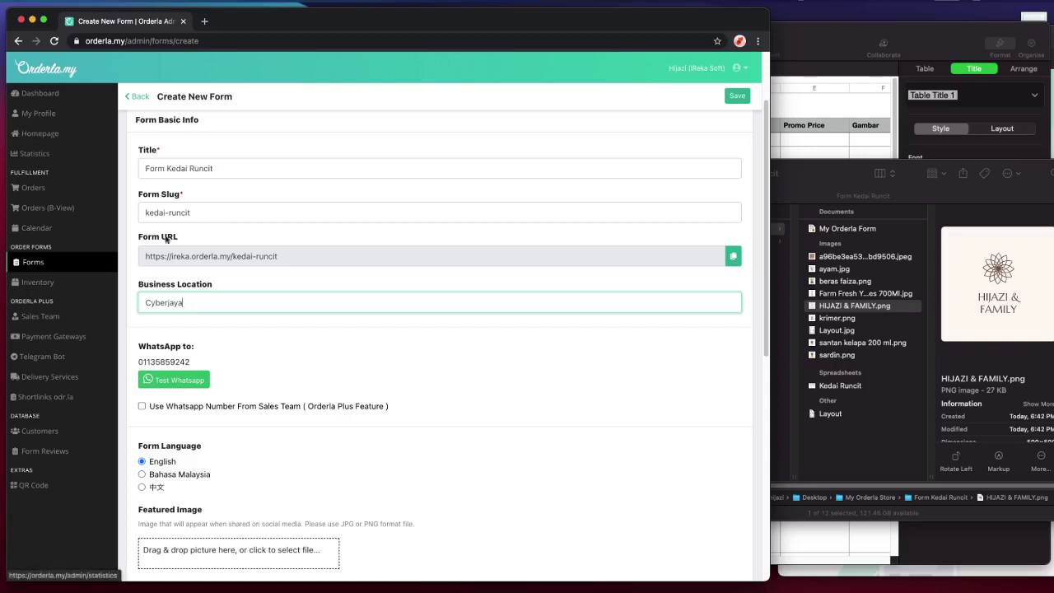
pyautogui.click(297, 344)
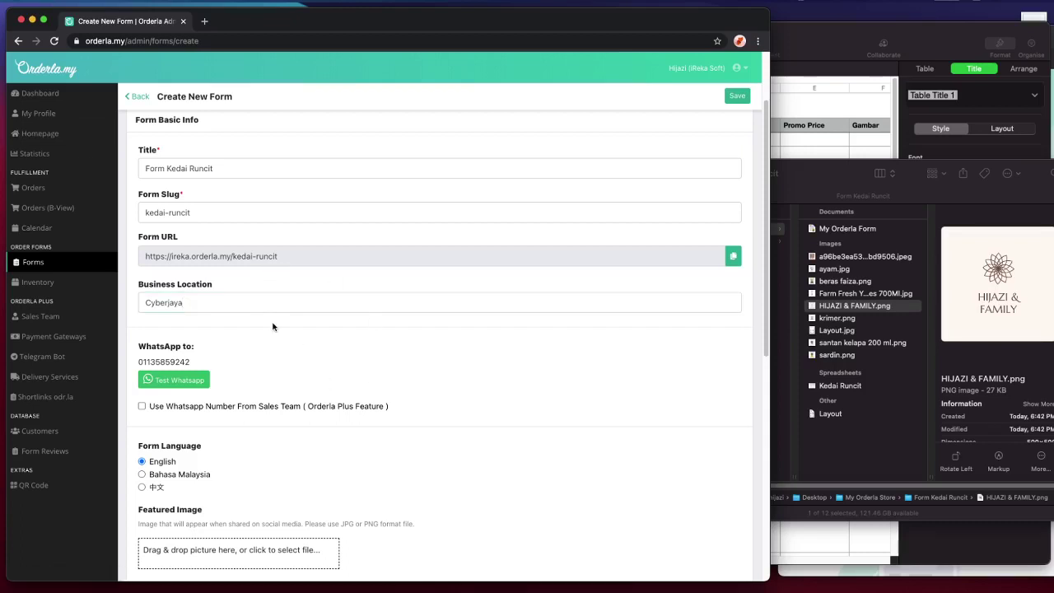
# - Select and deselect the Cyberjaya text in the Business Location field
pyautogui.scroll(-3, 231, 312)
pyautogui.scroll(2, 230, 312)
pyautogui.doubleClick(189, 268)
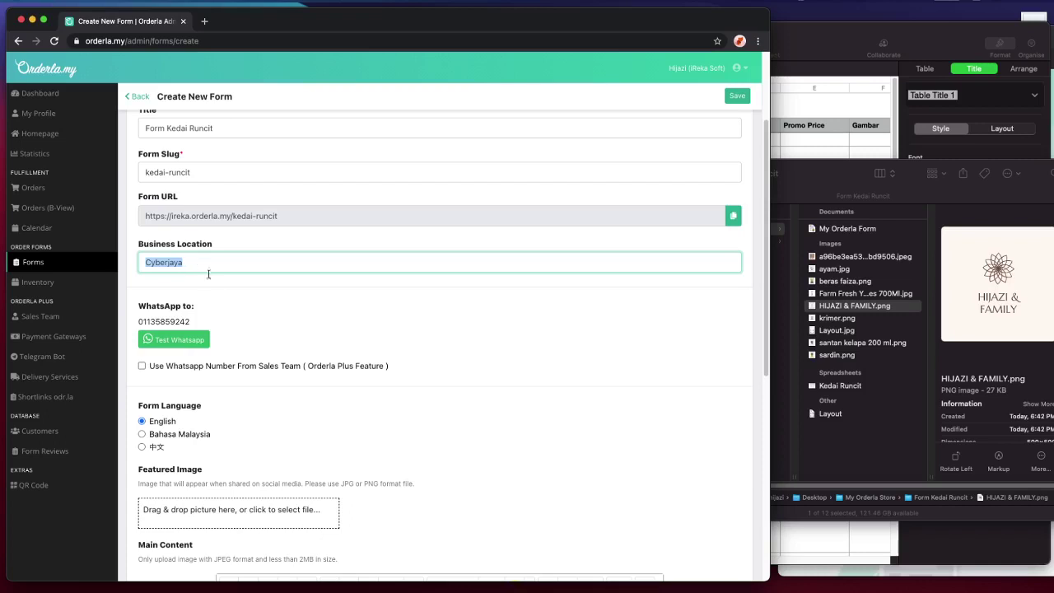
pyautogui.click(215, 284)
pyautogui.doubleClick(193, 262)
pyautogui.click(198, 261)
pyautogui.doubleClick(206, 261)
pyautogui.click(207, 262)
pyautogui.doubleClick(222, 261)
pyautogui.click(226, 277)
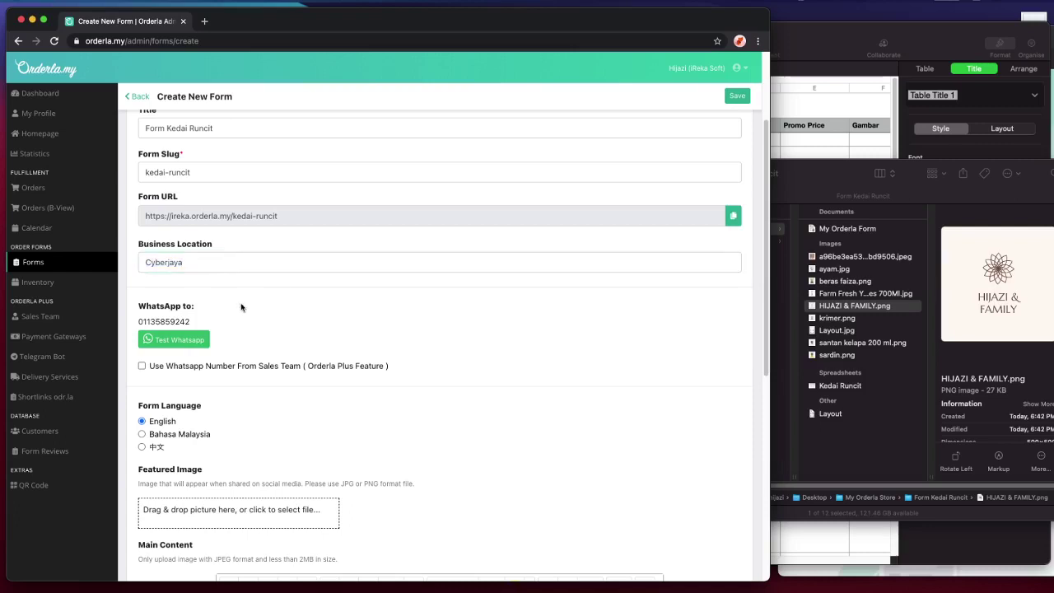
# - Try sales-team WhatsApp routing with two members, then leave it off for a single number
pyautogui.scroll(-1, 246, 319)
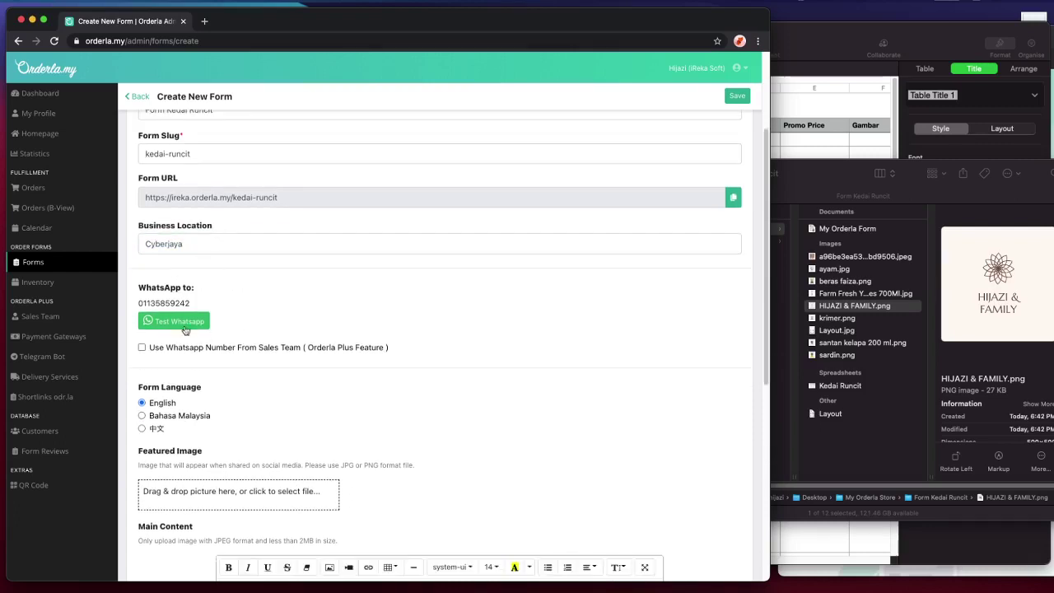
pyautogui.scroll(-1, 237, 362)
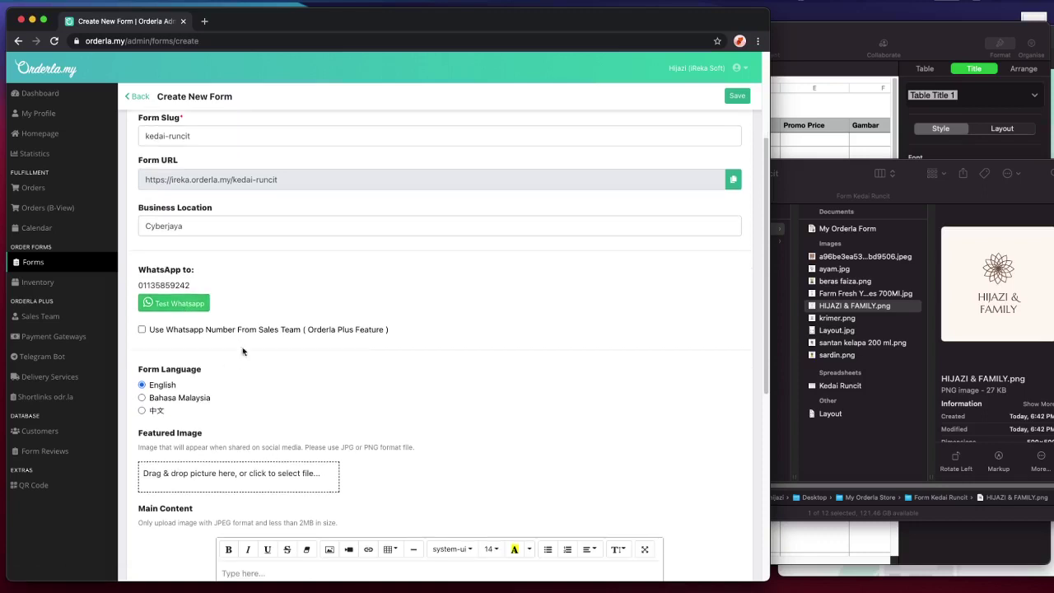
pyautogui.click(173, 330)
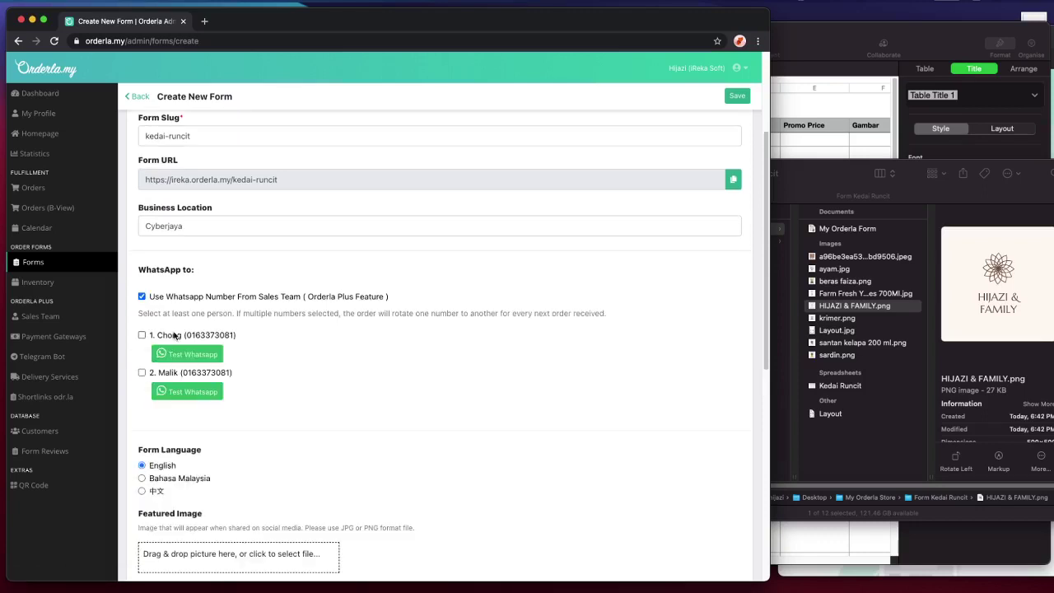
pyautogui.click(215, 295)
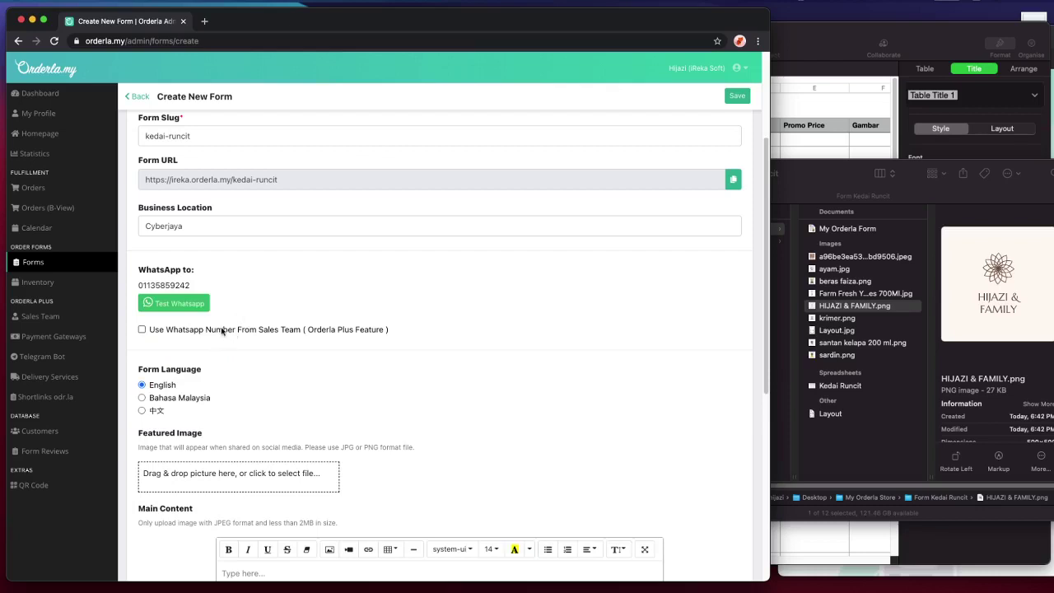
pyautogui.click(221, 330)
pyautogui.click(183, 336)
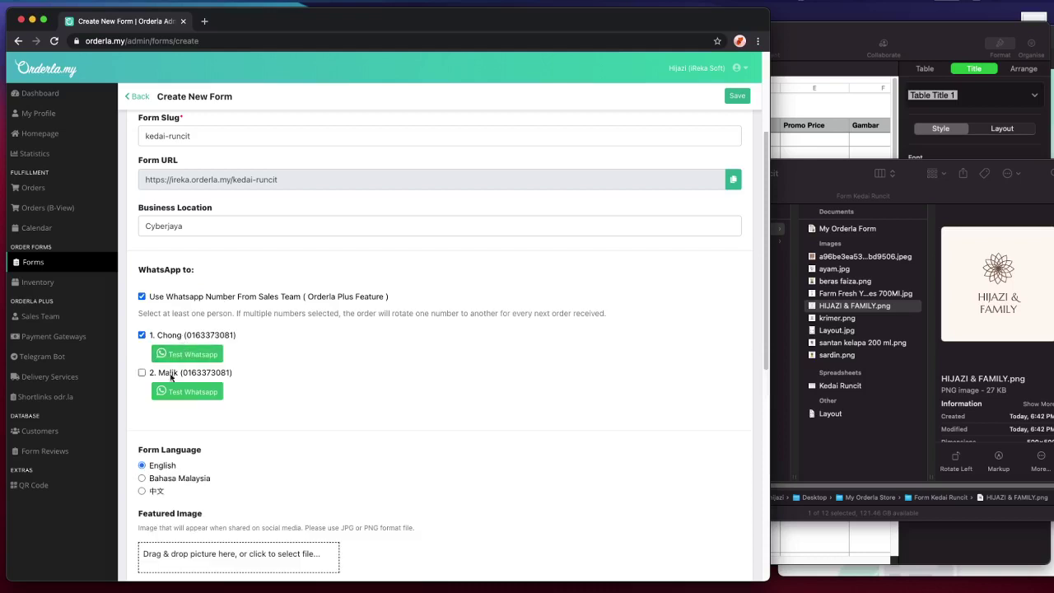
pyautogui.click(145, 373)
pyautogui.click(182, 375)
pyautogui.click(194, 336)
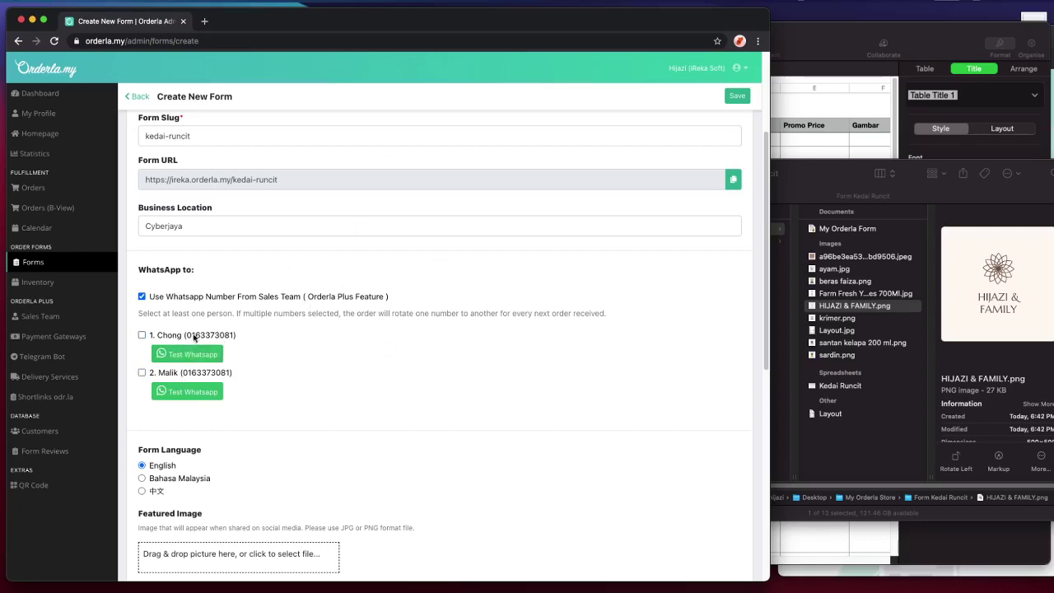
pyautogui.click(236, 298)
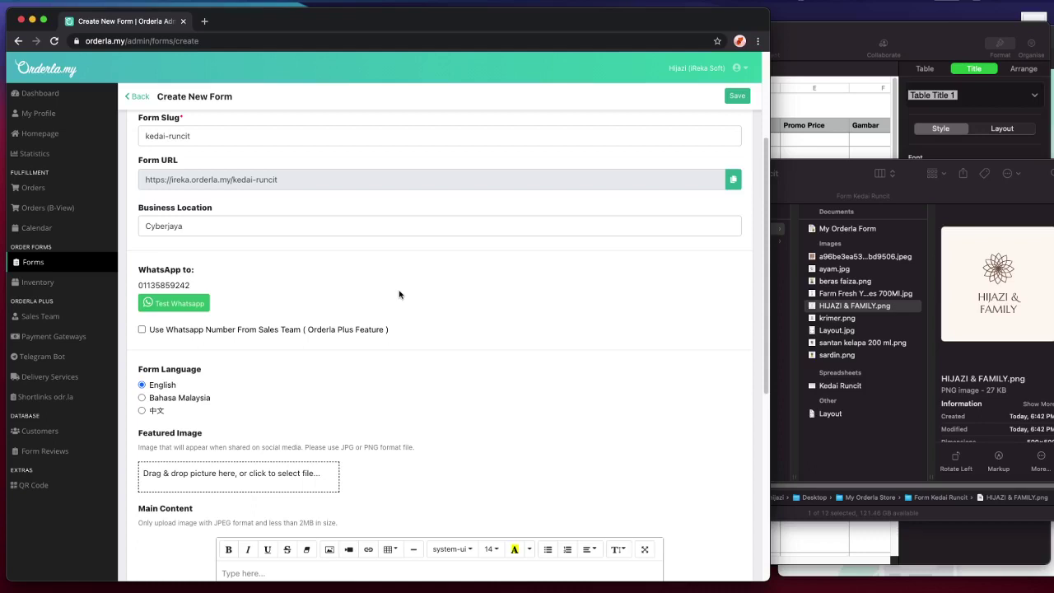
pyautogui.scroll(-5, 400, 295)
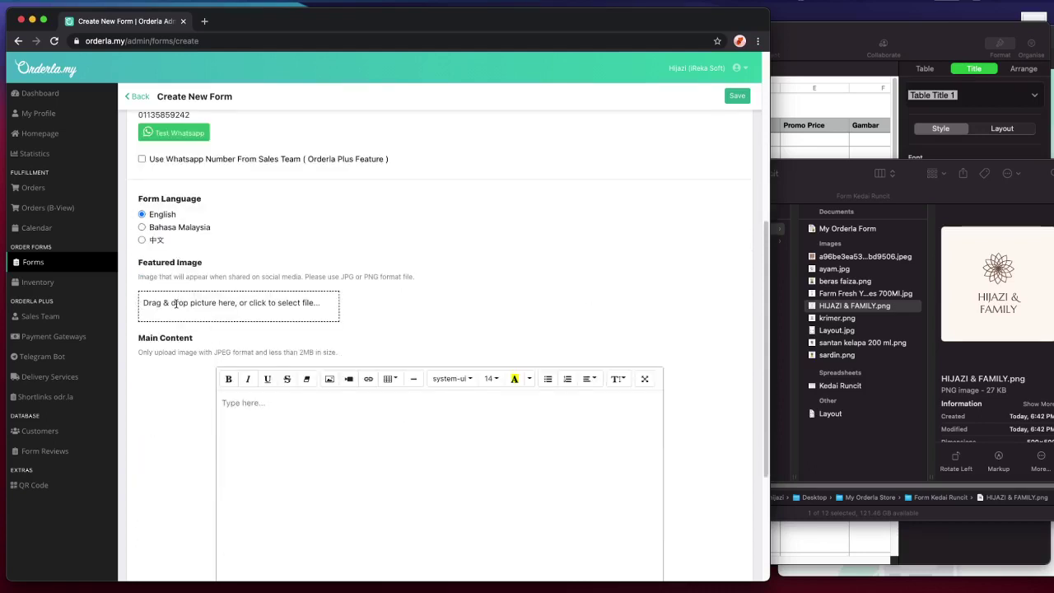
# - Drop HIJAZI & FAMILY.png onto the Featured Image area
pyautogui.moveTo(815, 309); pyautogui.dragTo(271, 307)
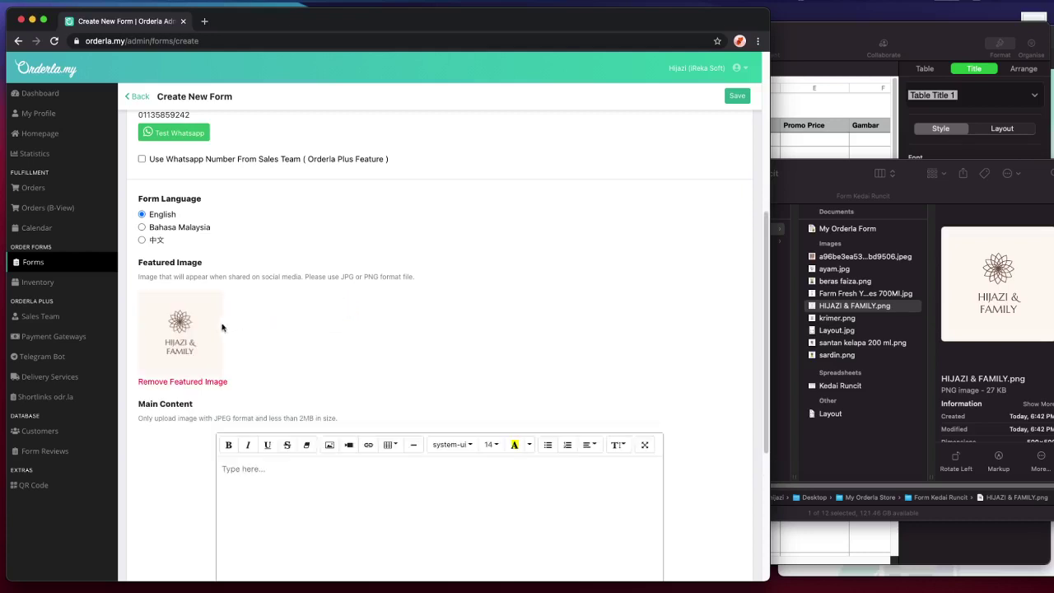
pyautogui.scroll(-3, 263, 306)
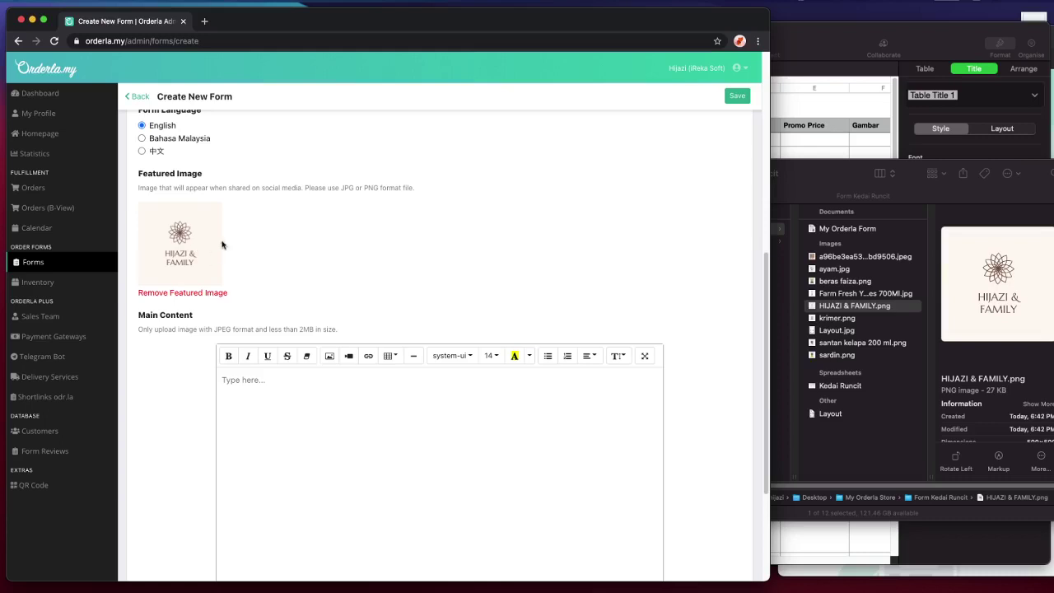
pyautogui.scroll(-1, 251, 245)
pyautogui.scroll(-4, 252, 247)
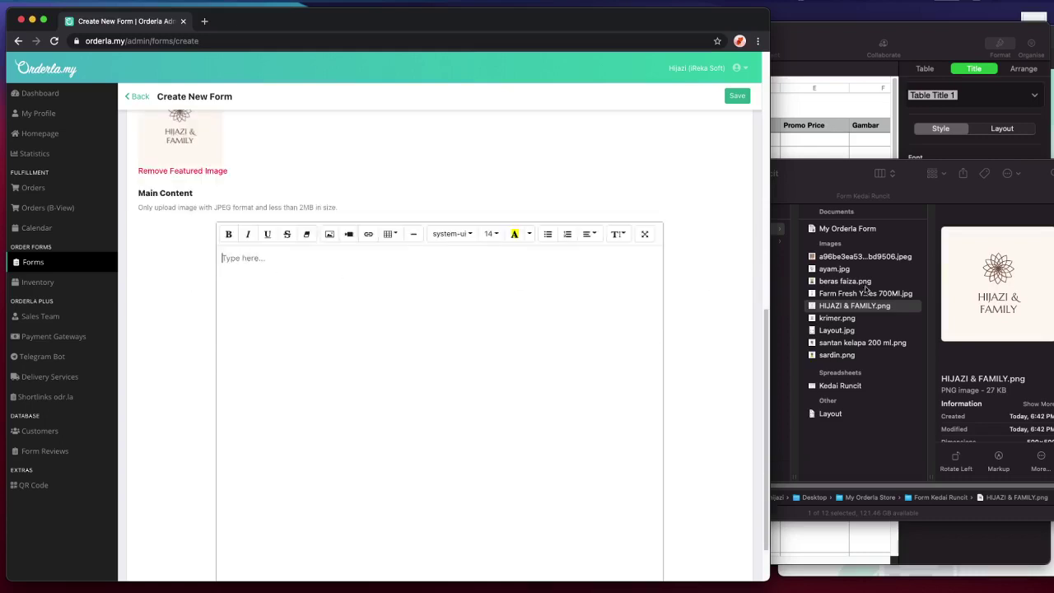
# - Insert the logo into the Main Content and centre it
pyautogui.moveTo(879, 312); pyautogui.dragTo(446, 346)
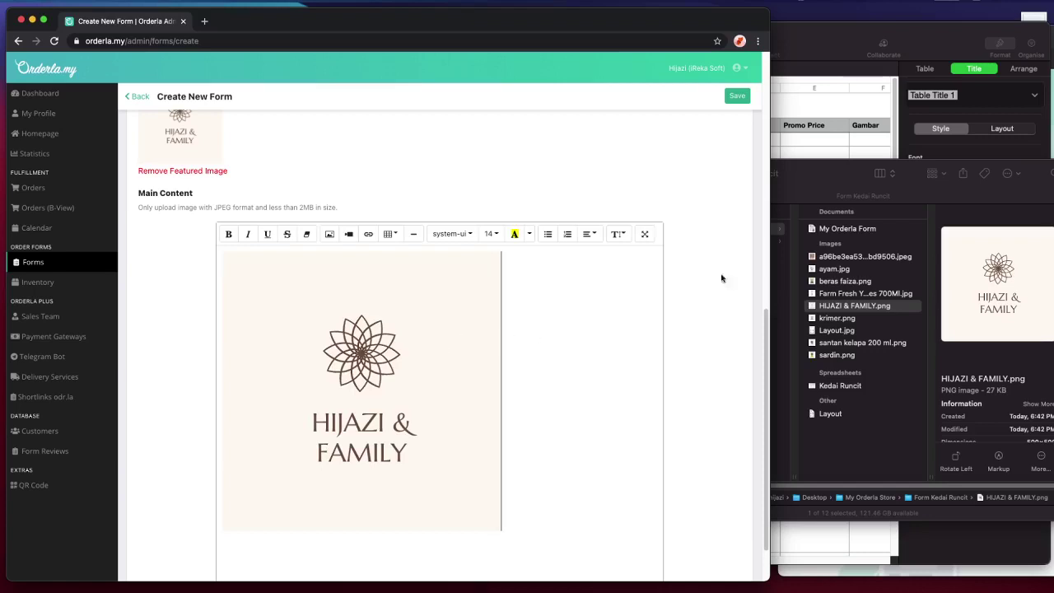
pyautogui.click(393, 350)
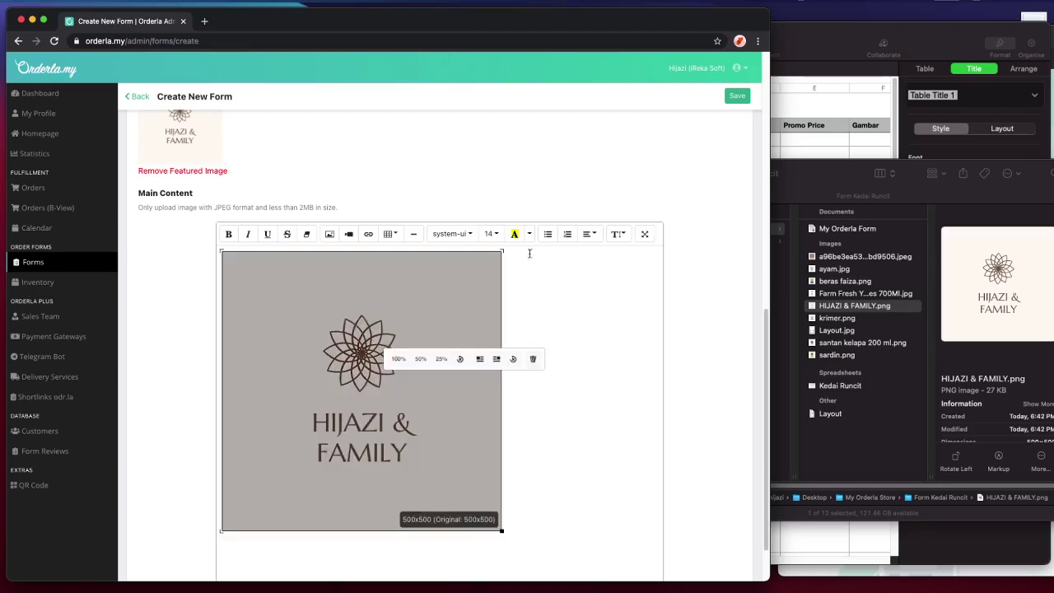
pyautogui.click(589, 233)
pyautogui.click(606, 254)
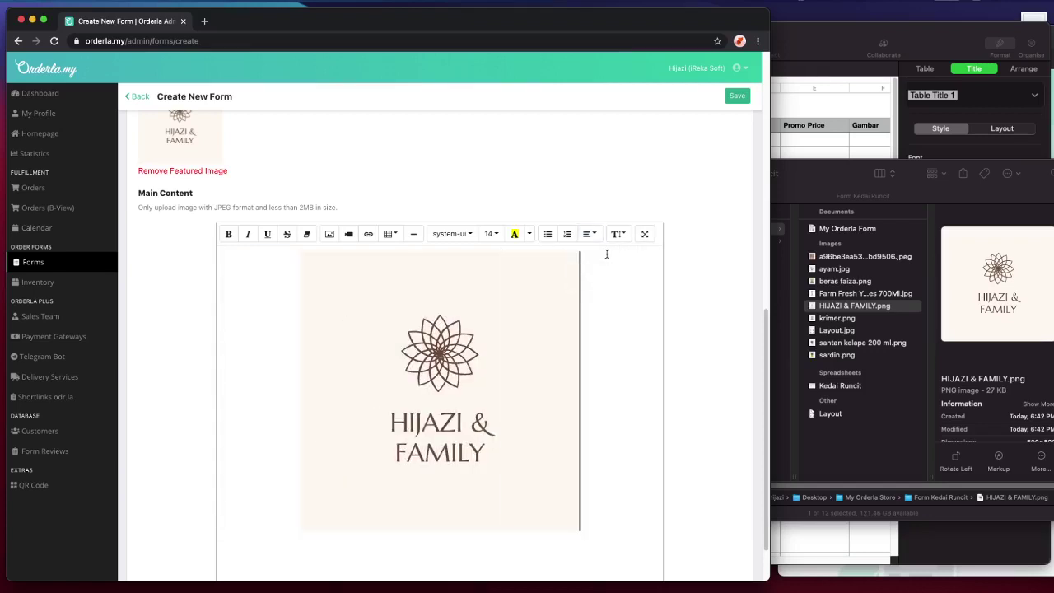
# - Resize the Main Content logo back to its original 500x500 size
pyautogui.click(538, 308)
pyautogui.click(597, 294)
pyautogui.click(502, 308)
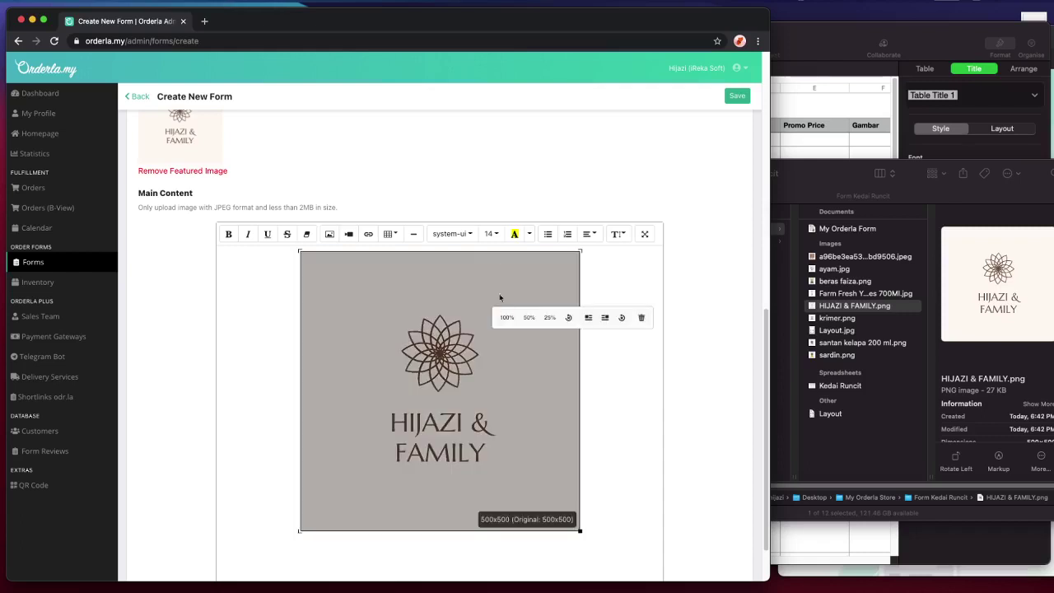
pyautogui.click(583, 290)
pyautogui.click(552, 303)
pyautogui.click(554, 309)
pyautogui.click(598, 306)
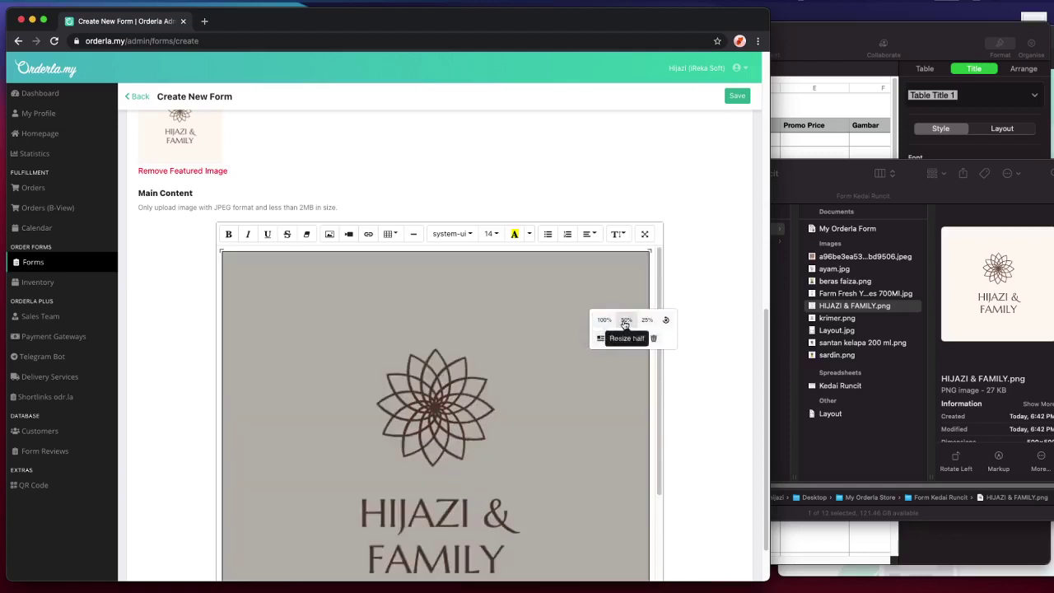
pyautogui.click(665, 321)
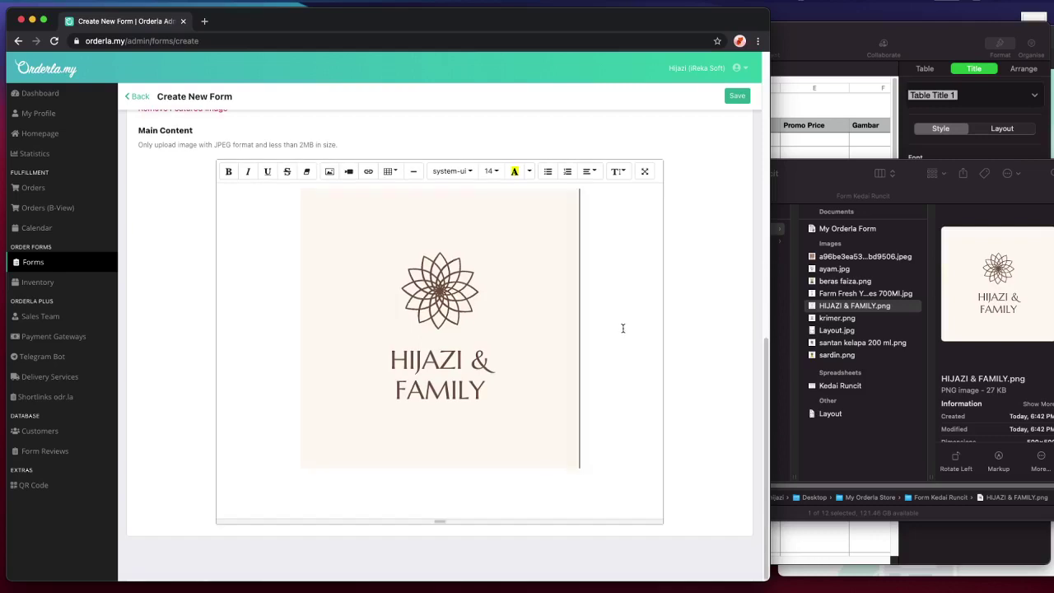
pyautogui.click(435, 504)
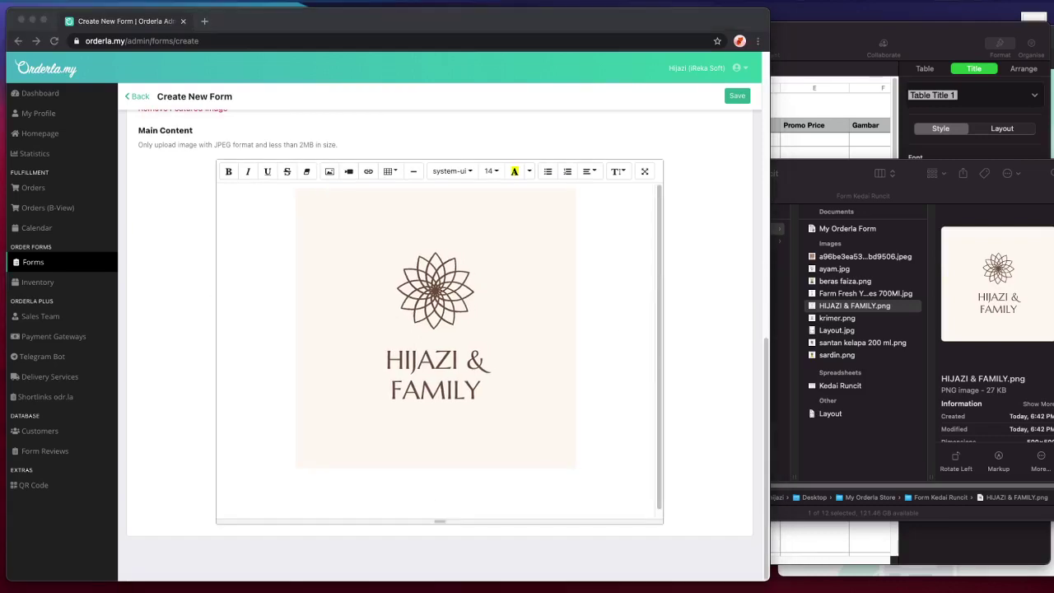
# - Type 'Jom jom order barang runcit dengan kami.' and 'Penghataran Setiap Hari. Dari 10 am - 5 pm.' under the logo
pyautogui.click(447, 473)
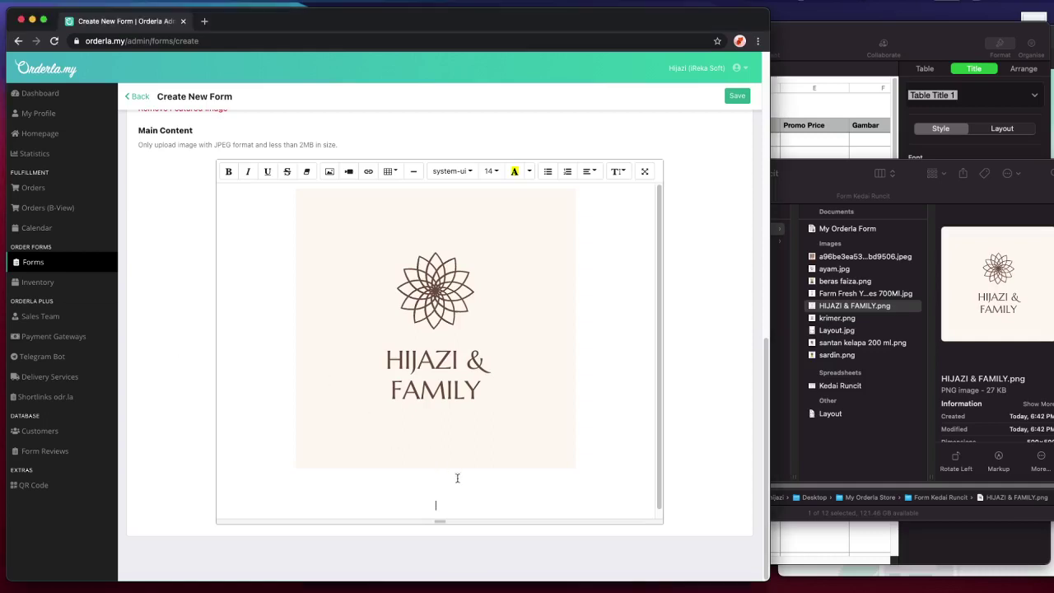
pyautogui.scroll(-1, 454, 491)
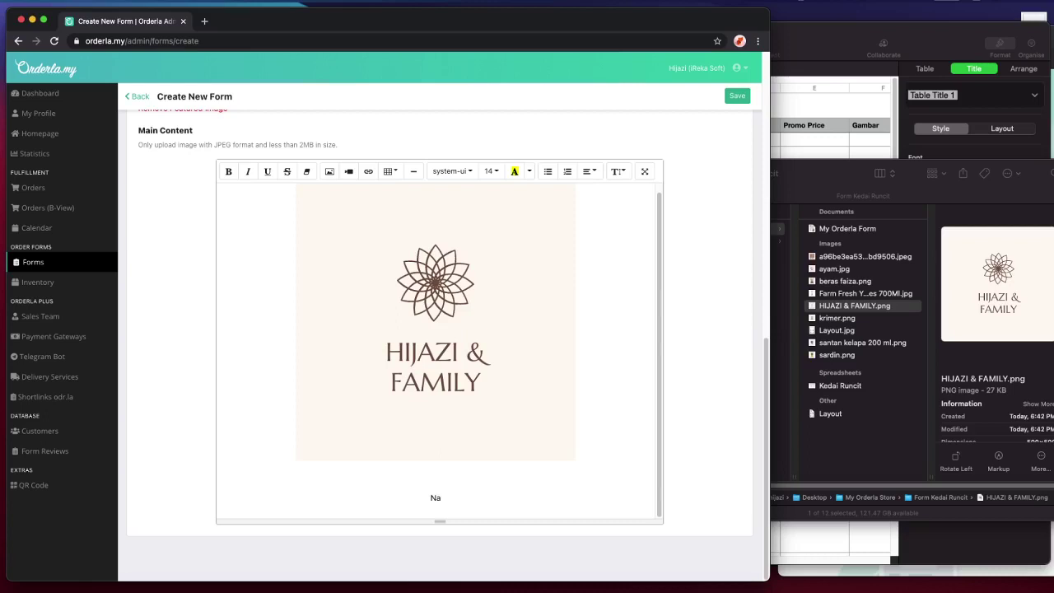
pyautogui.click(436, 497)
pyautogui.write('Jom jom order ')
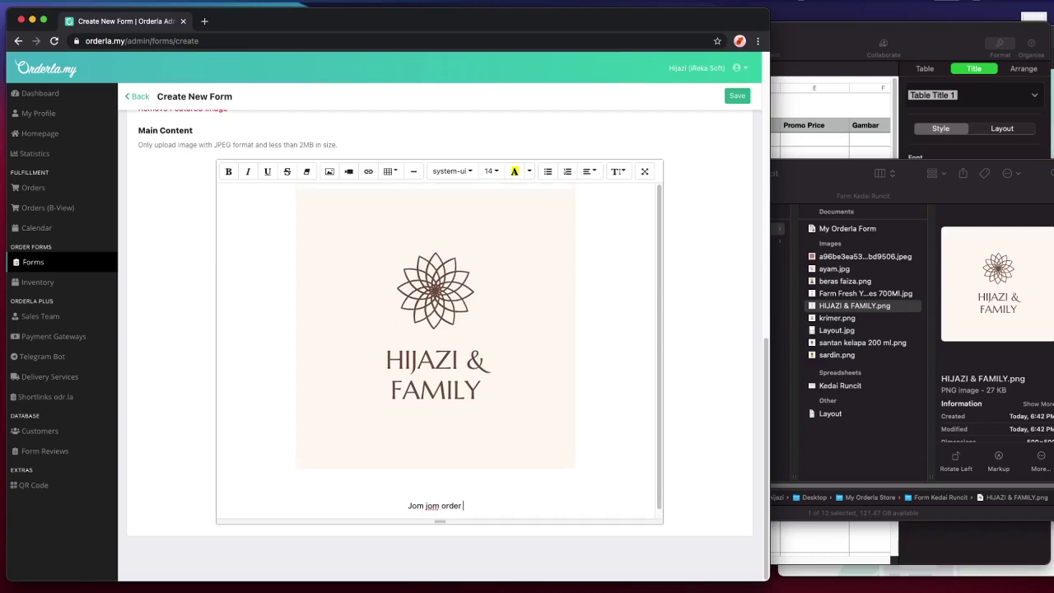
pyautogui.write('barang runcit dengan kami')
pyautogui.scroll(-1, 553, 454)
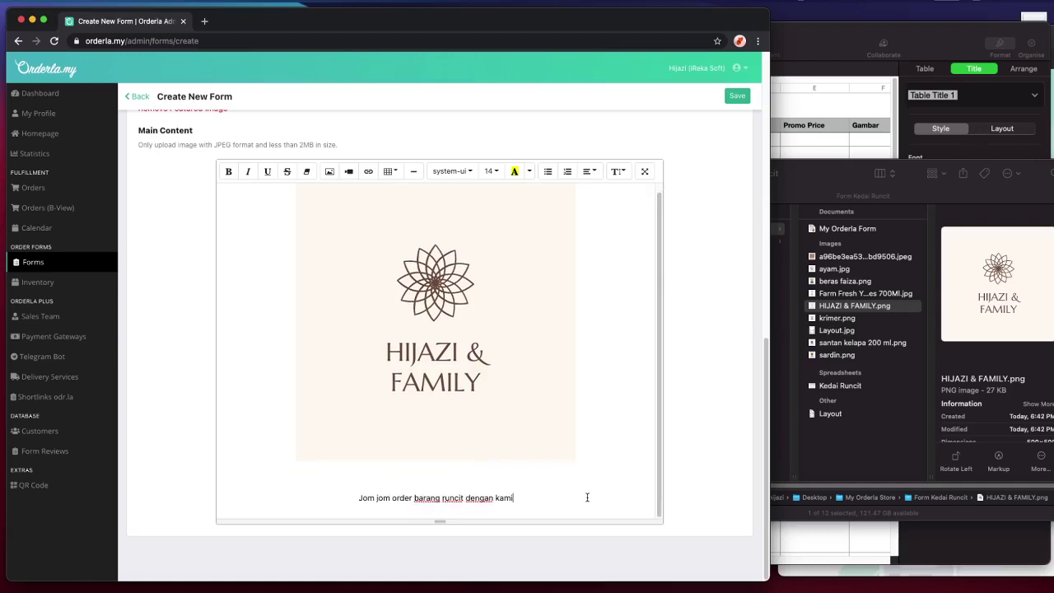
pyautogui.write('.')
pyautogui.press('Return')
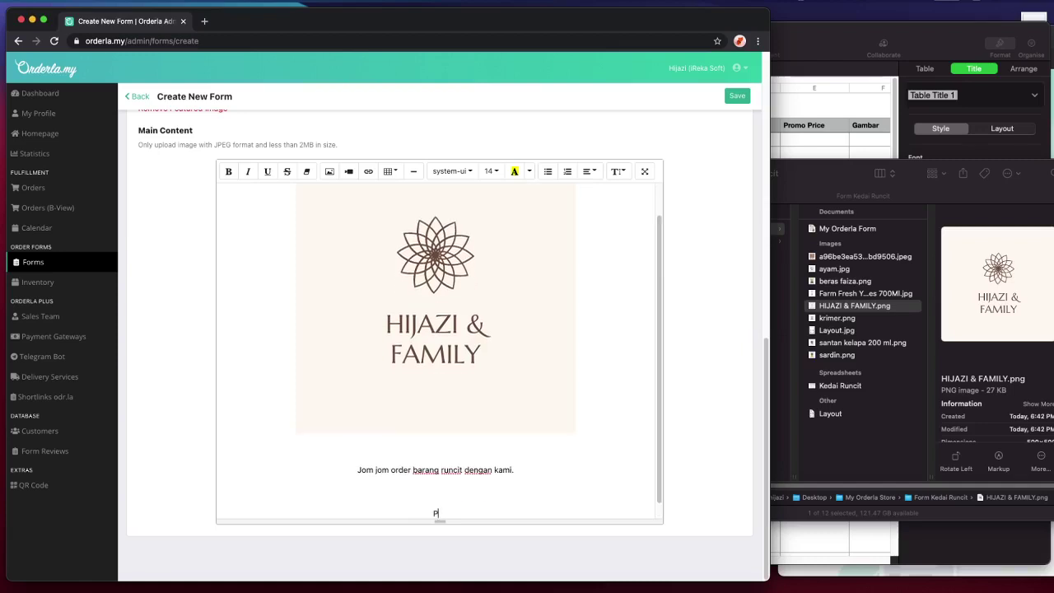
pyautogui.write('Penghatar')
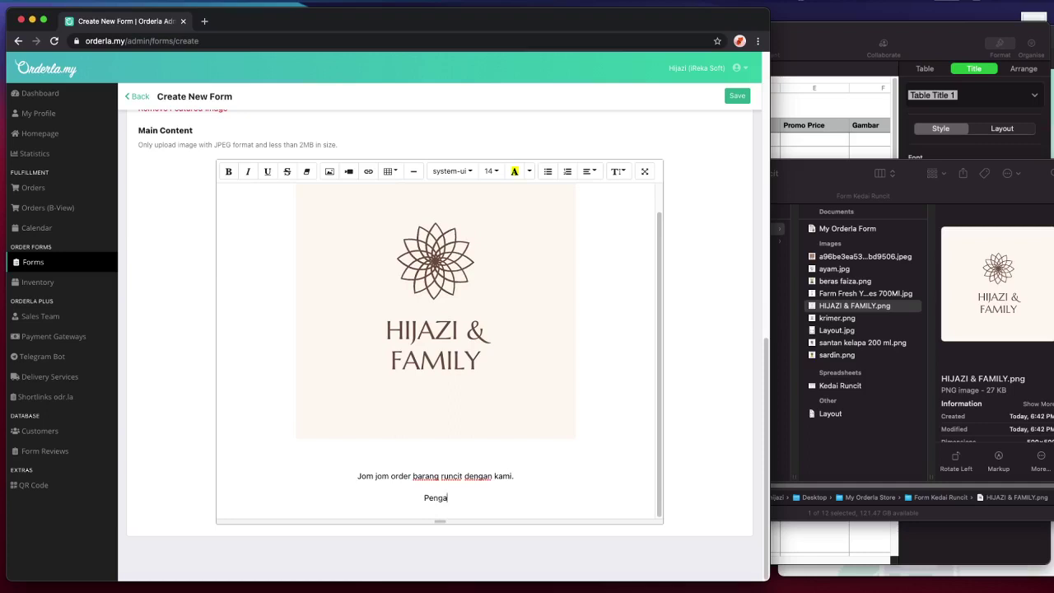
pyautogui.write('an Setiap Hari. Dari puk')
pyautogui.write('ul ')
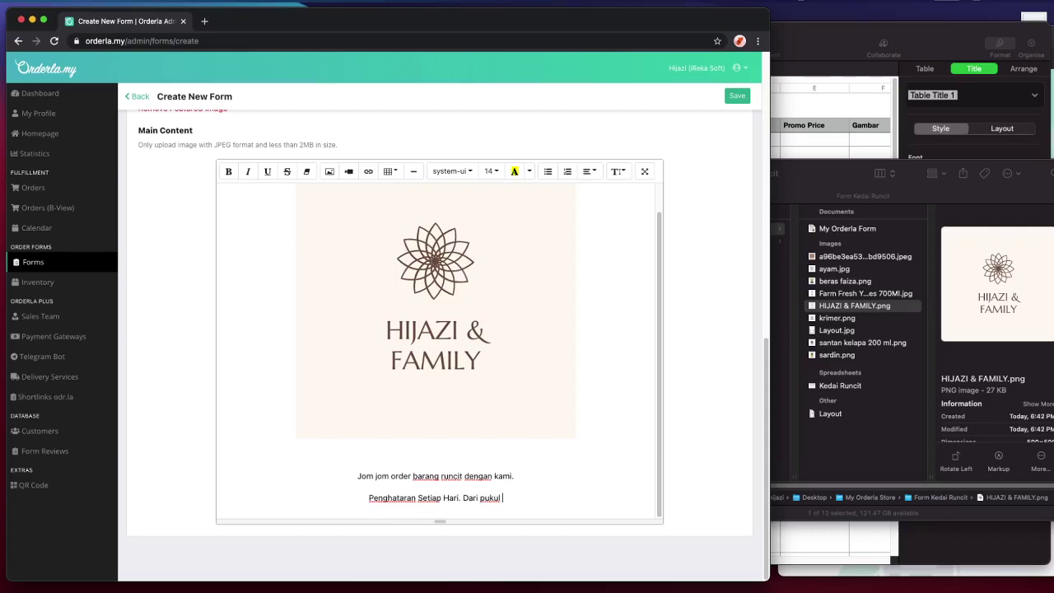
pyautogui.write('10 am - ')
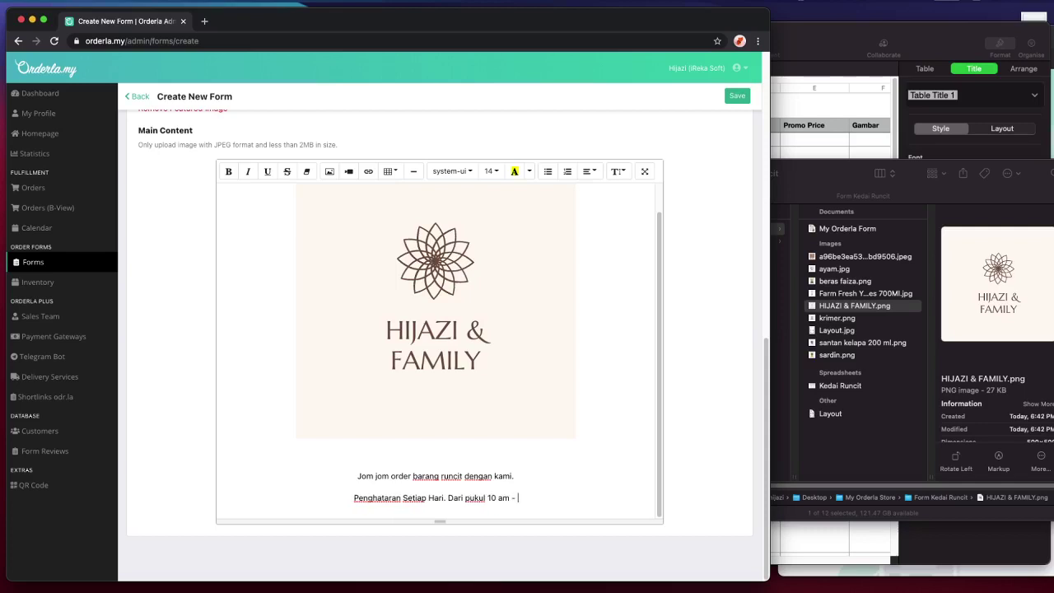
pyautogui.write('5 pm.')
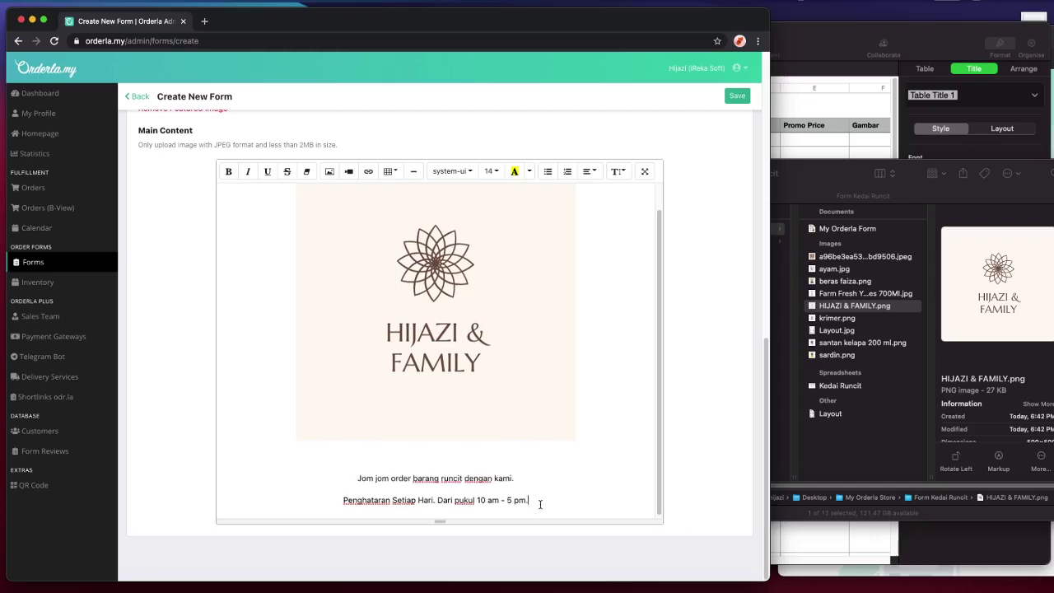
# - Set both new lines to font size 24
pyautogui.moveTo(540, 503); pyautogui.dragTo(342, 474)
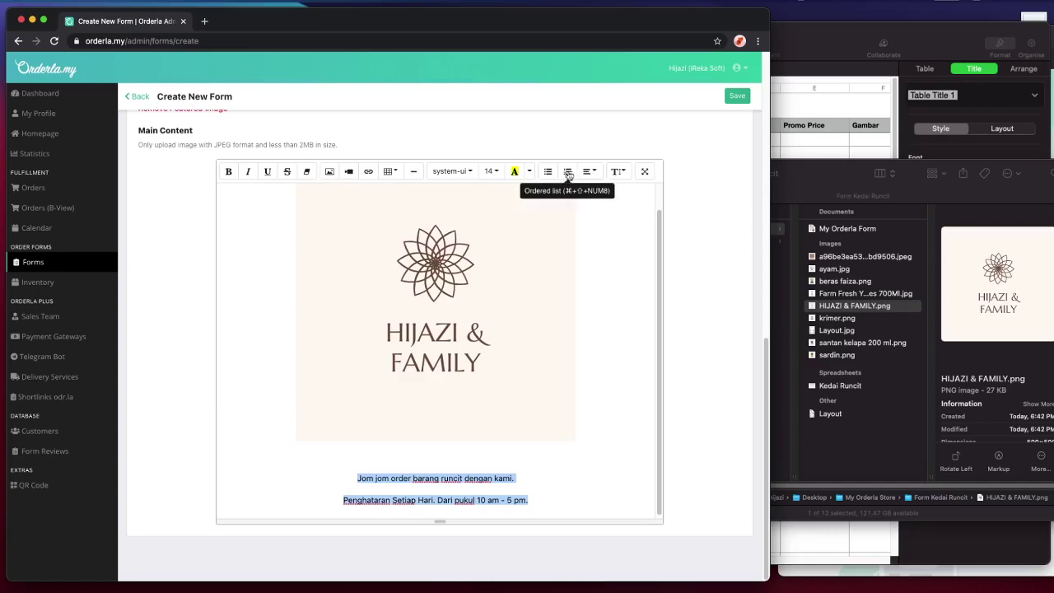
pyautogui.click(490, 172)
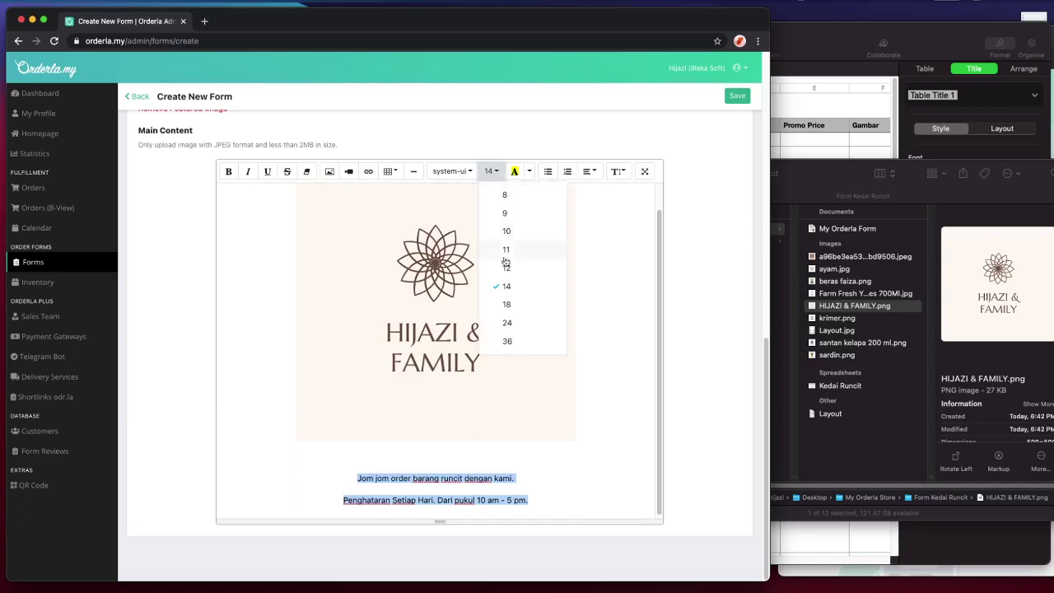
pyautogui.click(508, 322)
pyautogui.scroll(-1, 576, 461)
pyautogui.click(579, 492)
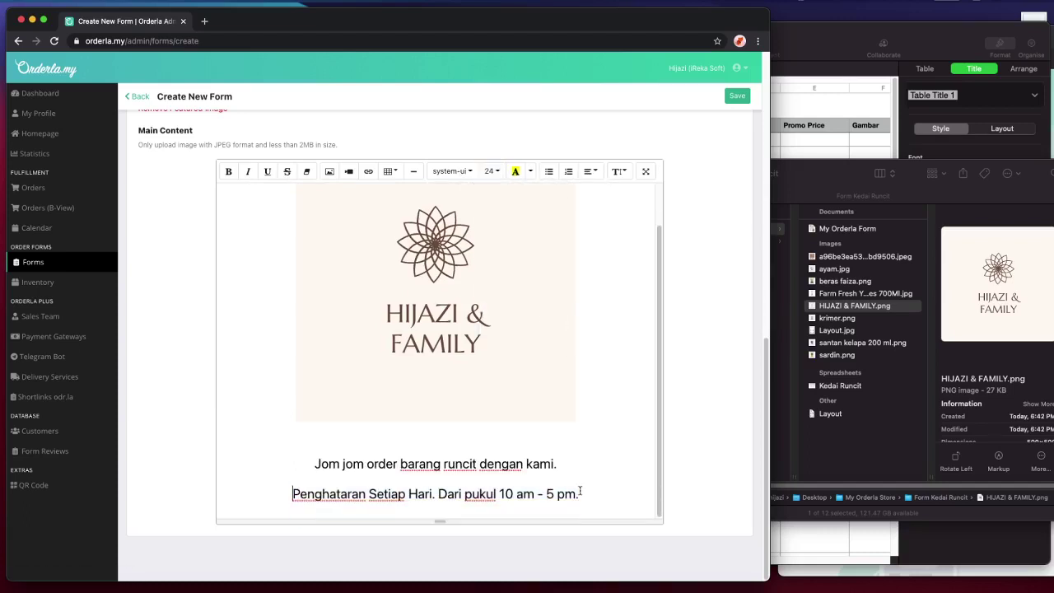
# - Highlight '10 am - 5 pm' in yellow and make 'Penghataran Setiap Hari' bold
pyautogui.moveTo(576, 493); pyautogui.dragTo(500, 493)
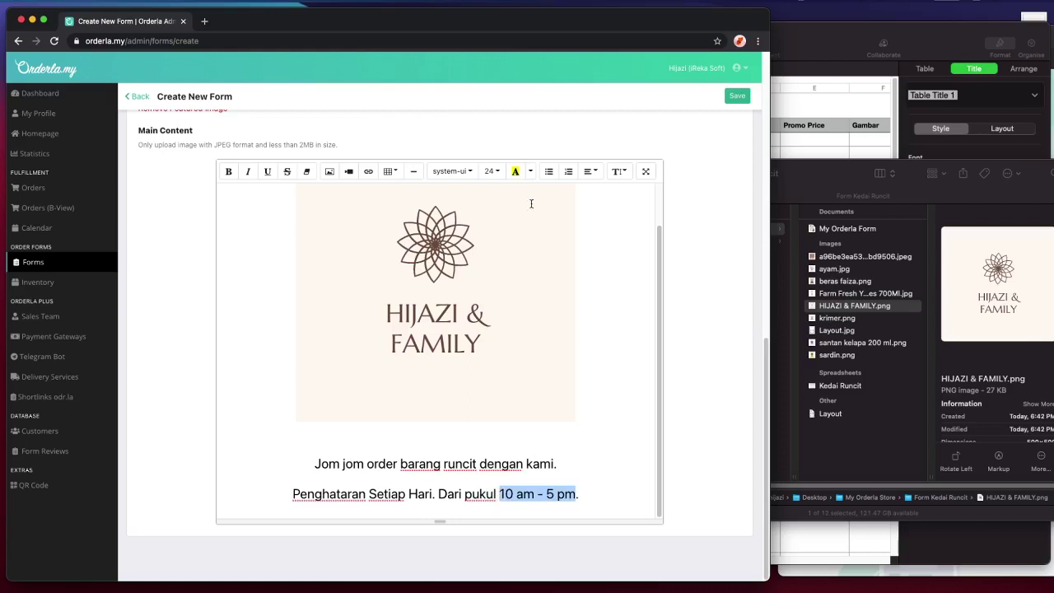
pyautogui.click(516, 171)
pyautogui.click(453, 483)
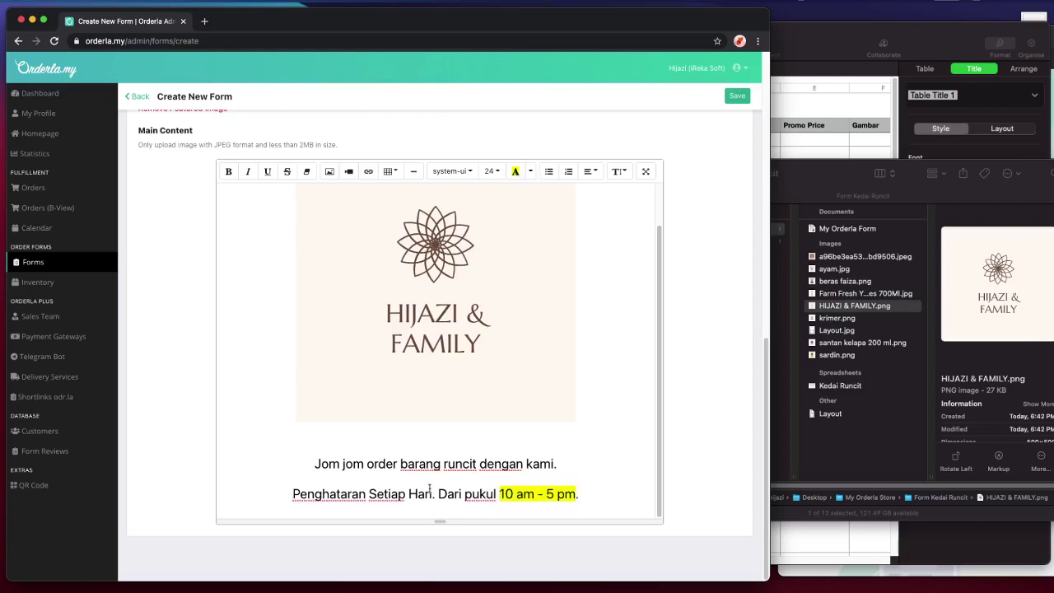
pyautogui.moveTo(431, 493); pyautogui.dragTo(293, 497)
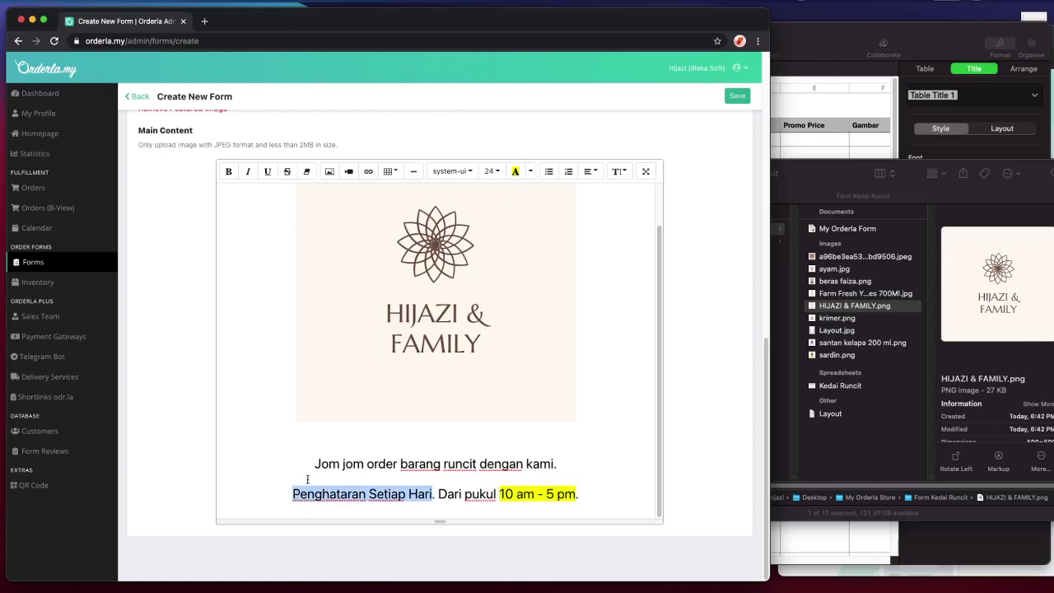
pyautogui.press('super+b')
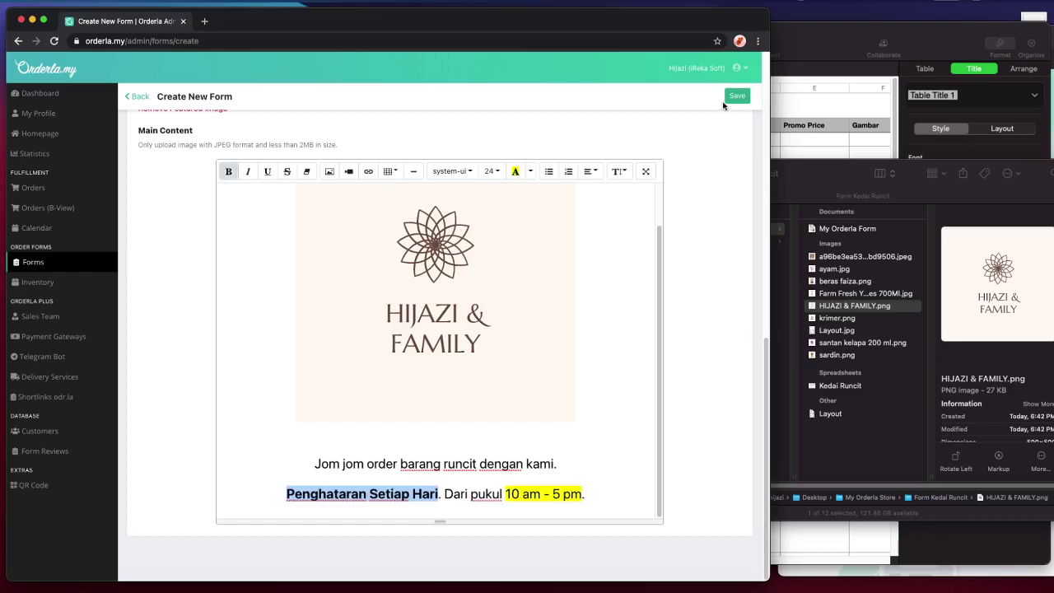
pyautogui.scroll(15, 713, 319)
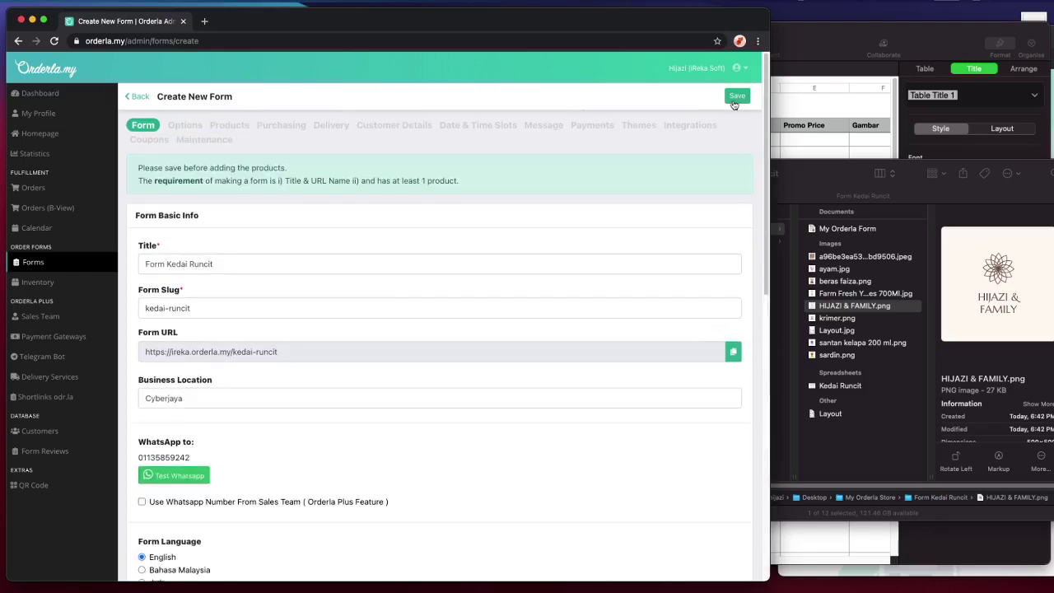
# - Save the form and open its public order page in a new tab
pyautogui.click(734, 103)
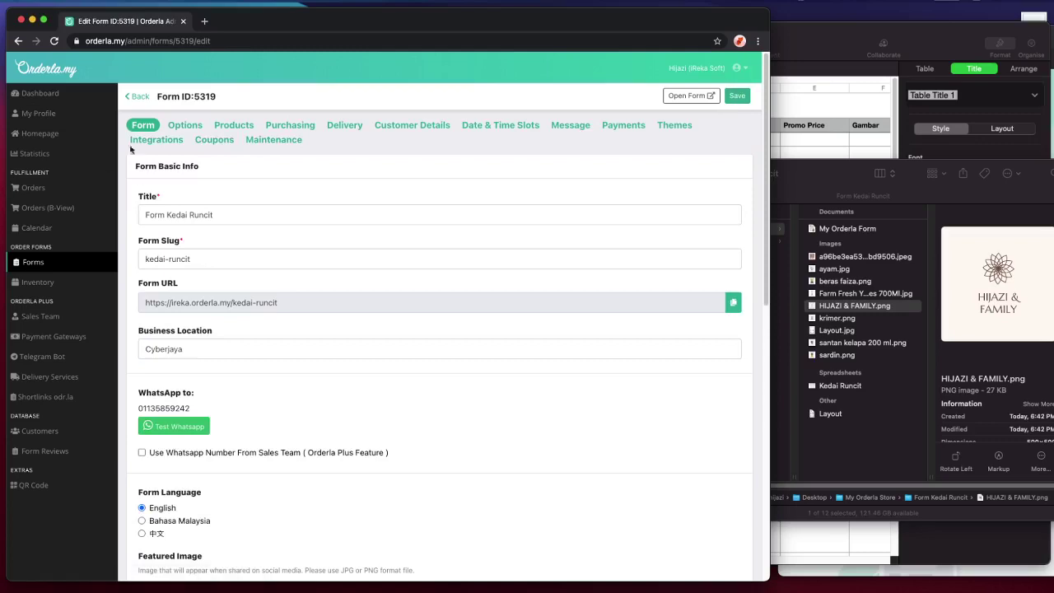
pyautogui.scroll(-15, 464, 306)
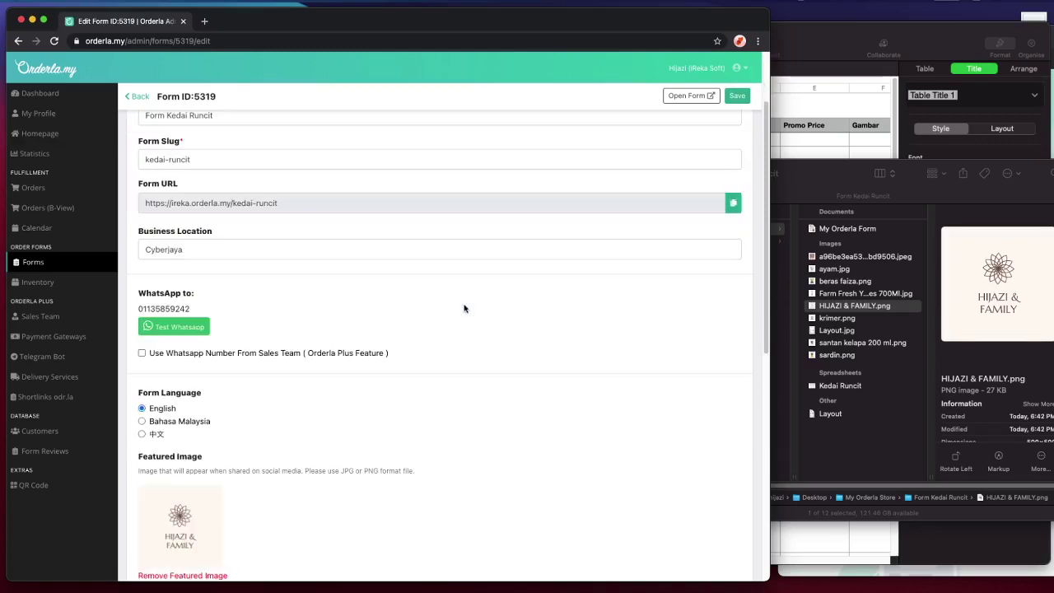
pyautogui.scroll(10, 466, 306)
pyautogui.scroll(-10, 465, 306)
pyautogui.scroll(10, 647, 192)
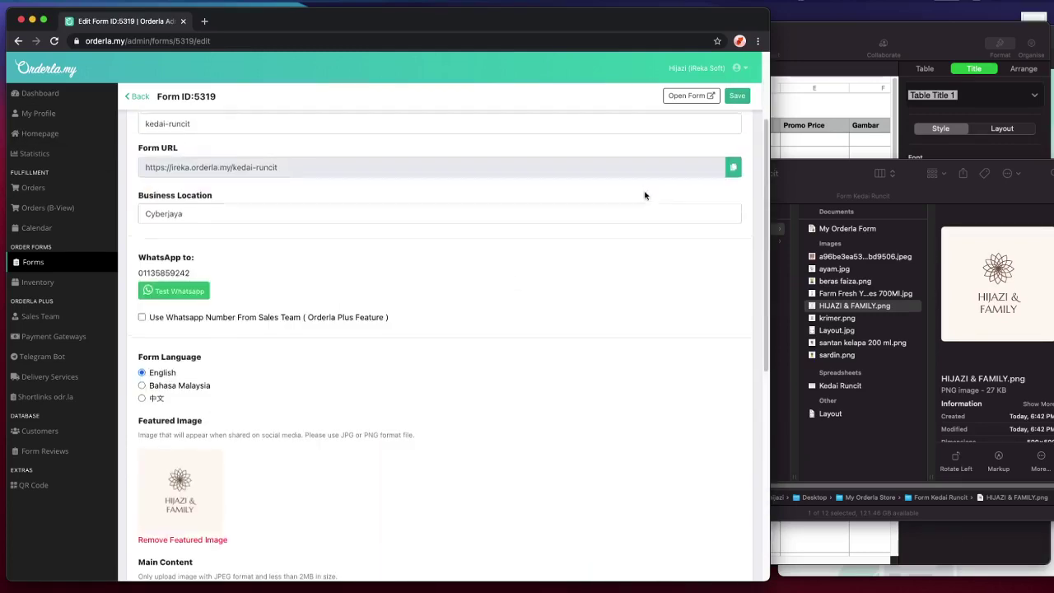
pyautogui.click(691, 95)
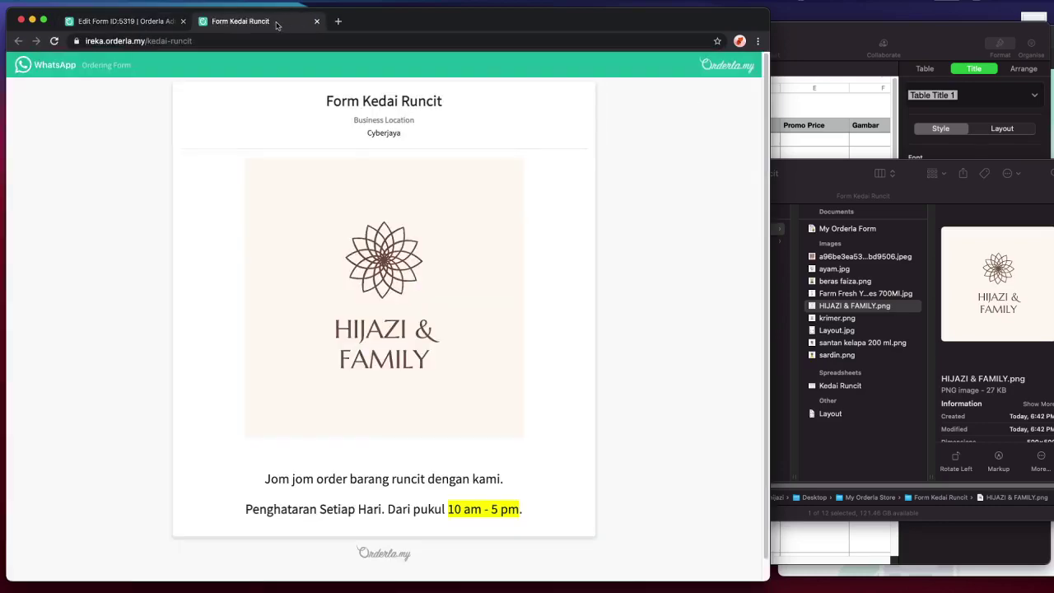
# - Move the public form into its own window beside a resized form editor
pyautogui.moveTo(277, 25); pyautogui.dragTo(995, 30)
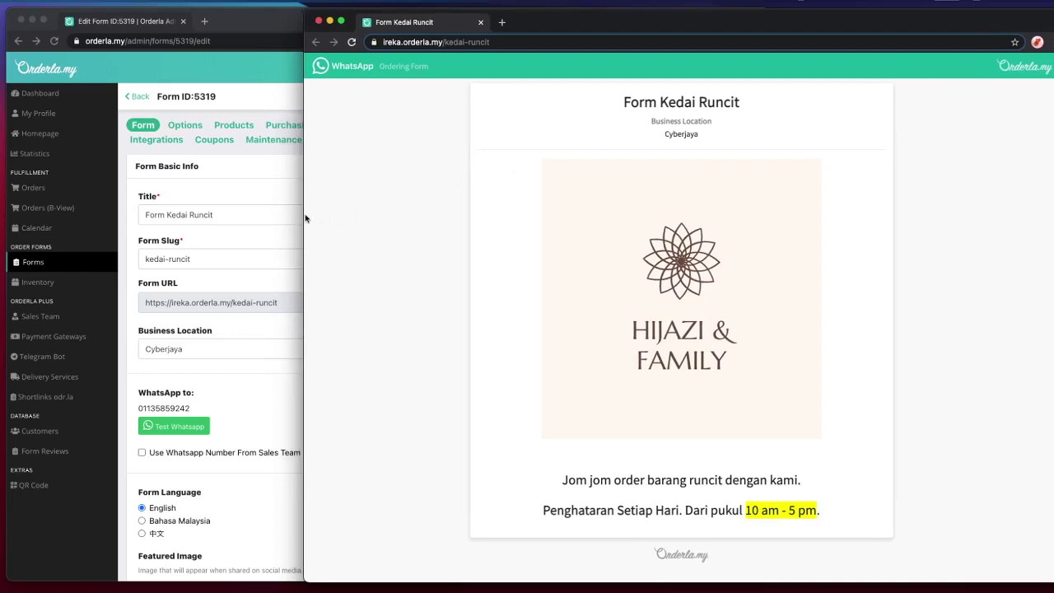
pyautogui.moveTo(304, 215); pyautogui.dragTo(771, 217)
pyautogui.scroll(-2, 888, 315)
pyautogui.scroll(2, 889, 321)
pyautogui.moveTo(765, 290); pyautogui.dragTo(767, 290)
# - Compare the Main Content of the public form and the editor side by side
pyautogui.click(863, 342)
pyautogui.scroll(2, 864, 342)
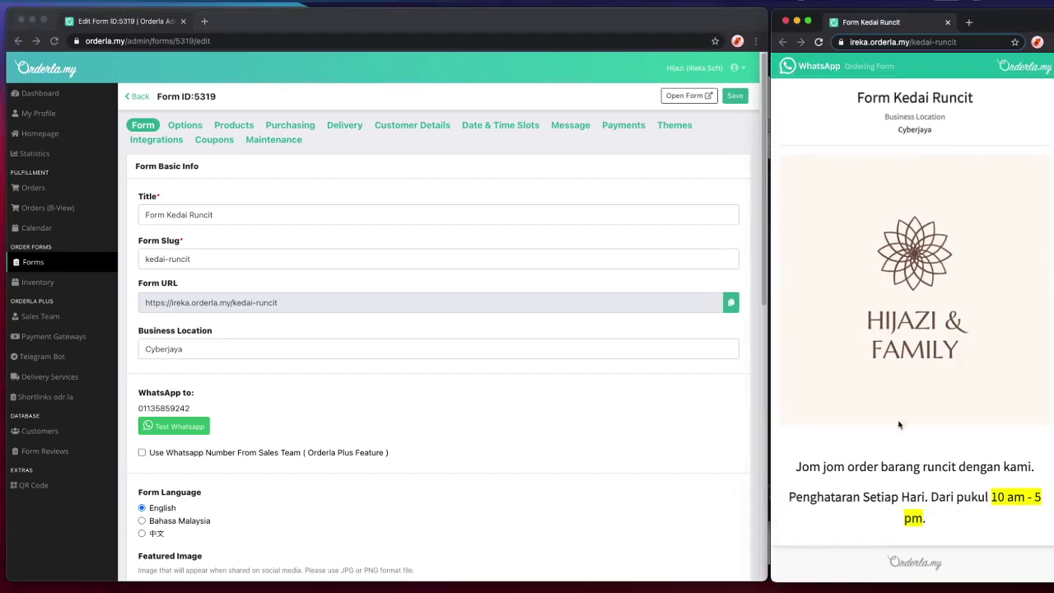
pyautogui.click(623, 434)
pyautogui.scroll(-10, 624, 434)
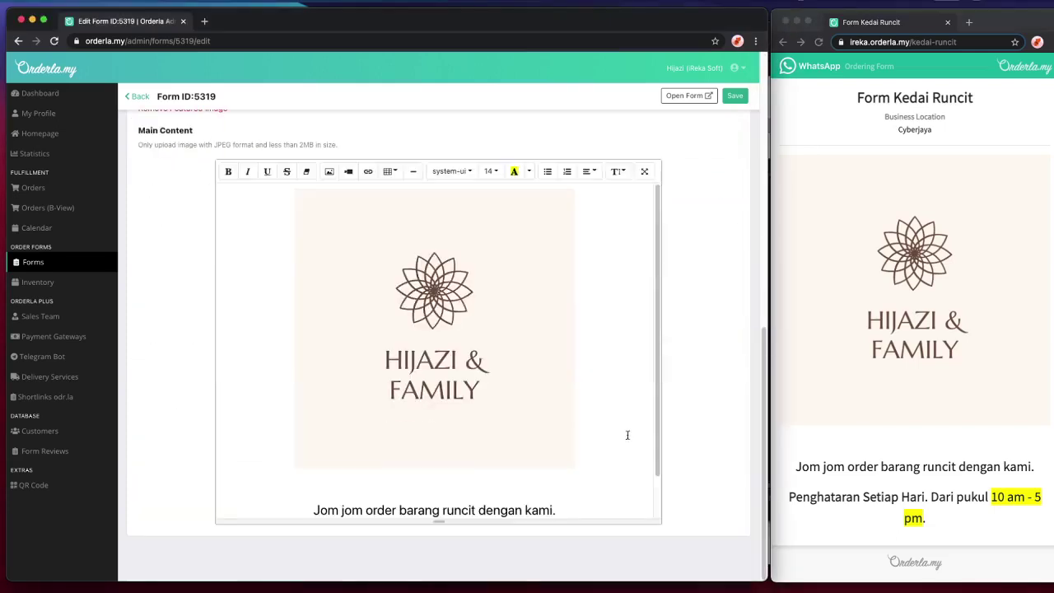
pyautogui.scroll(-1, 936, 423)
pyautogui.click(936, 437)
pyautogui.moveTo(947, 494); pyautogui.dragTo(865, 449)
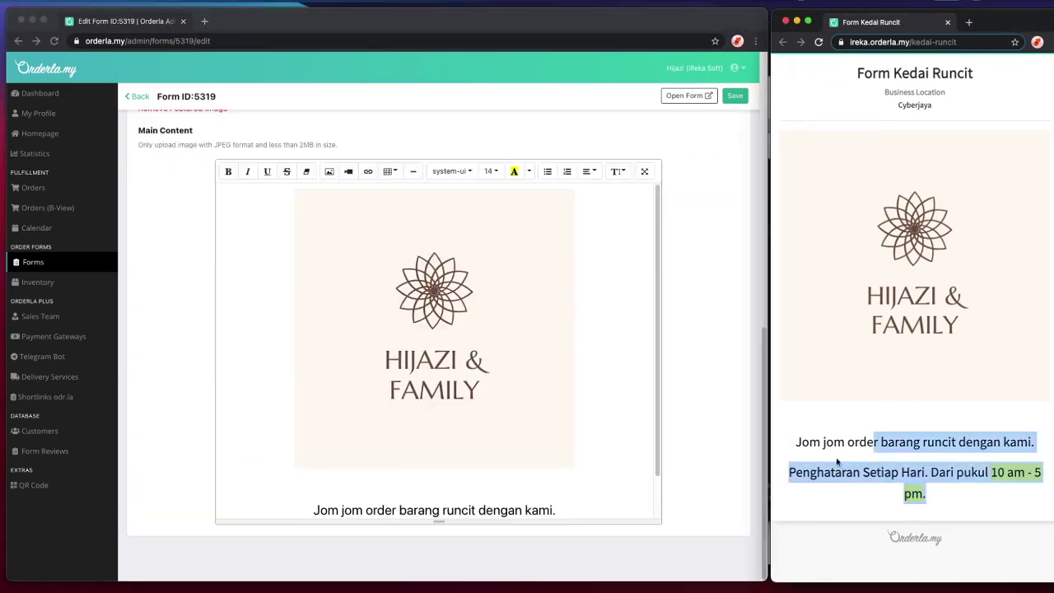
pyautogui.click(651, 446)
pyautogui.scroll(-1, 650, 446)
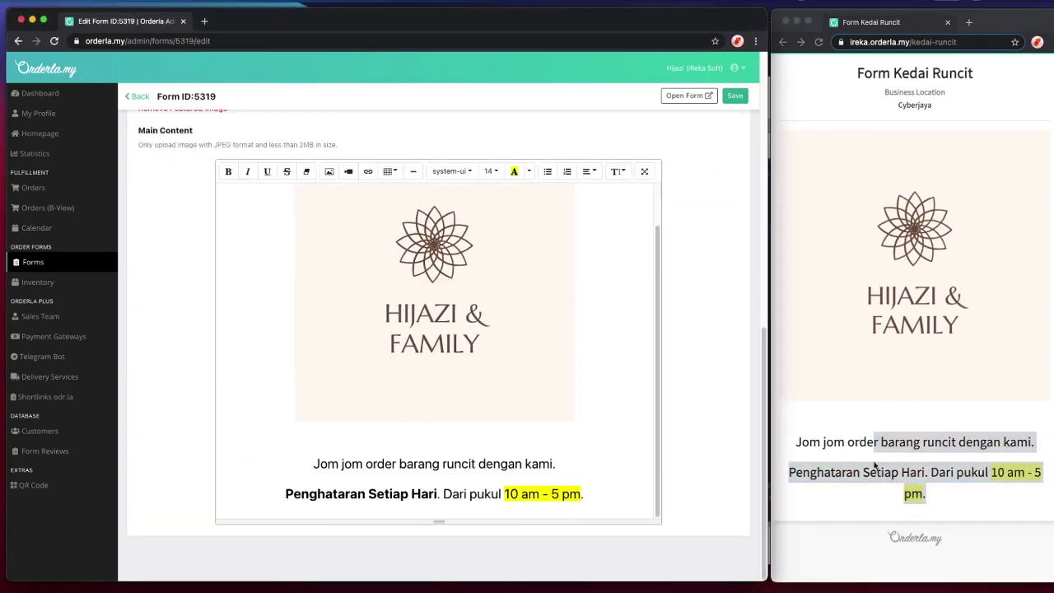
pyautogui.click(875, 467)
pyautogui.click(689, 464)
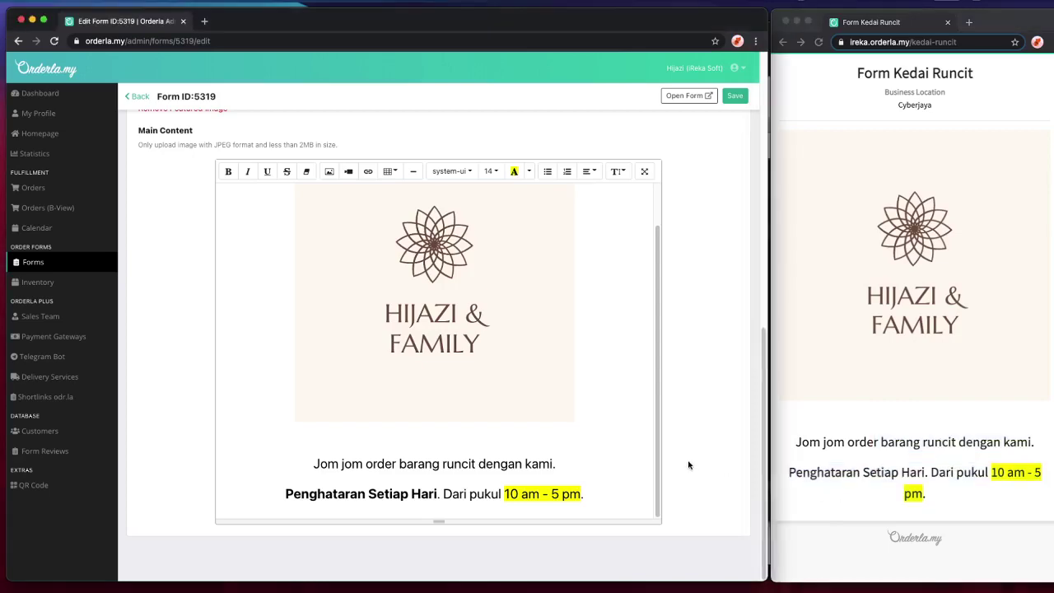
pyautogui.scroll(5, 689, 464)
pyautogui.scroll(-2, 513, 326)
pyautogui.scroll(-3, 512, 326)
pyautogui.scroll(6, 515, 327)
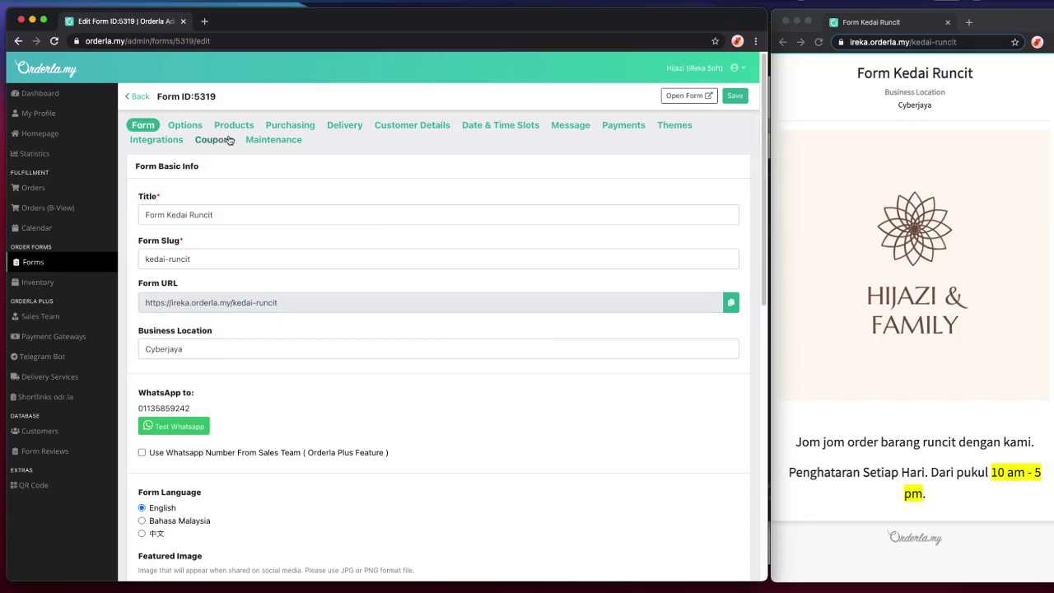
# - Show the form's empty Products list, then open the Form Kedai Runcit folder in Finder
pyautogui.click(232, 125)
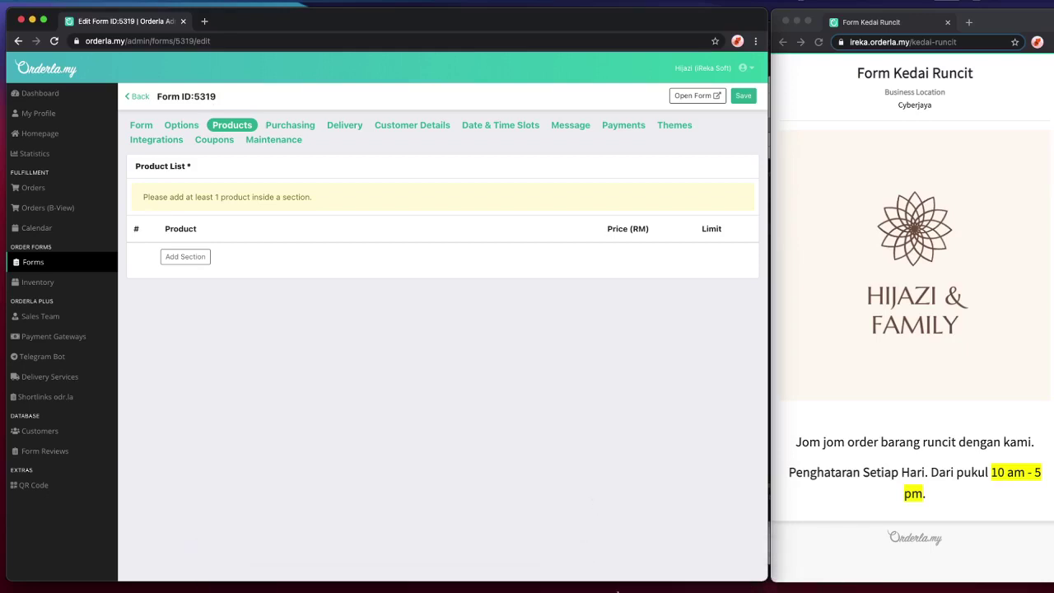
pyautogui.moveTo(619, 590)
pyautogui.click(223, 567)
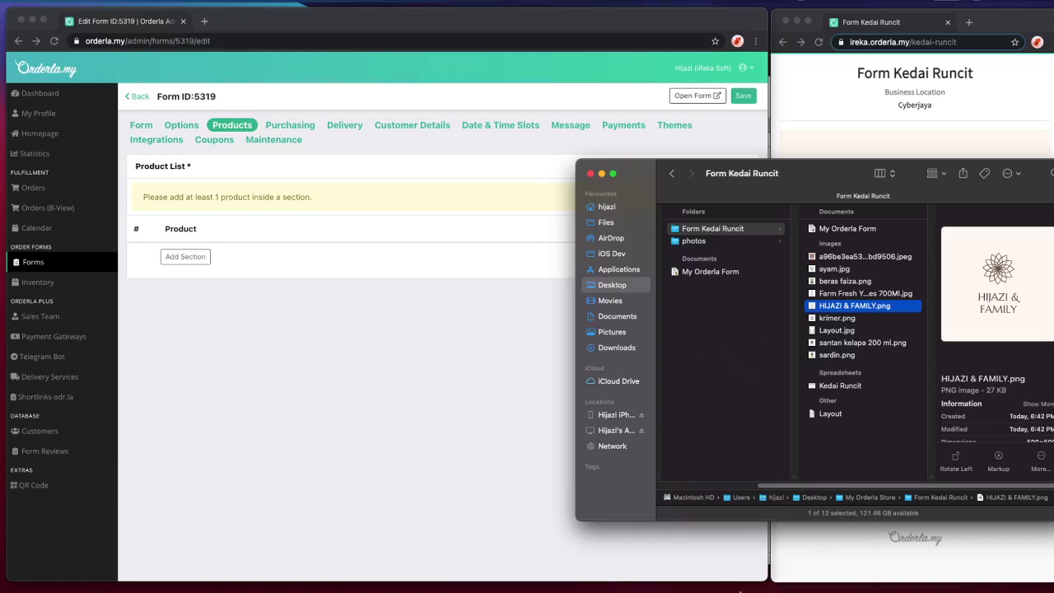
# - Bring up the Kedai Runcit spreadsheet in Numbers and size it beside the Chrome form editor
pyautogui.moveTo(732, 589)
pyautogui.click(680, 567)
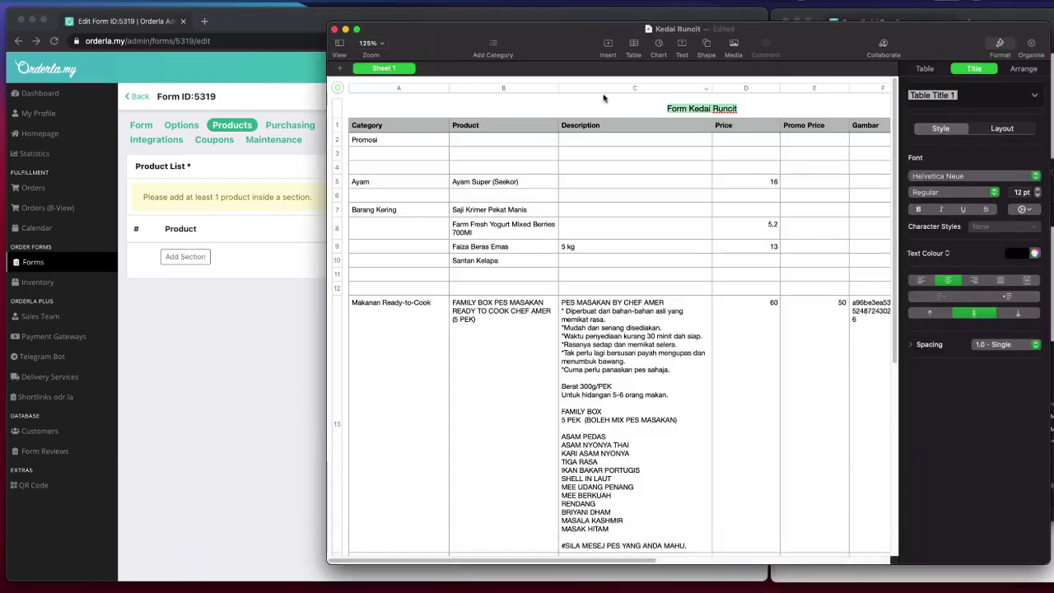
pyautogui.scroll(-3, 507, 223)
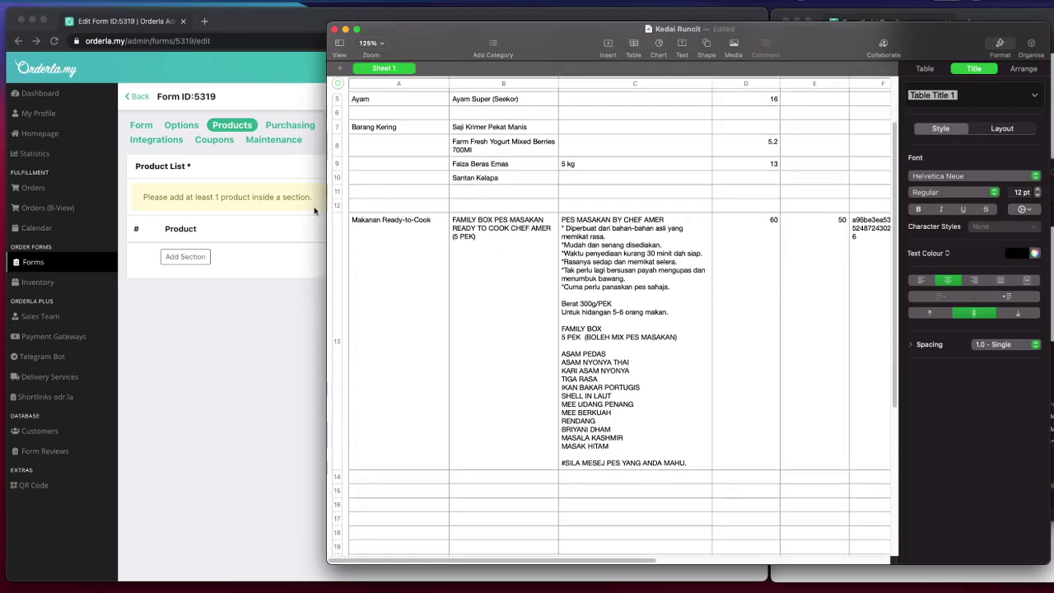
pyautogui.scroll(3, 379, 194)
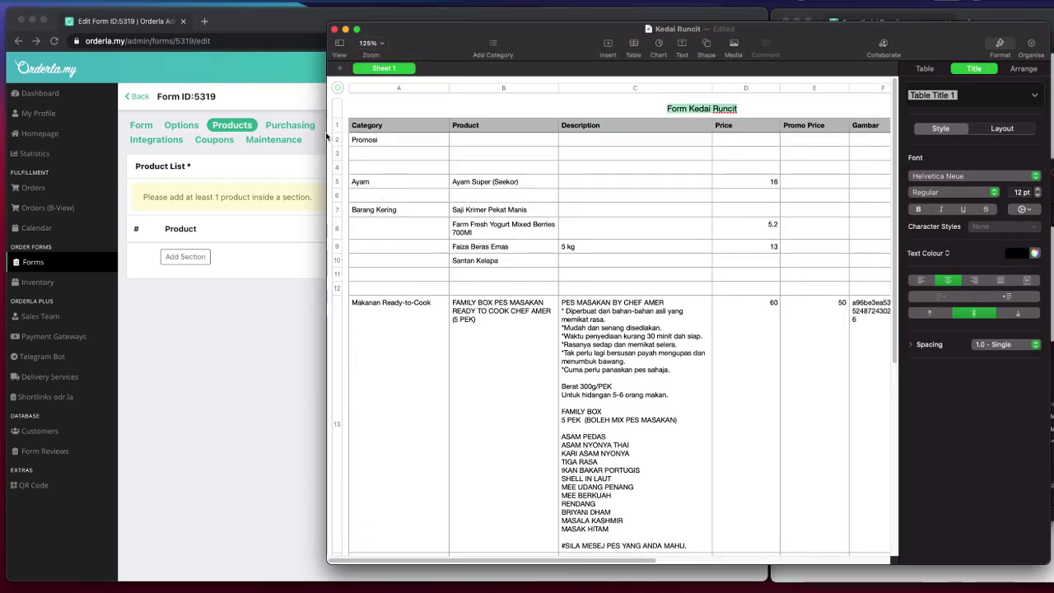
pyautogui.moveTo(328, 136); pyautogui.dragTo(509, 132)
pyautogui.click(754, 356)
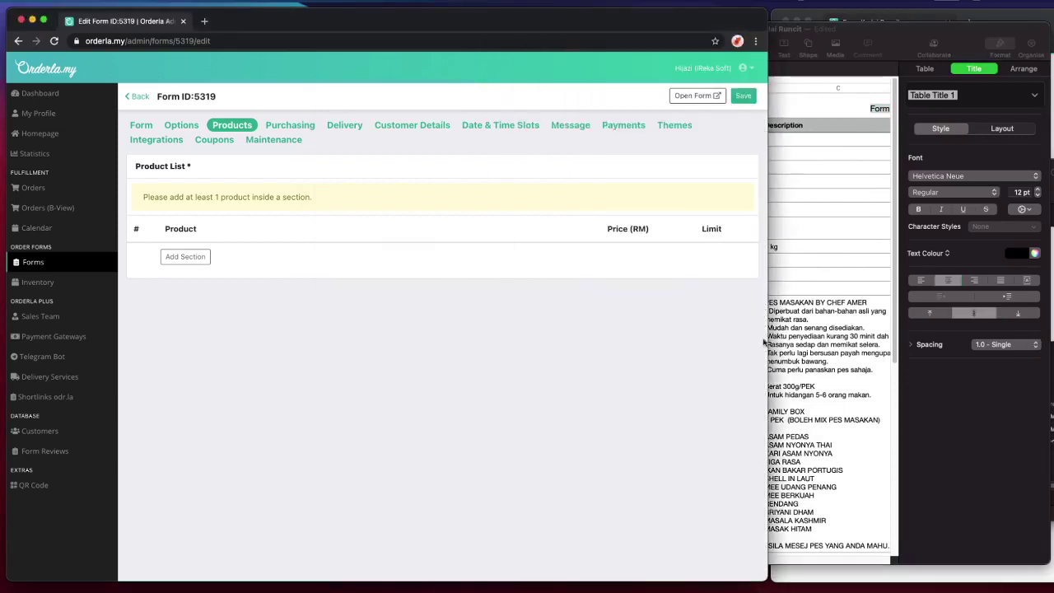
pyautogui.moveTo(765, 344); pyautogui.dragTo(613, 359)
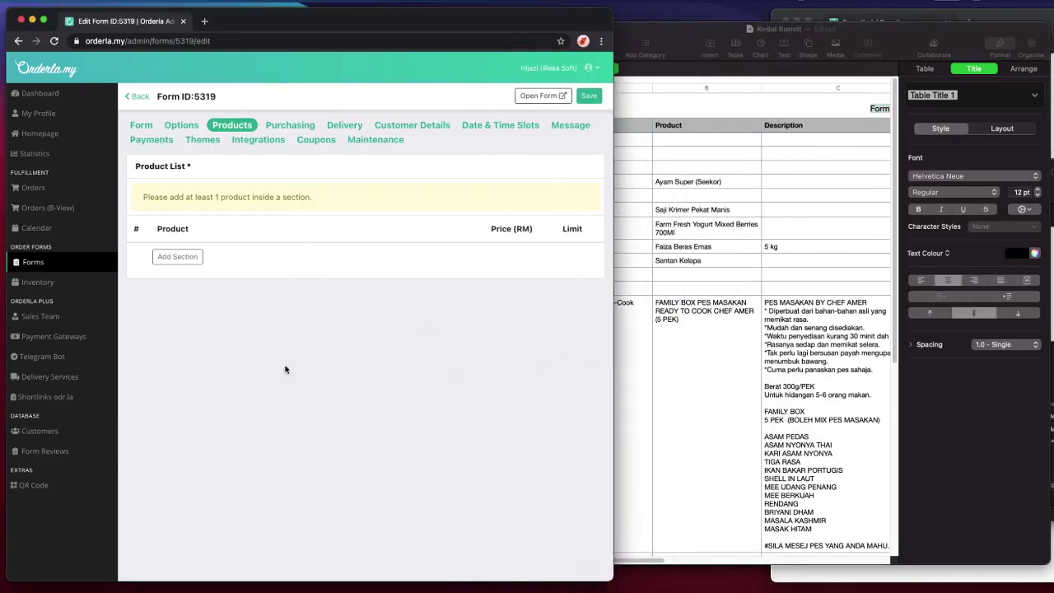
# - Add a product section named 'Ayam' to the form
pyautogui.click(180, 257)
pyautogui.click(213, 318)
pyautogui.write('Ayam')
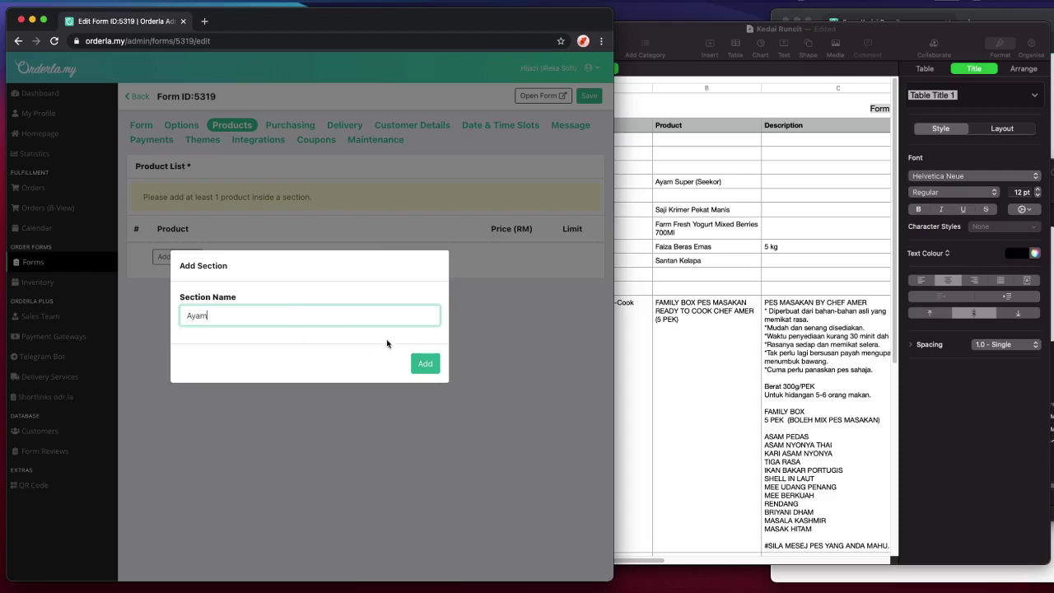
pyautogui.click(425, 363)
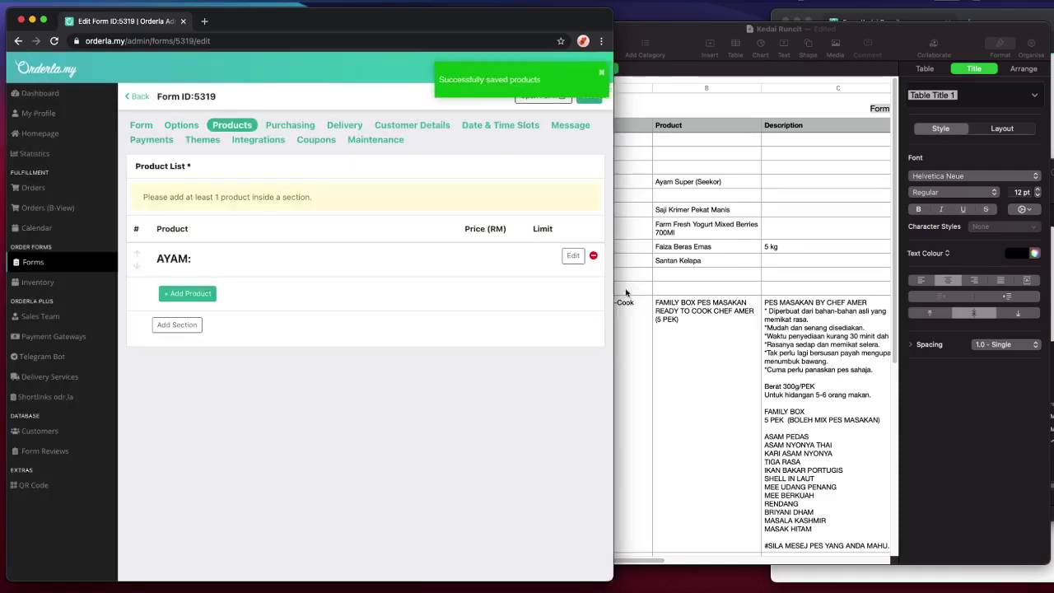
# - Reload the public form to confirm the Ayam section appears
pyautogui.click(627, 290)
pyautogui.moveTo(528, 309); pyautogui.dragTo(541, 309)
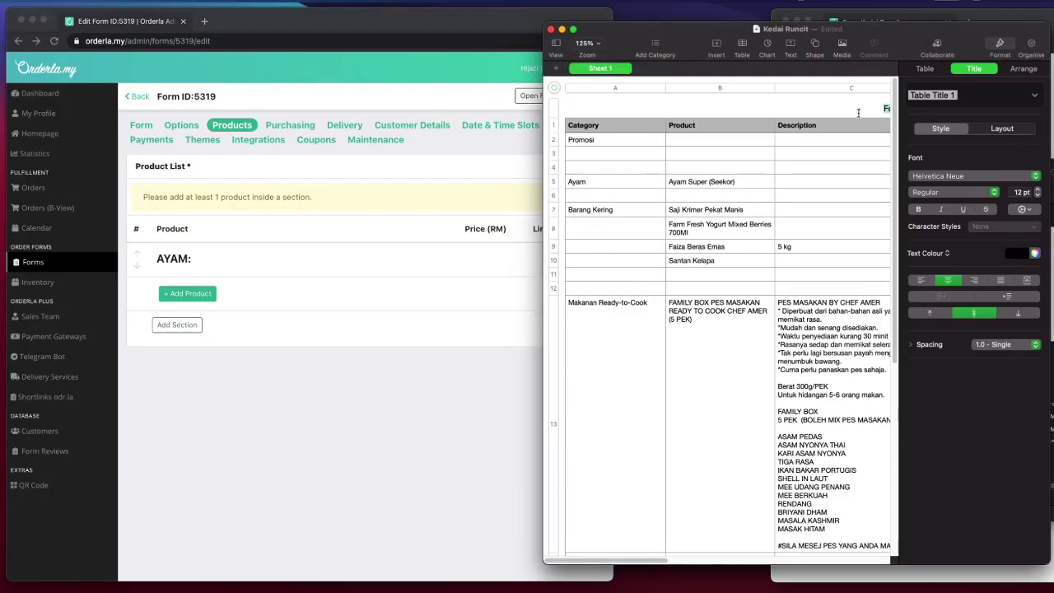
pyautogui.click(1004, 19)
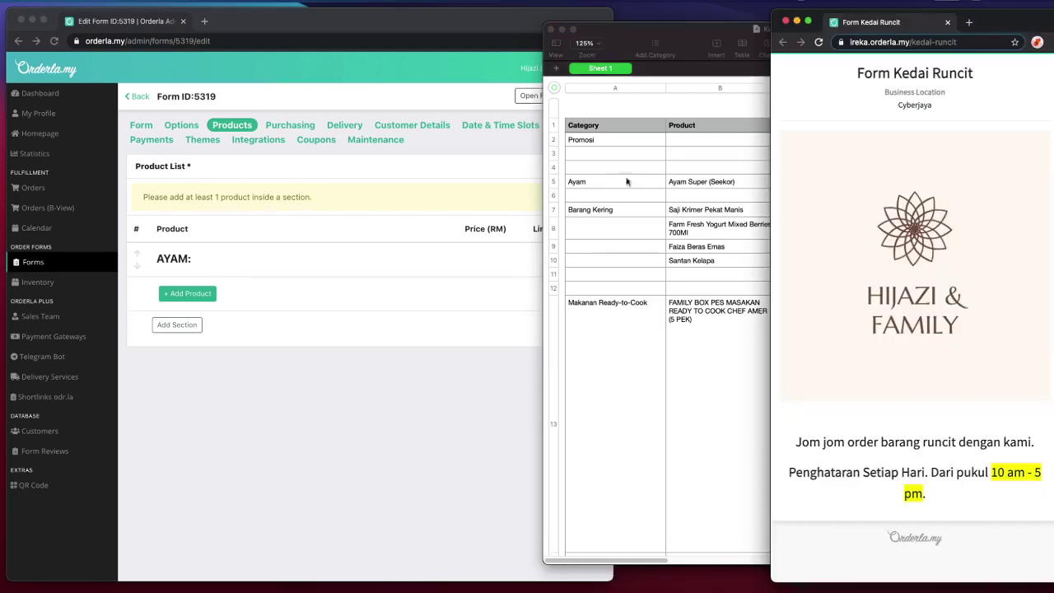
pyautogui.press('super+r')
pyautogui.scroll(-4, 980, 247)
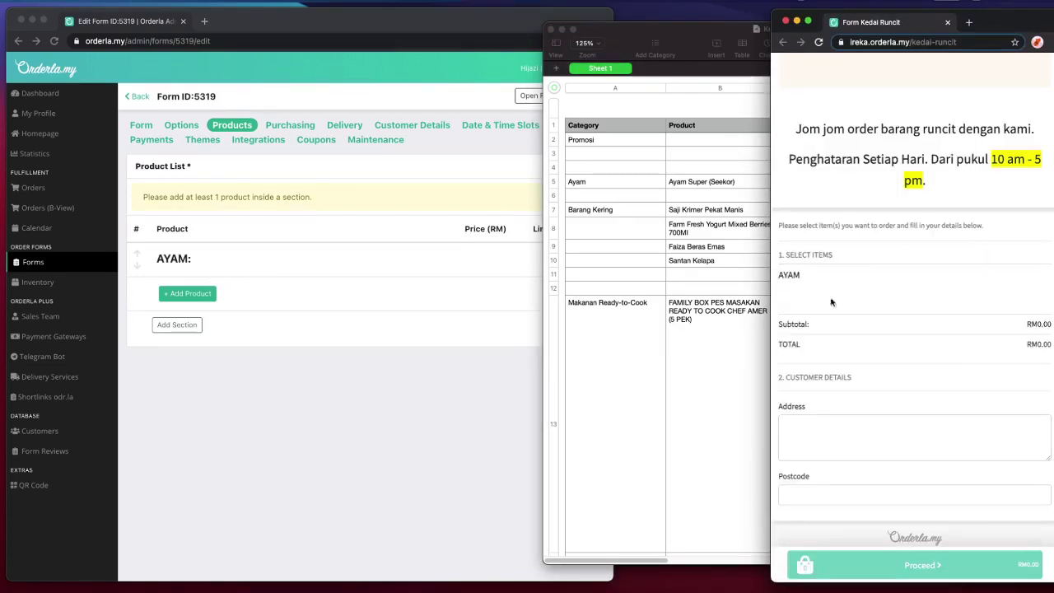
# - Copy the 'Ayam Super (Seekor)' product name from the spreadsheet
pyautogui.click(599, 321)
pyautogui.click(741, 180)
pyautogui.click(743, 180)
pyautogui.moveTo(743, 179); pyautogui.dragTo(648, 175)
pyautogui.press('super+c')
pyautogui.click(451, 300)
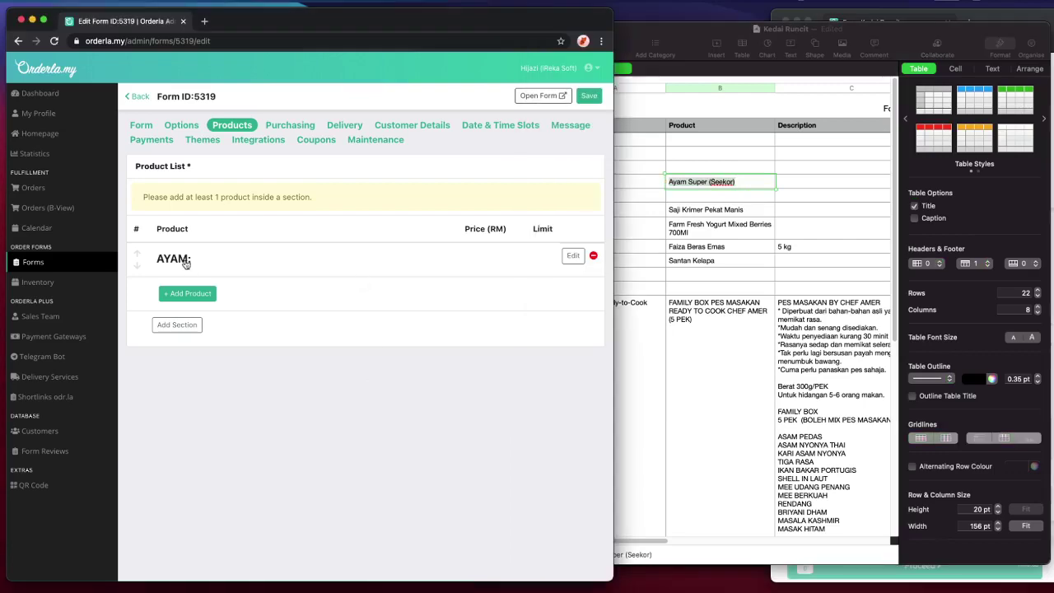
# - Start a new Ayam product named 'Ayam Super (Seekor)'
pyautogui.click(189, 295)
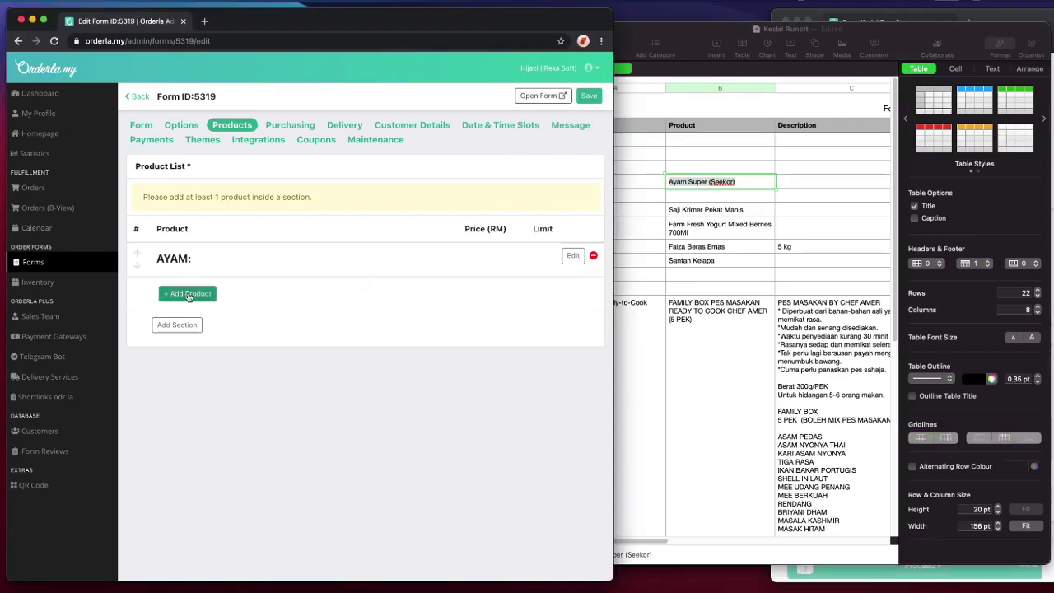
pyautogui.click(384, 129)
pyautogui.press('super+v')
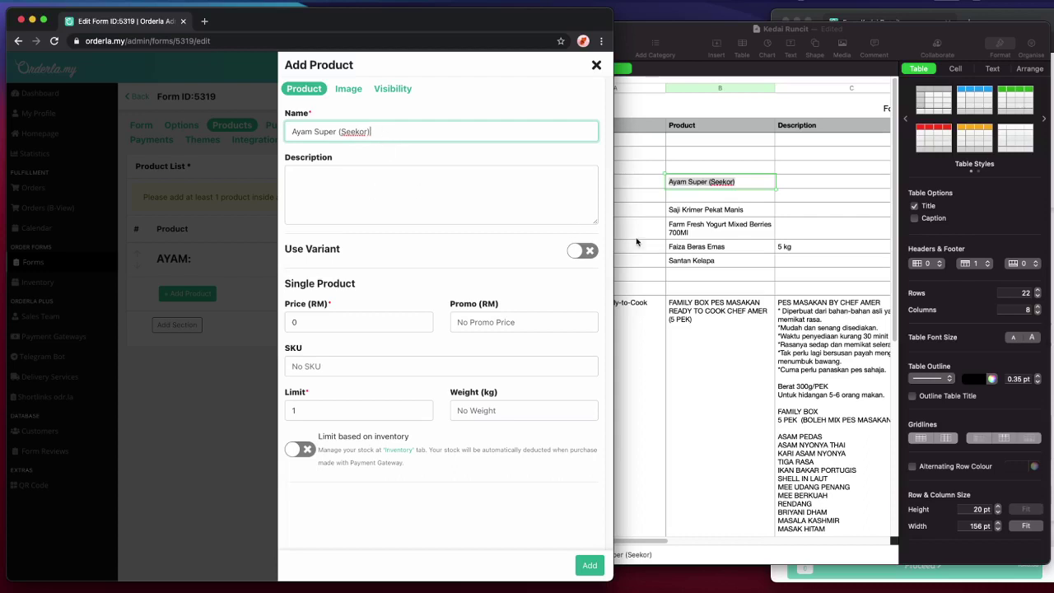
pyautogui.click(676, 232)
pyautogui.click(445, 218)
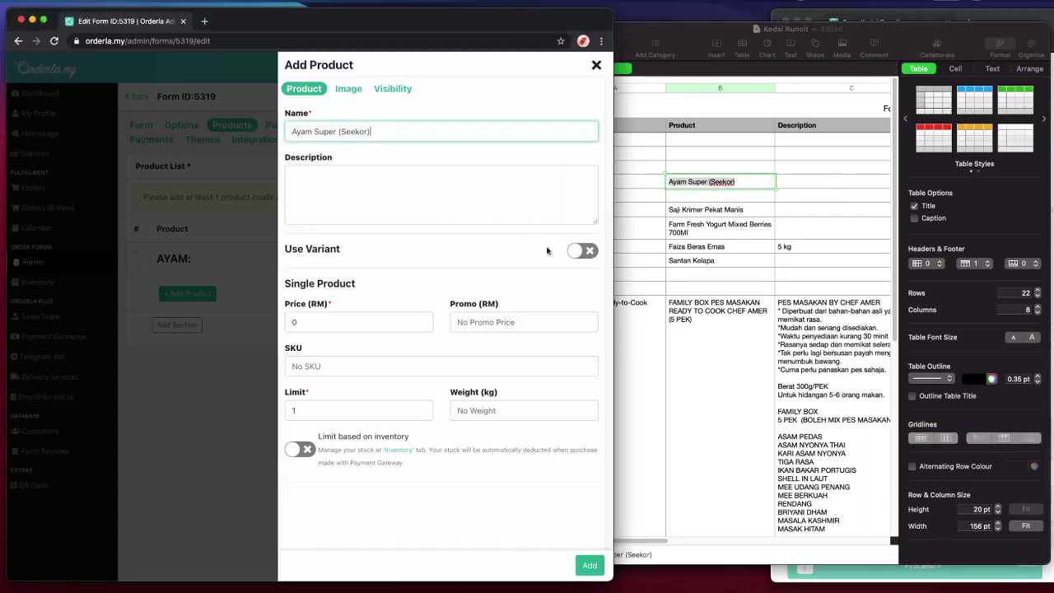
# - Set the product's price to 16, matching the spreadsheet
pyautogui.hscroll(3, 753, 246)
pyautogui.hscroll(3, 753, 246)
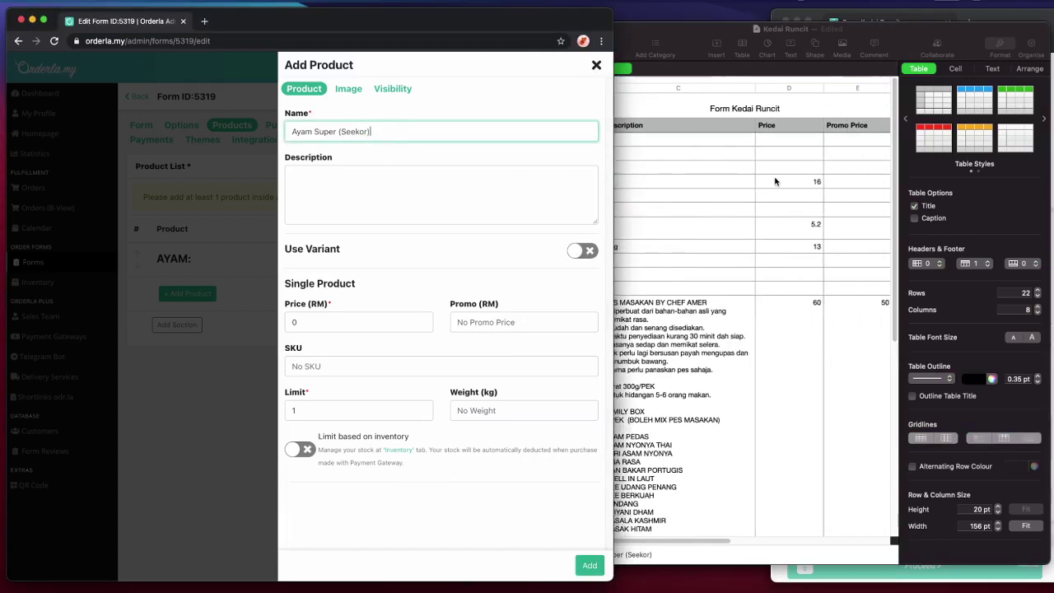
pyautogui.click(777, 180)
pyautogui.click(777, 180)
pyautogui.click(386, 322)
pyautogui.doubleClick(386, 322)
pyautogui.write('16')
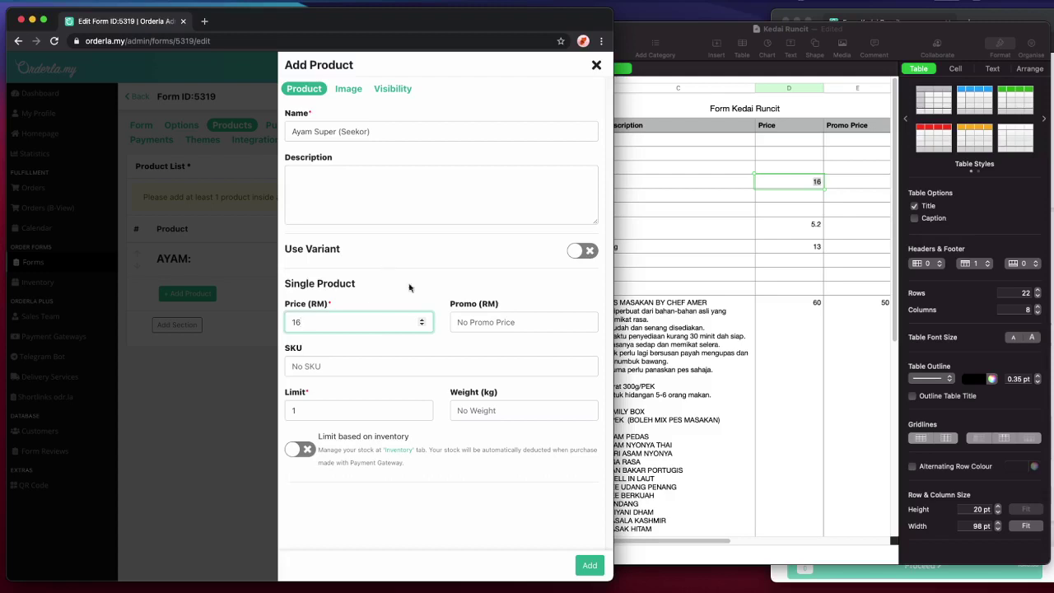
# - Give it SKU 'AYAM SUPER ABC' and limit 10, then add the product
pyautogui.click(457, 322)
pyautogui.click(407, 360)
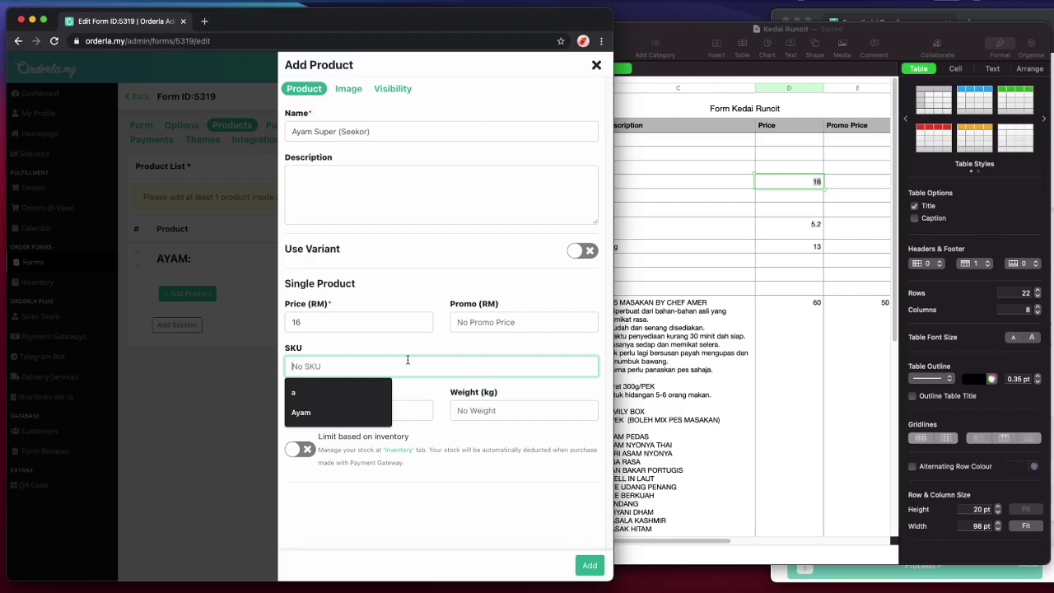
pyautogui.write('AA')
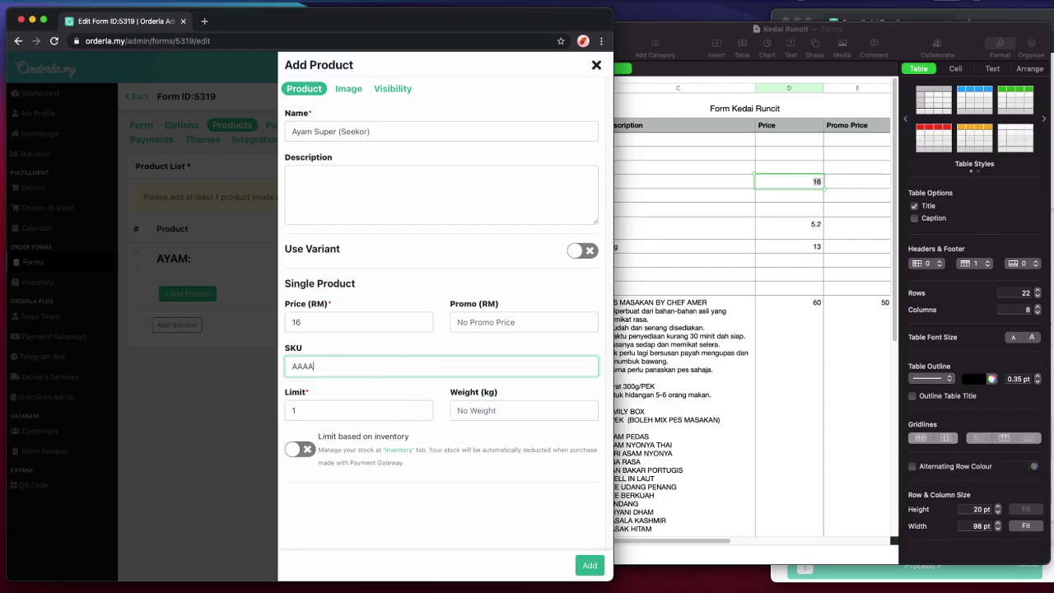
pyautogui.write('A')
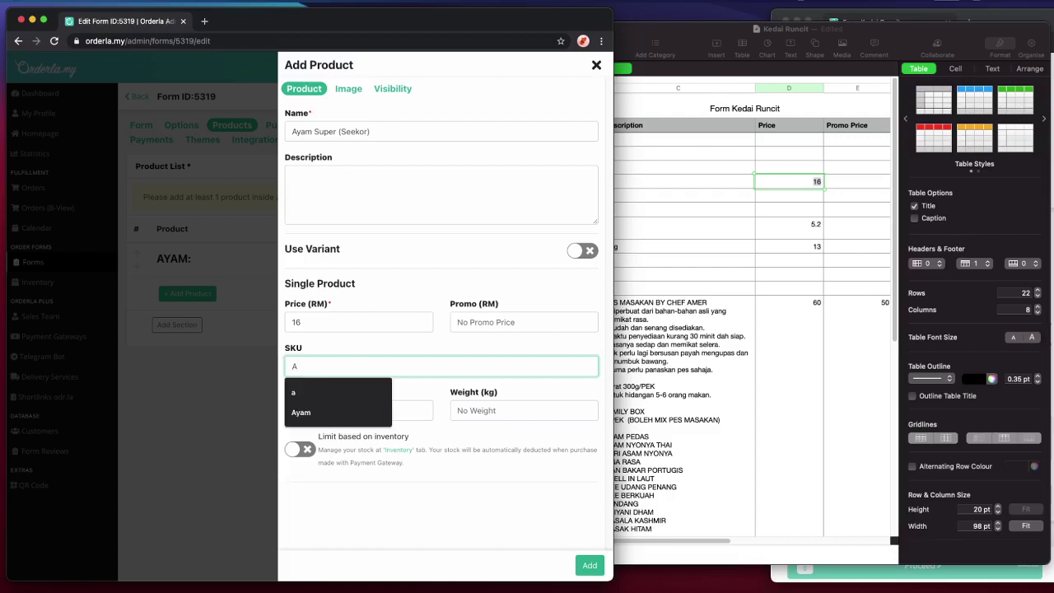
pyautogui.write('YAM SUPER')
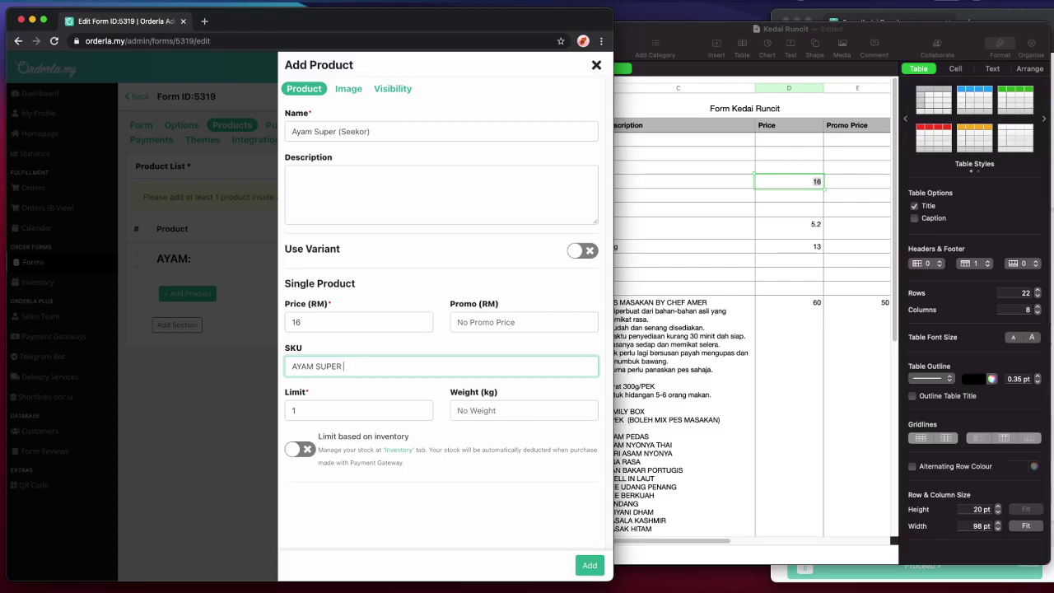
pyautogui.write('ABC')
pyautogui.press('Tab')
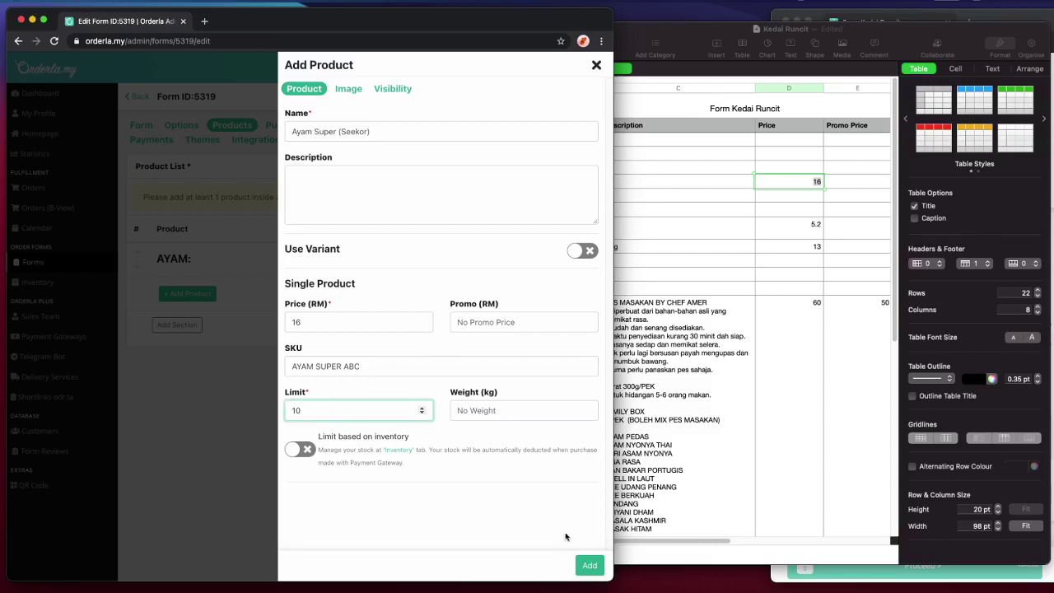
pyautogui.click(586, 565)
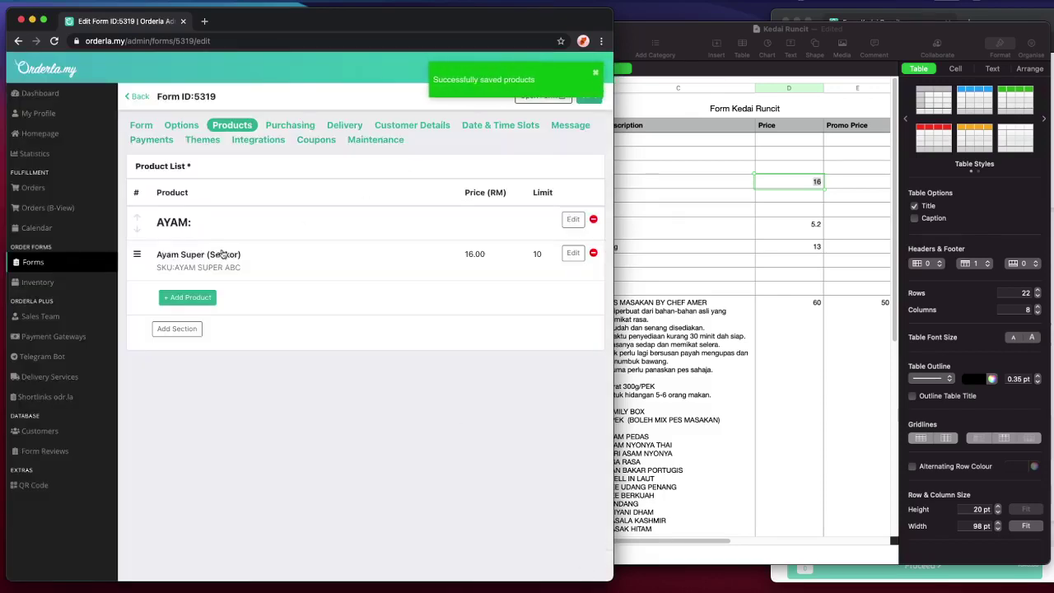
# - Create a 'Barang Kering' section using the name copied from the spreadsheet
pyautogui.click(752, 249)
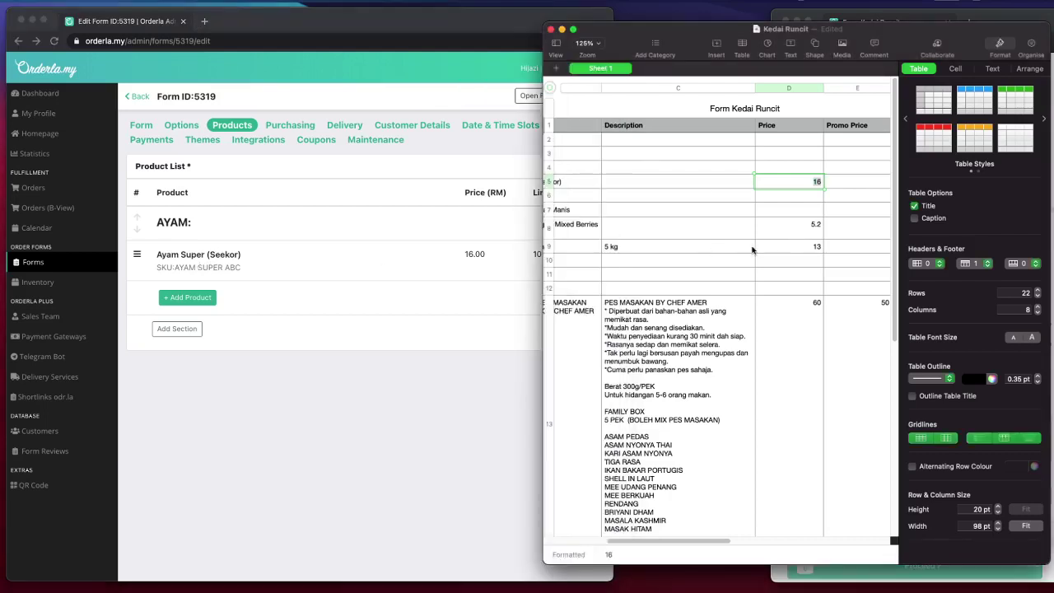
pyautogui.hscroll(-6, 703, 283)
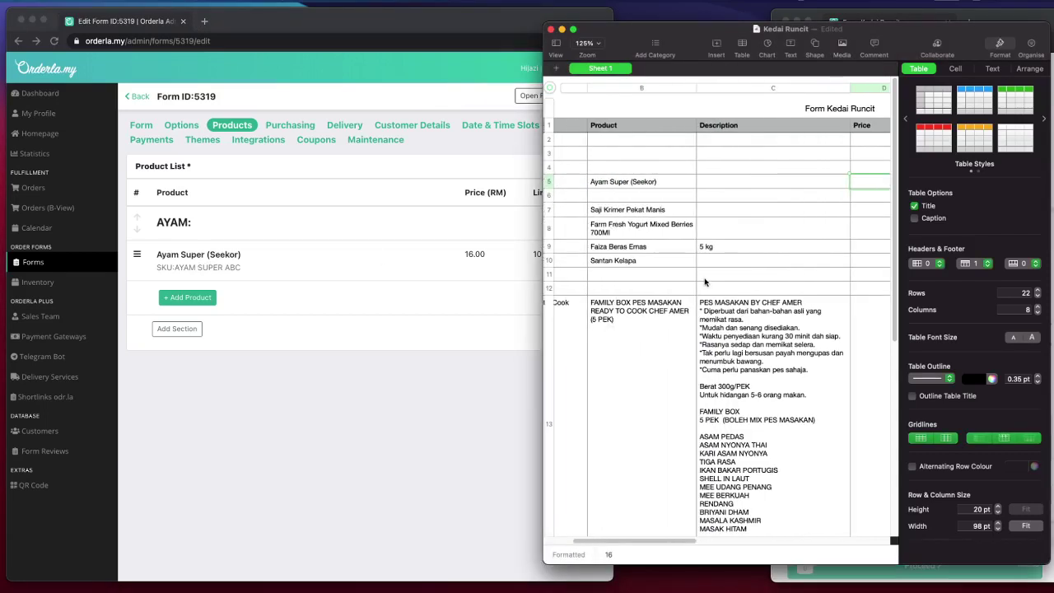
pyautogui.click(610, 213)
pyautogui.doubleClick(614, 211)
pyautogui.press('super+c')
pyautogui.click(516, 232)
pyautogui.click(156, 327)
pyautogui.click(258, 313)
pyautogui.press('super+v')
pyautogui.click(424, 362)
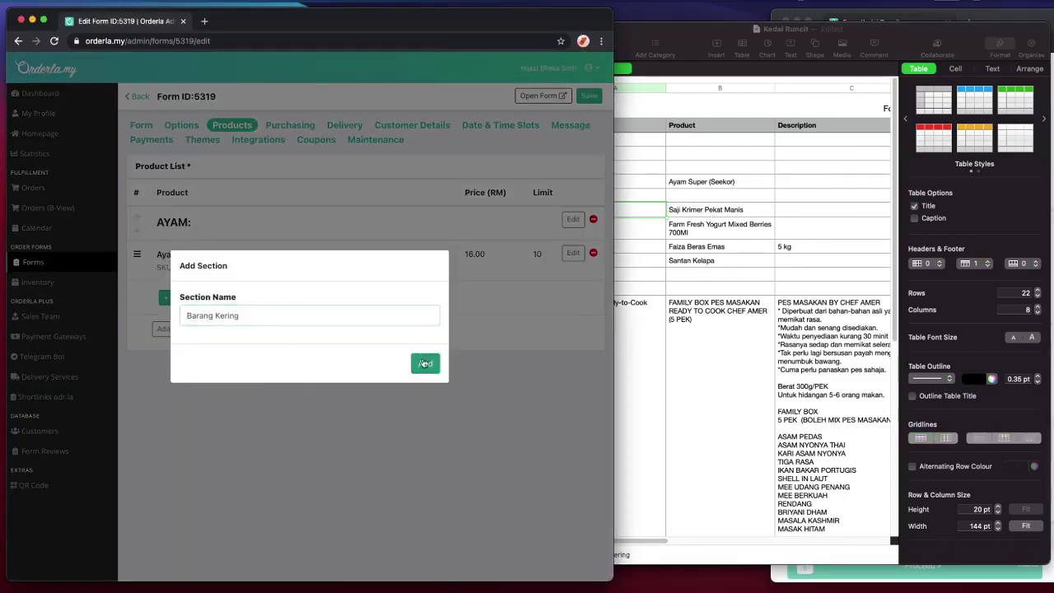
# - Copy the 'Saji Krimer Pekat Manis' name from the spreadsheet
pyautogui.click(680, 249)
pyautogui.doubleClick(721, 211)
pyautogui.press('super+c')
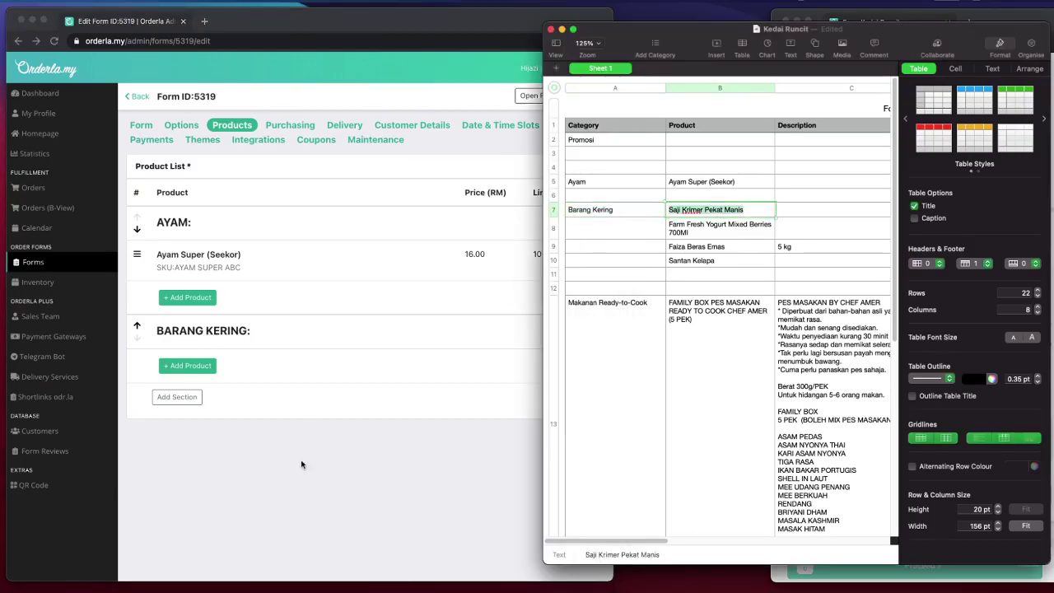
pyautogui.click(302, 465)
# - Start a new BARANG KERING product named 'Saji Krimer Pekat Manis'
pyautogui.click(198, 364)
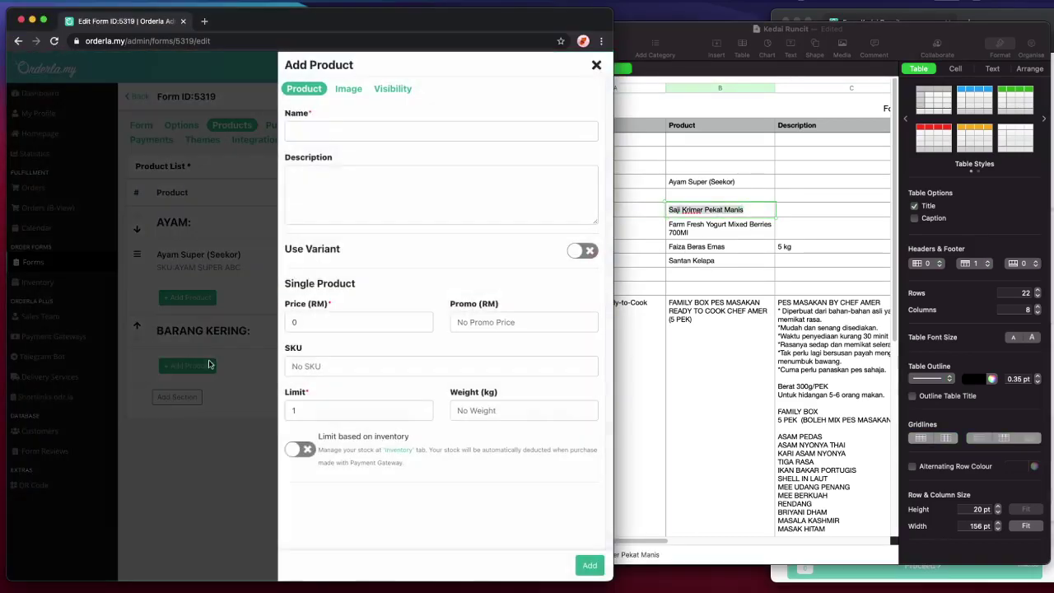
pyautogui.click(339, 134)
pyautogui.press('super+v')
# - Enter 2.5 as Saji Krimer Pekat Manis's price in the Numbers sheet
pyautogui.press('super+Tab')
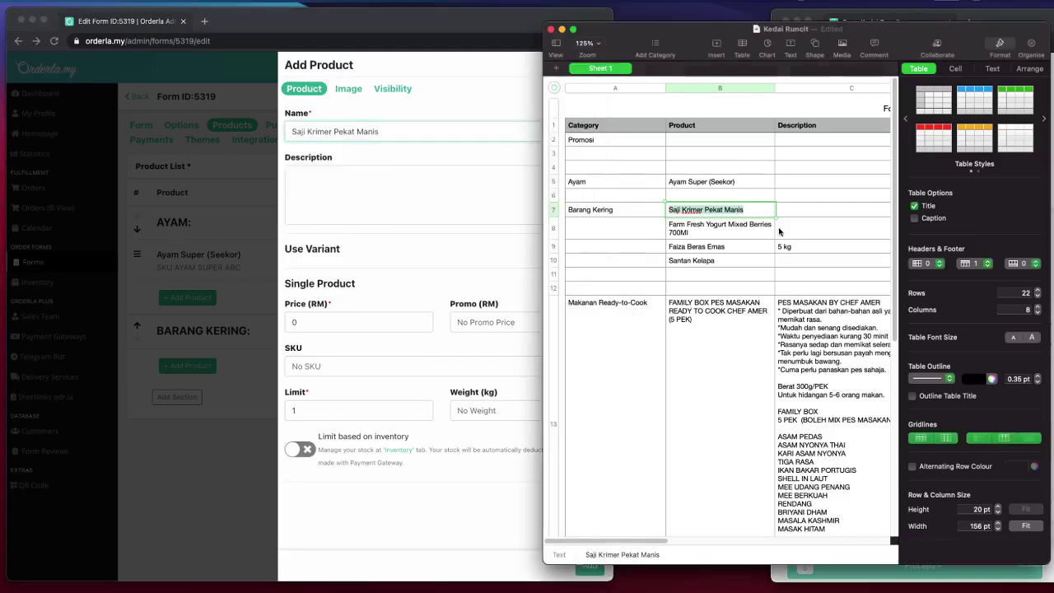
pyautogui.hscroll(4, 717, 313)
pyautogui.click(1020, 46)
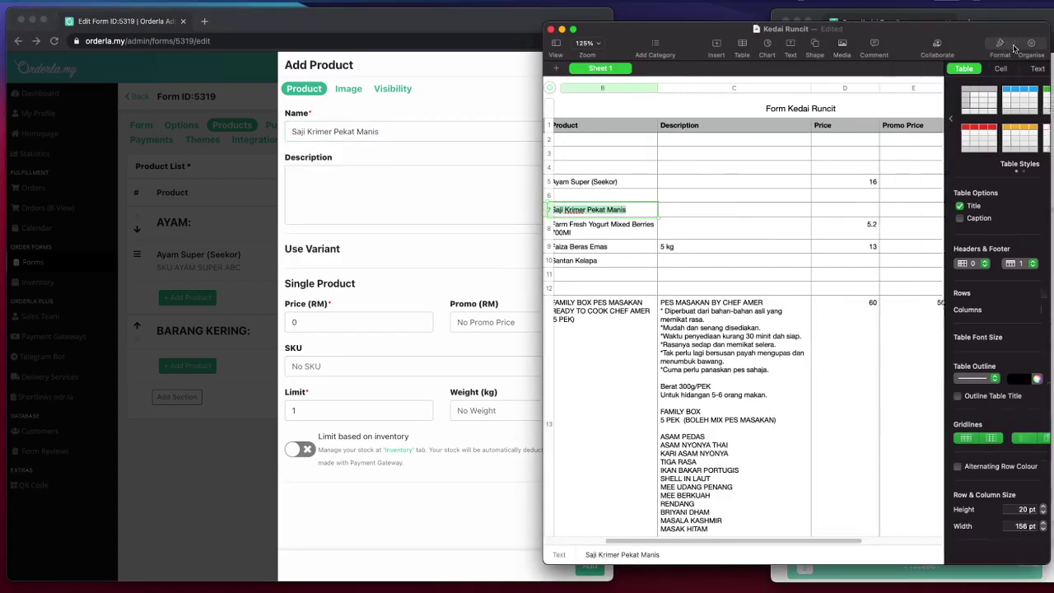
pyautogui.hscroll(1, 854, 261)
pyautogui.hscroll(-3, 854, 261)
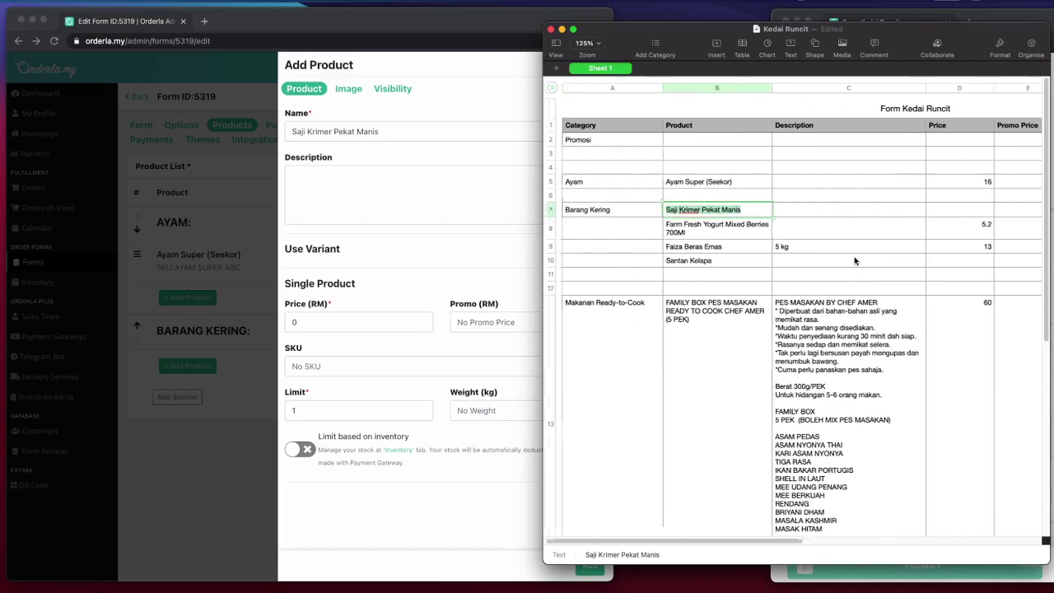
pyautogui.hscroll(2, 855, 261)
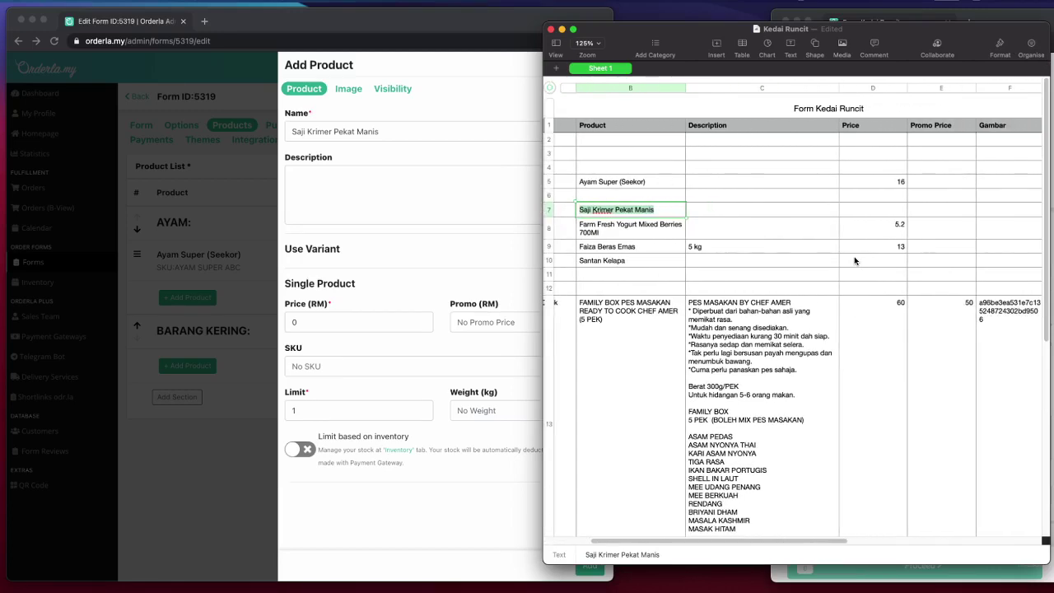
pyautogui.hscroll(1, 883, 226)
pyautogui.click(877, 210)
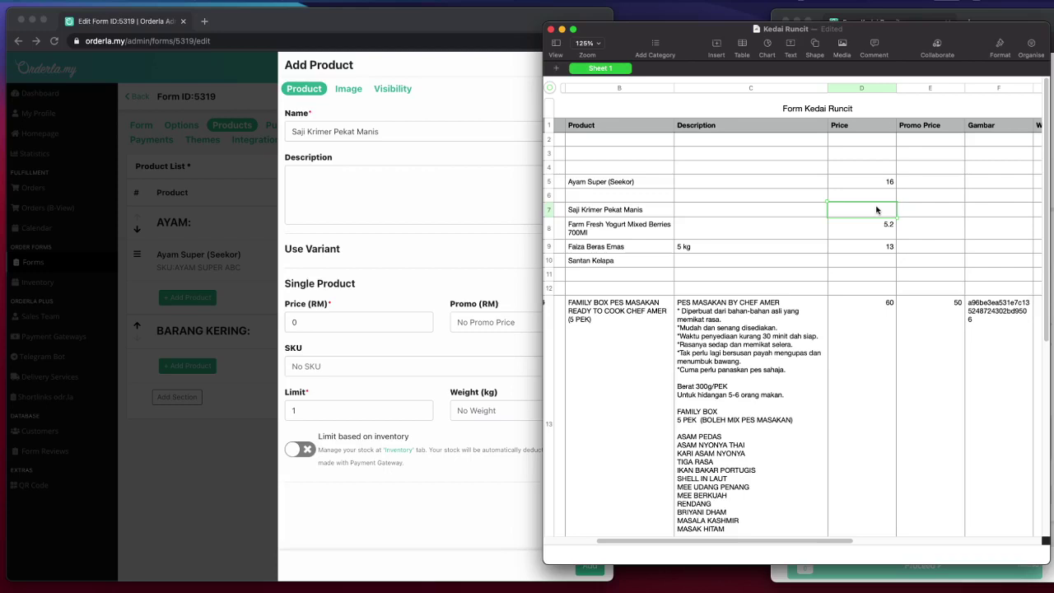
pyautogui.write('2.5')
pyautogui.press('Return')
# - Copy the 2.5 price into the product's Price field
pyautogui.click(862, 211)
pyautogui.doubleClick(862, 212)
pyautogui.hotkey('ctrl', 'c')
pyautogui.click(426, 248)
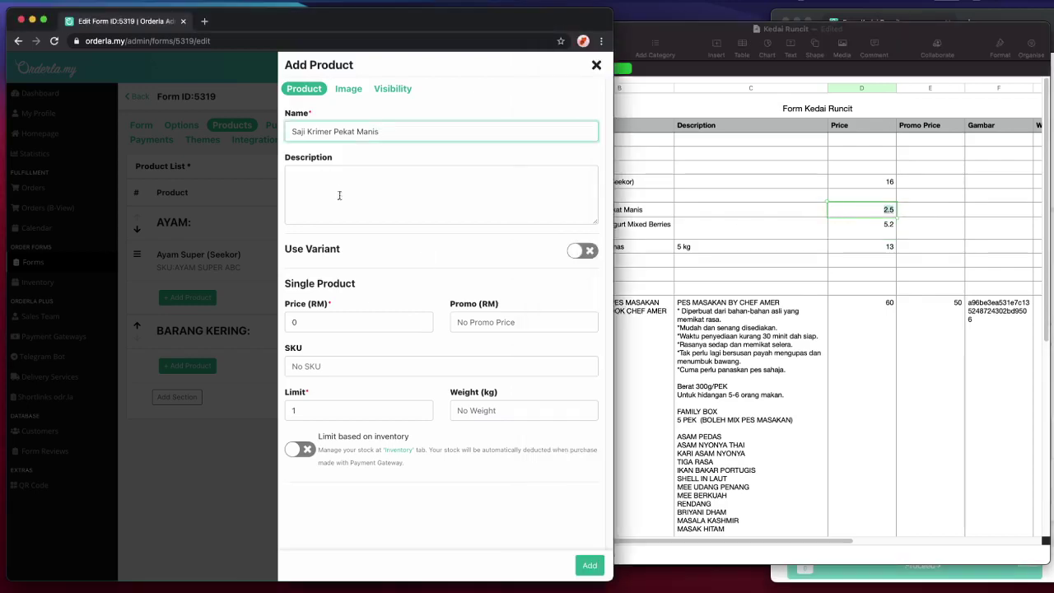
pyautogui.doubleClick(376, 322)
pyautogui.hotkey('ctrl', 'v')
# - Leave the SKU empty, set the limit to 10, and add the product
pyautogui.click(340, 366)
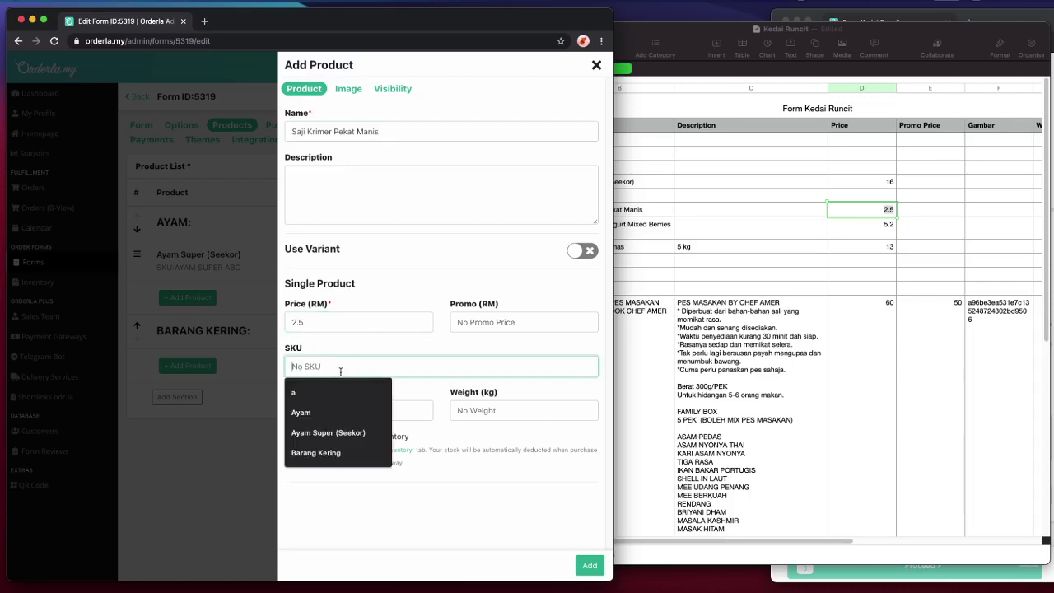
pyautogui.click(439, 387)
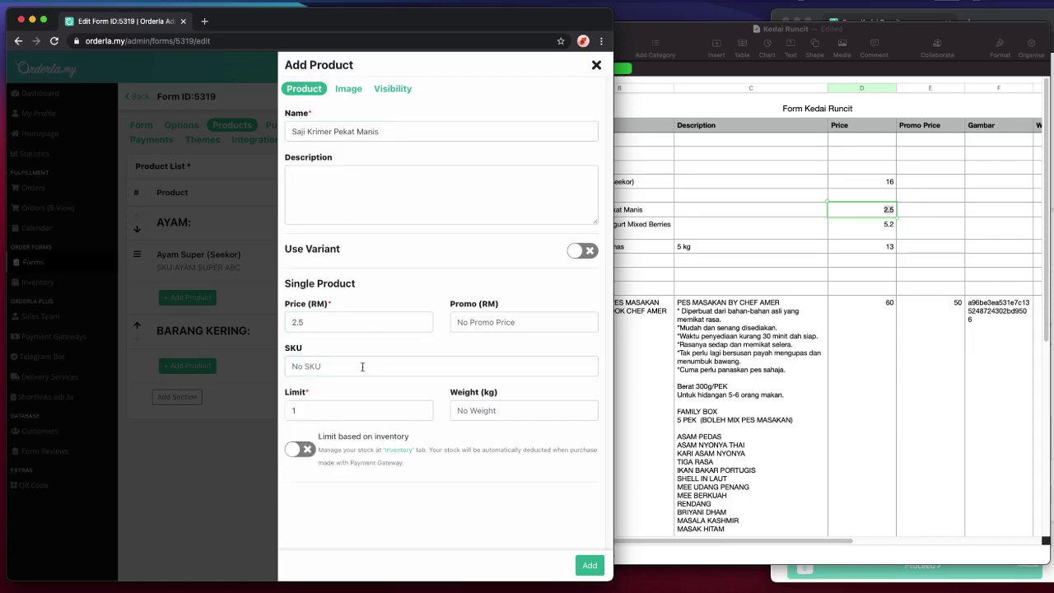
pyautogui.click(318, 408)
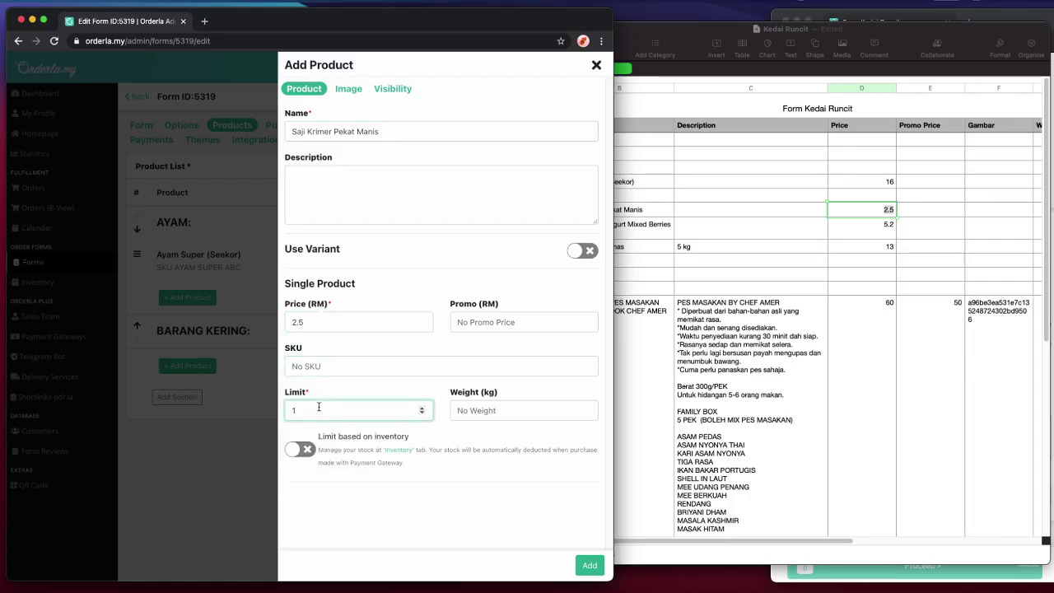
pyautogui.write('0')
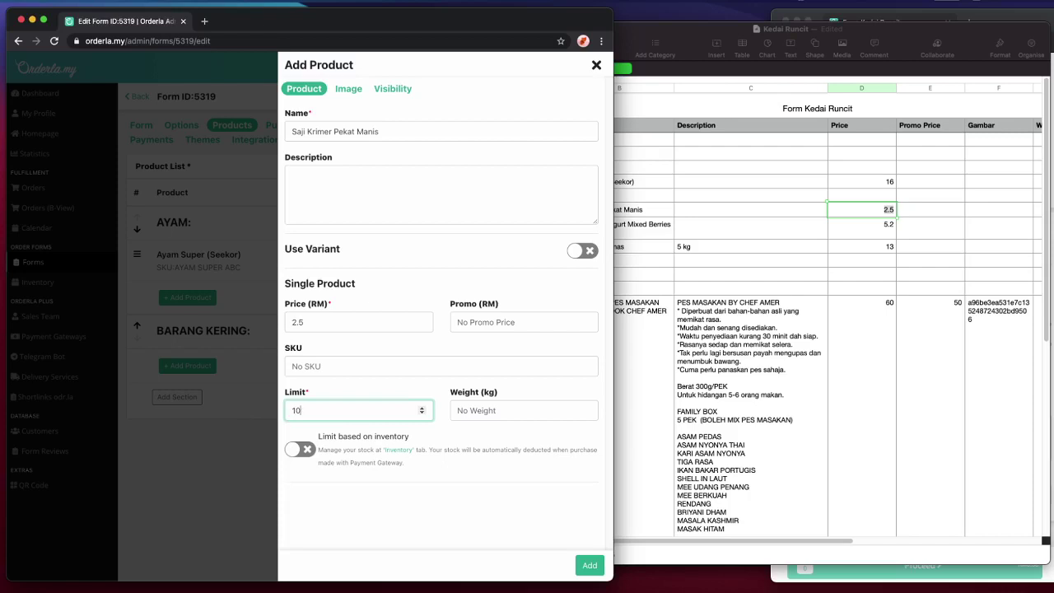
pyautogui.click(589, 566)
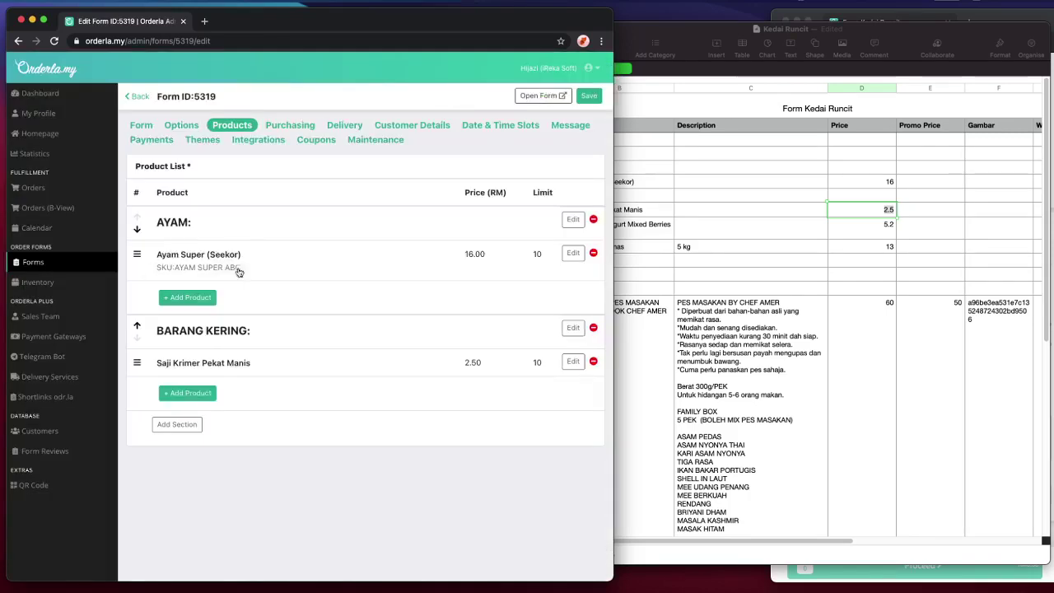
# - Open Ayam Super (Seekor)'s image settings and find ayam.jpg in Finder
pyautogui.click(219, 260)
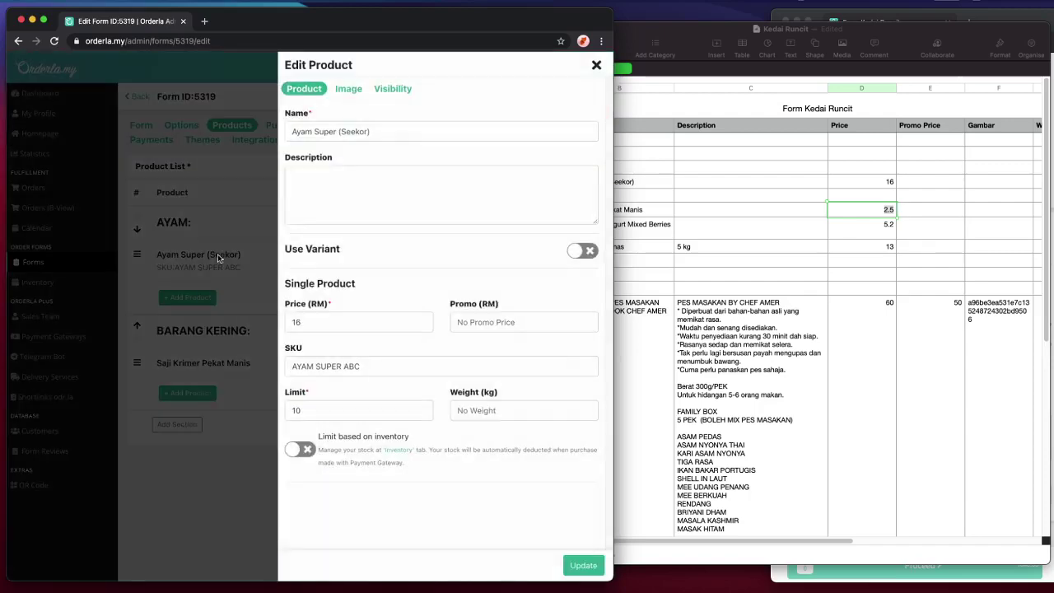
pyautogui.click(349, 89)
pyautogui.press('super+Tab')
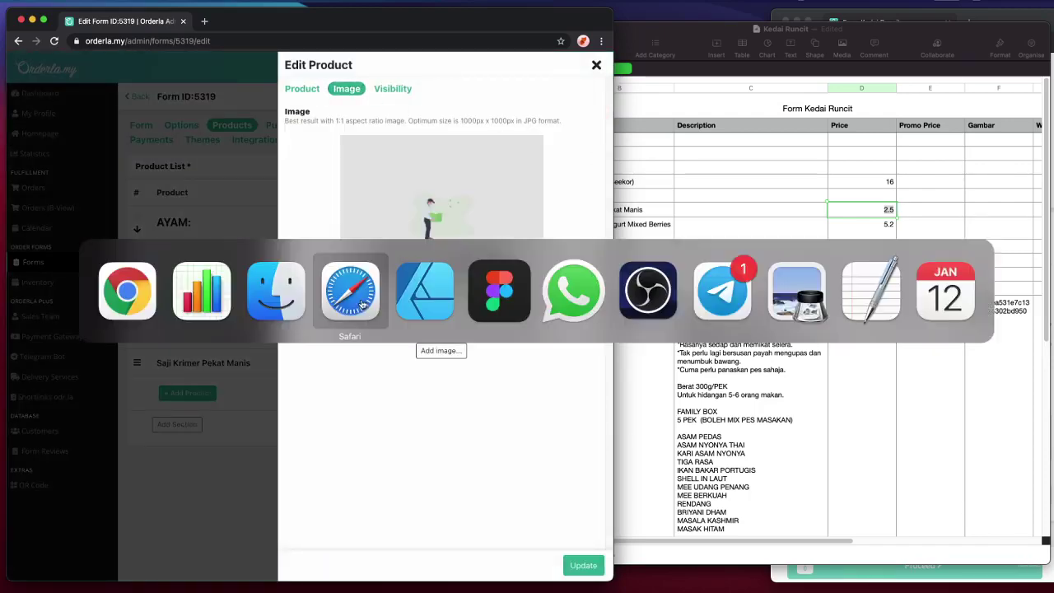
pyautogui.click(280, 292)
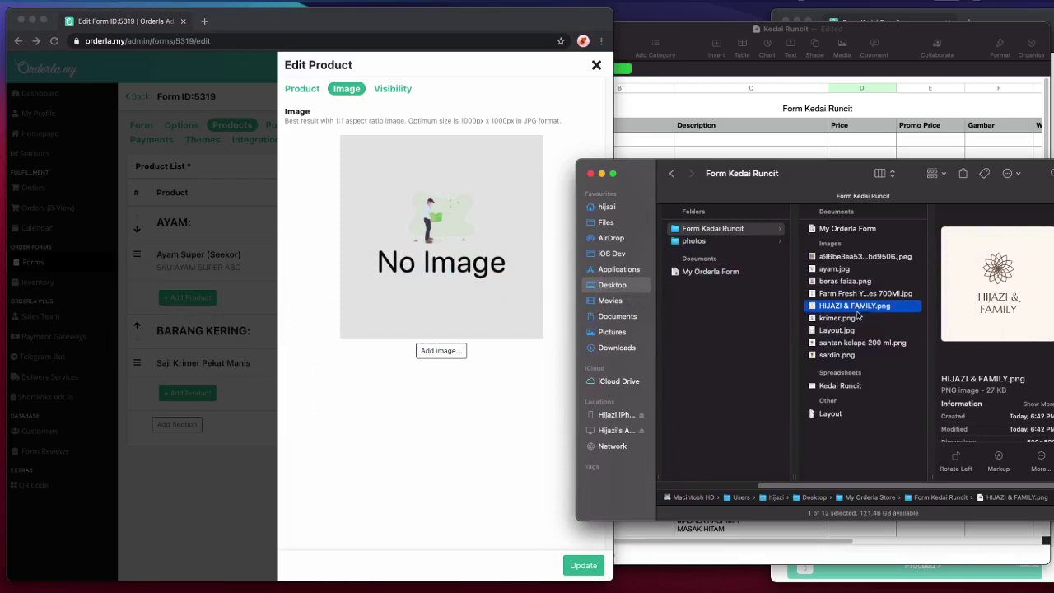
pyautogui.click(852, 270)
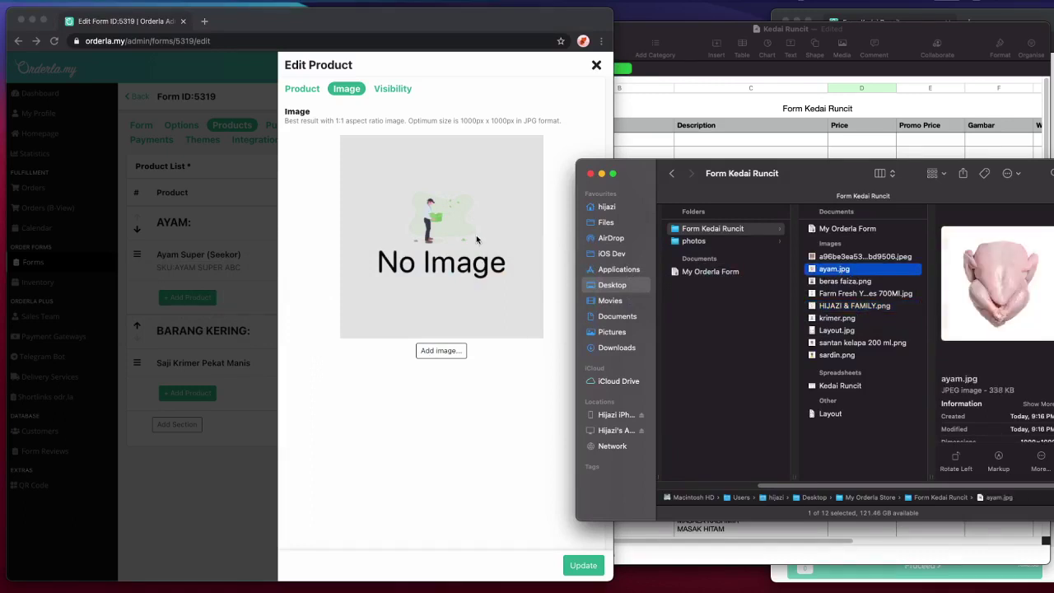
pyautogui.click(481, 354)
# - Load ayam.jpg as the product image and update Ayam Super (Seekor)
pyautogui.click(460, 352)
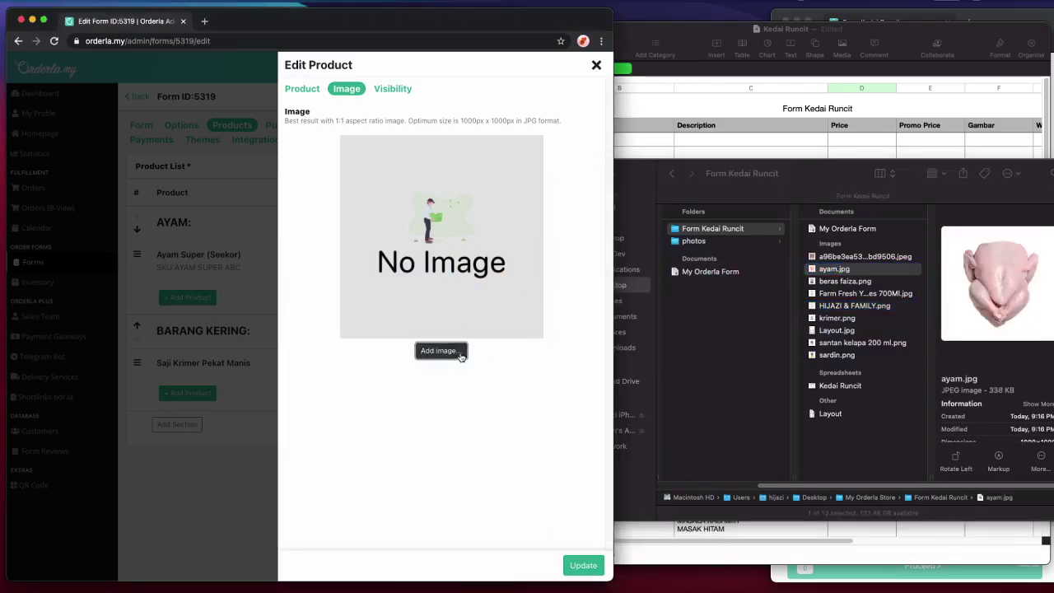
pyautogui.moveTo(816, 275); pyautogui.dragTo(303, 290)
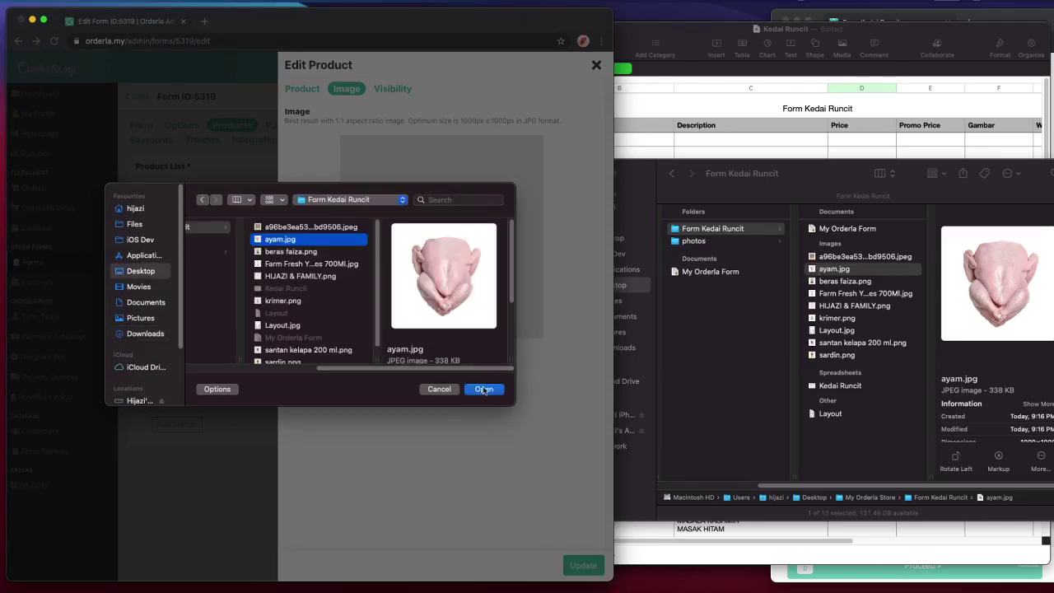
pyautogui.click(483, 388)
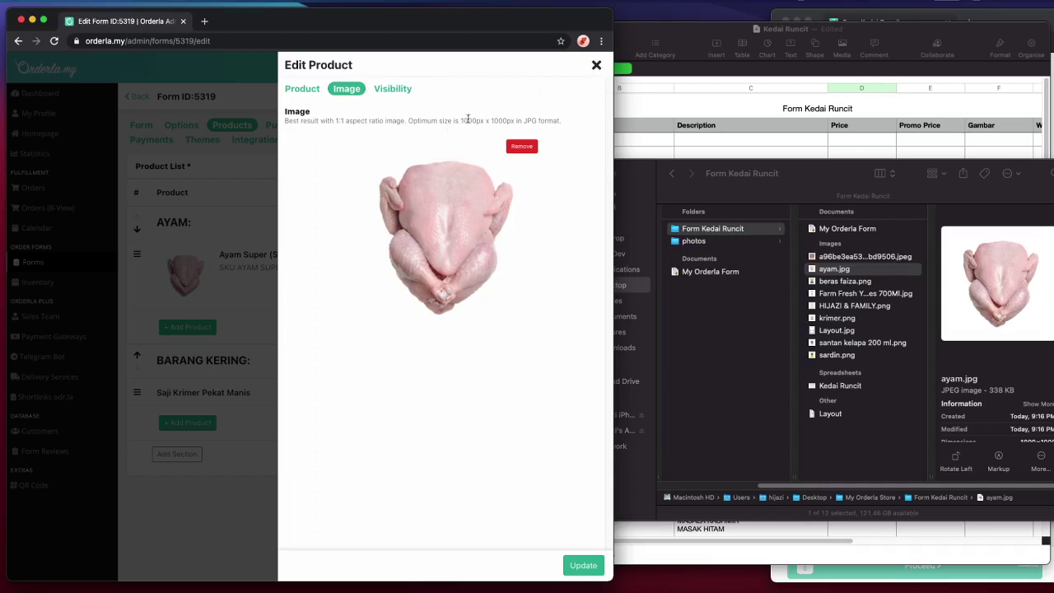
pyautogui.moveTo(461, 120); pyautogui.dragTo(482, 120)
pyautogui.click(576, 568)
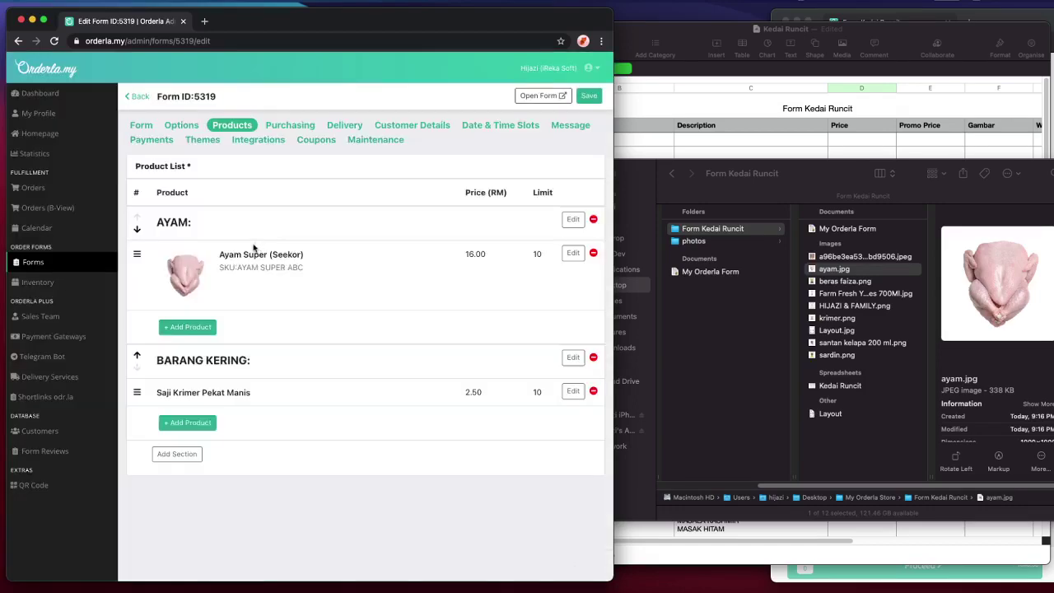
pyautogui.click(1045, 16)
# - Reload the live order form and view the chicken product photo enlarged, then widen the window
pyautogui.press('super+r')
pyautogui.scroll(-6, 957, 311)
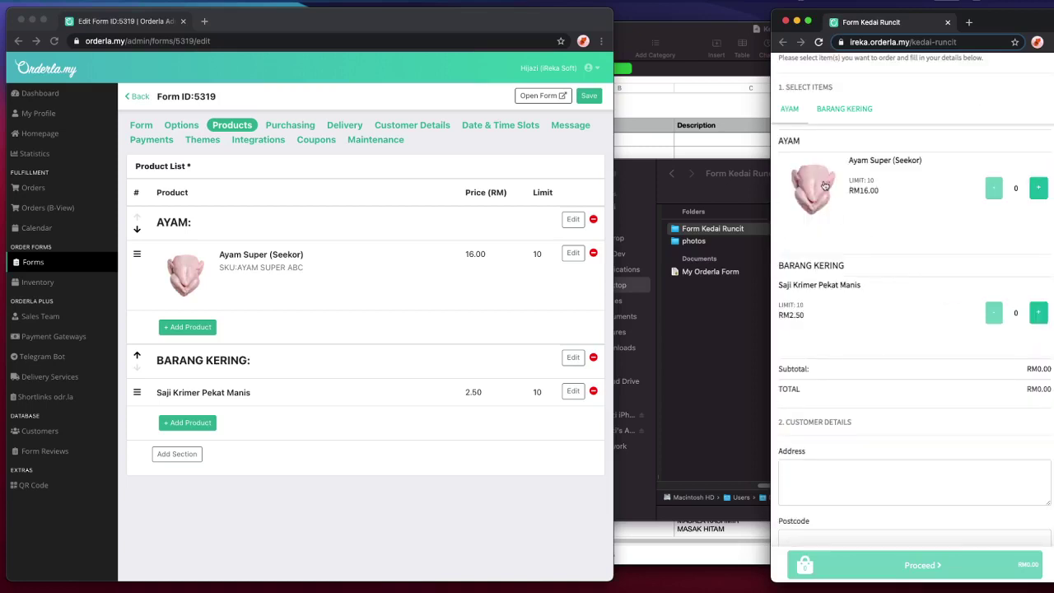
pyautogui.click(825, 187)
pyautogui.click(820, 210)
pyautogui.moveTo(767, 281); pyautogui.dragTo(693, 273)
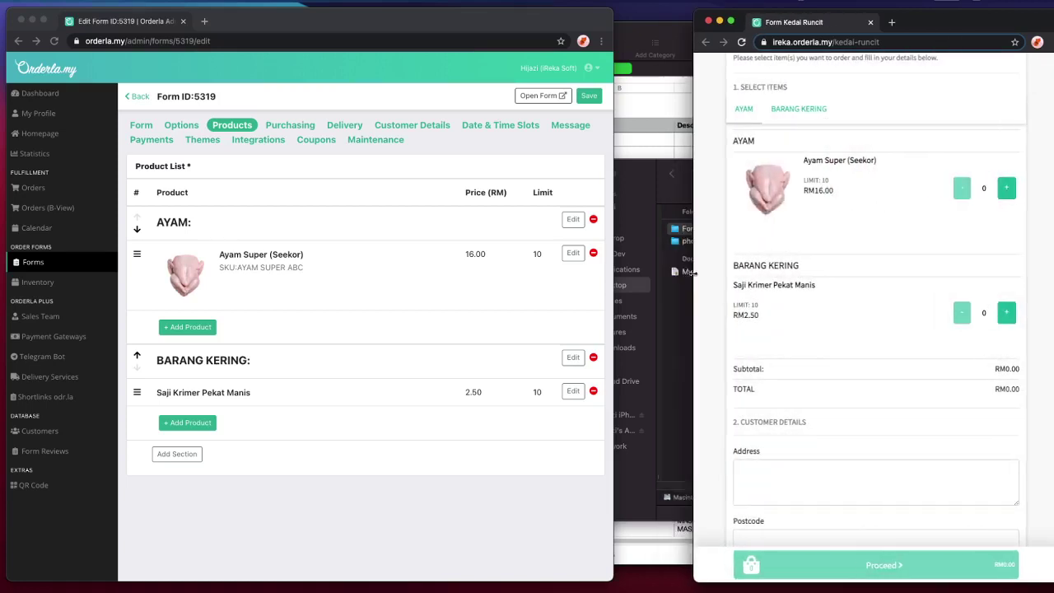
# - Browse the Barang Kering and Ayam sections, then open Saji Krimer Pekat Manis for editing
pyautogui.click(791, 121)
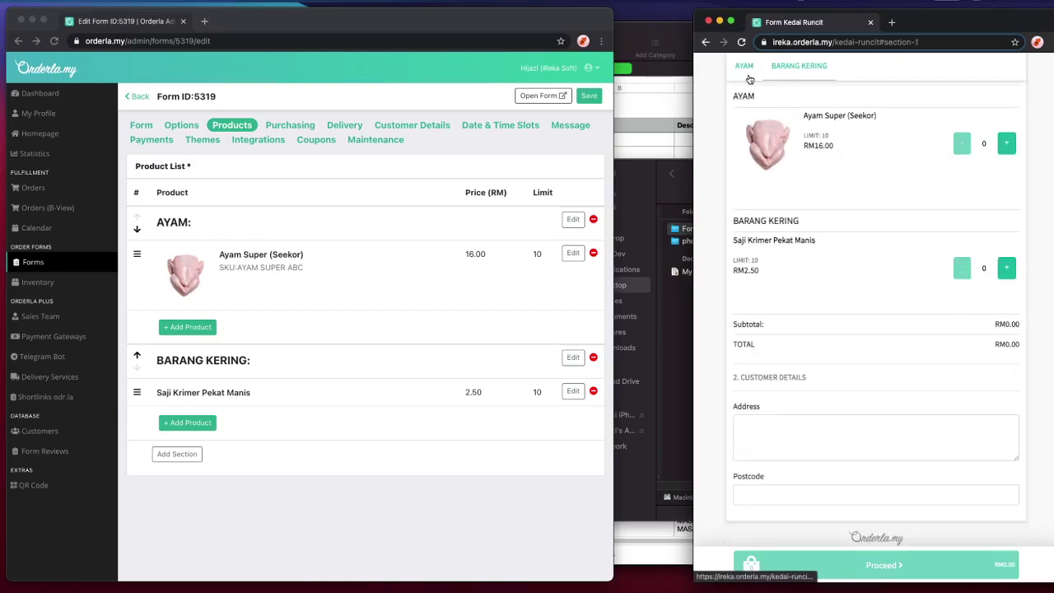
pyautogui.click(749, 79)
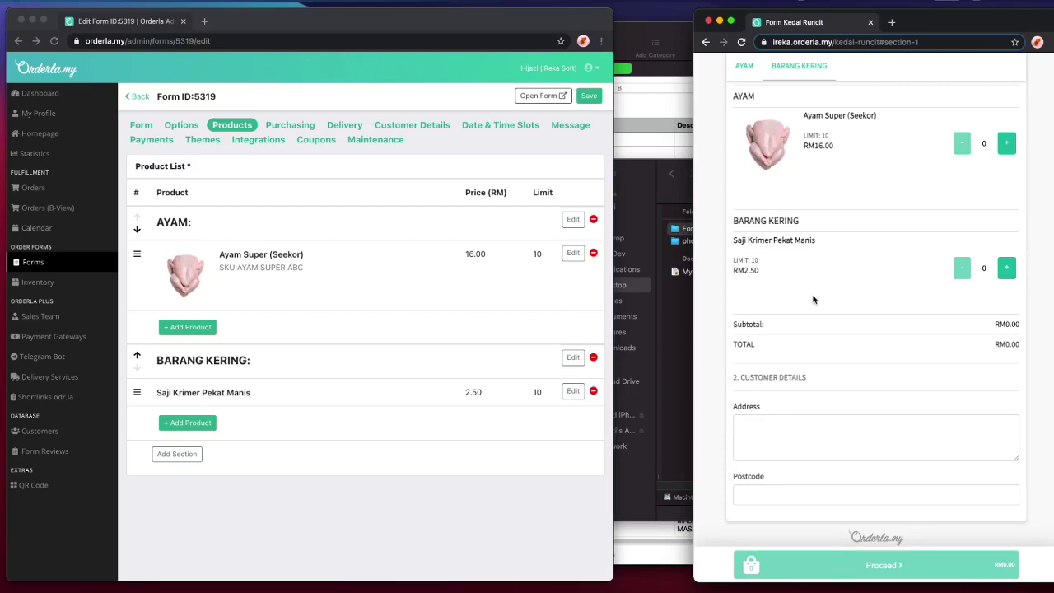
pyautogui.click(320, 327)
pyautogui.click(234, 392)
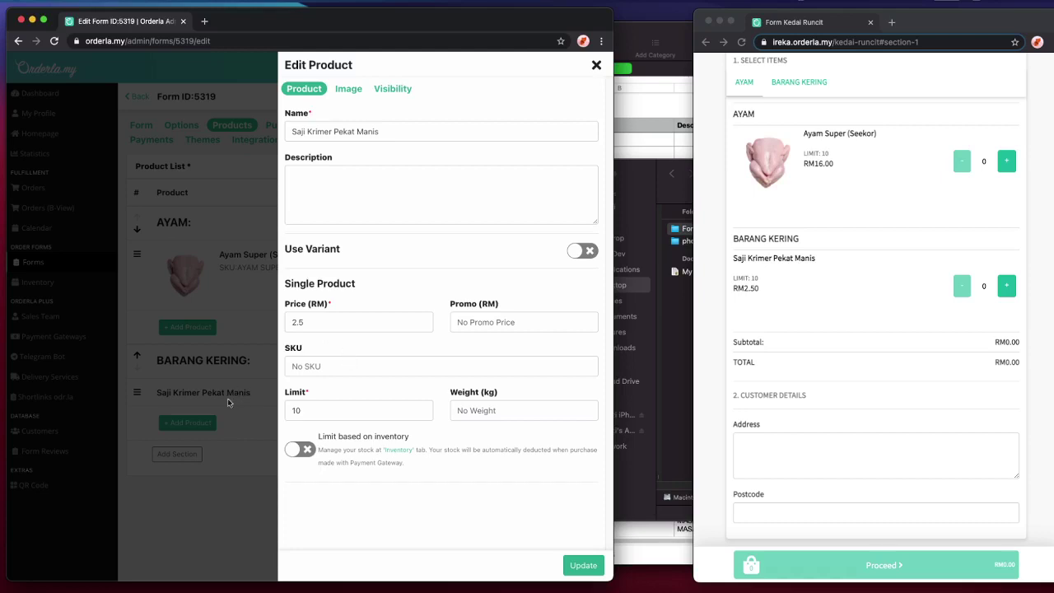
# - Try uploading krimer.png as the Saji product image and dismiss the upload error
pyautogui.click(349, 88)
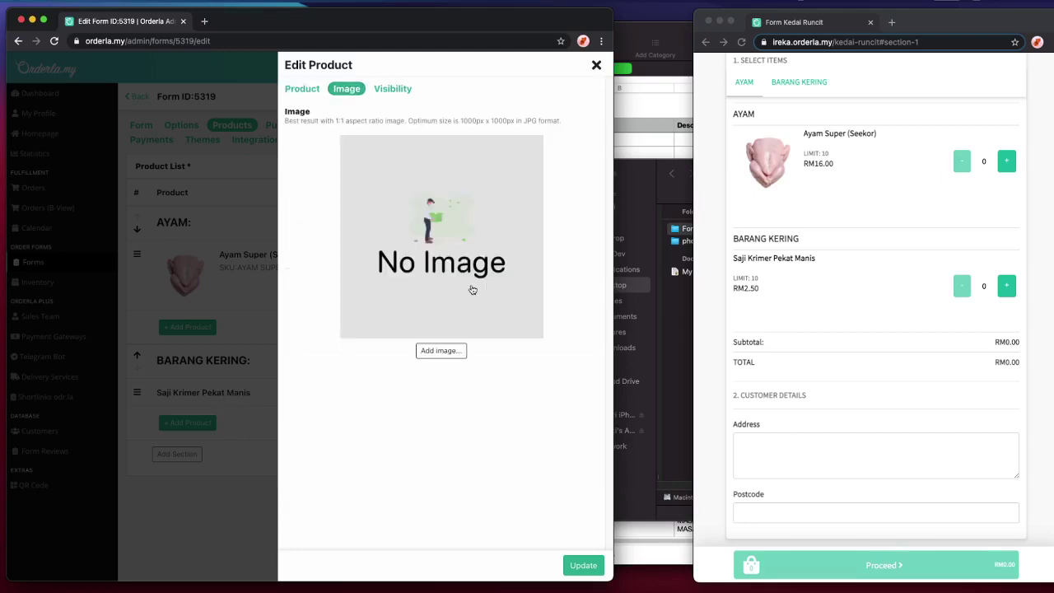
pyautogui.click(472, 289)
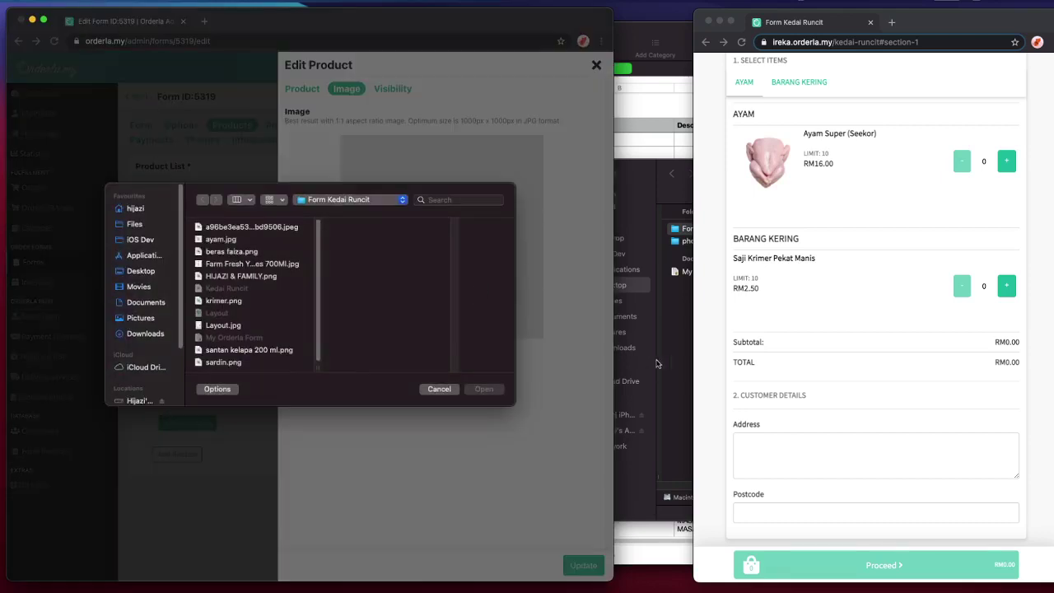
pyautogui.rightClick(233, 201)
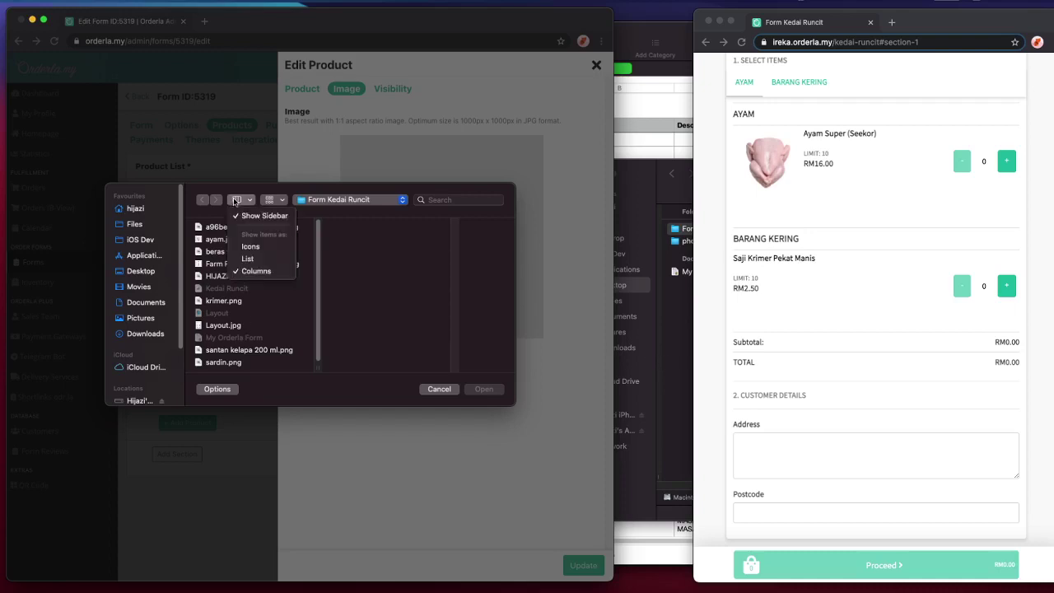
pyautogui.click(254, 246)
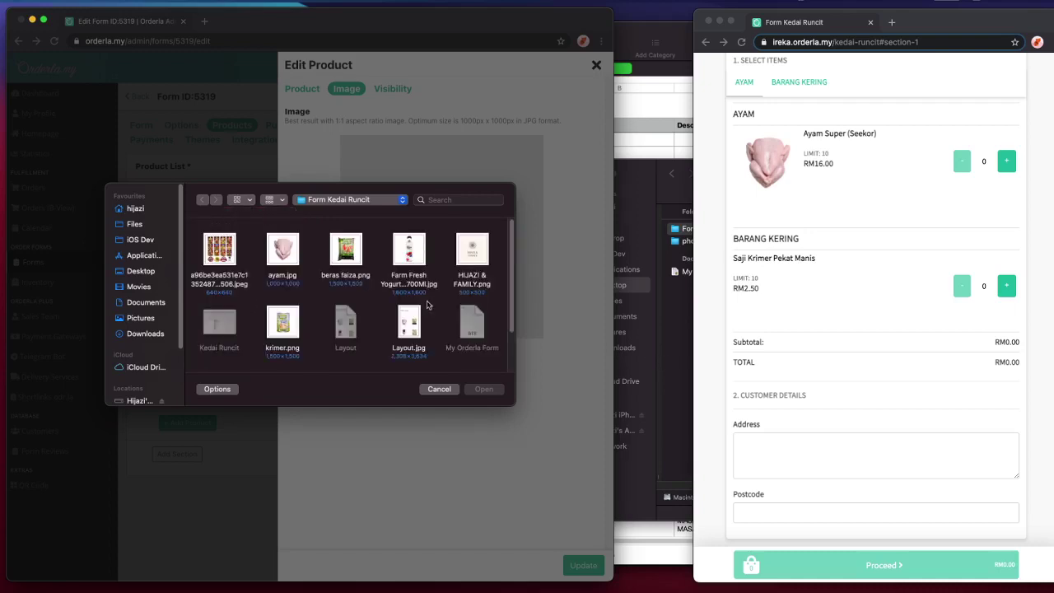
pyautogui.scroll(-1, 280, 300)
pyautogui.doubleClick(280, 300)
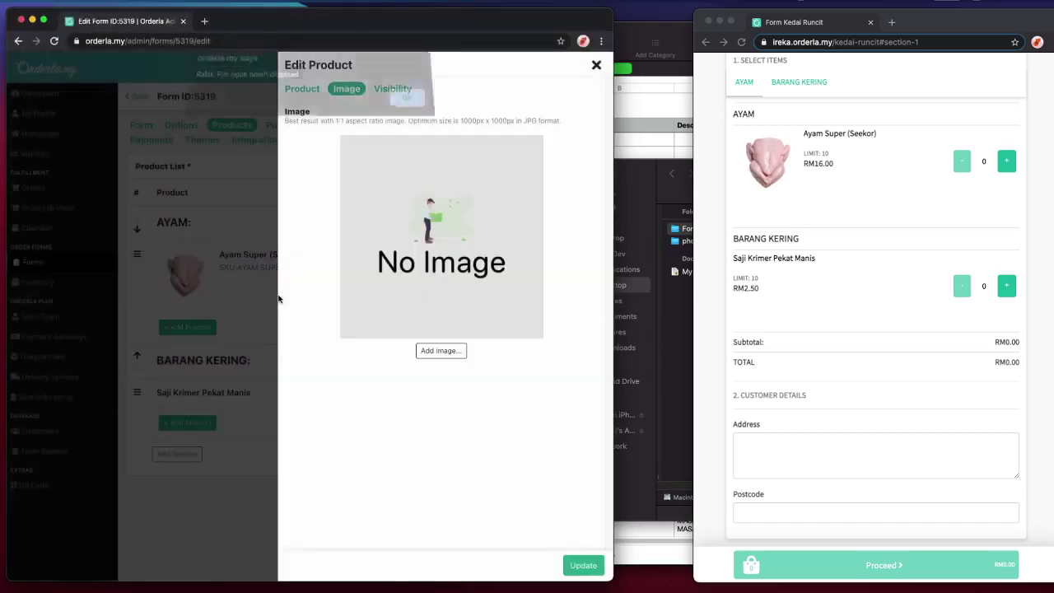
pyautogui.click(408, 105)
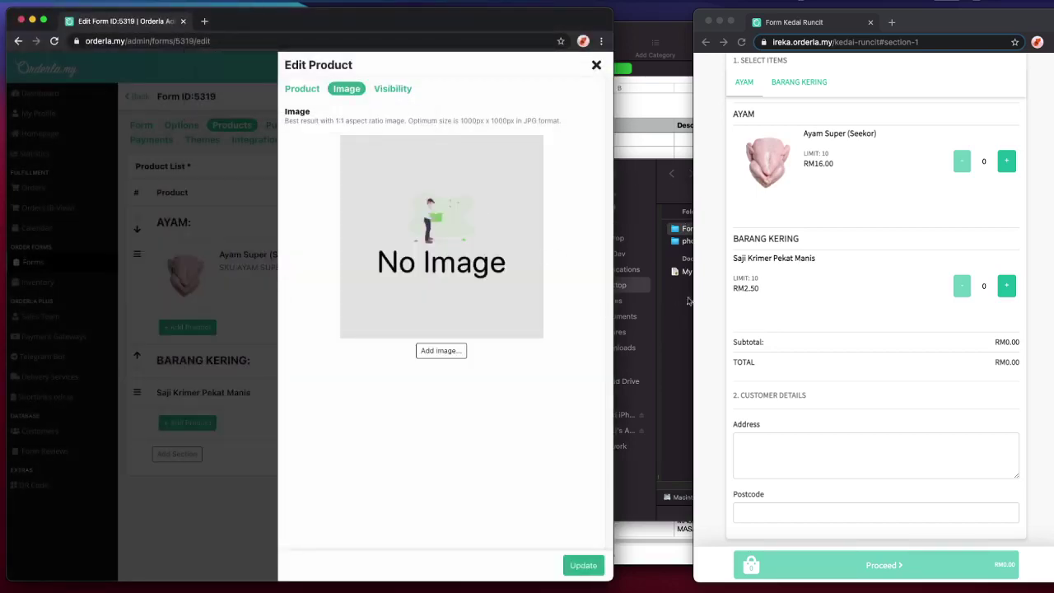
# - Find krimer.png in the Form Kedai Runcit folder and hand it to Affinity Designer
pyautogui.click(689, 302)
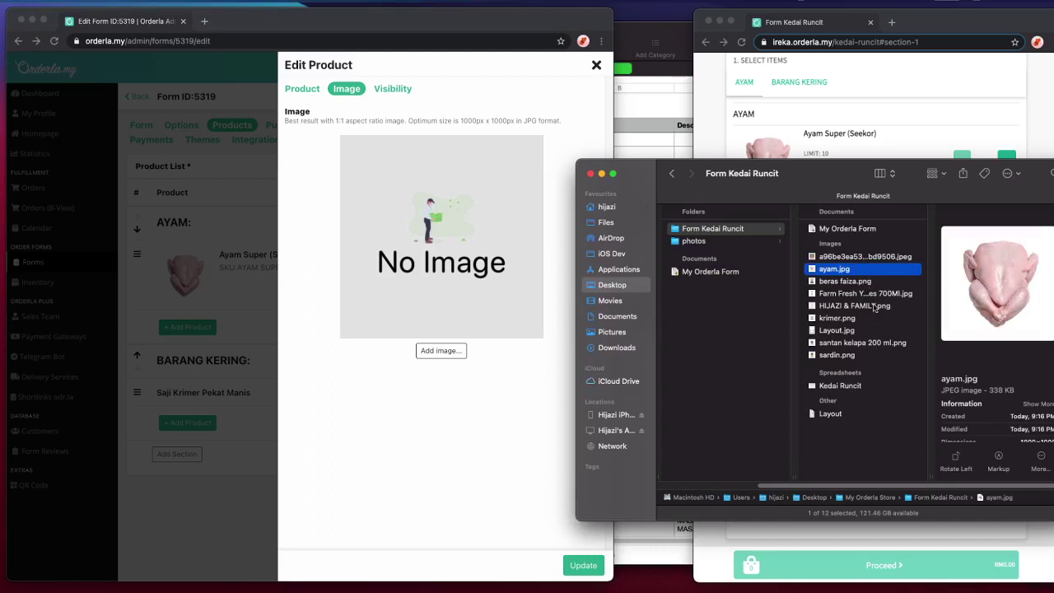
pyautogui.click(871, 307)
pyautogui.click(871, 317)
pyautogui.scroll(-3, 1006, 427)
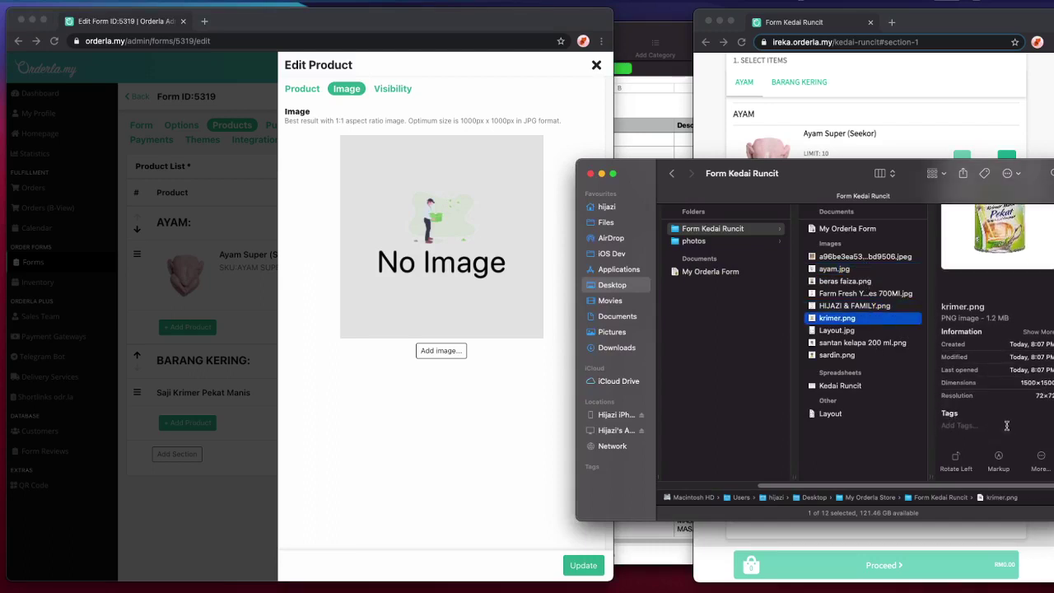
pyautogui.scroll(2, 976, 356)
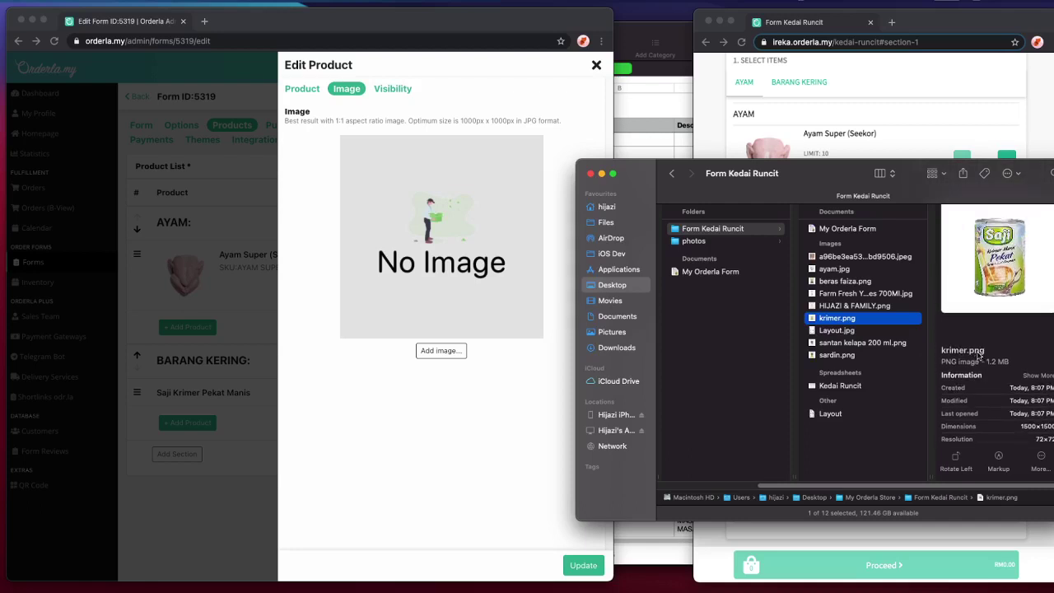
pyautogui.moveTo(789, 590)
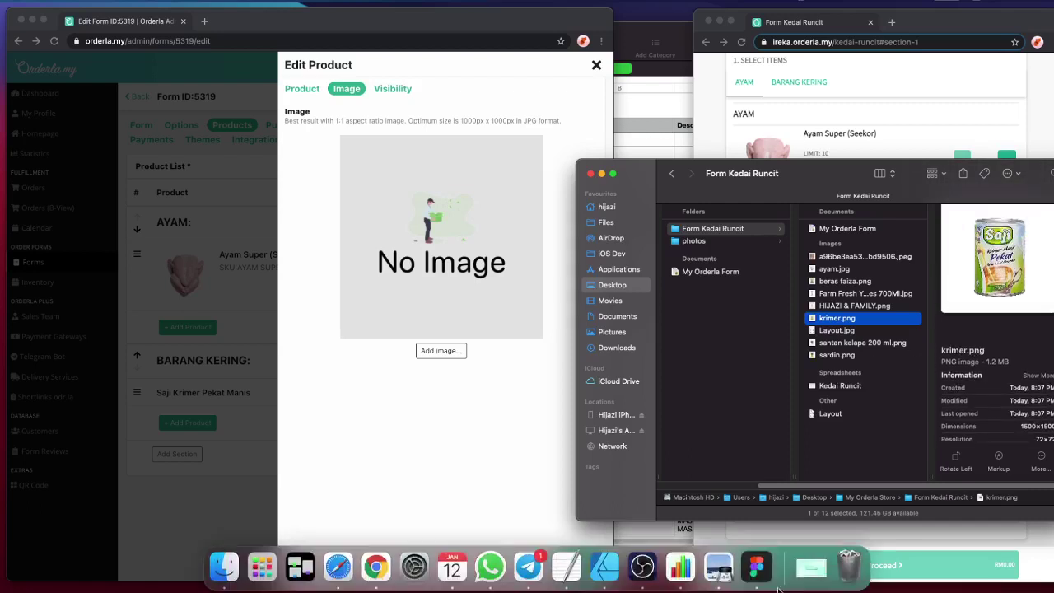
pyautogui.moveTo(846, 323); pyautogui.dragTo(608, 582)
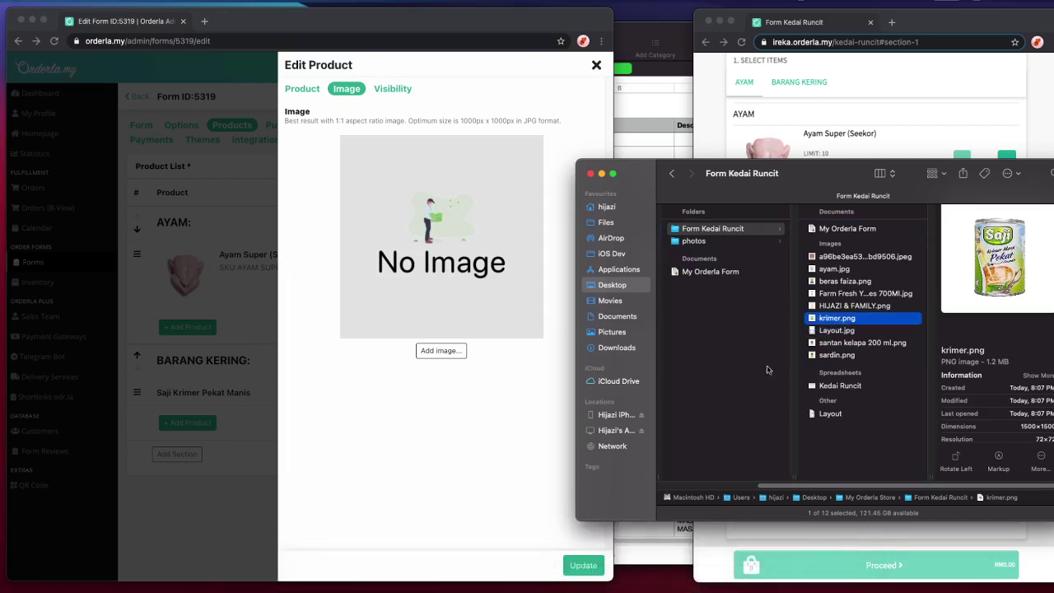
pyautogui.click(605, 583)
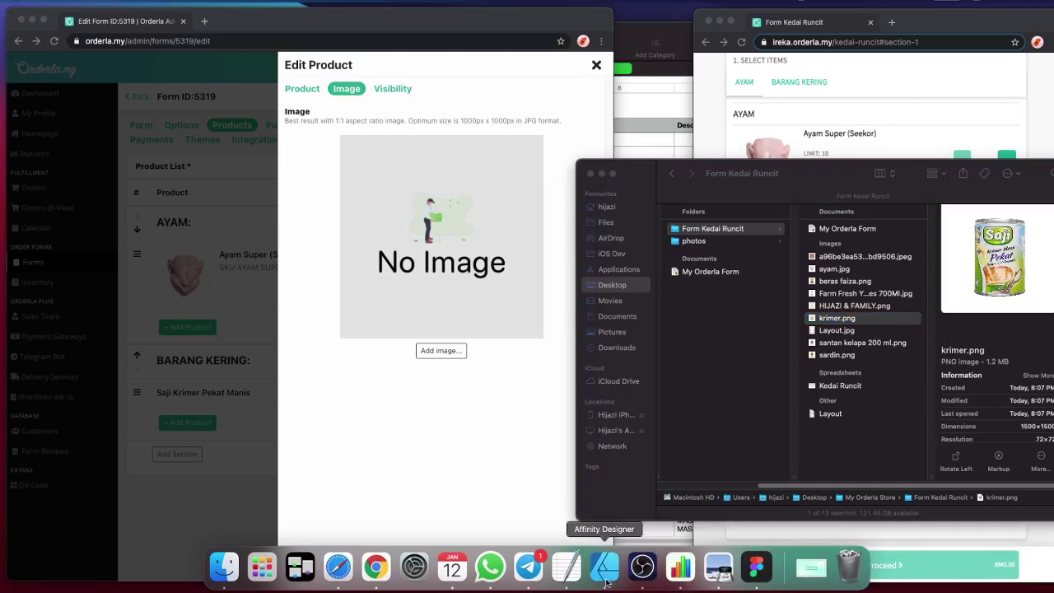
# - Reopen the recent Layout document and select the krimer pekat manis artboard
pyautogui.click(113, 0)
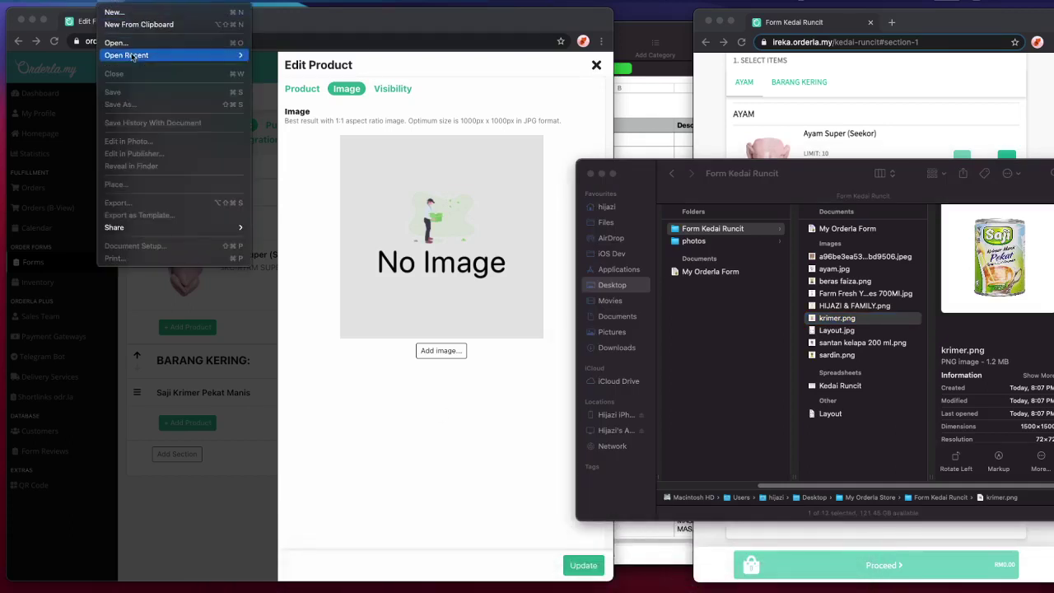
pyautogui.moveTo(132, 55)
pyautogui.click(262, 55)
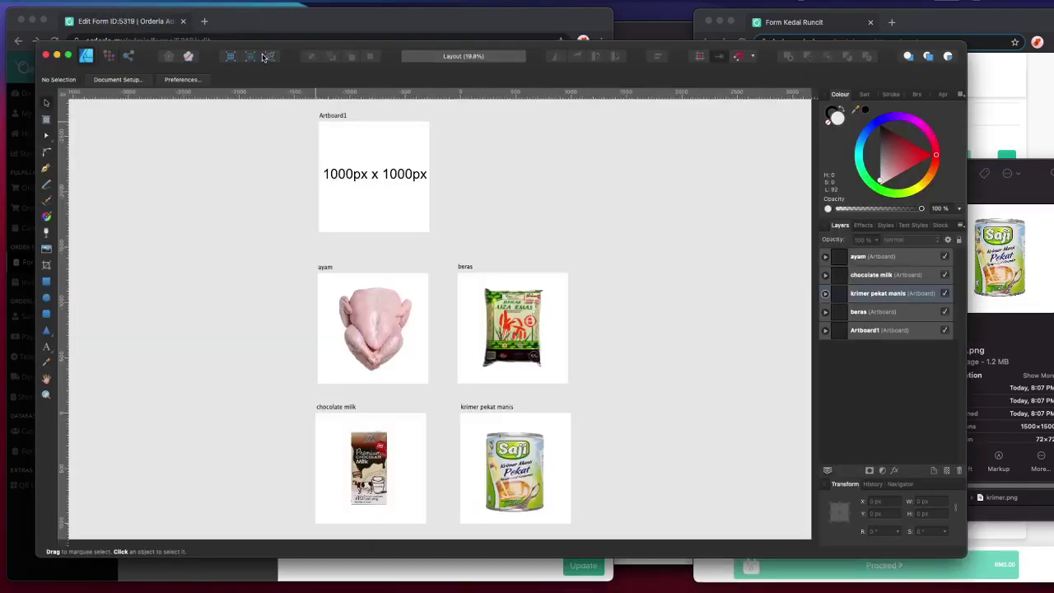
pyautogui.scroll(-2, 635, 410)
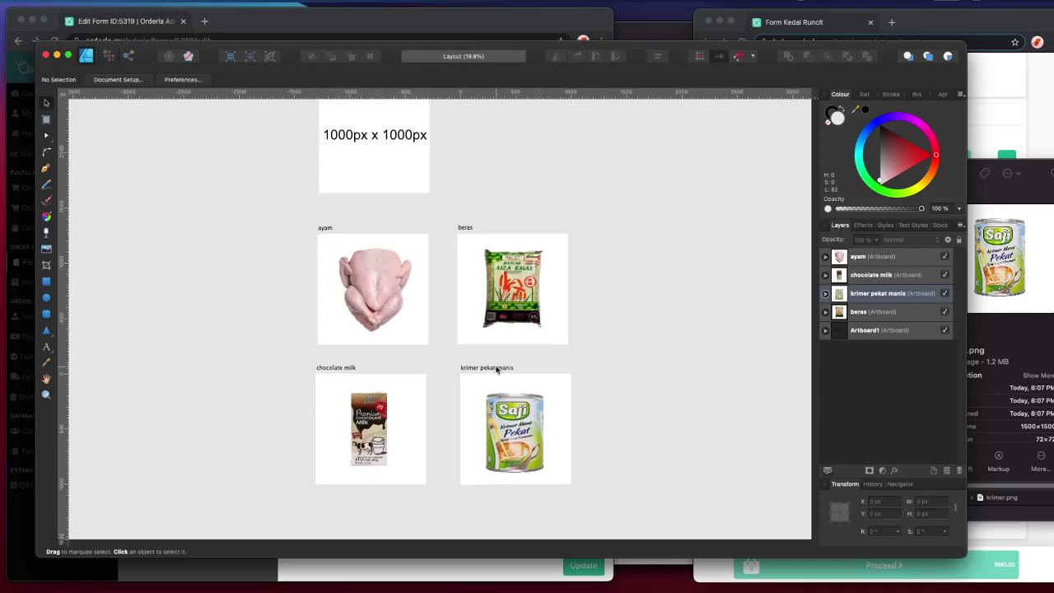
pyautogui.click(497, 371)
# - Export the artboard as a JPEG named krimer pekat manis
pyautogui.click(97, 3)
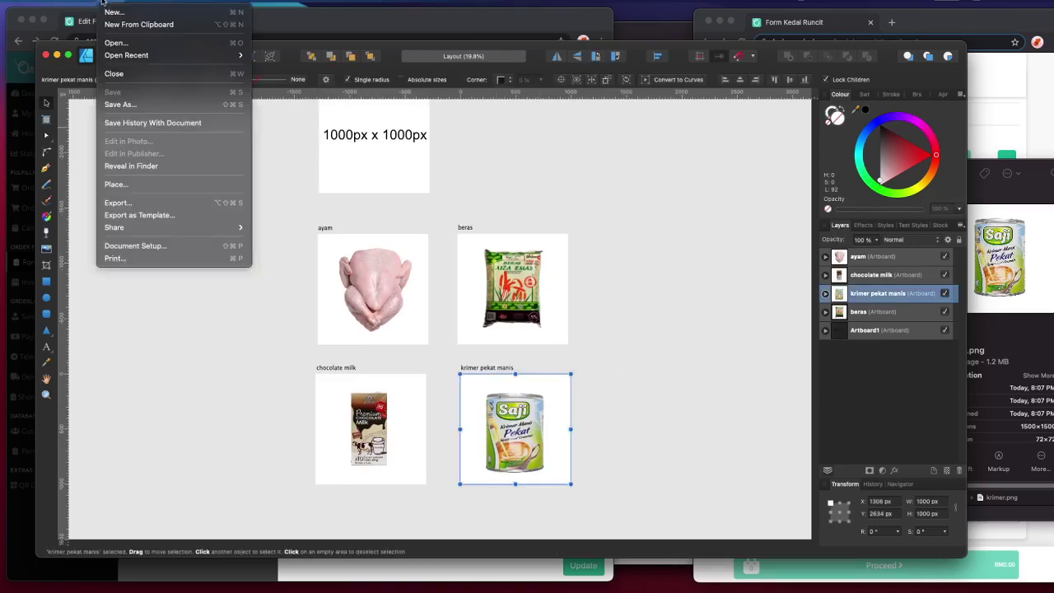
pyautogui.click(173, 204)
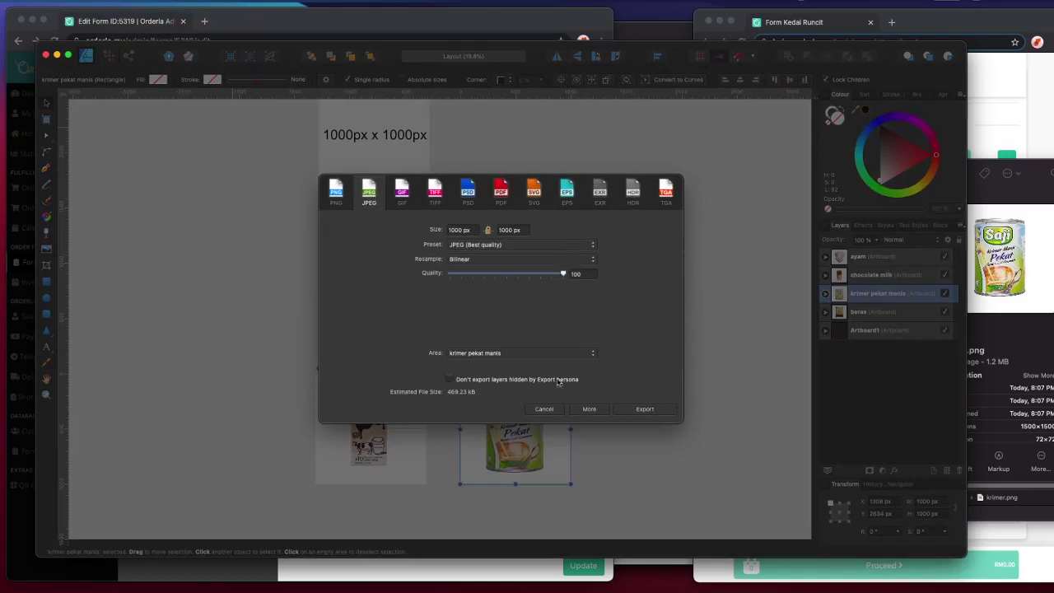
pyautogui.click(643, 409)
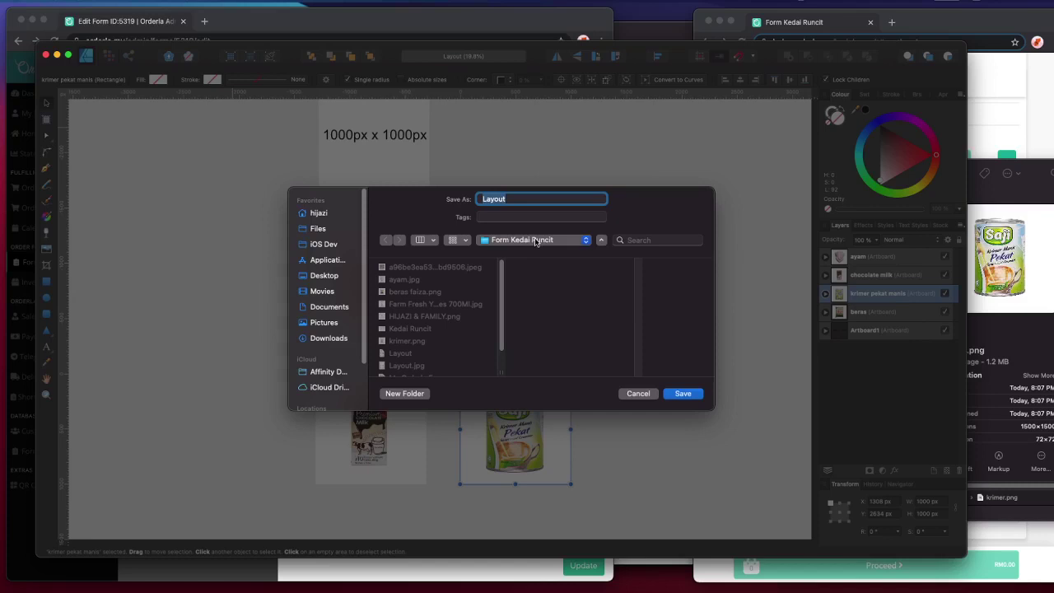
pyautogui.write('krimer pekat manis')
pyautogui.click(683, 394)
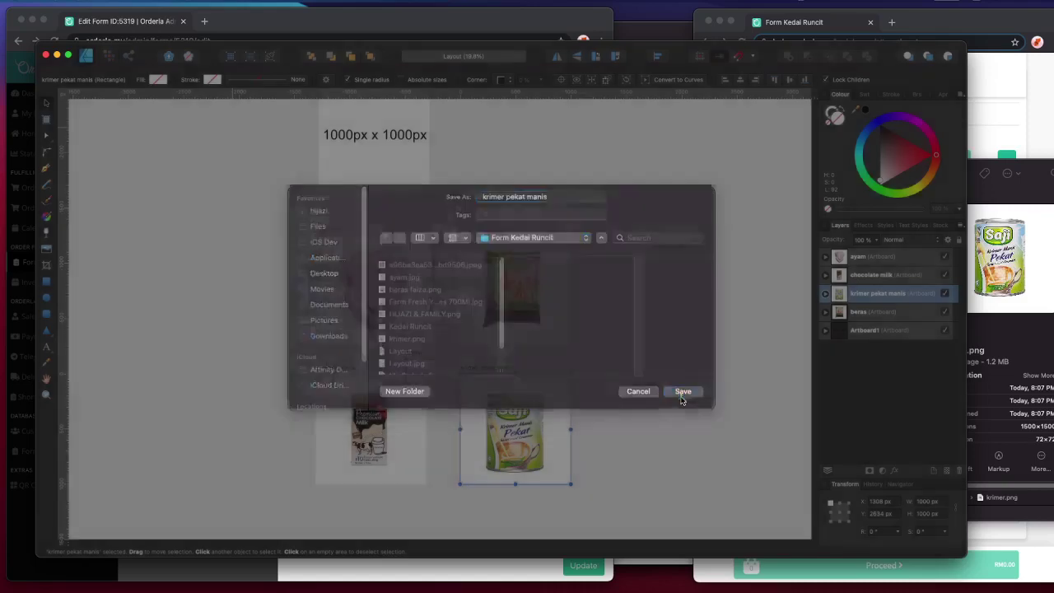
# - Check the new krimer pekat manis.jpg in the Form Kedai Runcit folder
pyautogui.click(1023, 162)
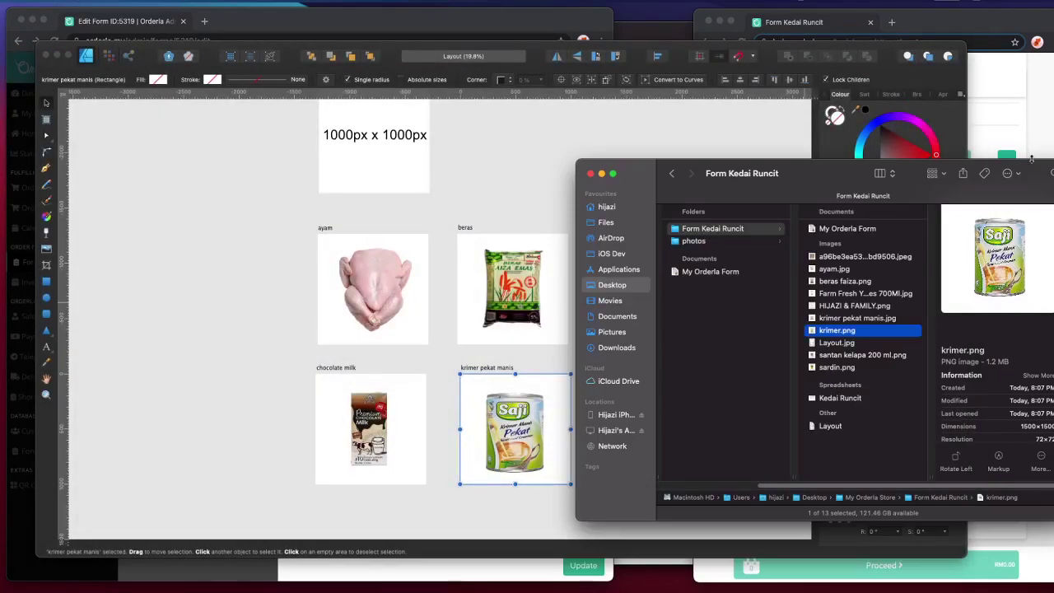
pyautogui.press('Down')
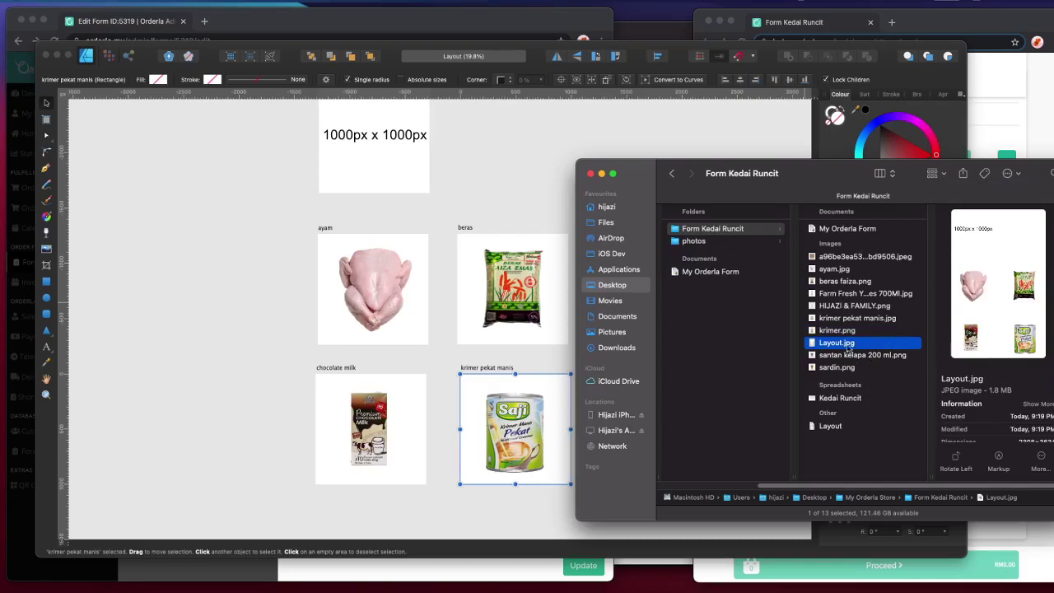
pyautogui.moveTo(808, 584)
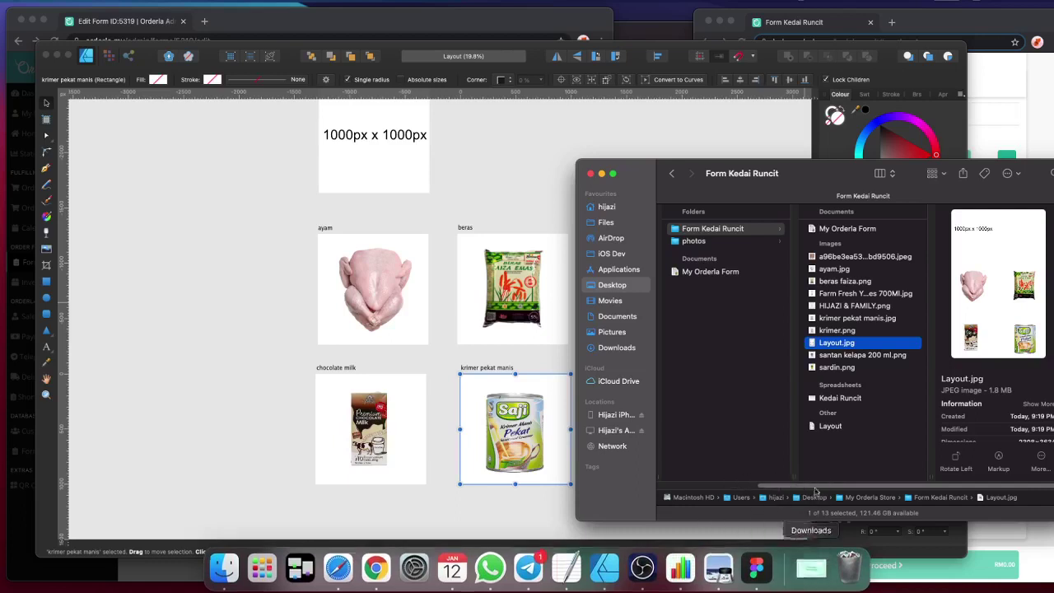
pyautogui.click(860, 333)
pyautogui.click(855, 343)
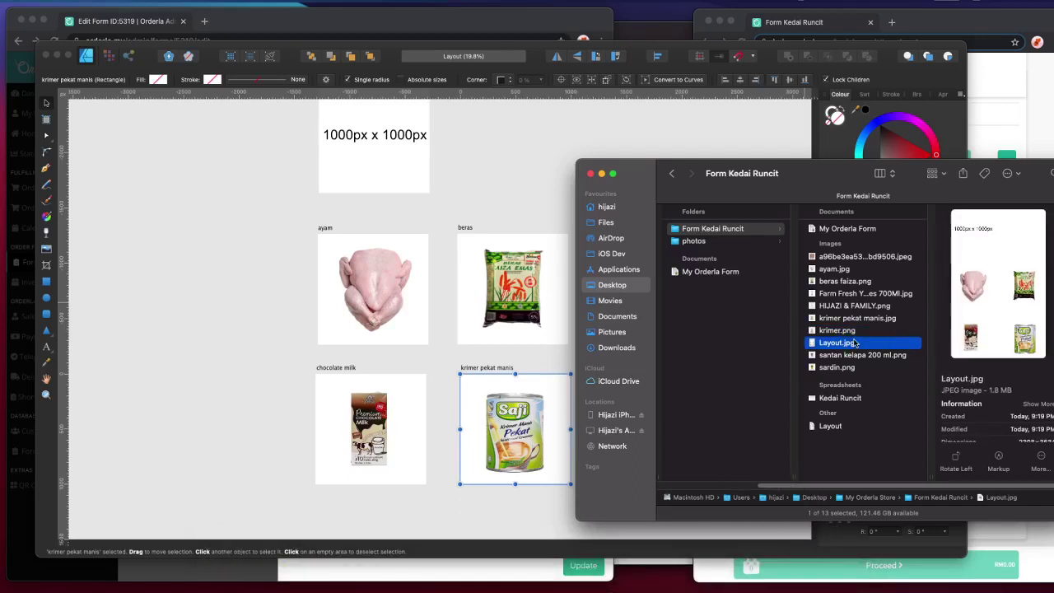
pyautogui.click(859, 319)
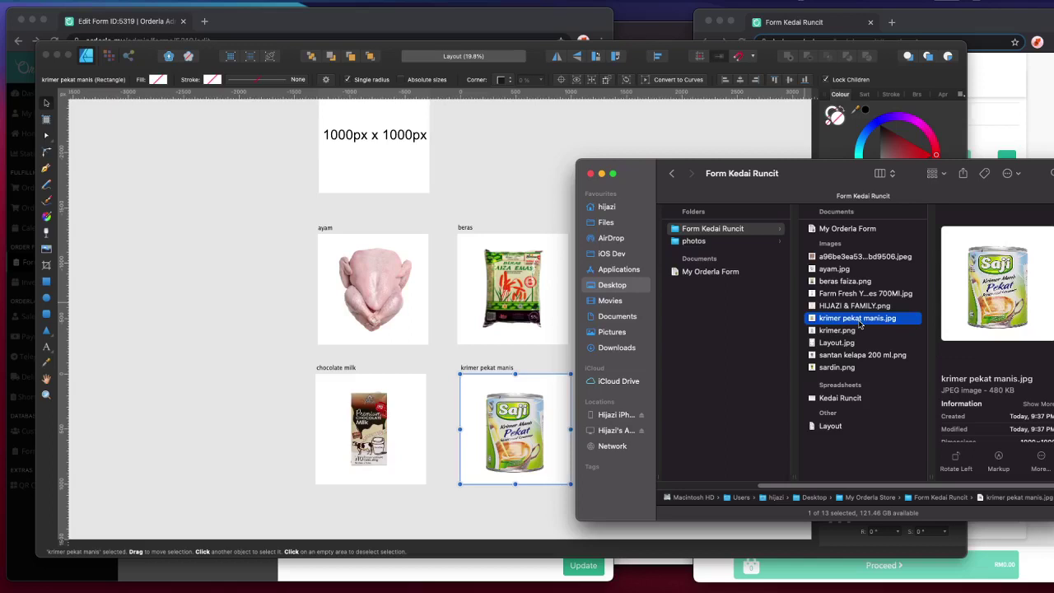
pyautogui.click(449, 16)
# - Upload krimer pekat manis.jpg as the Saji Krimer Pekat Manis image and save the product
pyautogui.click(430, 272)
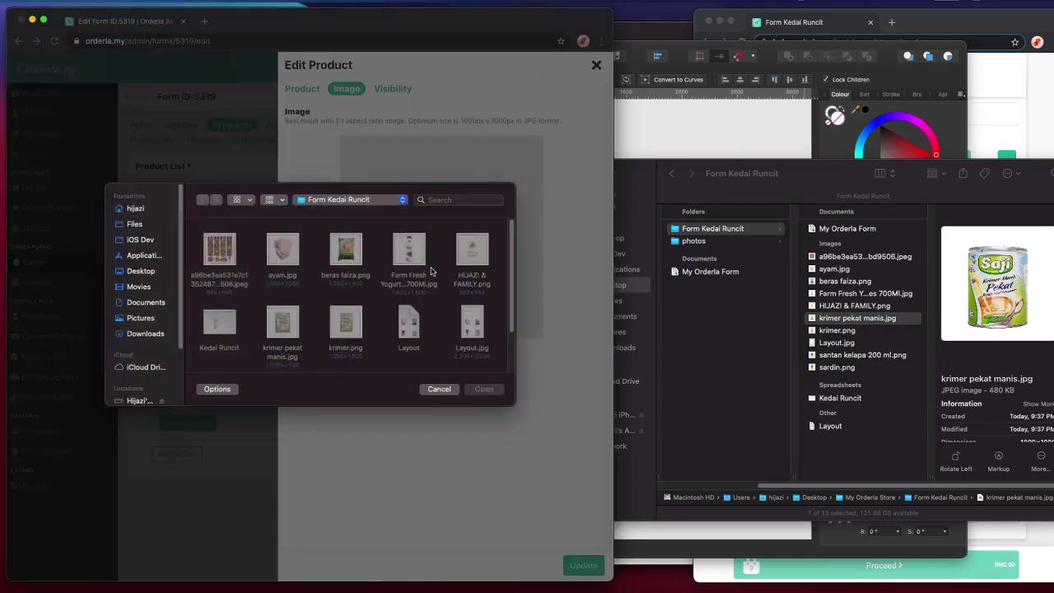
pyautogui.scroll(-2, 333, 292)
pyautogui.doubleClick(282, 304)
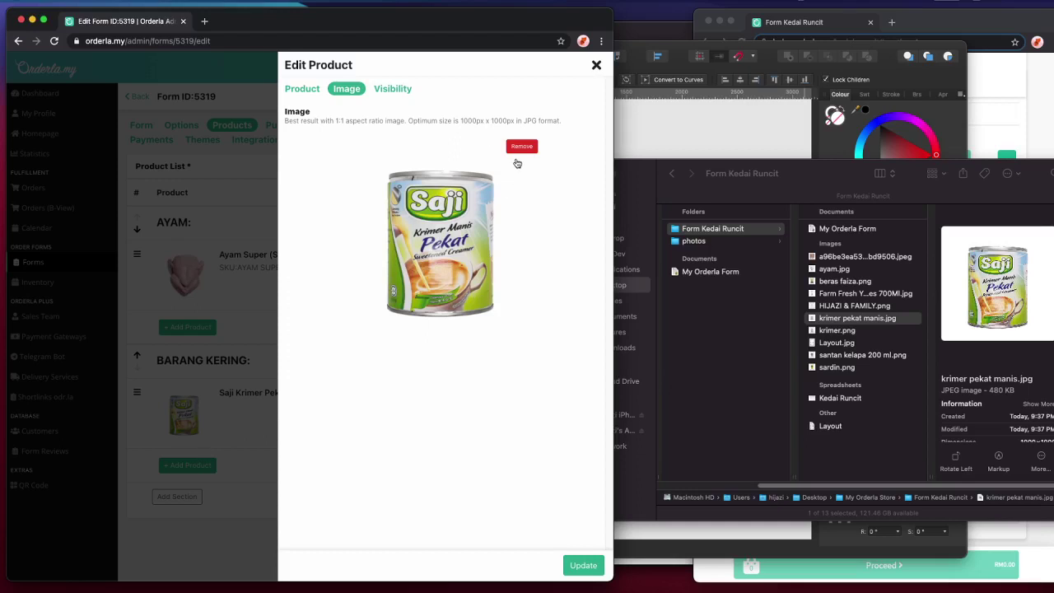
pyautogui.click(583, 565)
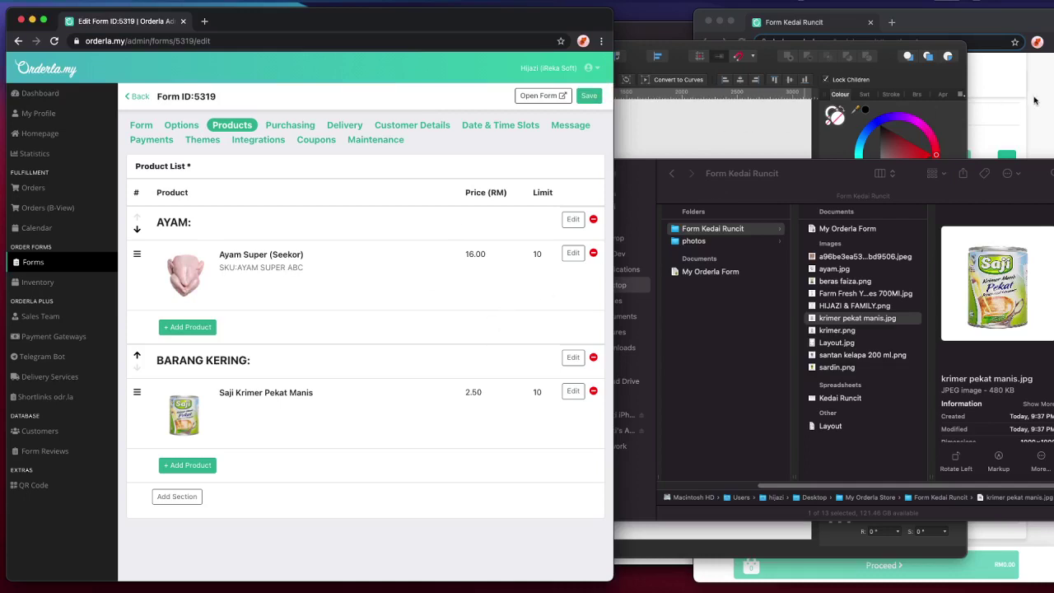
# - Start a new Barang Kering product named Farm Fresh Yogurt Mixed Berries 700Ml, copied from the spreadsheet
pyautogui.moveTo(675, 580)
pyautogui.click(678, 568)
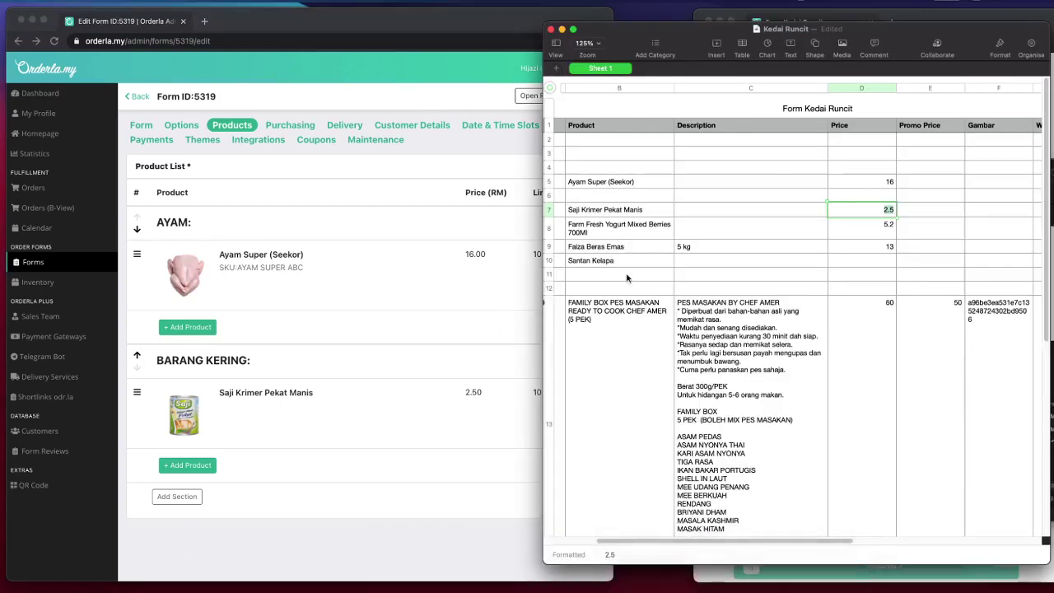
pyautogui.hscroll(-3, 762, 310)
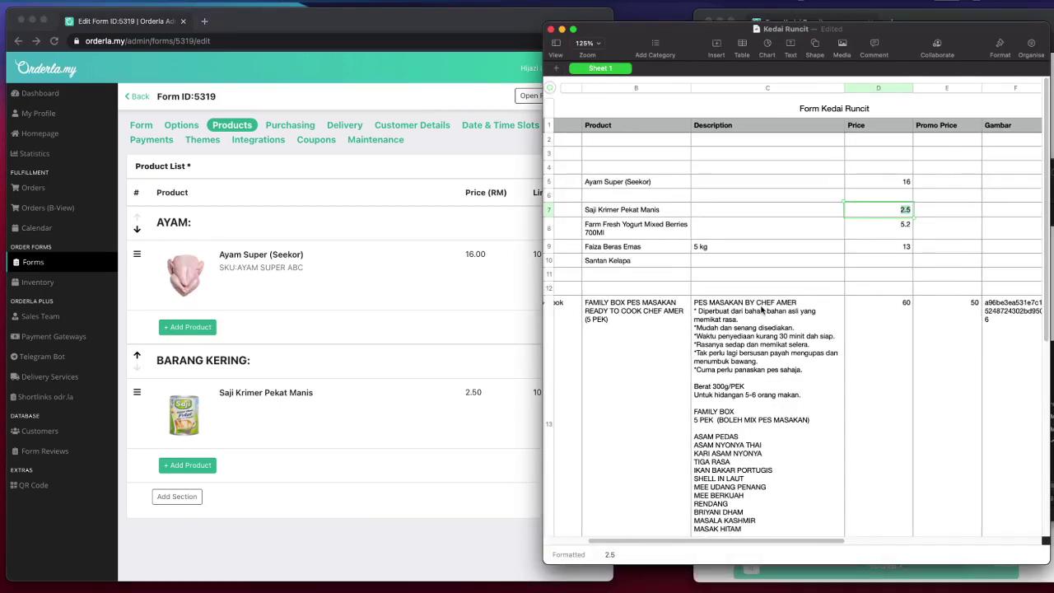
pyautogui.click(676, 224)
pyautogui.tripleClick(649, 231)
pyautogui.press('super+c')
pyautogui.click(260, 496)
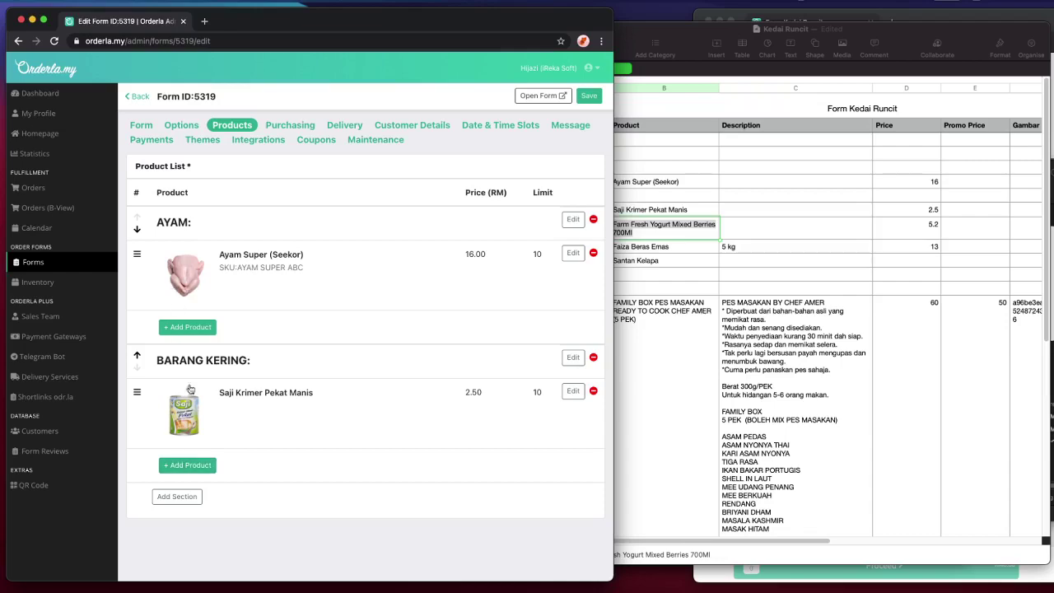
pyautogui.click(179, 466)
pyautogui.click(313, 129)
pyautogui.press('super+v')
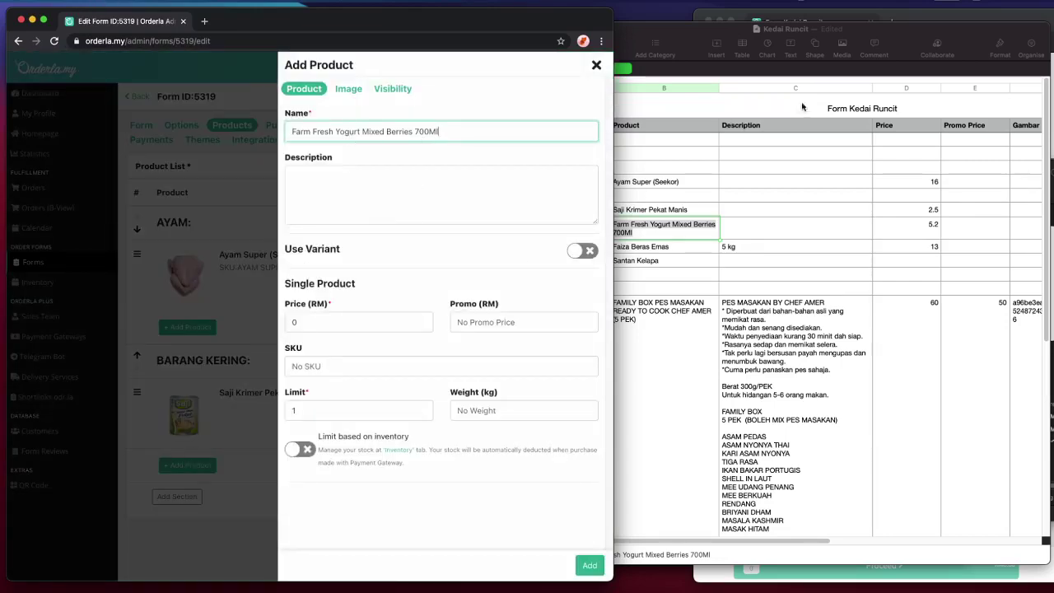
# - Copy the yogurt's 5.2 price from the spreadsheet into the Price field
pyautogui.click(801, 107)
pyautogui.click(905, 230)
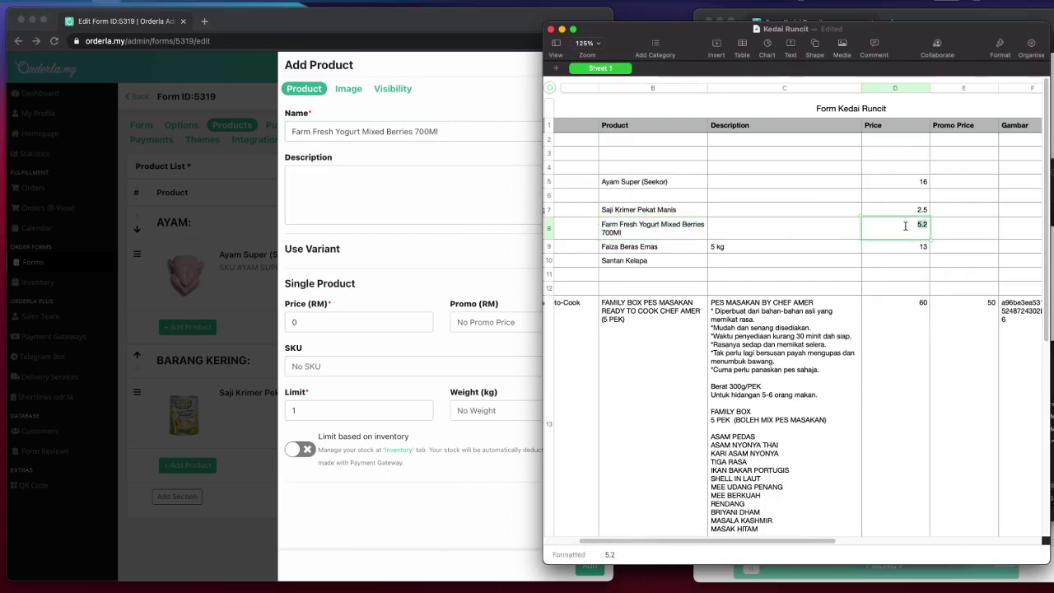
pyautogui.click(405, 321)
pyautogui.click(405, 321)
pyautogui.write('5.2')
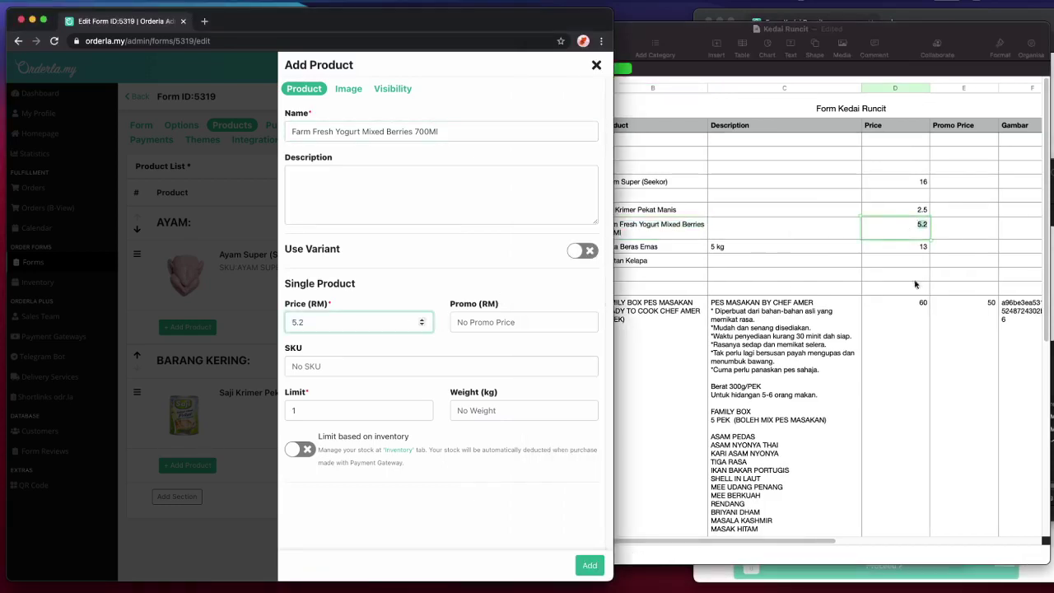
pyautogui.click(372, 372)
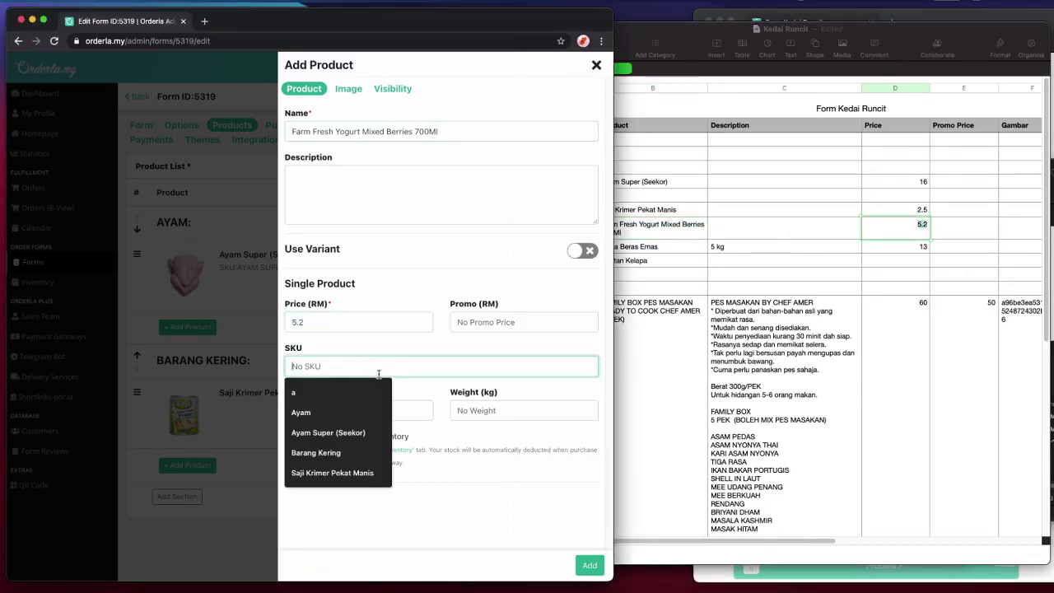
# - Set the limit to 10, leave inventory limiting off, and add the yogurt product
pyautogui.click(409, 409)
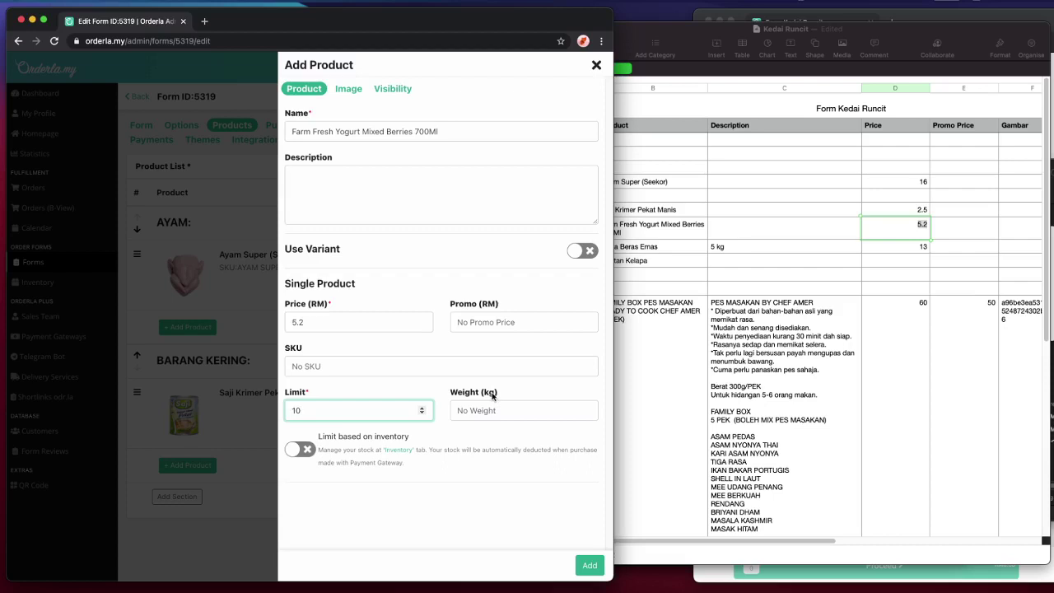
pyautogui.click(464, 409)
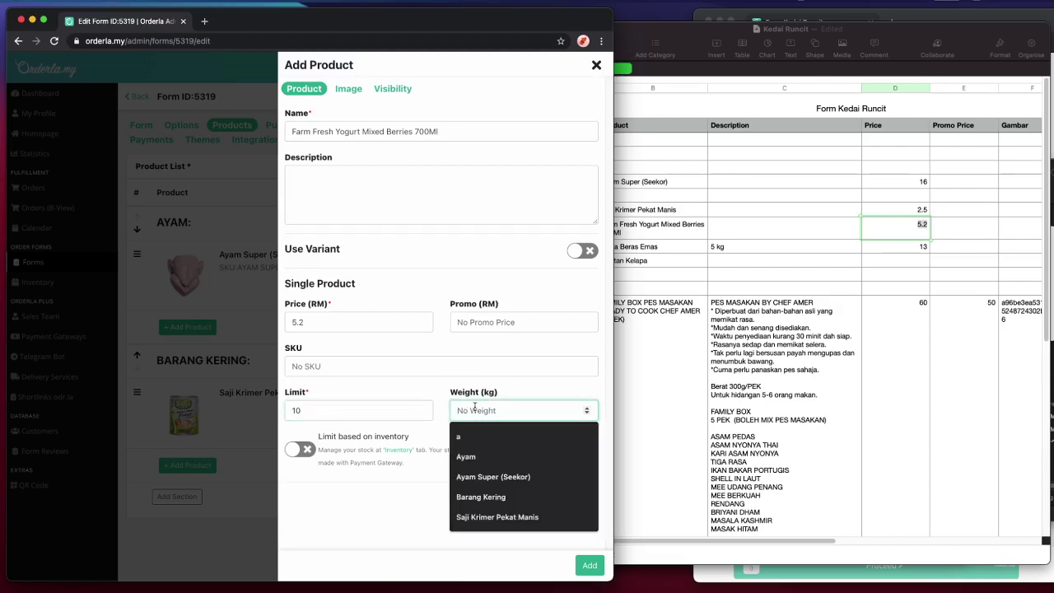
pyautogui.click(464, 371)
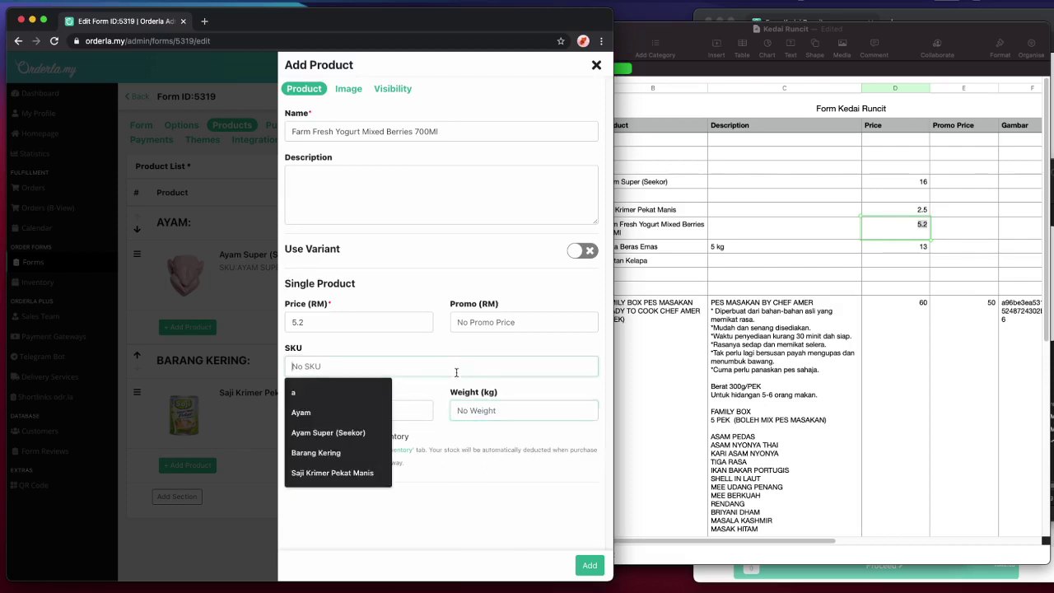
pyautogui.click(445, 458)
pyautogui.click(327, 453)
pyautogui.click(527, 410)
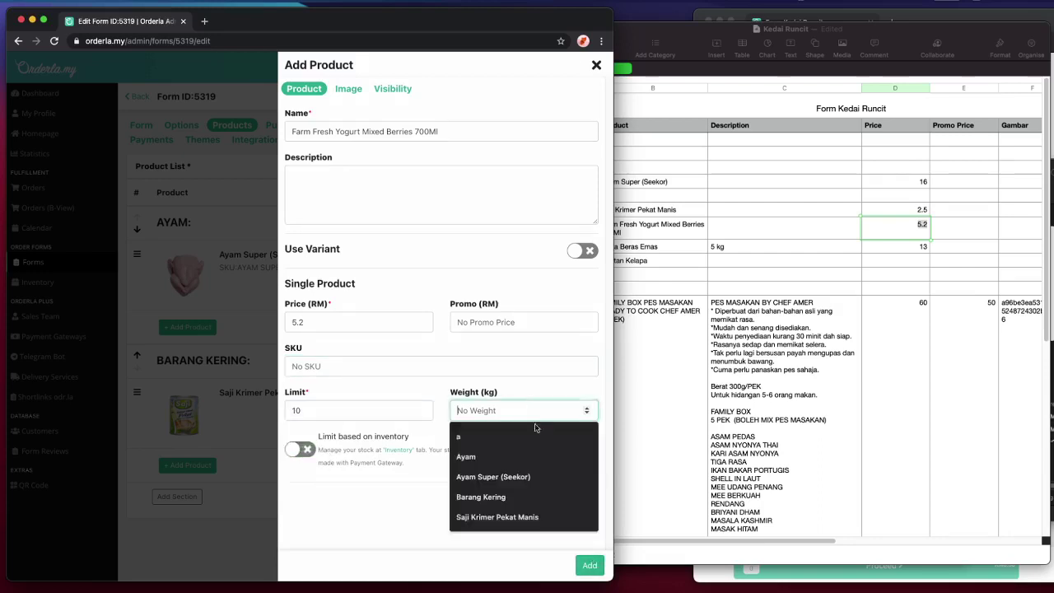
pyautogui.click(459, 394)
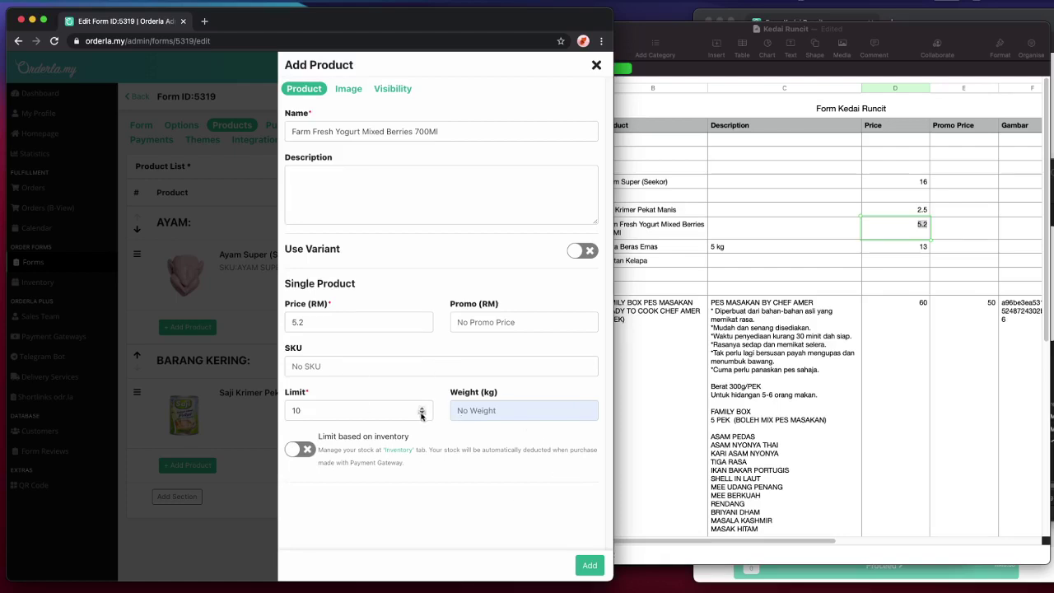
pyautogui.click(588, 567)
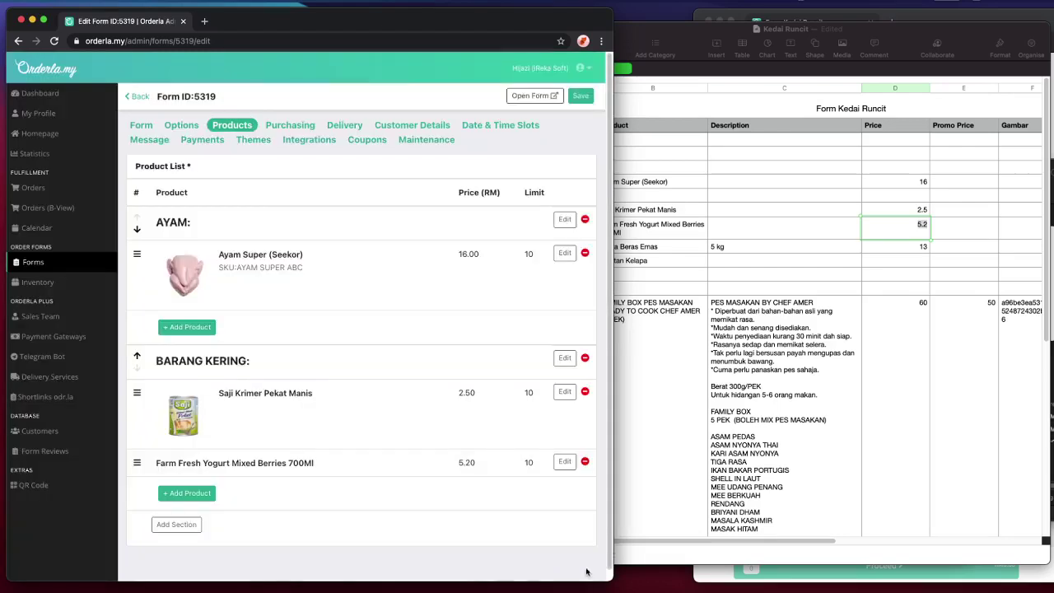
# - Upload the Farm Fresh Yogurt image to the yogurt product and save it
pyautogui.click(304, 466)
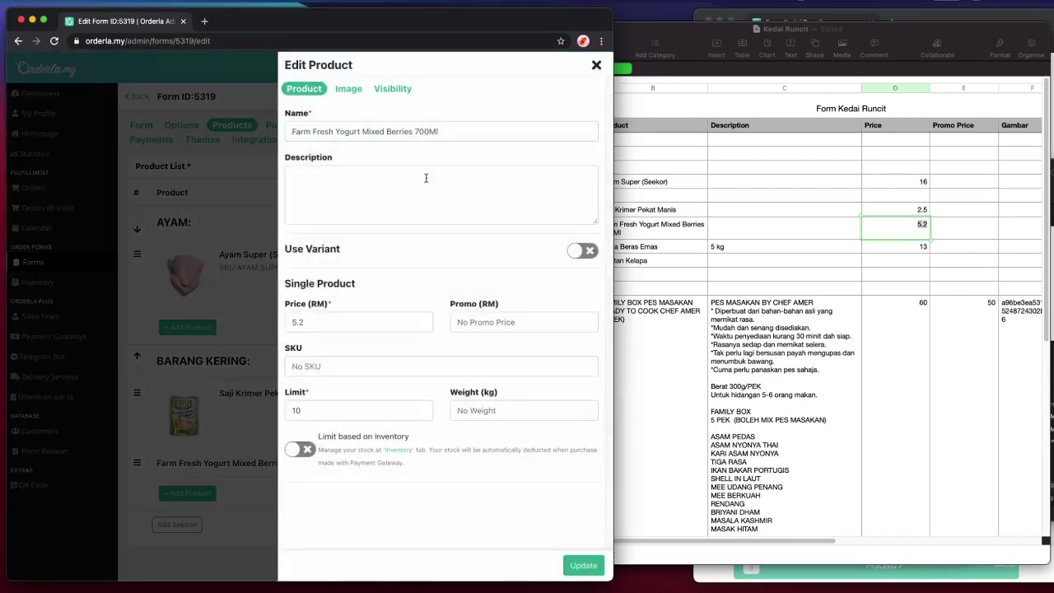
pyautogui.click(347, 88)
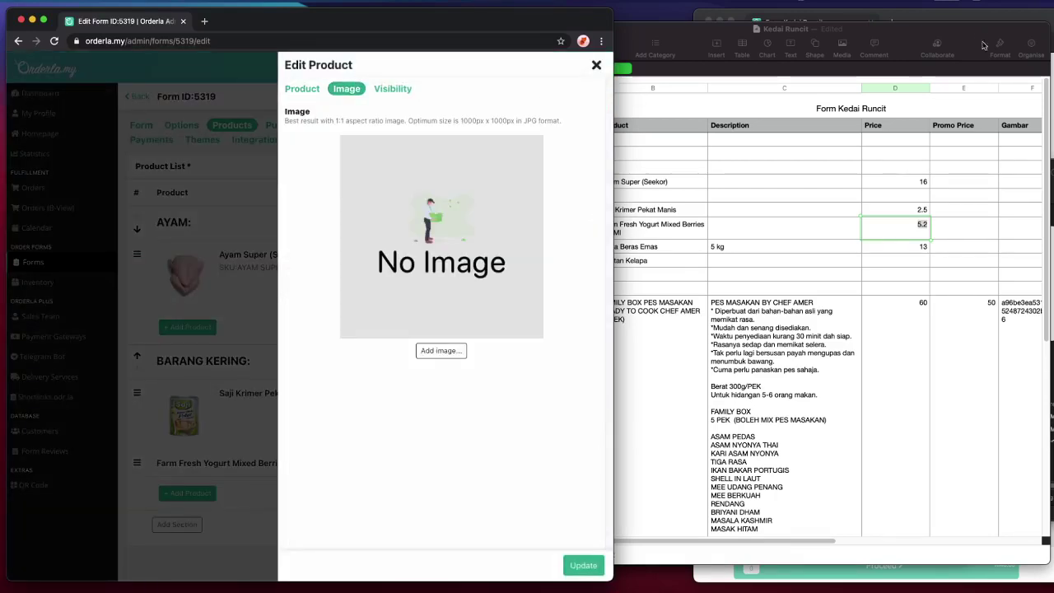
pyautogui.press('super+Tab')
pyautogui.click(441, 350)
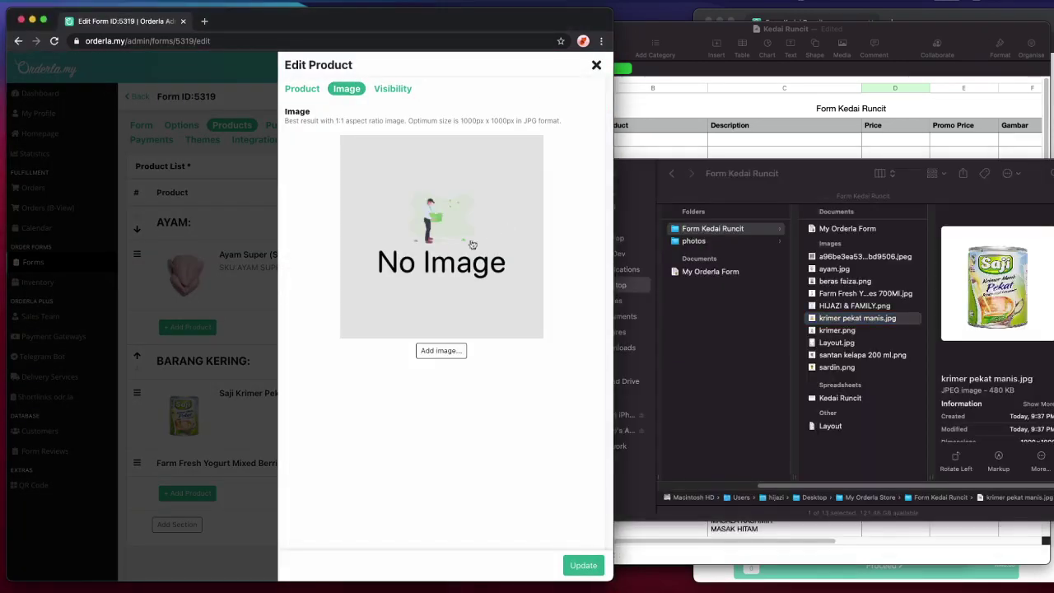
pyautogui.scroll(-3, 289, 300)
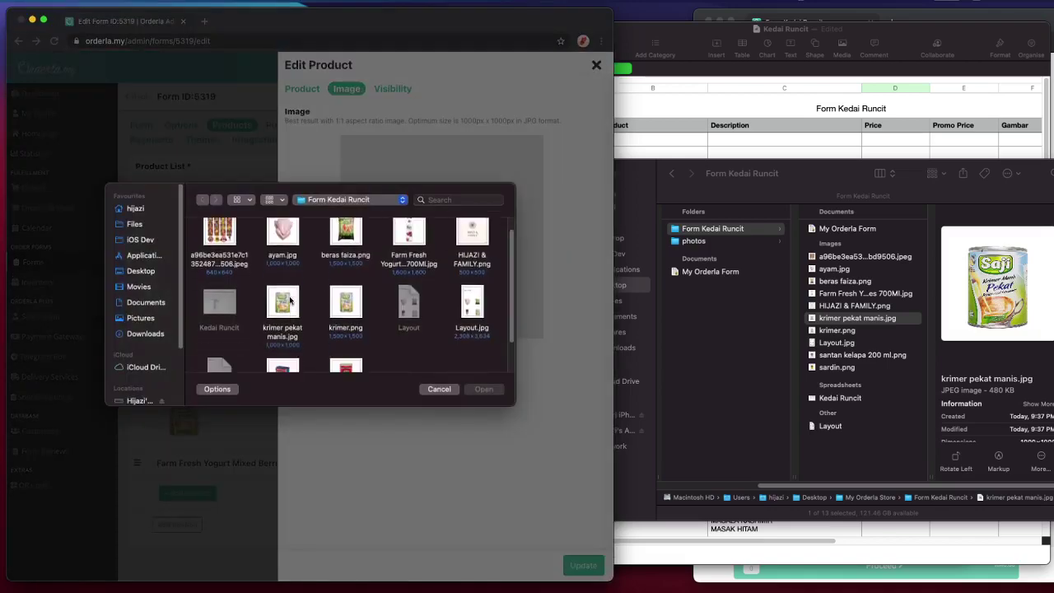
pyautogui.scroll(3, 284, 330)
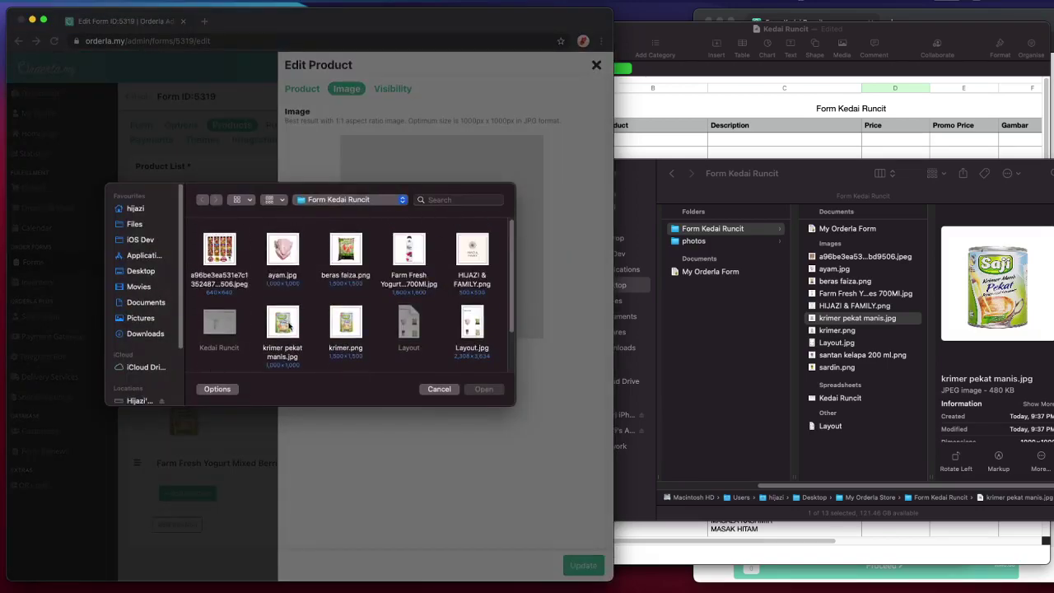
pyautogui.doubleClick(412, 257)
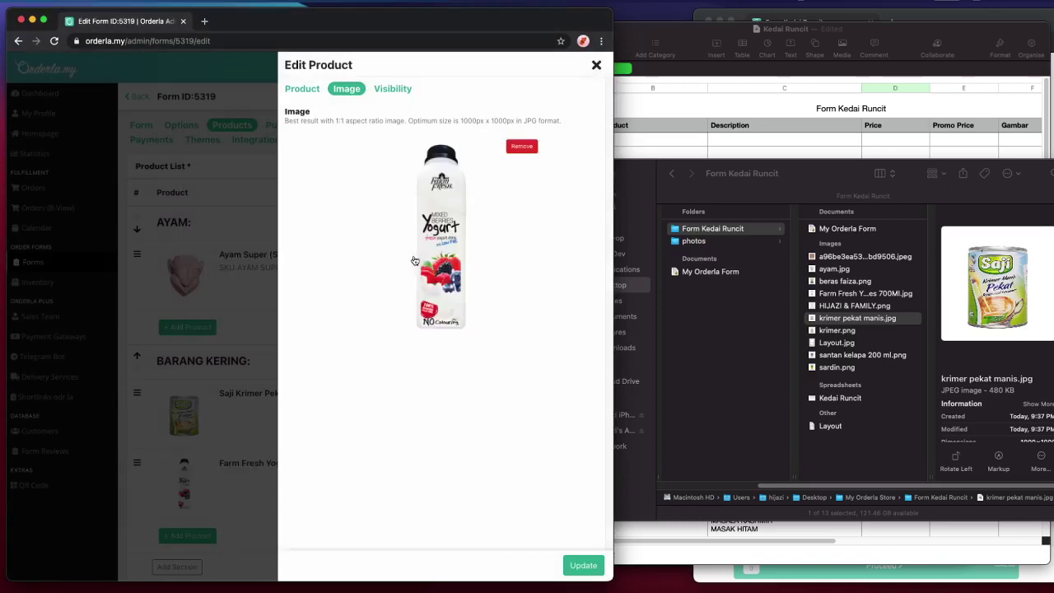
pyautogui.click(583, 565)
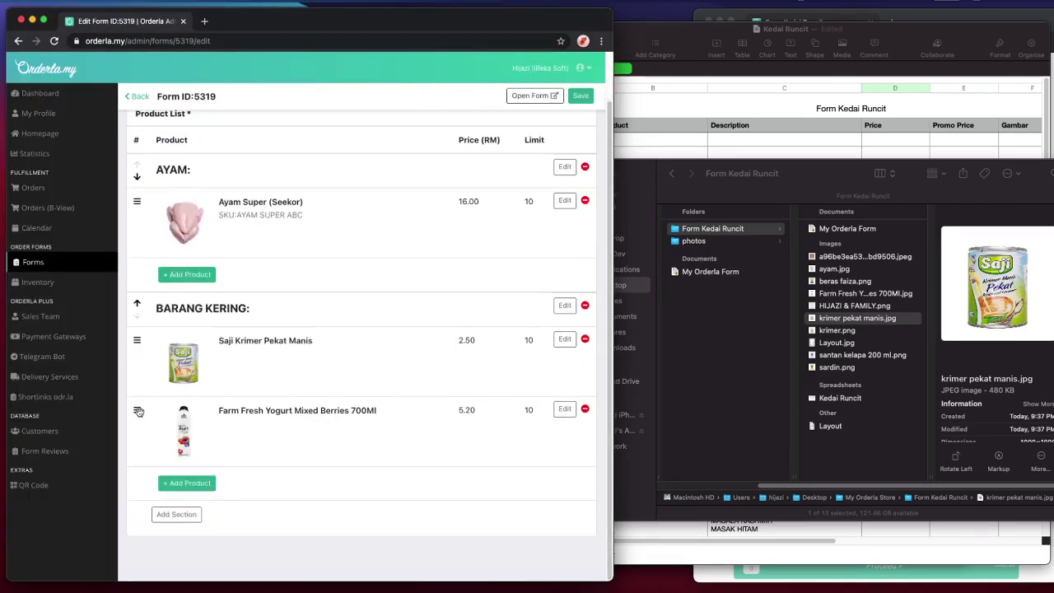
pyautogui.click(725, 121)
pyautogui.hscroll(-3, 656, 332)
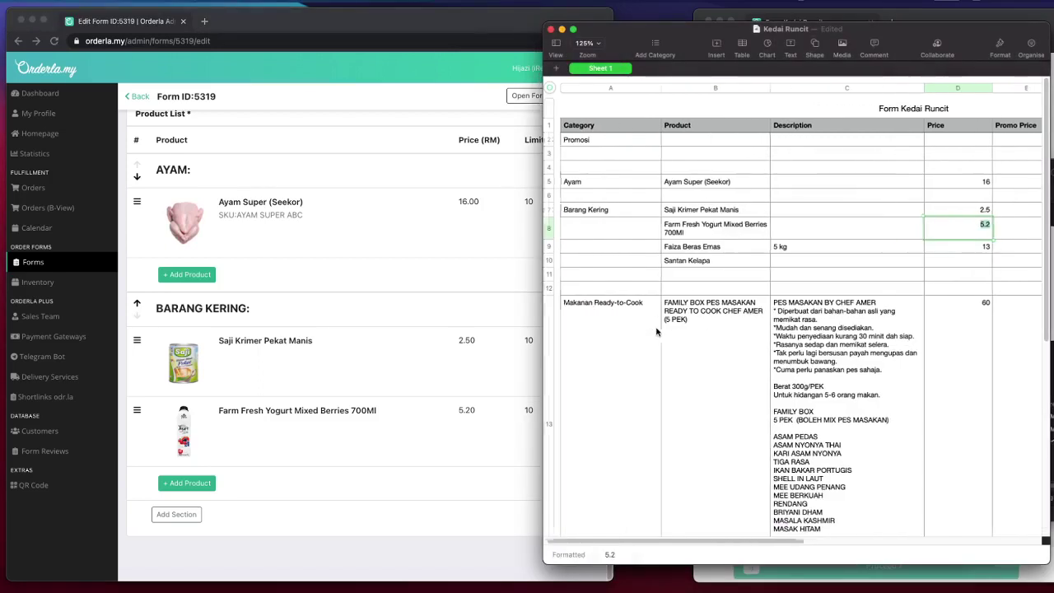
pyautogui.click(132, 426)
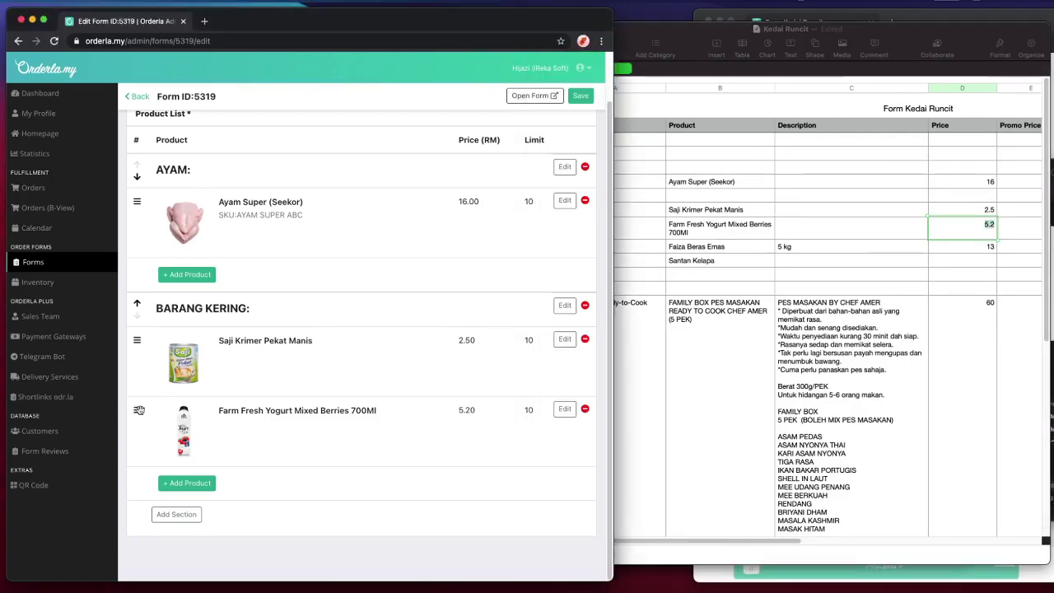
# - Drag the yogurt product to the top of Ayam and preview the reloaded live form
pyautogui.moveTo(136, 410); pyautogui.dragTo(152, 200)
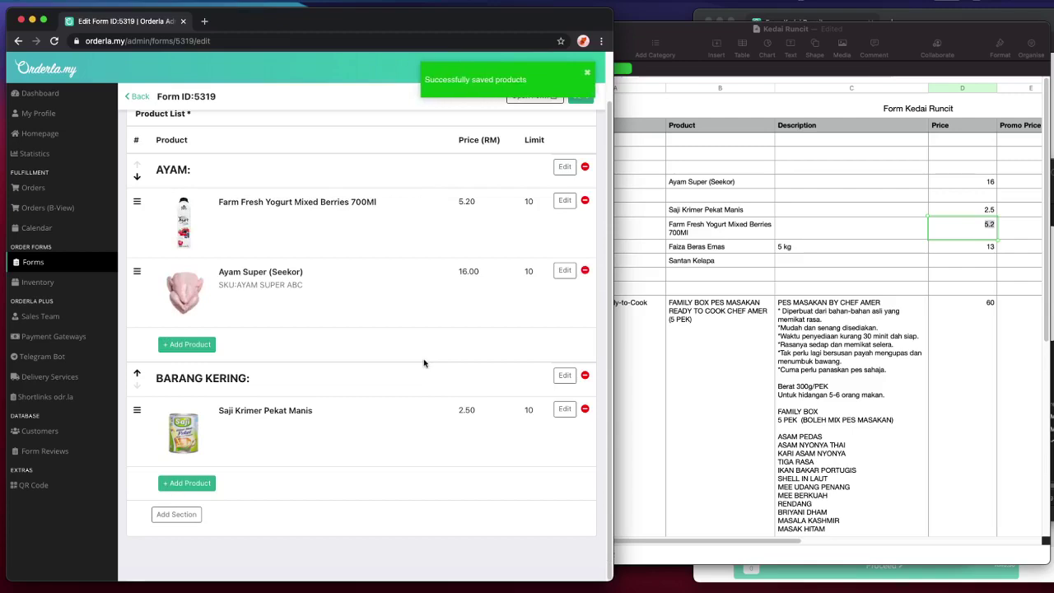
pyautogui.press('super+grave')
pyautogui.press('super+r')
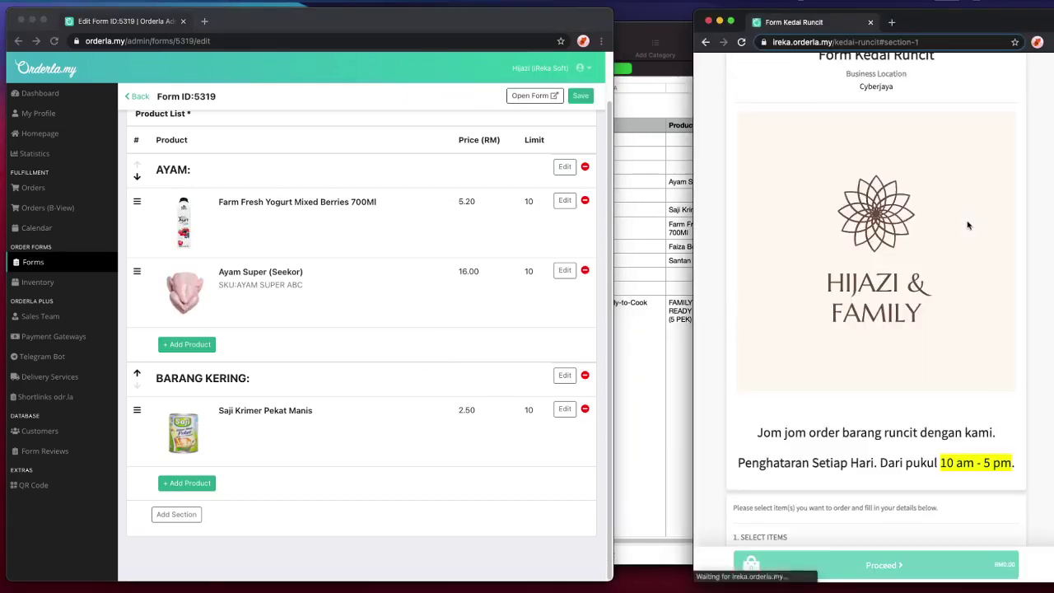
pyautogui.scroll(-3, 971, 226)
pyautogui.scroll(5, 972, 225)
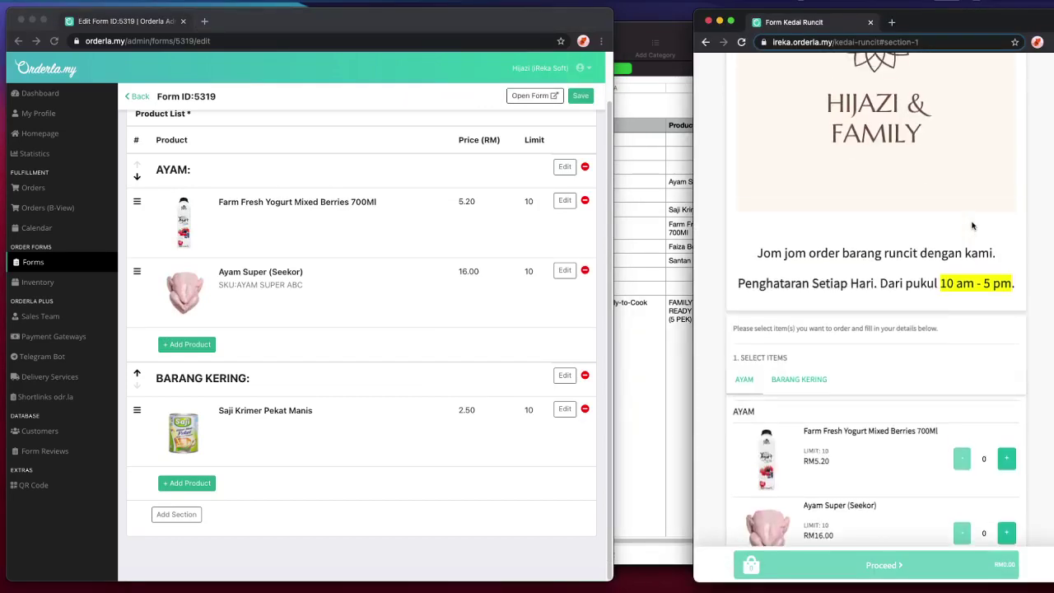
pyautogui.scroll(-10, 972, 226)
pyautogui.scroll(3, 778, 300)
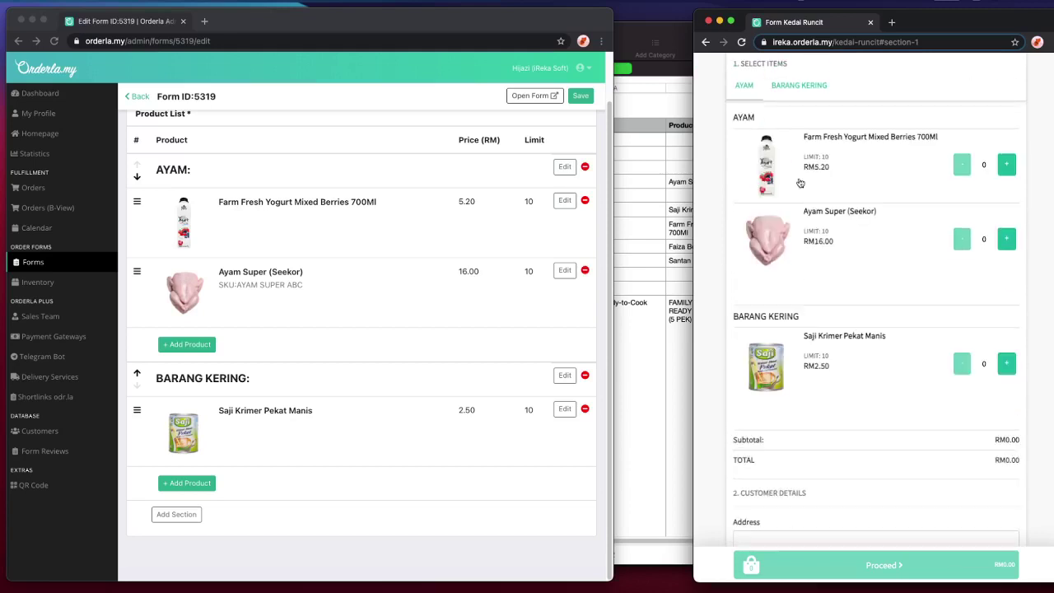
# - Drag the yogurt product back below Saji Krimer Pekat Manis and reload the live form
pyautogui.click(137, 212)
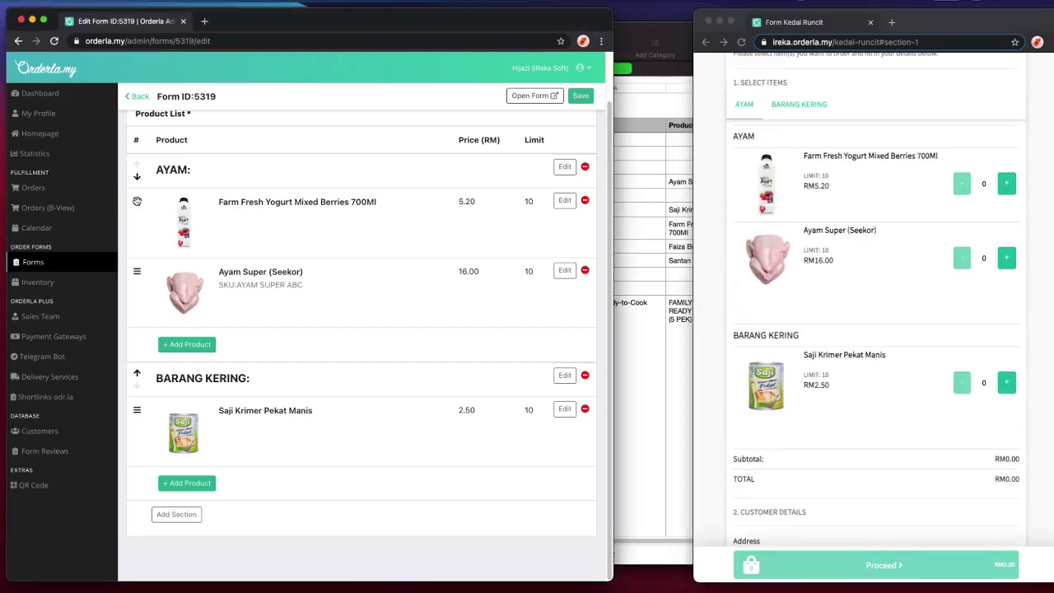
pyautogui.moveTo(137, 201); pyautogui.dragTo(159, 409)
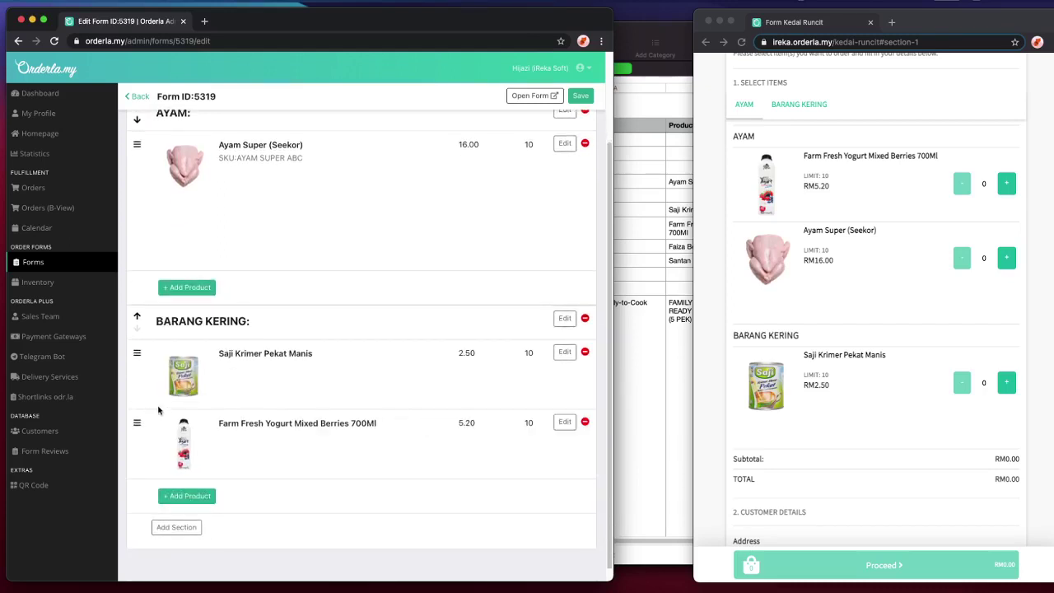
pyautogui.click(914, 92)
pyautogui.click(740, 41)
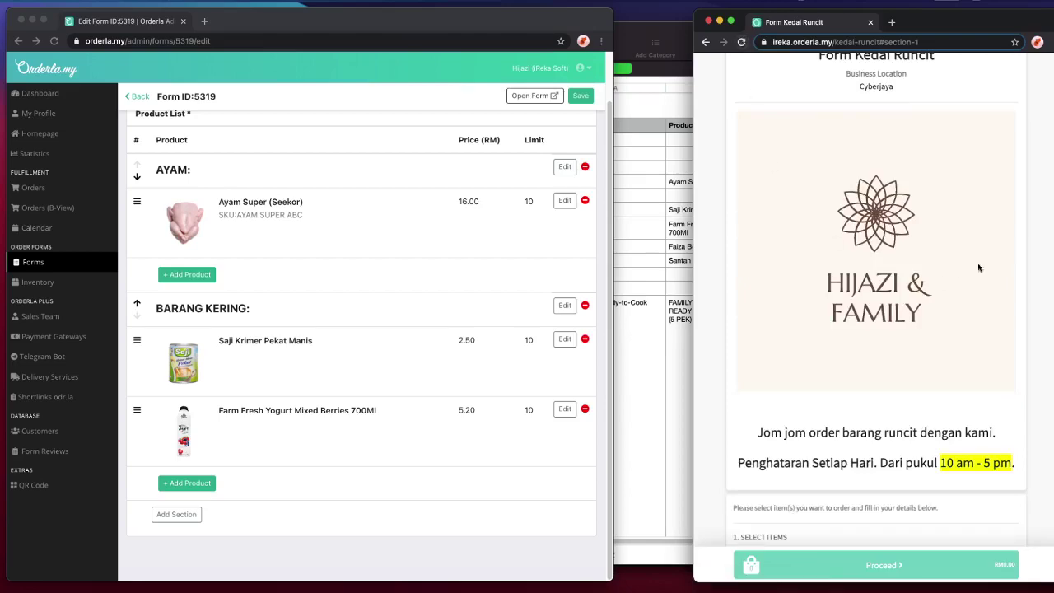
pyautogui.scroll(-10, 946, 263)
pyautogui.scroll(3, 889, 254)
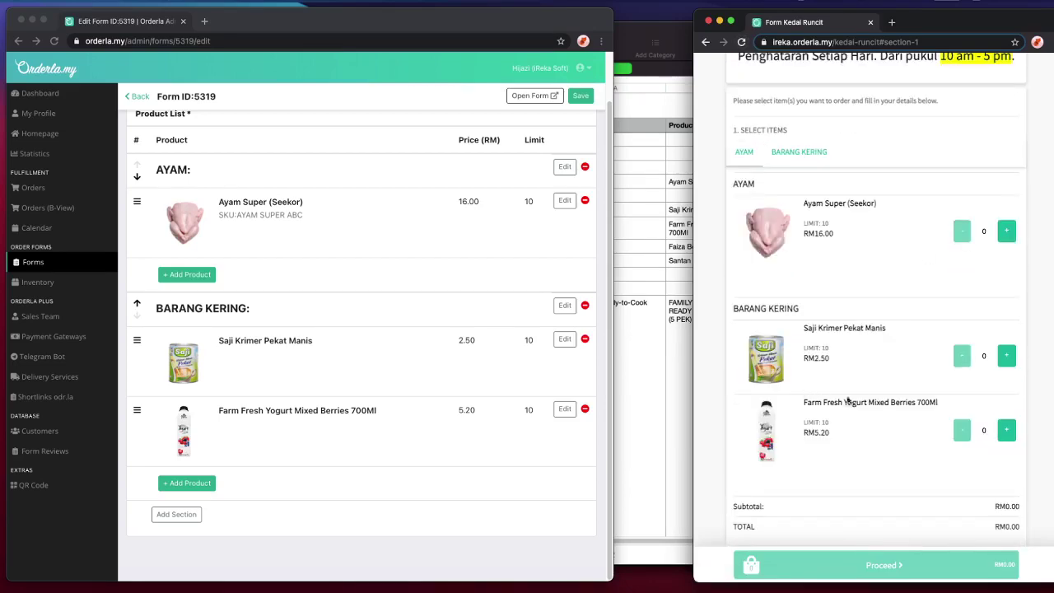
pyautogui.click(677, 382)
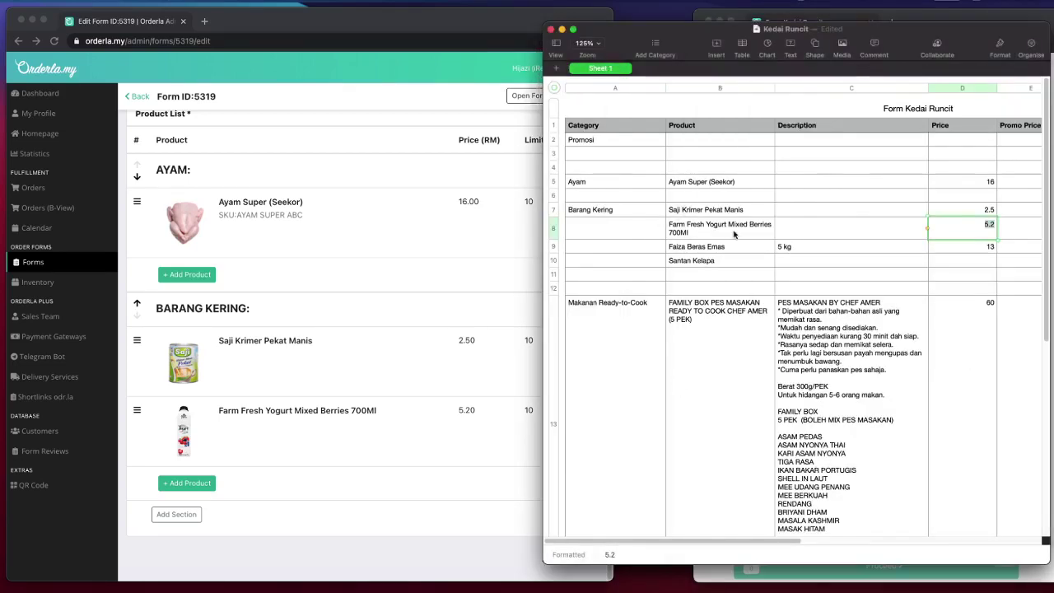
# - Start a new Barang Kering product and paste Faiza Beras Emas as its name
pyautogui.click(346, 433)
pyautogui.click(187, 482)
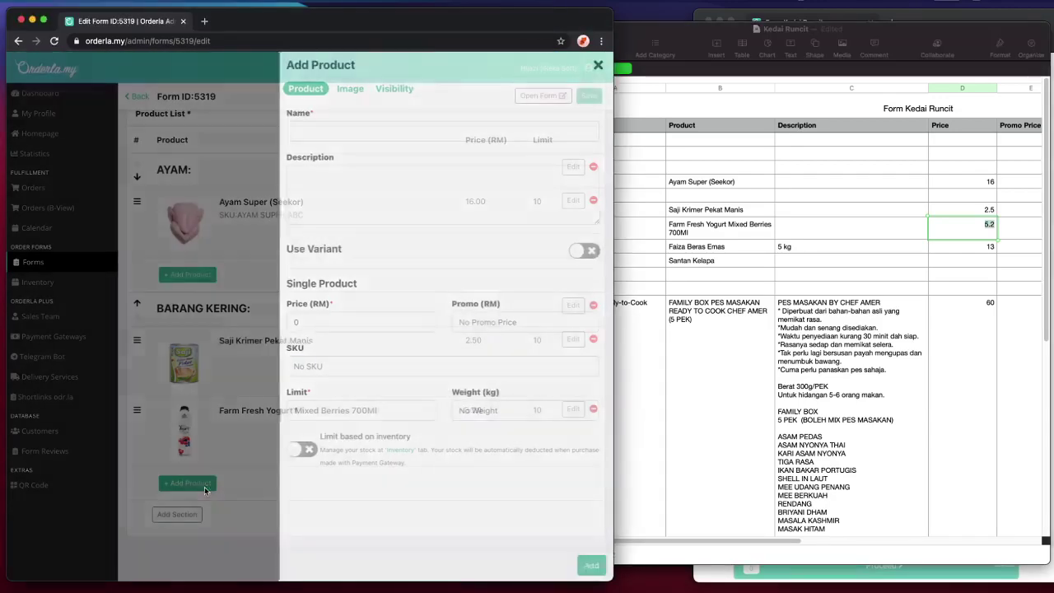
pyautogui.click(627, 295)
pyautogui.click(699, 247)
pyautogui.doubleClick(699, 247)
pyautogui.press('super+c')
pyautogui.click(345, 186)
pyautogui.click(357, 134)
pyautogui.press('super+v')
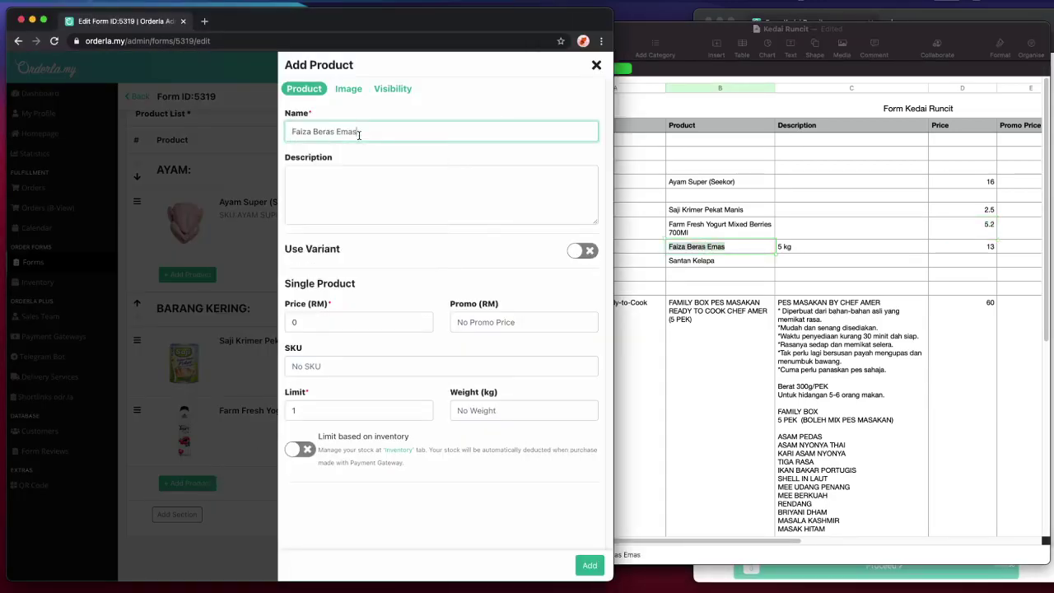
# - Copy the 5 kg description from cell C9 into the description field
pyautogui.click(800, 252)
pyautogui.click(795, 247)
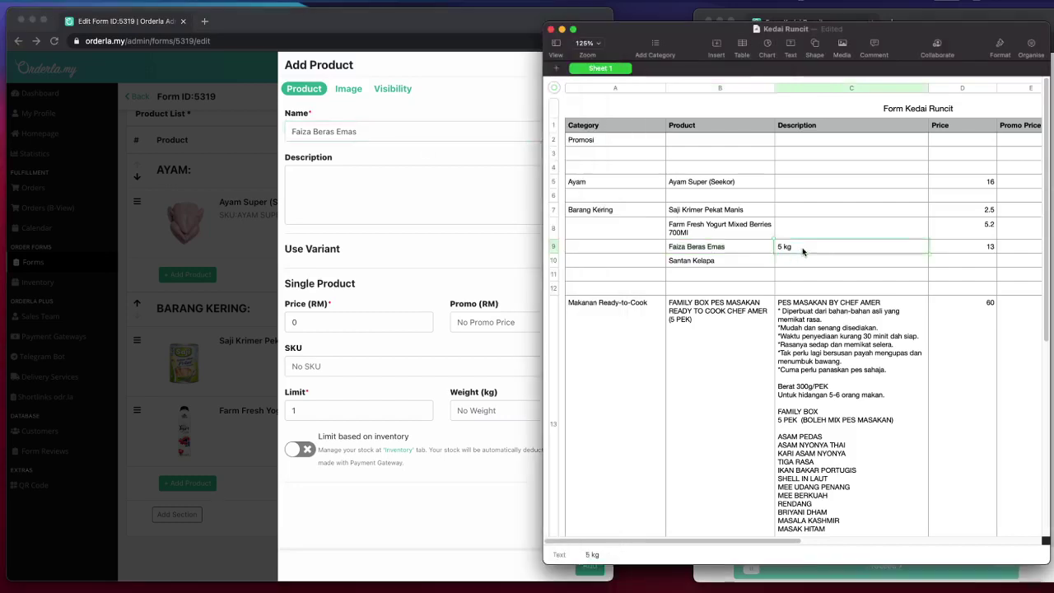
pyautogui.press('super+a')
pyautogui.press('super+c')
pyautogui.click(335, 179)
pyautogui.click(357, 179)
pyautogui.press('super+v')
# - Set weight 5 kg, limit 5 and price 13, and add Faiza Beras Emas to the form
pyautogui.click(585, 410)
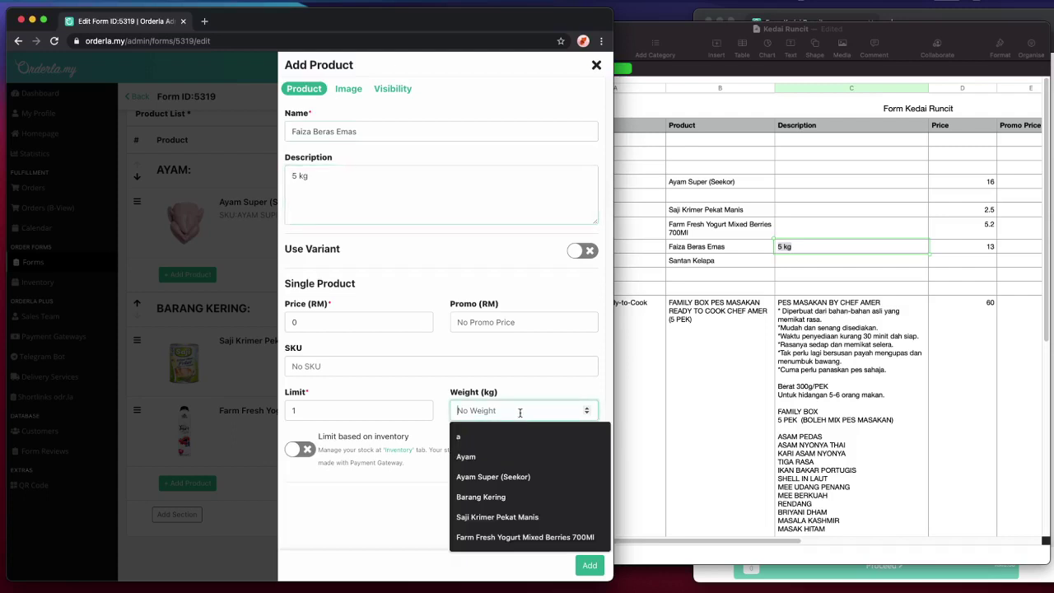
pyautogui.write('5')
pyautogui.click(370, 413)
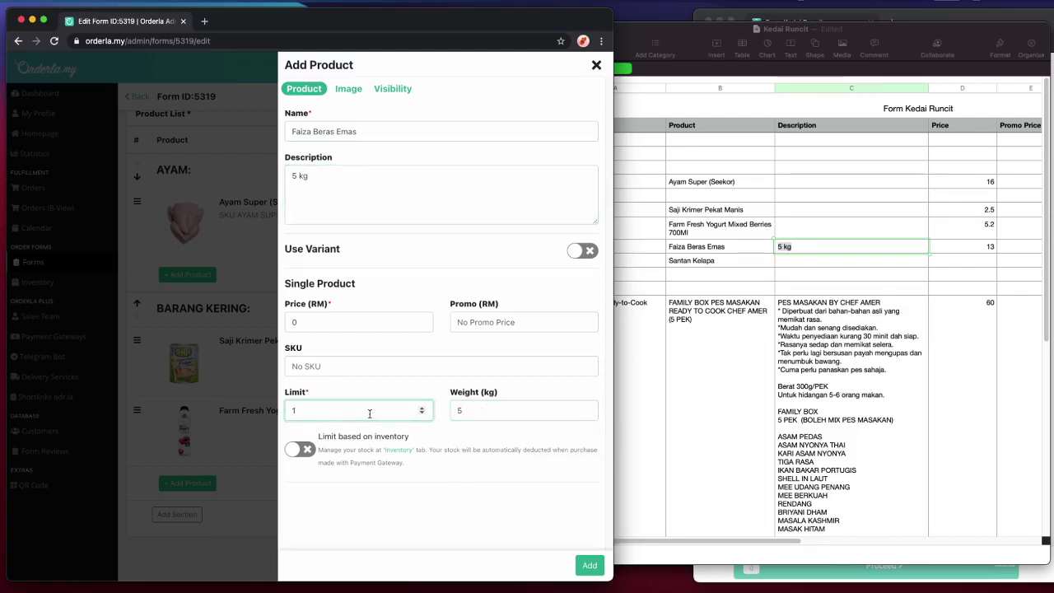
pyautogui.press('super+a')
pyautogui.click(319, 321)
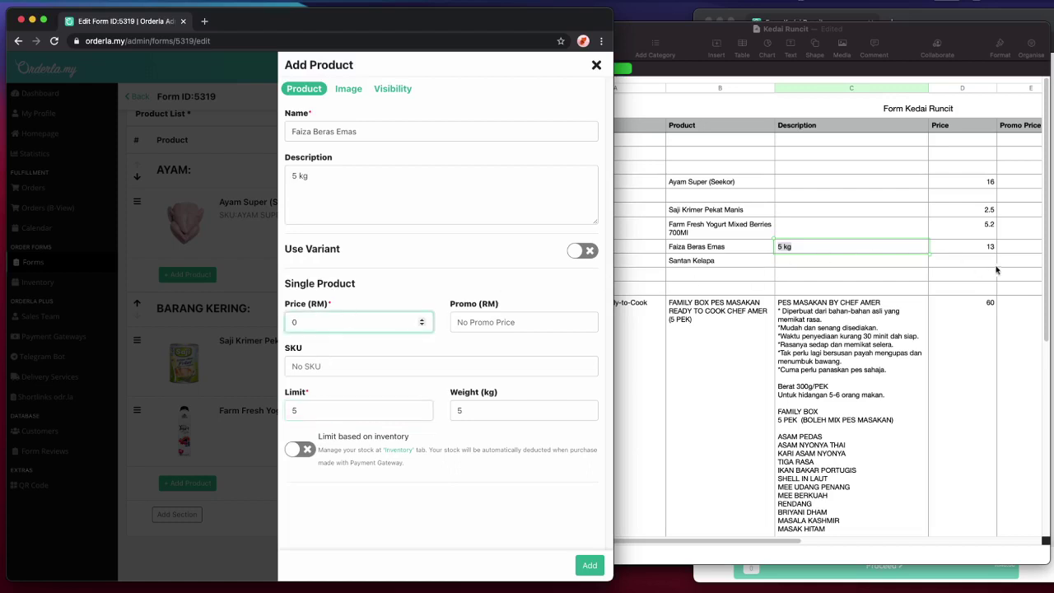
pyautogui.click(989, 246)
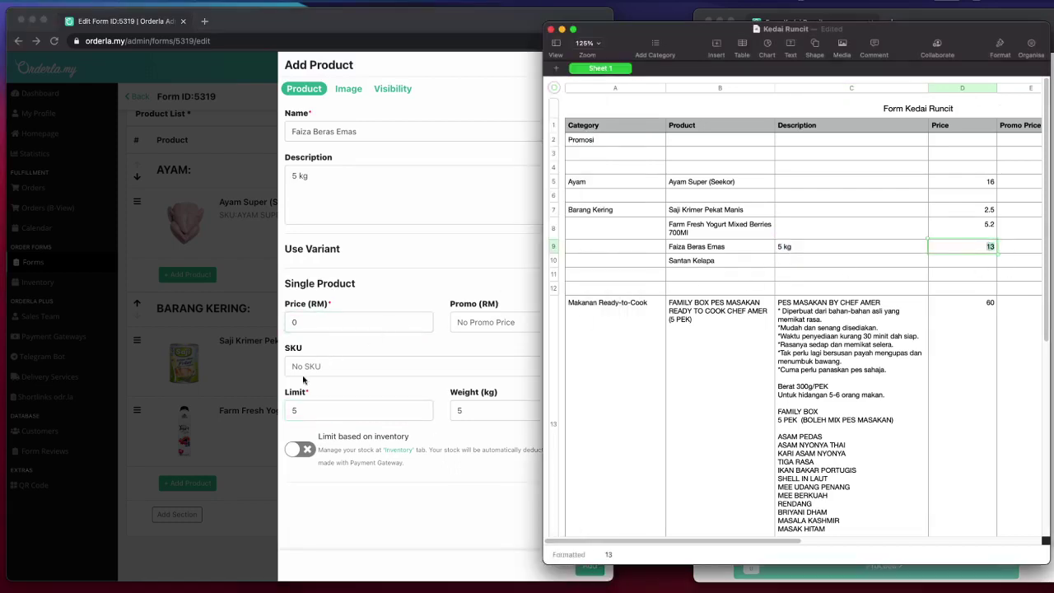
pyautogui.click(330, 352)
pyautogui.click(589, 565)
pyautogui.scroll(-2, 371, 425)
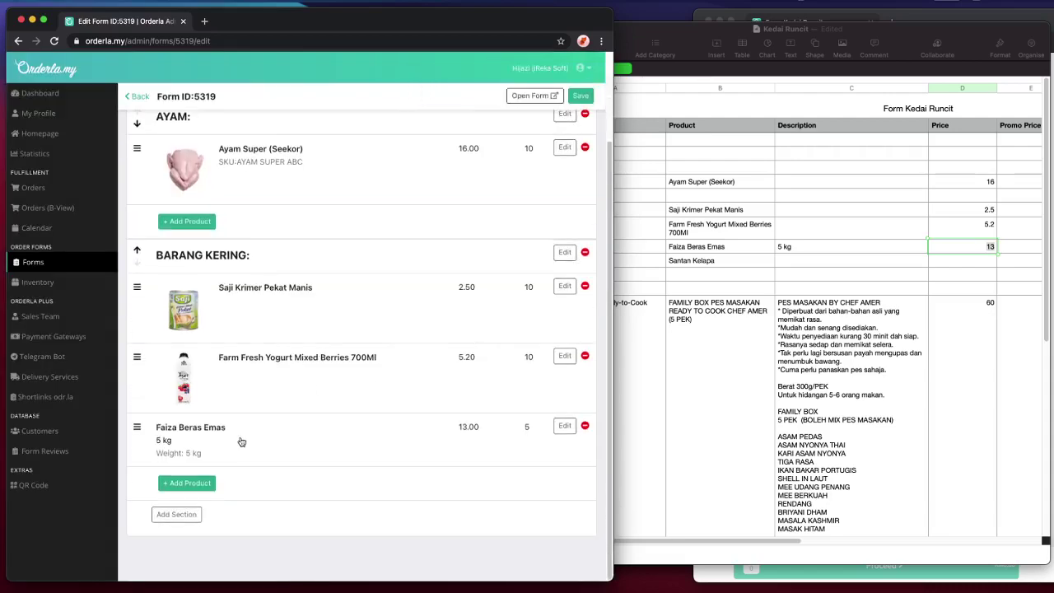
pyautogui.click(242, 442)
# - Try uploading beras faiza.png as the Faiza Beras Emas photo and dismiss the error
pyautogui.click(347, 88)
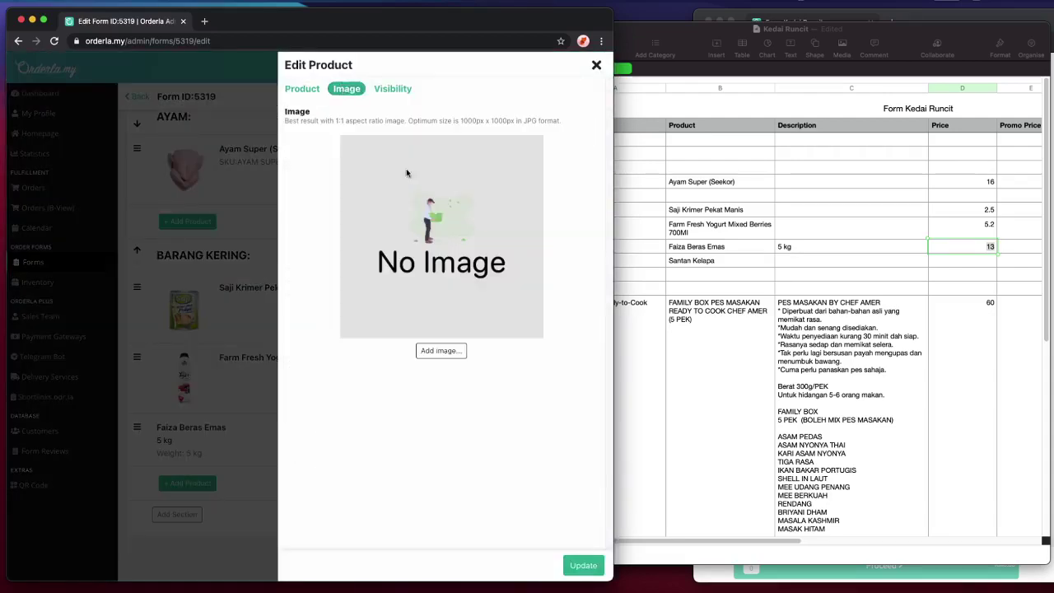
pyautogui.click(407, 174)
pyautogui.scroll(-1, 336, 259)
pyautogui.scroll(1, 337, 260)
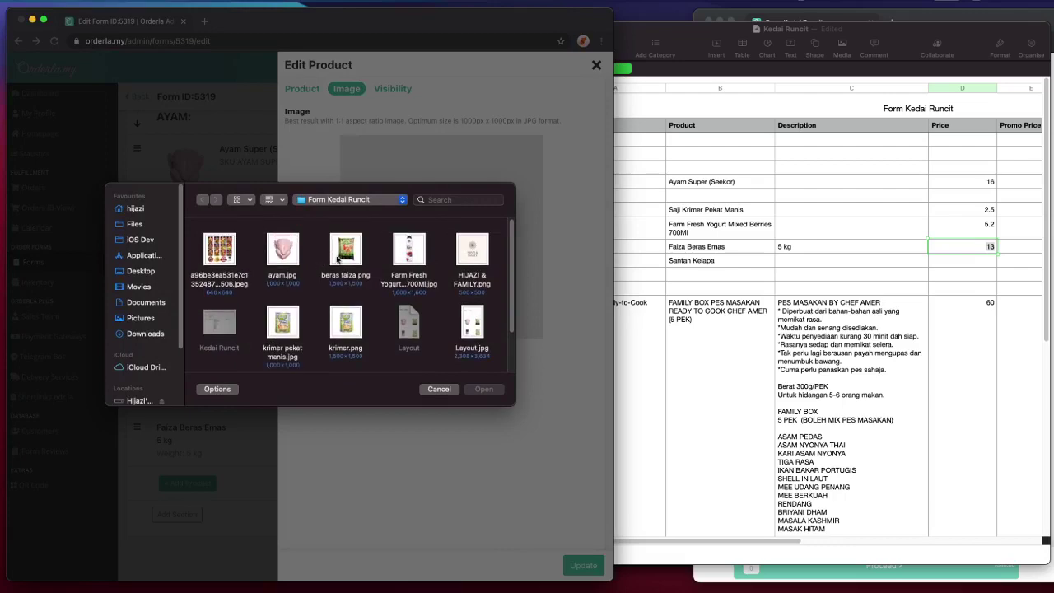
pyautogui.doubleClick(345, 249)
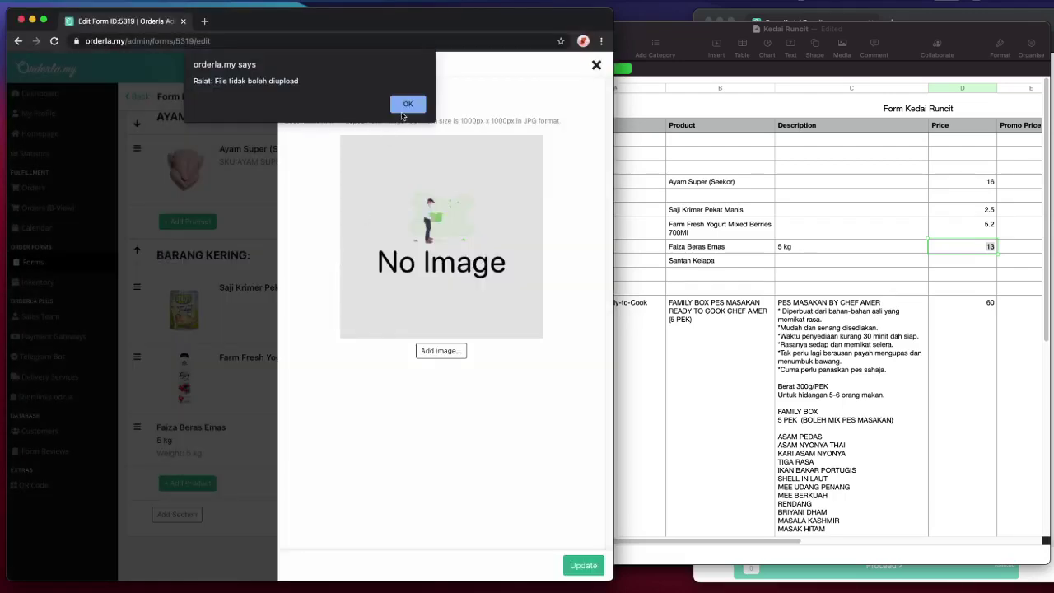
pyautogui.click(404, 107)
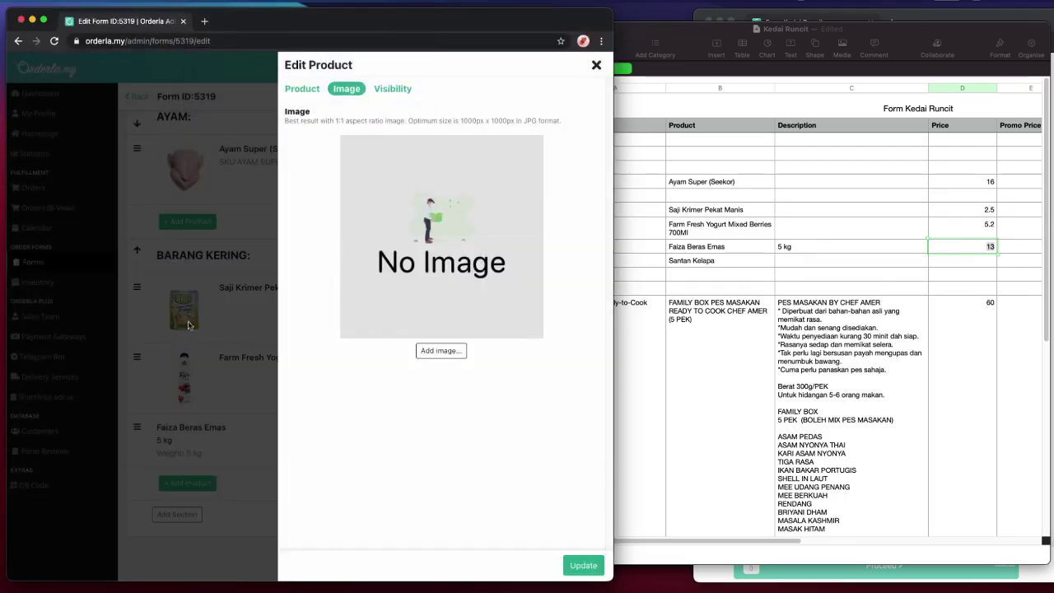
# - Inspect beras faiza.png among the product image files in Finder
pyautogui.press('super+Tab')
pyautogui.press('super+Tab')
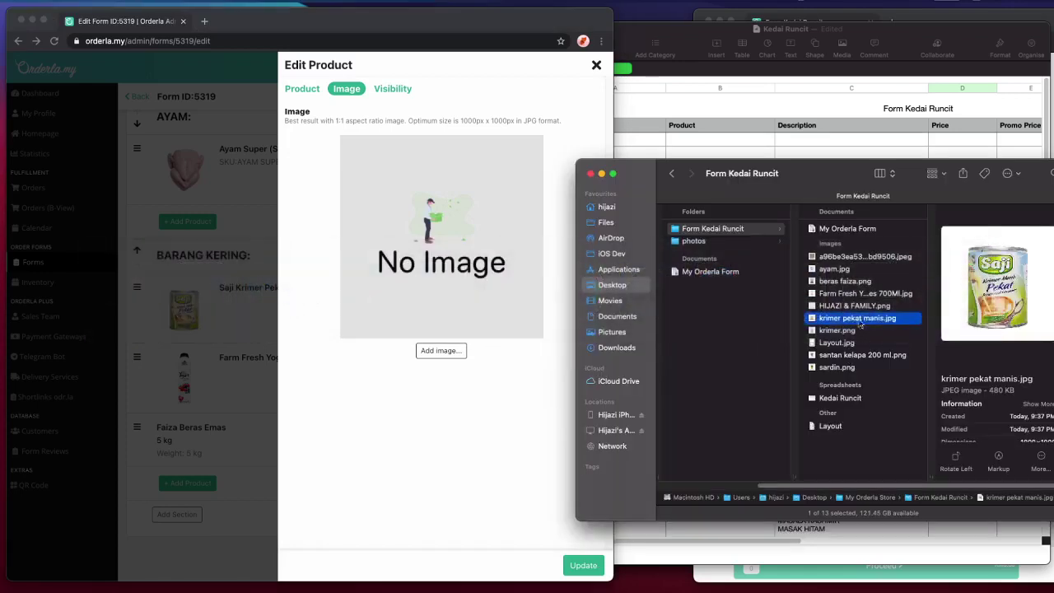
pyautogui.click(872, 292)
pyautogui.click(874, 282)
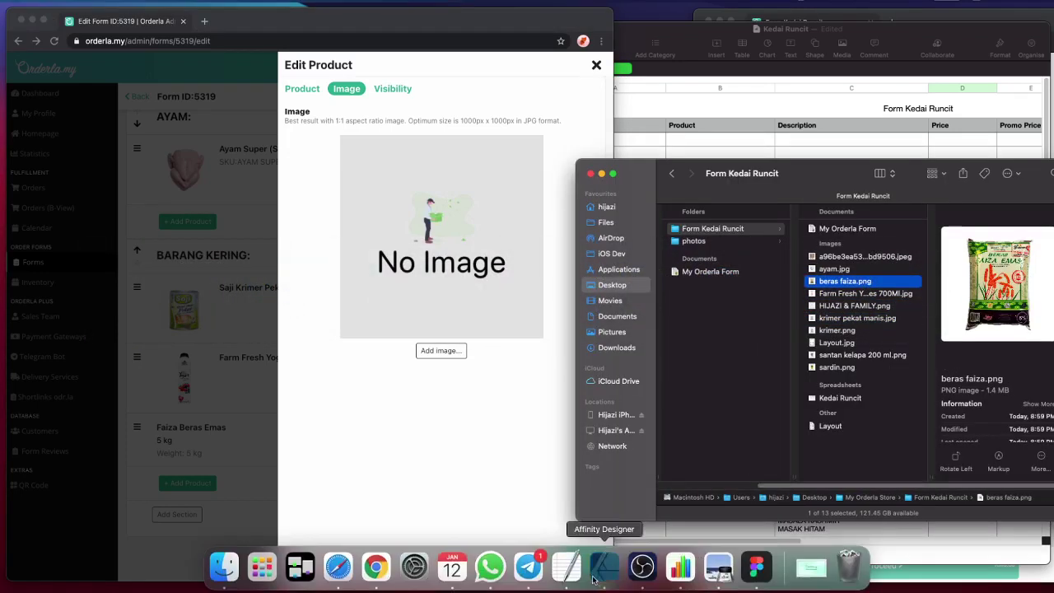
pyautogui.click(607, 565)
# - Export the beras artboard as a 1000 × 1000 px JPEG named beras
pyautogui.click(465, 231)
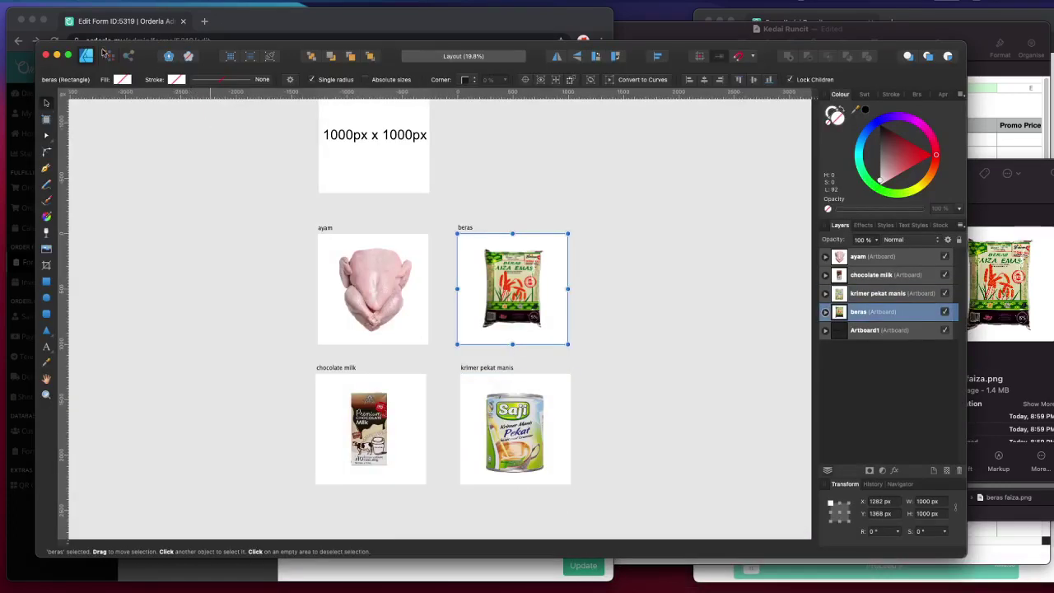
pyautogui.click(99, 3)
pyautogui.click(169, 203)
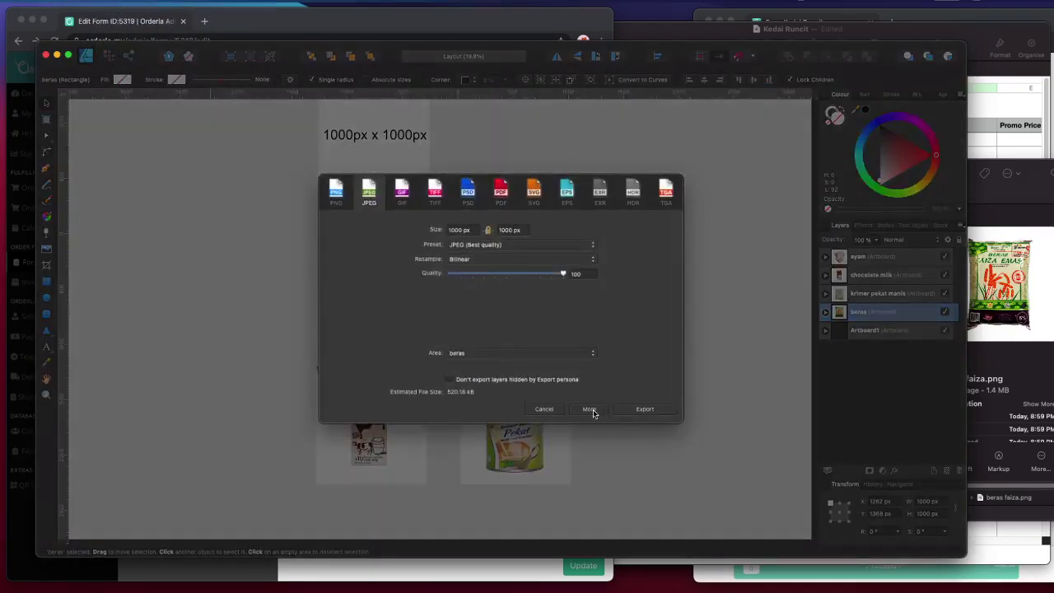
pyautogui.click(647, 409)
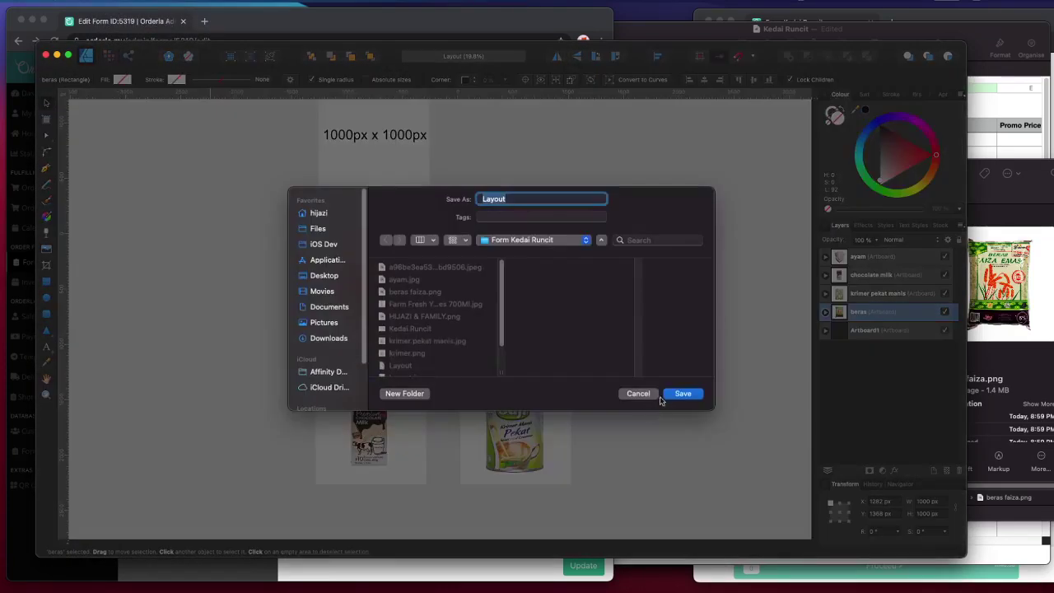
pyautogui.write('beras')
pyautogui.press('Return')
pyautogui.click(510, 23)
pyautogui.click(430, 218)
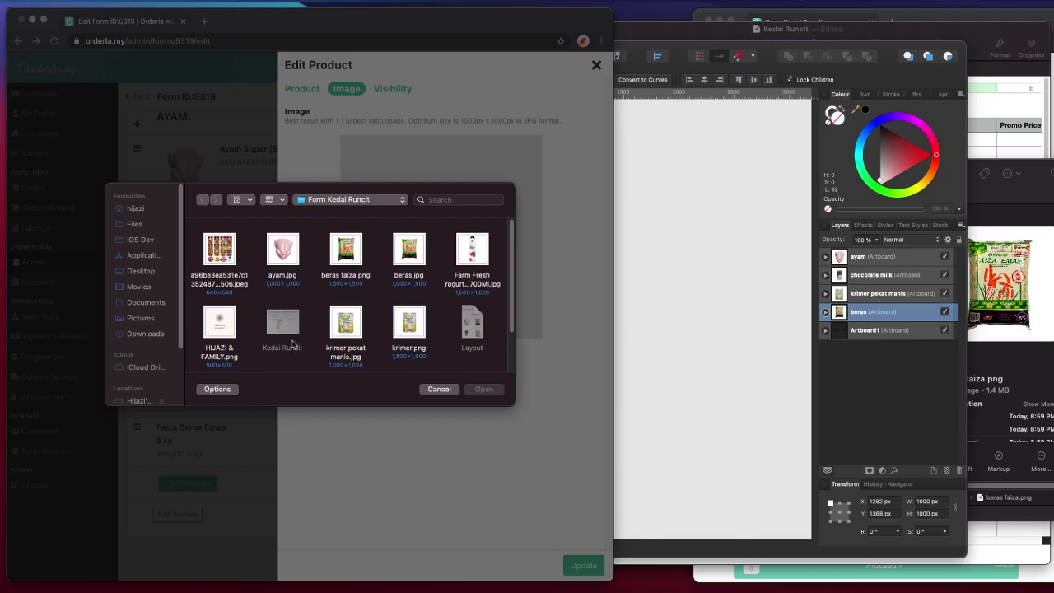
# - Upload beras.jpg as the Faiza Beras Emas product photo and save the change
pyautogui.click(324, 252)
pyautogui.doubleClick(410, 249)
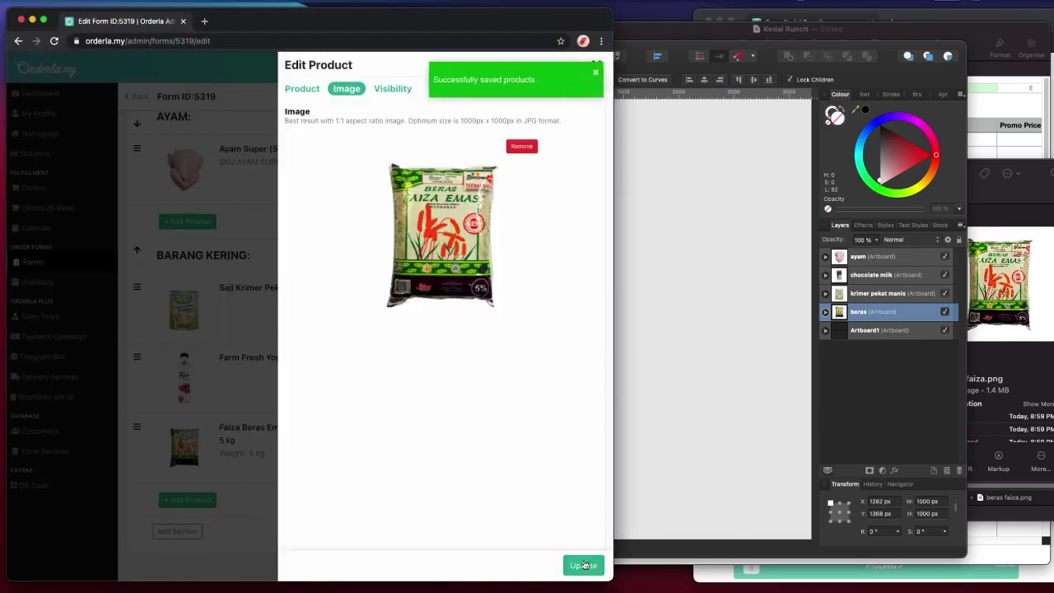
pyautogui.click(582, 563)
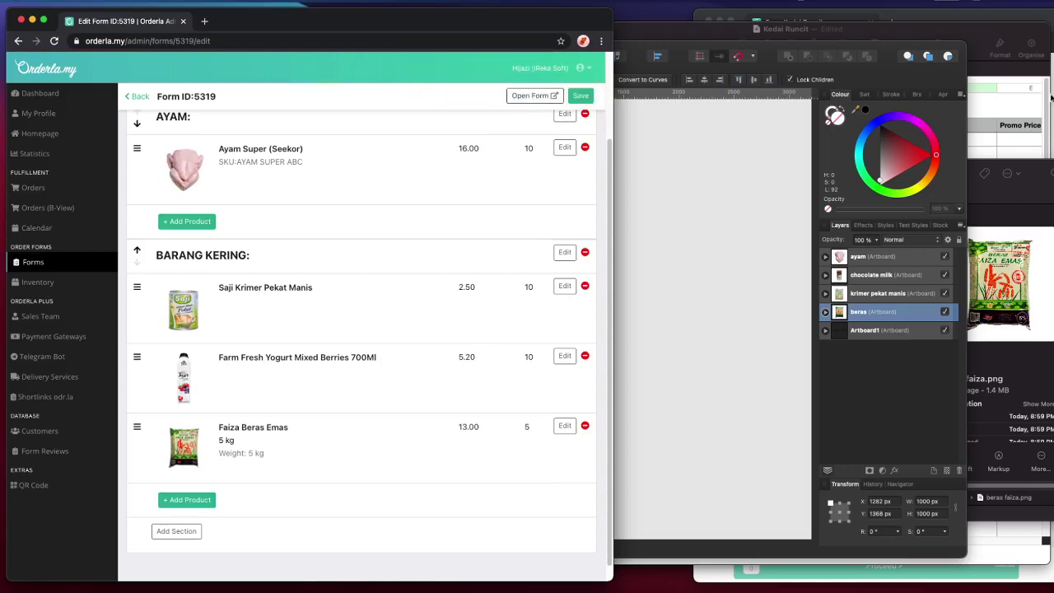
# - Reload the live Form Kedai Runcit page to confirm the rice bag photo now appears
pyautogui.press('super+grave')
pyautogui.click(741, 41)
pyautogui.scroll(-10, 854, 313)
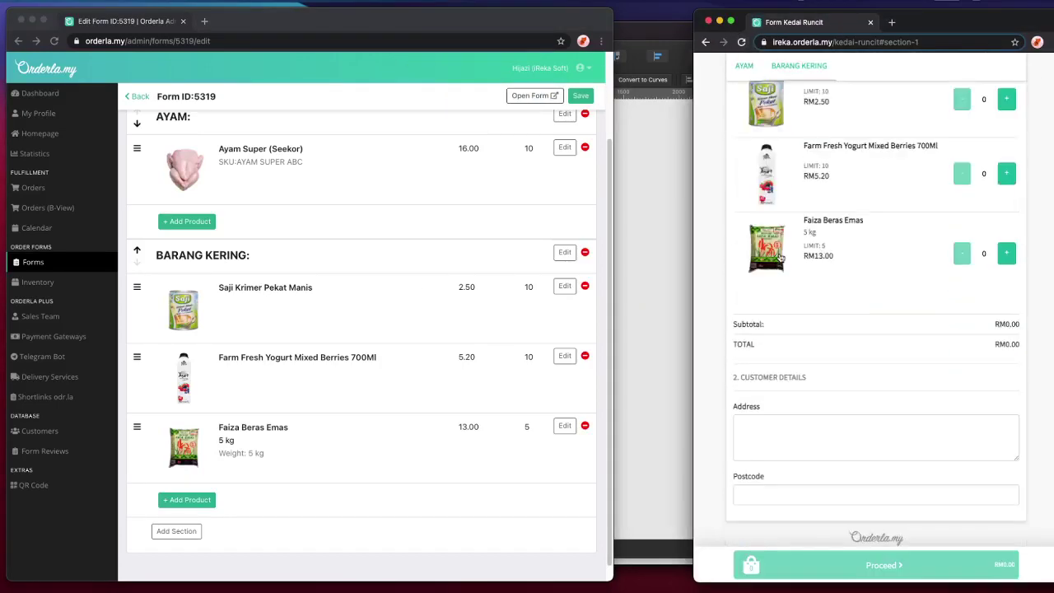
pyautogui.scroll(2, 782, 257)
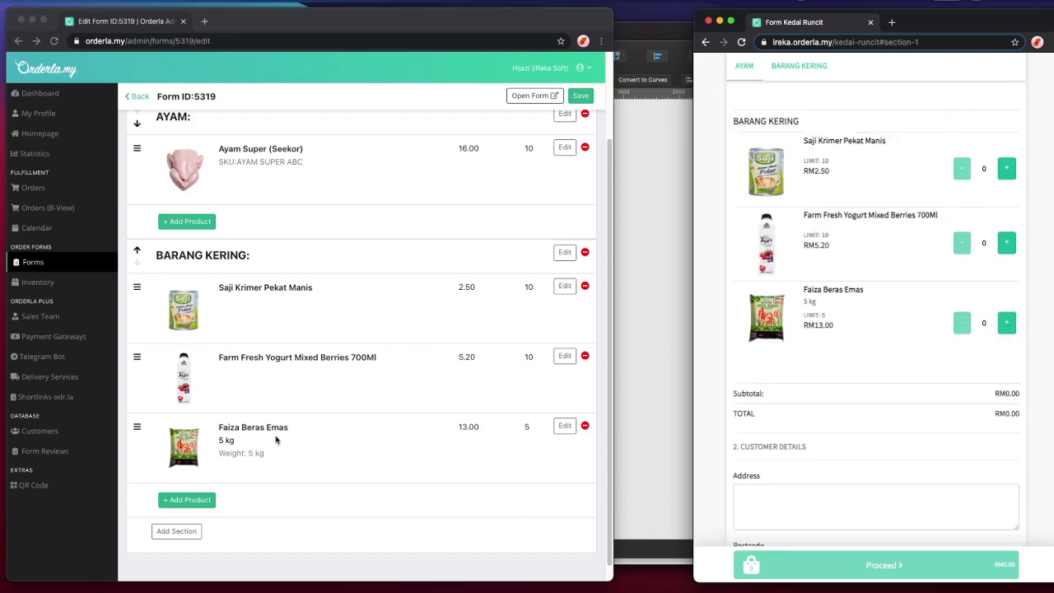
pyautogui.click(312, 435)
pyautogui.scroll(2, 354, 421)
pyautogui.scroll(-3, 375, 417)
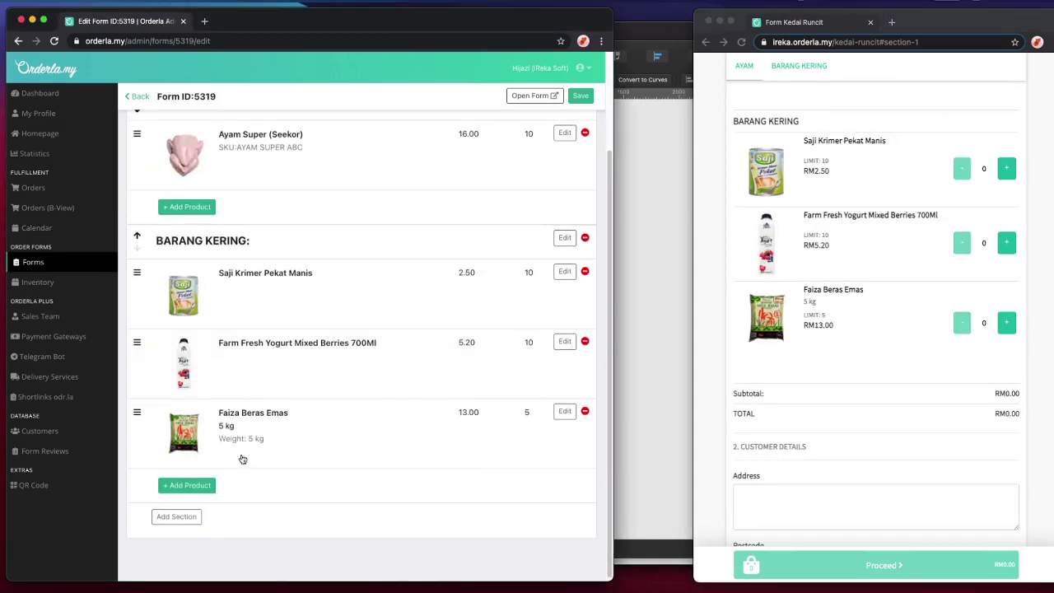
pyautogui.press('super+Tab')
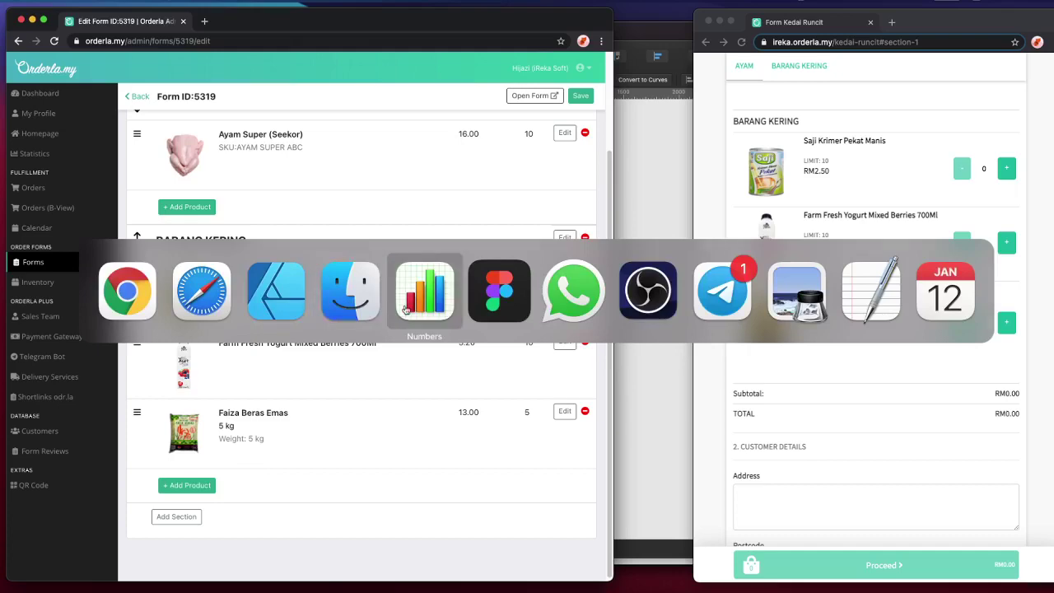
# - Copy the Santan Kelapa product name from cell B10 of the Kedai Runcit spreadsheet
pyautogui.click(405, 308)
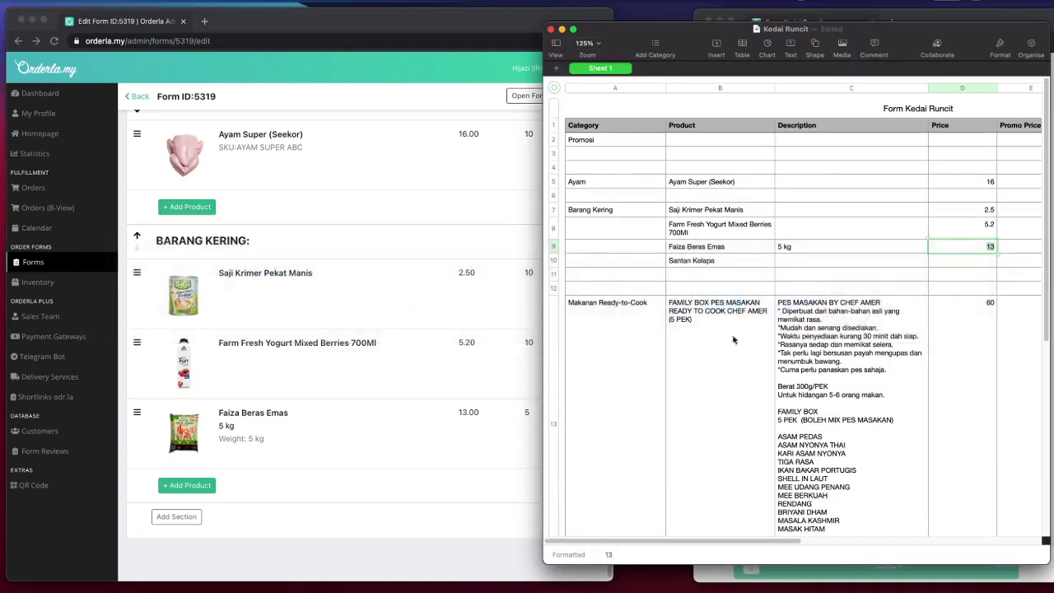
pyautogui.click(701, 260)
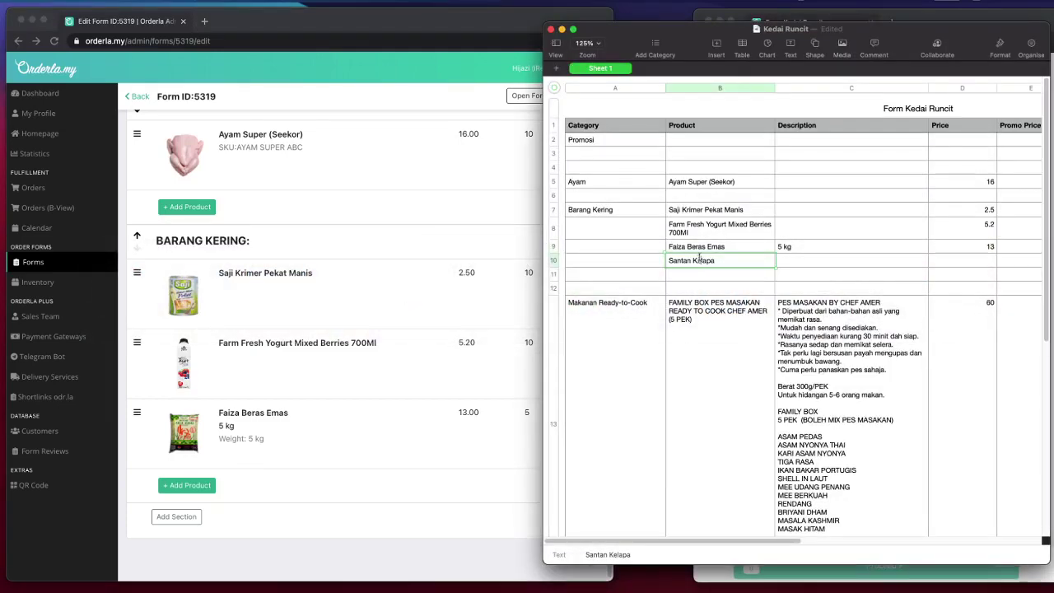
pyautogui.click(639, 337)
pyautogui.scroll(-1, 713, 341)
pyautogui.scroll(-1, 640, 350)
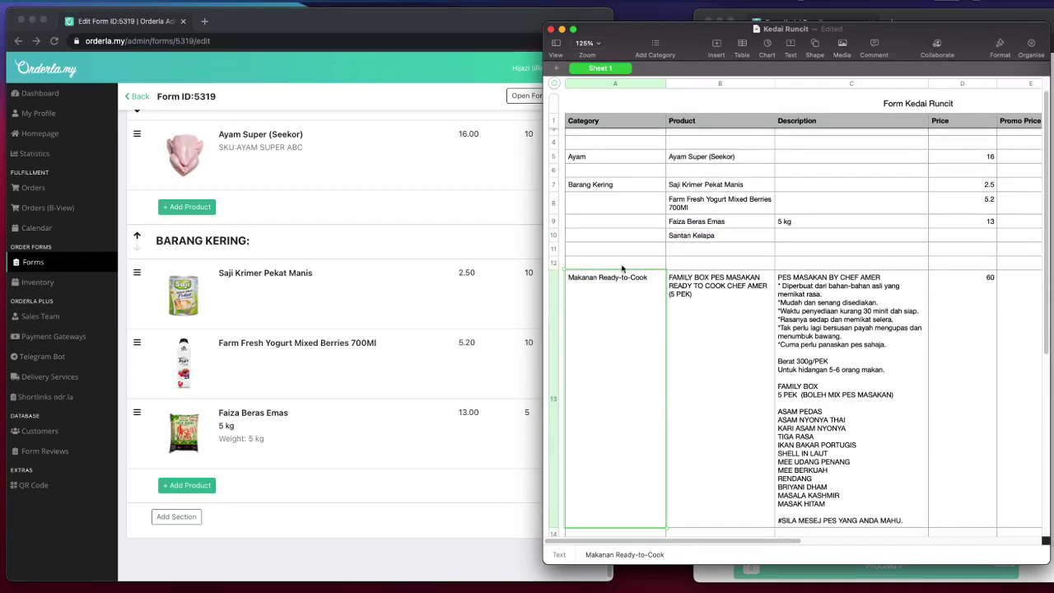
pyautogui.tripleClick(692, 237)
pyautogui.press('super+c')
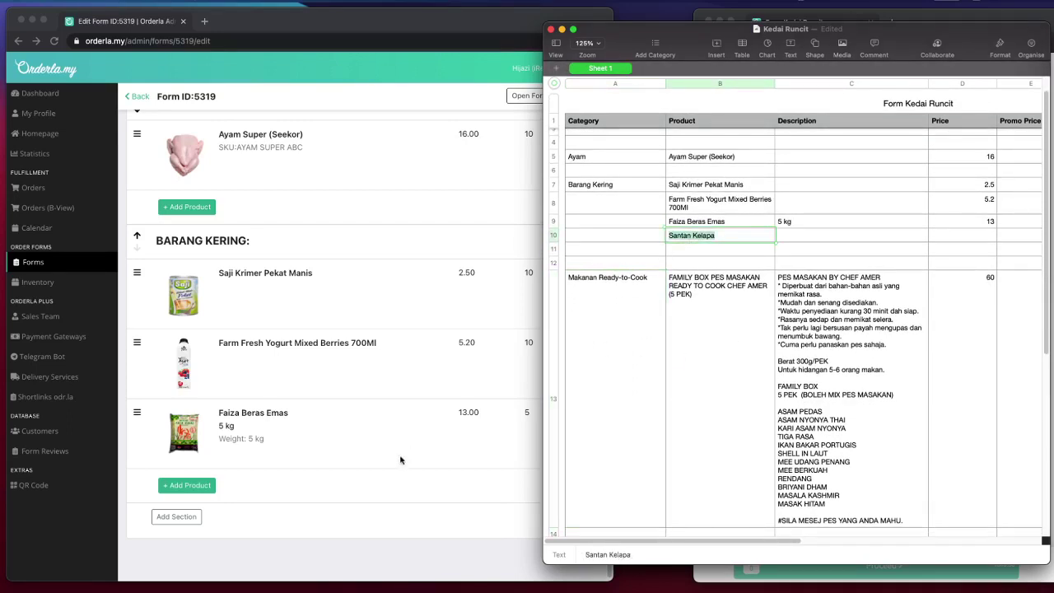
# - Add a new Barang Kering product and paste 'Santan Kelapa' as its name
pyautogui.click(402, 459)
pyautogui.click(187, 485)
pyautogui.click(369, 131)
pyautogui.press('super+v')
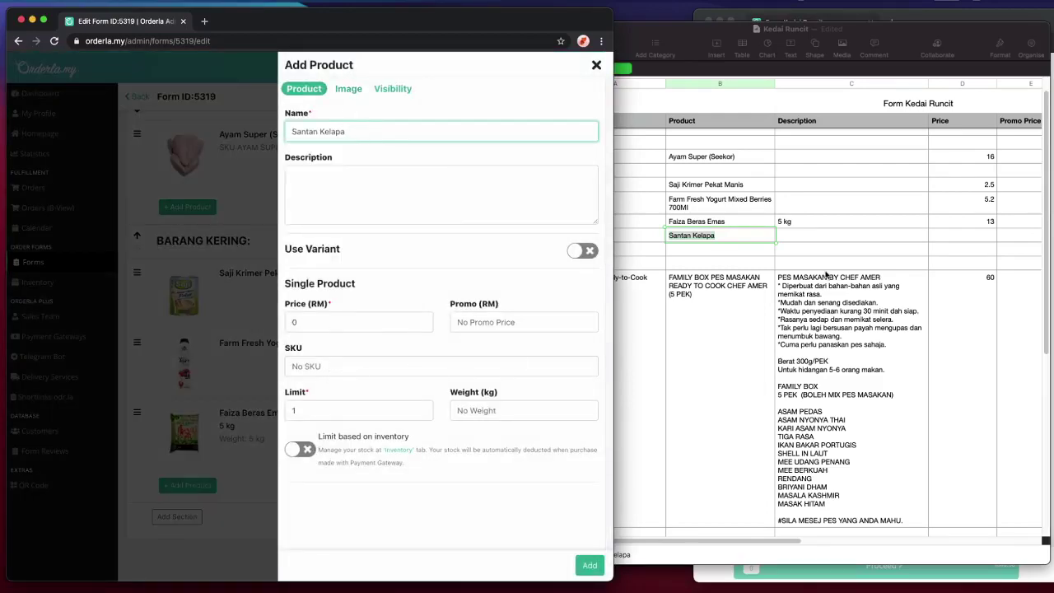
pyautogui.click(846, 281)
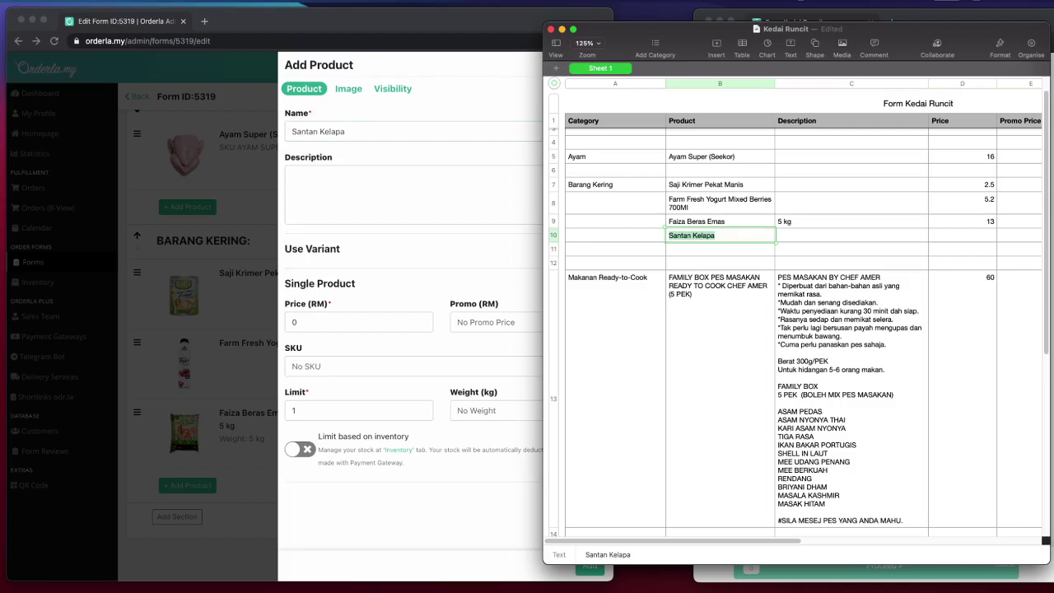
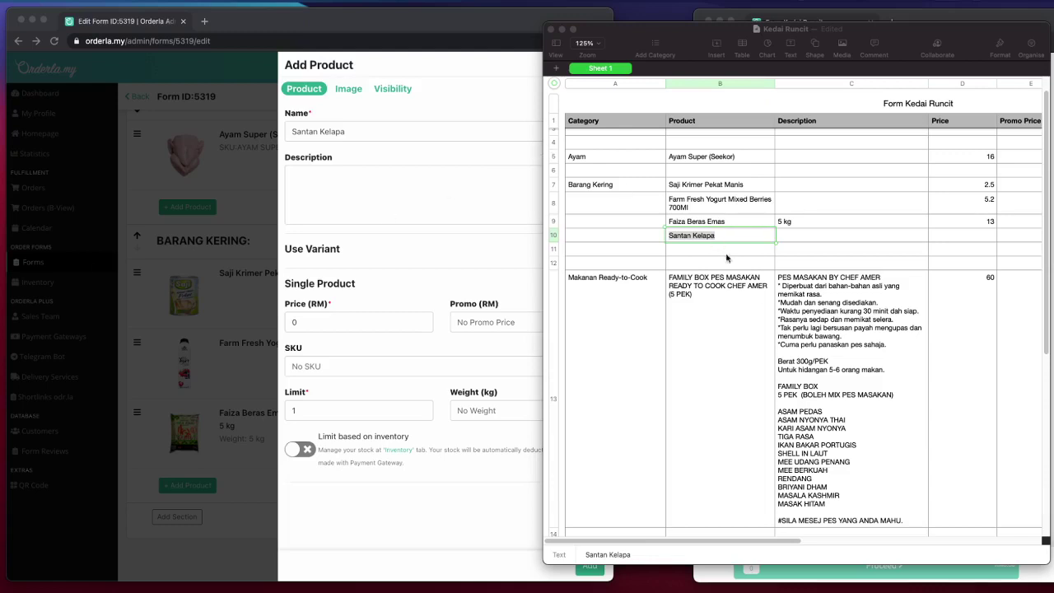
# - Paste the full product name into spreadsheet cell B10 and enter the 2.7 price in D10
pyautogui.click(715, 223)
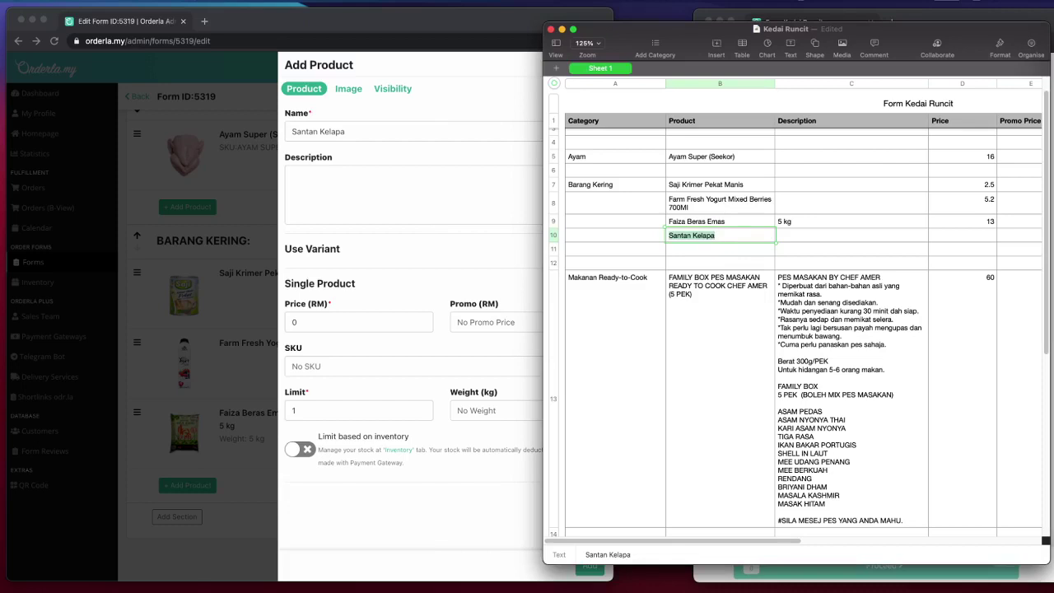
pyautogui.press('super+Tab')
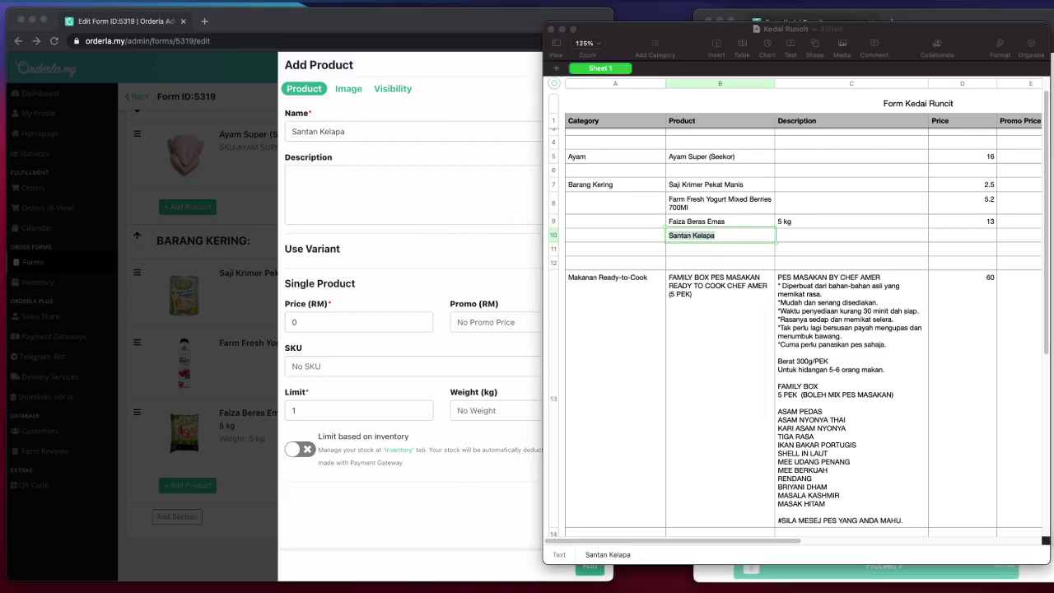
pyautogui.click(700, 244)
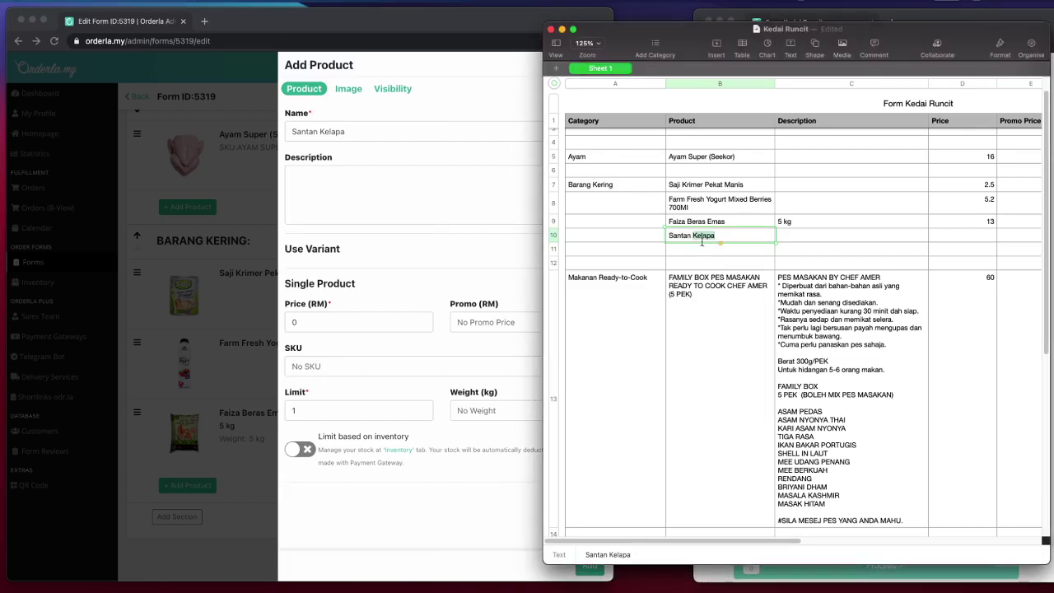
pyautogui.write('Ayam Brand Uht Santan Kelapa 200Ml')
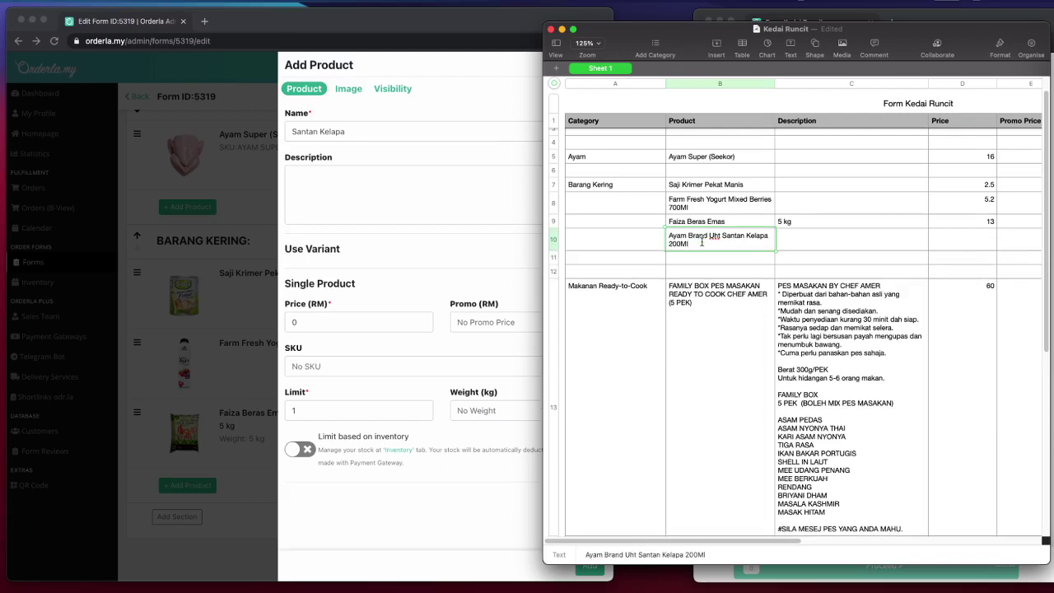
pyautogui.click(946, 248)
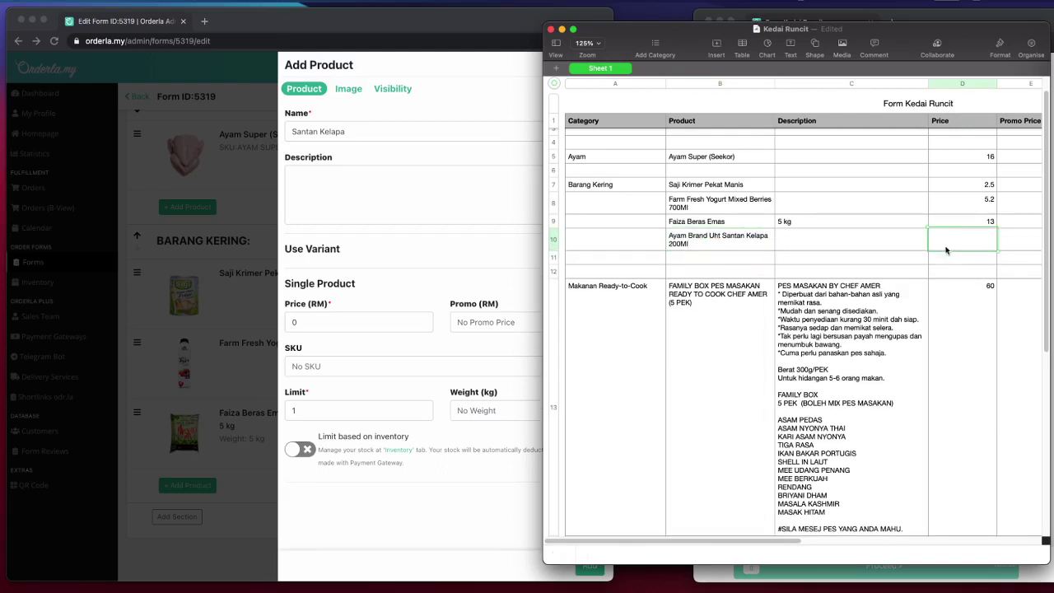
pyautogui.write('2.7')
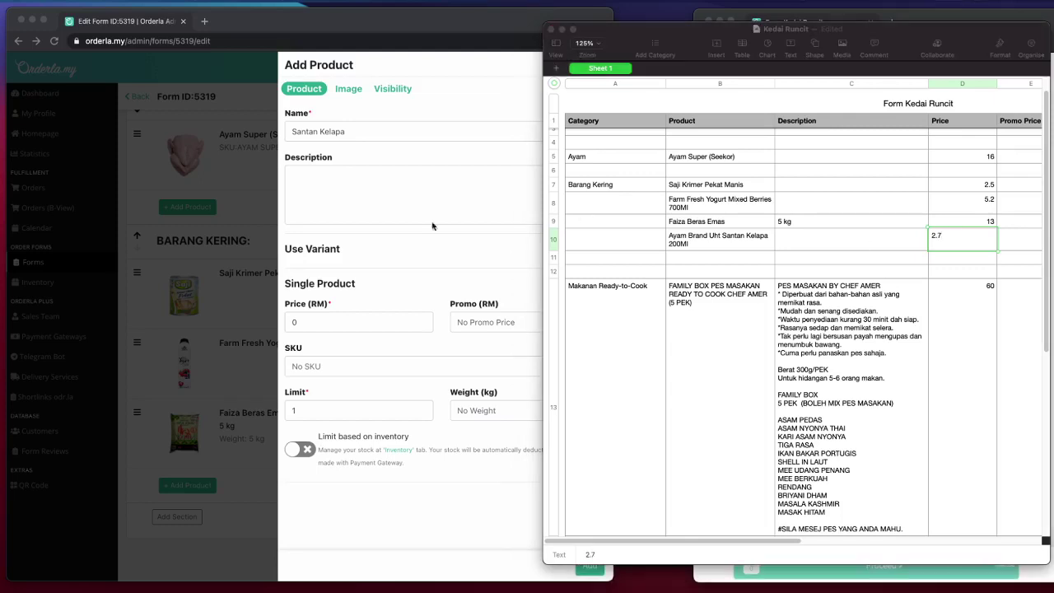
pyautogui.click(667, 242)
pyautogui.doubleClick(705, 242)
pyautogui.moveTo(705, 242); pyautogui.dragTo(659, 236)
pyautogui.press('super+c')
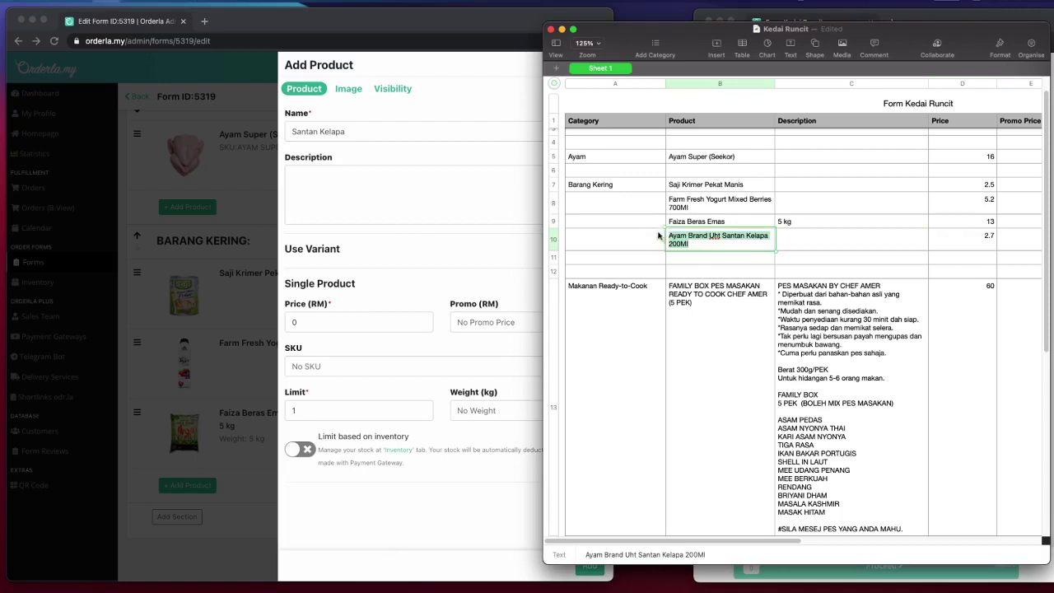
# - Fill the product form with name Ayam Brand Uht Santan Kelapa 200Ml, price 2.7 and limit 5
pyautogui.click(360, 192)
pyautogui.tripleClick(381, 134)
pyautogui.press('super+v')
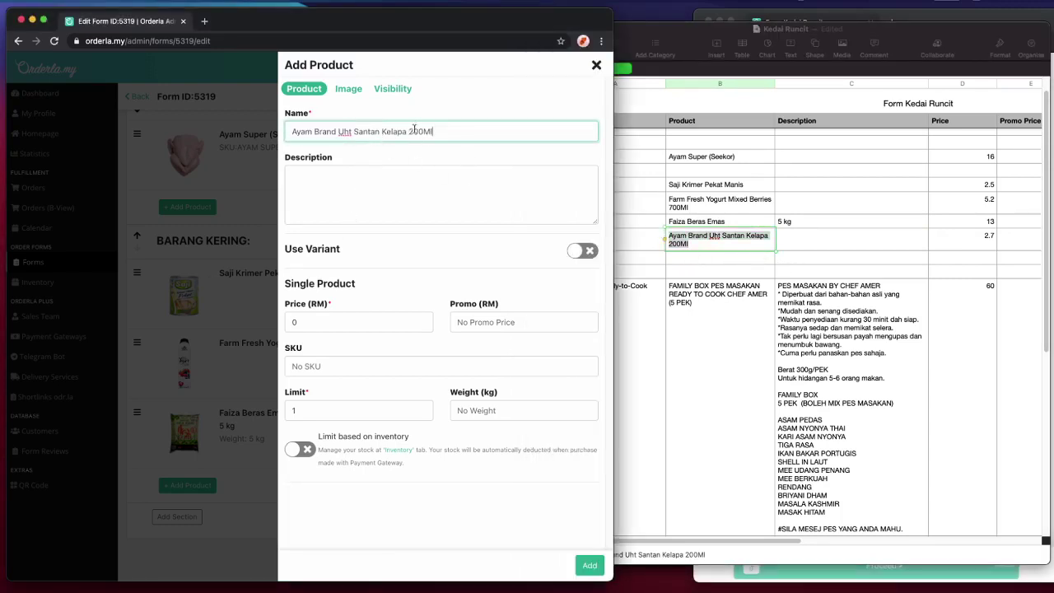
pyautogui.click(823, 241)
pyautogui.click(971, 242)
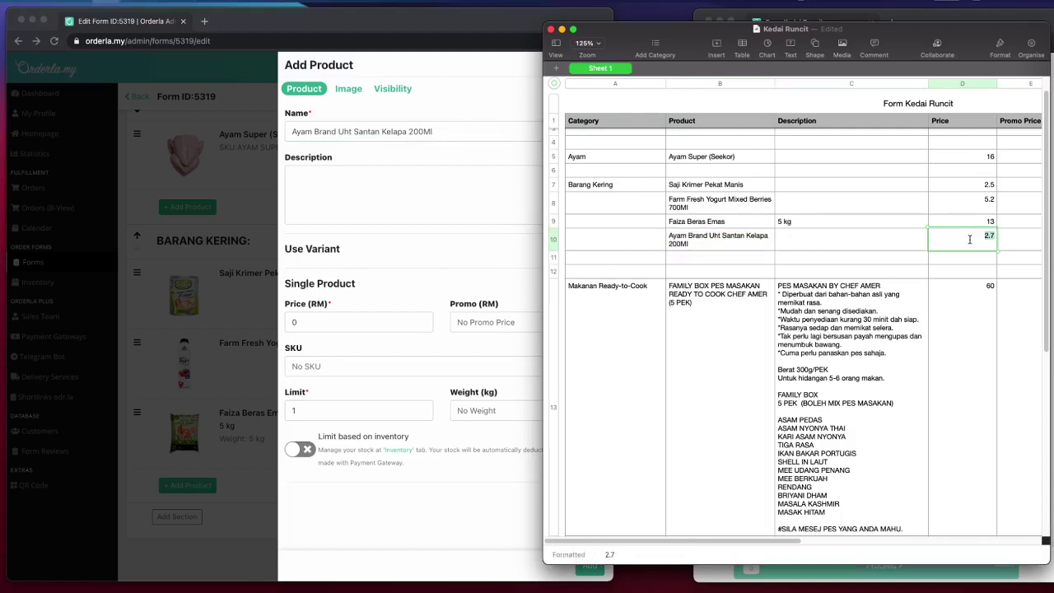
pyautogui.click(375, 311)
pyautogui.click(362, 322)
pyautogui.write('2.7')
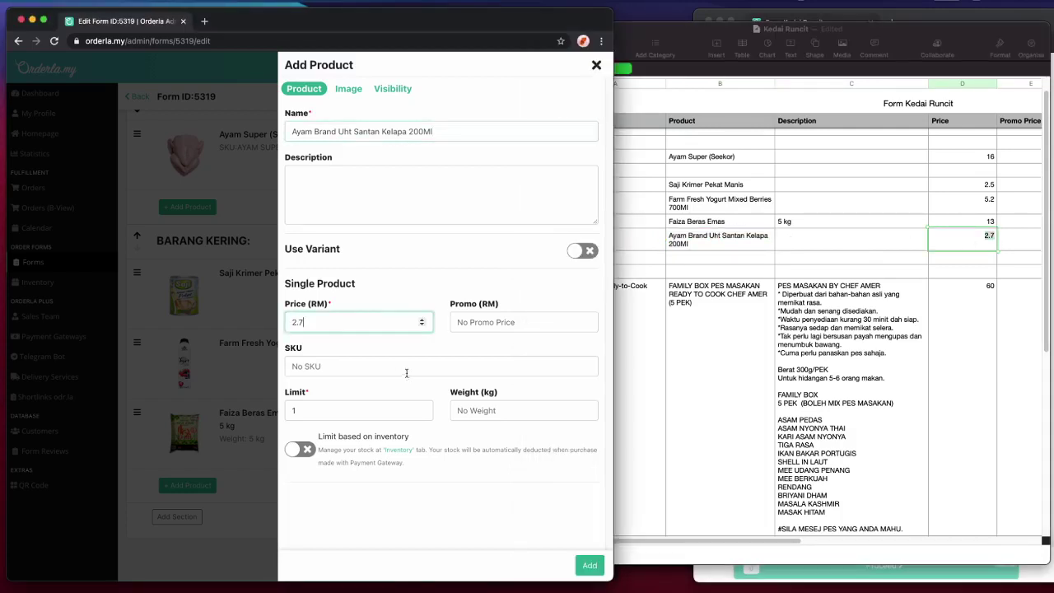
pyautogui.click(391, 417)
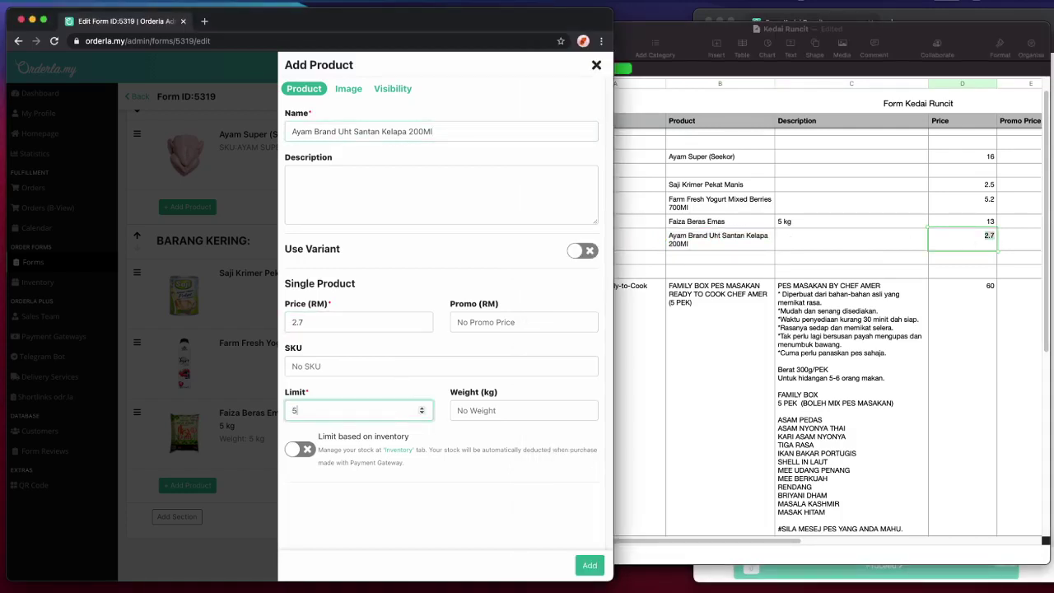
# - Attach the santan kelapa 200 ml picture as the product image and add the product
pyautogui.click(348, 88)
pyautogui.click(405, 191)
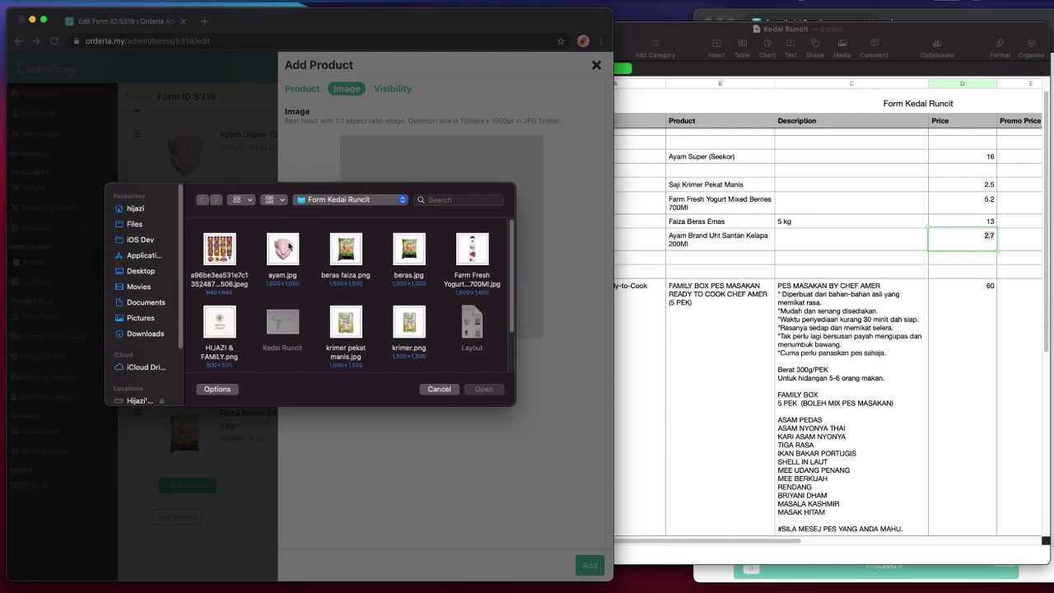
pyautogui.scroll(-2, 373, 333)
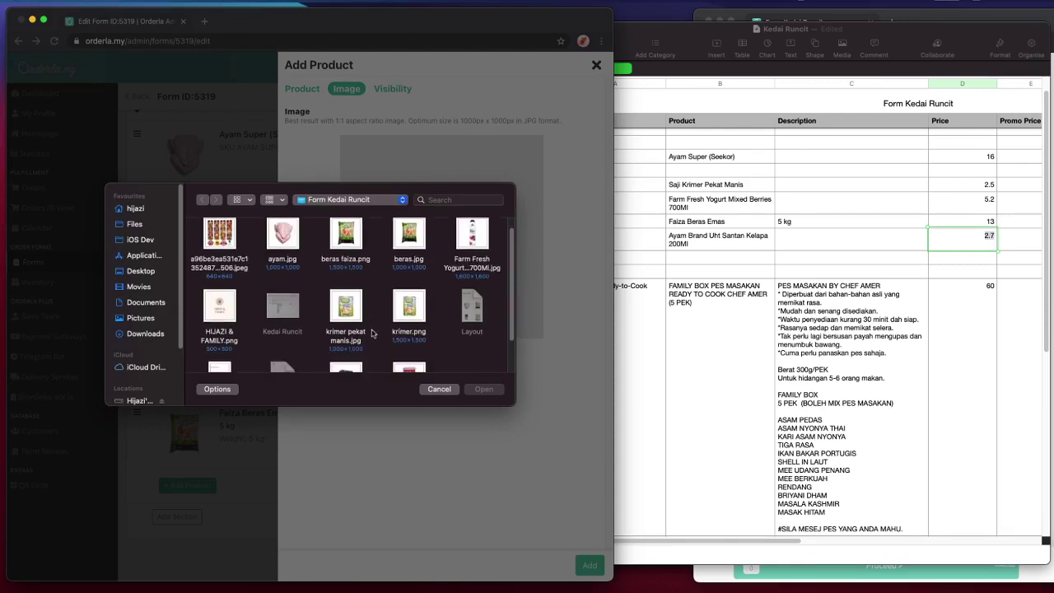
pyautogui.scroll(-2, 372, 333)
pyautogui.click(360, 327)
pyautogui.doubleClick(356, 323)
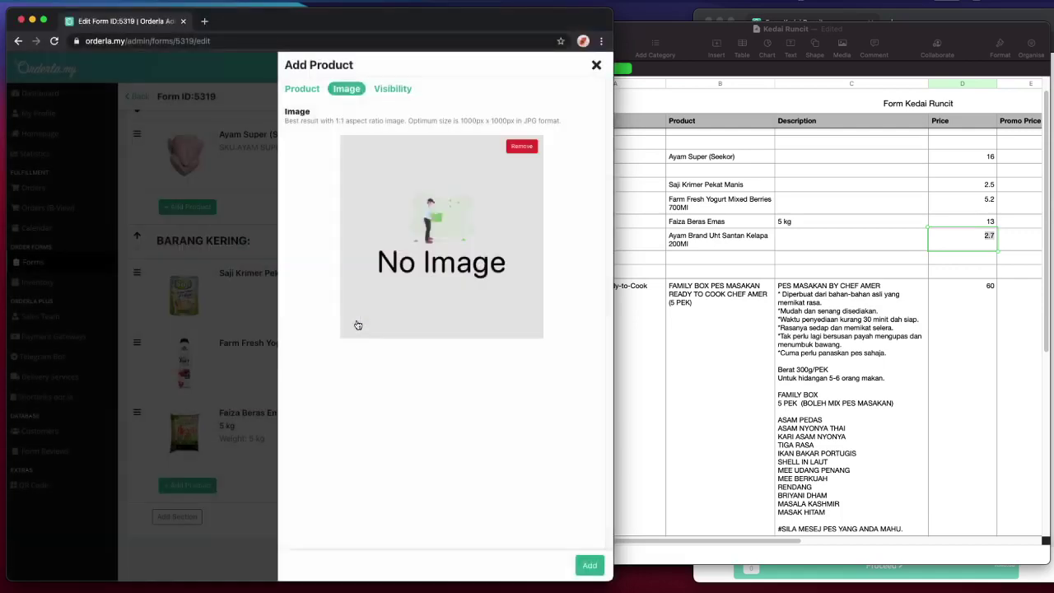
pyautogui.click(297, 94)
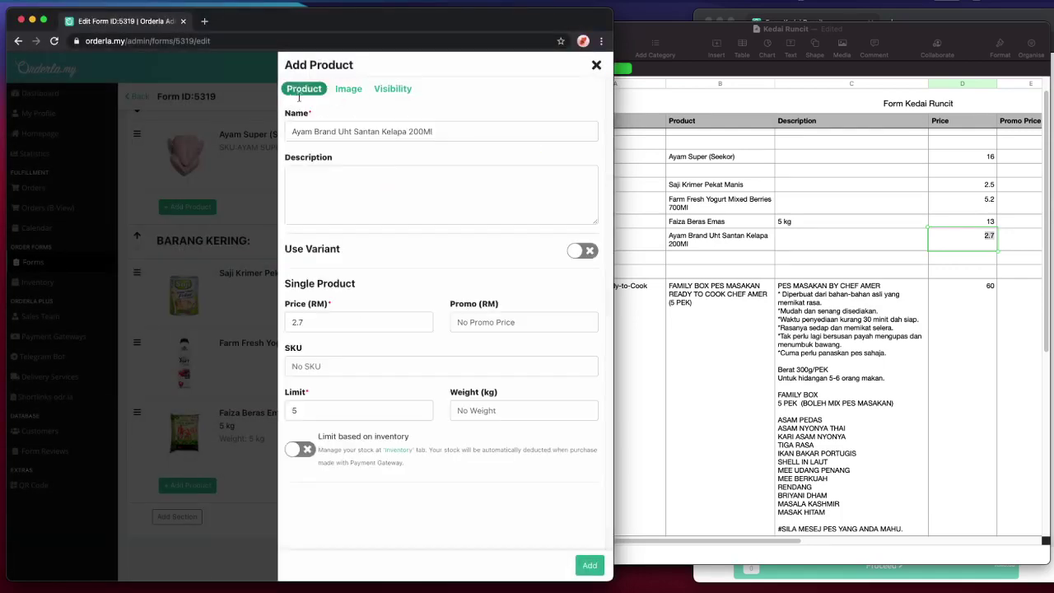
pyautogui.click(356, 86)
pyautogui.click(590, 565)
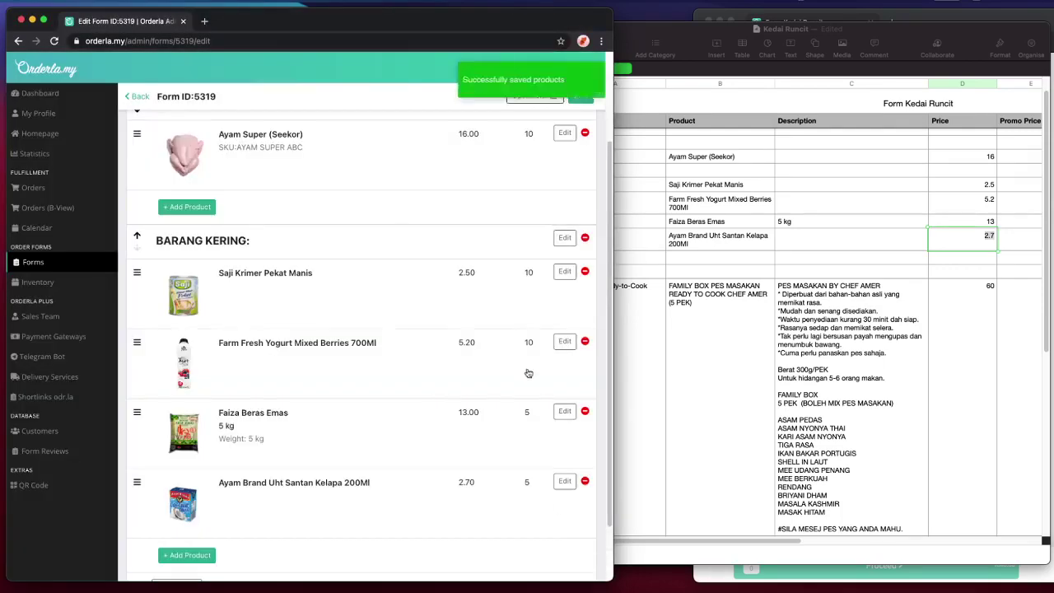
# - Copy the 'Makanan Ready-to-Cook' category text from spreadsheet cell A13
pyautogui.scroll(-2, 494, 387)
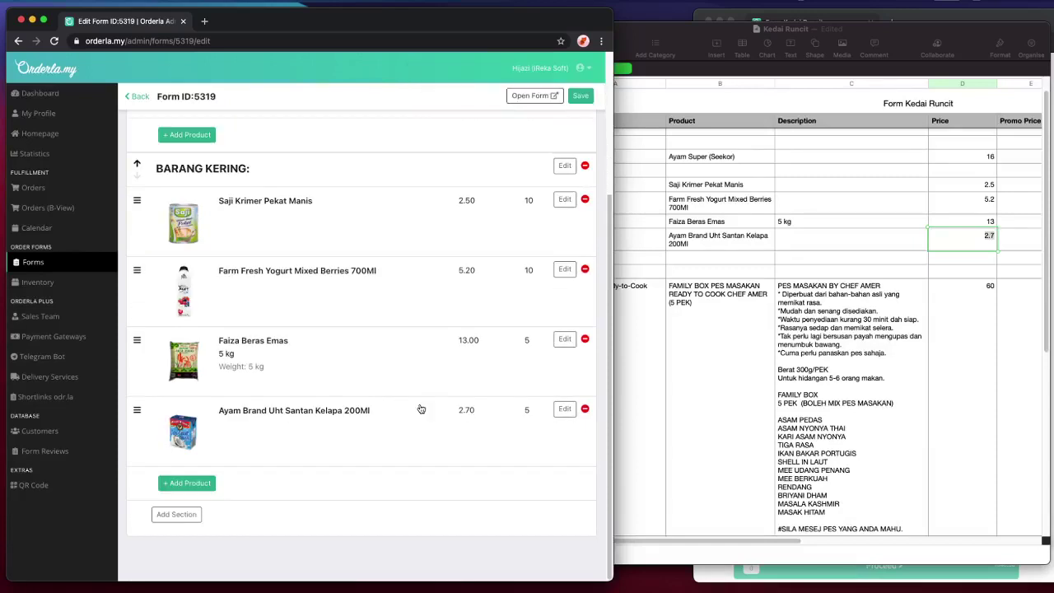
pyautogui.click(771, 288)
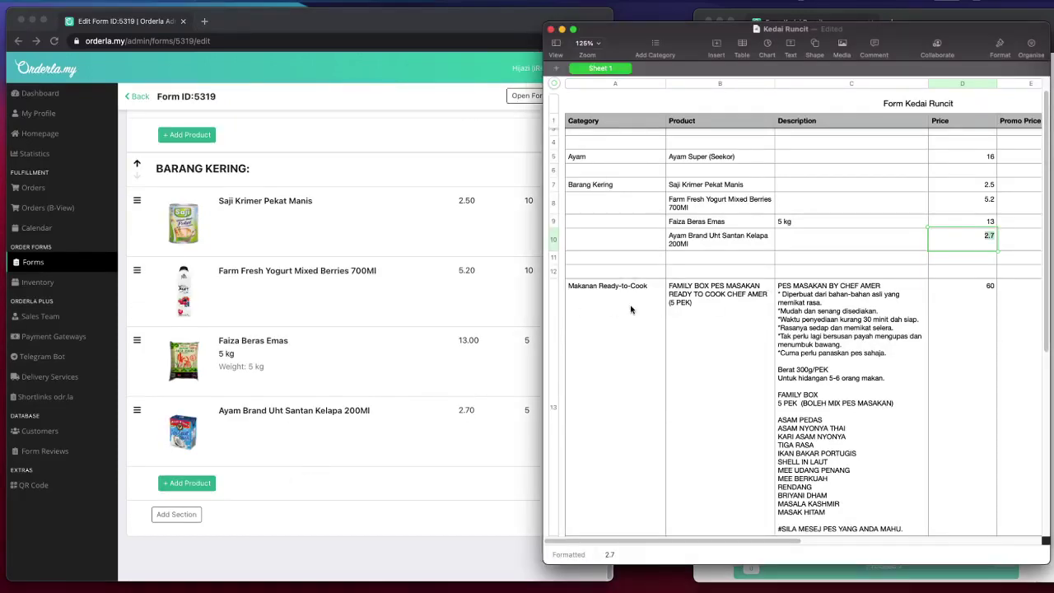
pyautogui.click(625, 327)
pyautogui.doubleClick(598, 295)
pyautogui.tripleClick(600, 291)
pyautogui.press('super+c')
# - Create a new form section named 'Makanan Ready-to-Cook'
pyautogui.click(247, 494)
pyautogui.click(180, 514)
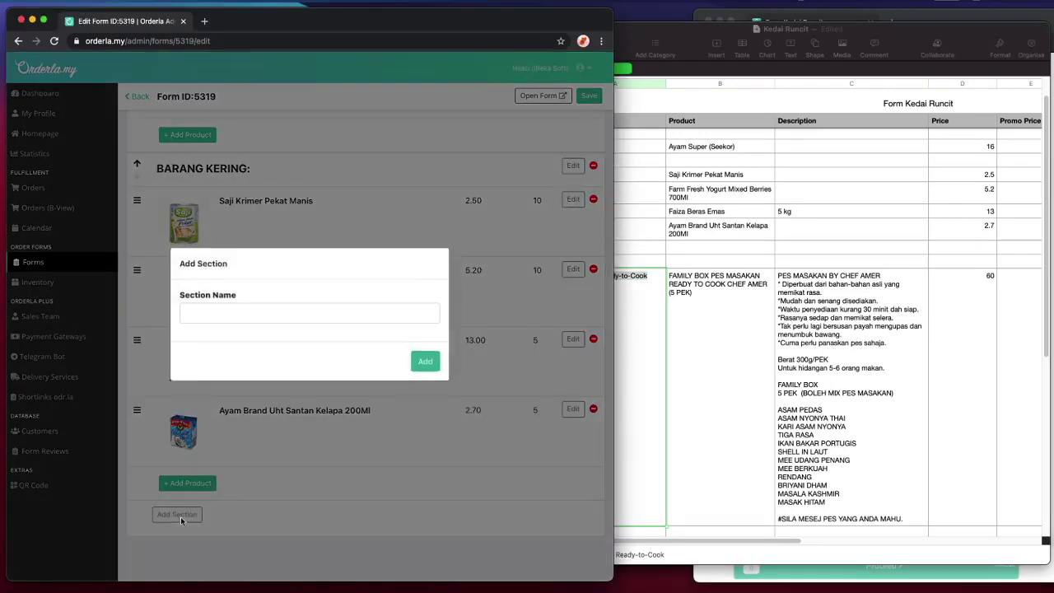
pyautogui.click(255, 310)
pyautogui.press('super+v')
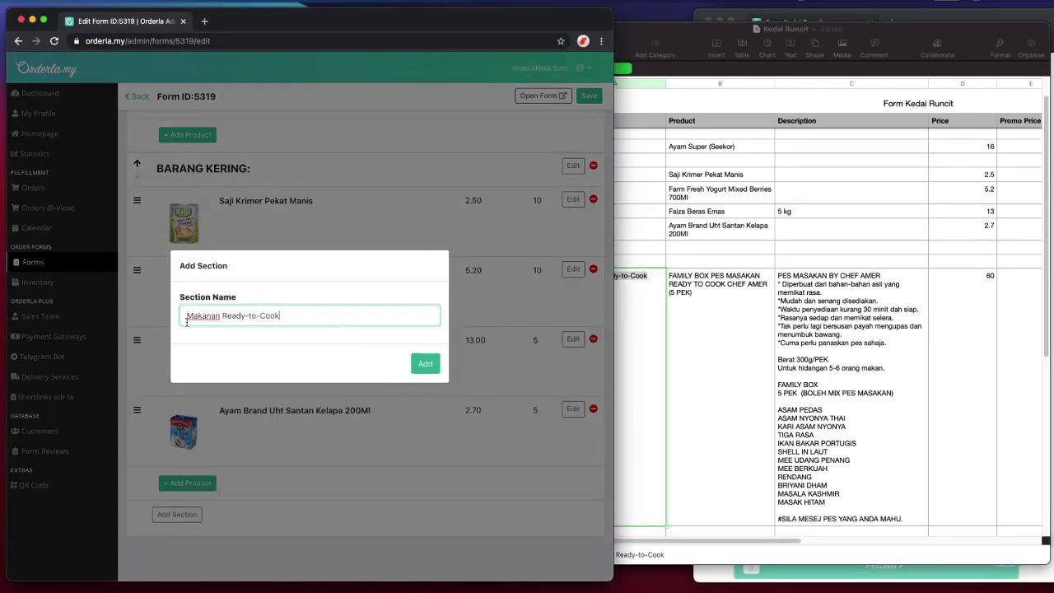
pyautogui.doubleClick(202, 315)
pyautogui.press('BackSpace')
pyautogui.press('super+z')
pyautogui.click(425, 363)
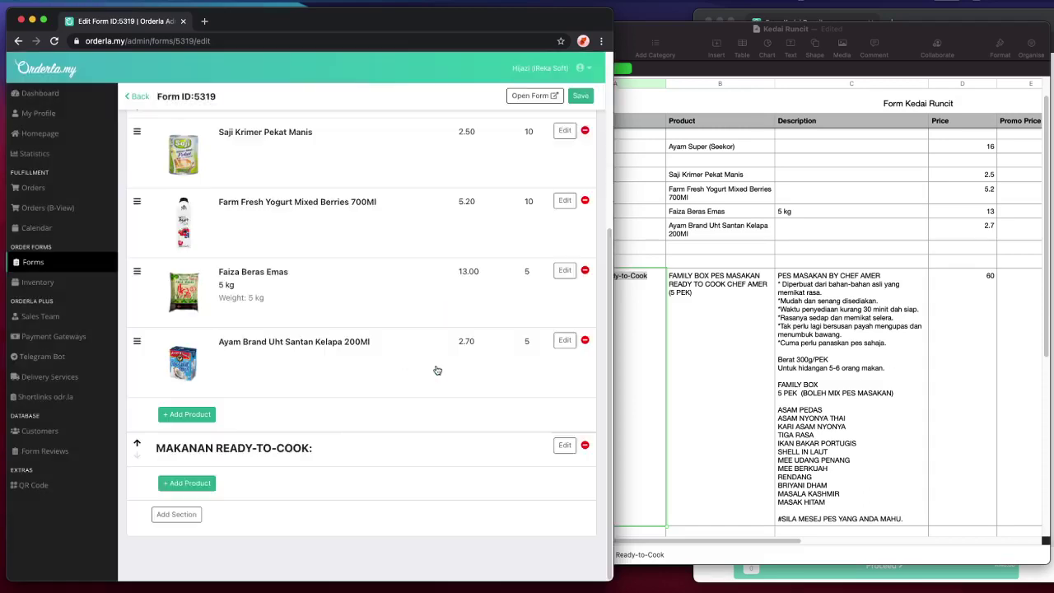
# - Select the Family Box product name in spreadsheet cell B13
pyautogui.click(718, 355)
pyautogui.click(718, 354)
pyautogui.click(718, 355)
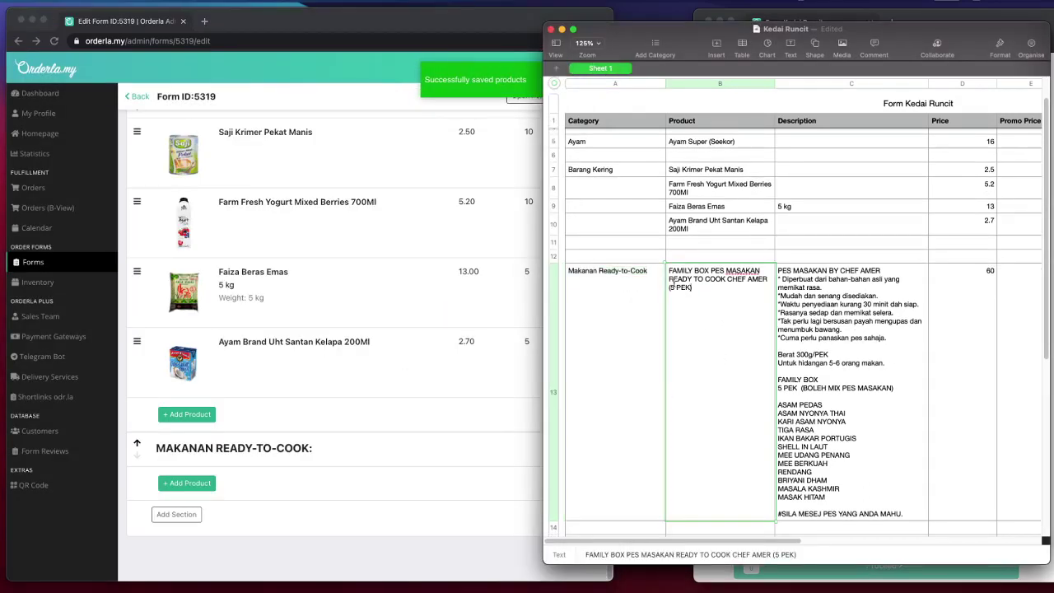
pyautogui.press('super+a')
pyautogui.press('super+c')
# - Start a new product in the section with the Family Box name and description from row 13
pyautogui.click(187, 482)
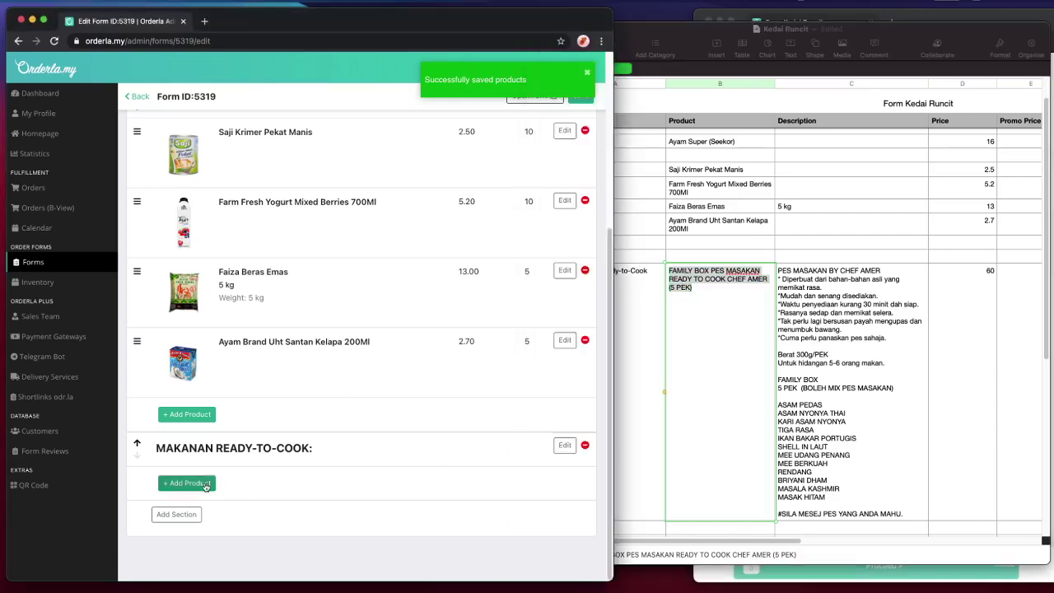
pyautogui.click(364, 133)
pyautogui.press('super+v')
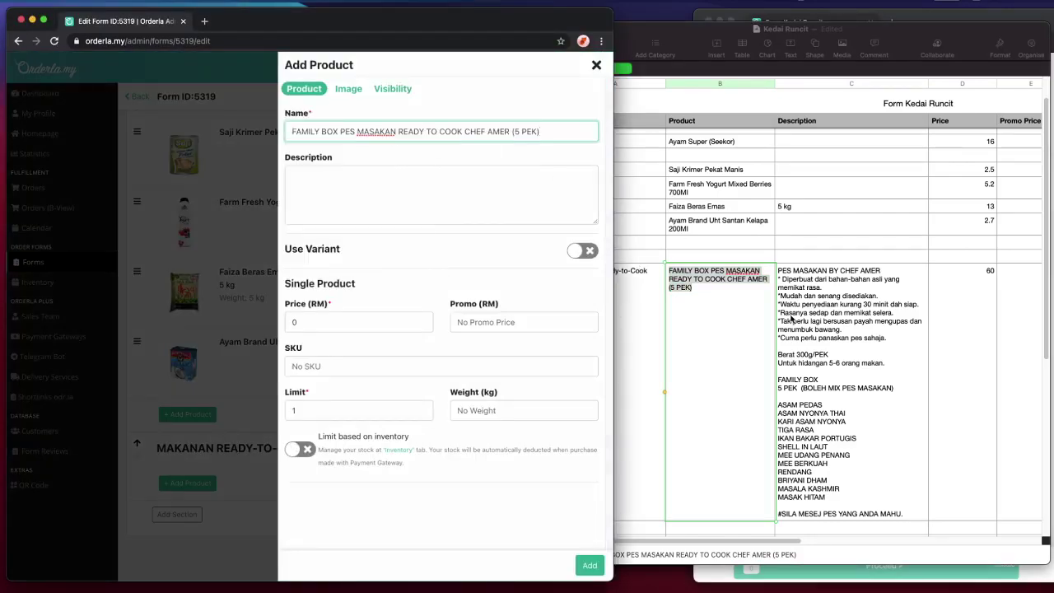
pyautogui.click(790, 317)
pyautogui.click(811, 350)
pyautogui.click(811, 351)
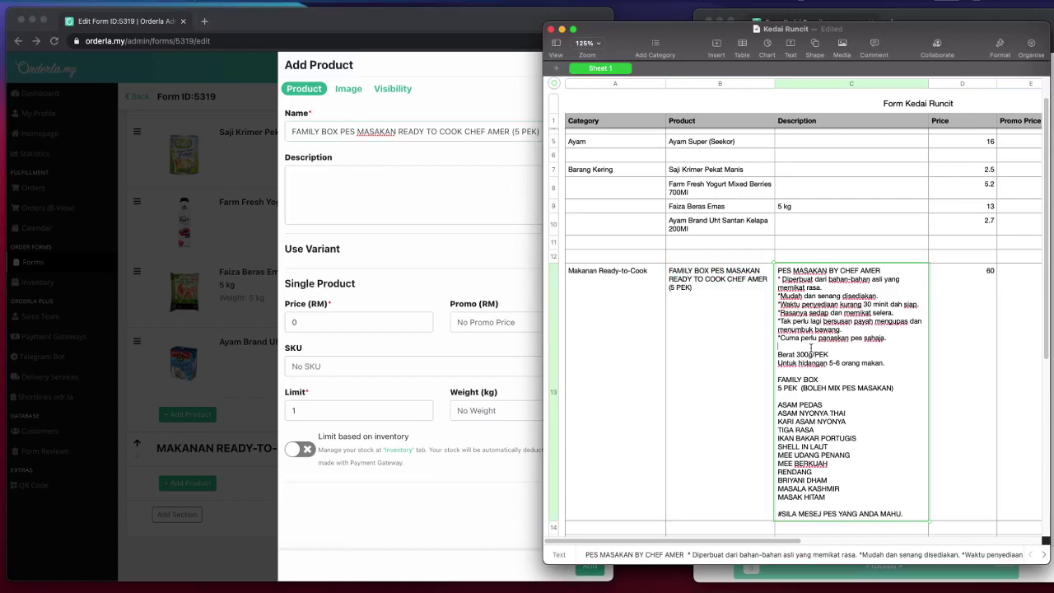
pyautogui.press('super+a')
pyautogui.press('super+c')
pyautogui.click(416, 183)
pyautogui.press('super+v')
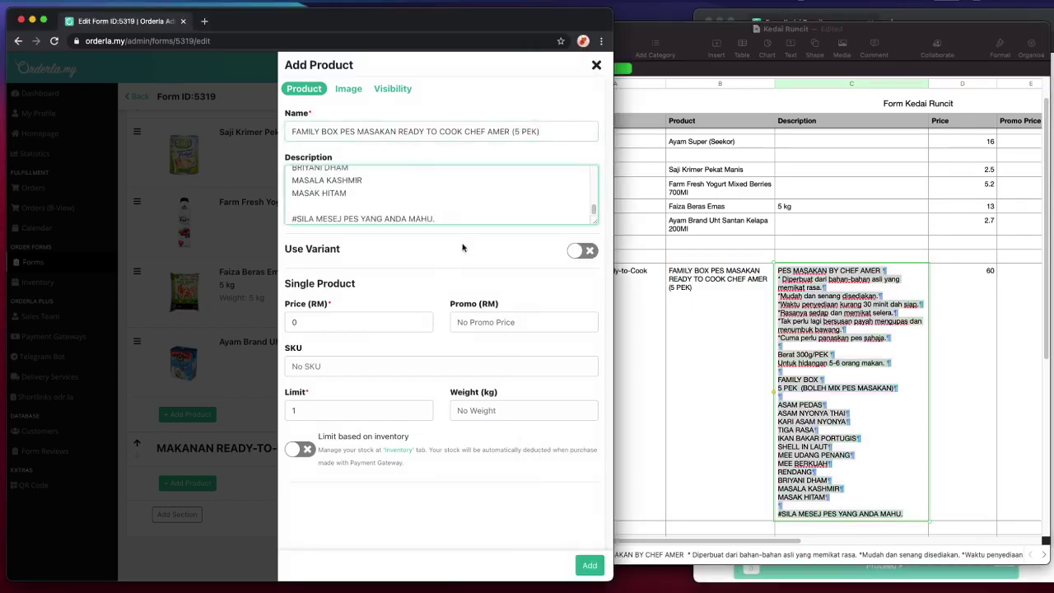
# - Set the Family Box price to 60, promo price 50 and limit 10
pyautogui.click(969, 350)
pyautogui.click(368, 329)
pyautogui.write('60')
pyautogui.press('Tab')
pyautogui.write('50')
pyautogui.click(335, 404)
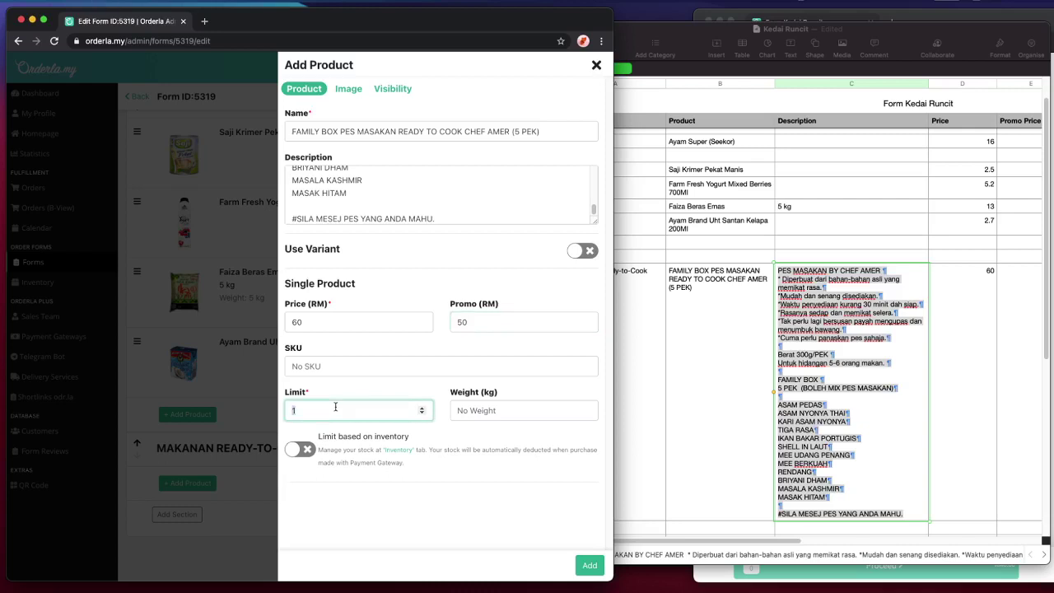
# - Attach the image file listed in F13 and save the Family Box product
pyautogui.click(840, 362)
pyautogui.hscroll(5, 839, 362)
pyautogui.click(852, 360)
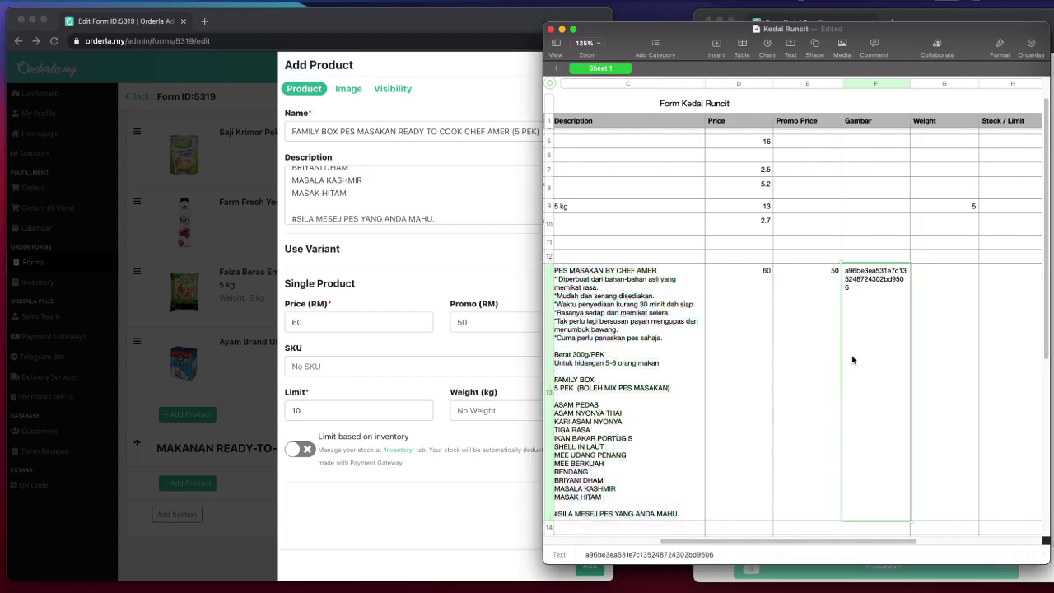
pyautogui.hscroll(-5, 852, 360)
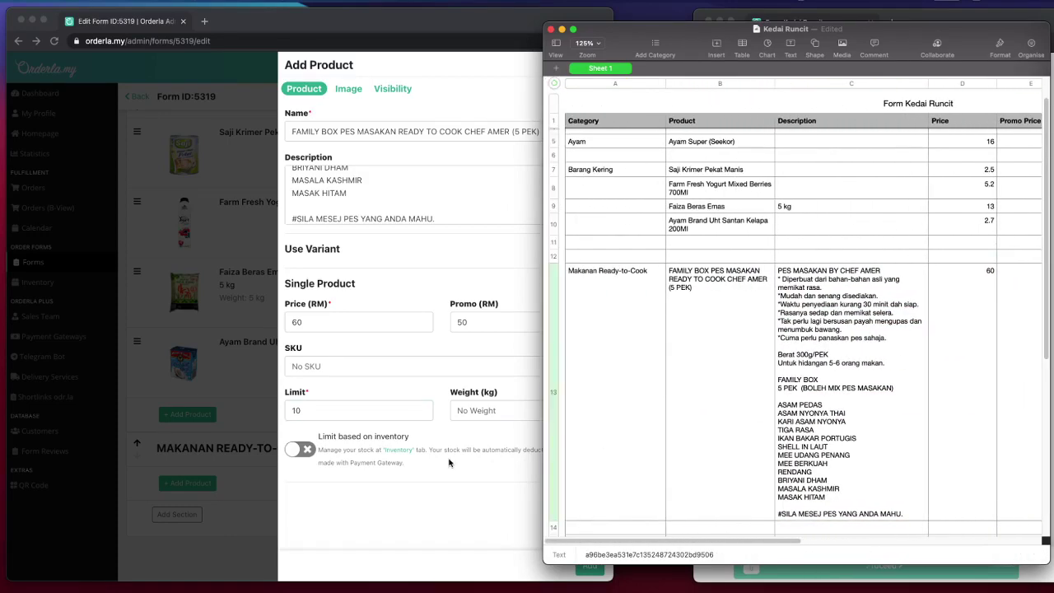
pyautogui.click(449, 462)
pyautogui.click(345, 93)
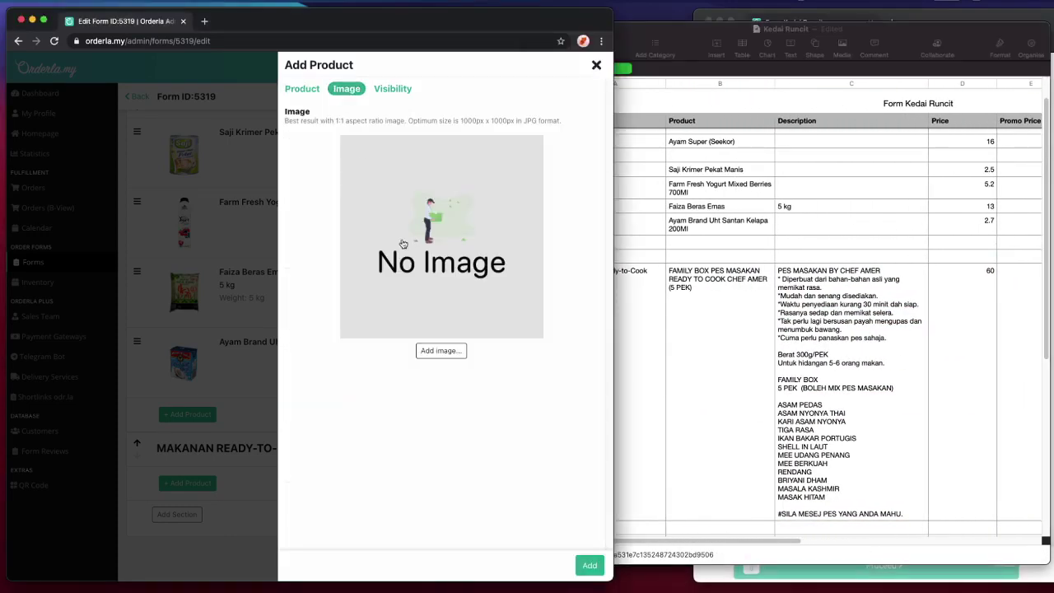
pyautogui.click(402, 244)
pyautogui.doubleClick(221, 252)
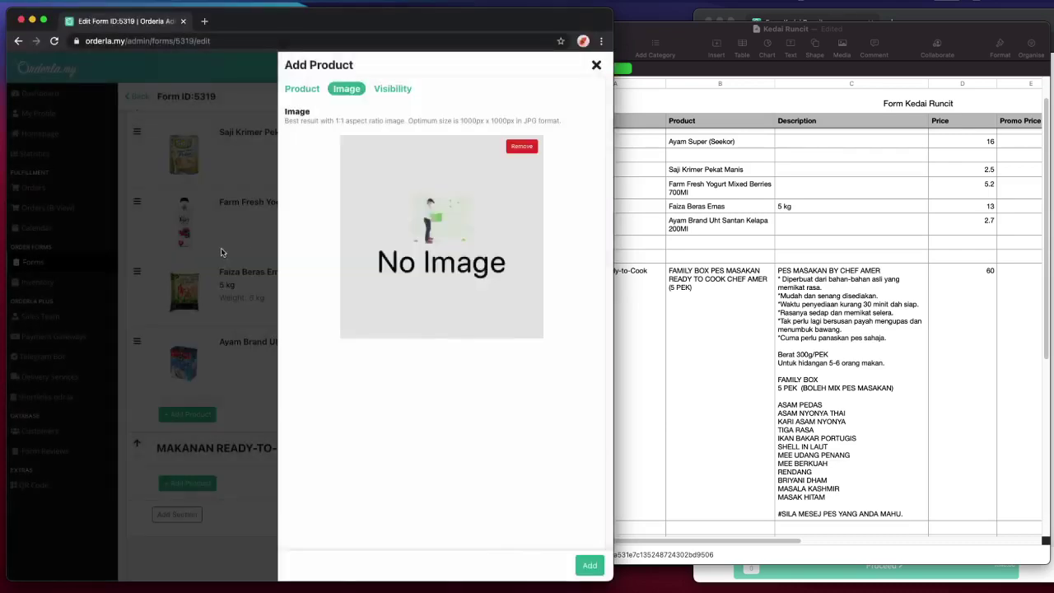
pyautogui.click(303, 90)
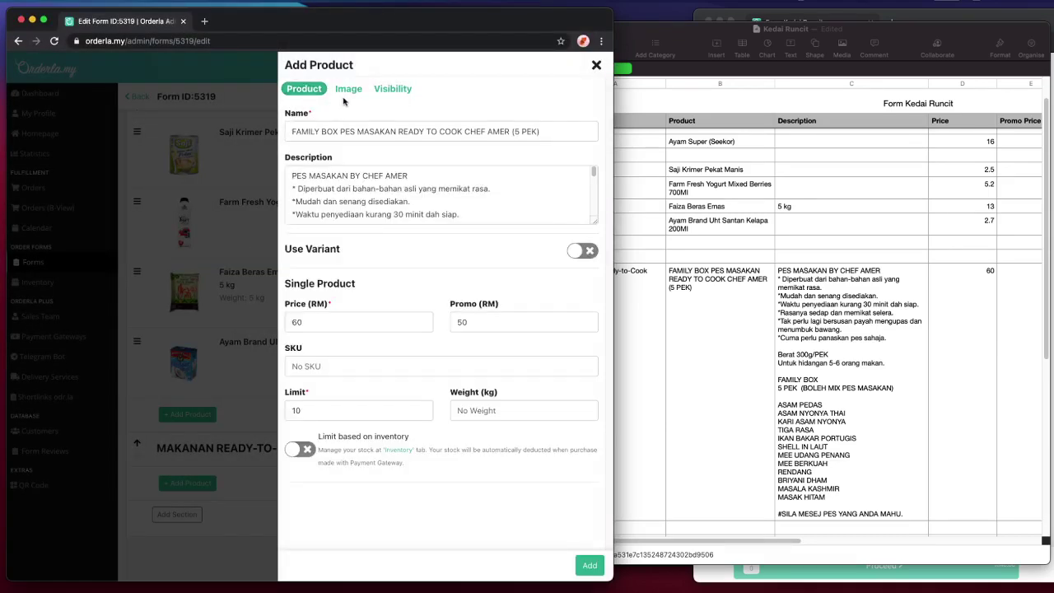
pyautogui.click(589, 566)
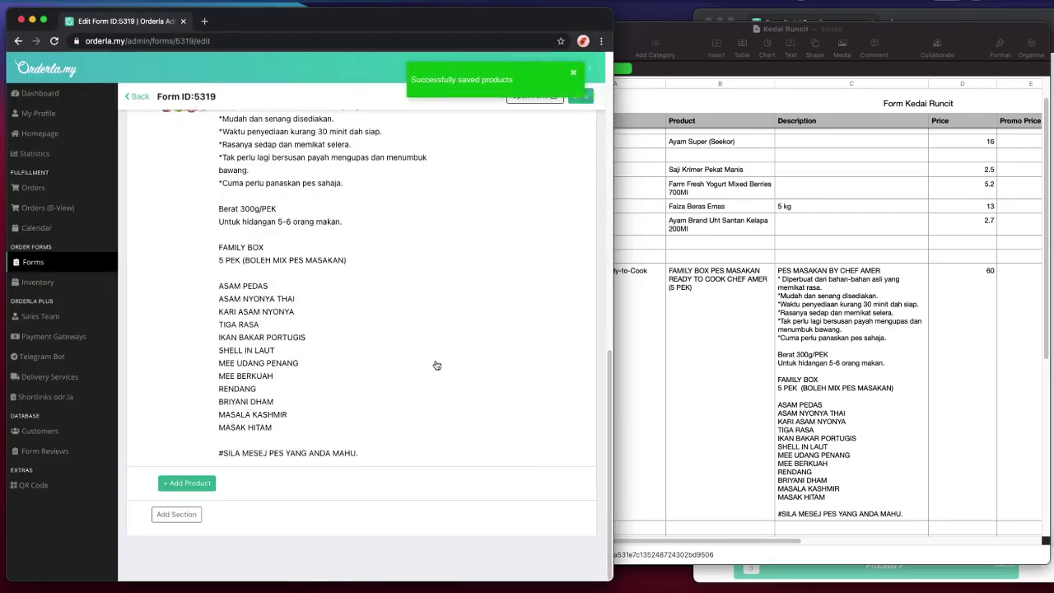
pyautogui.scroll(3, 437, 364)
pyautogui.scroll(-3, 385, 369)
# - Bring up the public Form Kedai Runcit order page and browse to the Family Box product
pyautogui.scroll(5, 392, 363)
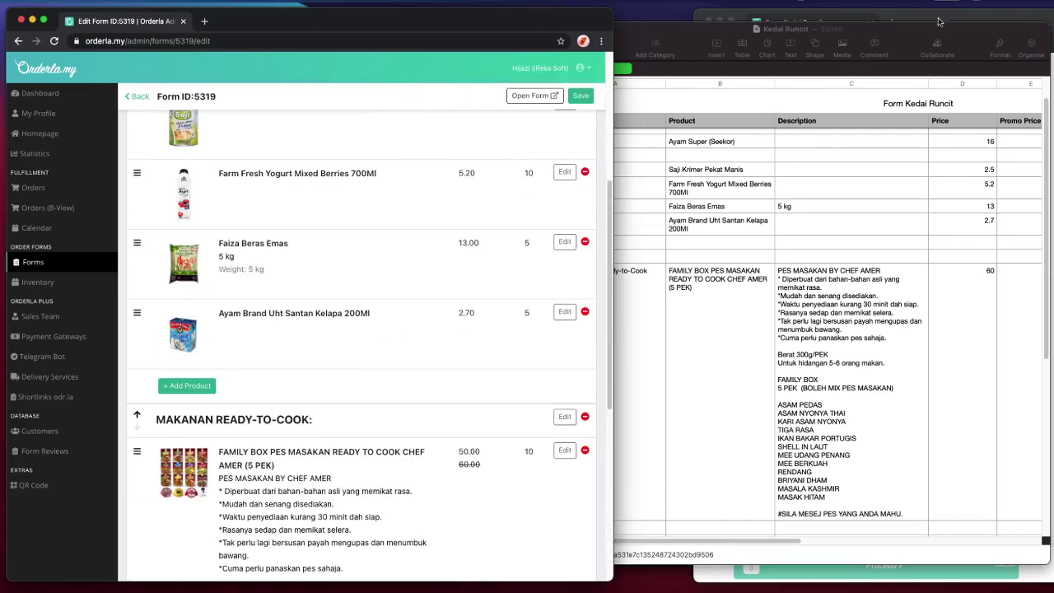
pyautogui.click(938, 23)
pyautogui.scroll(10, 960, 221)
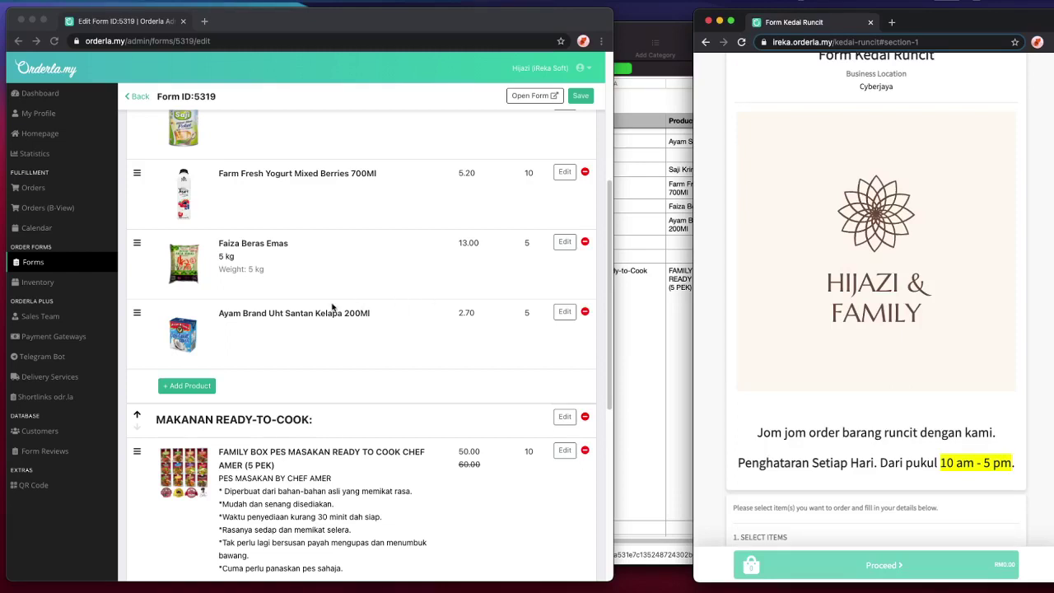
pyautogui.scroll(5, 336, 308)
pyautogui.scroll(1, 821, 284)
pyautogui.moveTo(815, 102); pyautogui.dragTo(974, 212)
pyautogui.scroll(-4, 1002, 221)
pyautogui.click(1002, 221)
pyautogui.scroll(-10, 1029, 292)
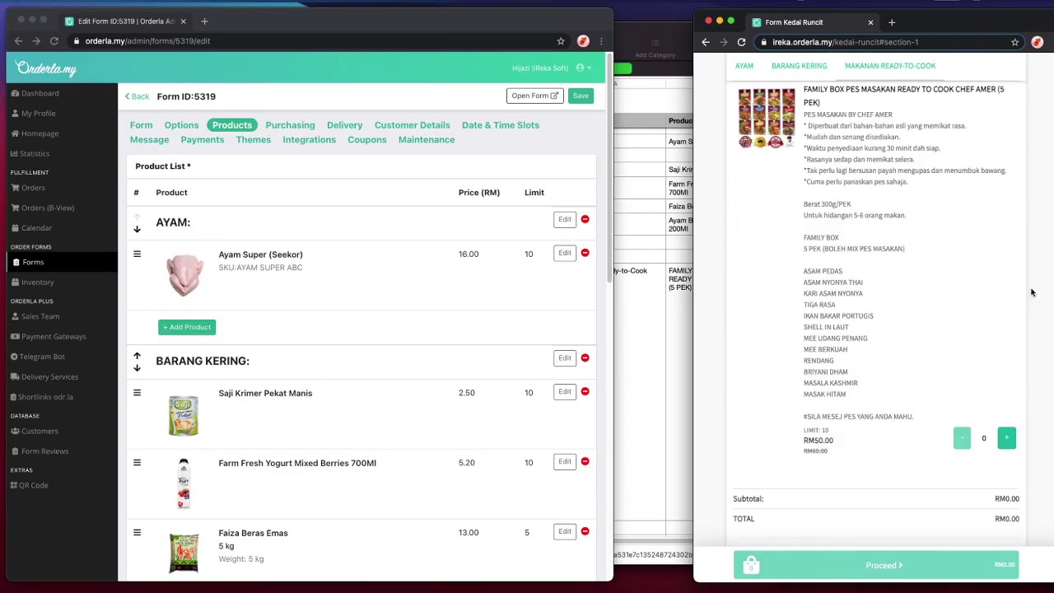
pyautogui.scroll(5, 859, 220)
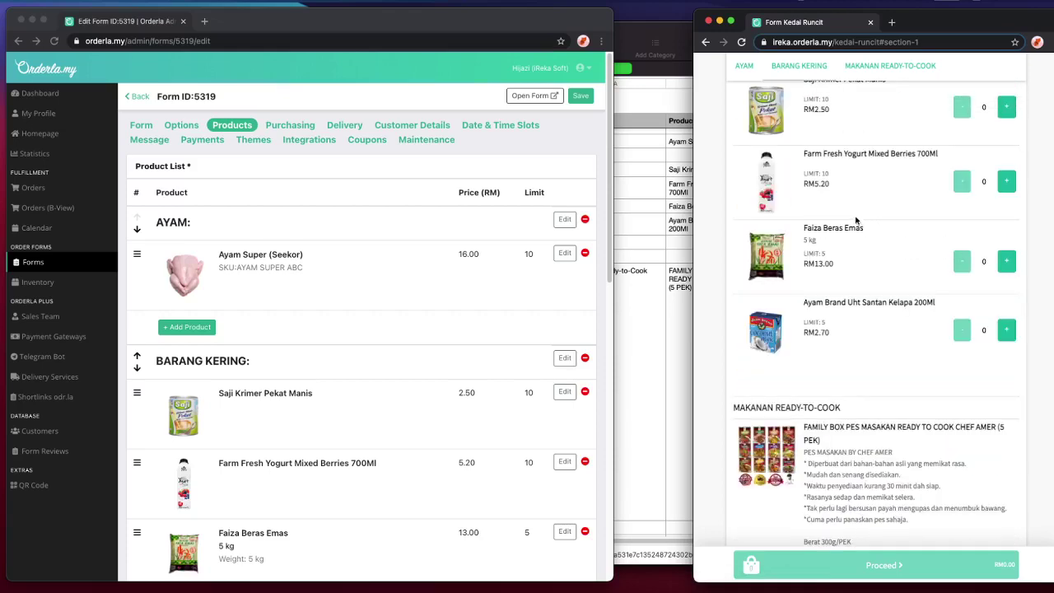
pyautogui.scroll(1, 813, 205)
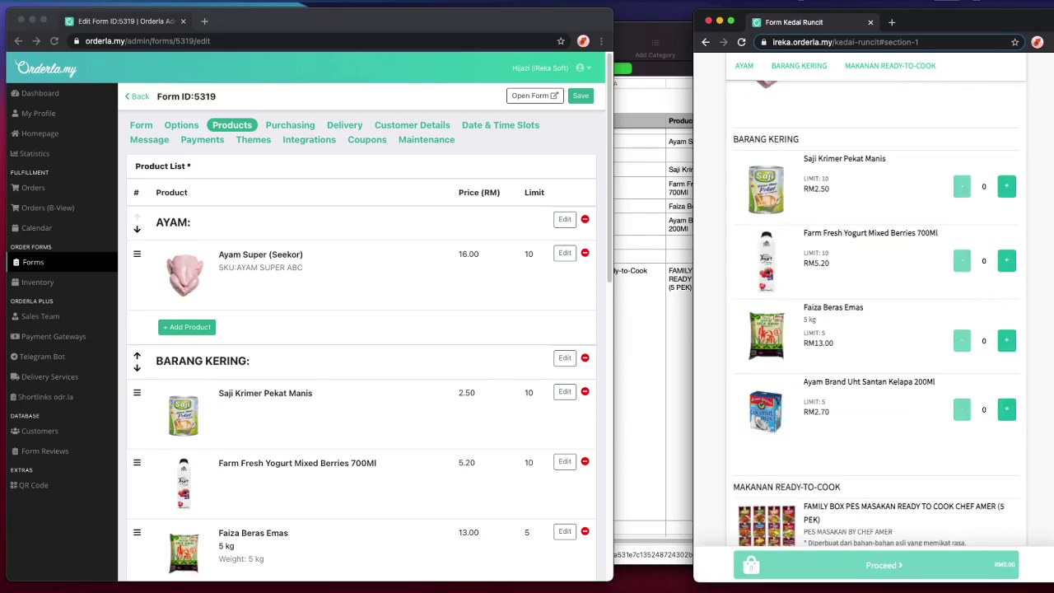
pyautogui.scroll(1, 1032, 302)
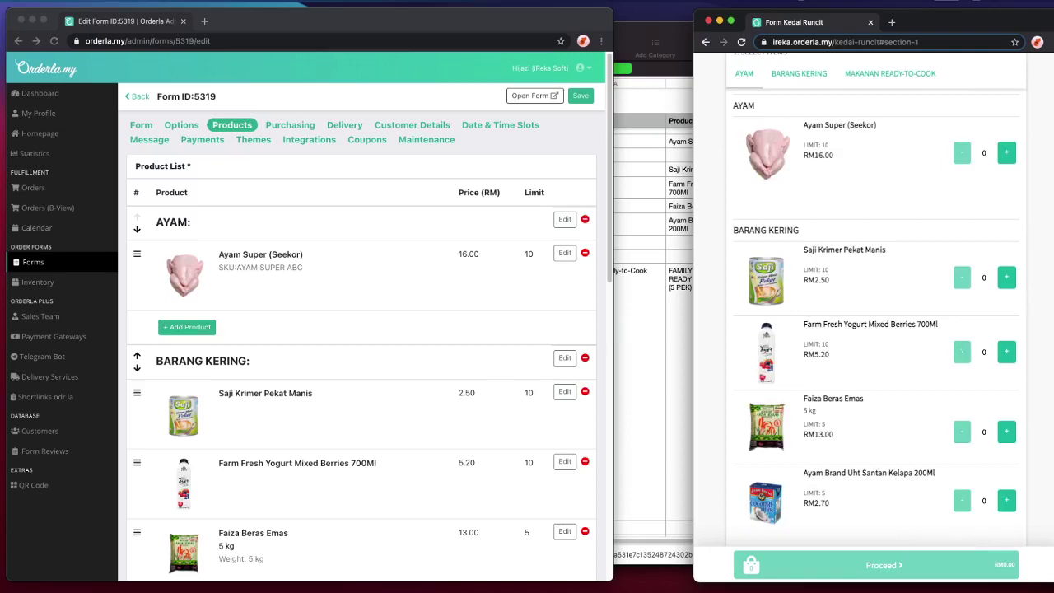
pyautogui.scroll(-3, 1044, 256)
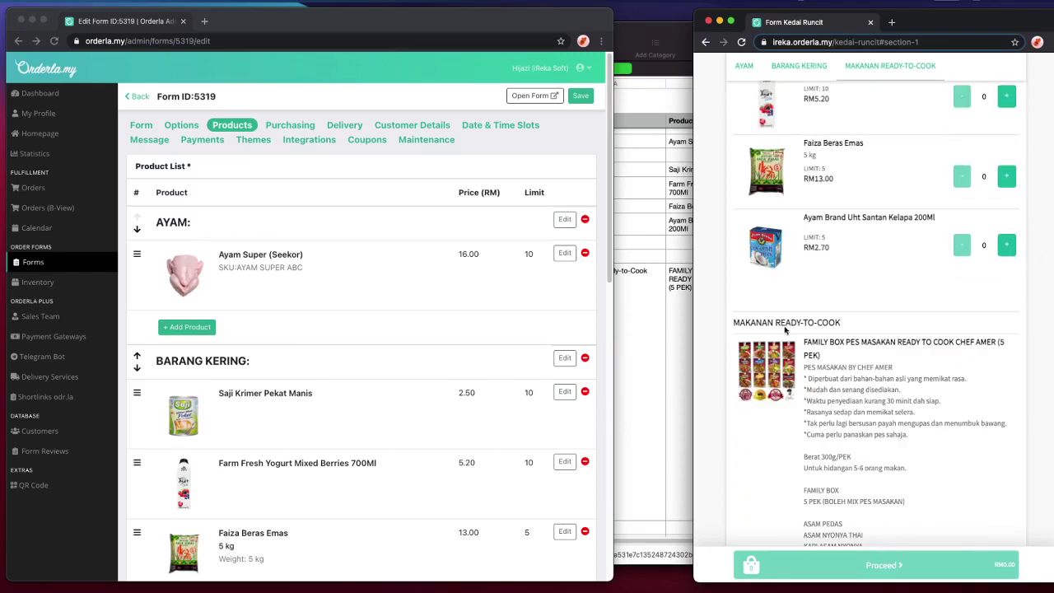
pyautogui.scroll(-4, 1012, 382)
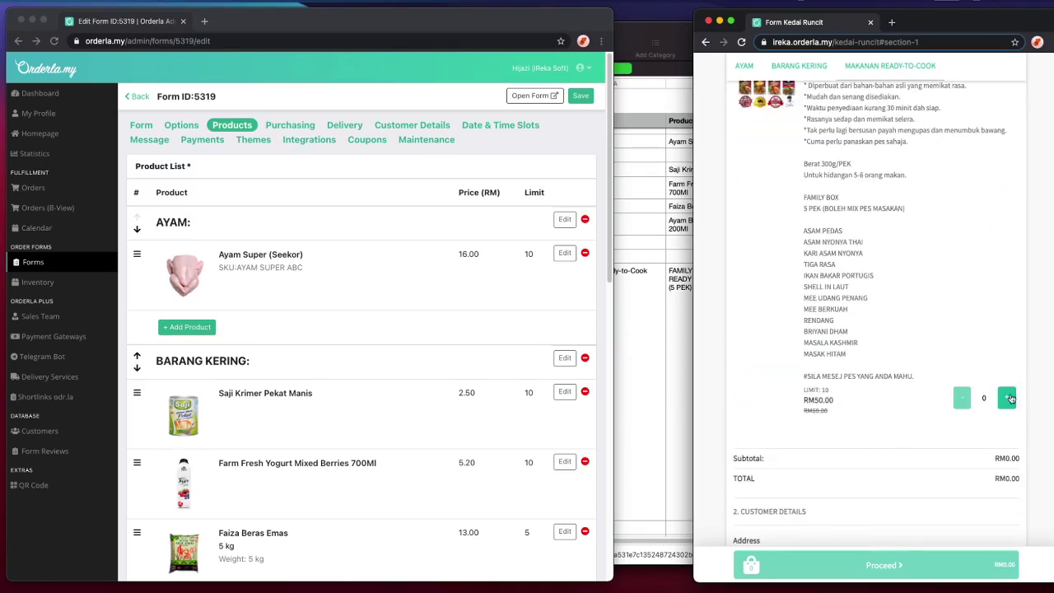
# - Order 7 Family Boxes for RM350.00, check the address fields, then return to Purchasing settings
pyautogui.doubleClick(1007, 399)
pyautogui.click(1010, 398)
pyautogui.scroll(-2, 974, 476)
pyautogui.click(793, 420)
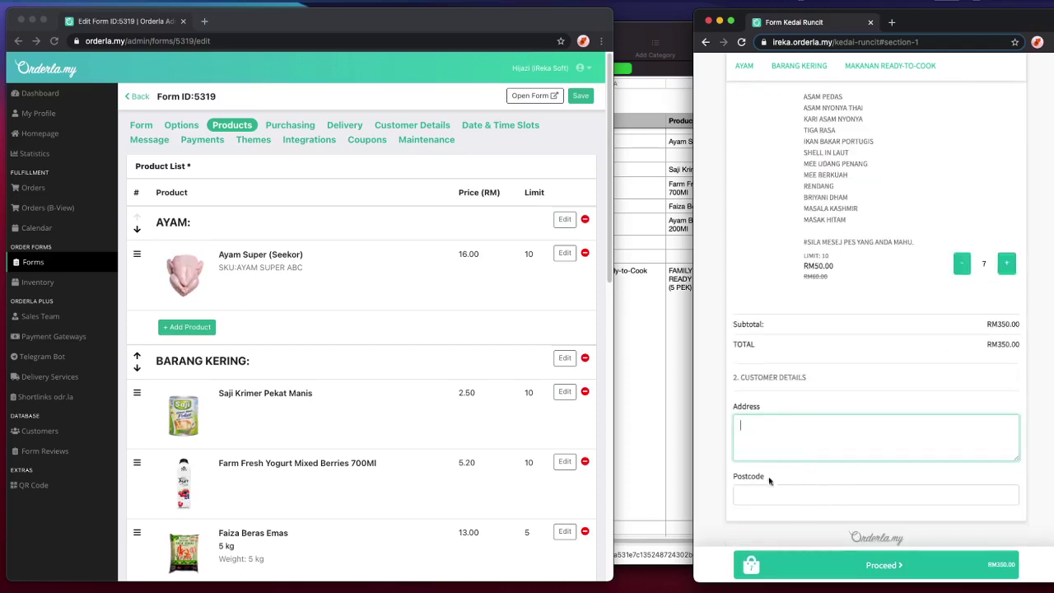
pyautogui.click(797, 500)
pyautogui.click(971, 476)
pyautogui.click(980, 436)
pyautogui.click(558, 146)
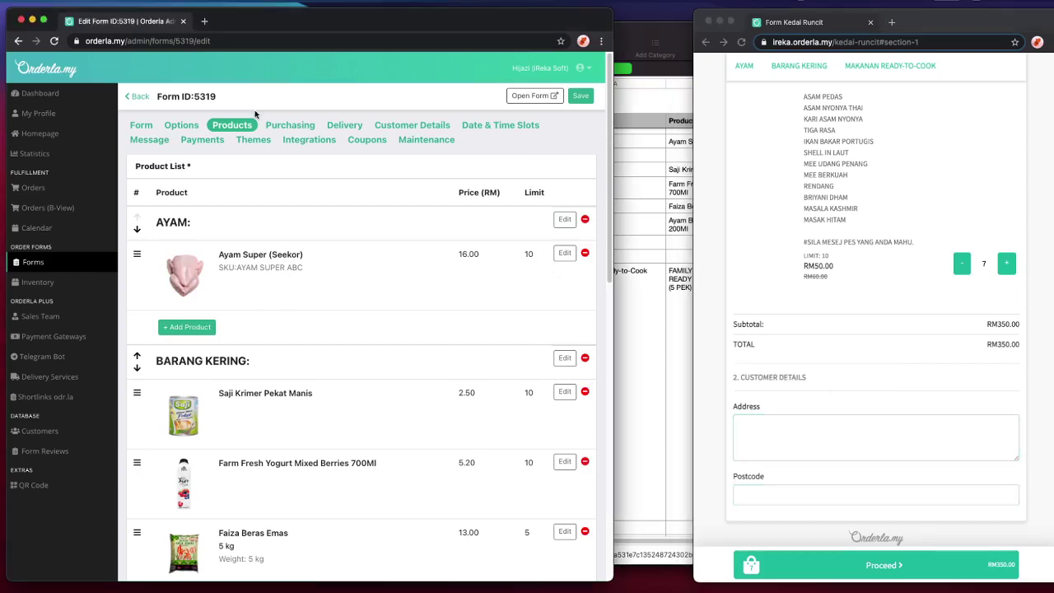
pyautogui.click(290, 126)
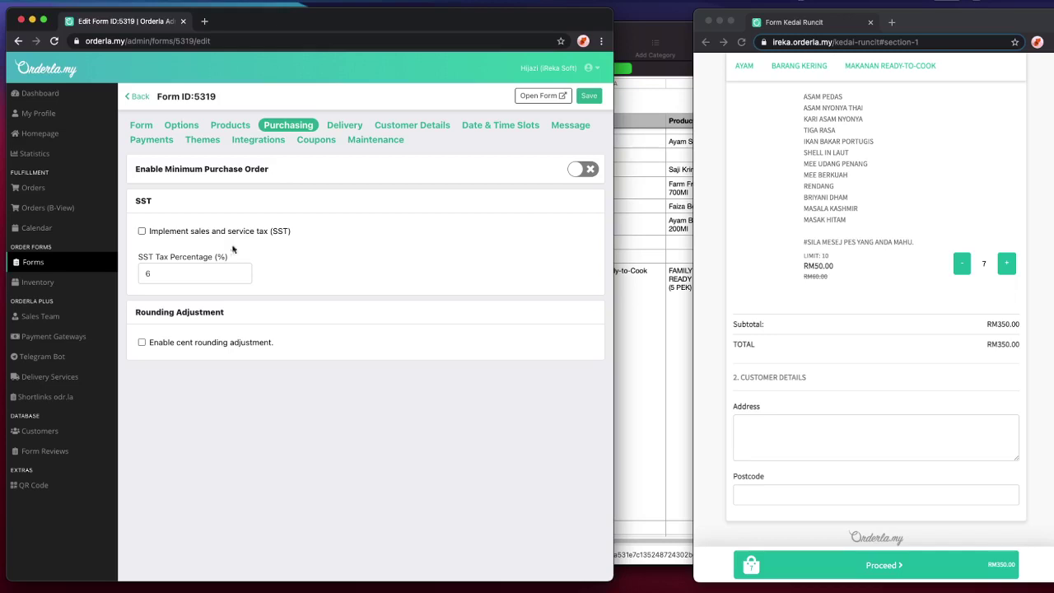
# - Add a Self Pickup delivery option priced at RM0.00
pyautogui.click(353, 124)
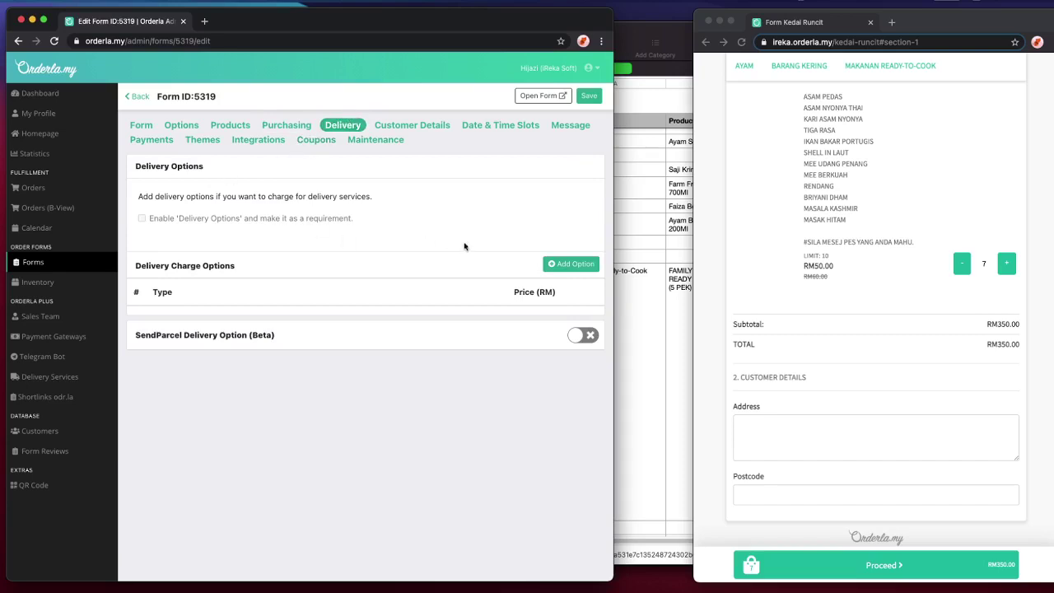
pyautogui.click(566, 265)
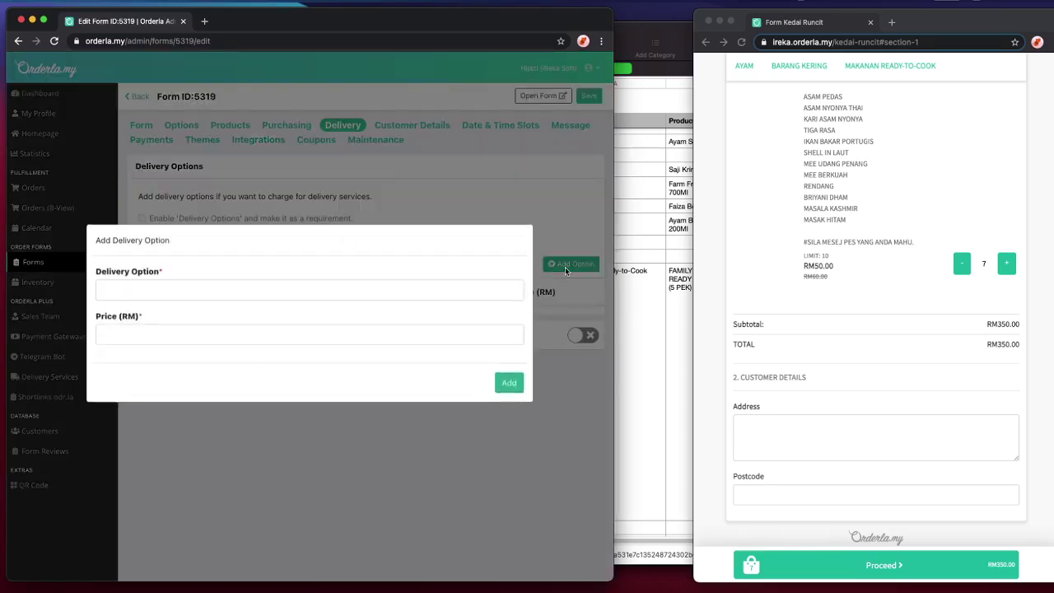
pyautogui.click(322, 288)
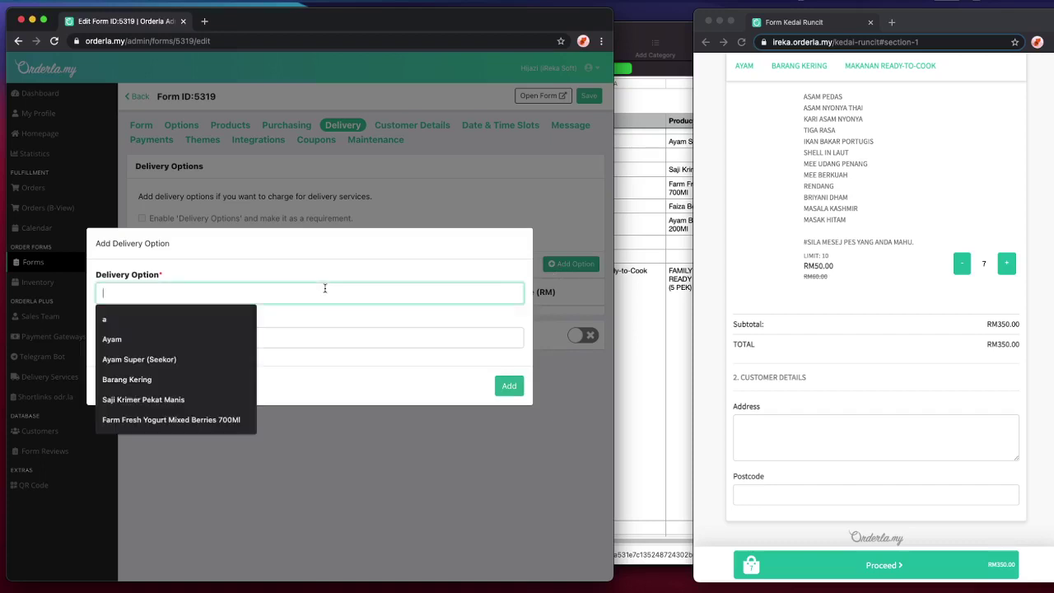
pyautogui.write('Self Pickup')
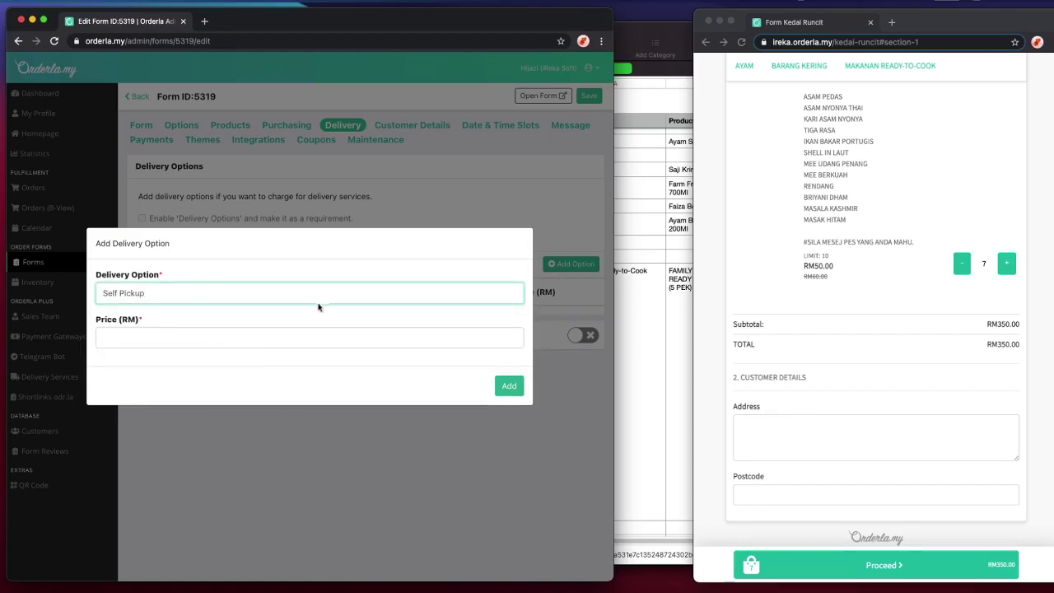
pyautogui.click(321, 336)
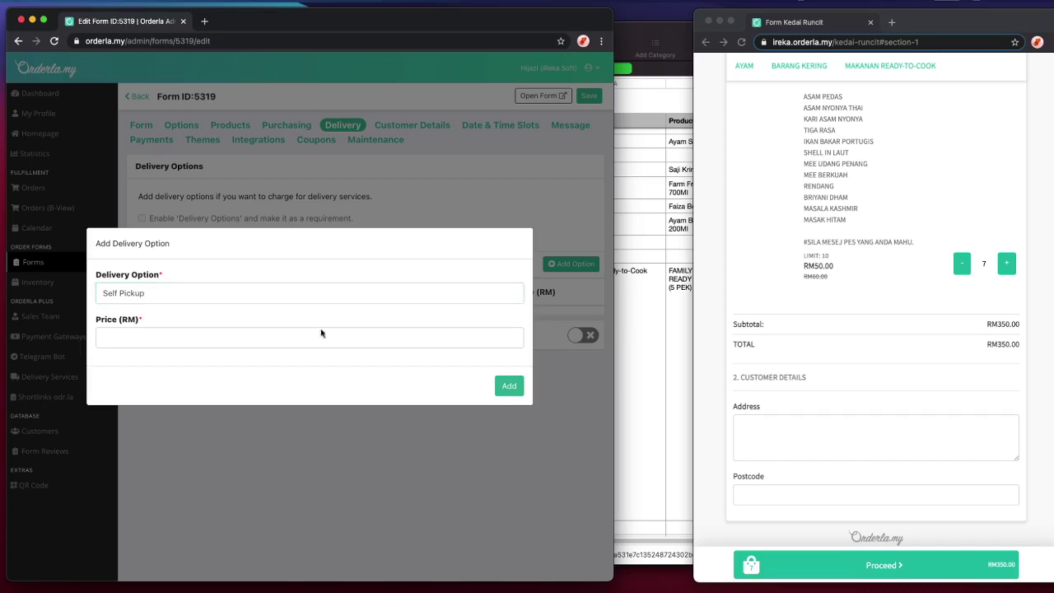
pyautogui.write('0')
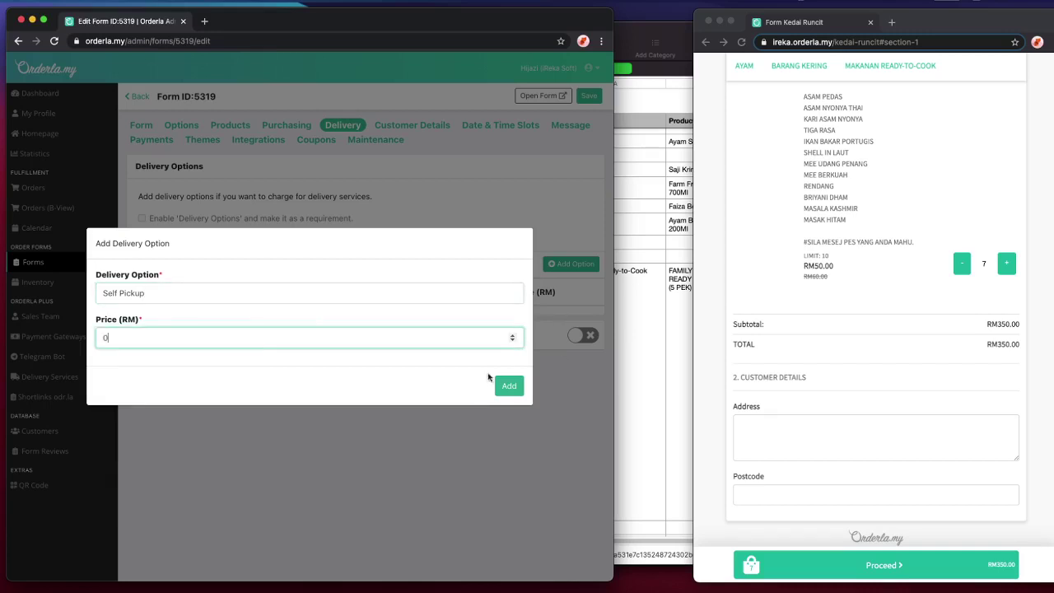
pyautogui.click(495, 388)
# - Add an Area Cyberjaya delivery option priced at RM3.00
pyautogui.click(571, 263)
pyautogui.click(286, 291)
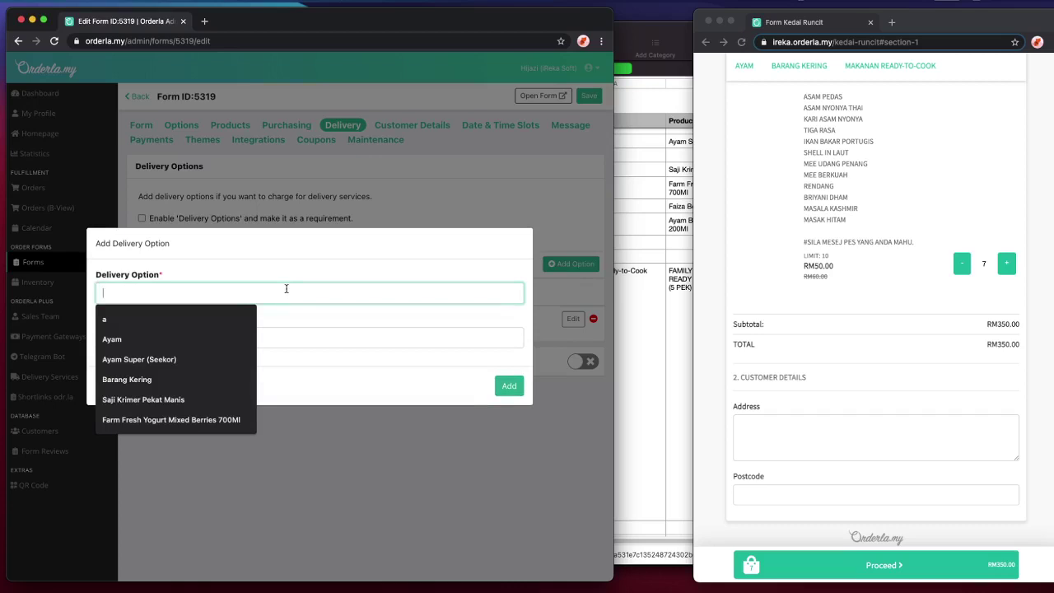
pyautogui.write('Area Cyberjaya')
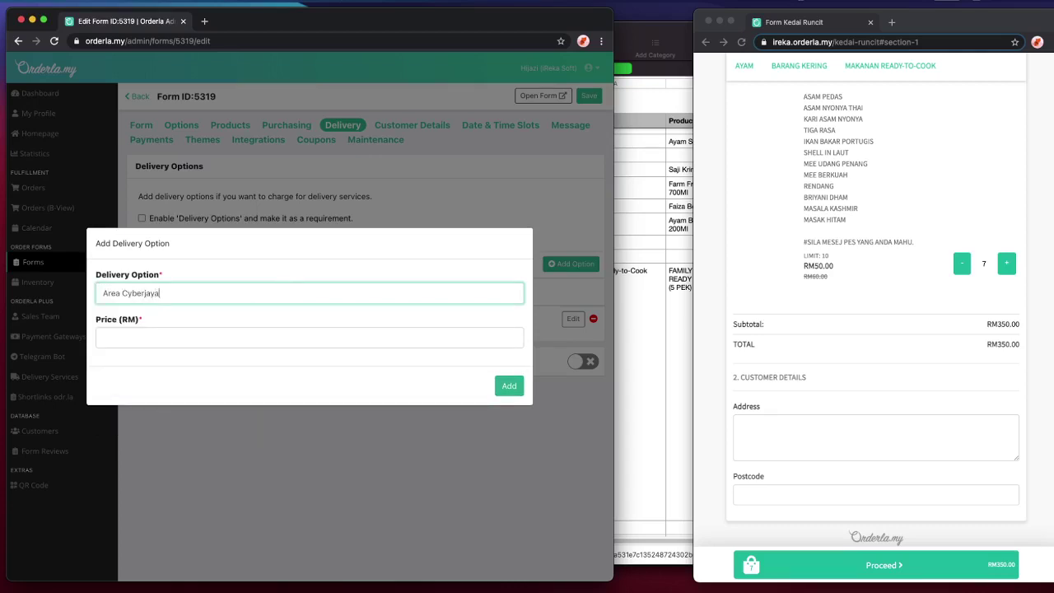
pyautogui.click(308, 338)
pyautogui.write('3')
pyautogui.click(507, 384)
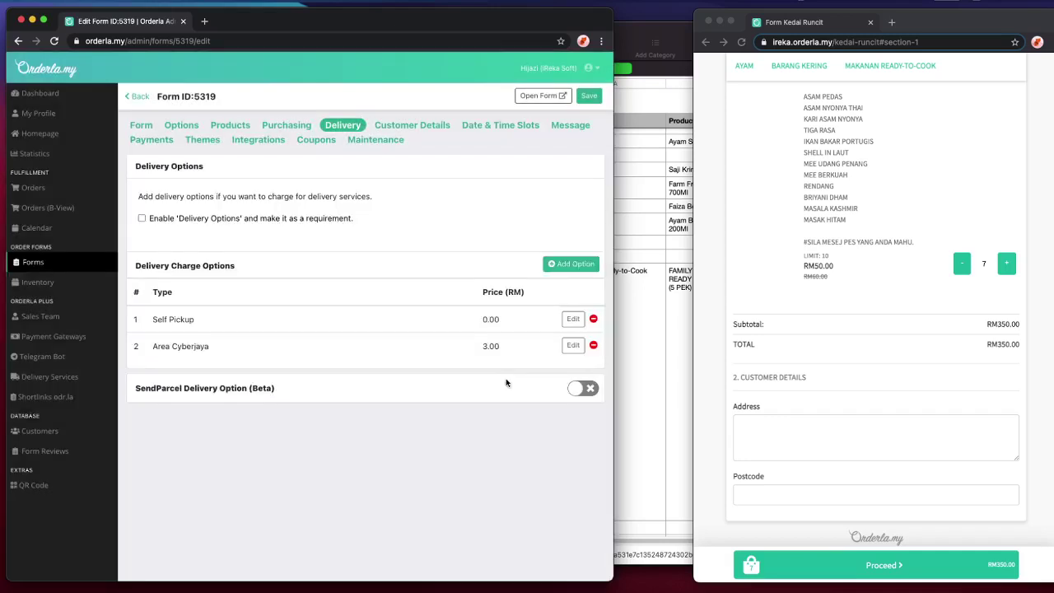
# - Abandon a third delivery option and close its dialog without adding anything
pyautogui.click(574, 265)
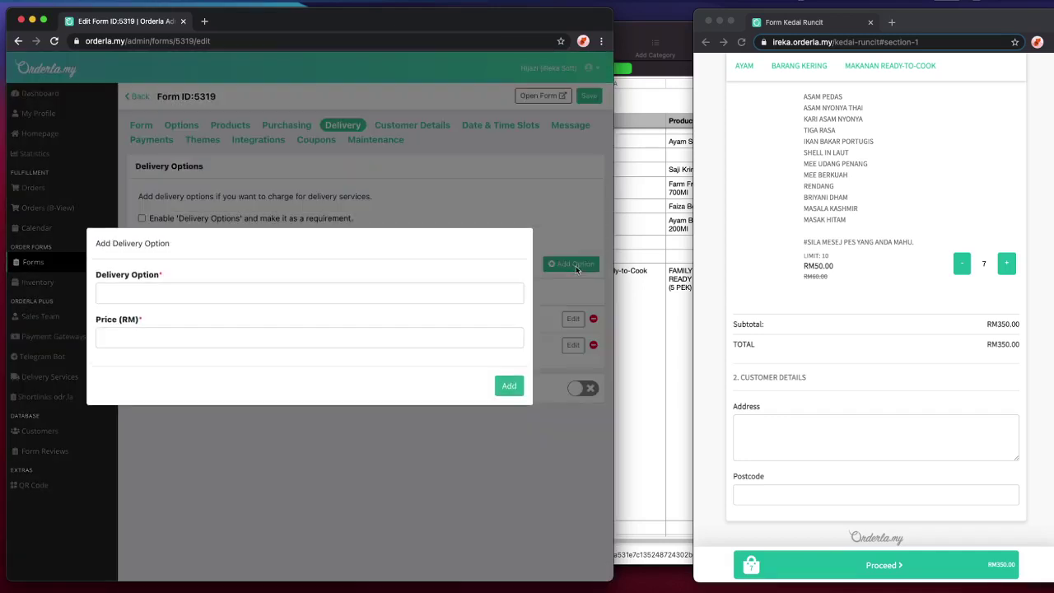
pyautogui.click(244, 295)
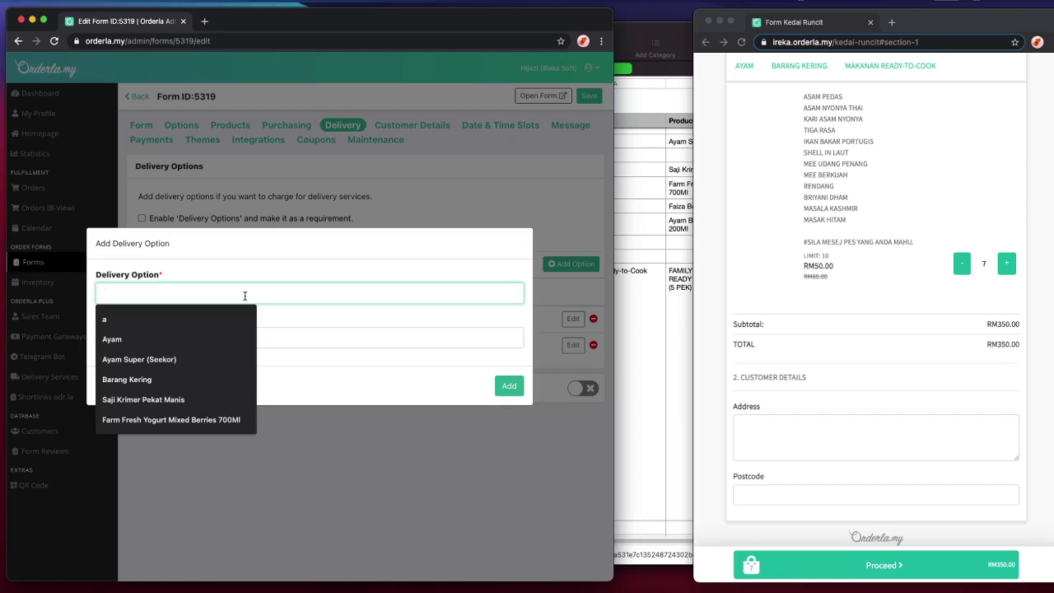
pyautogui.click(429, 201)
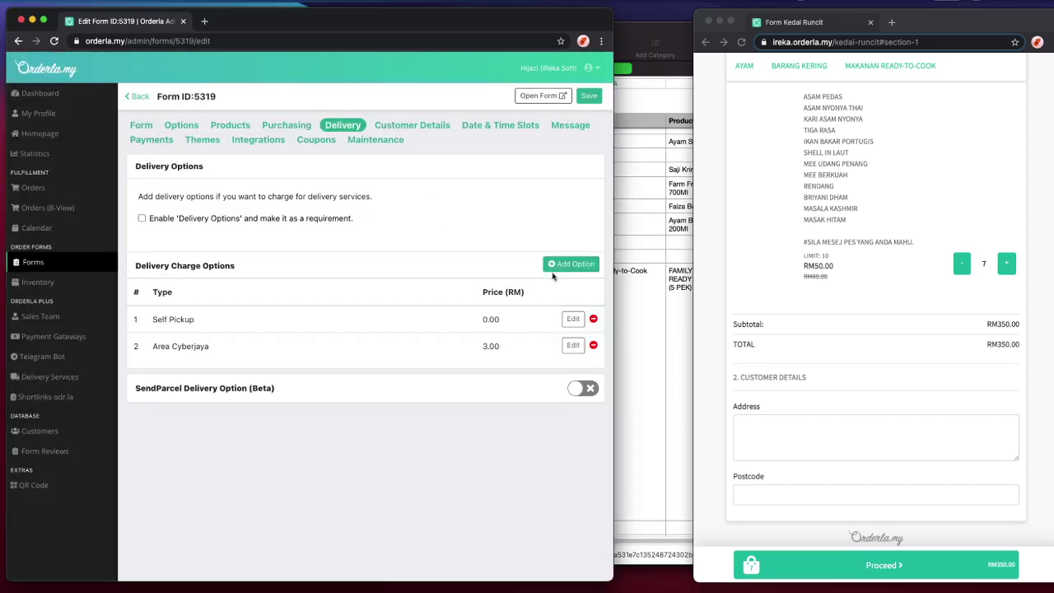
pyautogui.click(560, 264)
pyautogui.click(556, 406)
# - Make a delivery option required, save, and reload the public order form
pyautogui.click(235, 219)
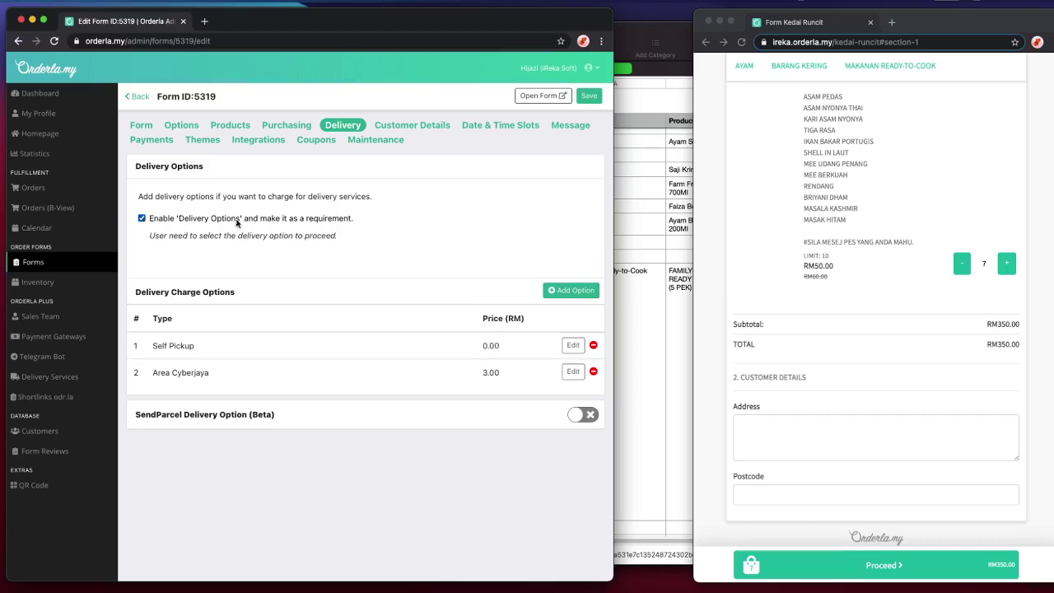
pyautogui.click(589, 95)
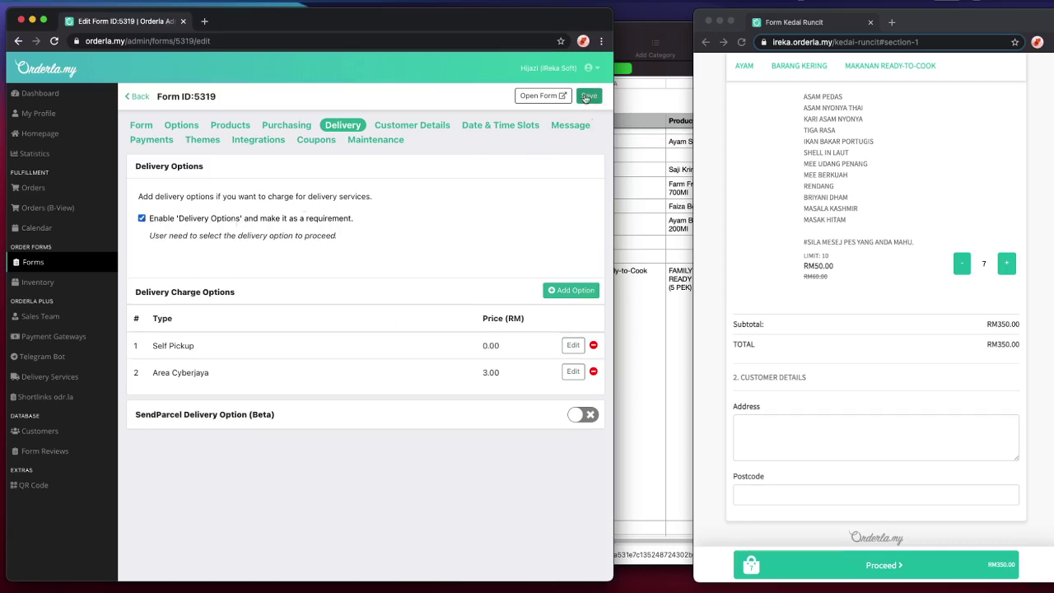
pyautogui.click(936, 218)
pyautogui.press('super+r')
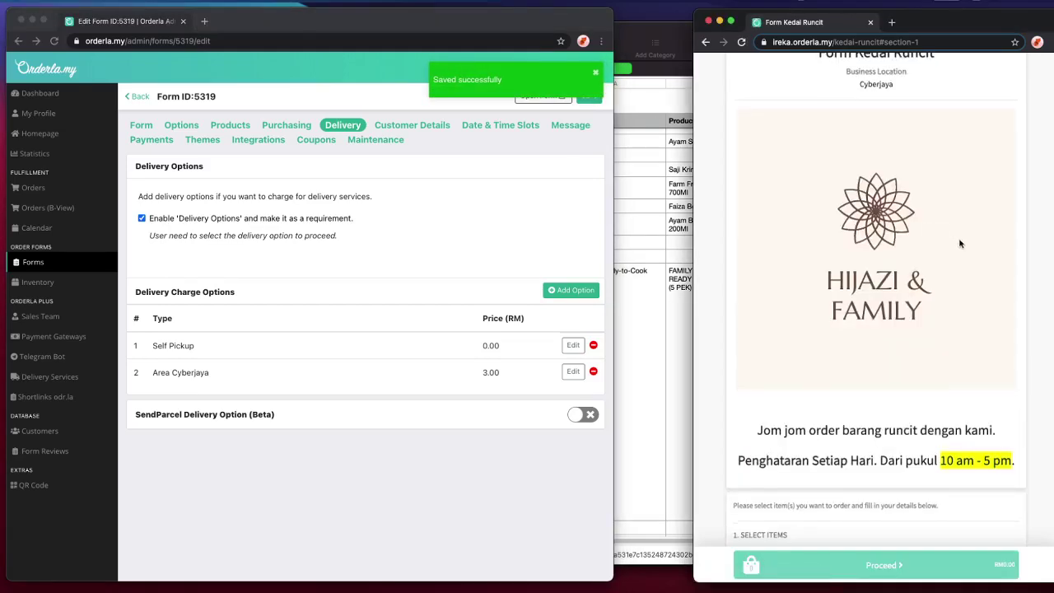
# - Choose Area Cyberjaya and add Family Boxes, confirming the RM3.00 fee in the RM203.00 total
pyautogui.scroll(-3, 960, 244)
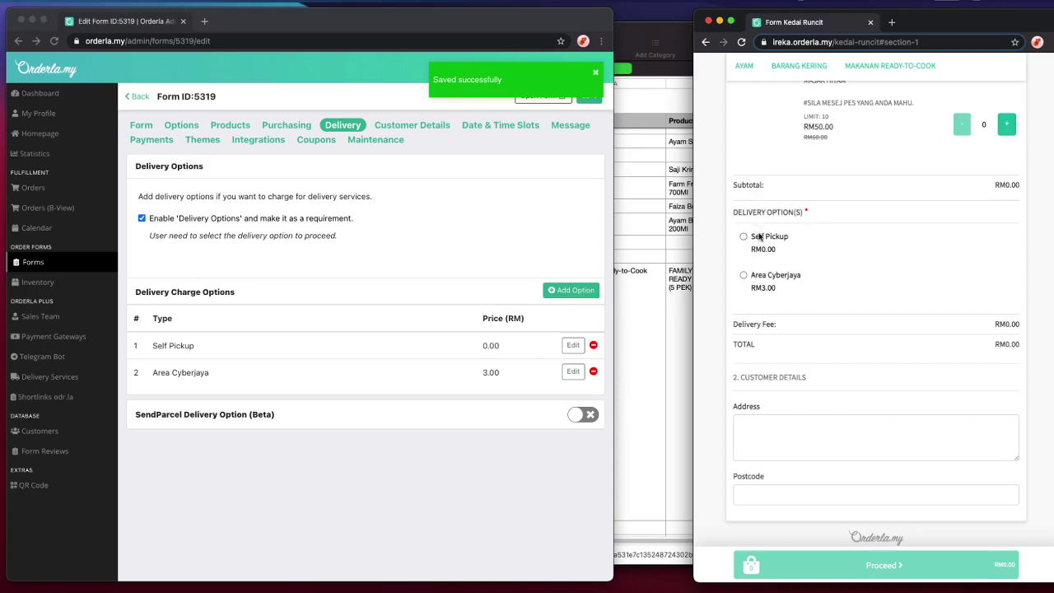
pyautogui.click(772, 280)
pyautogui.click(1006, 125)
pyautogui.click(1005, 125)
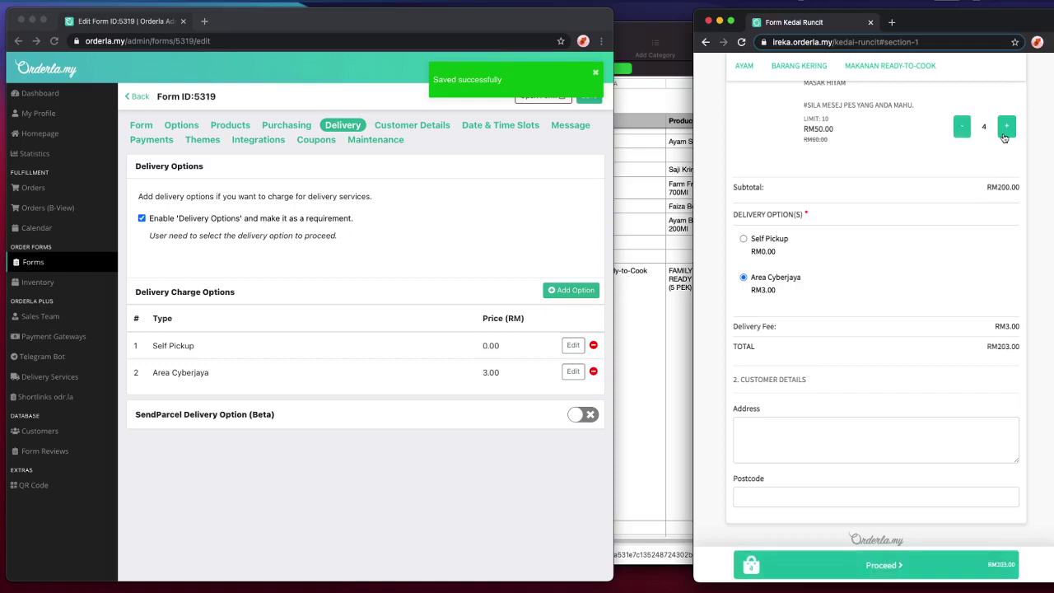
pyautogui.click(767, 245)
pyautogui.click(378, 192)
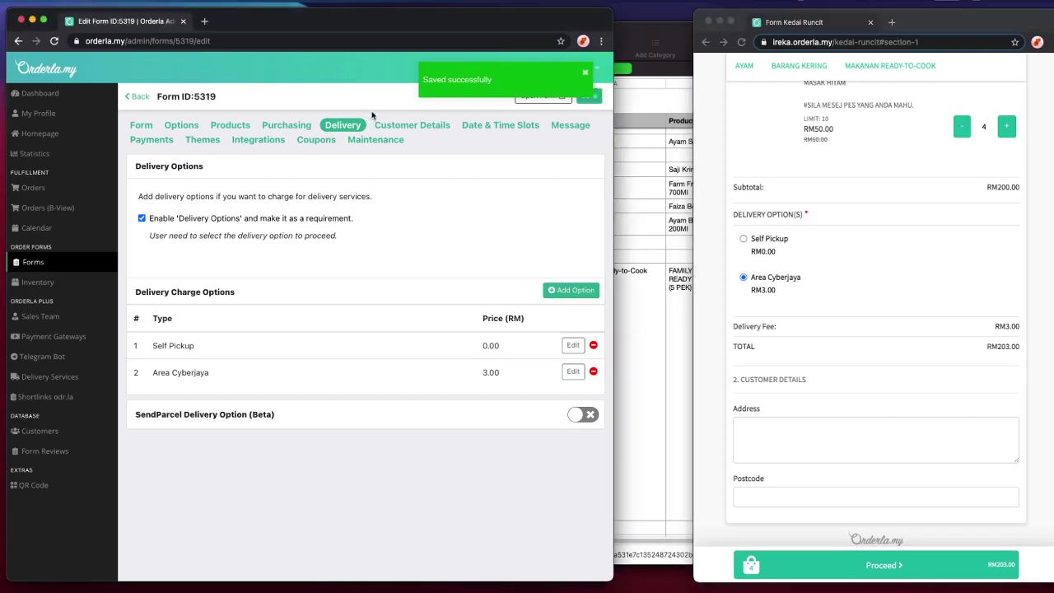
pyautogui.click(395, 128)
# - Look over the current customer detail fields on the live order form
pyautogui.click(953, 371)
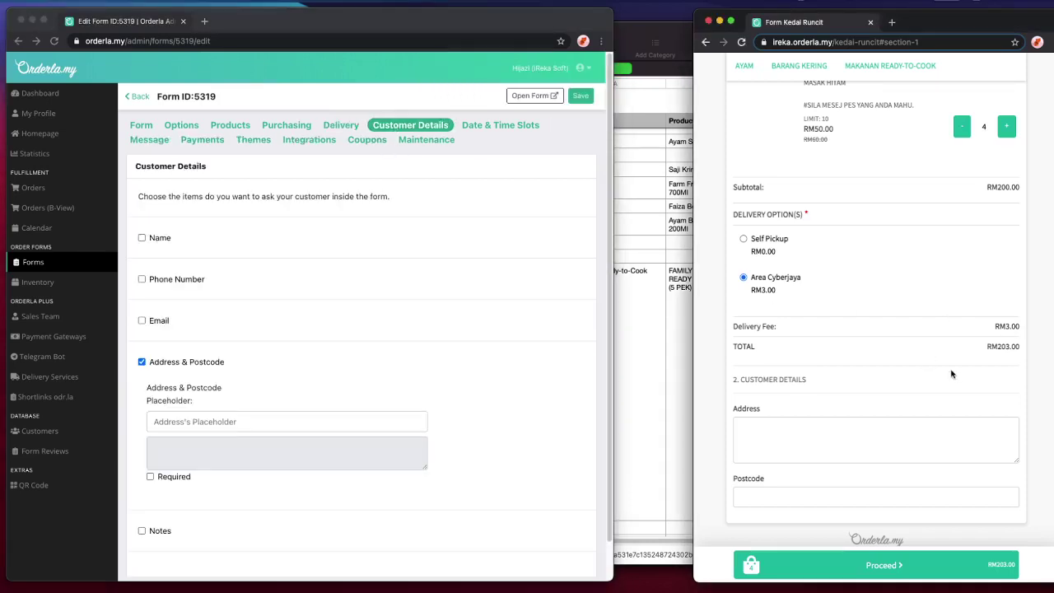
pyautogui.scroll(-1, 951, 373)
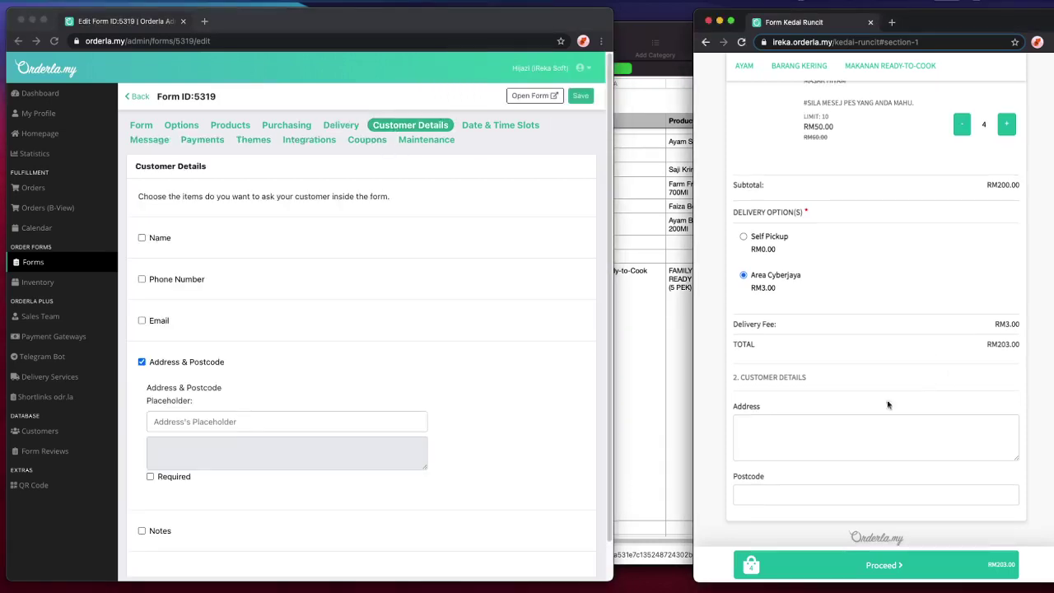
pyautogui.doubleClick(742, 407)
pyautogui.doubleClick(743, 477)
# - Tick Name and Phone Number as required customer details and save
pyautogui.click(437, 393)
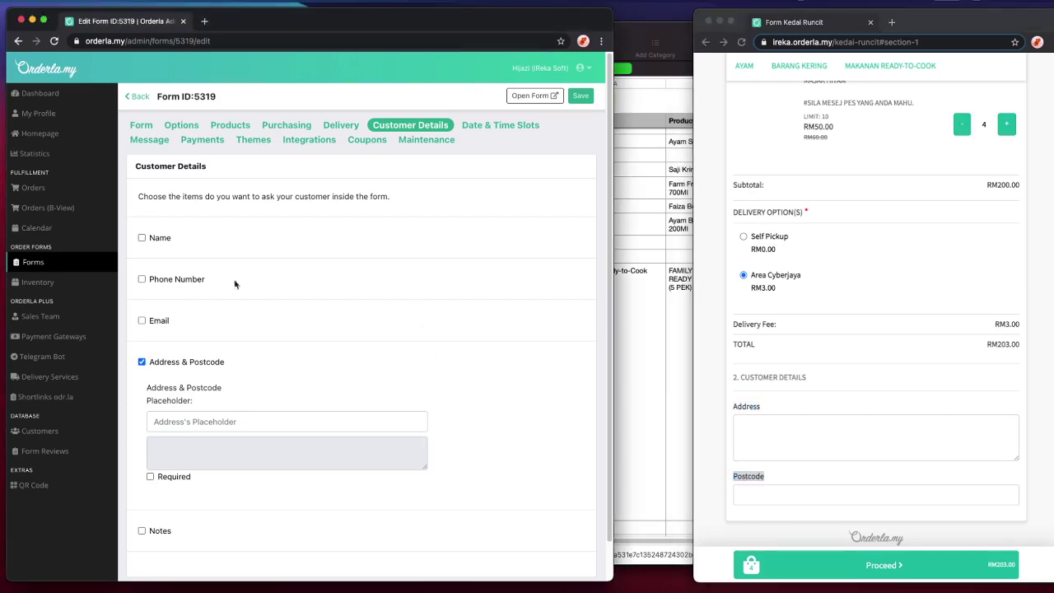
pyautogui.click(154, 240)
pyautogui.click(149, 296)
pyautogui.click(171, 352)
pyautogui.click(172, 411)
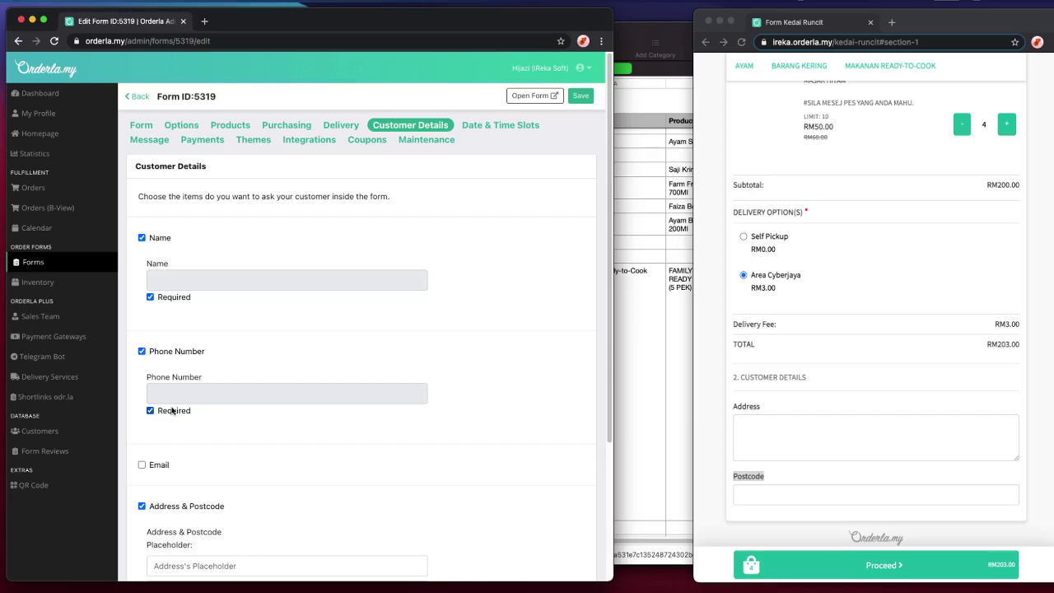
pyautogui.scroll(-2, 236, 394)
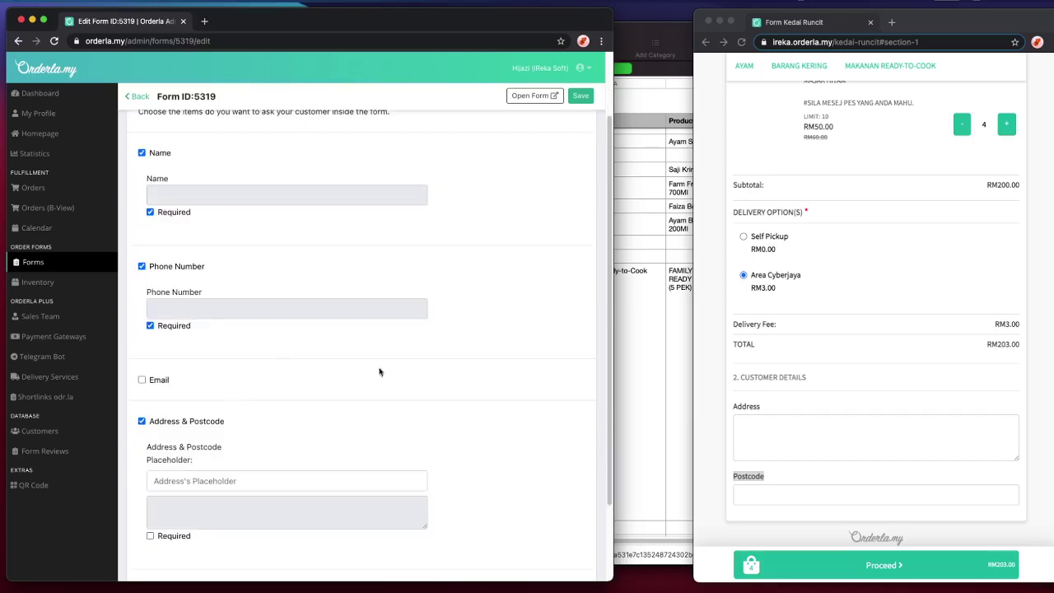
pyautogui.click(142, 381)
pyautogui.click(142, 380)
pyautogui.click(581, 97)
# - Reload the order form and try its Name, Phone Number and Address fields
pyautogui.click(863, 234)
pyautogui.press('super+r')
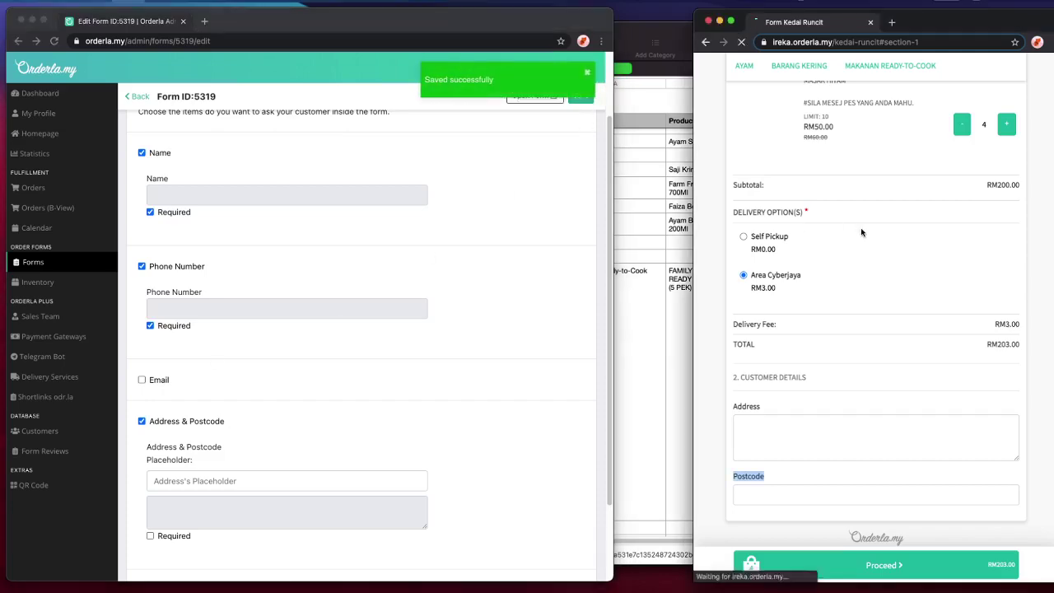
pyautogui.scroll(-15, 912, 302)
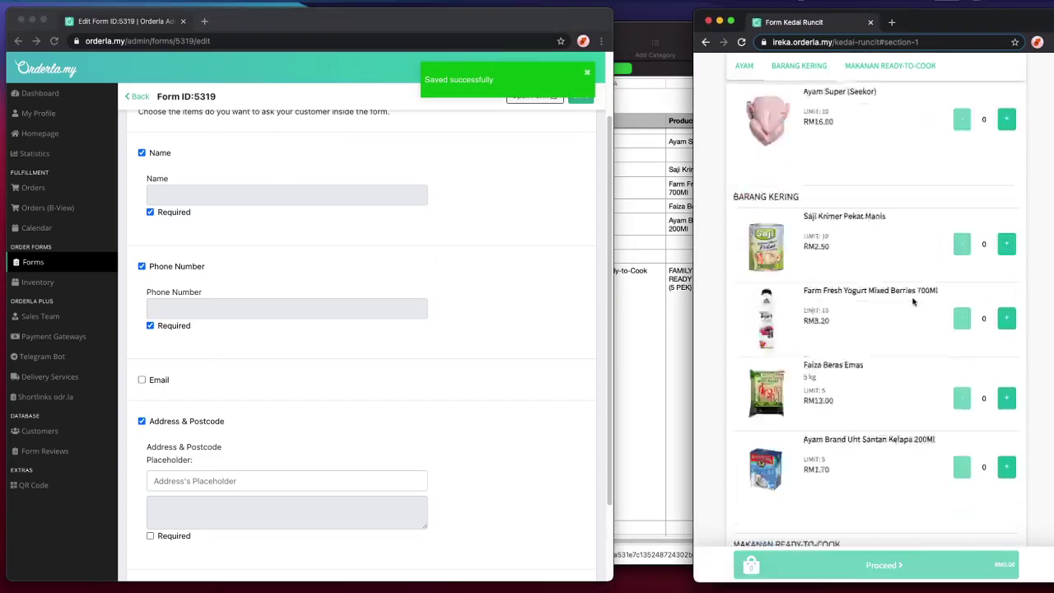
pyautogui.scroll(-4, 913, 302)
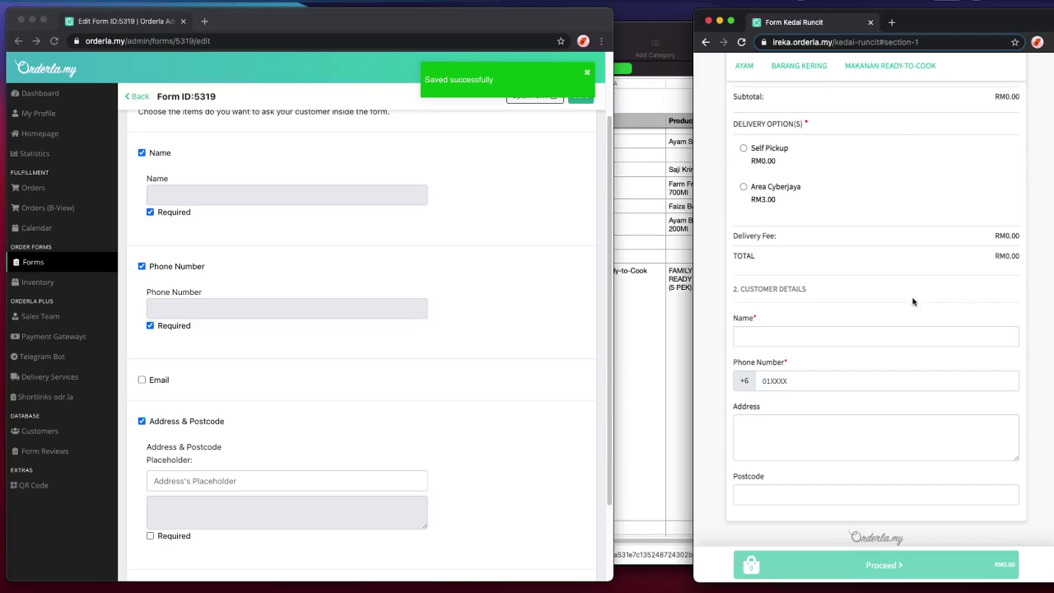
pyautogui.click(743, 342)
pyautogui.scroll(4, 747, 341)
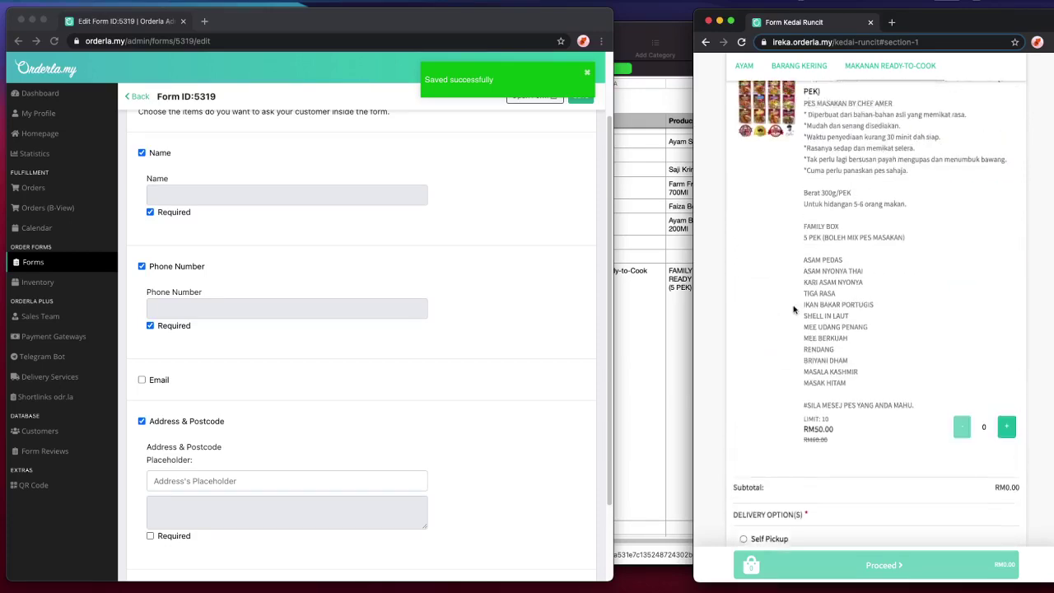
pyautogui.scroll(5, 782, 407)
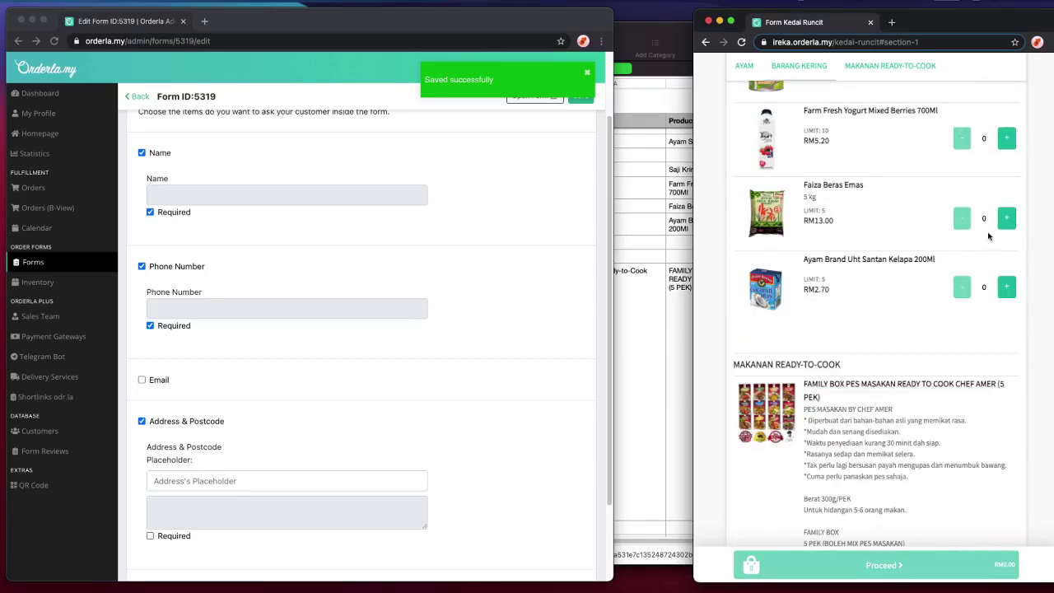
pyautogui.scroll(-5, 930, 362)
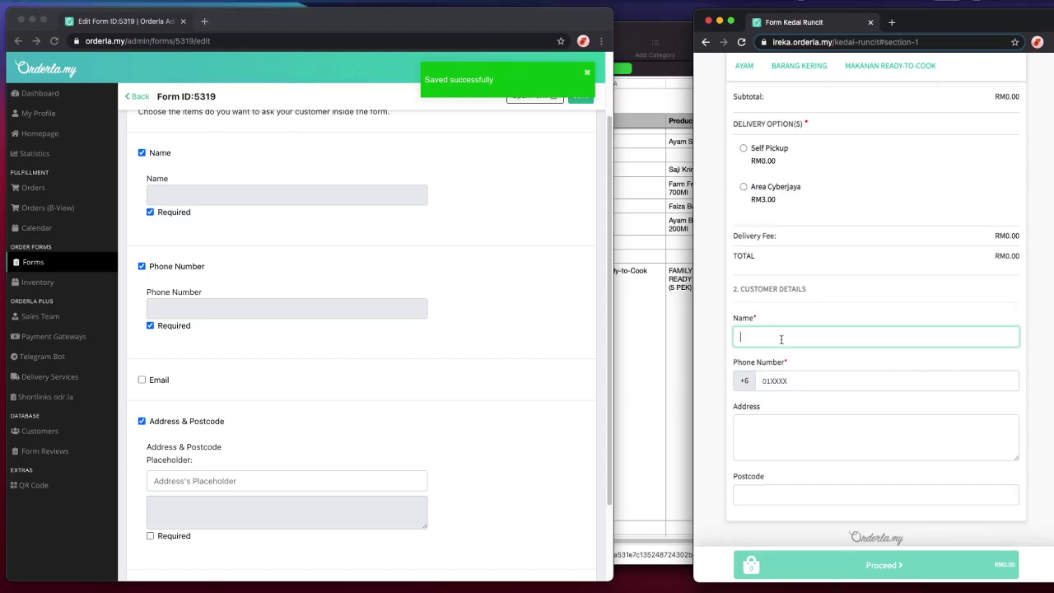
pyautogui.click(803, 382)
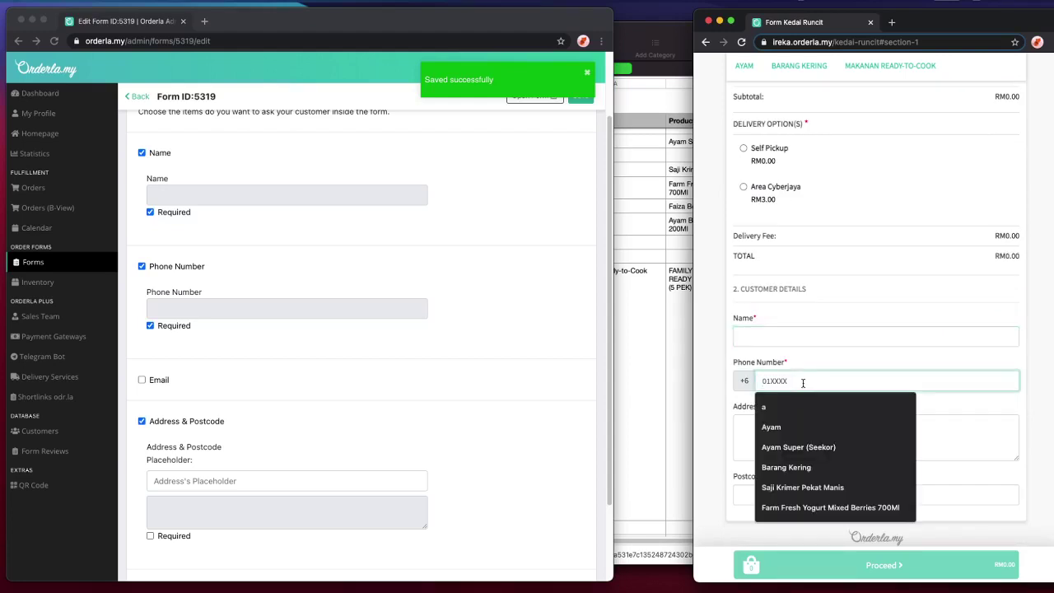
pyautogui.click(751, 429)
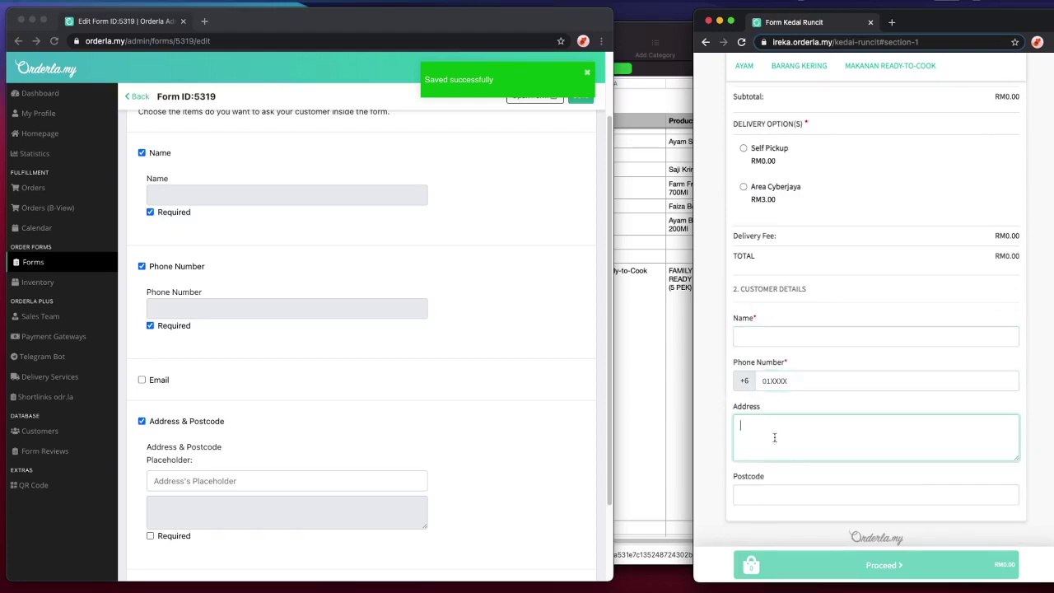
pyautogui.scroll(-3, 222, 366)
# - Make Address and Postcode required, add a Notes field, and save
pyautogui.click(150, 436)
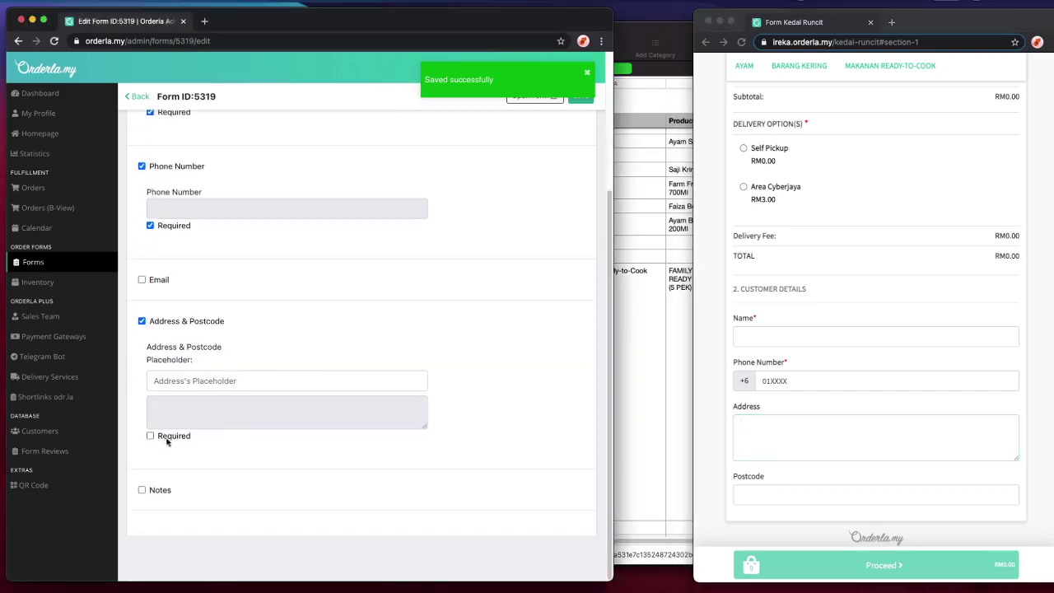
pyautogui.click(144, 491)
pyautogui.scroll(-3, 282, 482)
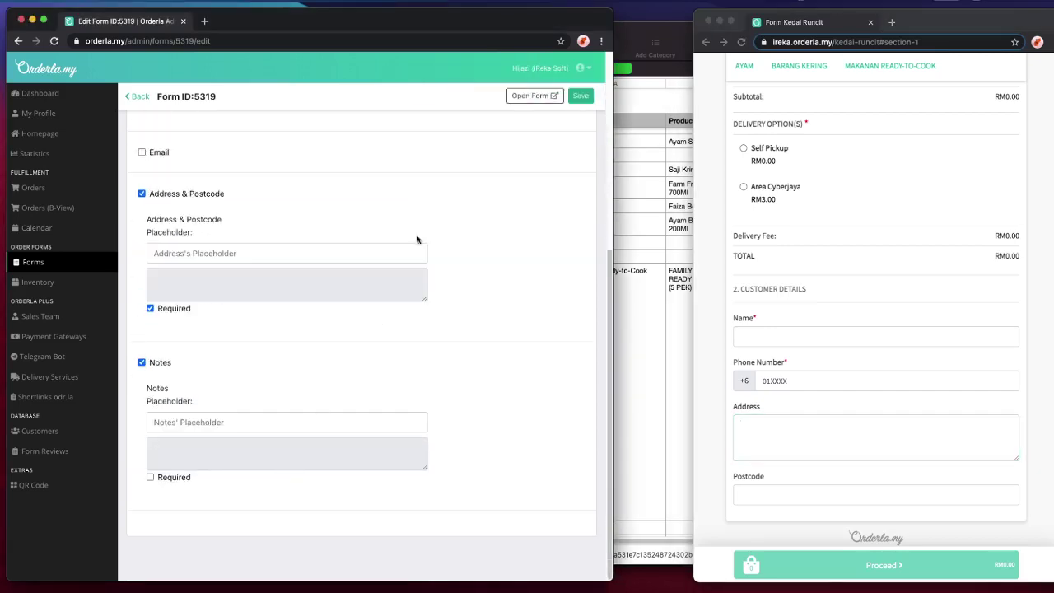
pyautogui.click(580, 96)
# - Reload the order form and try the Postcode and new Notes fields
pyautogui.click(766, 233)
pyautogui.press('super+r')
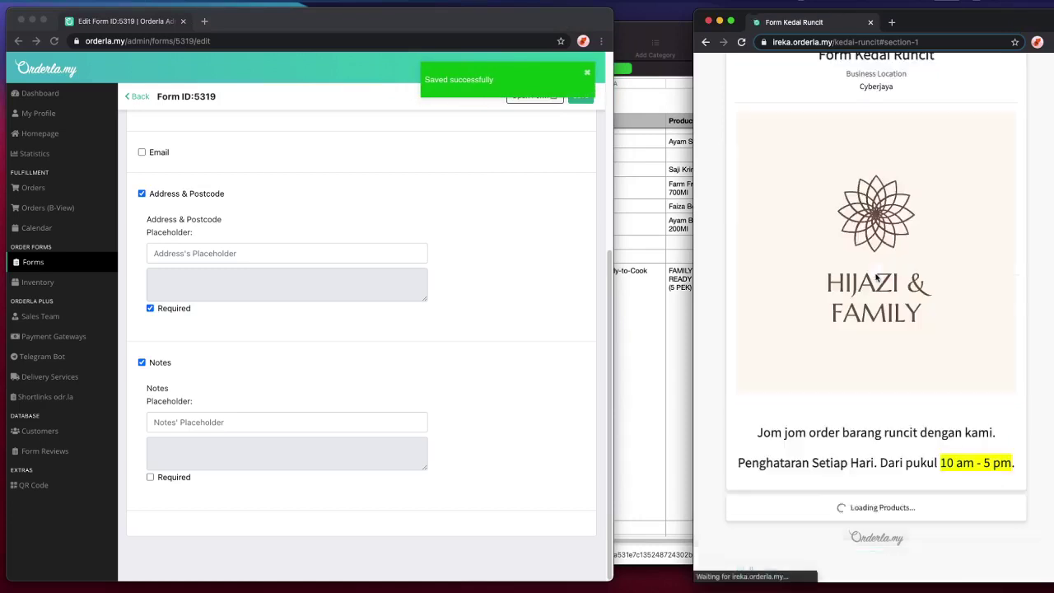
pyautogui.scroll(-15, 939, 286)
pyautogui.click(786, 413)
pyautogui.click(950, 463)
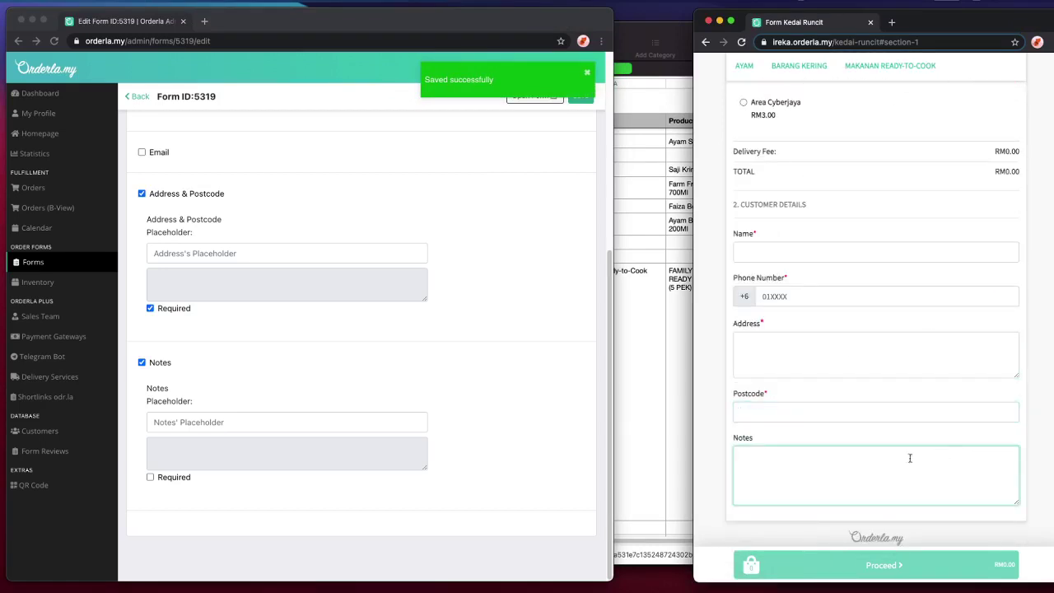
# - Write the Notes placeholder asking for preferred delivery day and time, and save
pyautogui.click(251, 426)
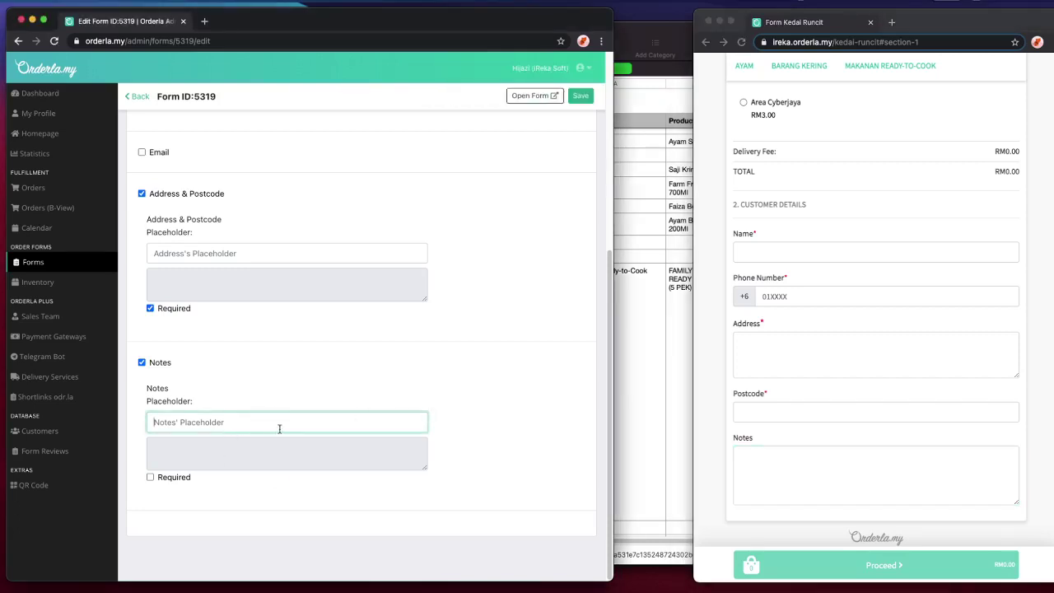
pyautogui.write('Sila letakan hari dan masa peng')
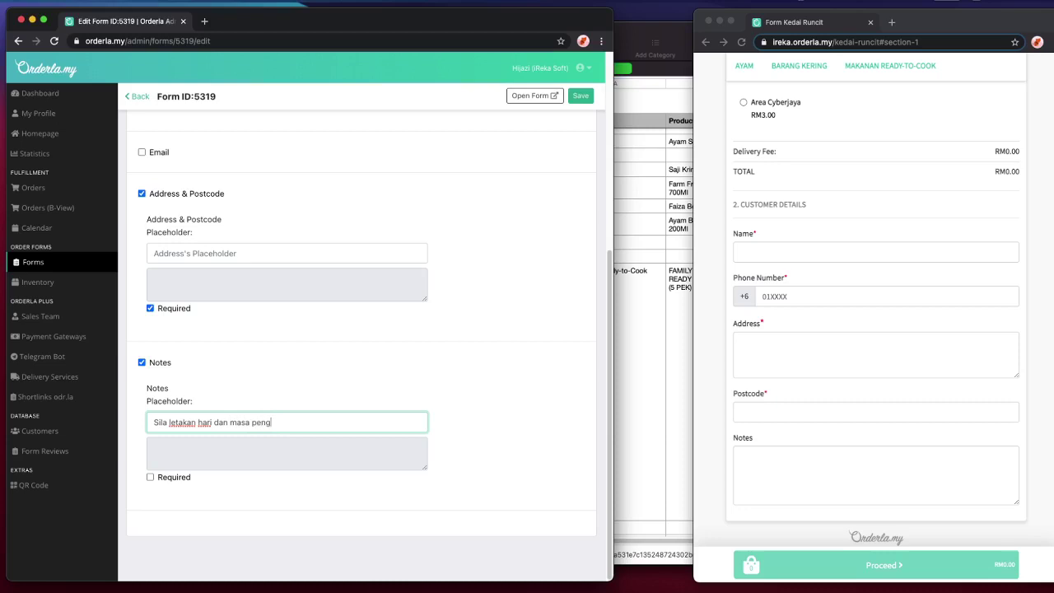
pyautogui.write('an yang diinginkan.')
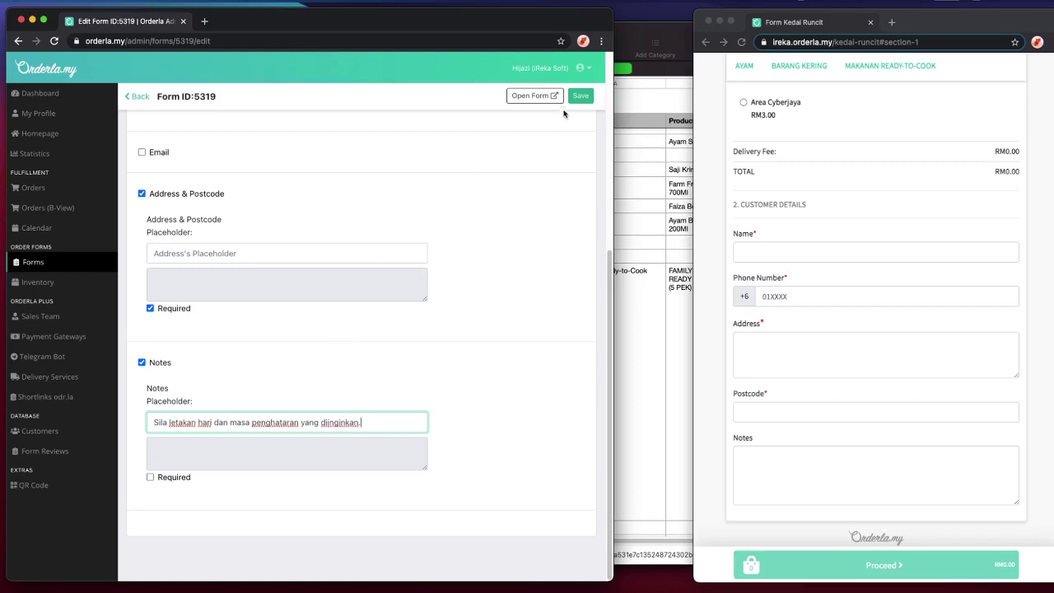
pyautogui.click(580, 95)
# - Reload the form, type a test note in the Notes box, then clear it
pyautogui.click(798, 197)
pyautogui.press('super+r')
pyautogui.scroll(-10, 981, 308)
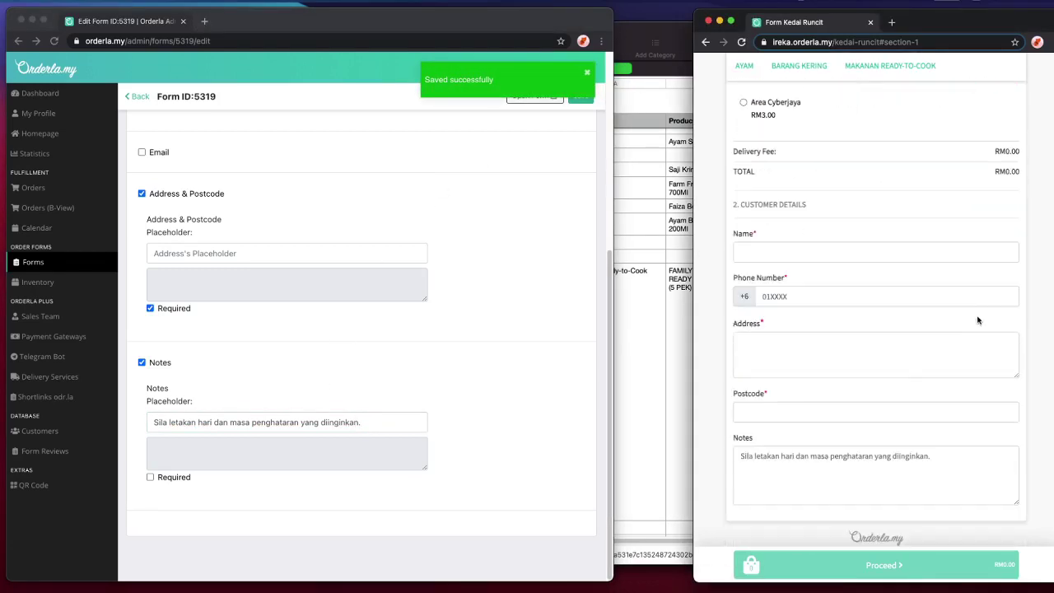
pyautogui.click(880, 469)
pyautogui.write('asdfasd')
pyautogui.press('super+a')
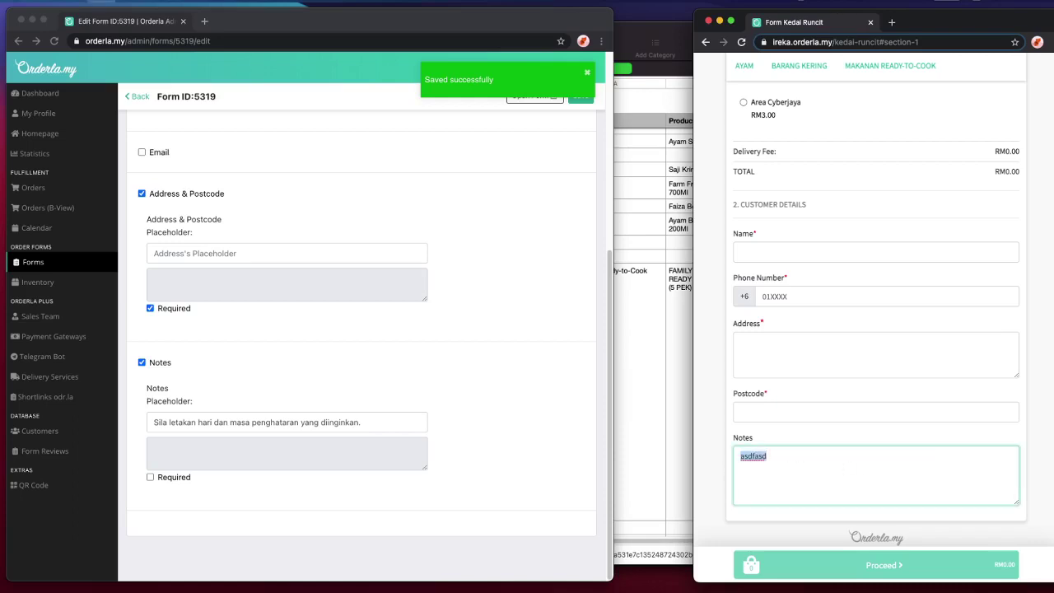
pyautogui.write('sesk')
pyautogui.press('super+a')
pyautogui.write('lu')
pyautogui.press('super+a')
pyautogui.press('BackSpace')
# - Return to the form editor's WhatsApp message settings
pyautogui.scroll(5, 400, 352)
pyautogui.click(504, 301)
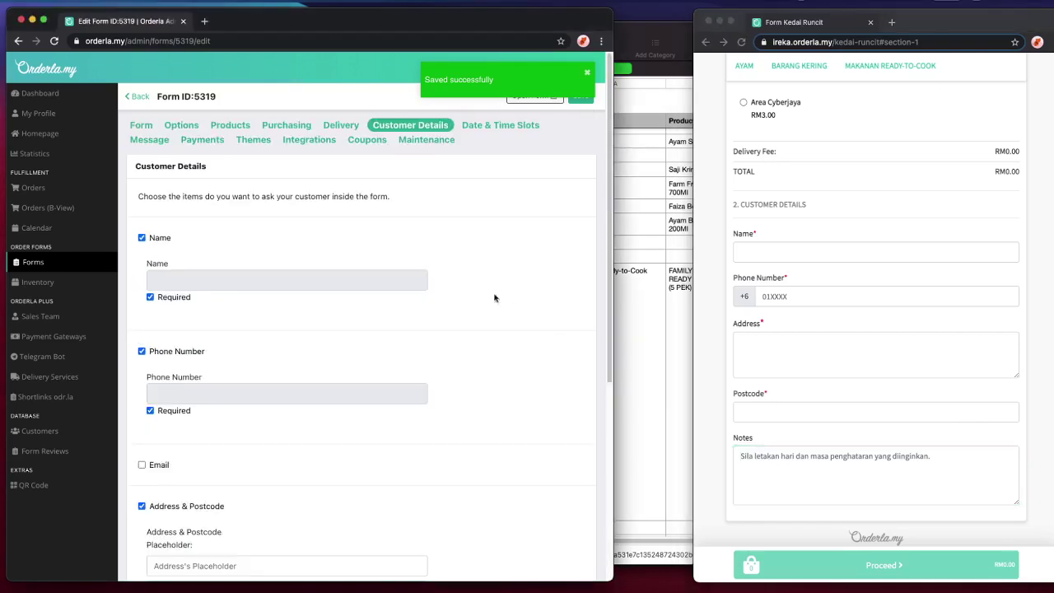
pyautogui.click(151, 140)
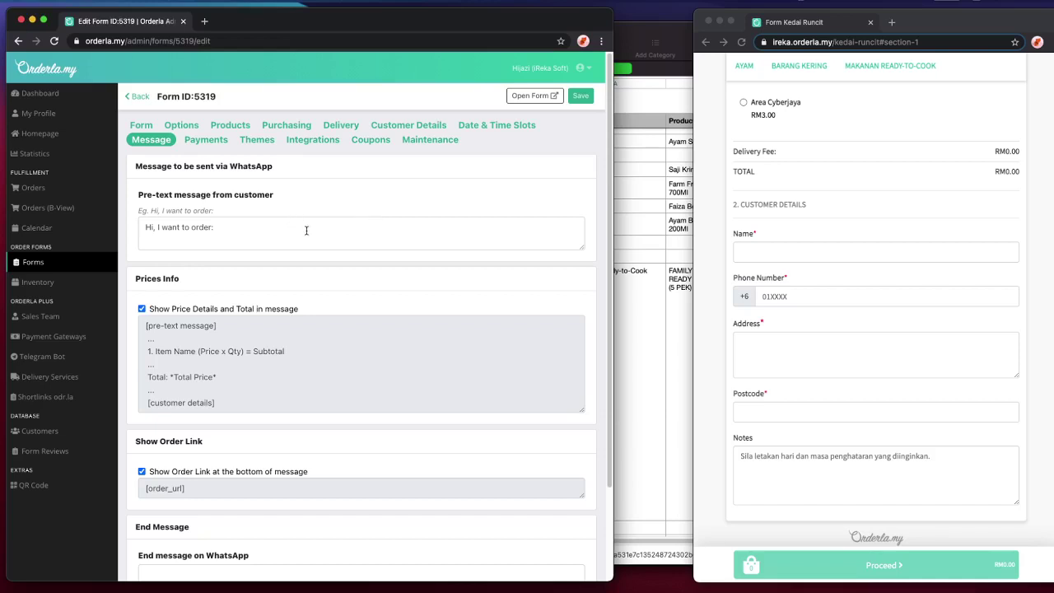
# - Replace the old WhatsApp pre-text with 'Salam tuan, saya nak order'
pyautogui.moveTo(306, 231); pyautogui.dragTo(99, 222)
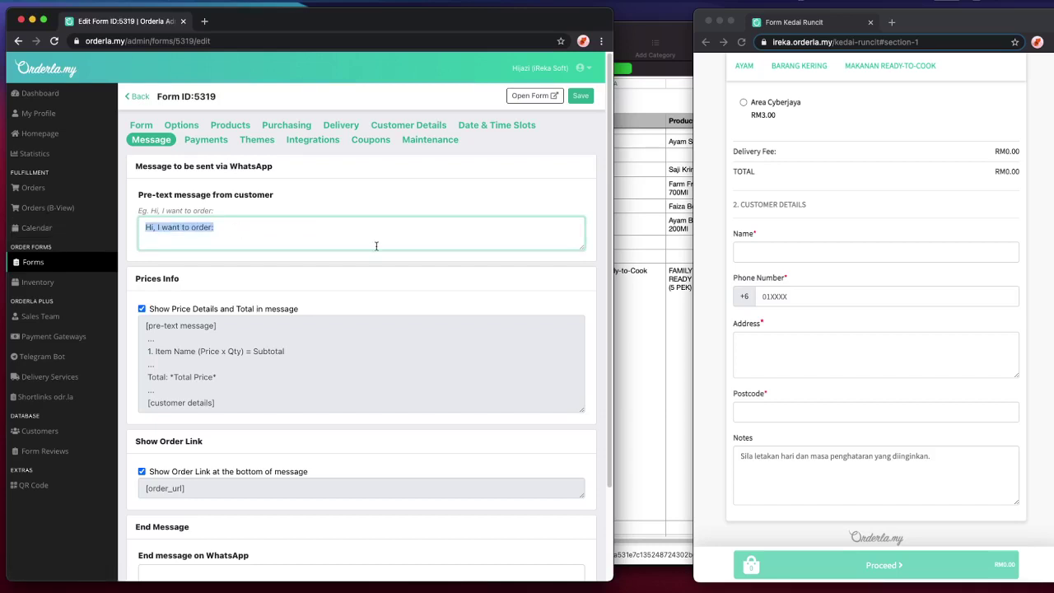
pyautogui.write('Salam tuan')
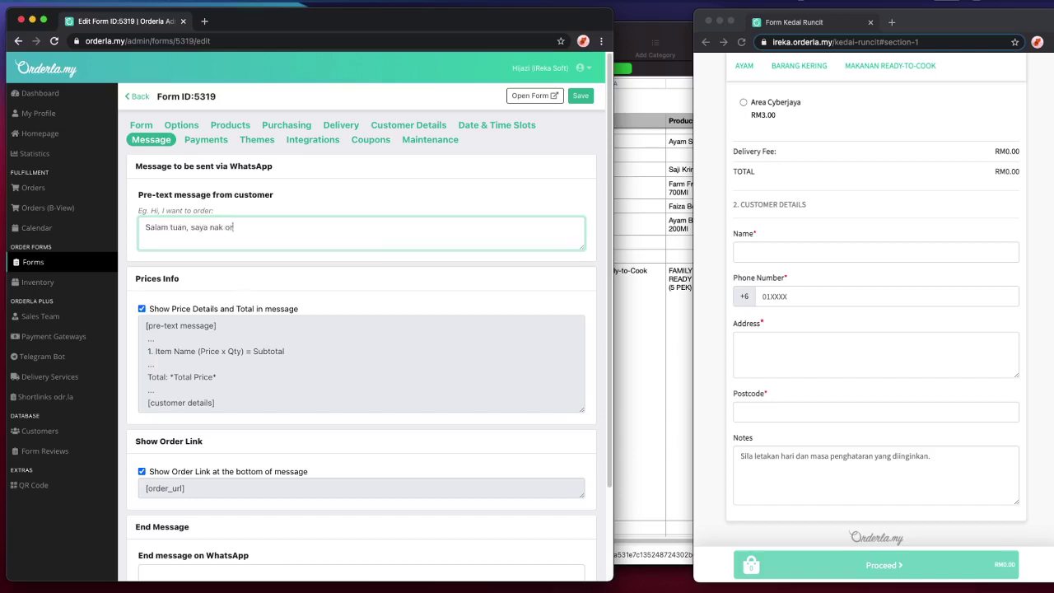
pyautogui.press('super+equal')
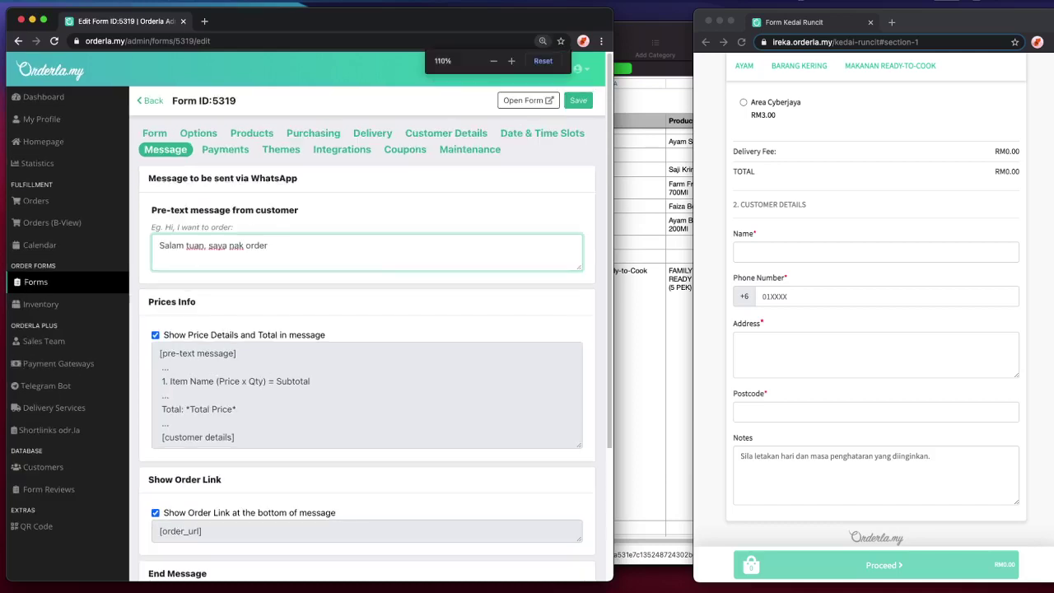
pyautogui.click(396, 284)
pyautogui.scroll(-1, 396, 284)
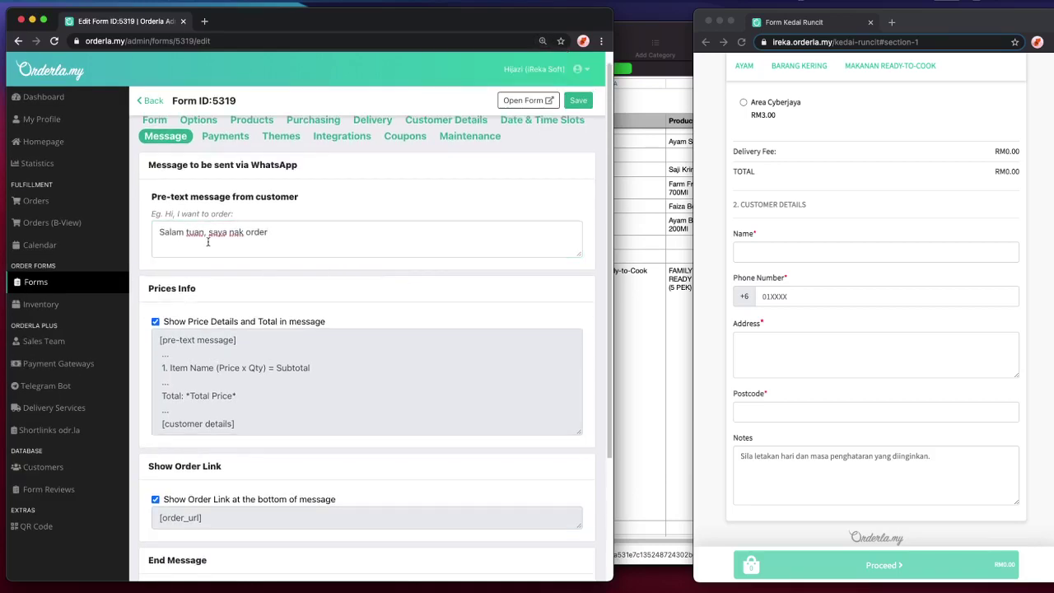
pyautogui.scroll(-3, 222, 339)
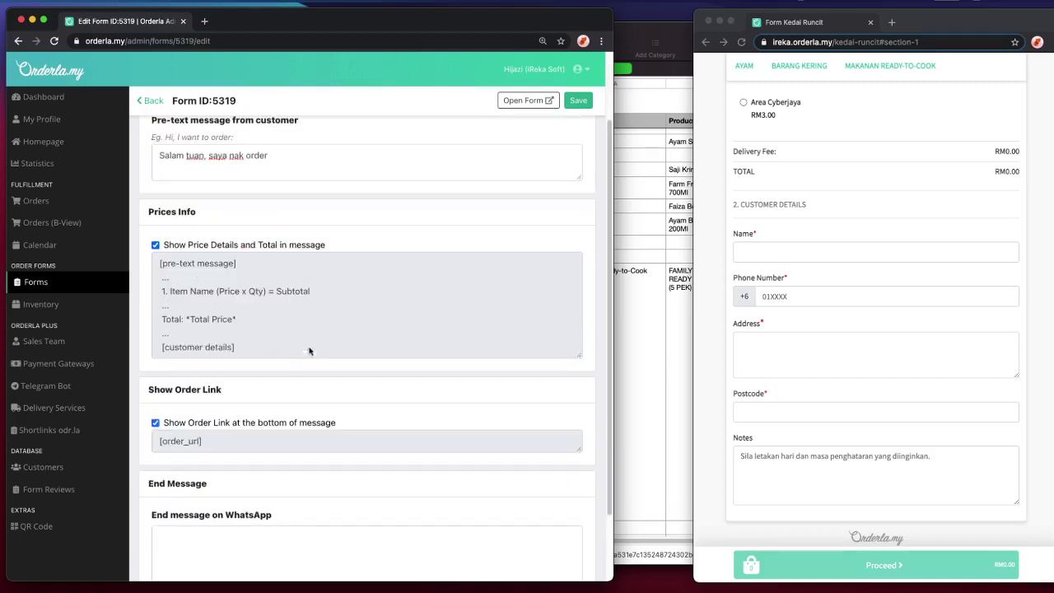
pyautogui.scroll(-1, 252, 431)
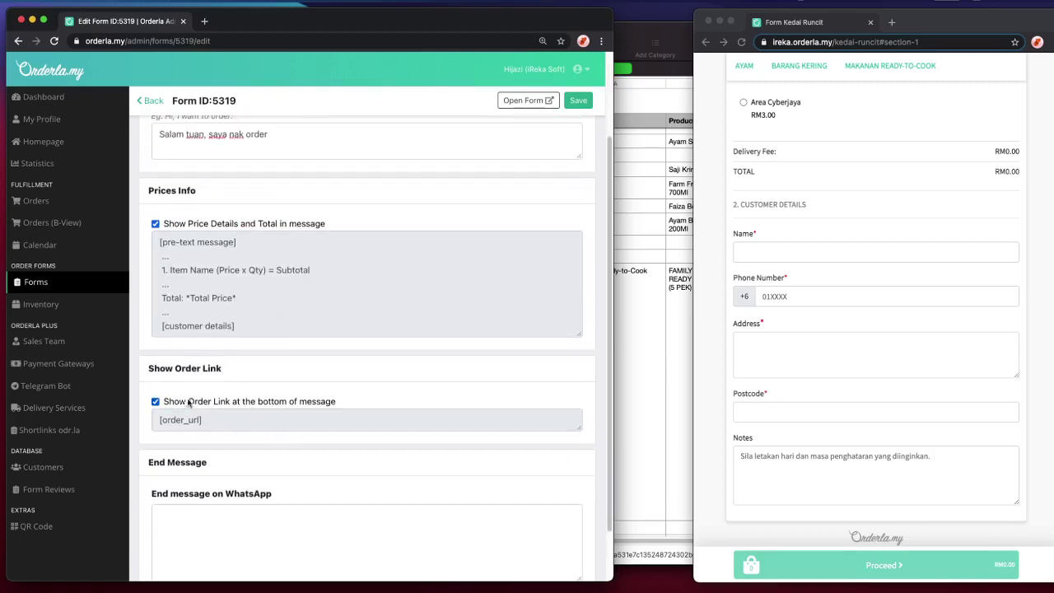
pyautogui.scroll(-1, 201, 398)
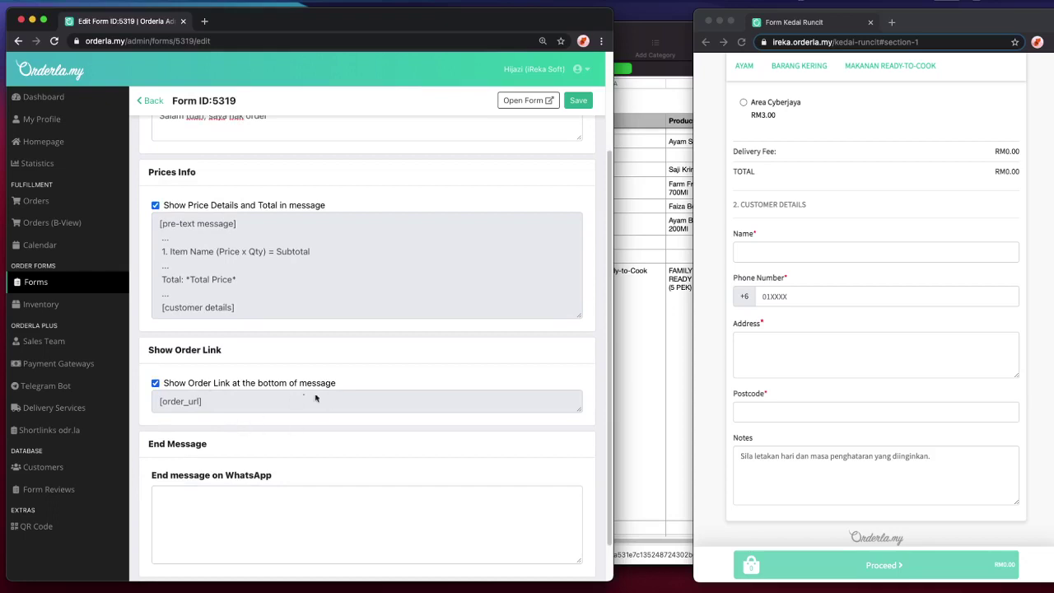
pyautogui.scroll(-2, 222, 405)
# - Open the sample order link from WhatsApp and reposition the order page window
pyautogui.moveTo(654, 588)
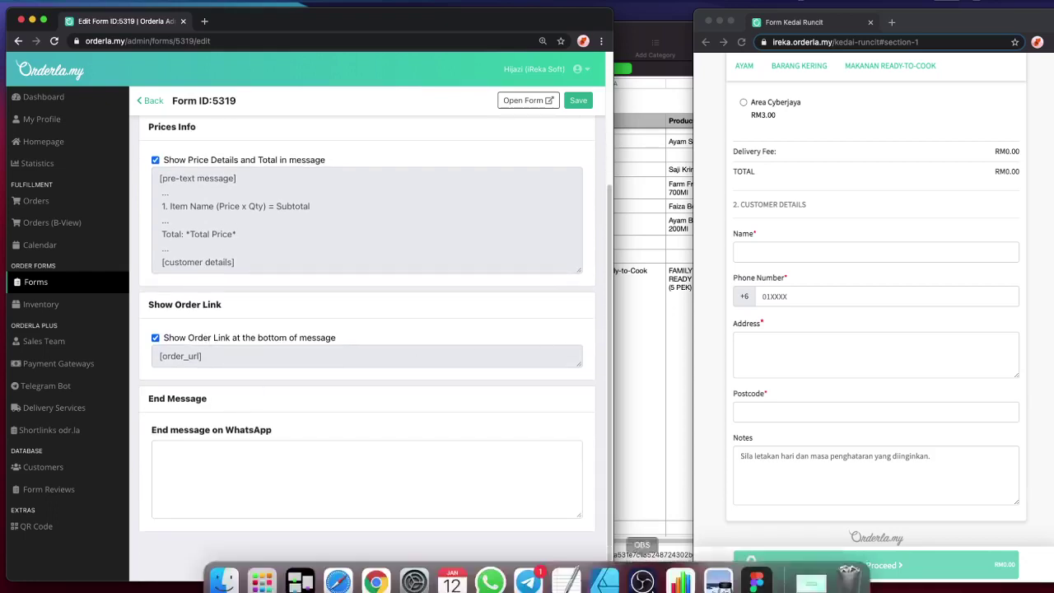
pyautogui.click(490, 566)
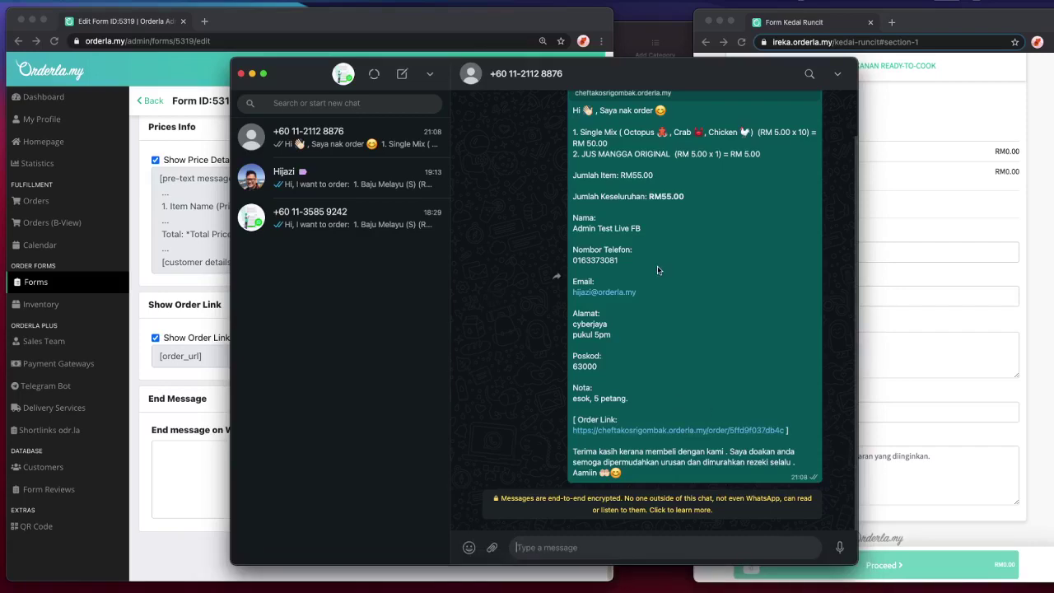
pyautogui.click(667, 431)
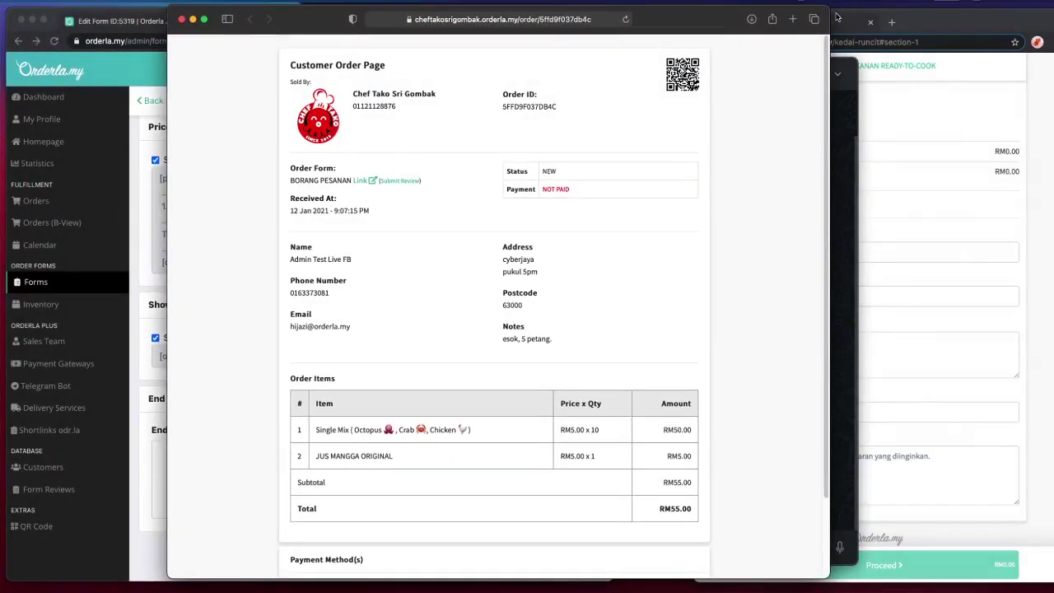
pyautogui.doubleClick(826, 12)
pyautogui.moveTo(647, 128); pyautogui.dragTo(671, 51)
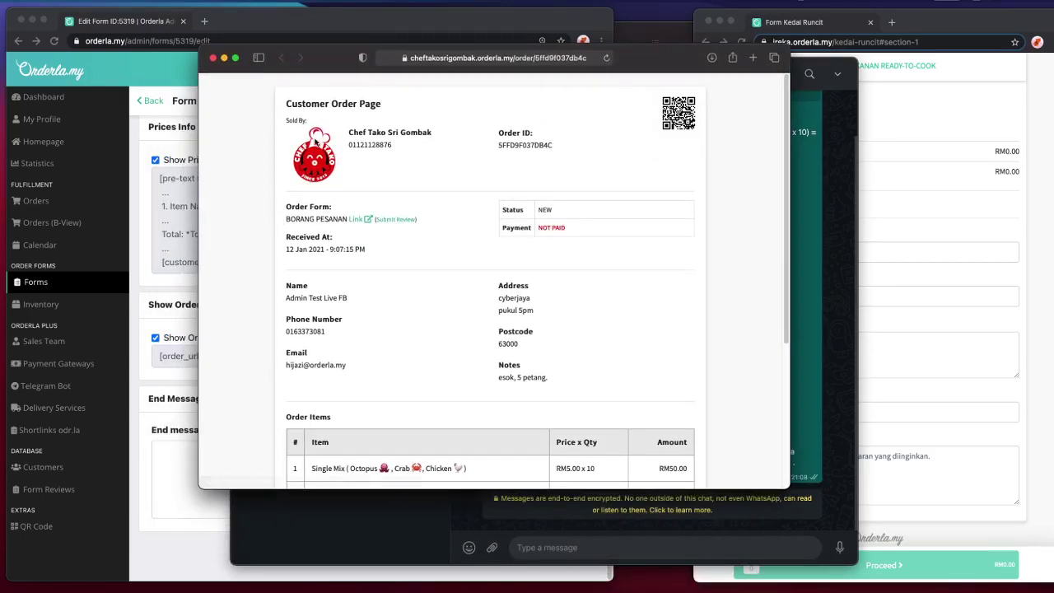
# - Scroll through the RM55.00 order and enlarge the window to show all items
pyautogui.scroll(-5, 537, 371)
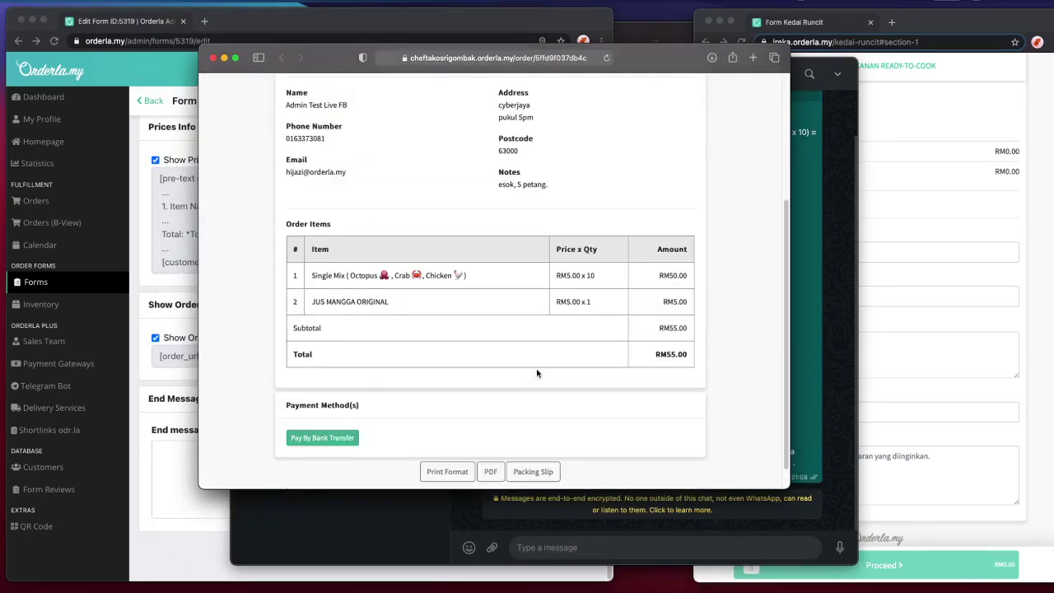
pyautogui.scroll(5, 354, 444)
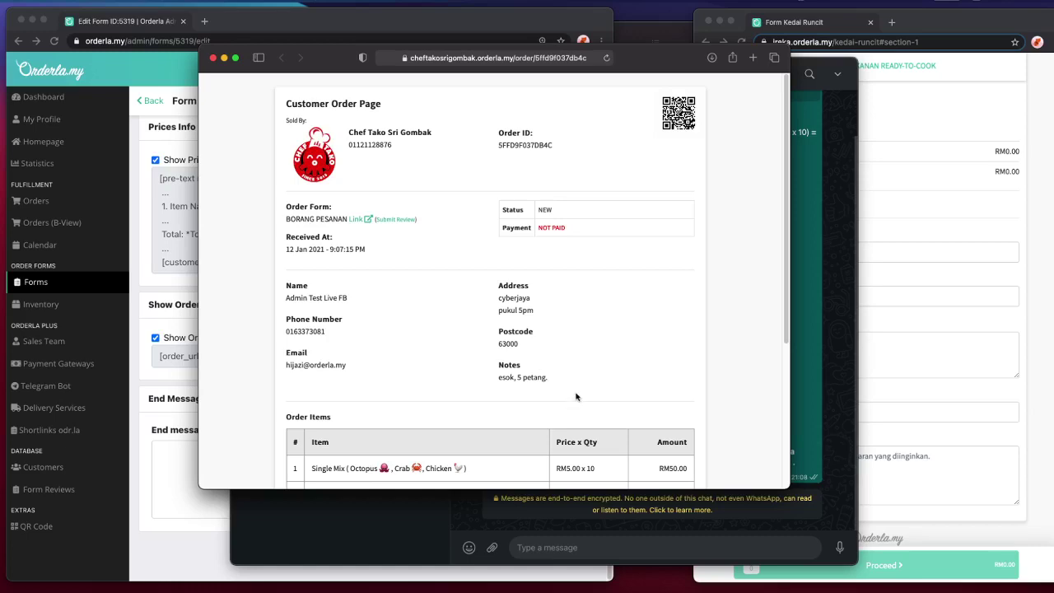
pyautogui.scroll(-5, 574, 404)
pyautogui.scroll(5, 570, 403)
pyautogui.moveTo(313, 52); pyautogui.dragTo(262, 29)
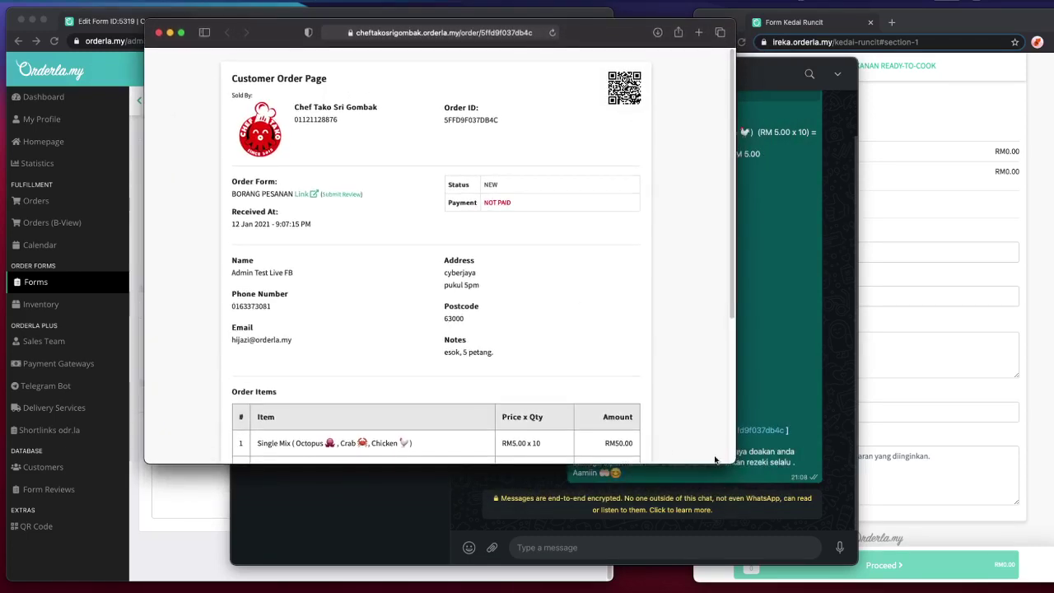
pyautogui.moveTo(733, 464); pyautogui.dragTo(729, 570)
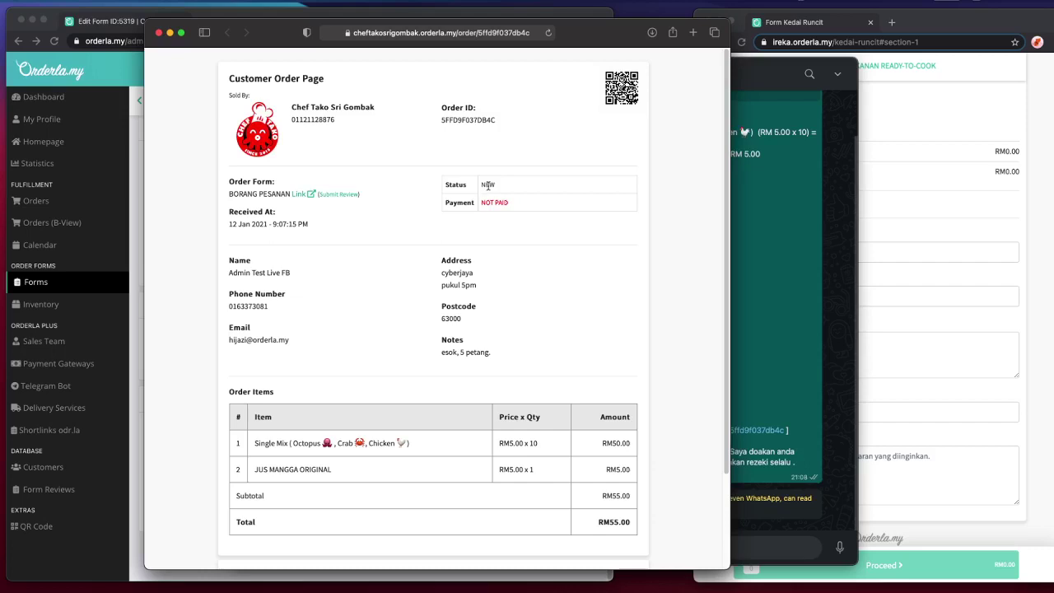
# - Select the NEW status value, then open the order's Print Format
pyautogui.doubleClick(487, 184)
pyautogui.tripleClick(492, 184)
pyautogui.click(484, 185)
pyautogui.scroll(-3, 426, 225)
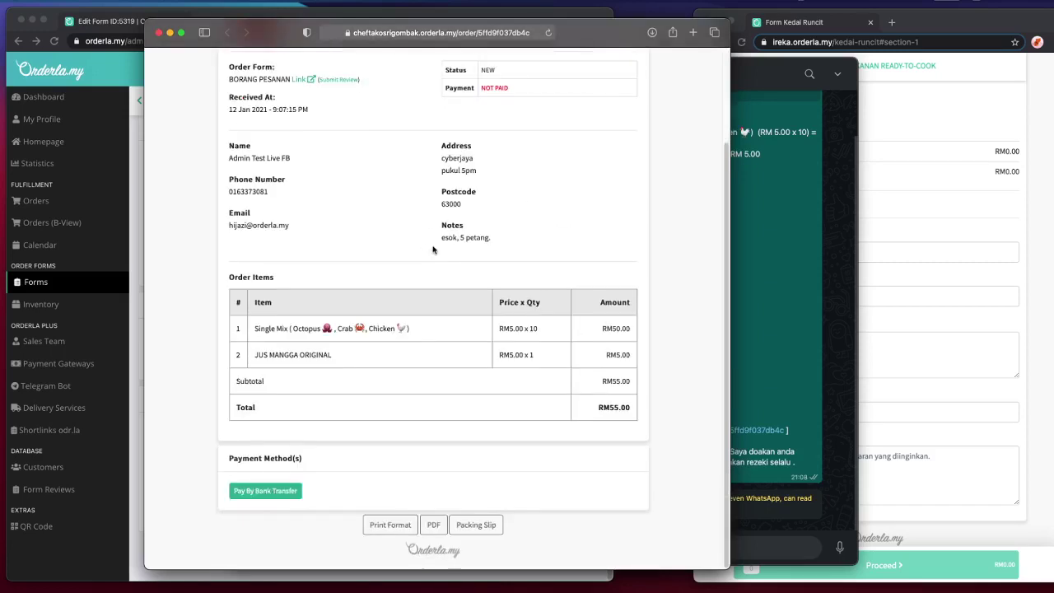
pyautogui.scroll(3, 451, 282)
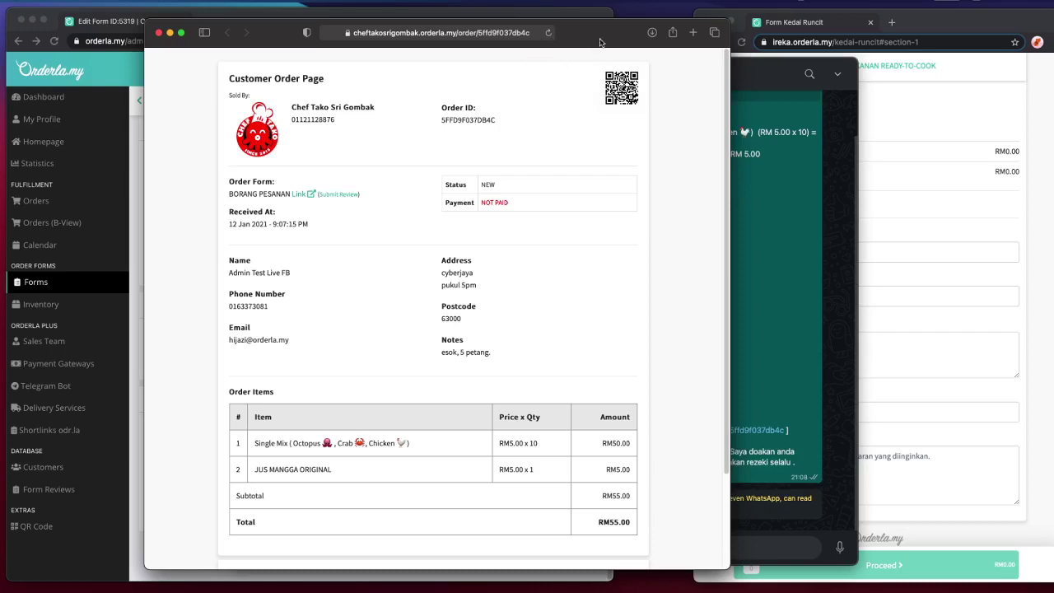
pyautogui.moveTo(594, 42); pyautogui.dragTo(617, 46)
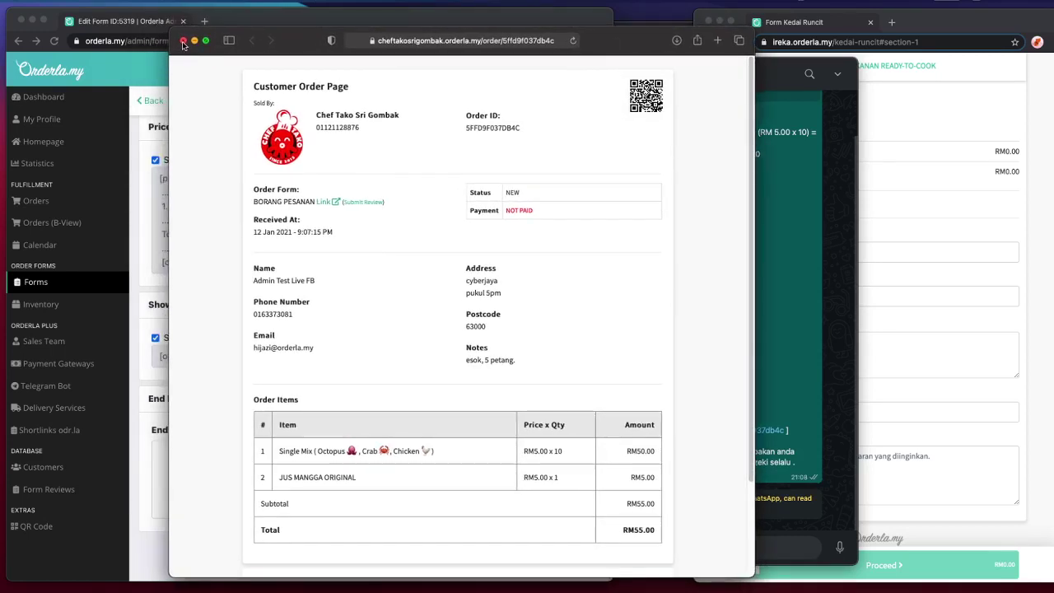
pyautogui.scroll(-3, 457, 330)
pyautogui.click(413, 534)
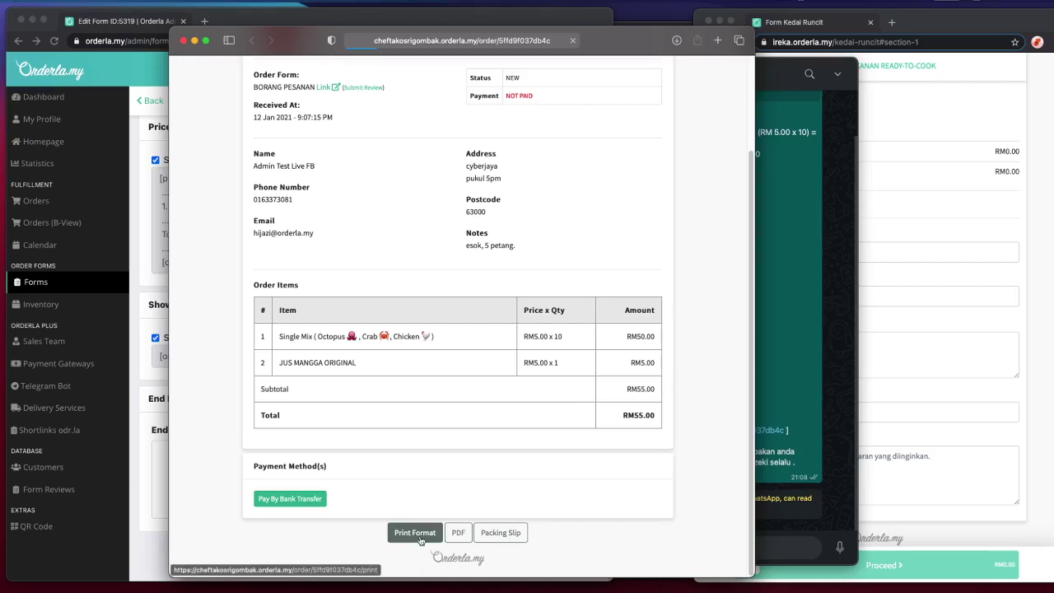
# - View the printable order receipt, then go back to the order page
pyautogui.click(411, 536)
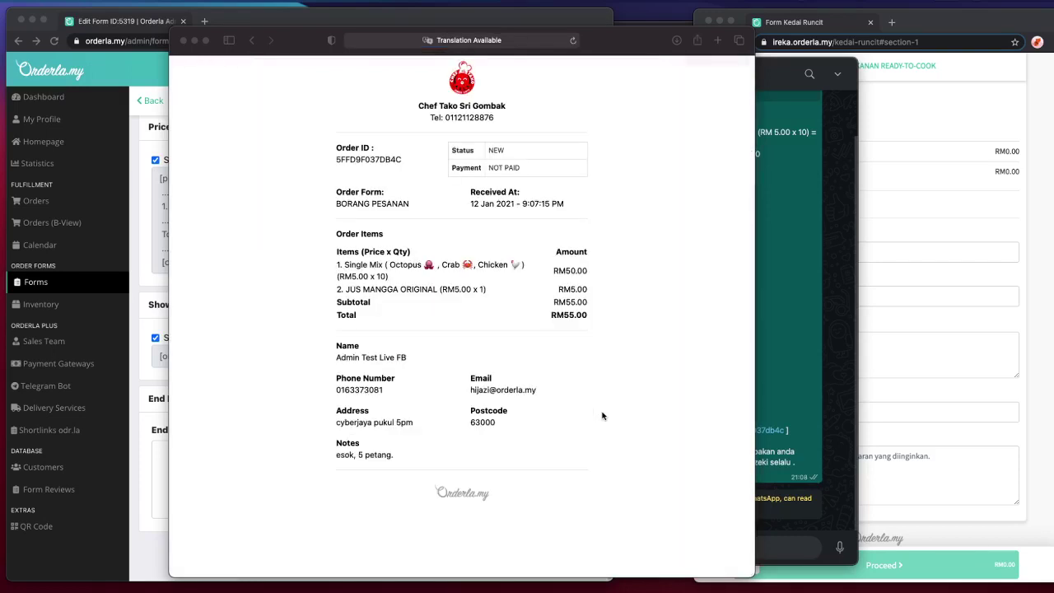
pyautogui.click(267, 160)
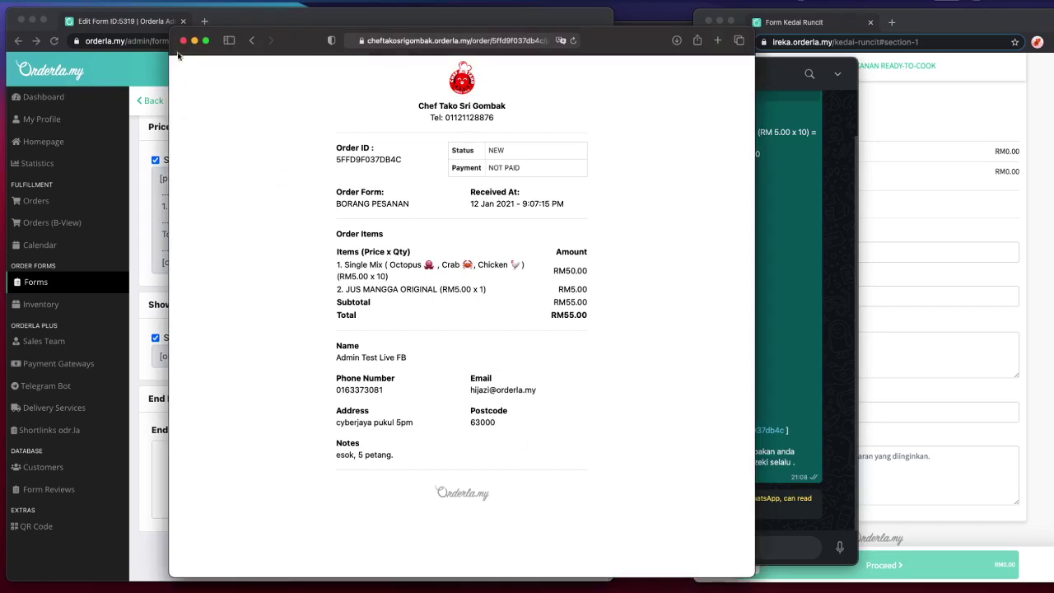
pyautogui.click(251, 40)
# - Check the order's PDF invoice, then open its packing slip
pyautogui.click(451, 534)
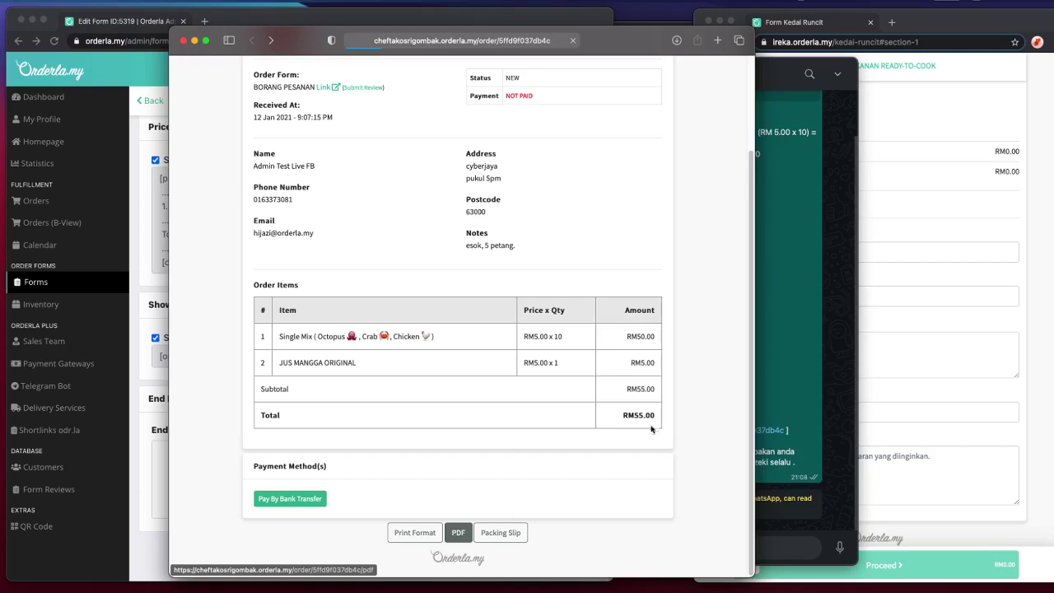
pyautogui.scroll(-5, 409, 321)
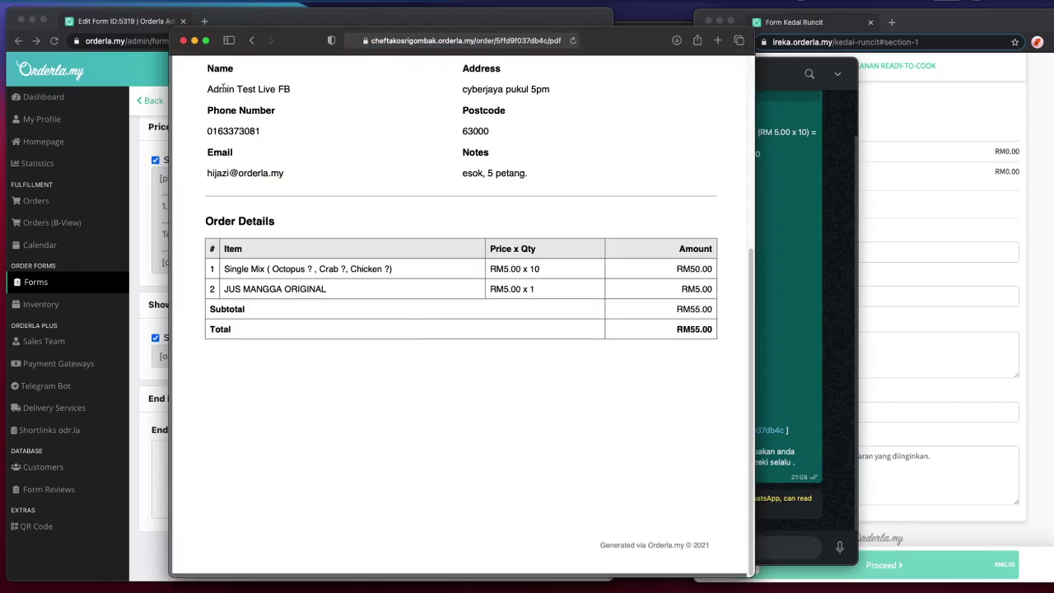
pyautogui.click(251, 41)
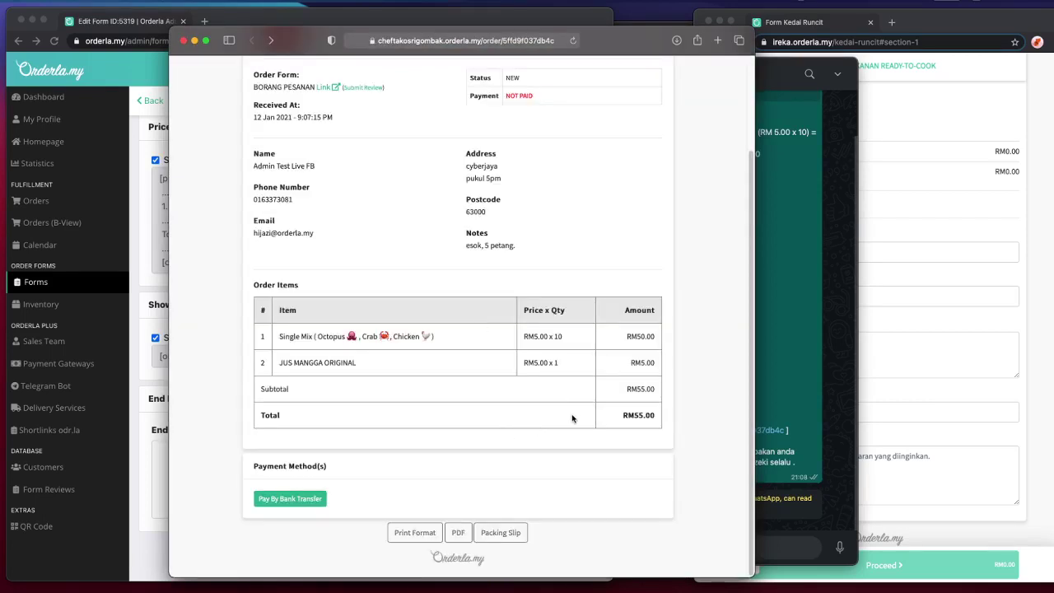
pyautogui.click(514, 533)
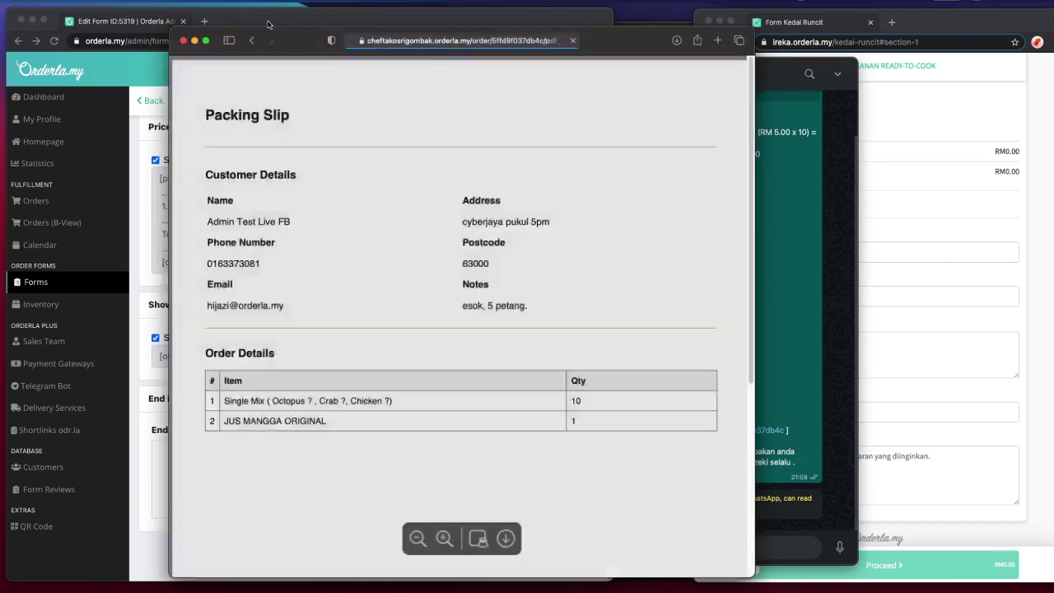
# - Search the web for 'image resizer' and open the Simple Image Resizer site
pyautogui.click(260, 22)
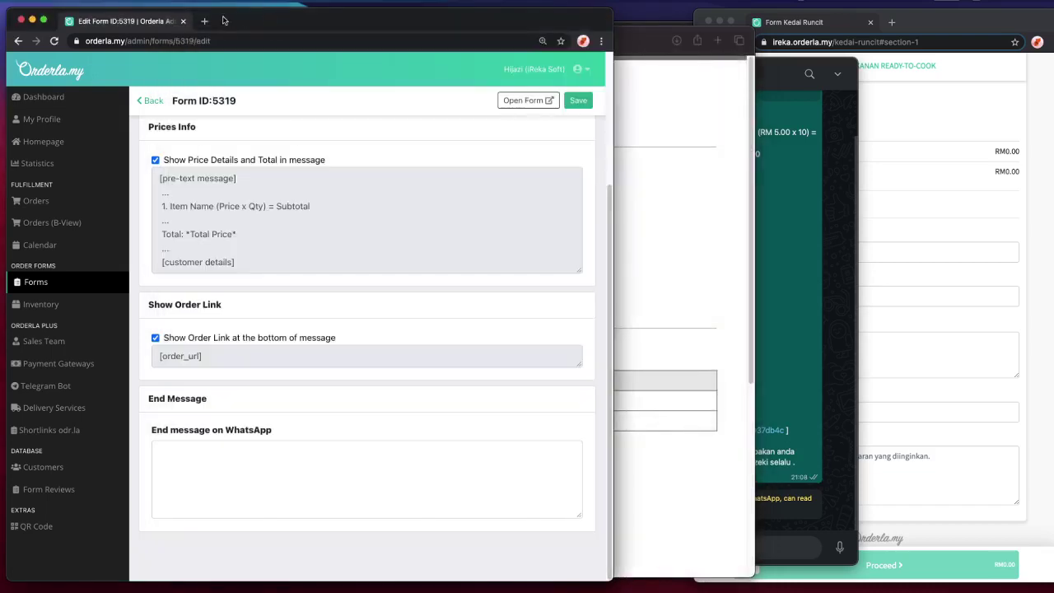
pyautogui.click(205, 22)
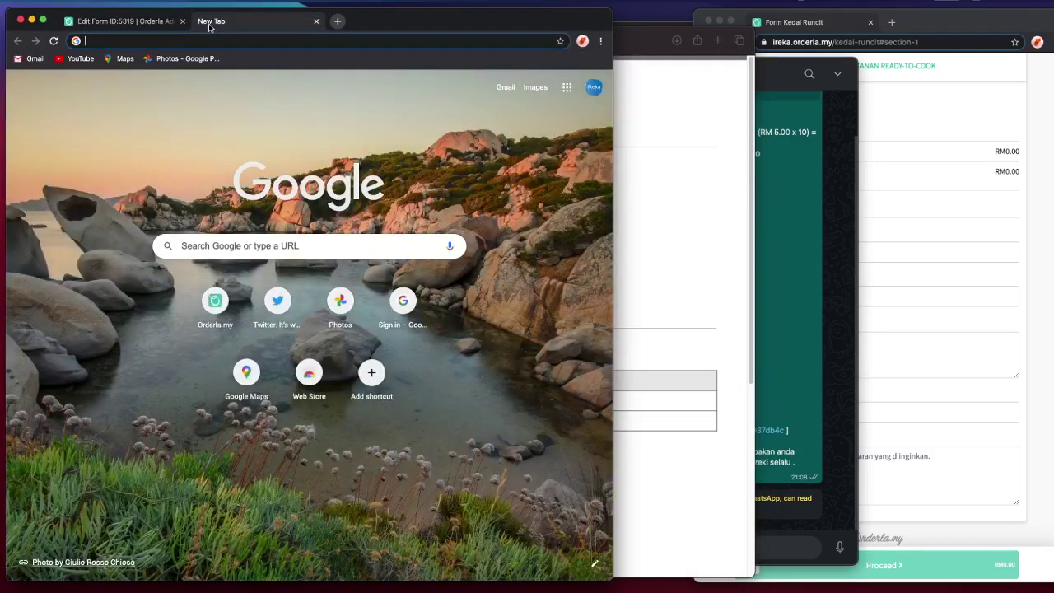
pyautogui.write('image re')
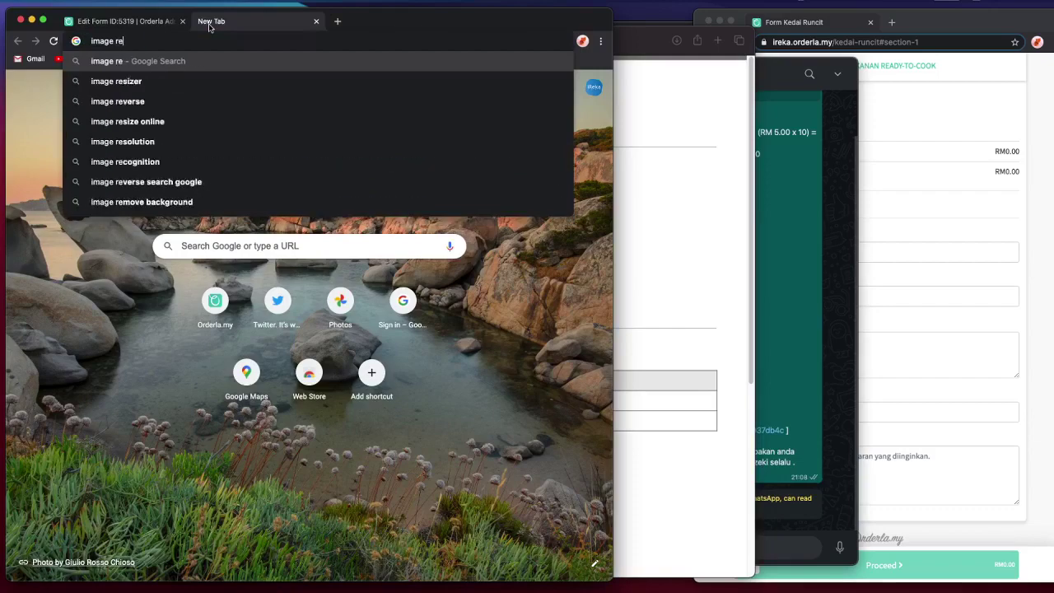
pyautogui.write('sizer')
pyautogui.press('Return')
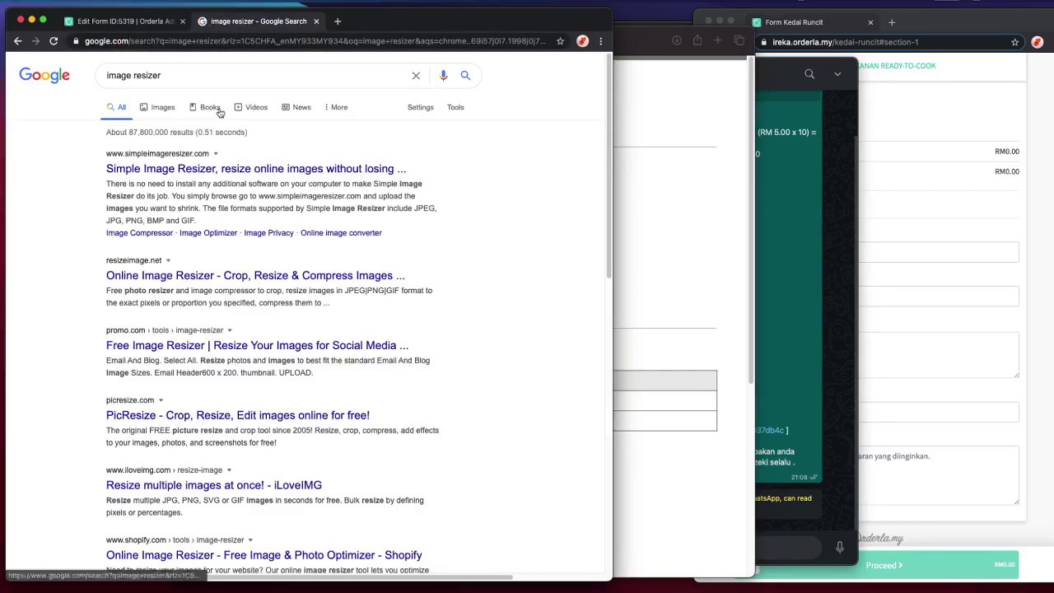
pyautogui.click(238, 168)
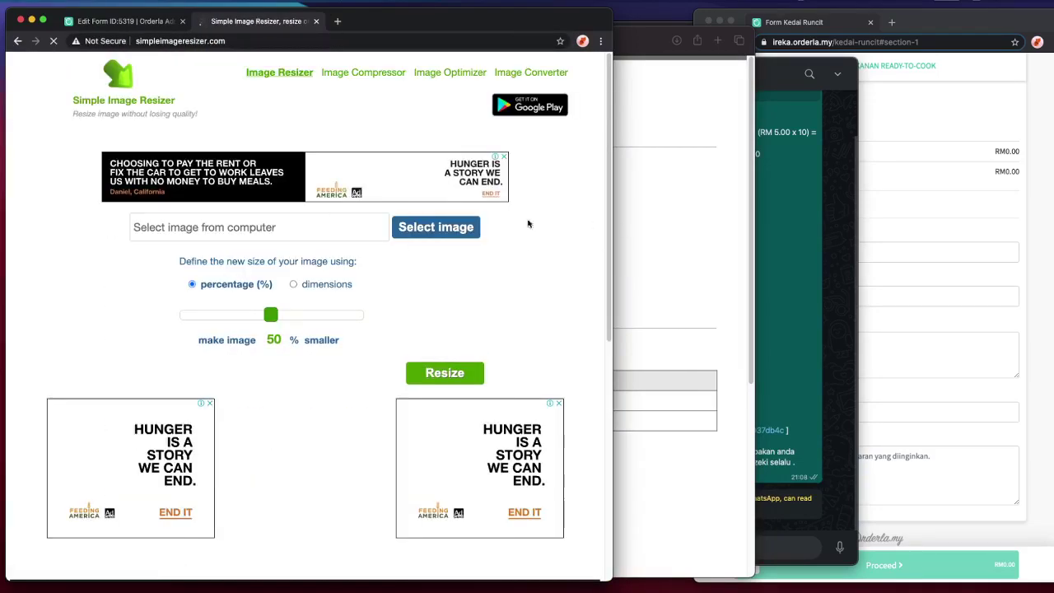
# - Resize Layout.jpg to exact dimensions of 1000 x 1000
pyautogui.click(424, 238)
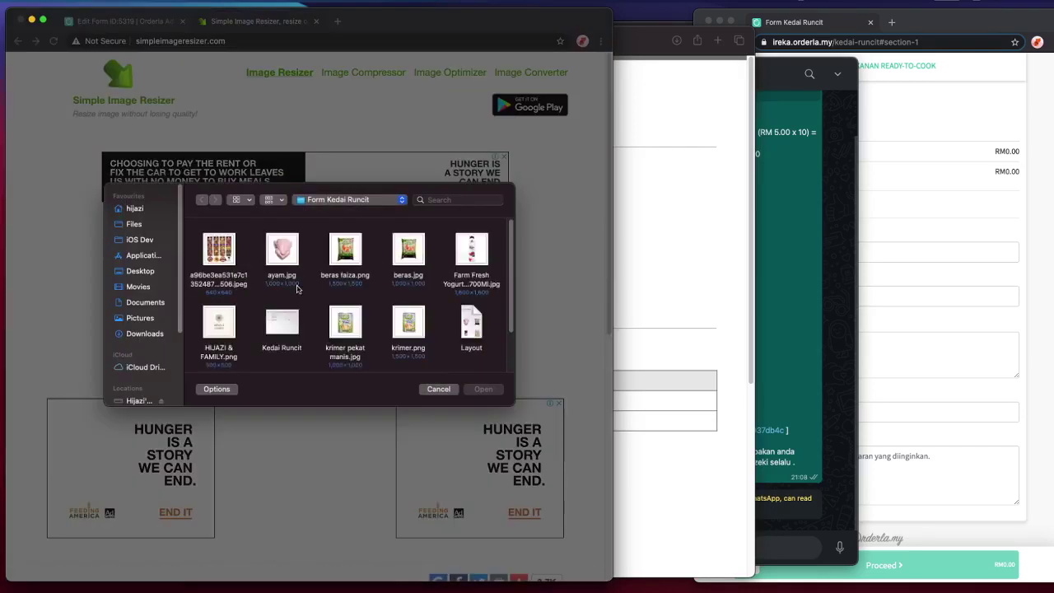
pyautogui.scroll(-2, 298, 288)
pyautogui.scroll(2, 327, 290)
pyautogui.scroll(-3, 247, 312)
pyautogui.doubleClick(216, 329)
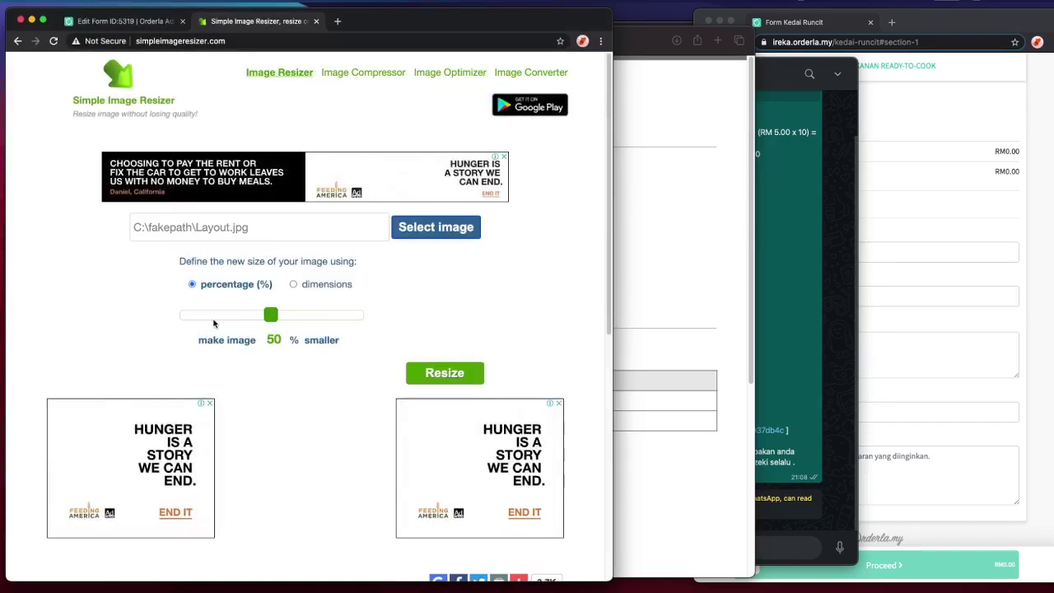
pyautogui.click(294, 287)
pyautogui.click(253, 333)
pyautogui.write('1000')
pyautogui.press('Tab')
pyautogui.write('1000')
pyautogui.click(431, 384)
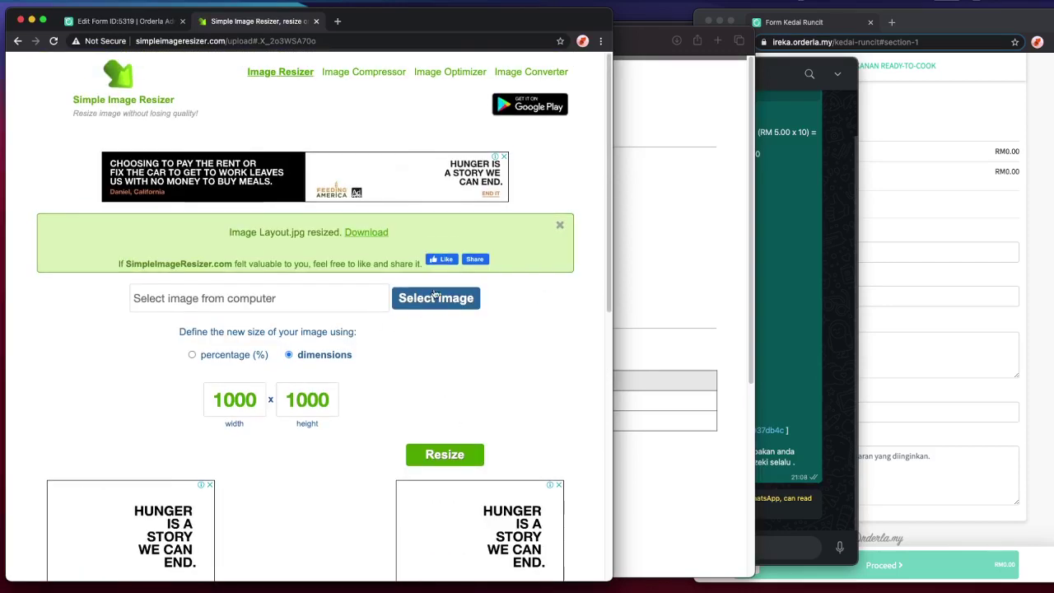
# - Load krimer.png into the resizer and shrink it by 50%
pyautogui.click(461, 464)
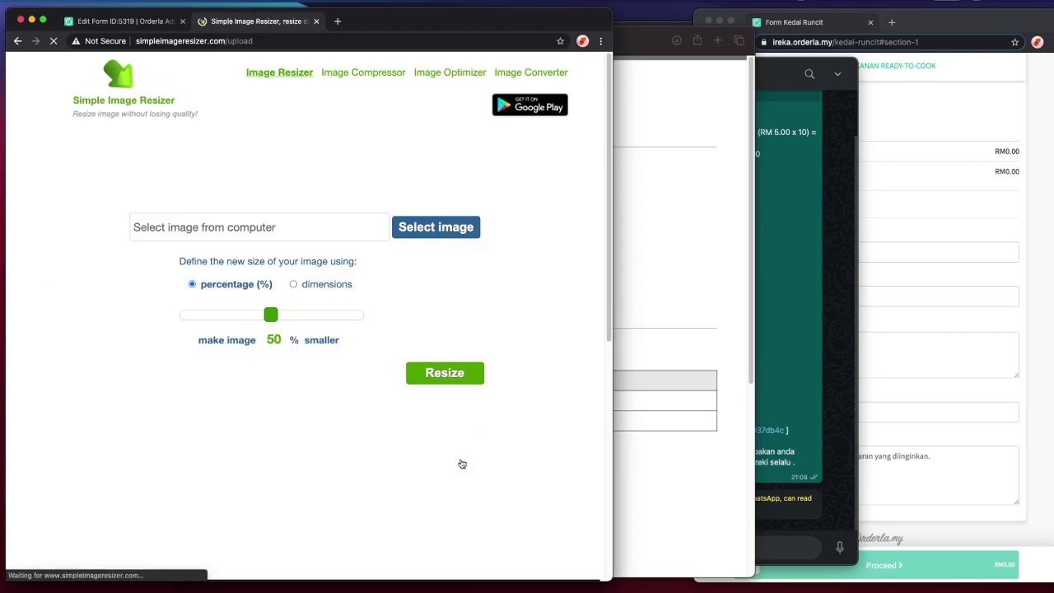
pyautogui.scroll(-10, 463, 406)
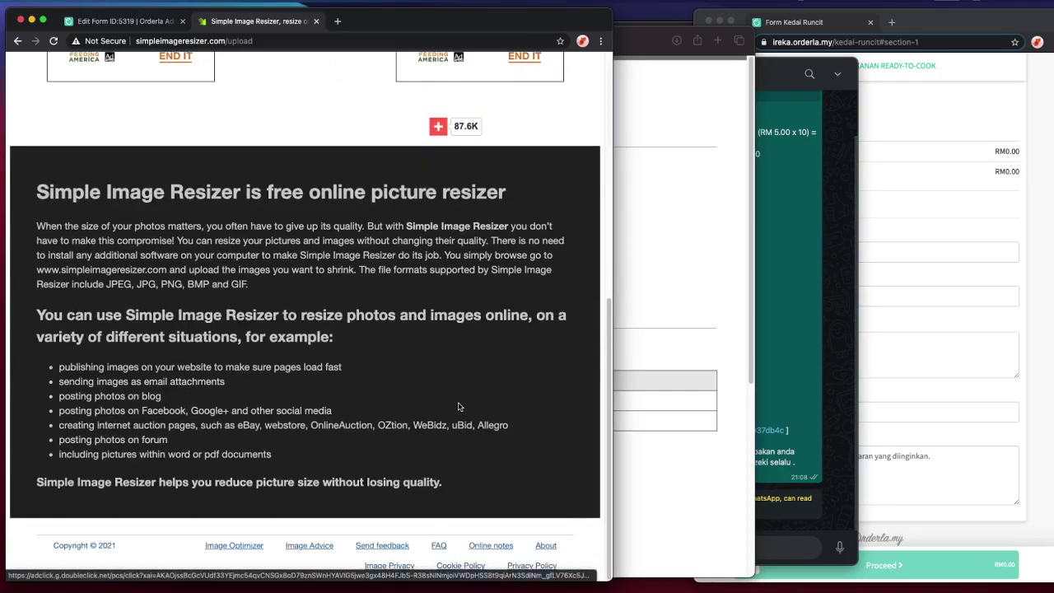
pyautogui.scroll(10, 370, 387)
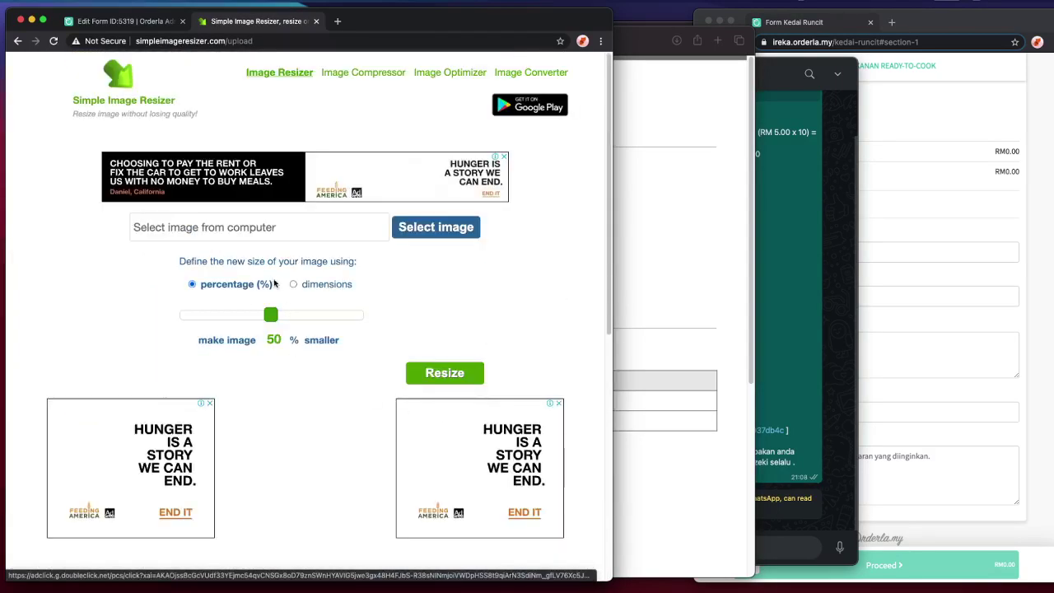
pyautogui.click(293, 284)
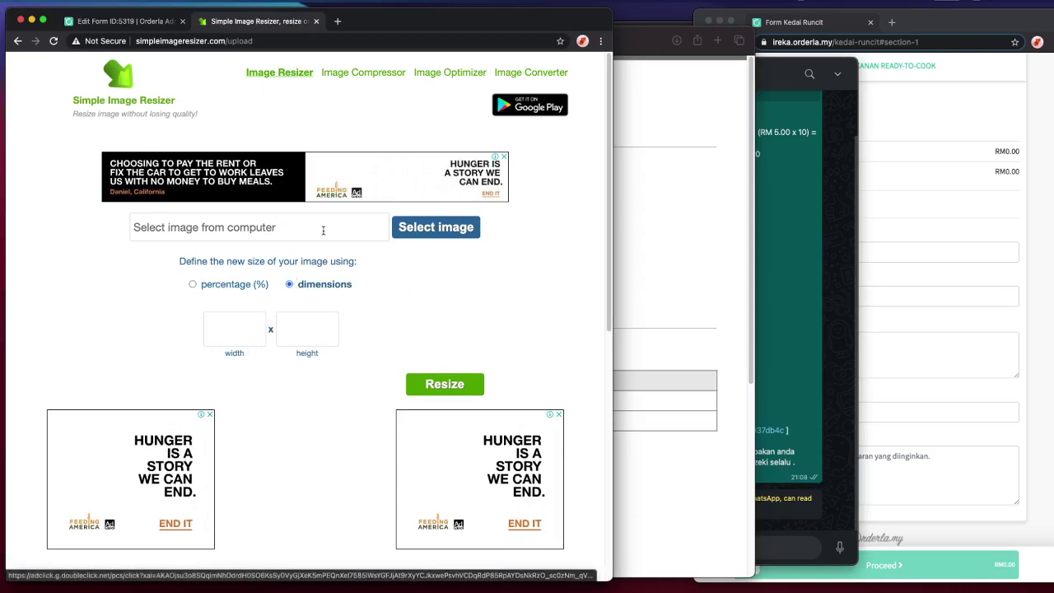
pyautogui.click(436, 228)
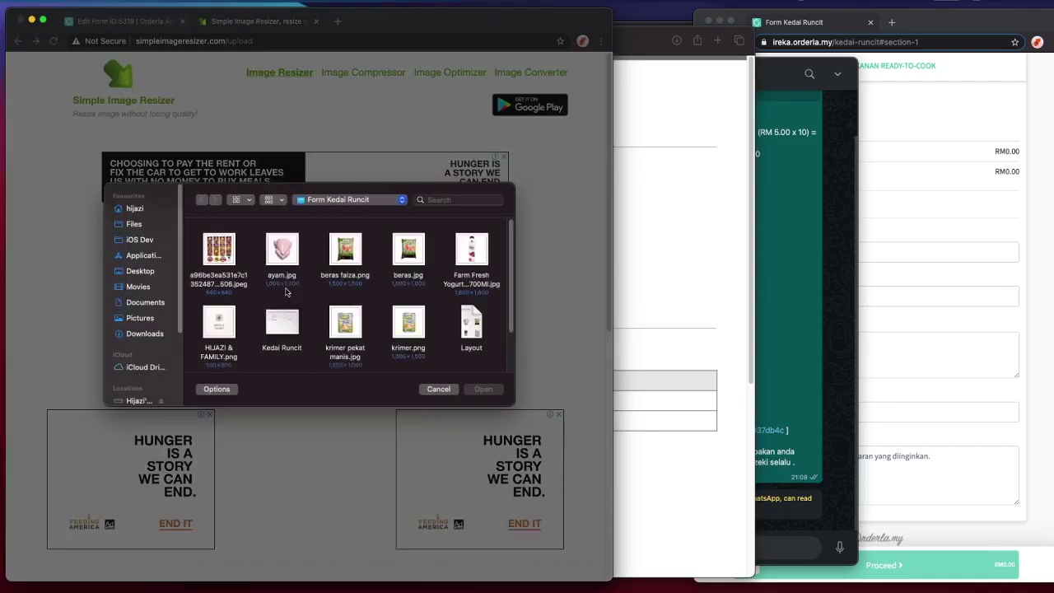
pyautogui.scroll(2, 364, 293)
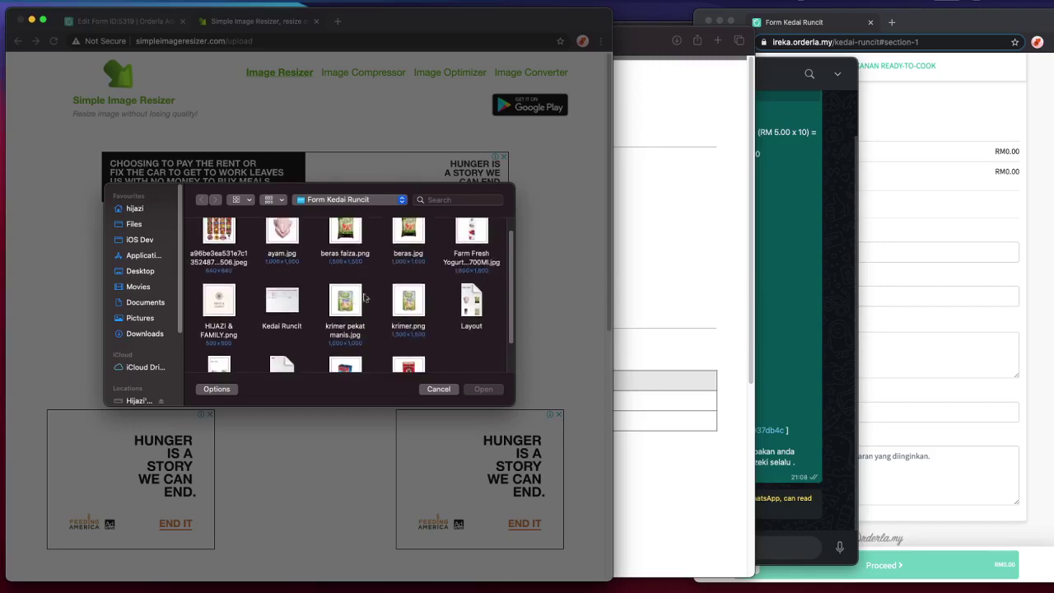
pyautogui.click(413, 311)
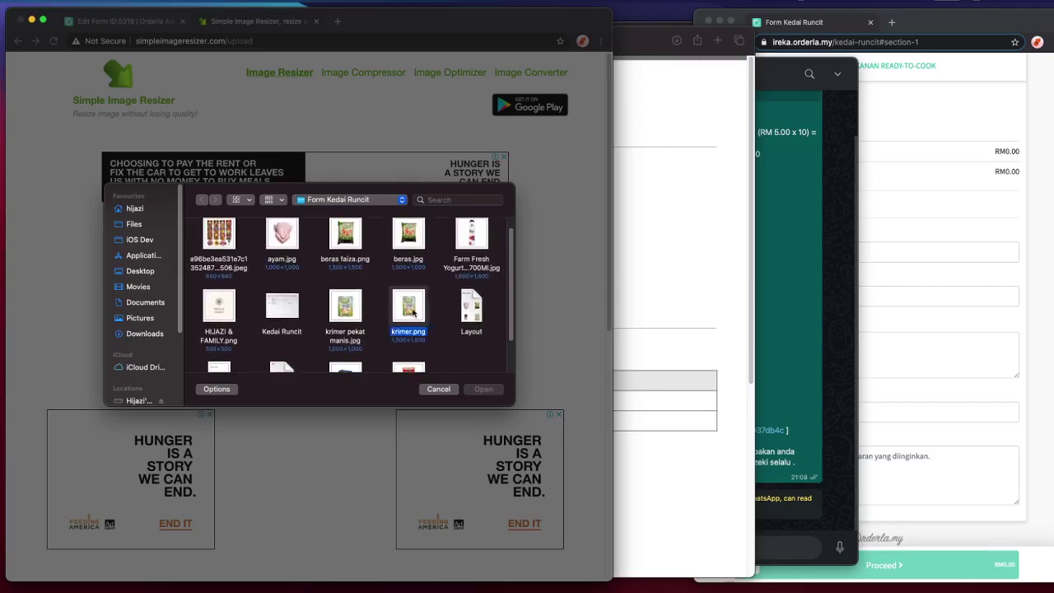
pyautogui.doubleClick(413, 311)
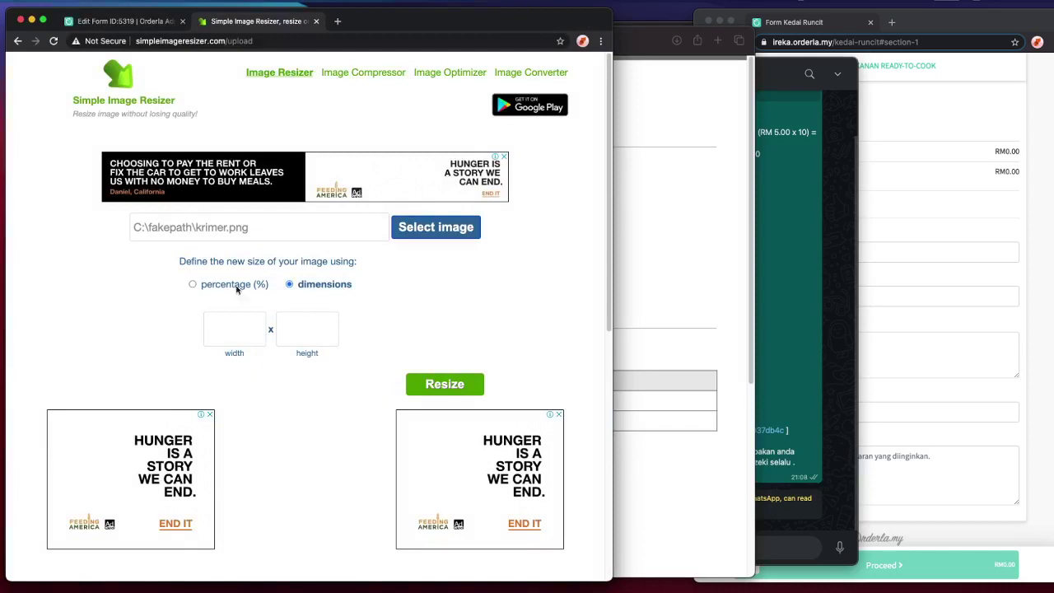
pyautogui.click(234, 283)
pyautogui.click(454, 381)
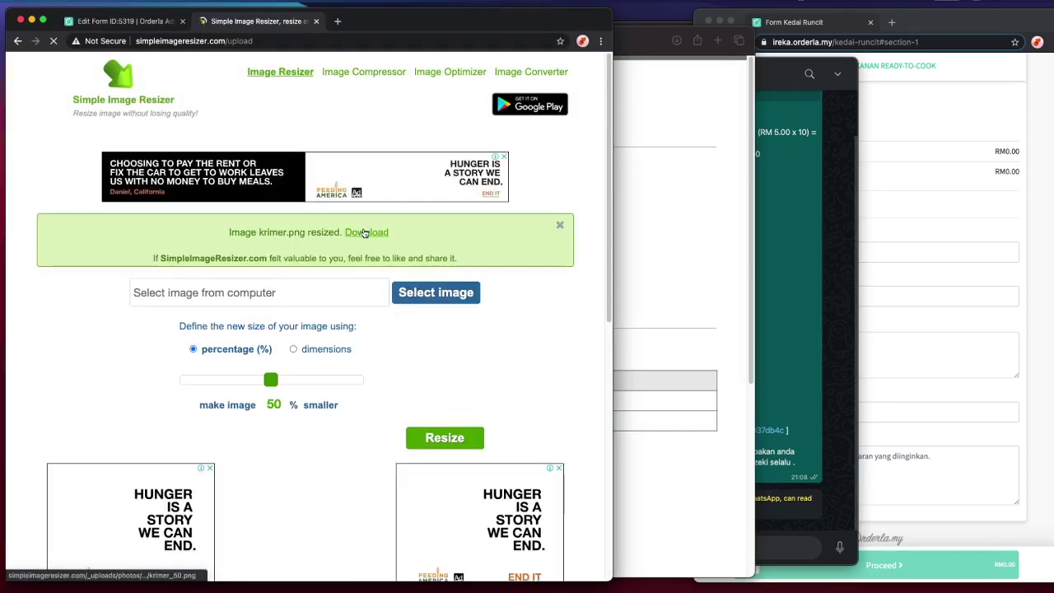
# - Save the resized image as krimer_50.png in the Form Kedai Runcit folder and preview it
pyautogui.click(365, 233)
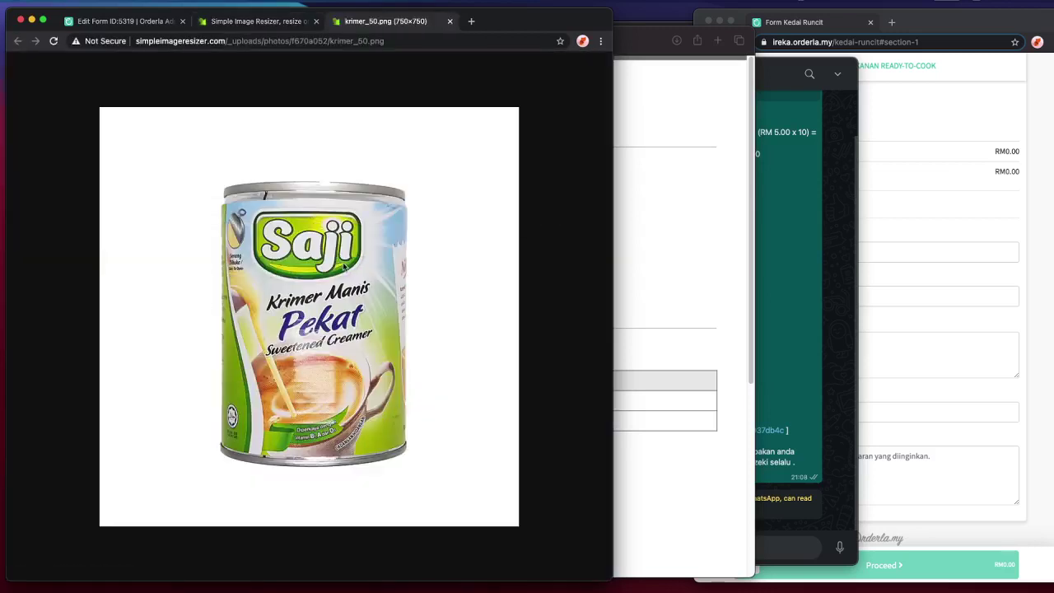
pyautogui.press('super+Tab')
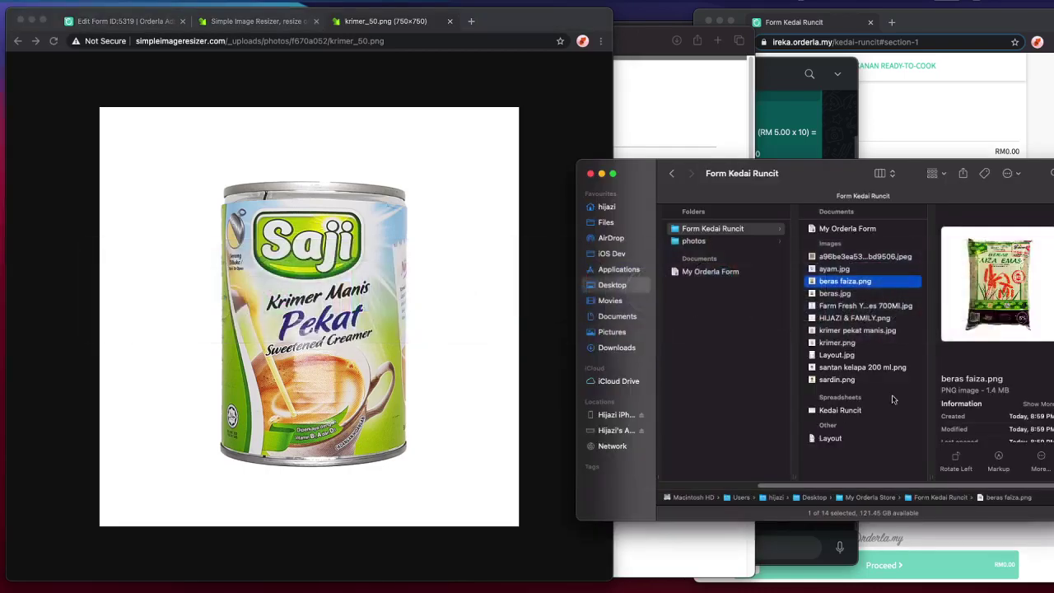
pyautogui.moveTo(352, 328); pyautogui.dragTo(849, 456)
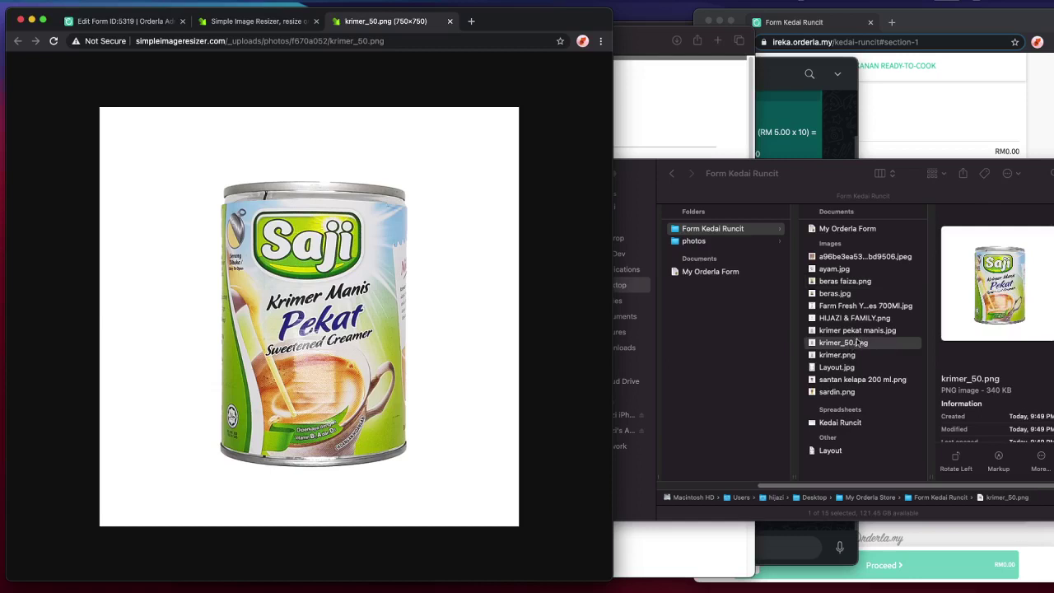
pyautogui.click(866, 355)
pyautogui.click(866, 355)
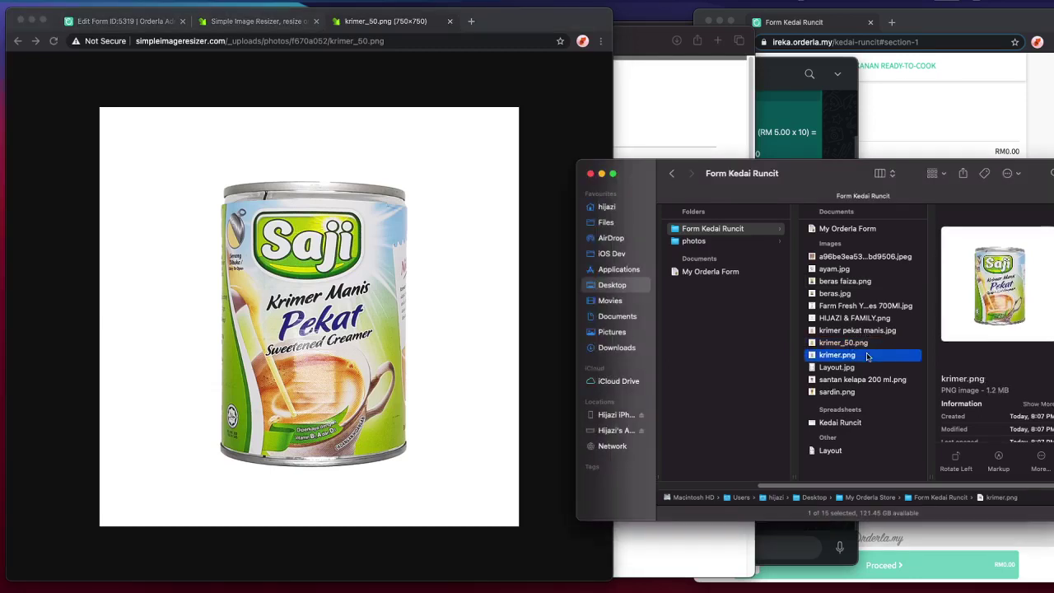
pyautogui.press('Up')
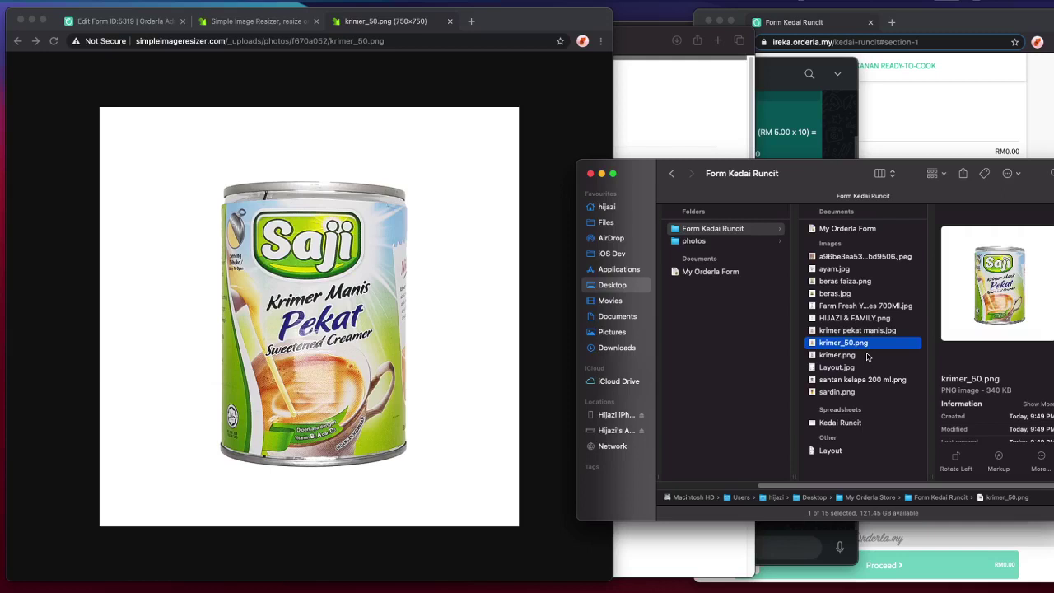
pyautogui.click(249, 24)
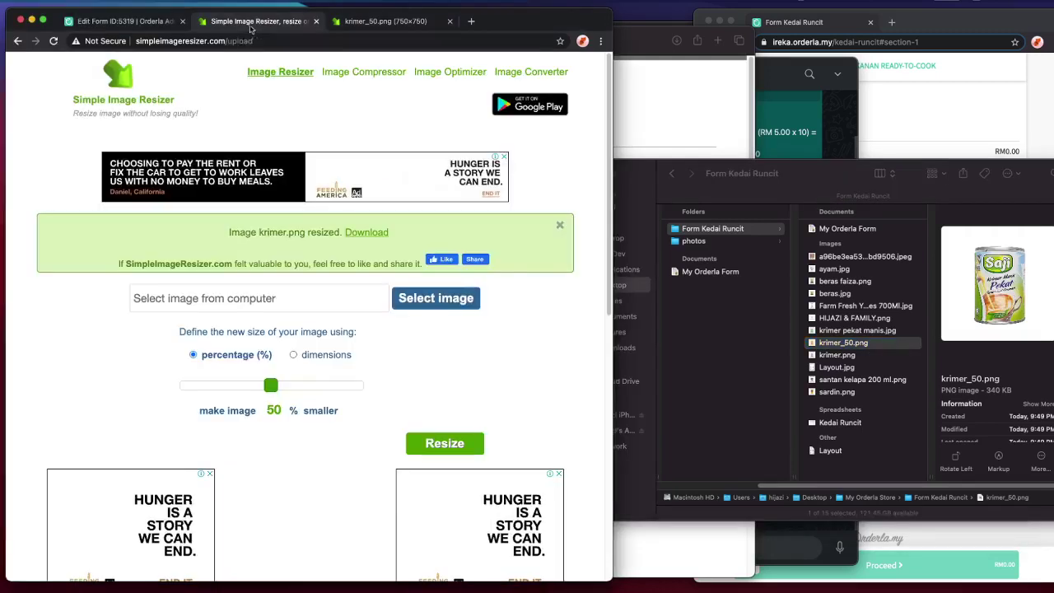
pyautogui.click(258, 37)
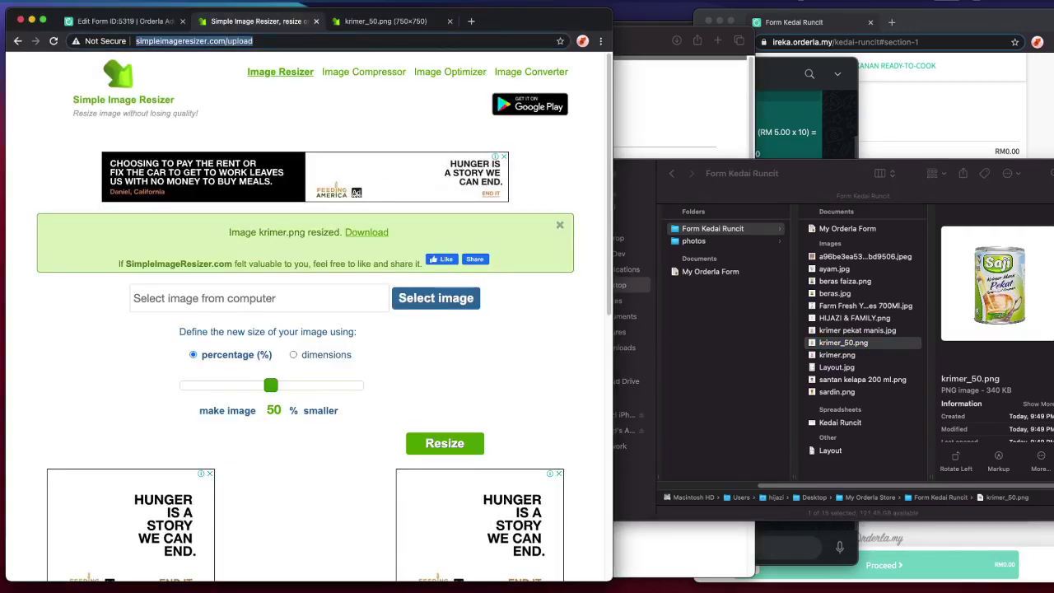
pyautogui.press('super+Tab')
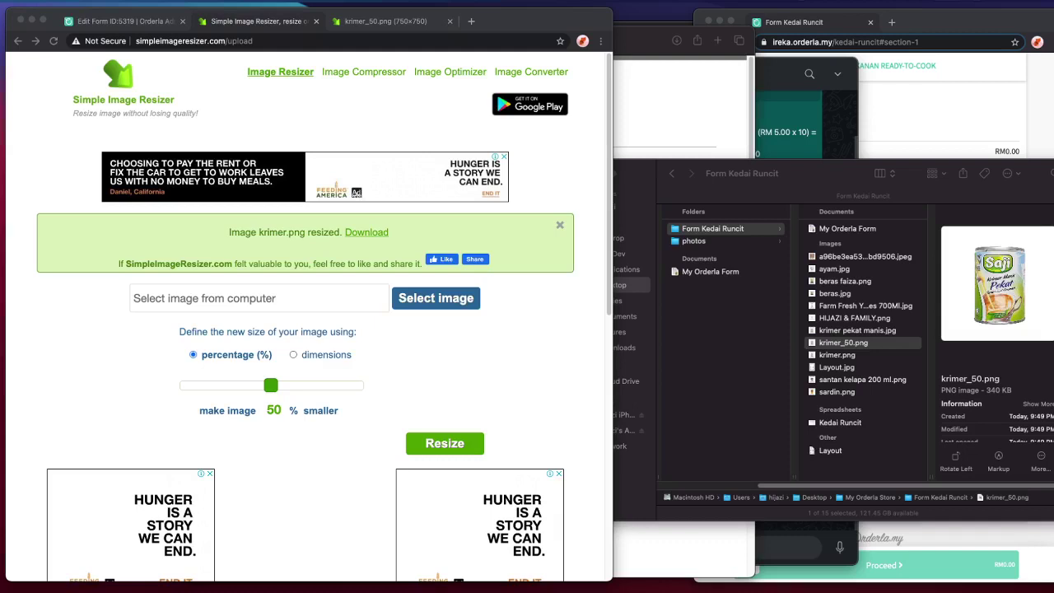
pyautogui.press('super+Tab')
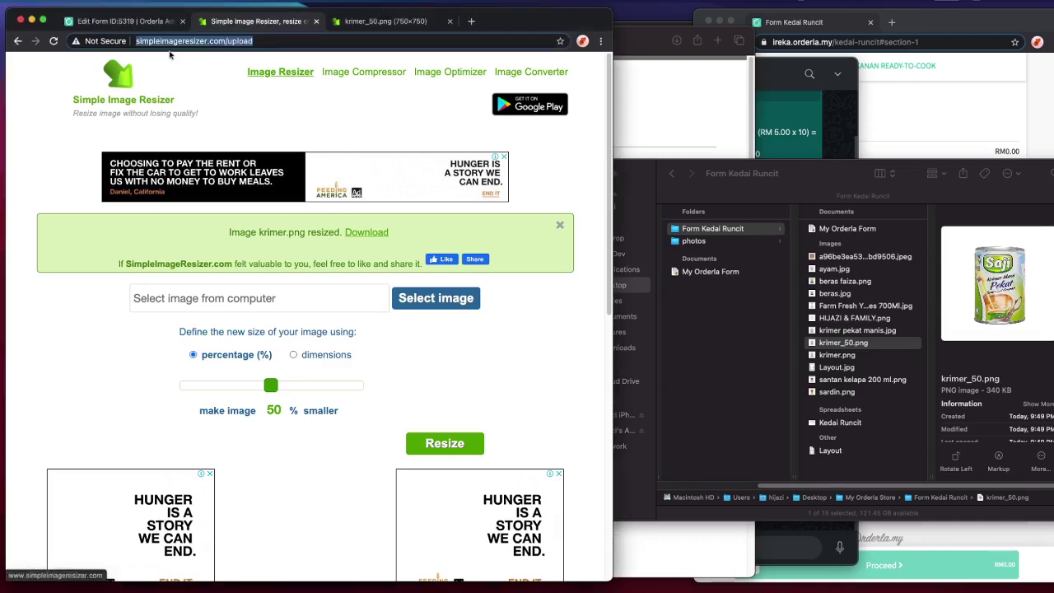
# - Write the end message 'Sila buat pembayaran…' with the CIMB BANK account number and 'Terima', then save
pyautogui.click(131, 21)
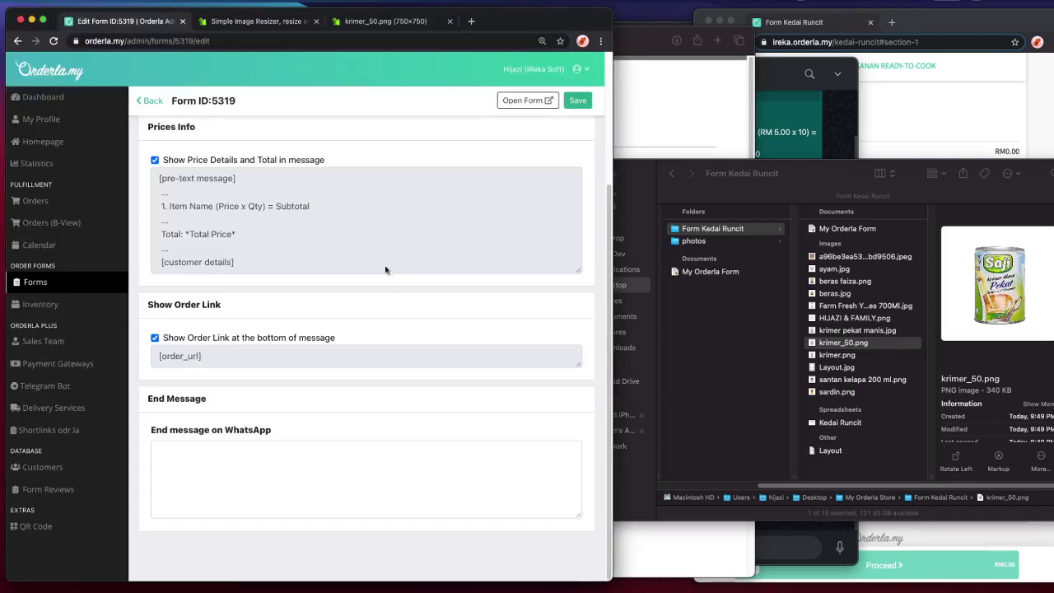
pyautogui.click(457, 463)
pyautogui.scroll(3, 555, 419)
pyautogui.scroll(-3, 555, 419)
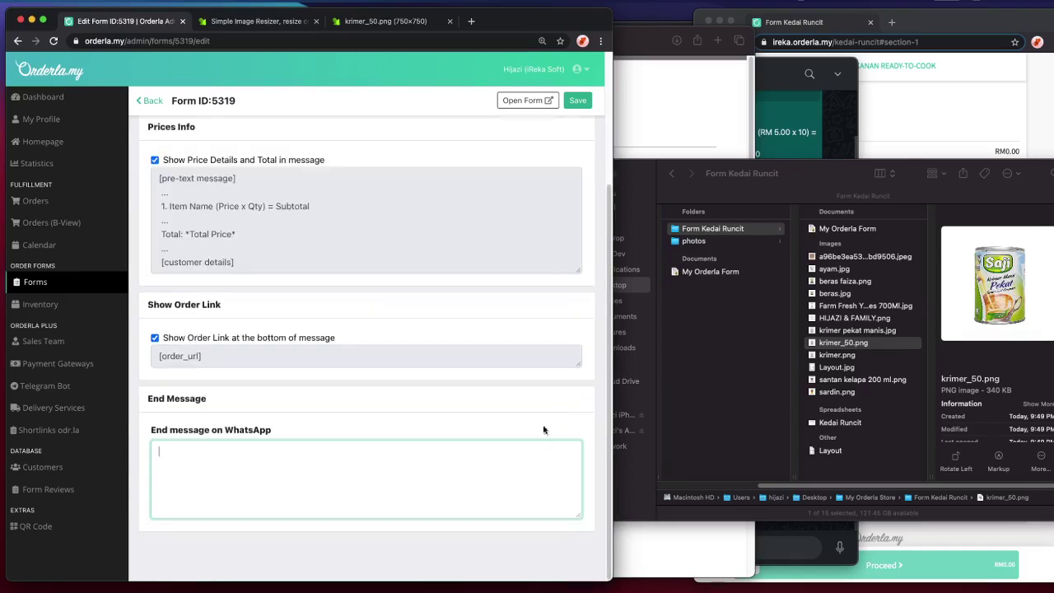
pyautogui.scroll(3, 524, 450)
pyautogui.scroll(-3, 410, 489)
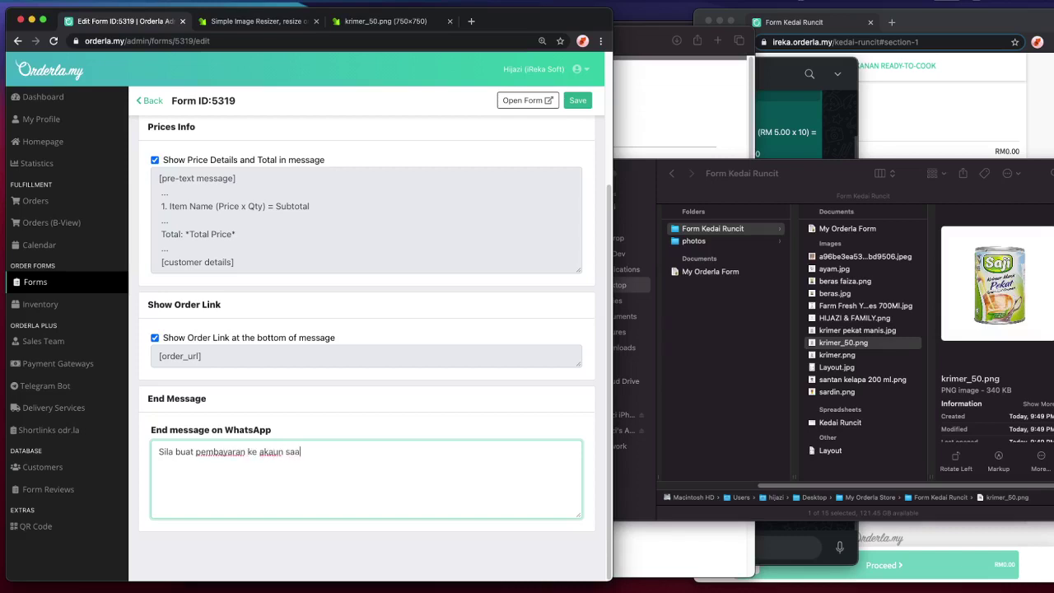
pyautogui.press('BackSpace')
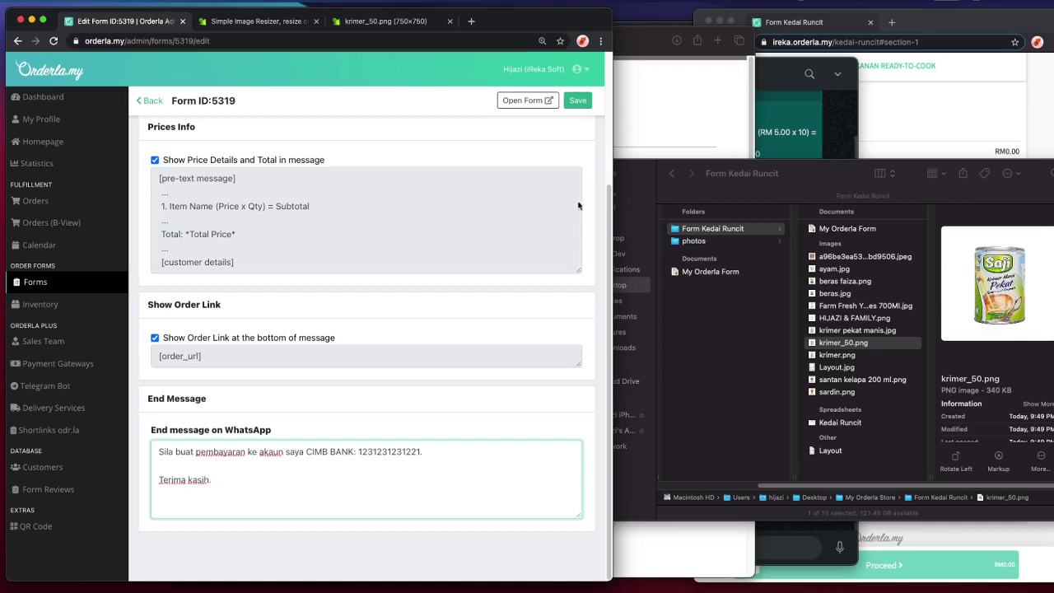
pyautogui.click(579, 102)
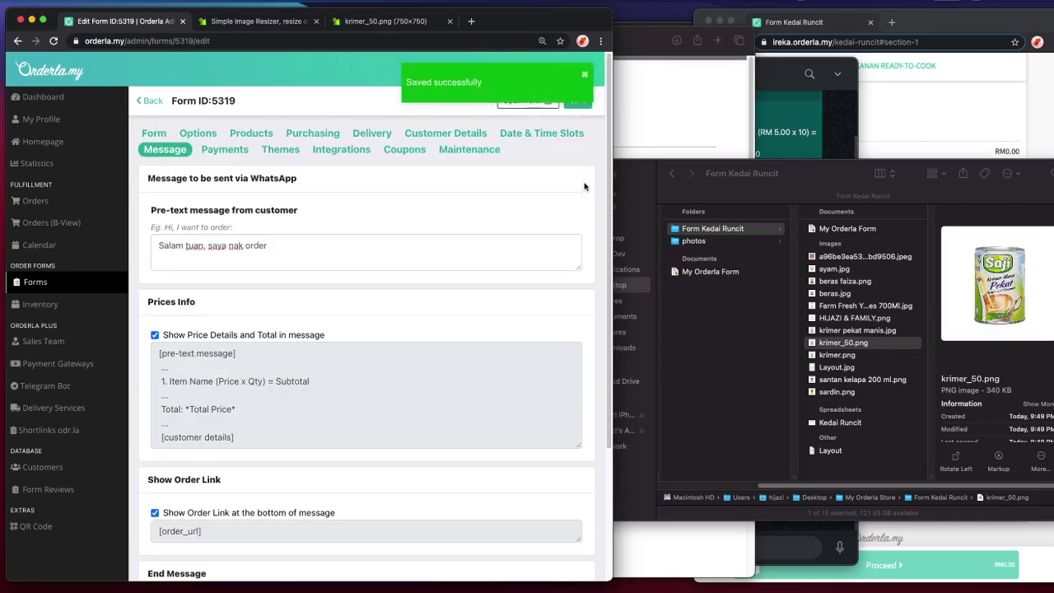
# - Open the Payments settings and look through the payment gateways and Pay Now section
pyautogui.click(225, 149)
pyautogui.scroll(-3, 264, 241)
pyautogui.scroll(3, 263, 241)
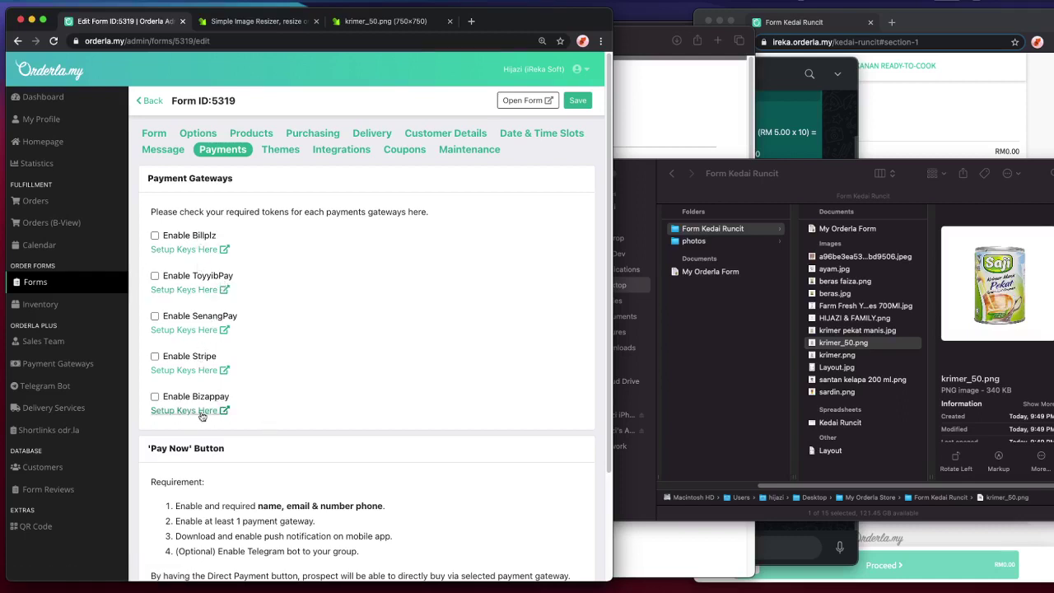
pyautogui.scroll(-3, 340, 388)
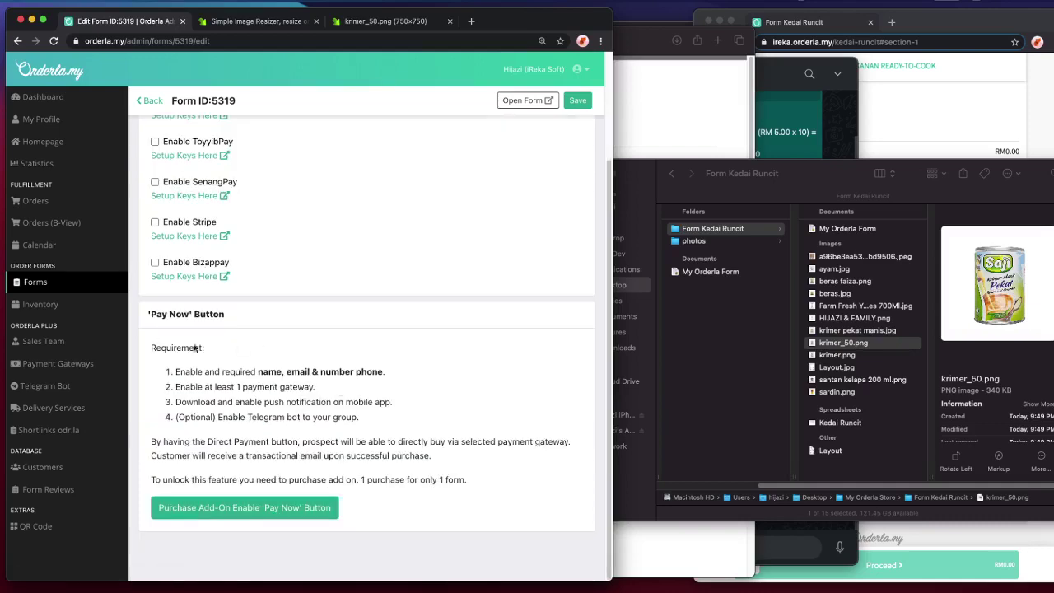
pyautogui.scroll(2, 314, 428)
pyautogui.scroll(-2, 317, 423)
pyautogui.scroll(2, 356, 498)
pyautogui.scroll(-2, 354, 492)
pyautogui.scroll(3, 296, 384)
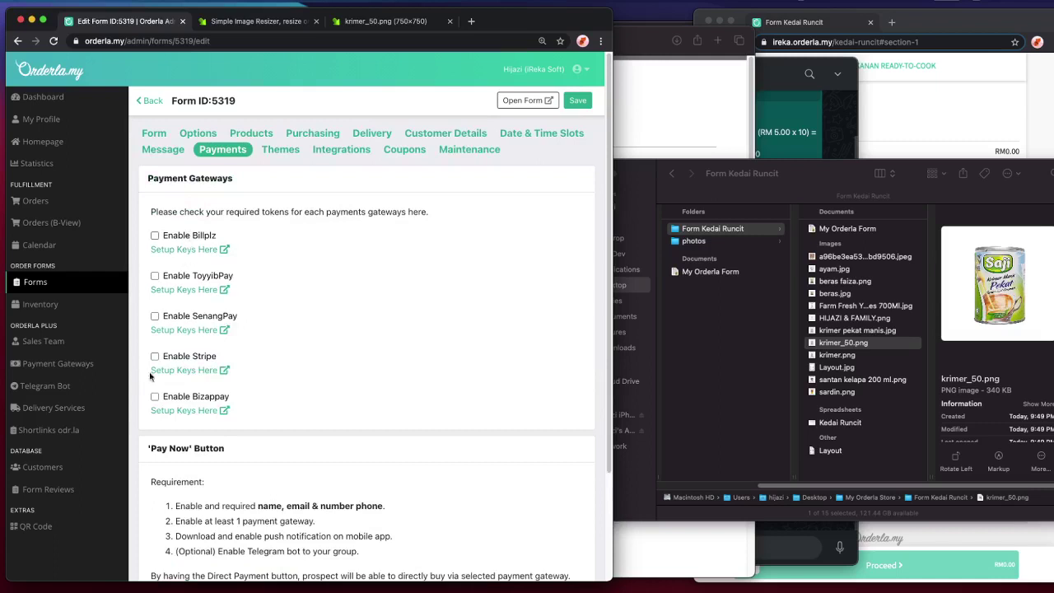
pyautogui.scroll(-3, 193, 364)
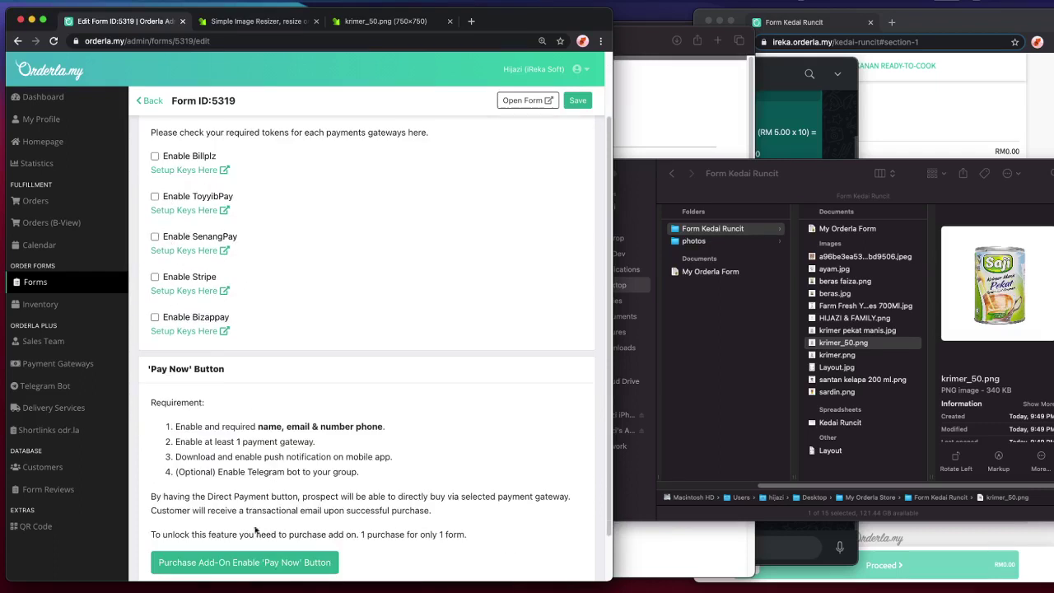
pyautogui.scroll(2, 217, 305)
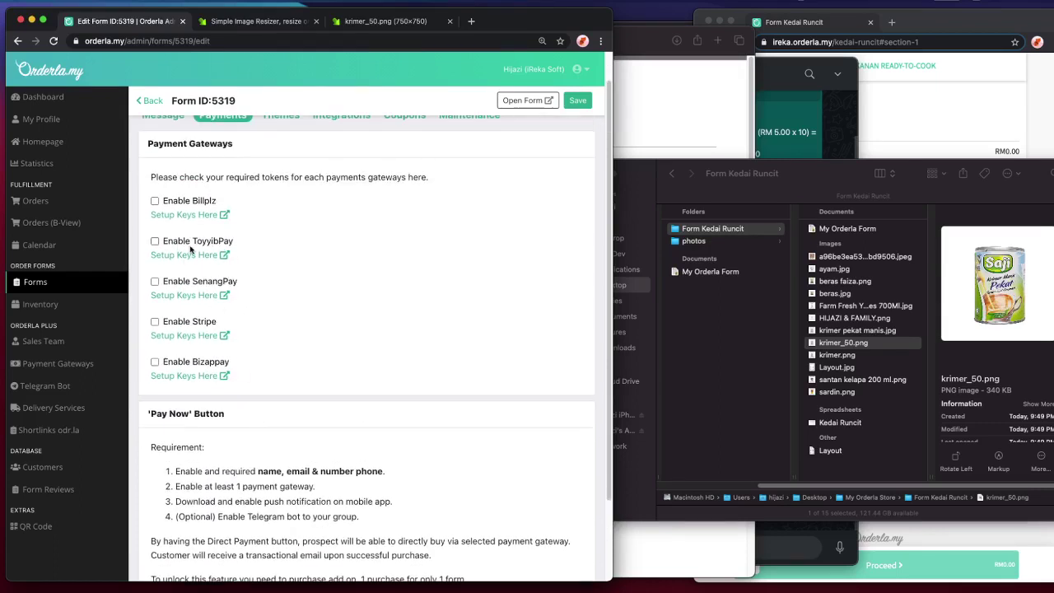
pyautogui.scroll(-3, 341, 330)
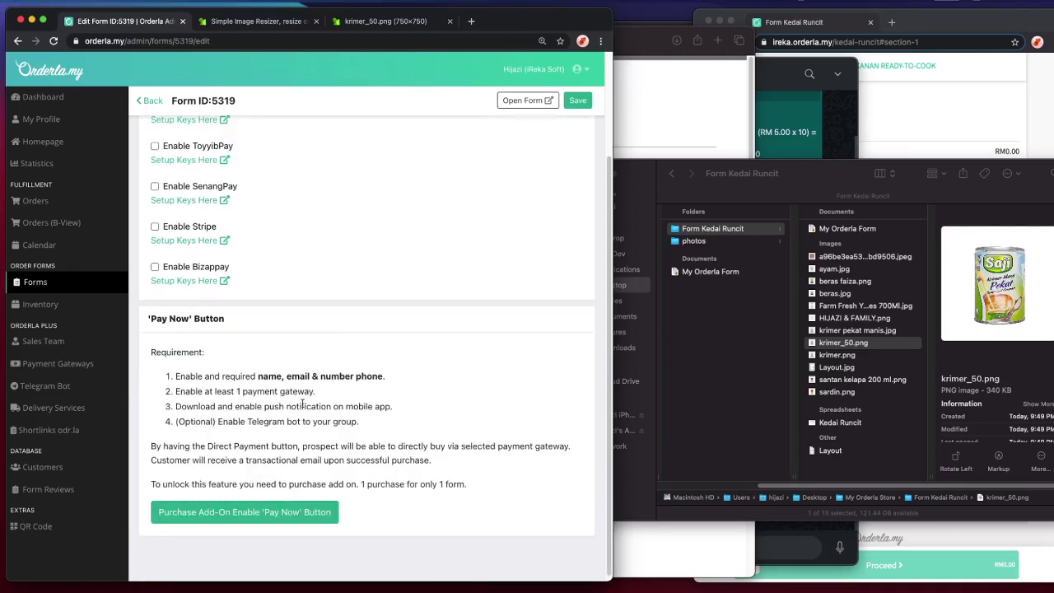
pyautogui.scroll(2, 304, 415)
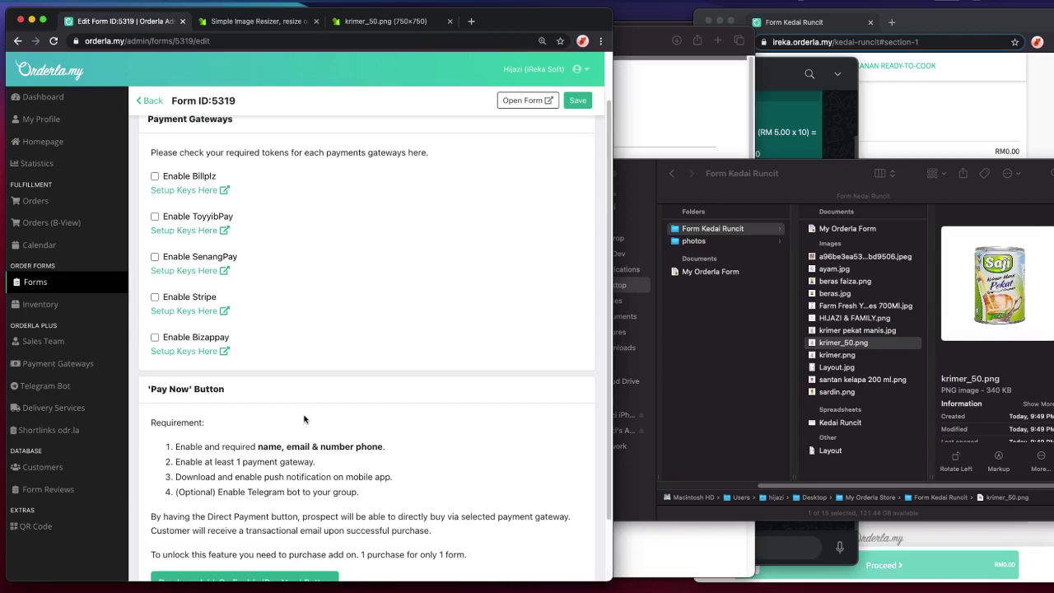
pyautogui.scroll(-2, 304, 419)
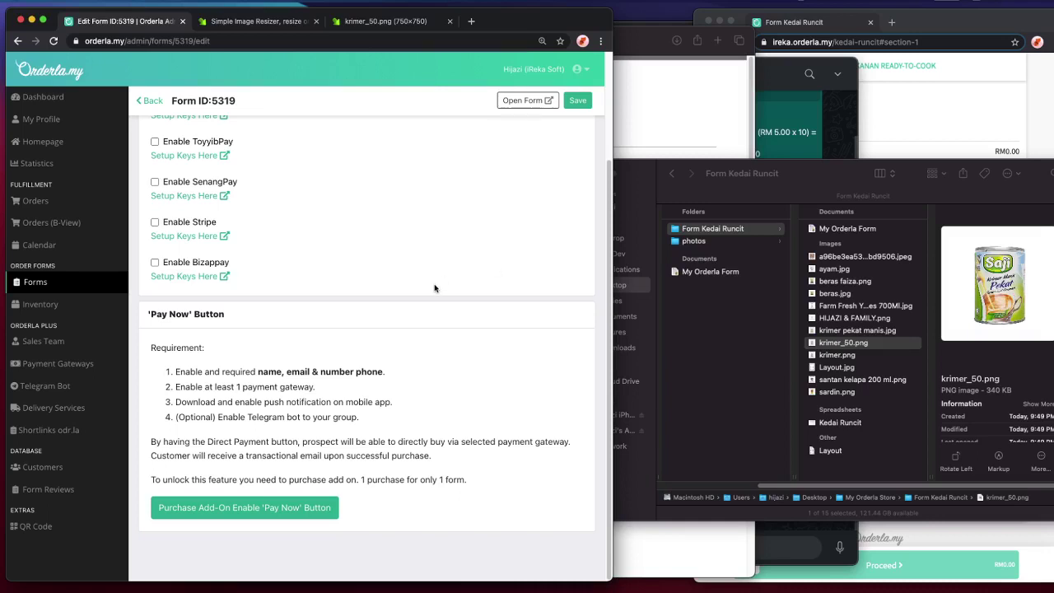
pyautogui.scroll(3, 401, 315)
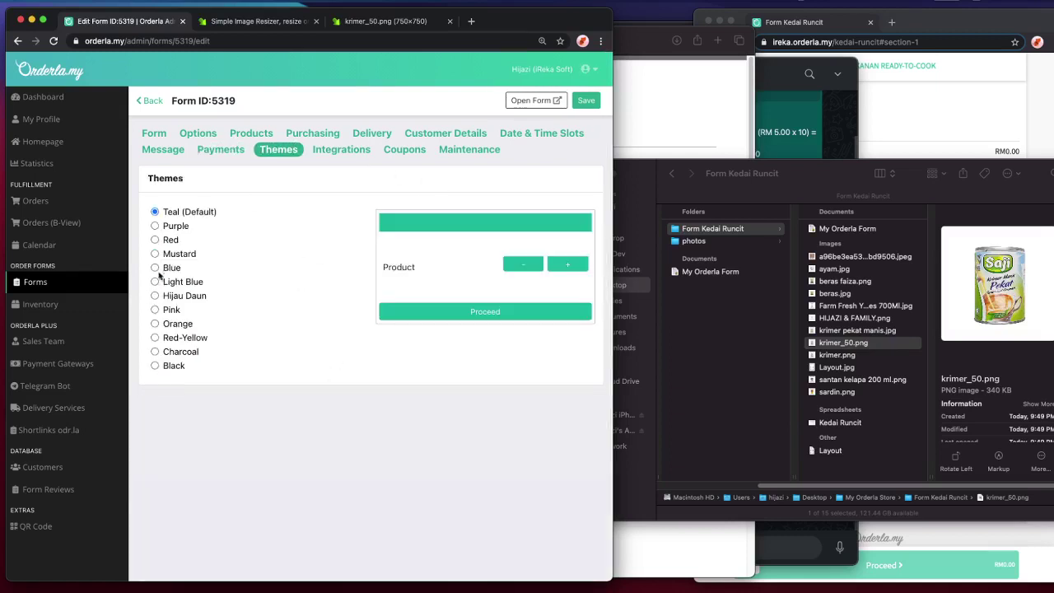
# - Try each colour theme from Purple through Red-Yellow, then save the form theme
pyautogui.click(174, 229)
pyautogui.click(173, 240)
pyautogui.click(174, 253)
pyautogui.click(176, 266)
pyautogui.click(175, 282)
pyautogui.click(171, 297)
pyautogui.click(177, 326)
pyautogui.click(179, 353)
pyautogui.click(182, 338)
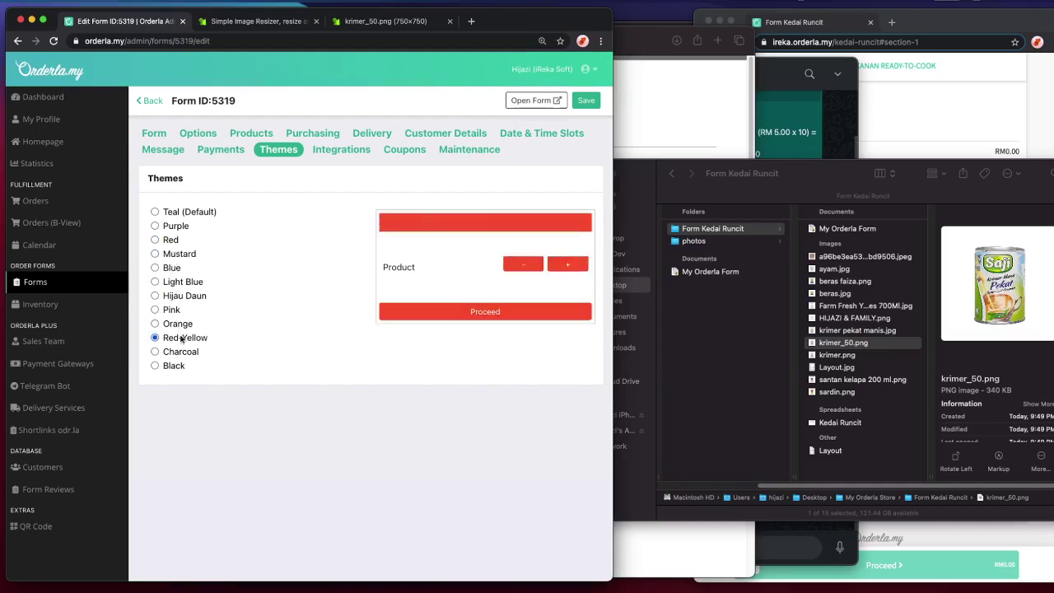
pyautogui.click(585, 100)
# - Reload the live order form to see the saved theme
pyautogui.click(897, 122)
pyautogui.scroll(15, 902, 125)
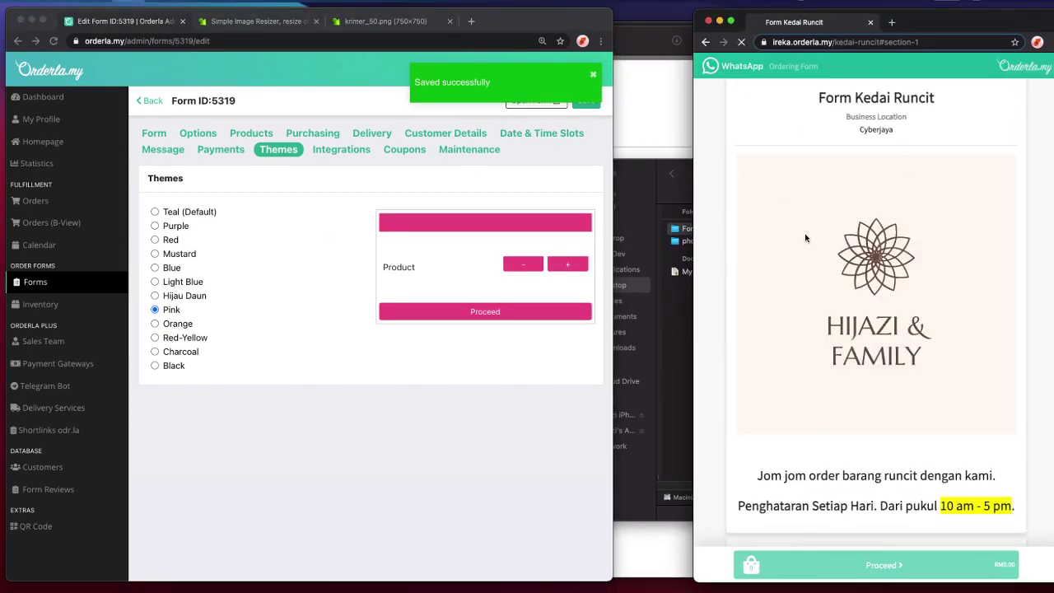
pyautogui.press('super+r')
pyautogui.scroll(-6, 857, 218)
# - Switch the theme to Blue and reload the order form to confirm blue buttons
pyautogui.click(171, 269)
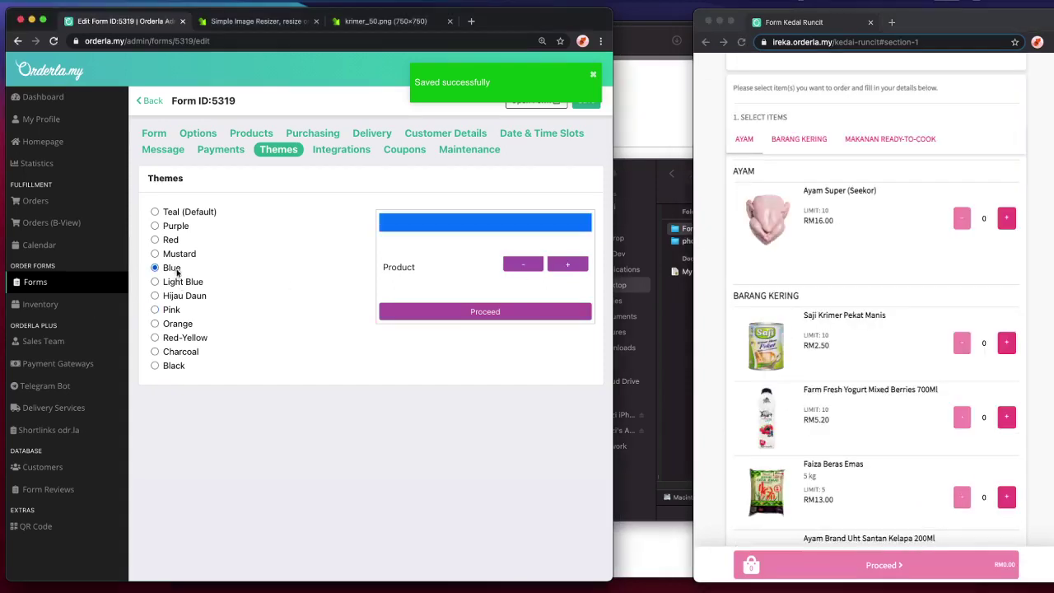
pyautogui.press('super+r')
pyautogui.scroll(-5, 741, 173)
pyautogui.press('super+r')
pyautogui.scroll(-10, 747, 195)
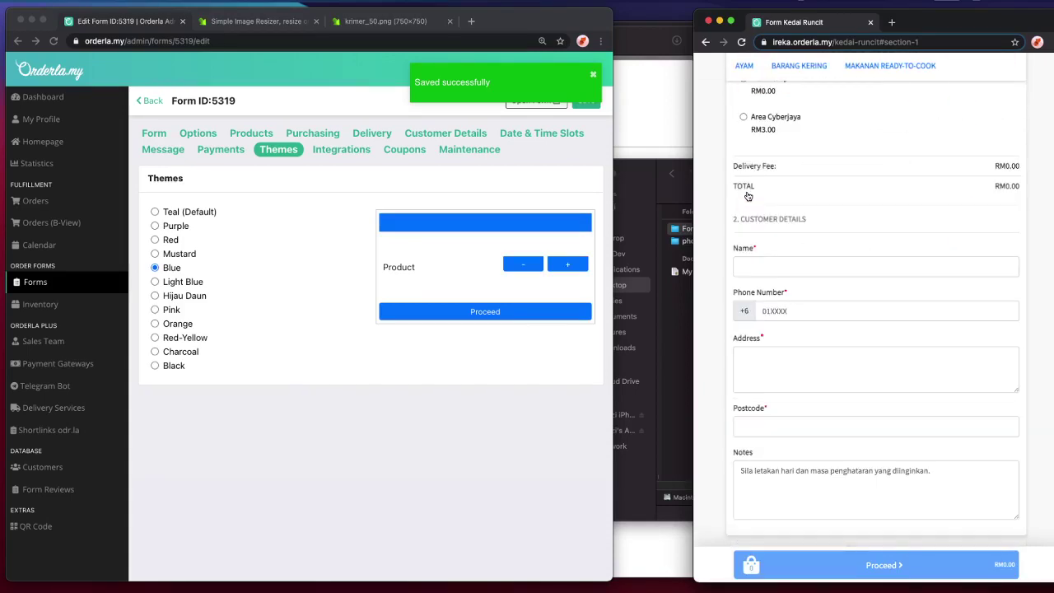
pyautogui.scroll(-1, 789, 383)
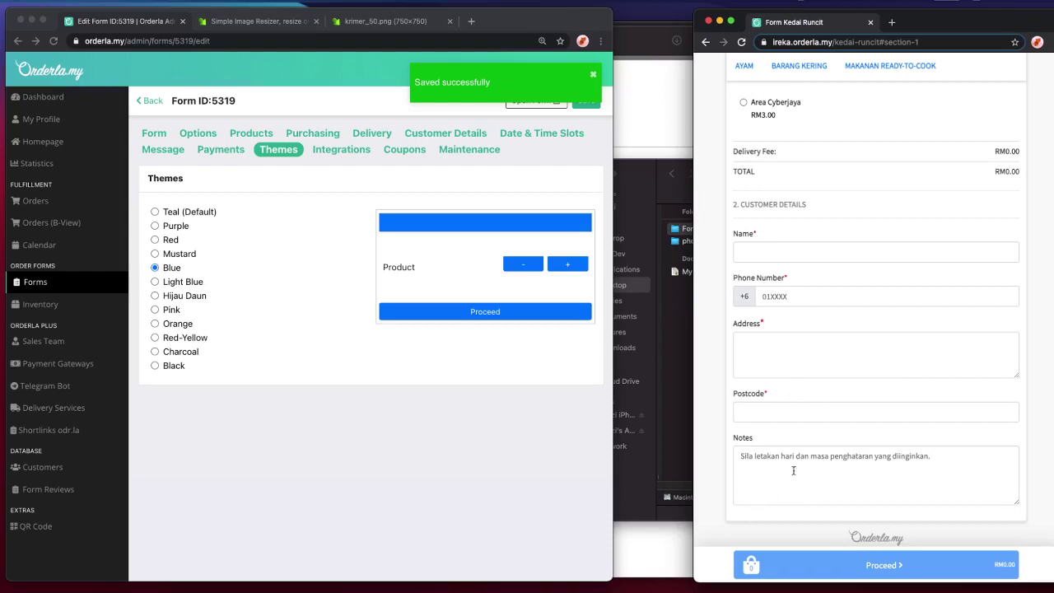
pyautogui.click(384, 426)
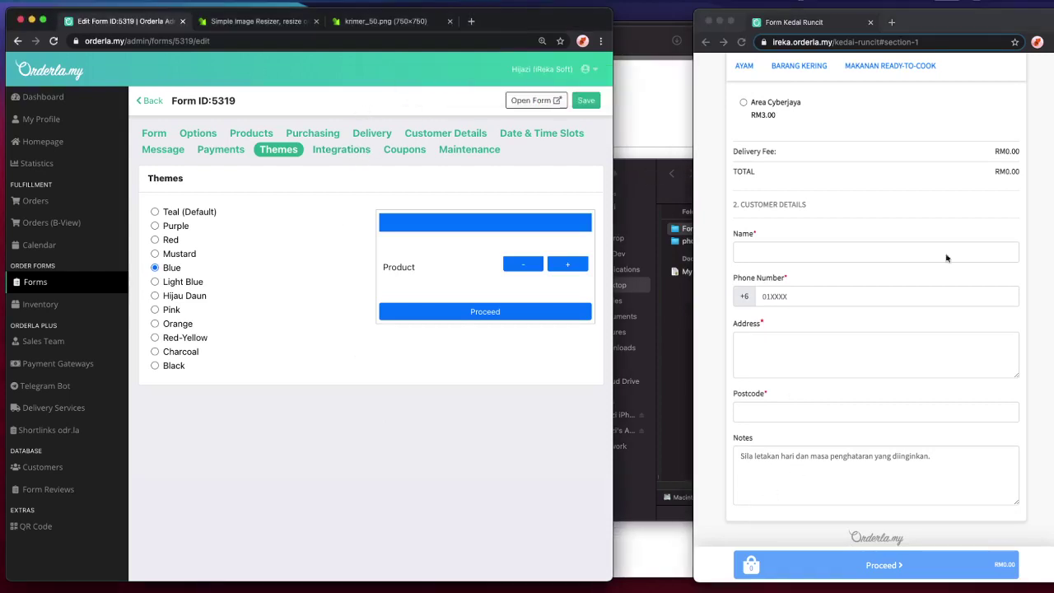
# - Look through the Integrations and Coupons settings, then go to the Maintenance settings
pyautogui.click(330, 149)
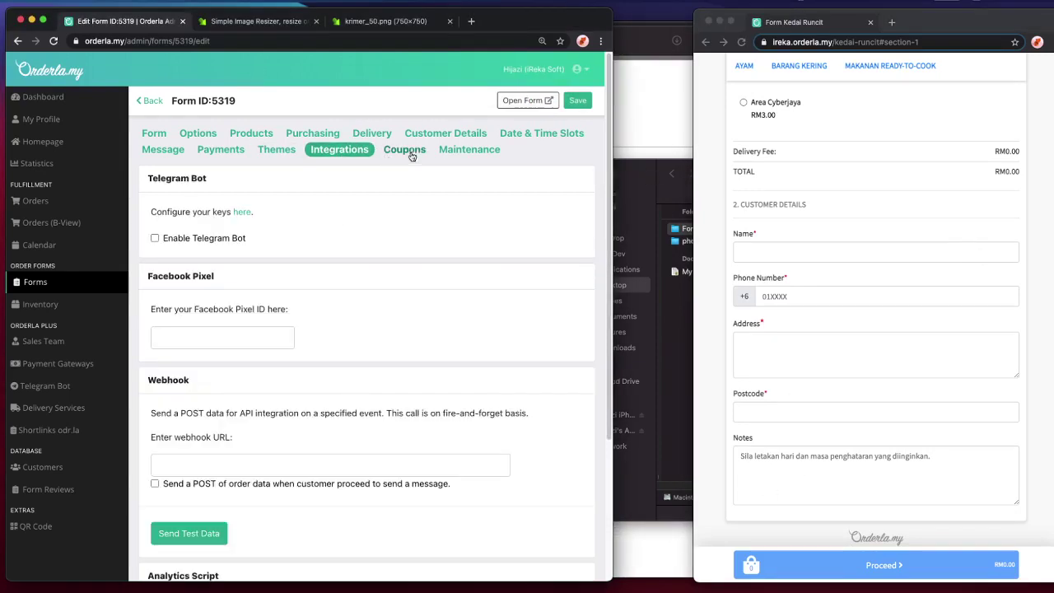
pyautogui.scroll(-3, 288, 148)
pyautogui.scroll(3, 298, 186)
pyautogui.click(405, 151)
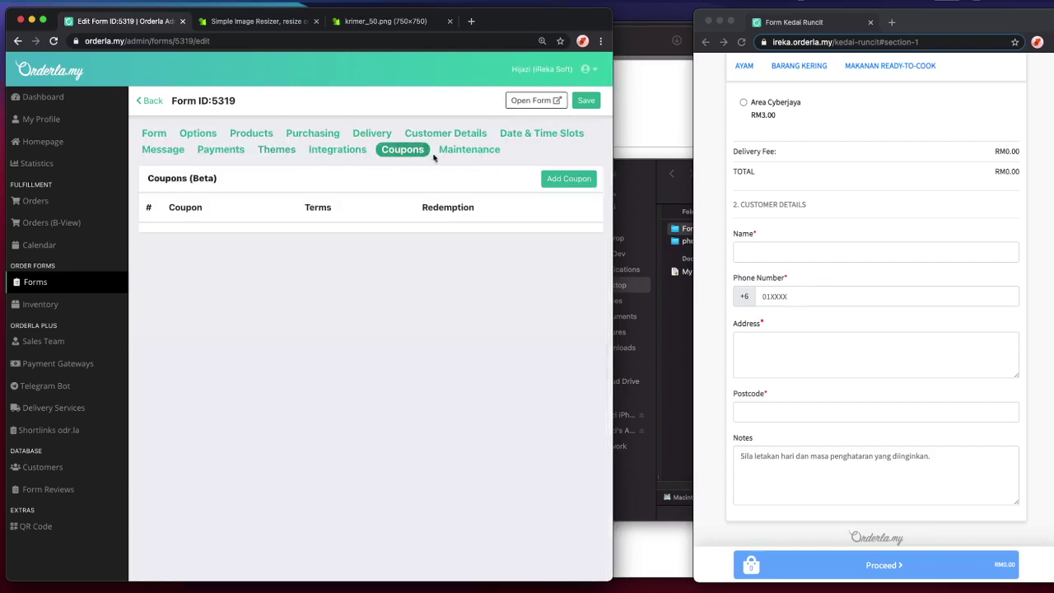
pyautogui.click(449, 154)
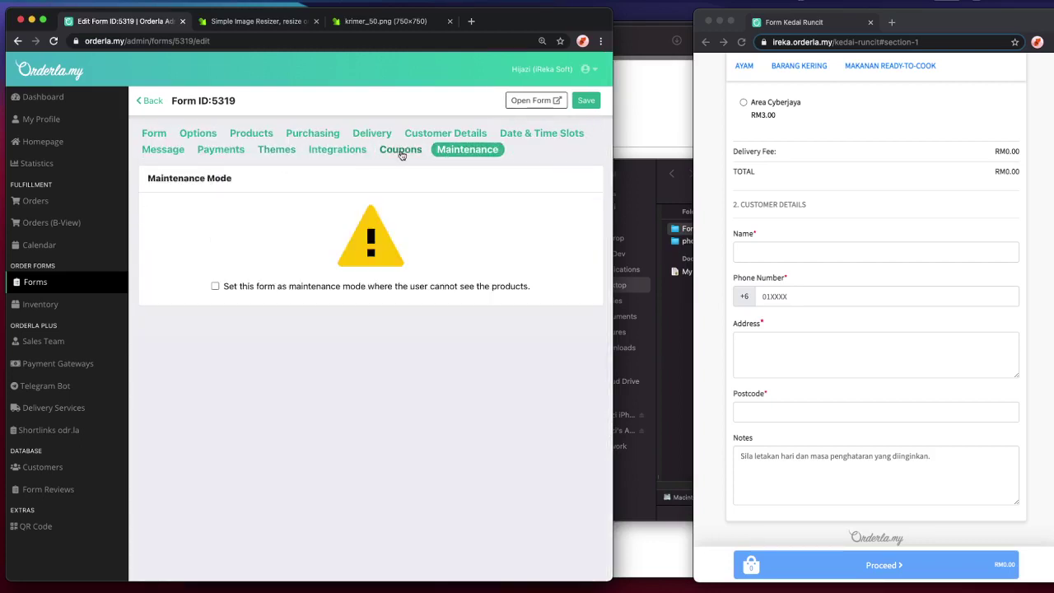
pyautogui.scroll(15, 888, 325)
pyautogui.scroll(-15, 888, 325)
pyautogui.scroll(2, 890, 324)
# - Turn on maintenance mode, save it, and reload the store page
pyautogui.click(890, 324)
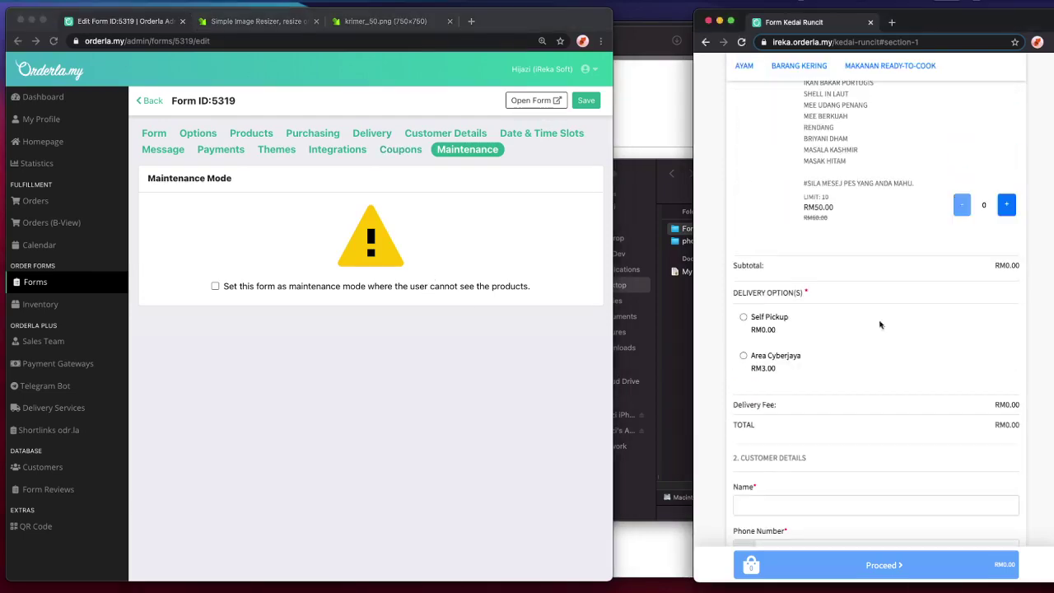
pyautogui.click(389, 294)
pyautogui.click(392, 291)
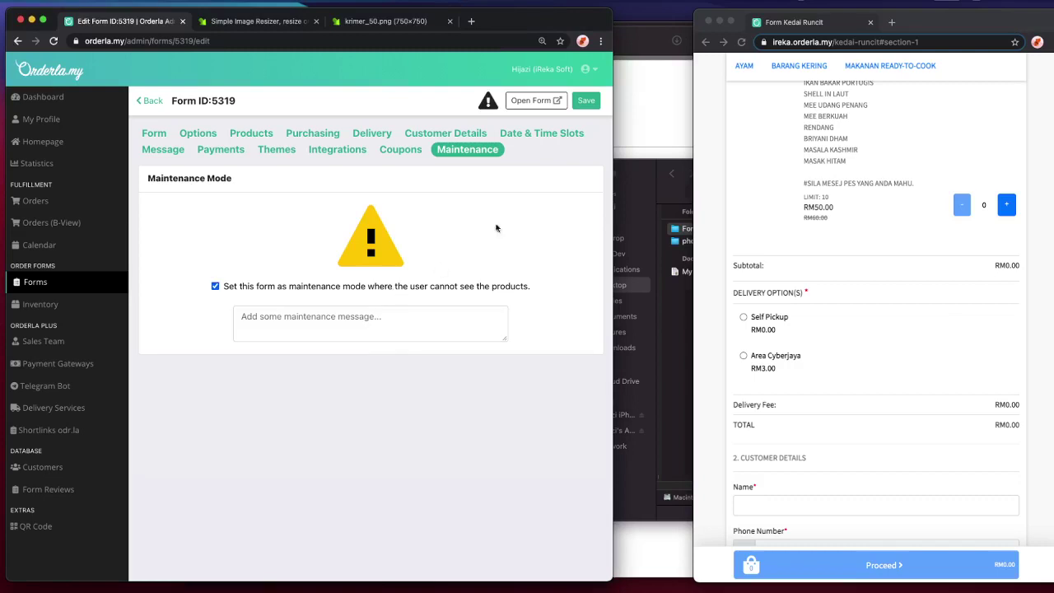
pyautogui.click(586, 100)
pyautogui.click(727, 172)
pyautogui.press('super+r')
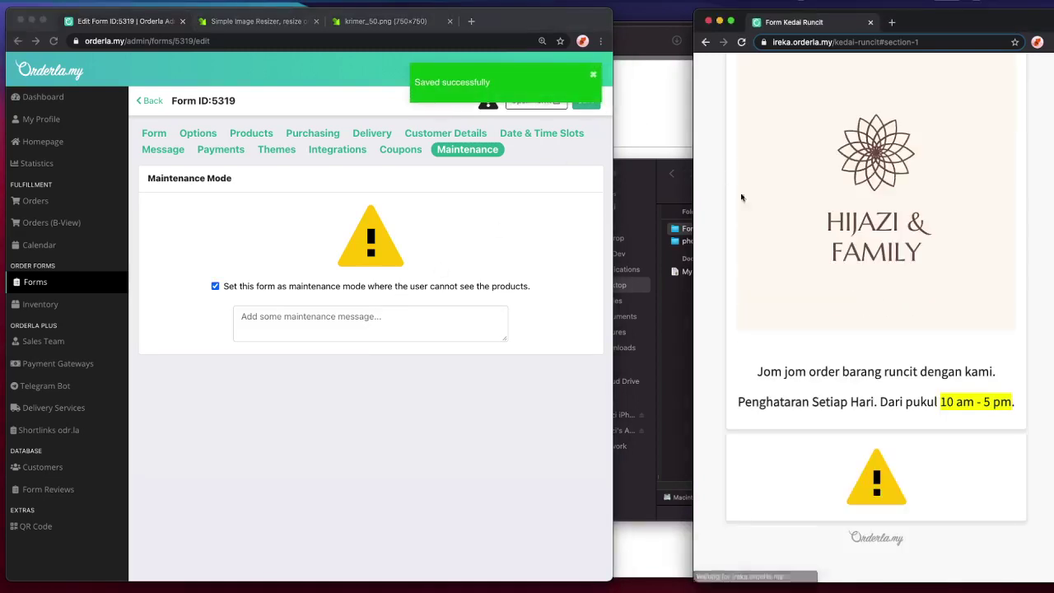
# - Add the maintenance message 'sorr', save, and reload the store to see it
pyautogui.click(267, 320)
pyautogui.click(267, 321)
pyautogui.write('sorry')
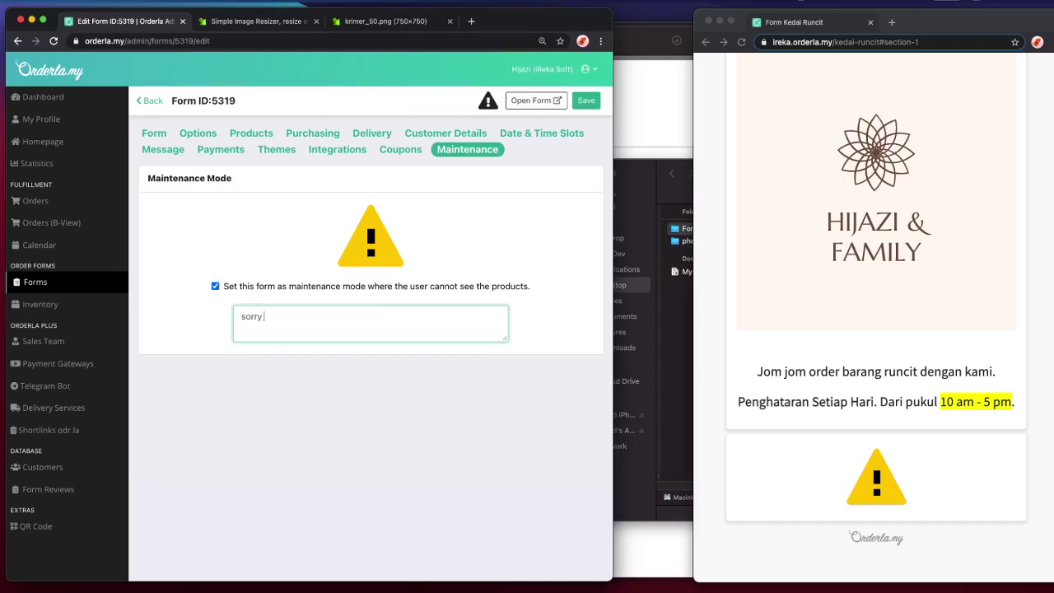
pyautogui.click(585, 101)
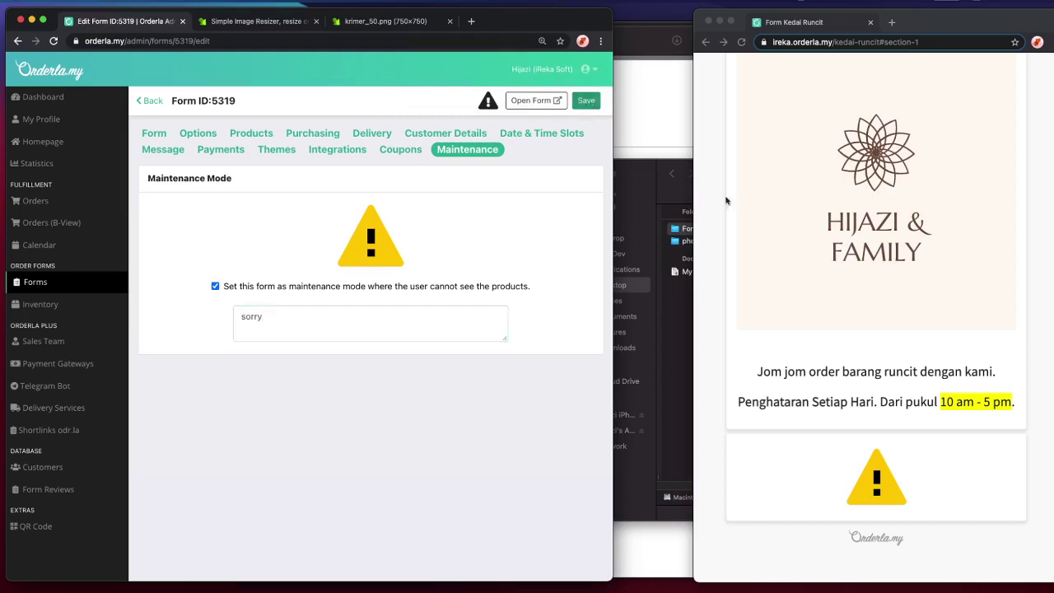
pyautogui.click(858, 435)
pyautogui.press('super+r')
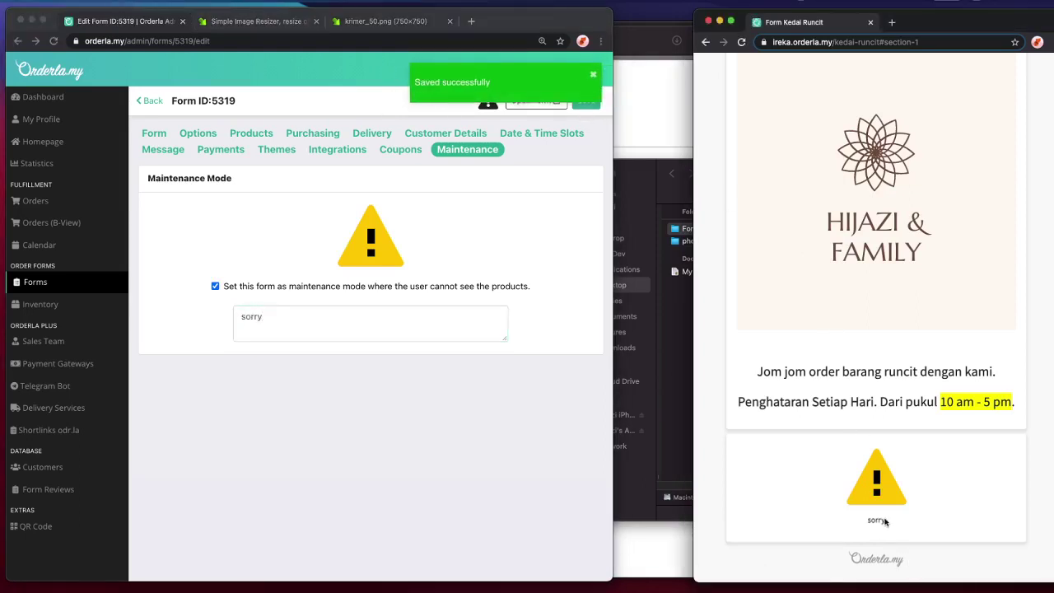
# - Switch maintenance mode off, save, and confirm the store lists products again
pyautogui.click(383, 322)
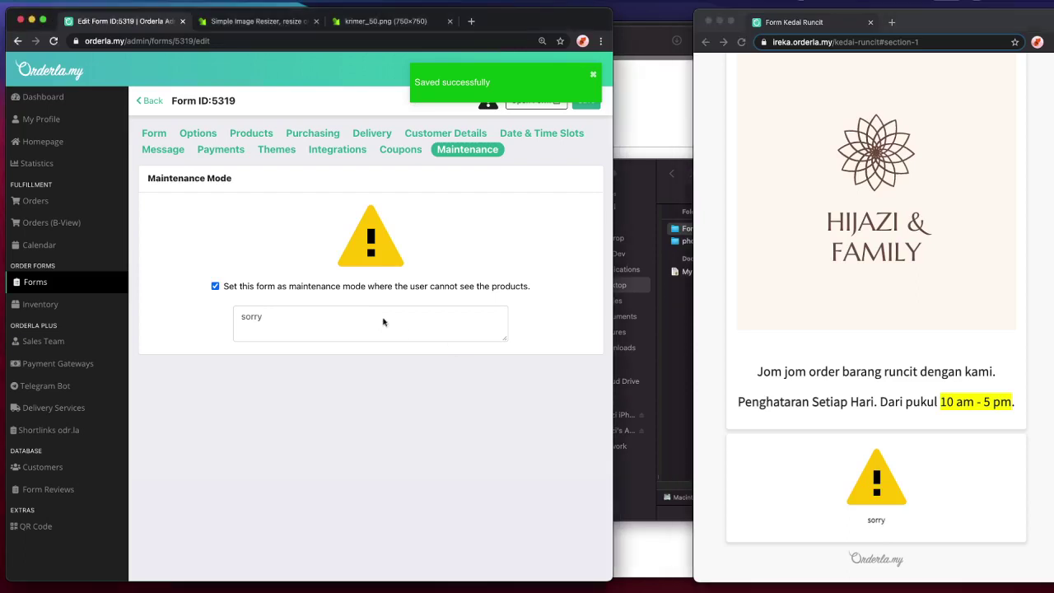
pyautogui.click(228, 288)
pyautogui.doubleClick(228, 288)
pyautogui.click(328, 360)
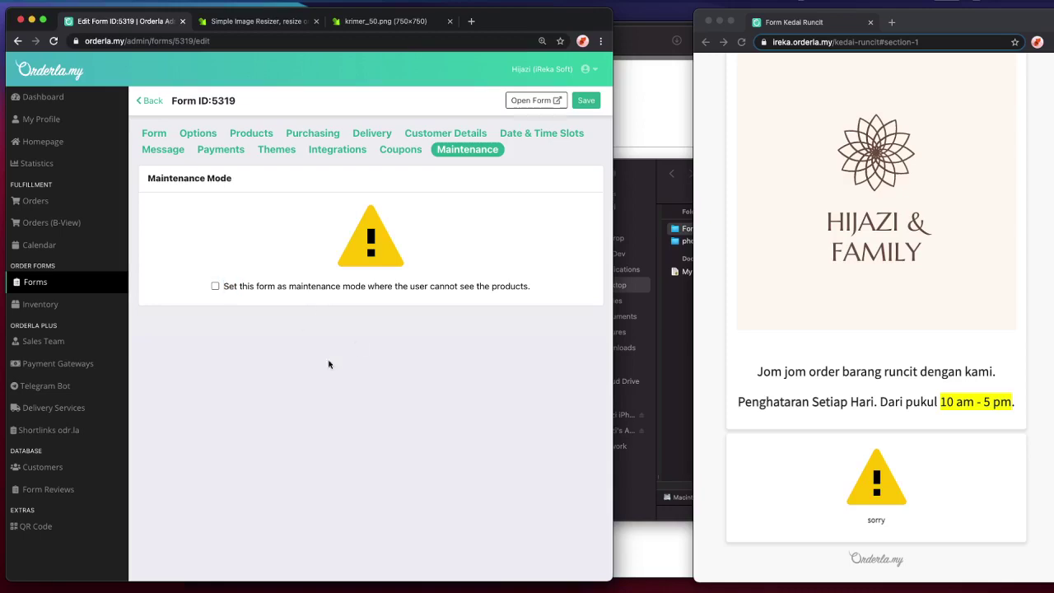
pyautogui.click(748, 228)
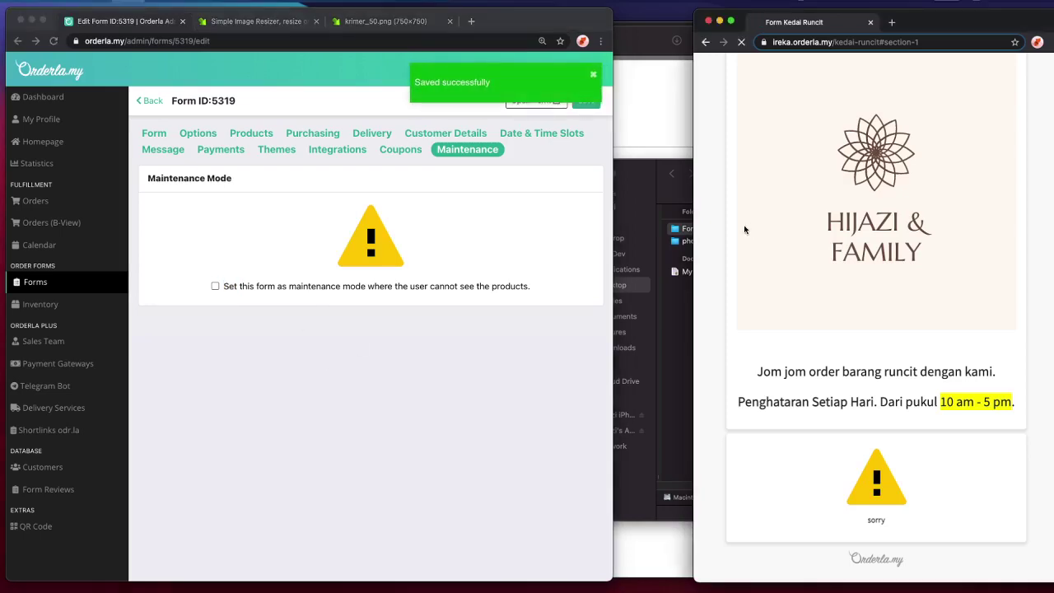
pyautogui.press('super+r')
pyautogui.scroll(-10, 747, 233)
pyautogui.scroll(10, 749, 237)
pyautogui.scroll(-10, 751, 244)
pyautogui.scroll(5, 751, 244)
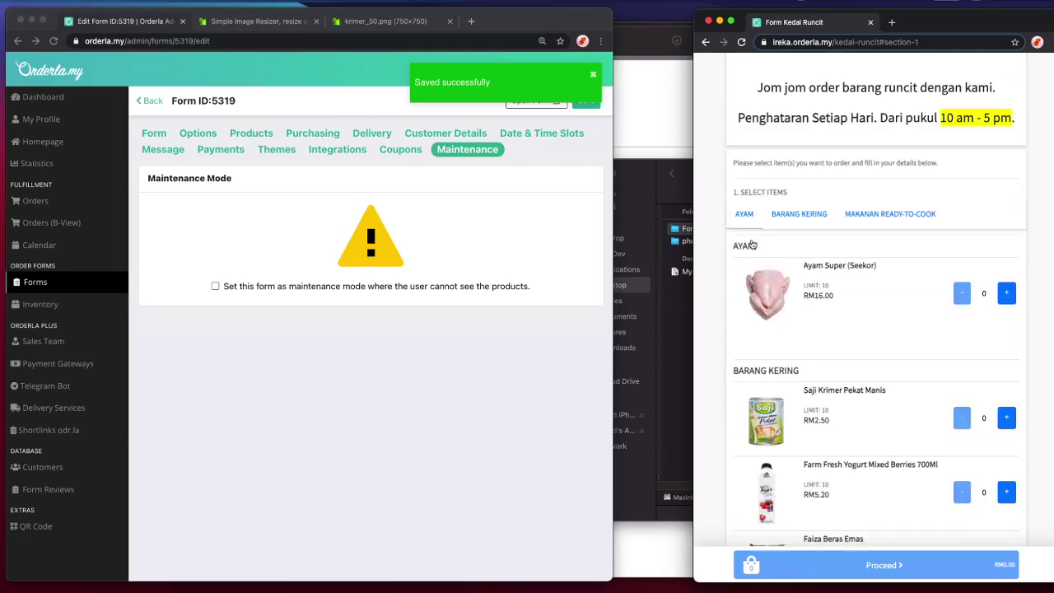
# - Hide the AYAM product section and reload the store to check it disappeared
pyautogui.click(198, 133)
pyautogui.click(251, 132)
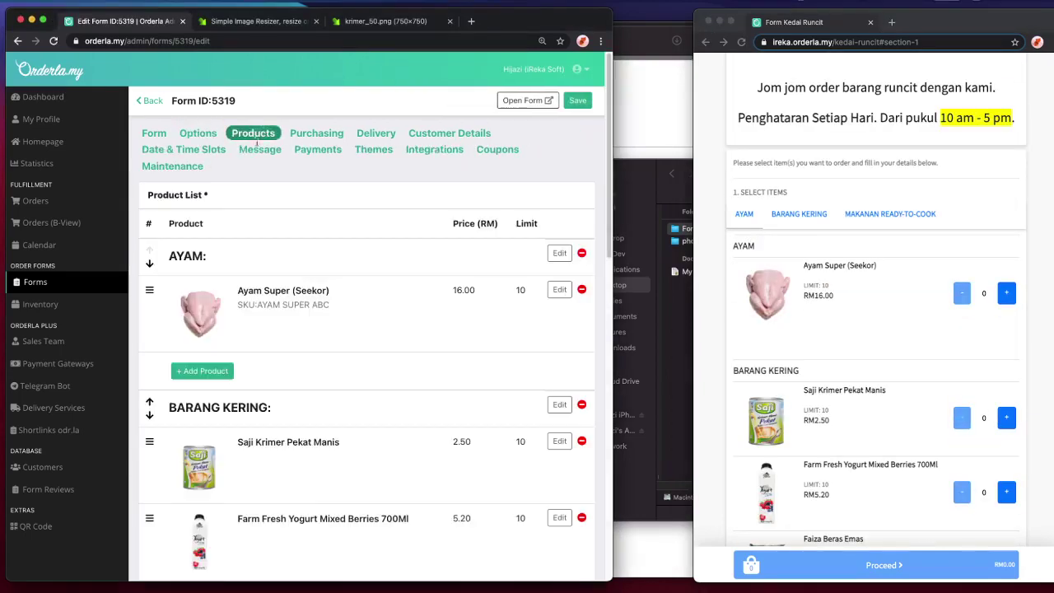
pyautogui.scroll(-2, 523, 284)
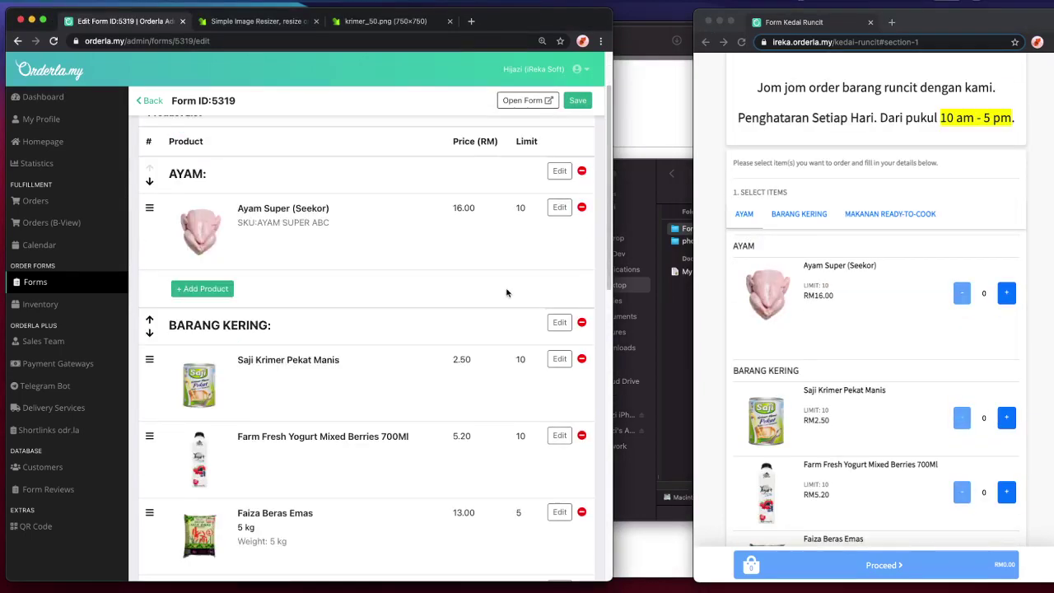
pyautogui.click(184, 173)
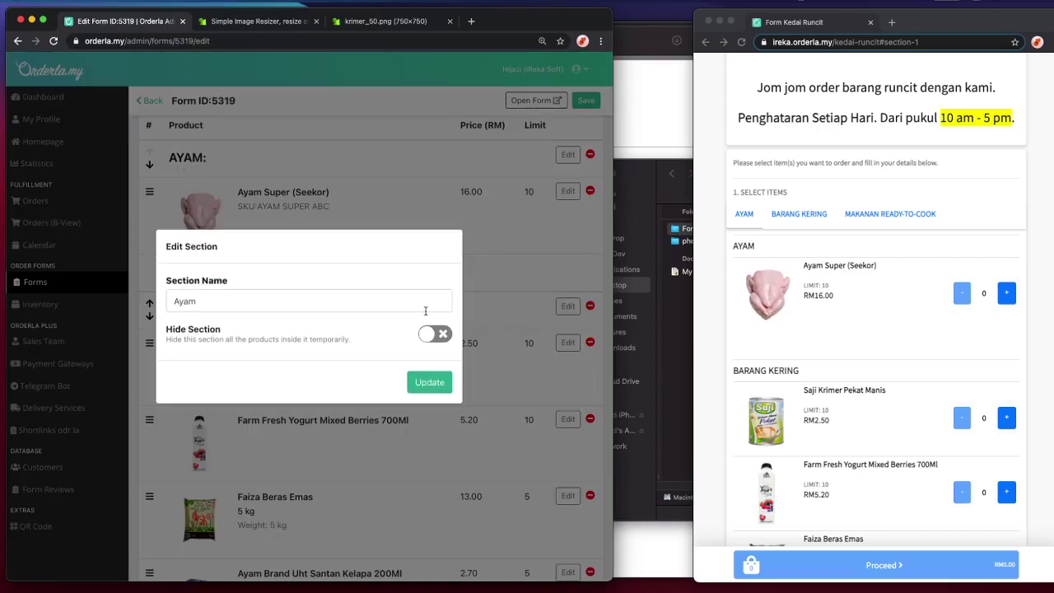
pyautogui.click(428, 333)
pyautogui.click(429, 382)
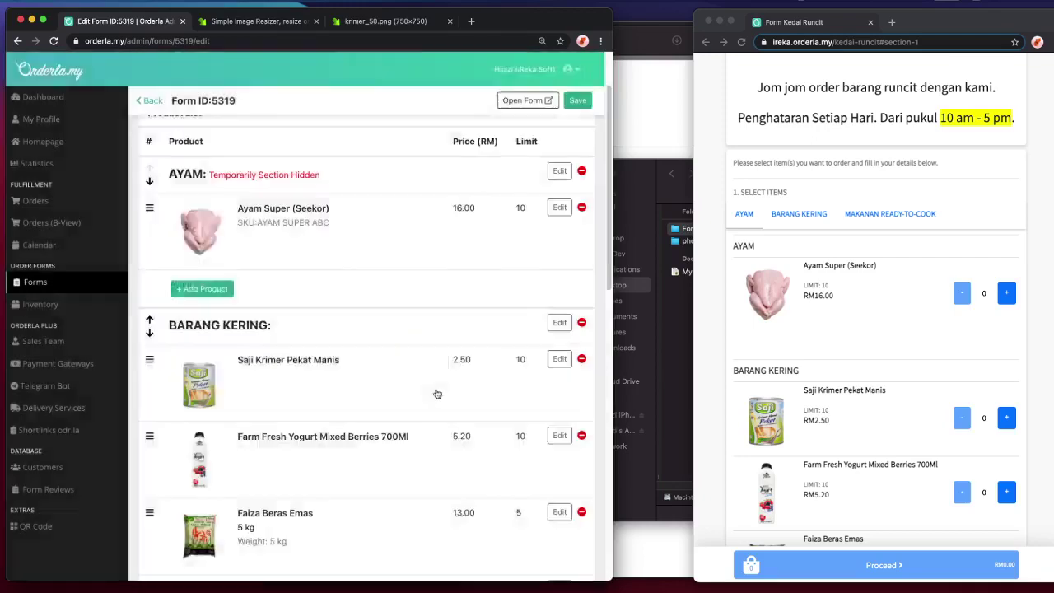
pyautogui.click(852, 190)
pyautogui.press('super+r')
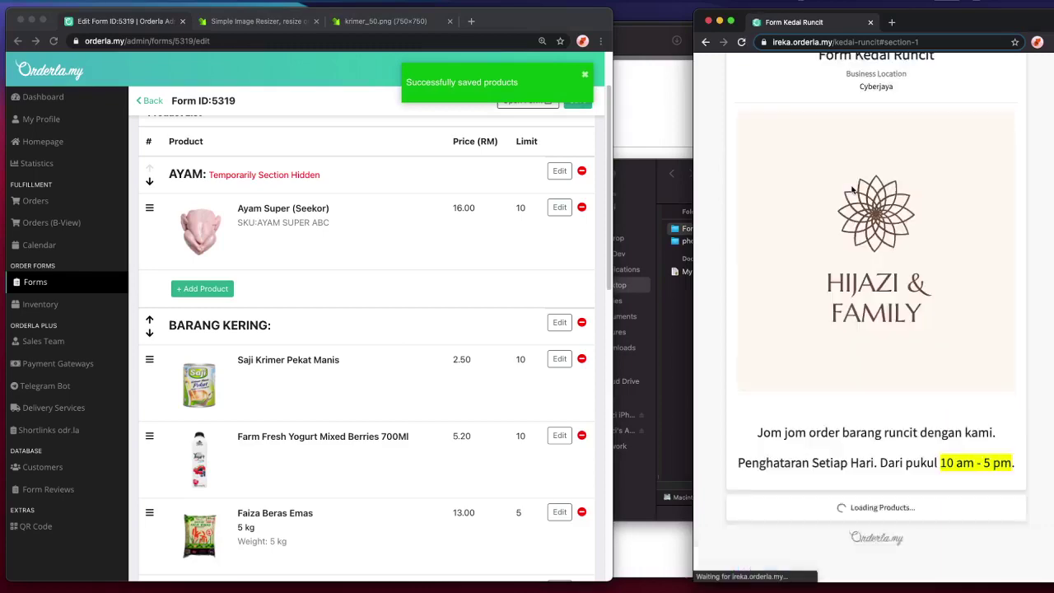
pyautogui.scroll(-2, 852, 190)
pyautogui.scroll(-10, 841, 216)
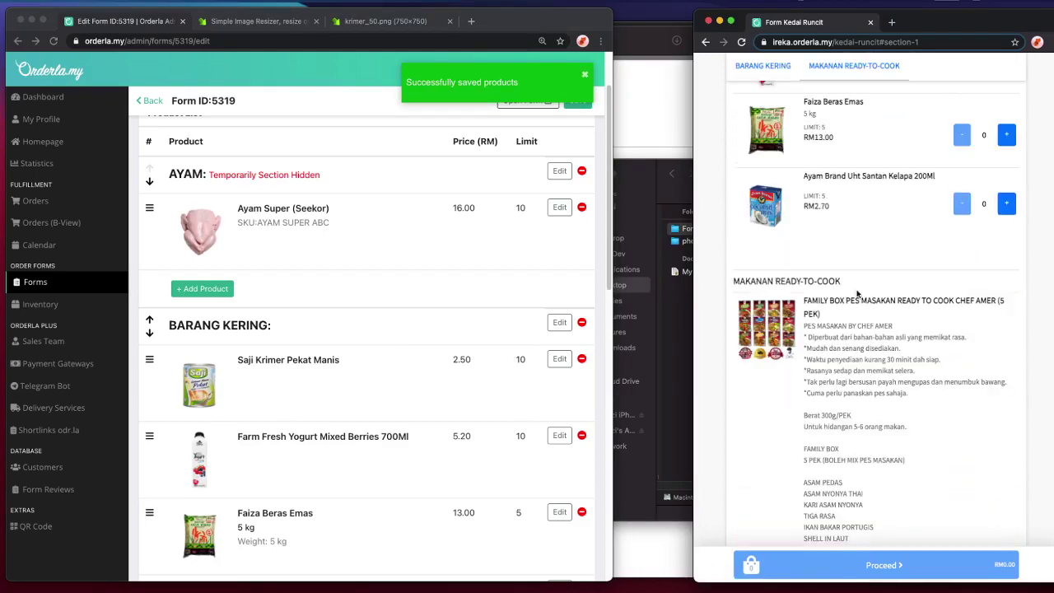
# - Hide the BARANG KERING section and reload the store to check
pyautogui.click(251, 329)
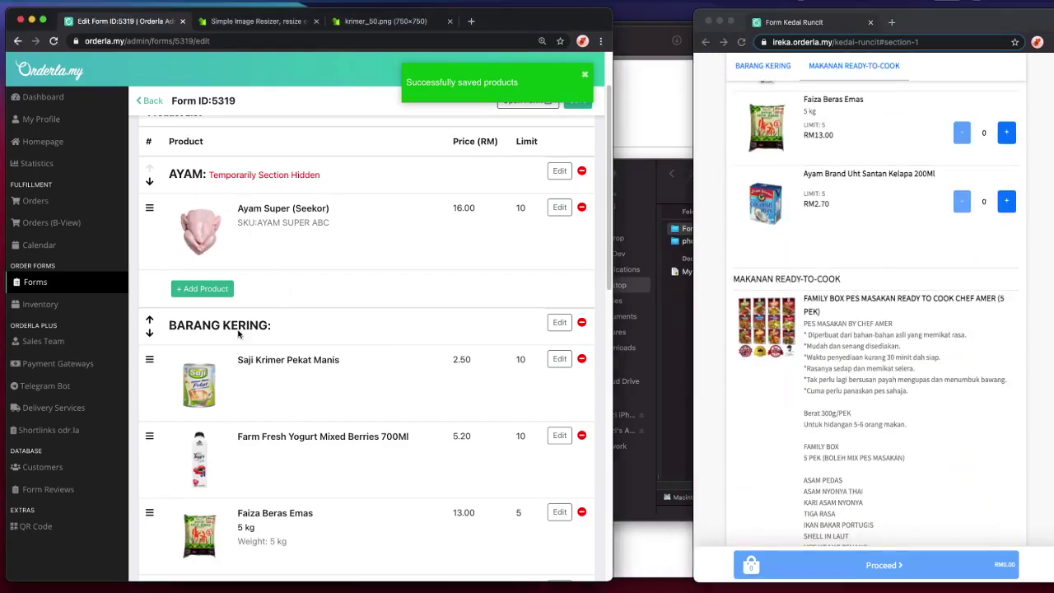
pyautogui.click(247, 329)
pyautogui.click(436, 333)
pyautogui.click(435, 381)
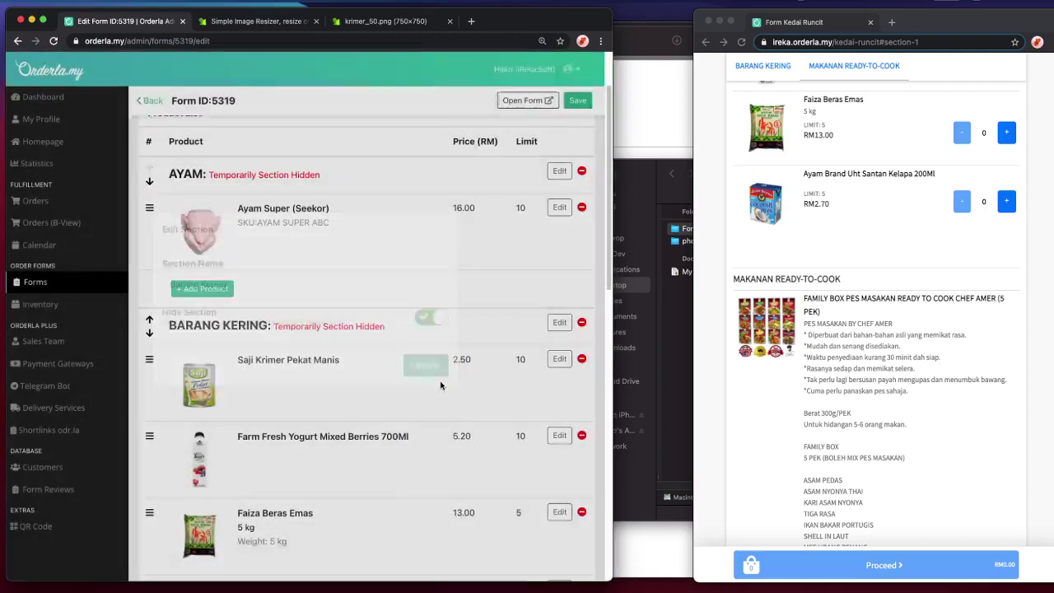
pyautogui.click(958, 260)
pyautogui.press('super+r')
pyautogui.scroll(-10, 955, 264)
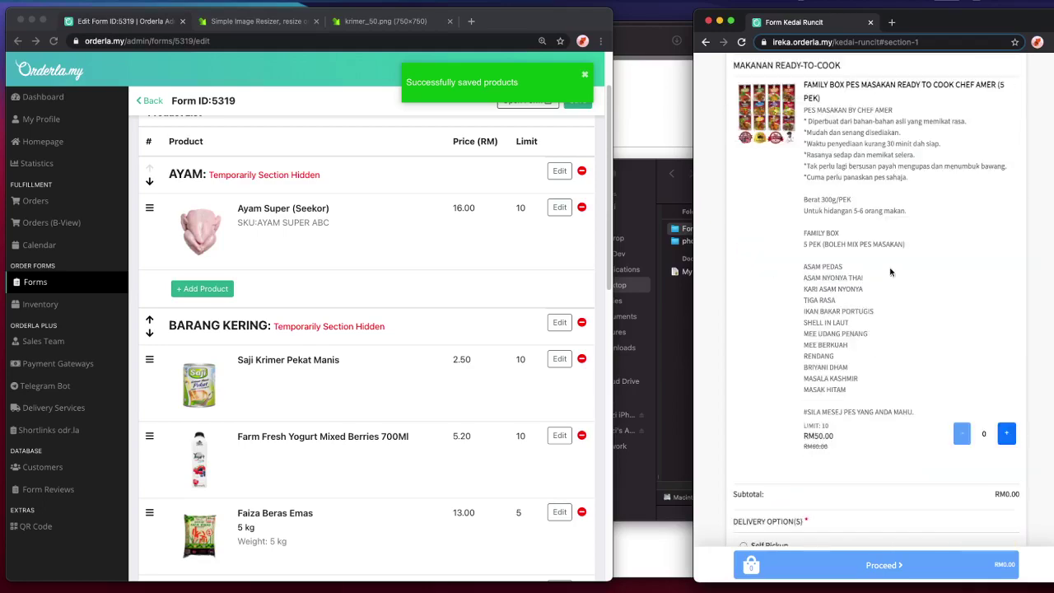
# - Turn Hide Section off for BARANG KERING and update it
pyautogui.click(301, 328)
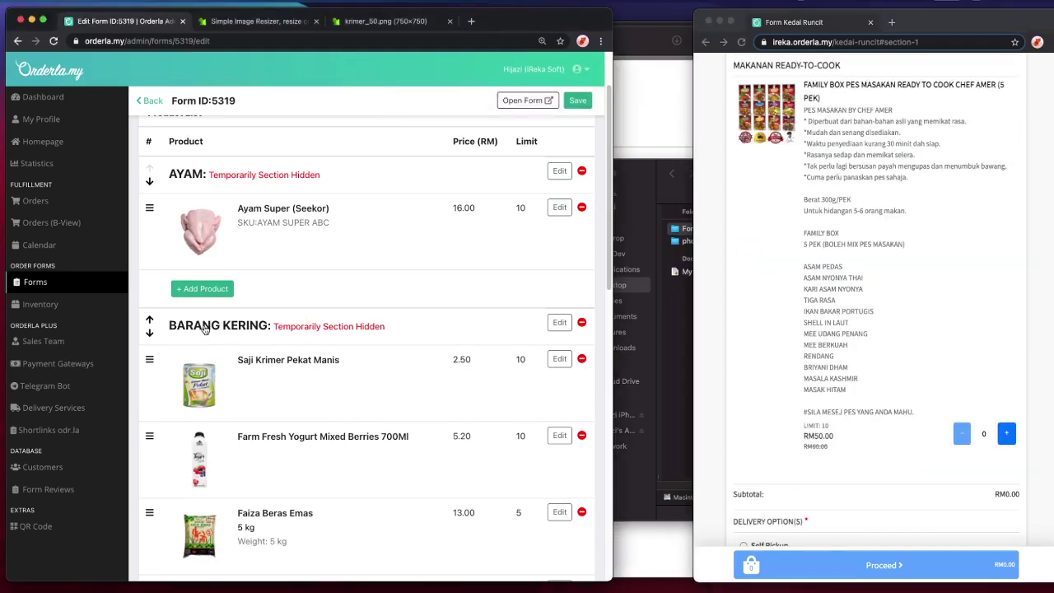
pyautogui.click(205, 328)
pyautogui.click(431, 225)
pyautogui.click(222, 323)
pyautogui.click(396, 436)
pyautogui.click(227, 323)
pyautogui.click(432, 335)
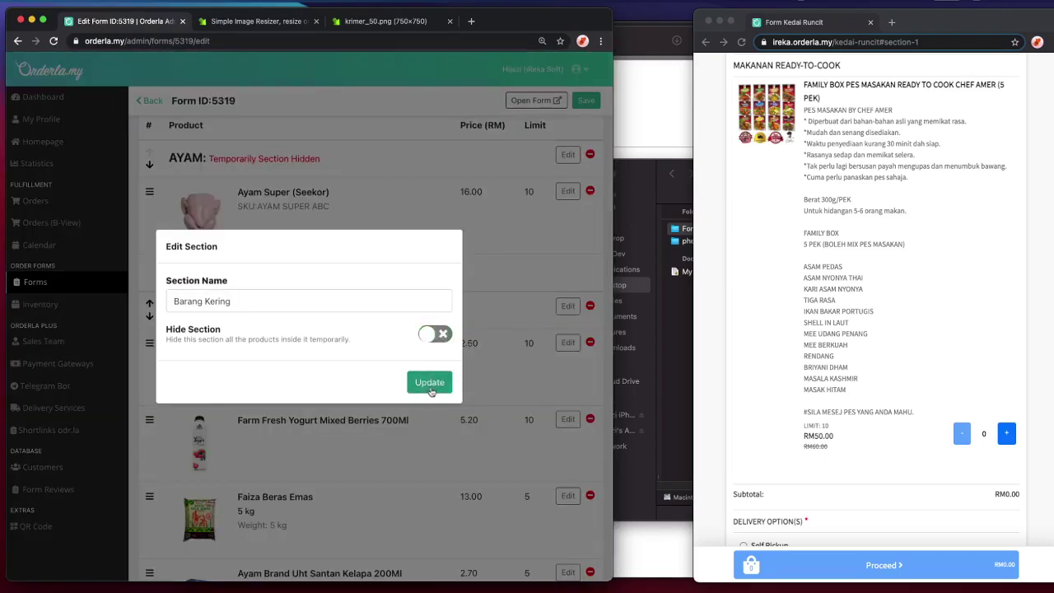
pyautogui.click(429, 387)
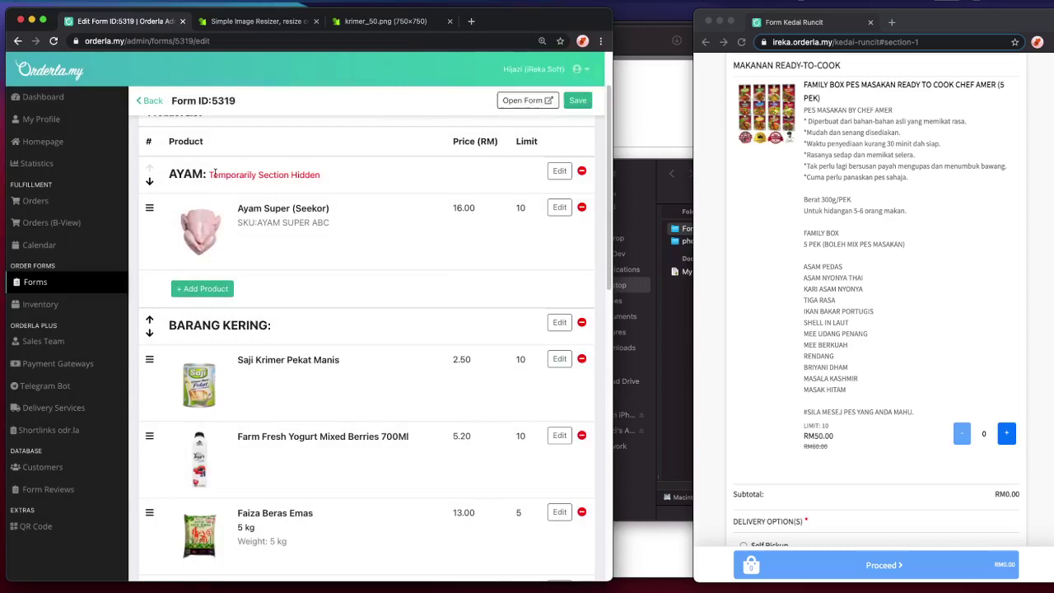
# - Turn Hide Section off for AYAM and update it
pyautogui.click(212, 173)
pyautogui.click(431, 381)
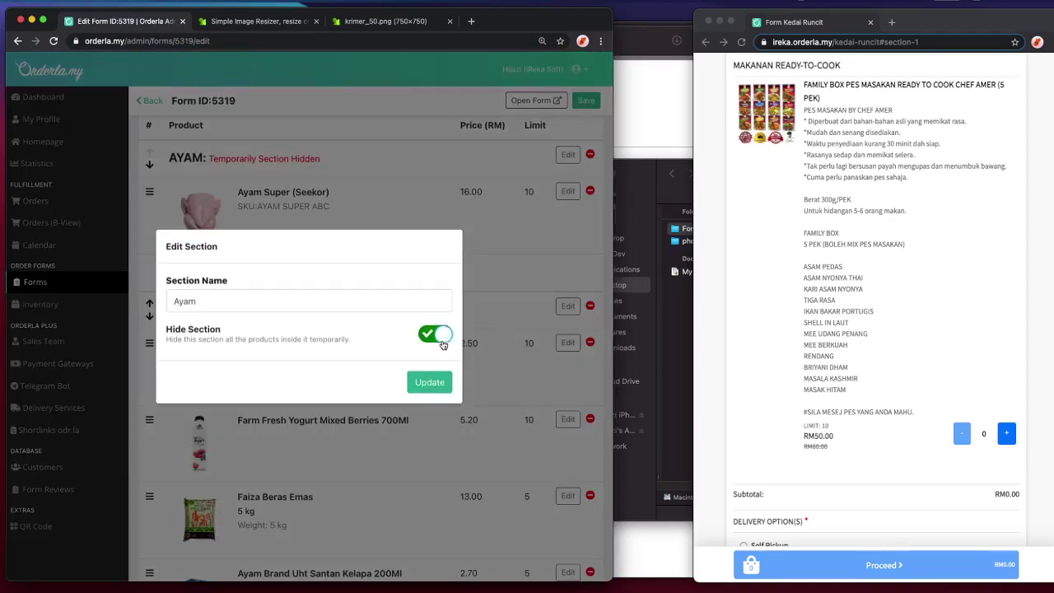
pyautogui.click(442, 344)
pyautogui.click(438, 380)
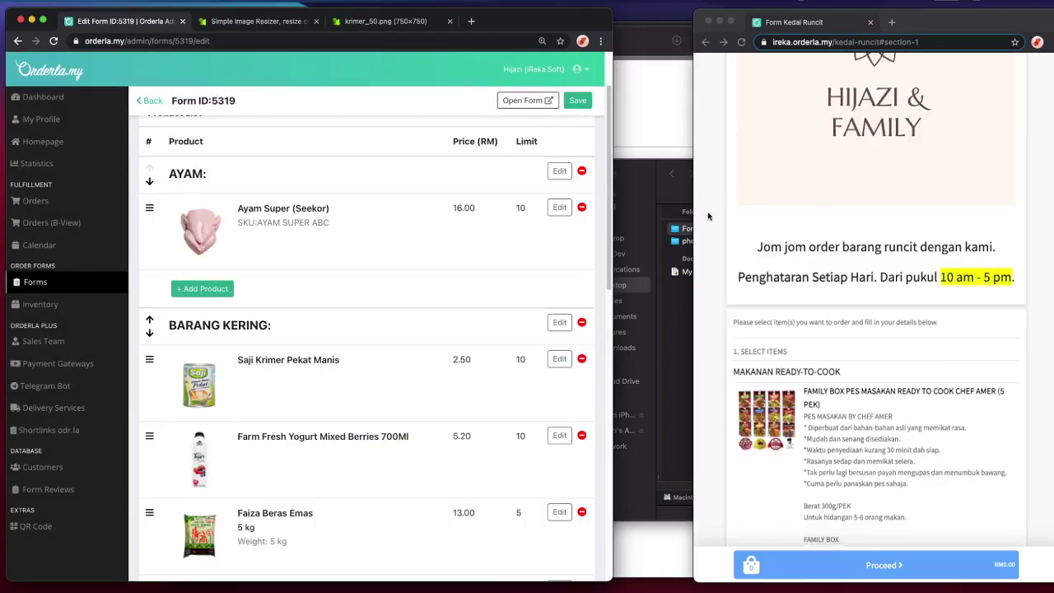
# - Move MAKANAN READY-TO-COOK to the top of the product list and reload the store
pyautogui.scroll(-5, 233, 383)
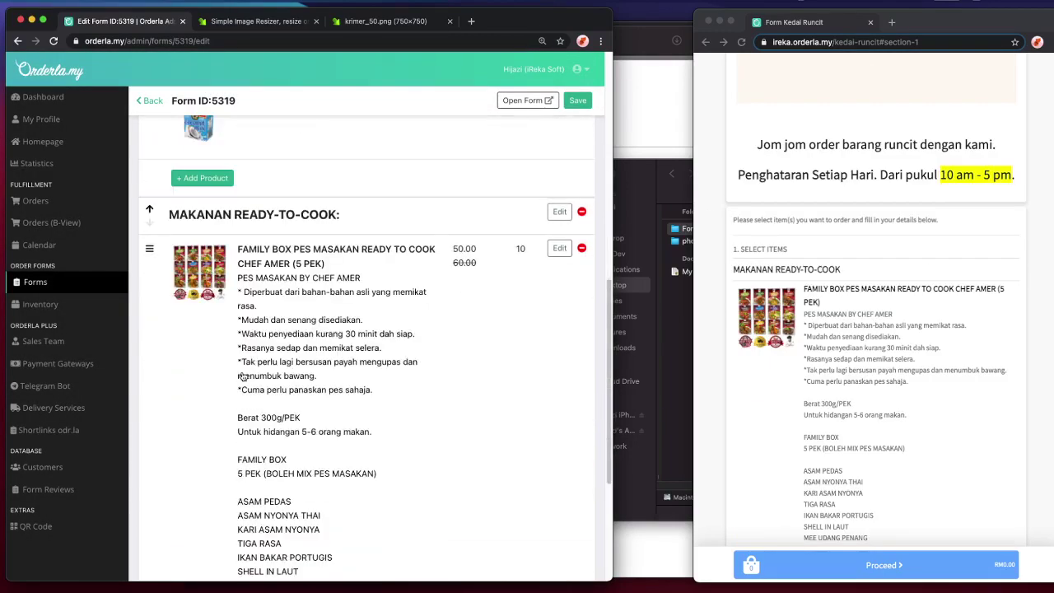
pyautogui.click(150, 213)
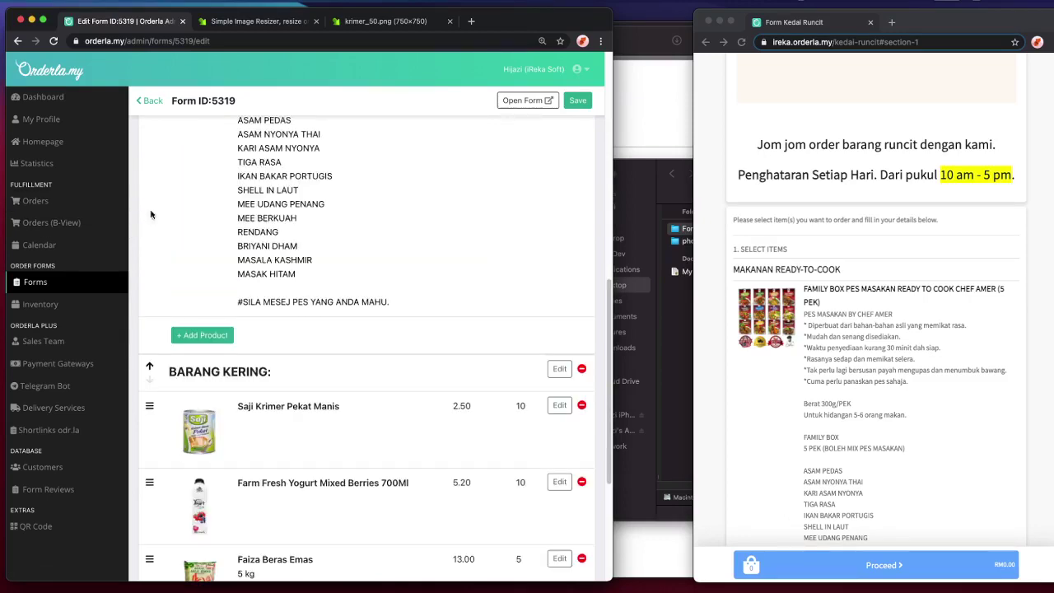
pyautogui.click(150, 365)
pyautogui.click(152, 417)
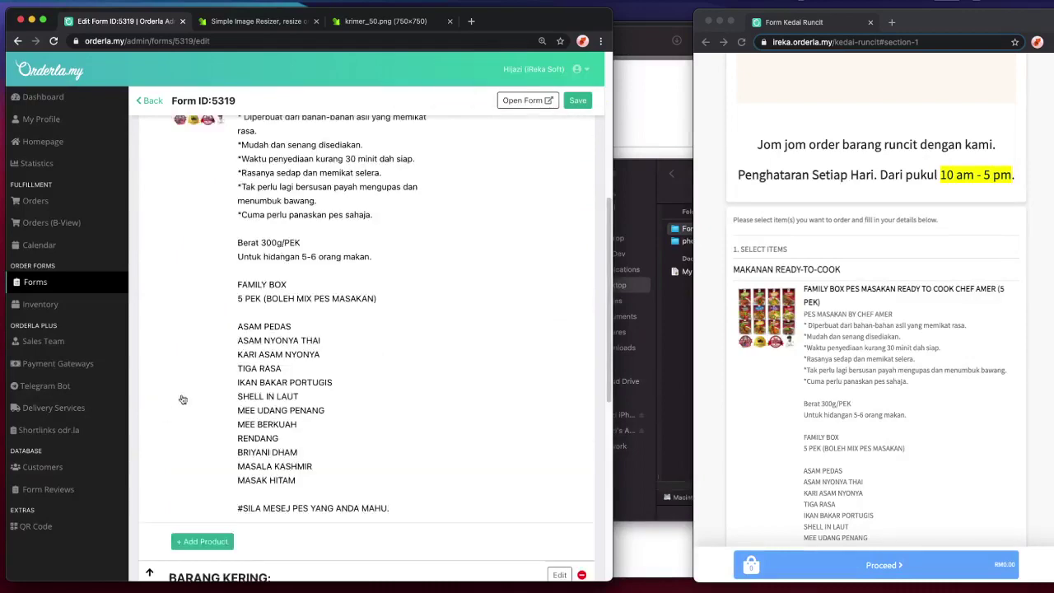
pyautogui.scroll(5, 161, 409)
pyautogui.click(151, 372)
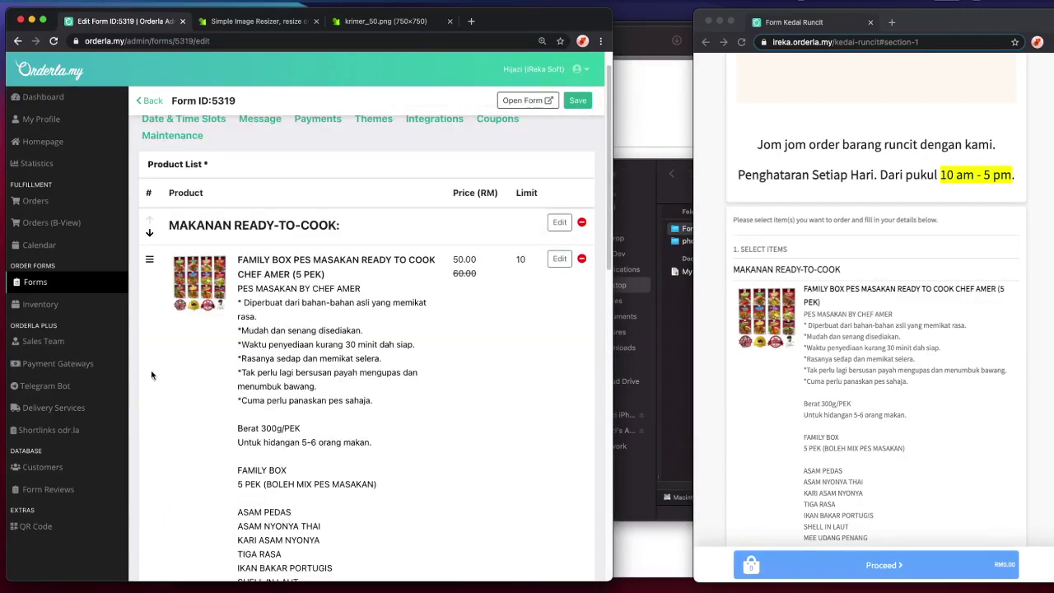
pyautogui.click(1022, 273)
pyautogui.press('super+r')
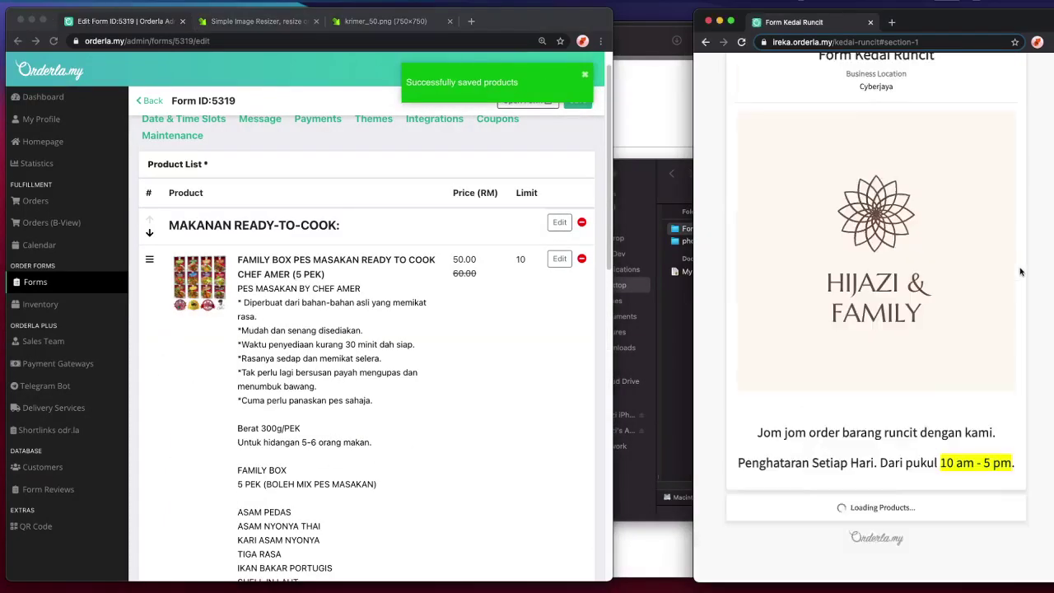
pyautogui.scroll(-10, 959, 238)
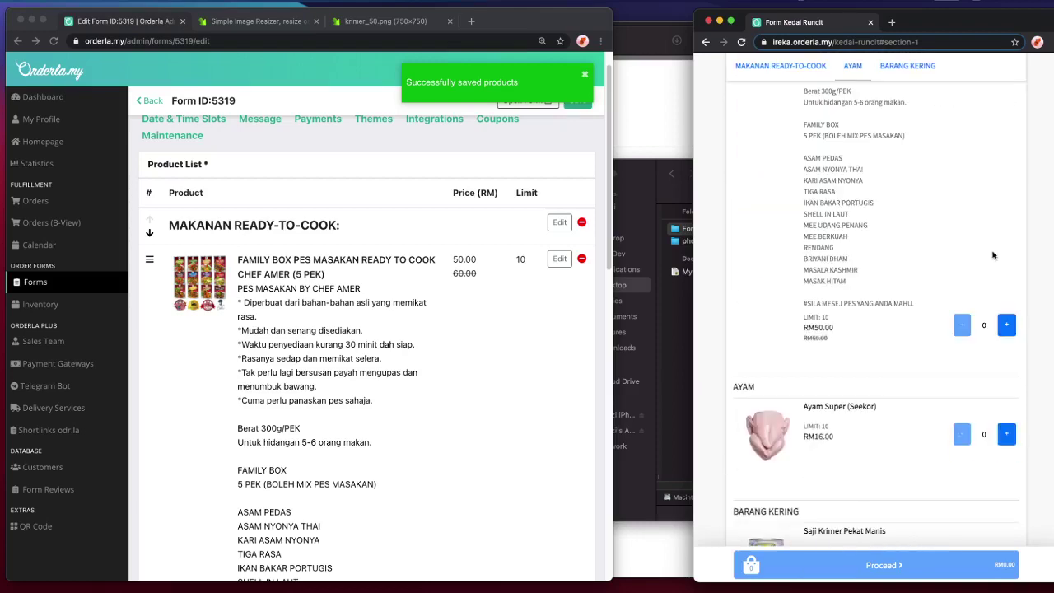
pyautogui.scroll(-3, 773, 333)
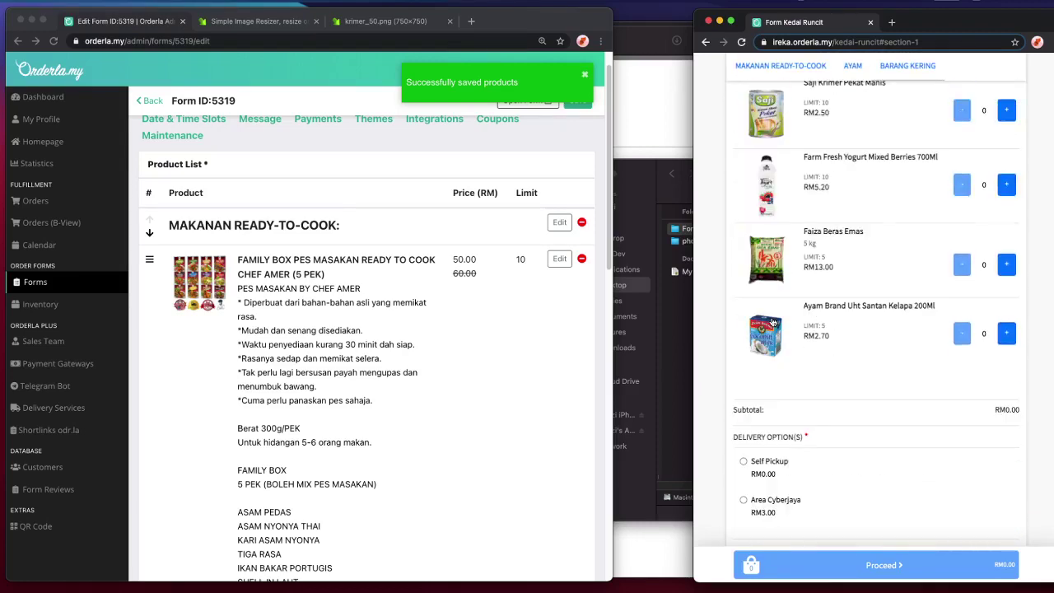
# - Move AYAM above MAKANAN READY-TO-COOK and reload the order page
pyautogui.click(191, 345)
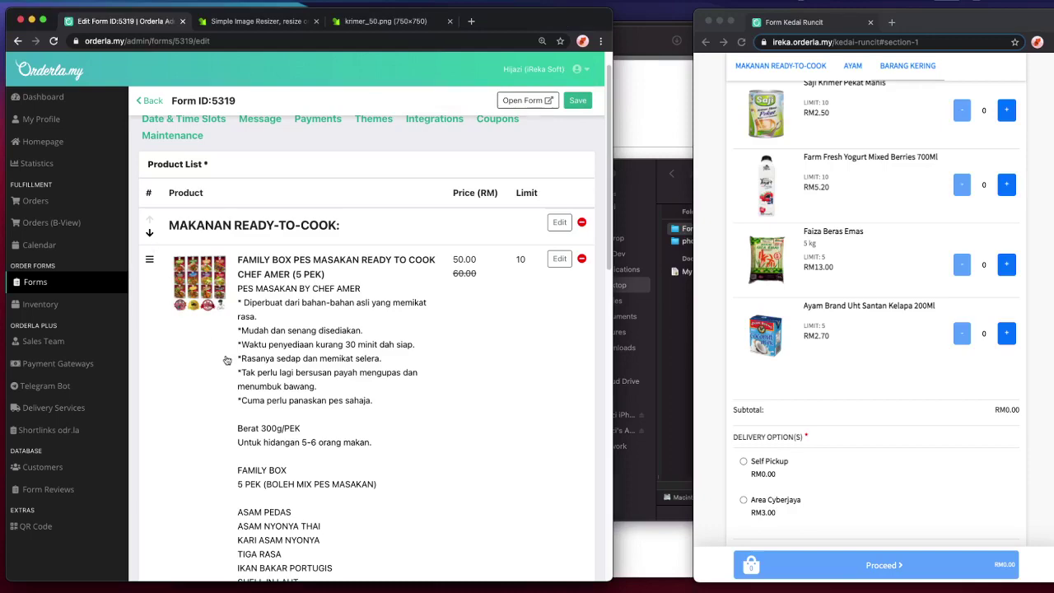
pyautogui.scroll(-5, 196, 339)
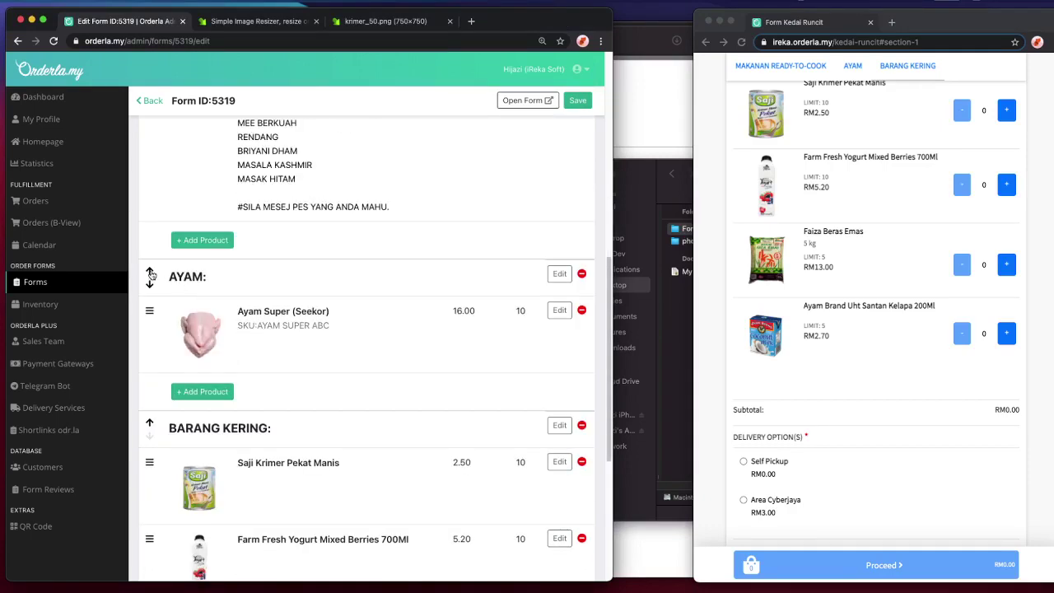
pyautogui.click(150, 274)
pyautogui.click(955, 430)
pyautogui.press('super+r')
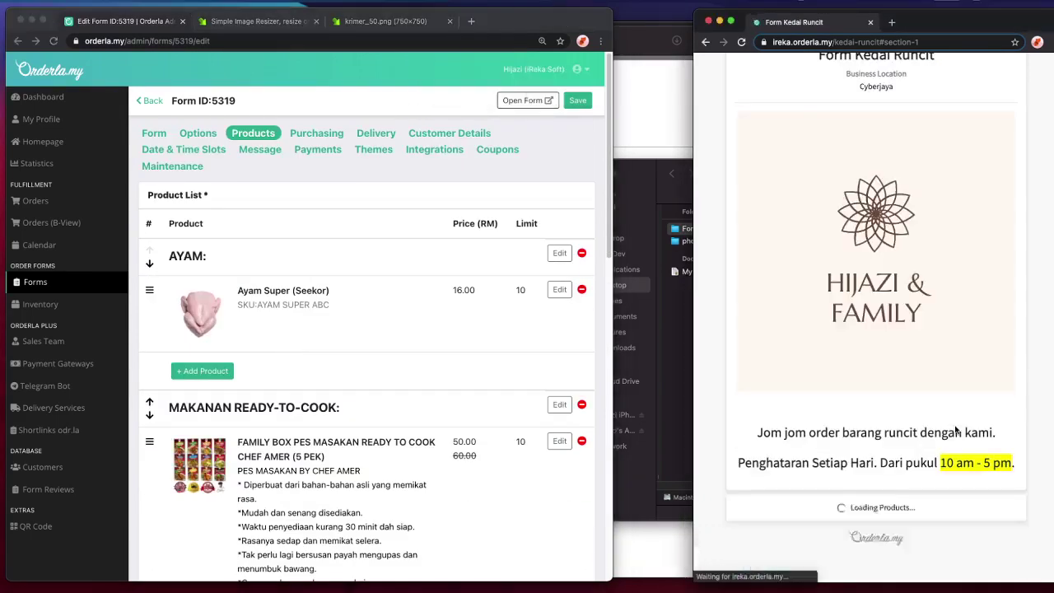
# - Drag Ayam Brand Uht Santan Kelapa 200Ml to the top of BARANG KERING
pyautogui.scroll(-5, 955, 430)
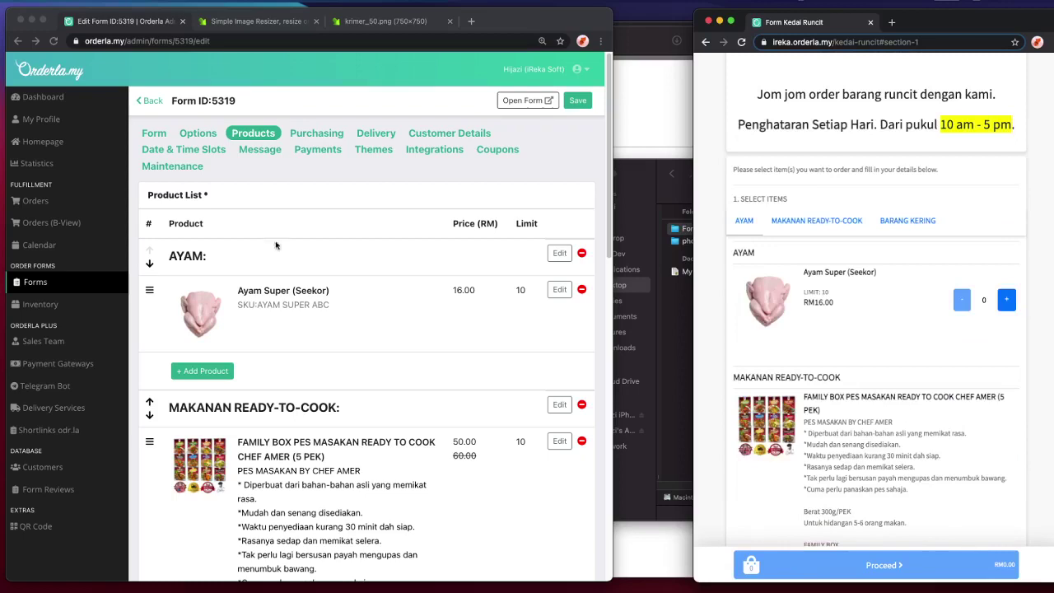
pyautogui.scroll(-10, 288, 251)
pyautogui.scroll(2, 292, 264)
pyautogui.scroll(-5, 291, 262)
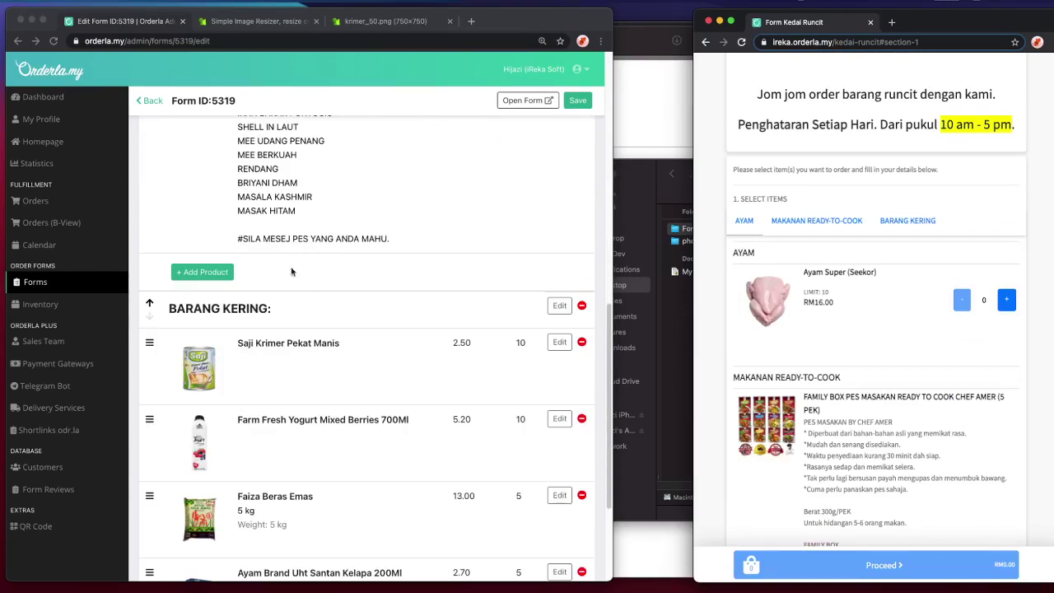
pyautogui.scroll(-3, 214, 459)
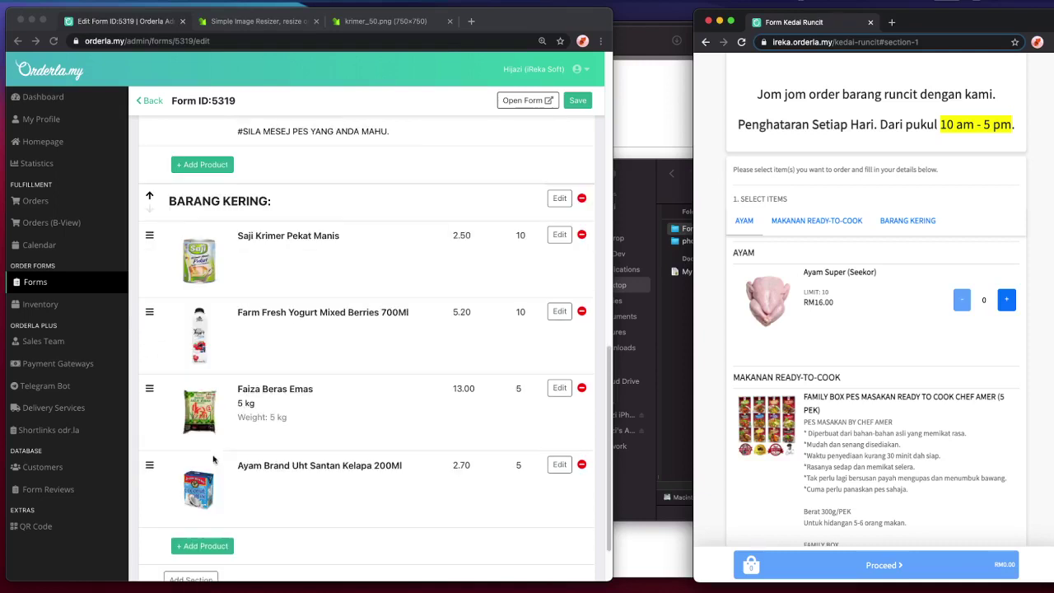
pyautogui.click(157, 508)
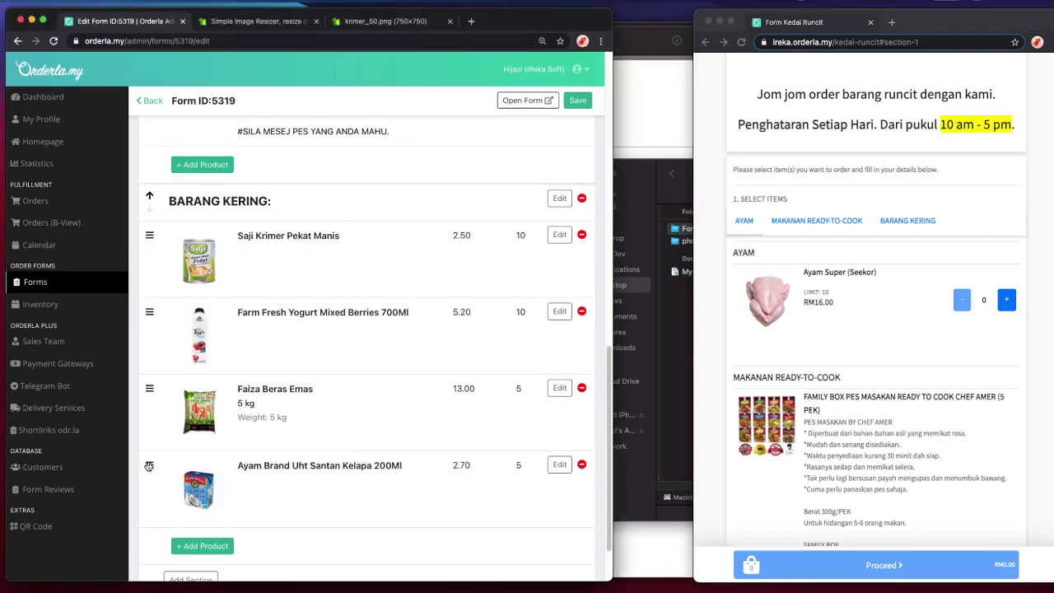
pyautogui.moveTo(149, 466); pyautogui.dragTo(139, 234)
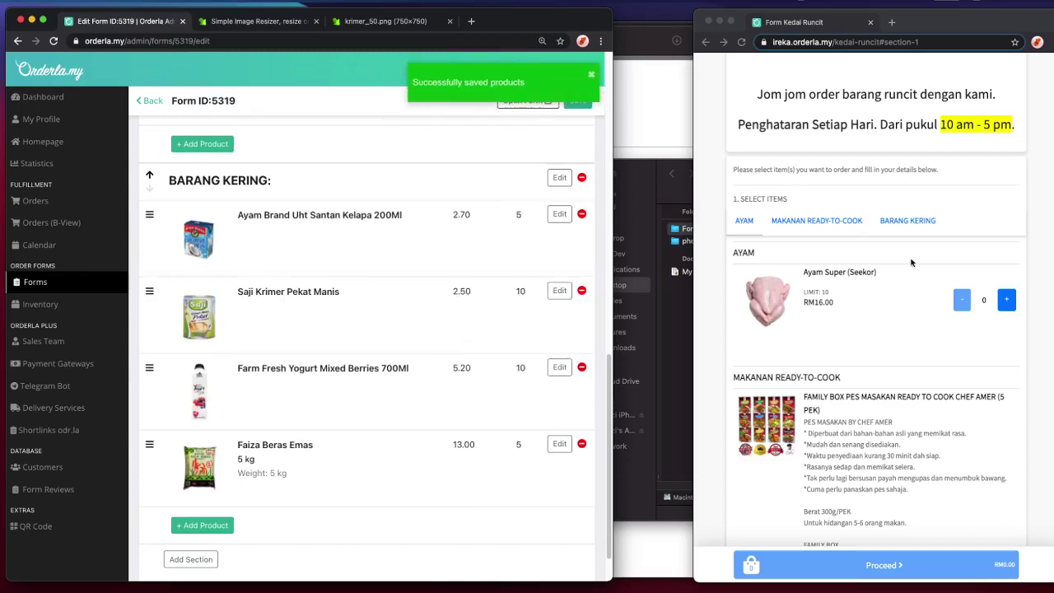
# - Reload the order page and preview the coconut milk and Farm Fresh yogurt pictures
pyautogui.click(889, 22)
pyautogui.click(740, 41)
pyautogui.scroll(-5, 1021, 298)
pyautogui.scroll(-4, 1020, 298)
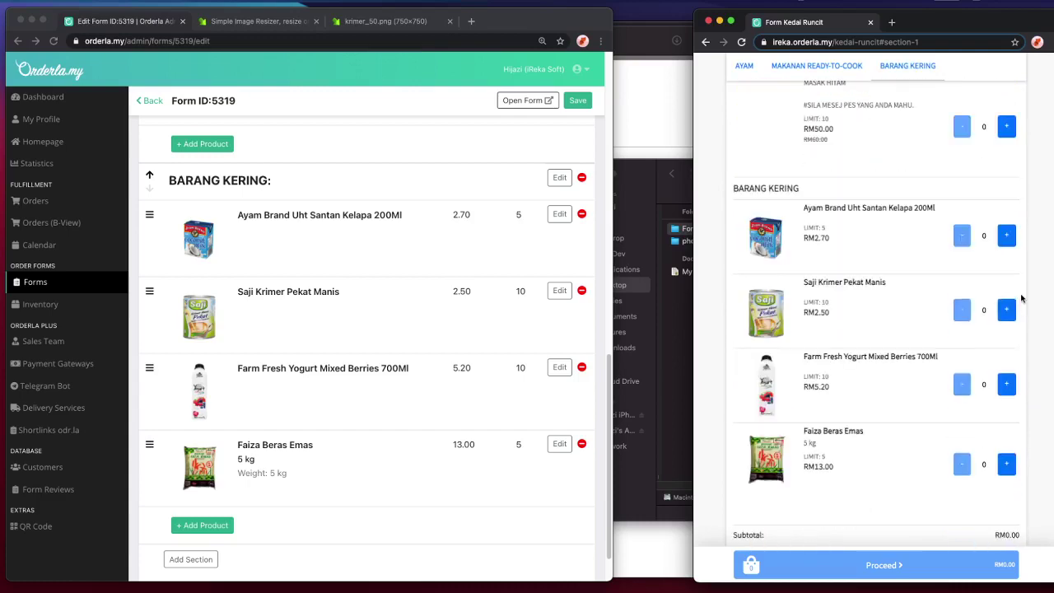
pyautogui.click(753, 253)
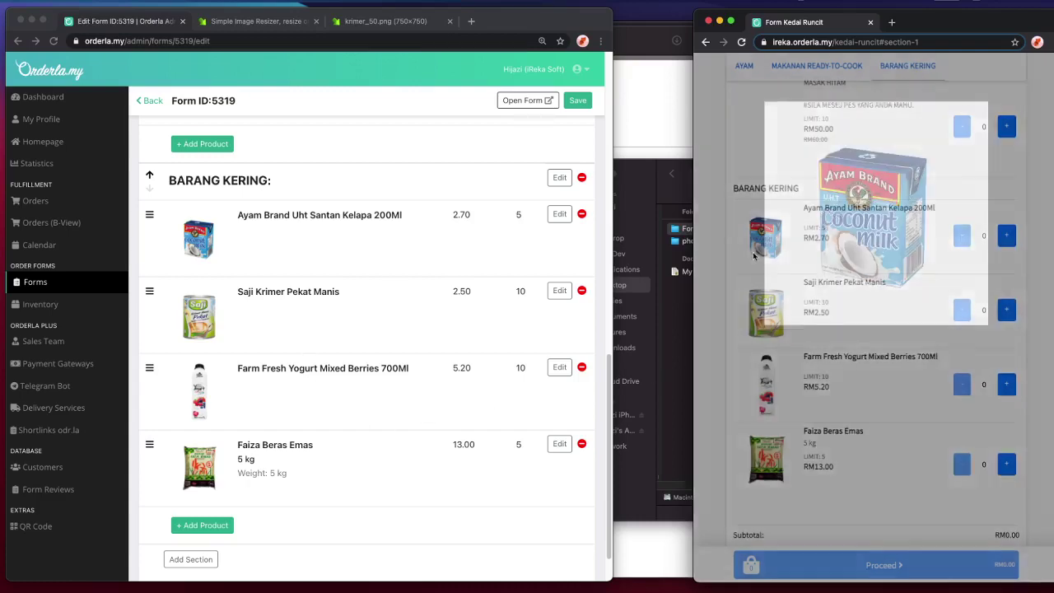
pyautogui.click(756, 354)
pyautogui.click(765, 382)
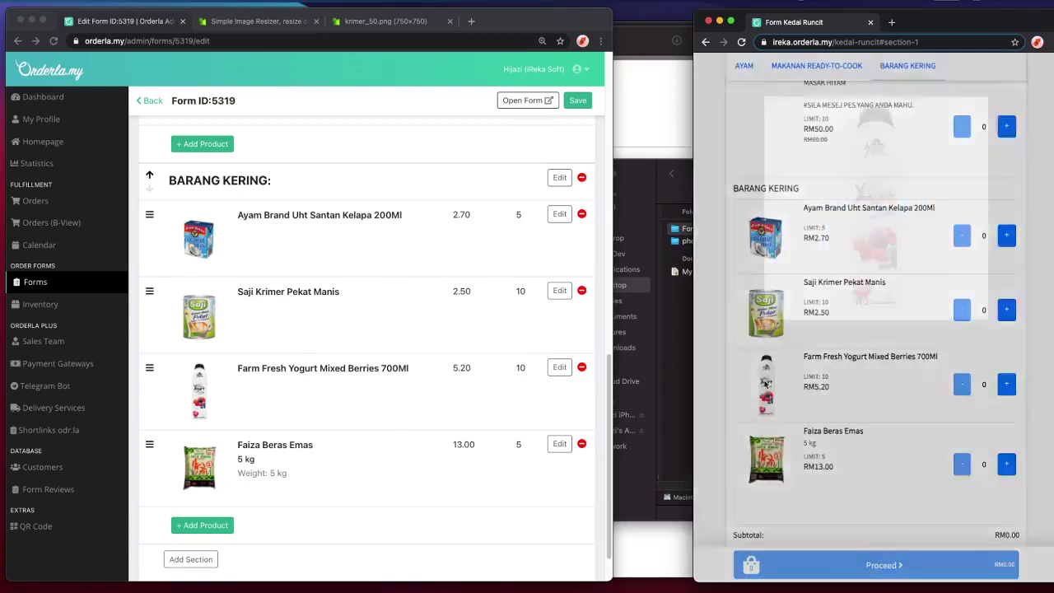
pyautogui.click(766, 383)
pyautogui.scroll(10, 356, 461)
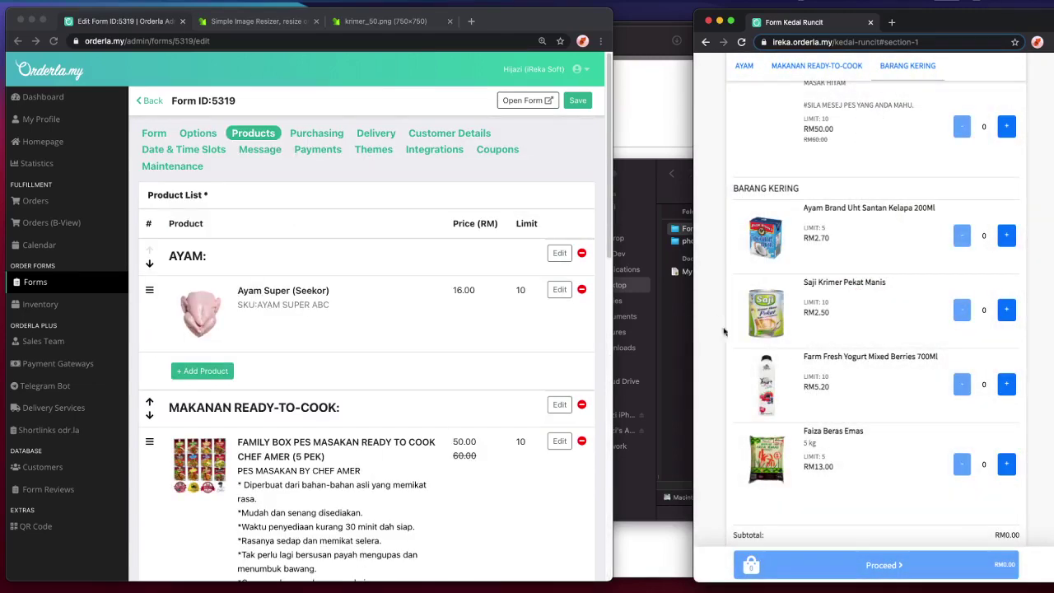
# - Add one Ayam Super (Seekor) to the test order
pyautogui.scroll(15, 877, 352)
pyautogui.scroll(2, 877, 352)
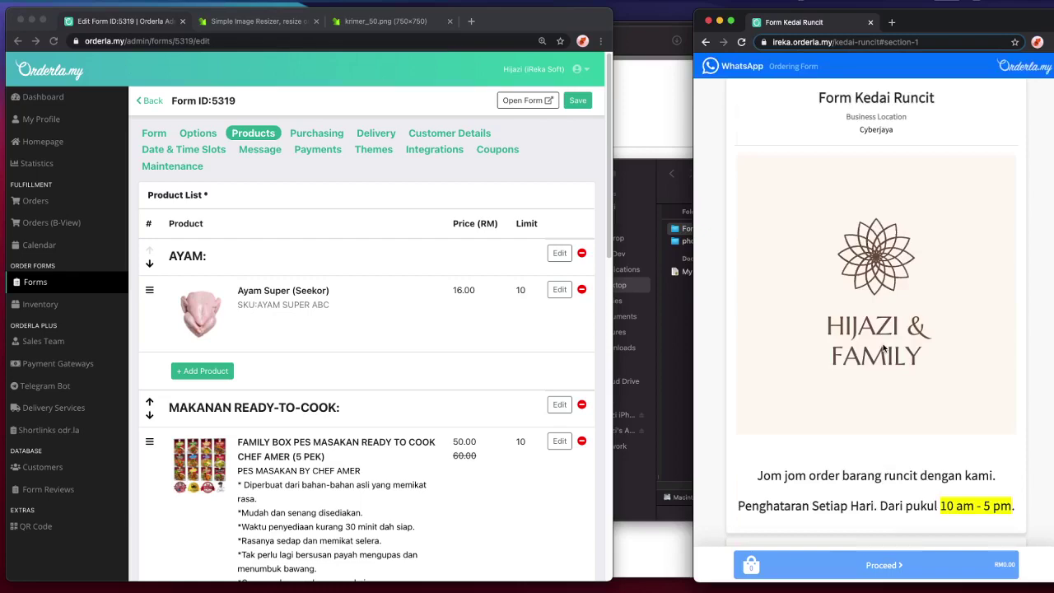
pyautogui.scroll(-8, 884, 350)
pyautogui.scroll(8, 883, 349)
pyautogui.scroll(-3, 915, 304)
pyautogui.scroll(-3, 994, 442)
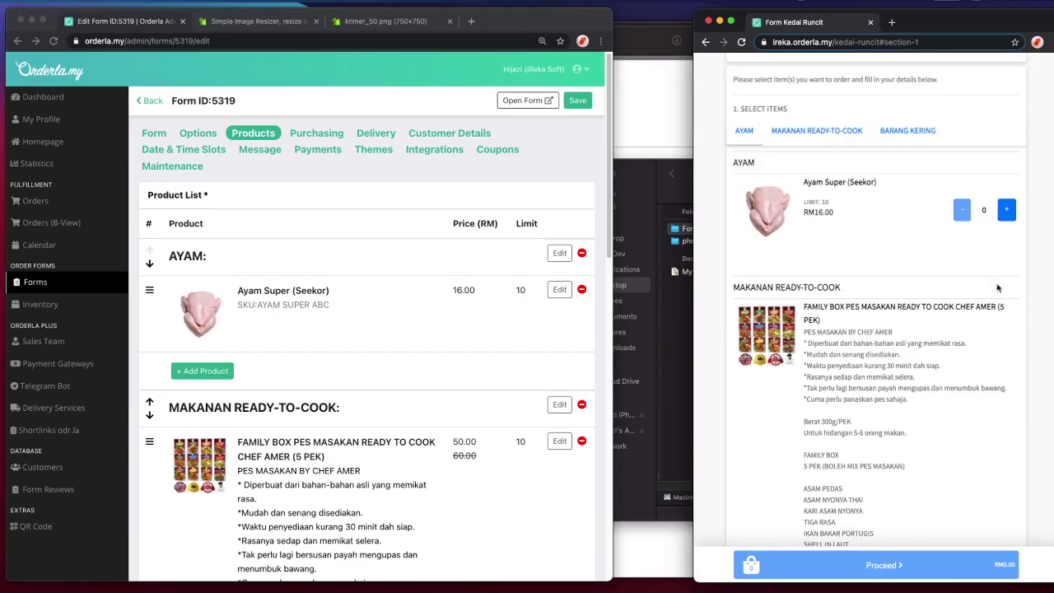
pyautogui.click(1004, 216)
pyautogui.scroll(-5, 1023, 345)
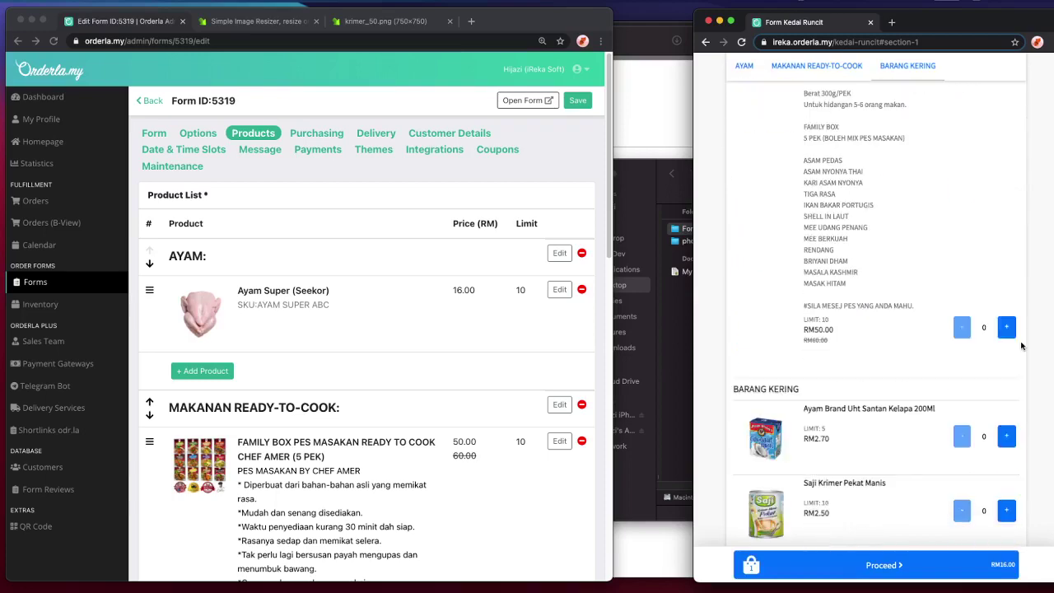
pyautogui.scroll(-1, 1021, 346)
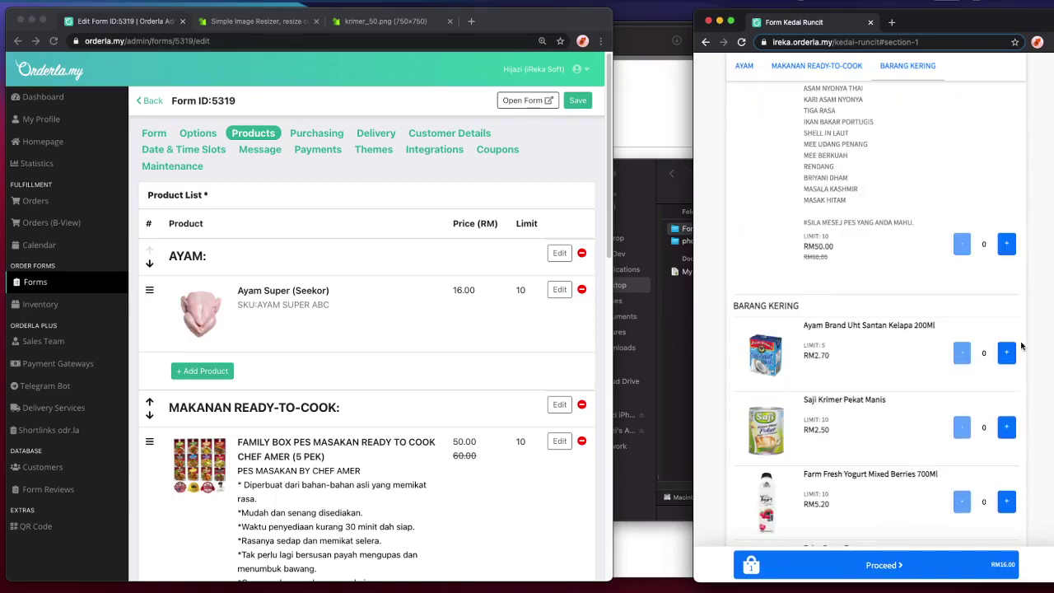
# - Raise the Ayam Brand coconut milk quantity so the self-pickup total reaches RM24.10
pyautogui.moveTo(267, 586)
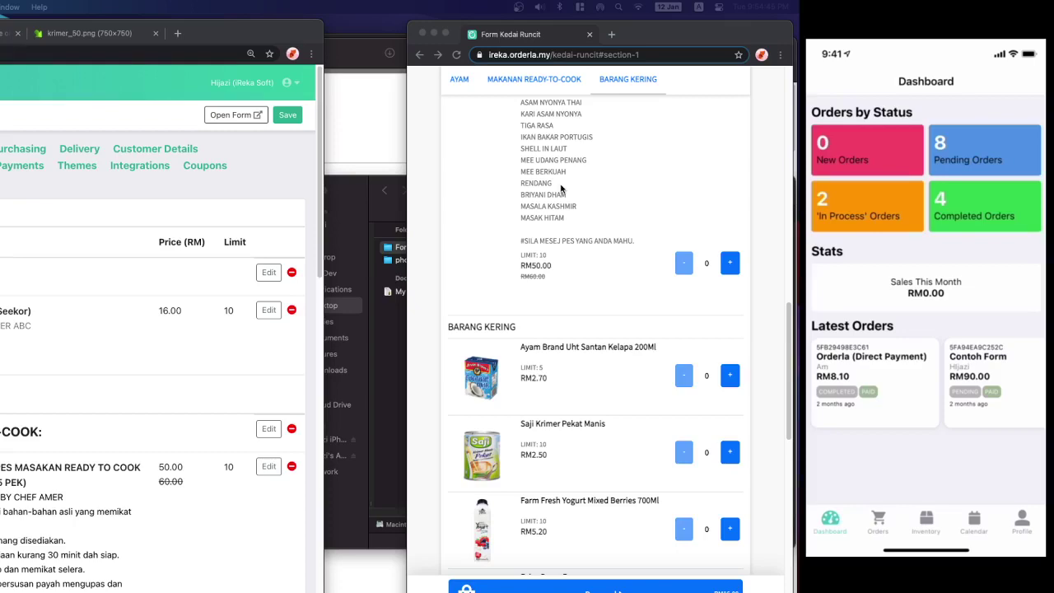
pyautogui.click(605, 262)
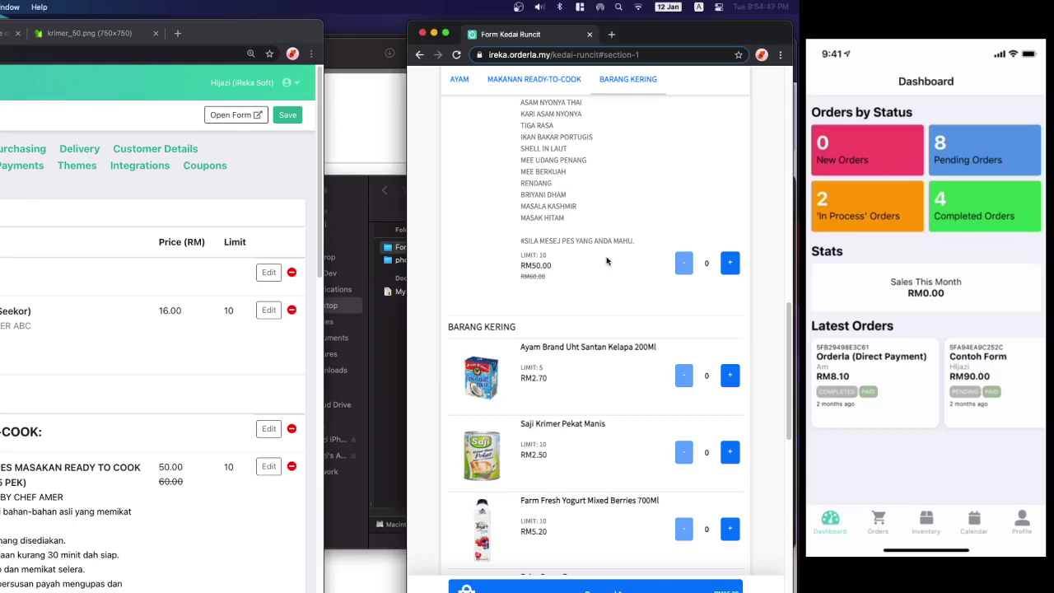
pyautogui.scroll(15, 606, 262)
pyautogui.scroll(-10, 606, 262)
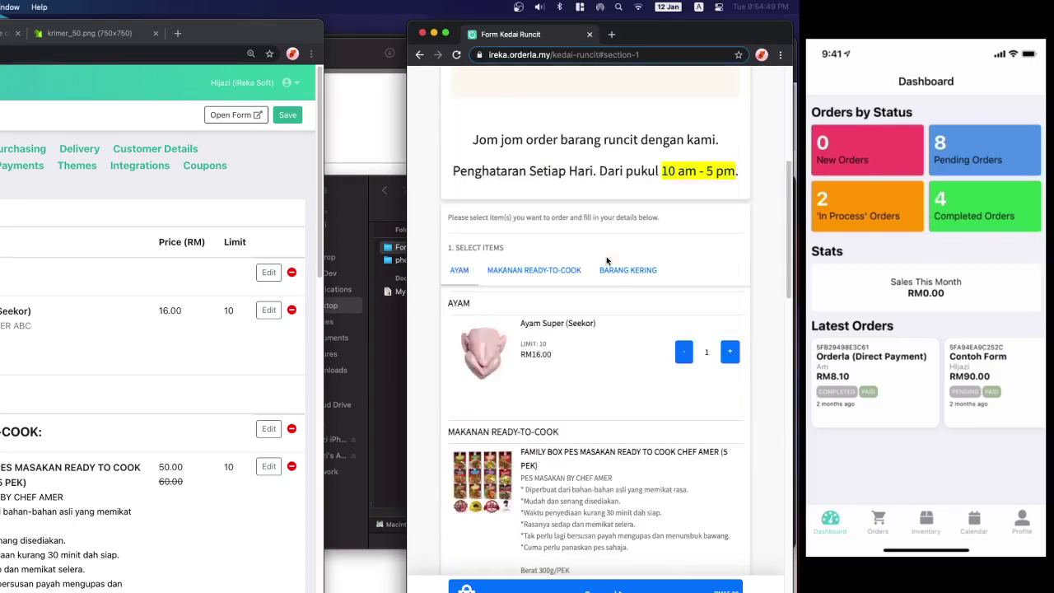
pyautogui.scroll(-5, 606, 262)
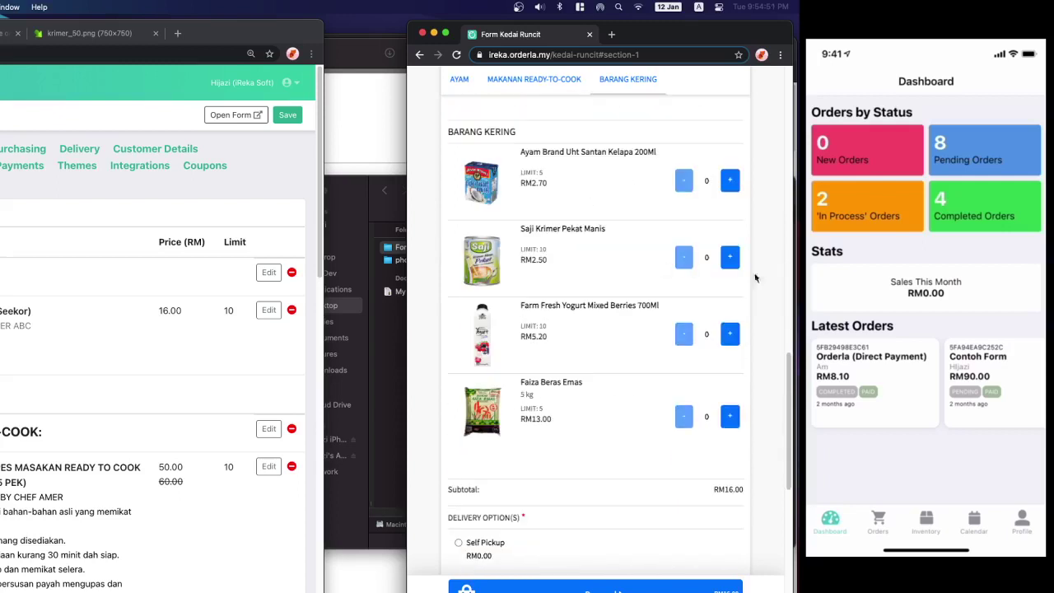
pyautogui.click(730, 181)
pyautogui.click(731, 181)
pyautogui.click(730, 181)
pyautogui.scroll(-3, 508, 472)
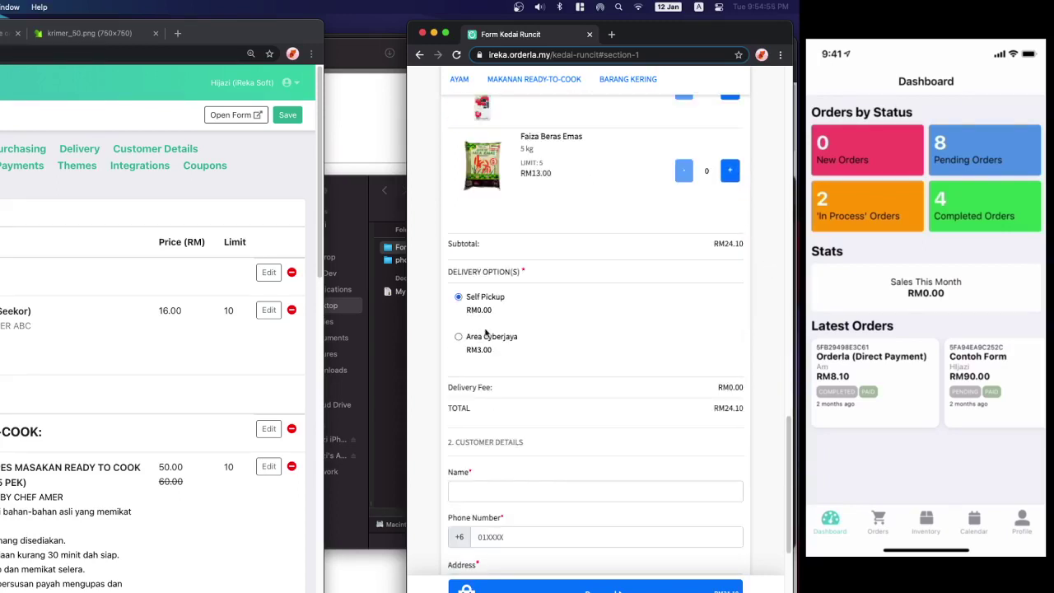
pyautogui.scroll(-2, 510, 461)
# - Enter the customer's name, phone number and address
pyautogui.click(535, 378)
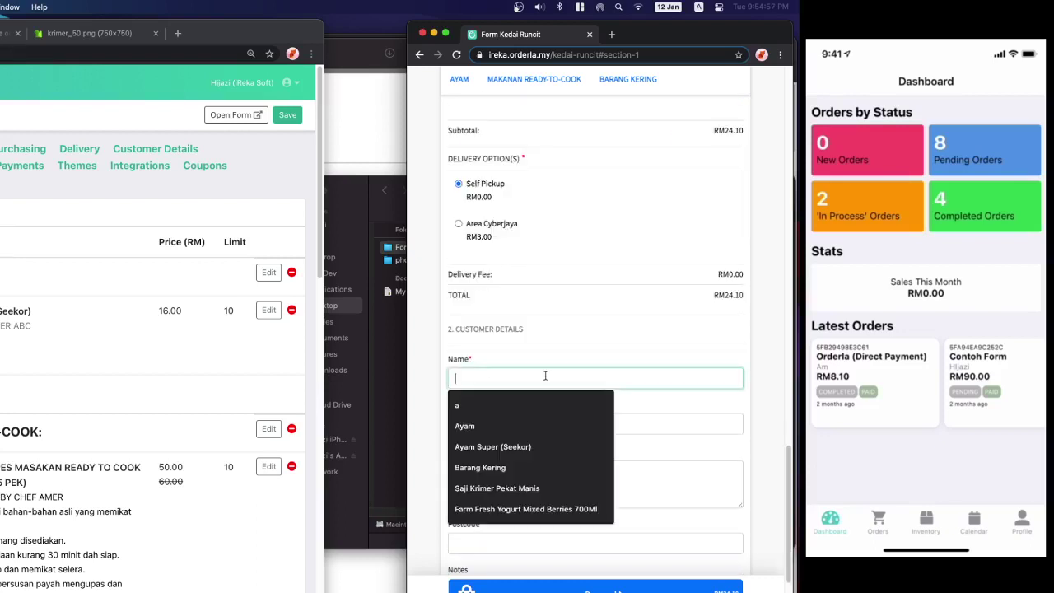
pyautogui.write('hijazi')
pyautogui.press('Tab')
pyautogui.write('01')
pyautogui.click(455, 472)
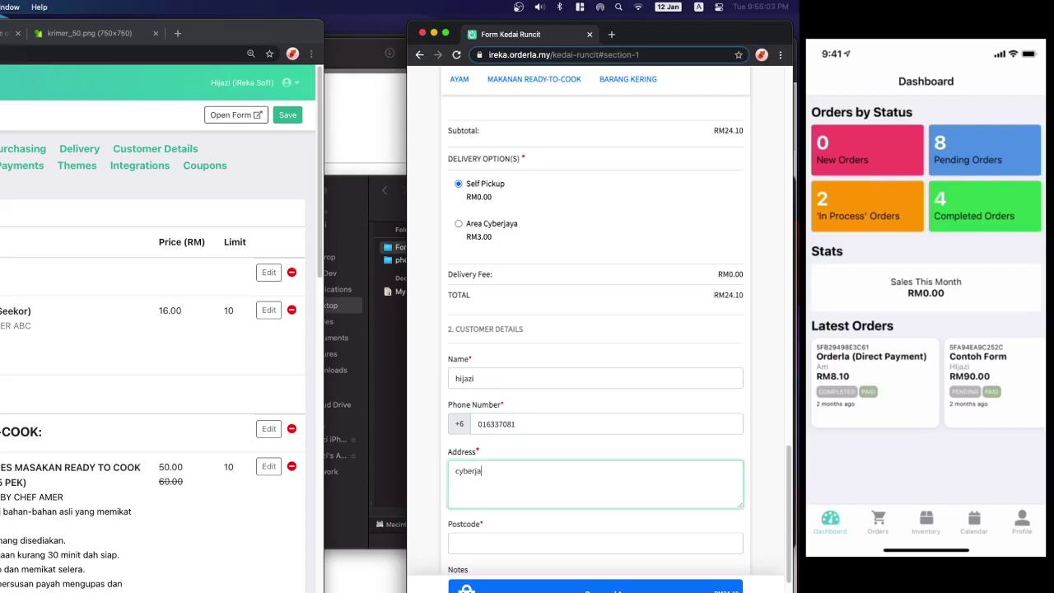
pyautogui.write('cyberjaya')
# - Correct the postcode's first digit and add the note 'esok, pukul 3 ptng'
pyautogui.press('Tab')
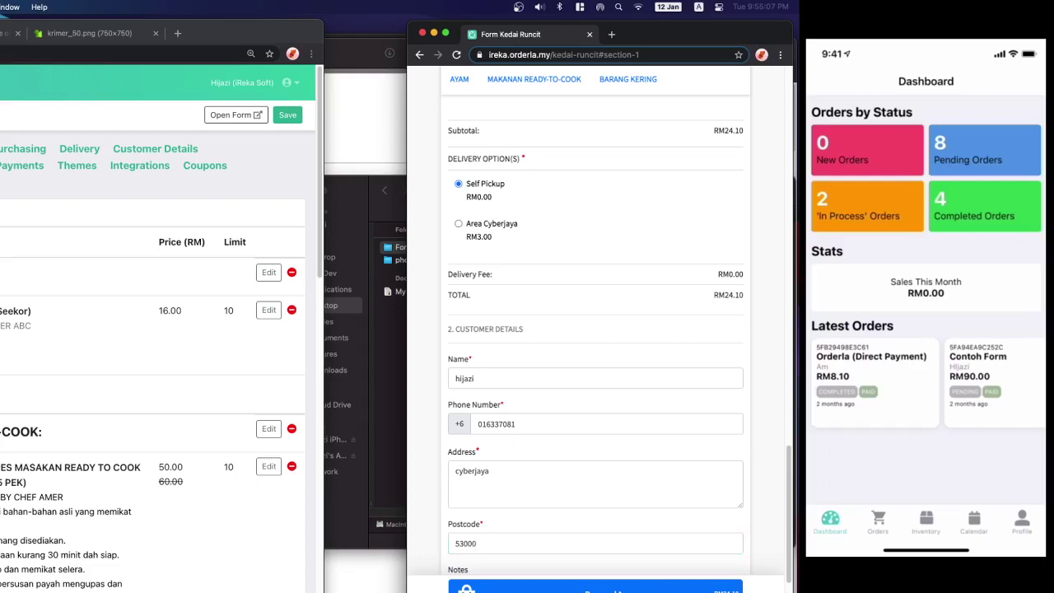
pyautogui.scroll(-3, 469, 491)
pyautogui.click(468, 492)
pyautogui.click(458, 441)
pyautogui.press('BackSpace')
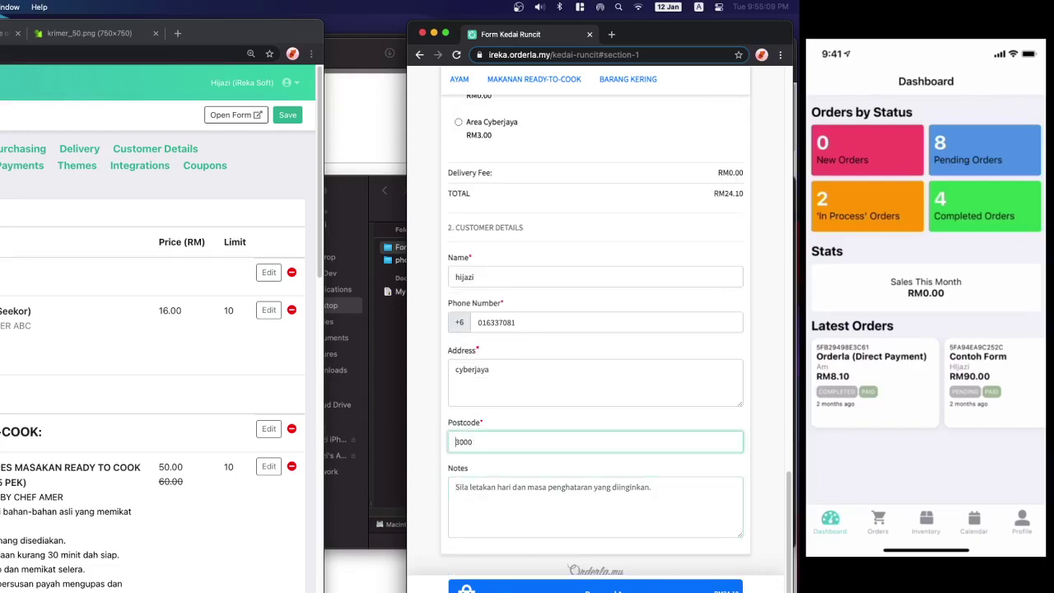
pyautogui.write('6')
pyautogui.click(470, 494)
pyautogui.write('esok, pukul 3 ptng')
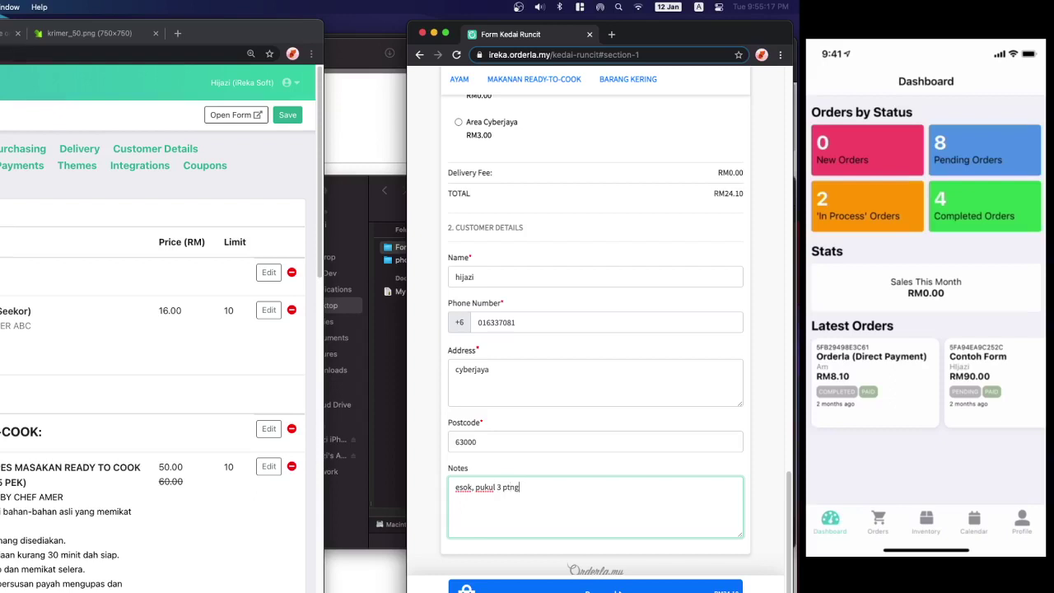
# - Preview the order summary twice before choosing a delivery option
pyautogui.click(667, 586)
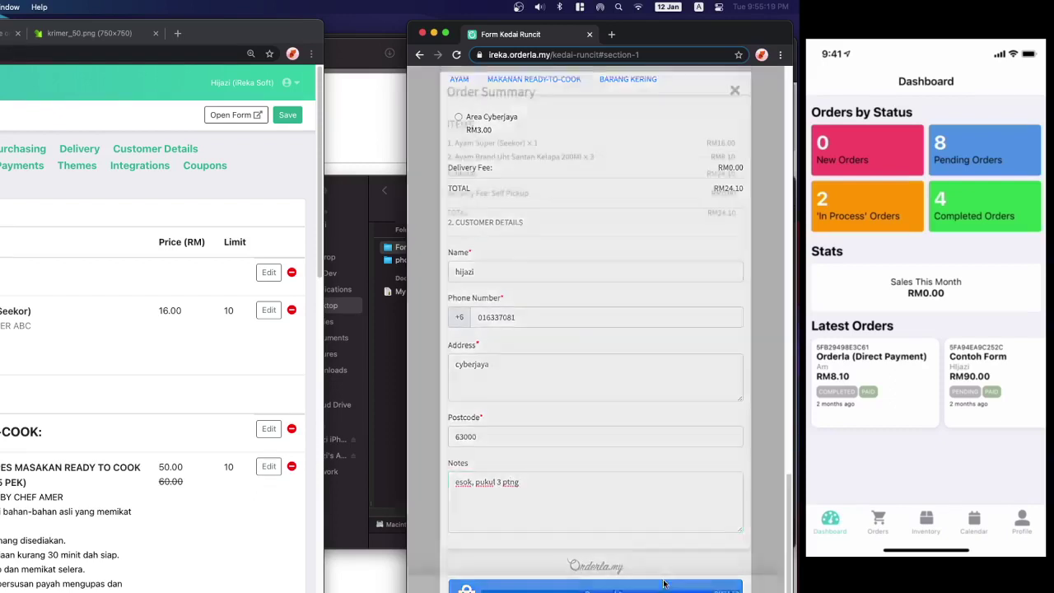
pyautogui.moveTo(461, 118); pyautogui.dragTo(475, 117)
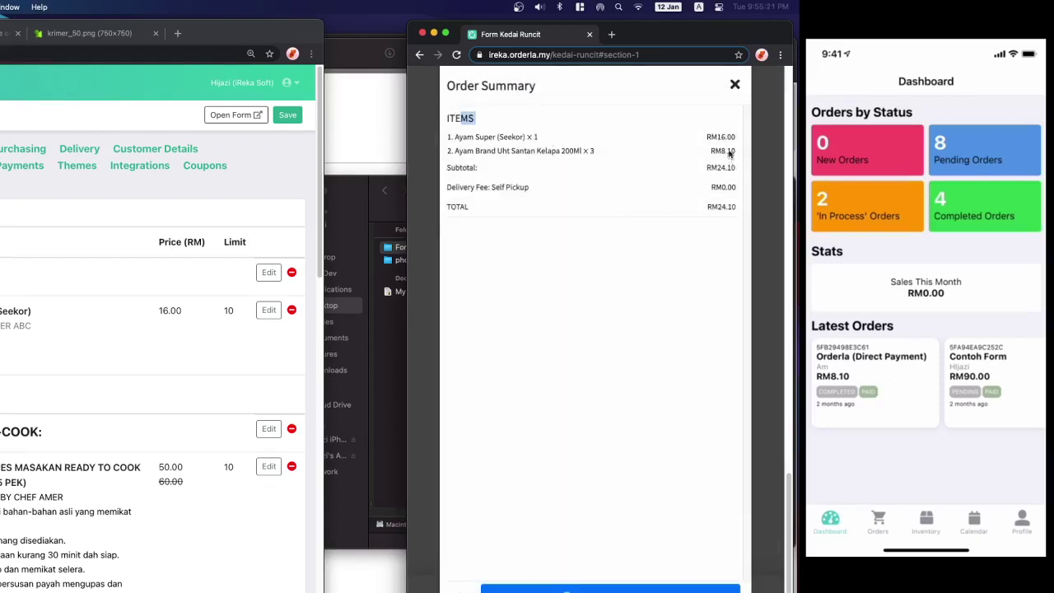
pyautogui.click(734, 85)
pyautogui.scroll(15, 693, 273)
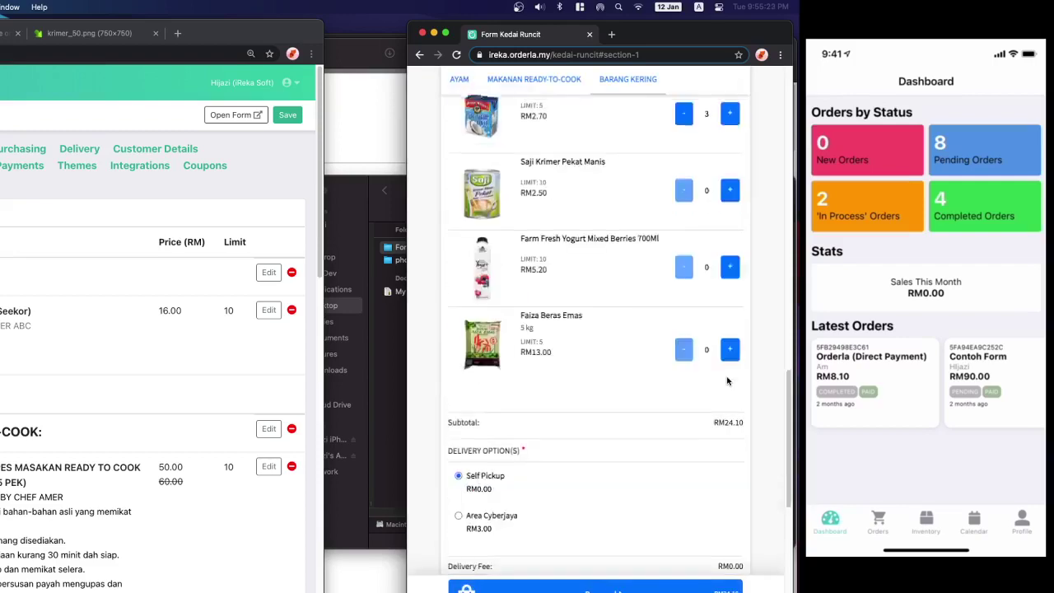
pyautogui.scroll(5, 694, 273)
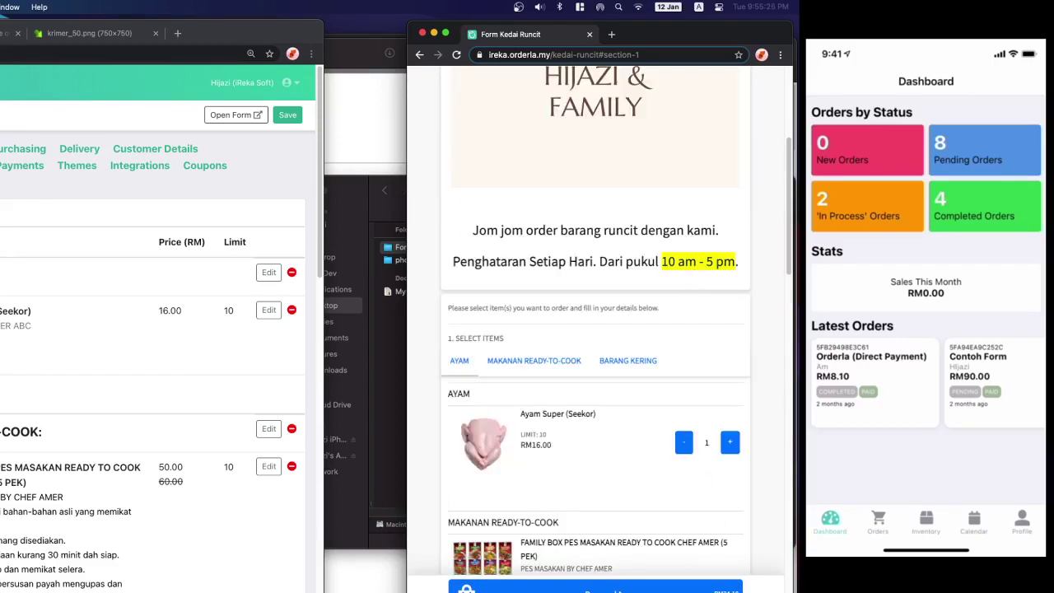
pyautogui.click(695, 584)
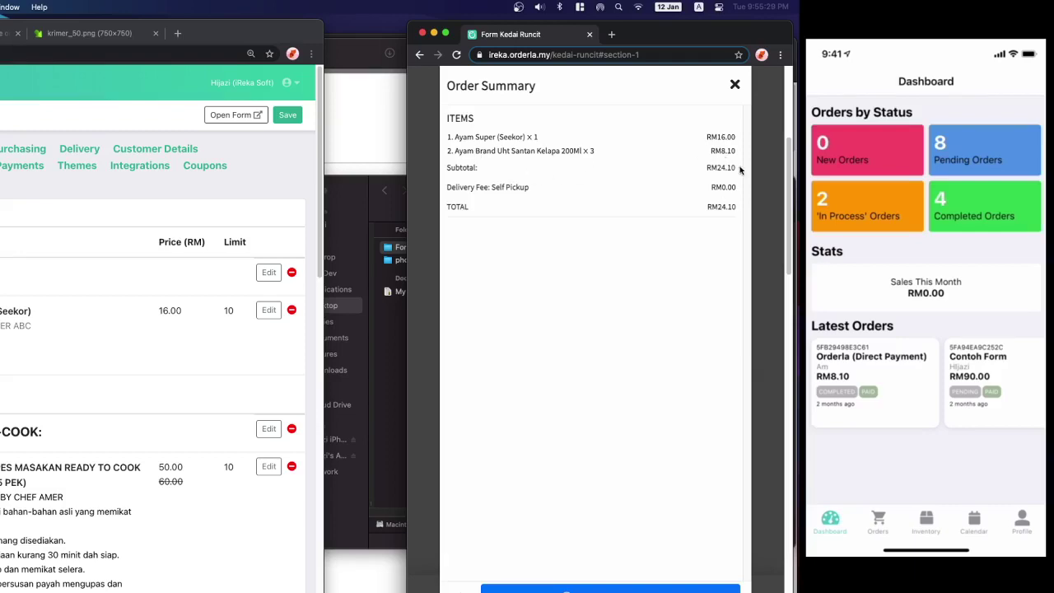
pyautogui.click(735, 85)
pyautogui.scroll(-10, 694, 403)
pyautogui.scroll(-15, 693, 403)
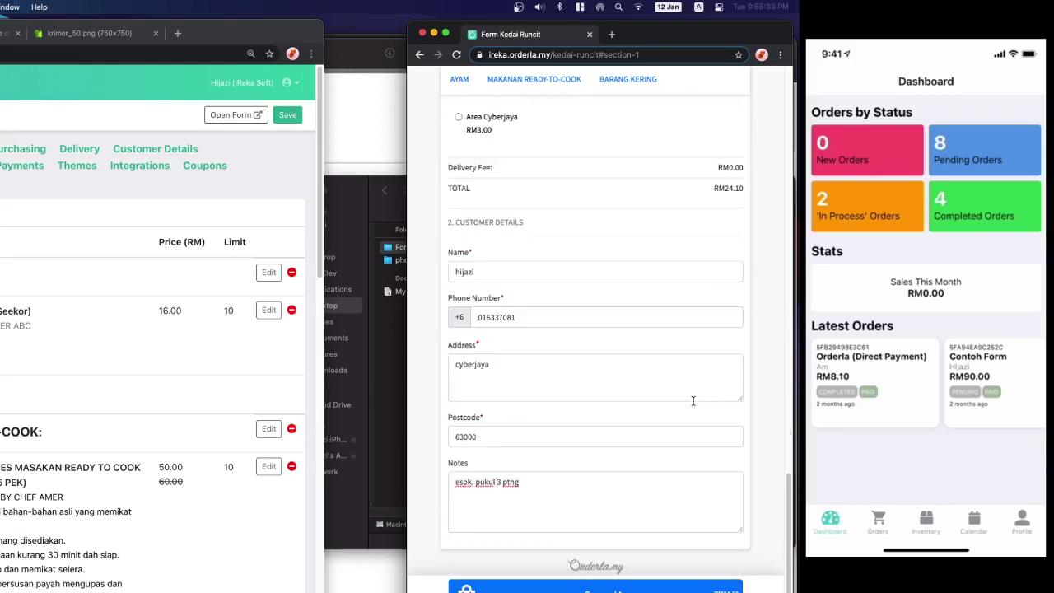
pyautogui.scroll(5, 608, 470)
pyautogui.scroll(2, 634, 424)
# - Choose Area Cyberjaya delivery, review the RM27.10 summary, and submit the order via WhatsApp
pyautogui.click(494, 430)
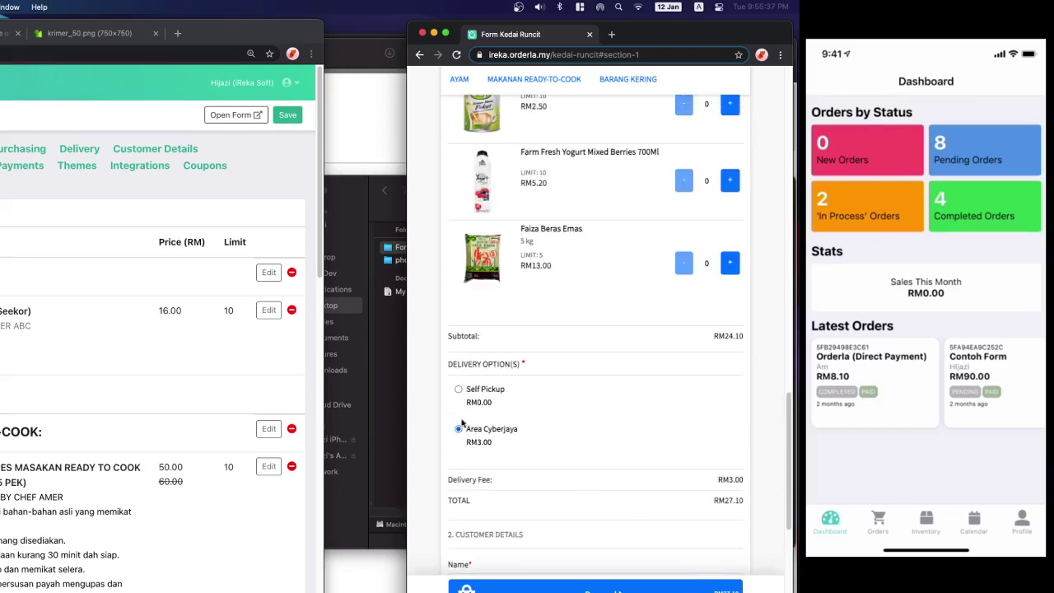
pyautogui.click(713, 586)
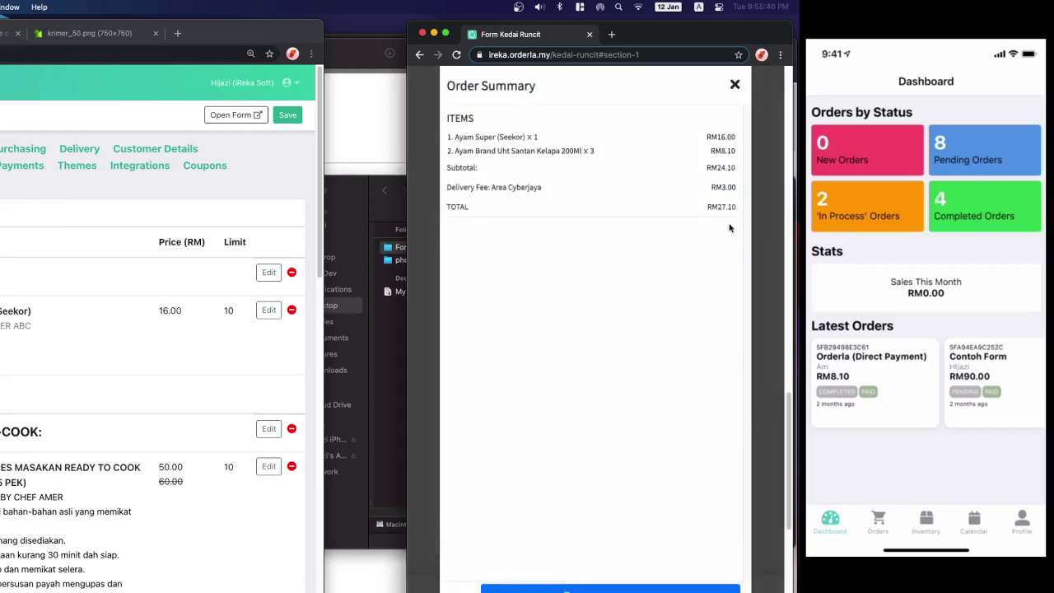
pyautogui.click(636, 588)
pyautogui.click(644, 590)
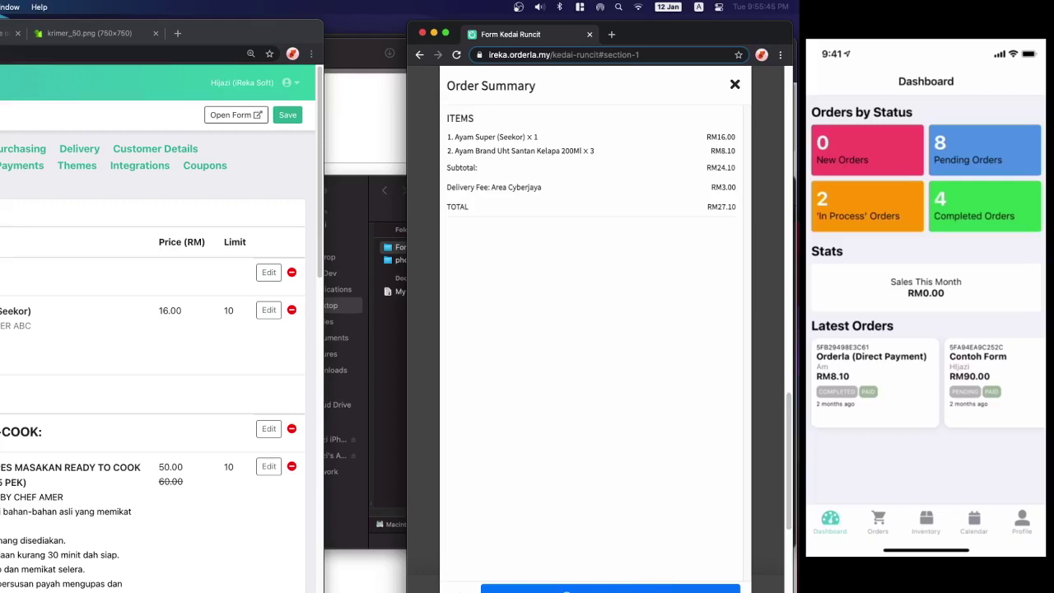
pyautogui.moveTo(792, 591); pyautogui.dragTo(776, 575)
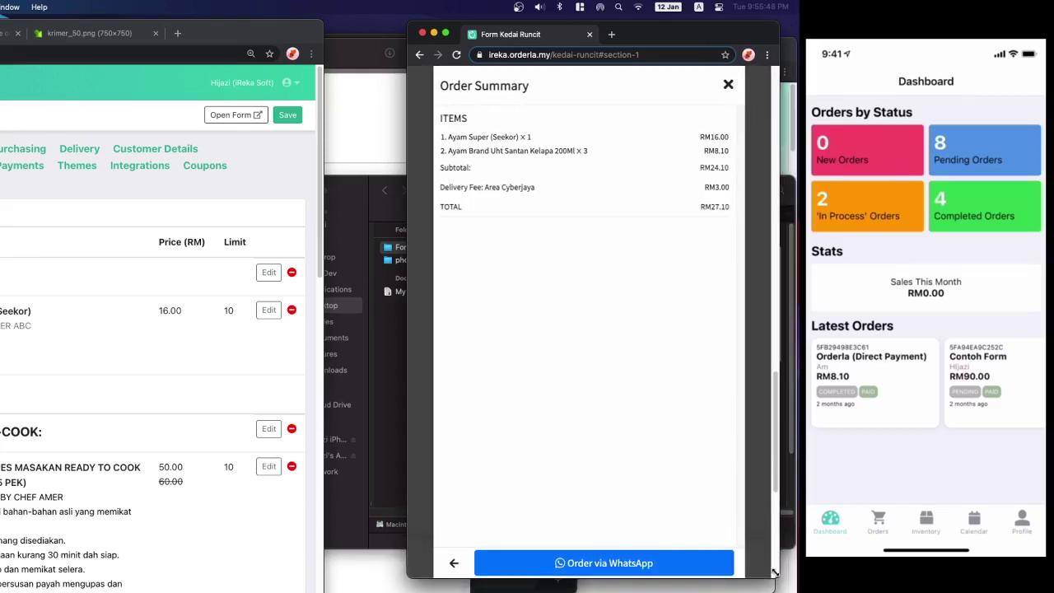
pyautogui.click(692, 562)
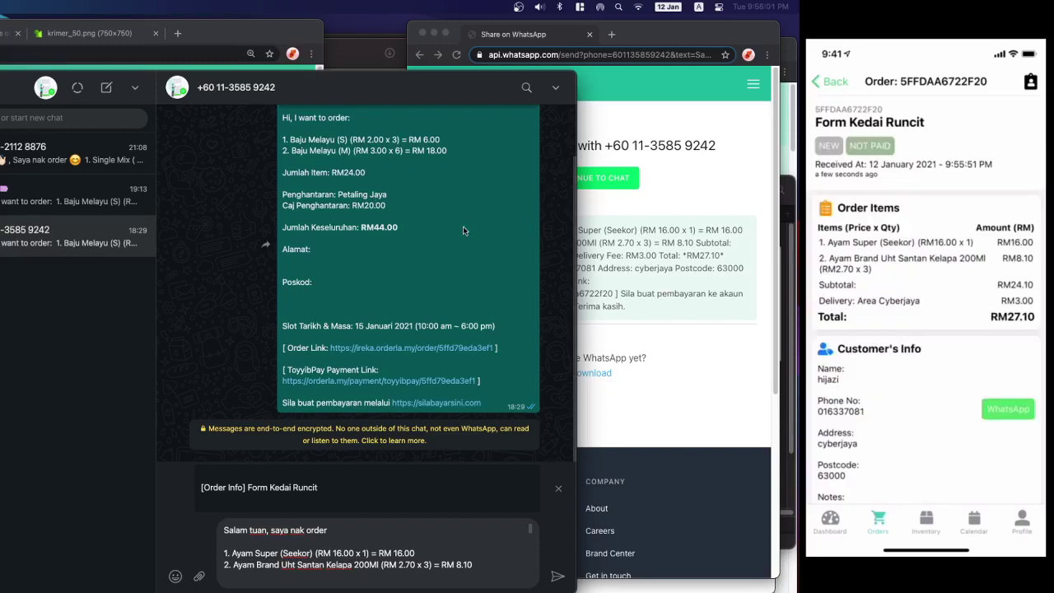
# - Send the prefilled Form Kedai Runcit order message with the RM27.10 total in WhatsApp
pyautogui.scroll(-5, 926, 299)
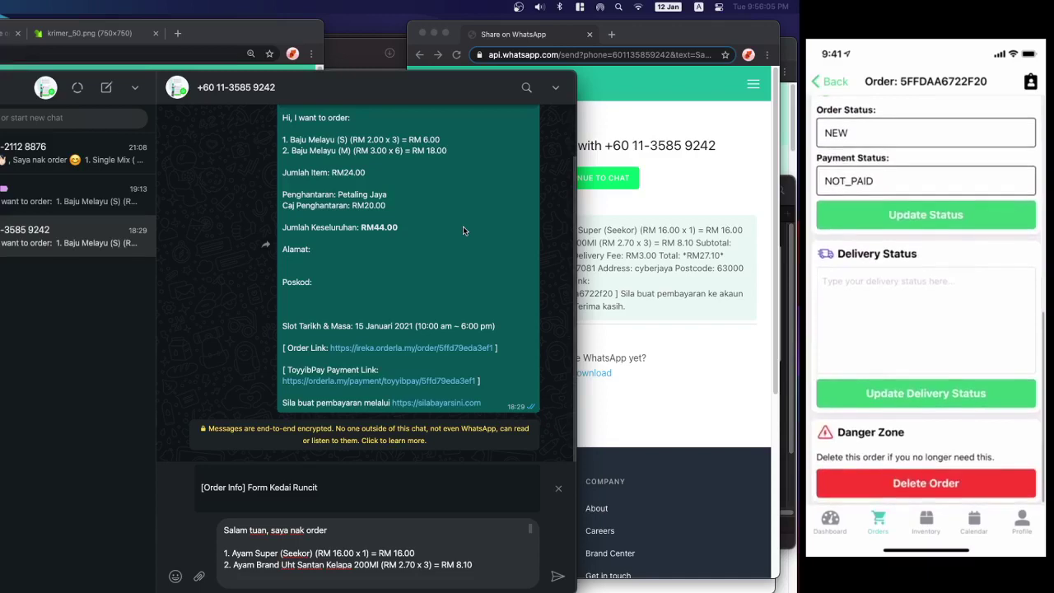
pyautogui.click(913, 313)
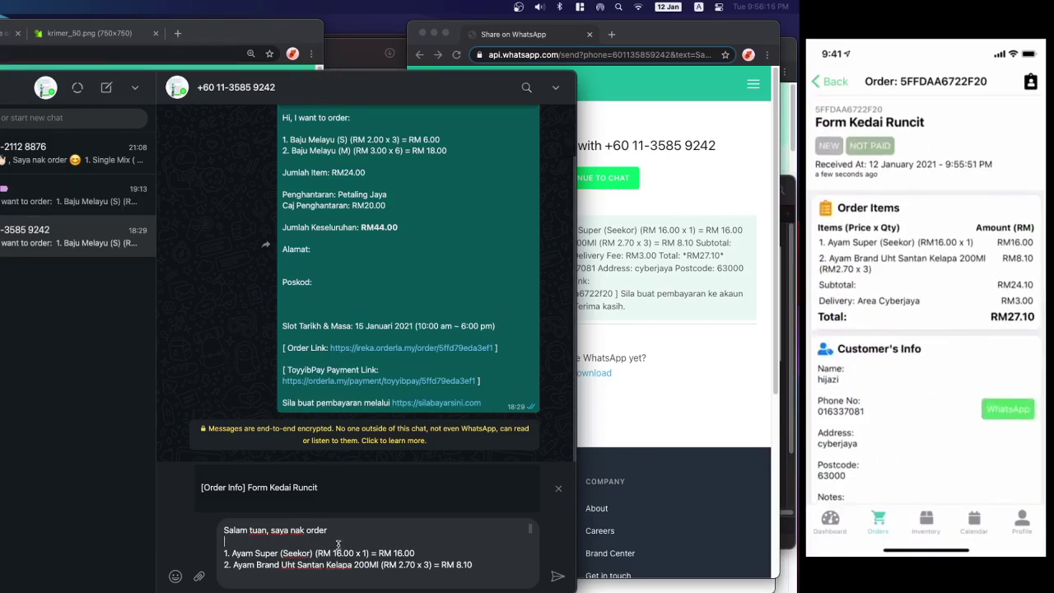
pyautogui.click(599, 399)
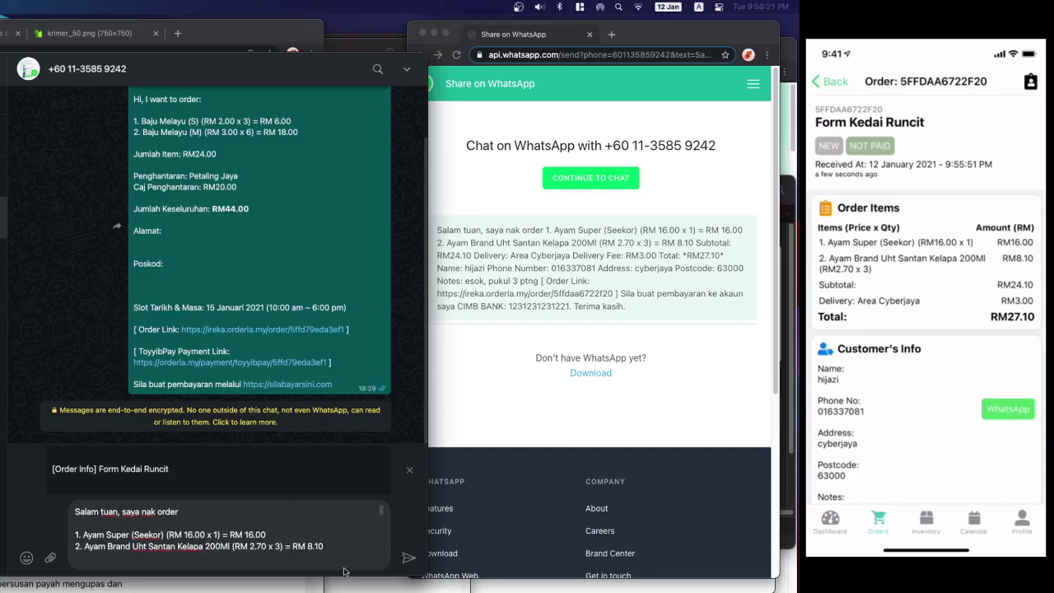
pyautogui.click(405, 558)
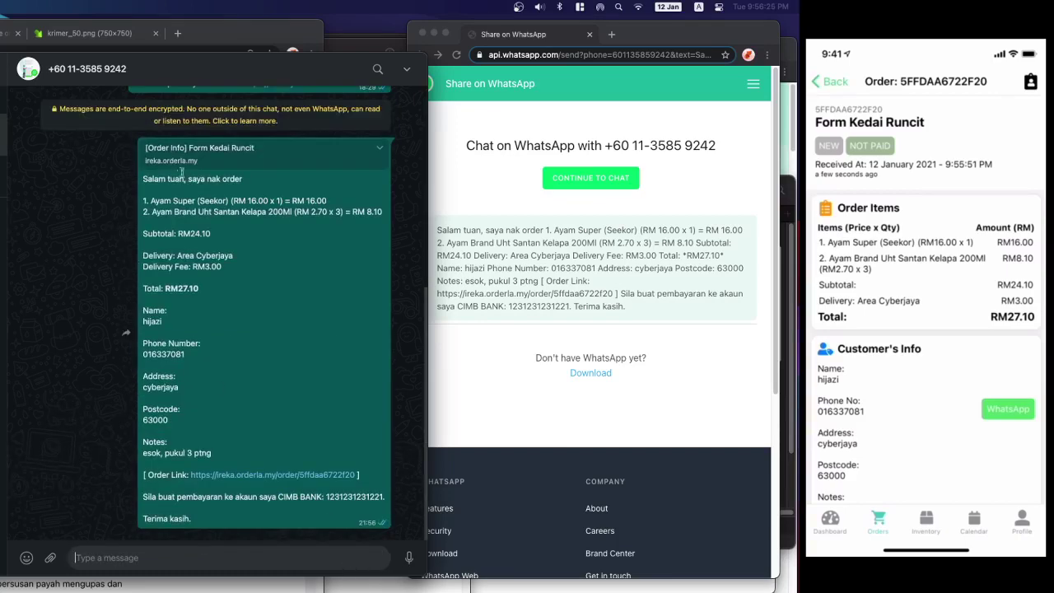
# - Review the sent message's greeting and the Ayam Super (Seekor) item line
pyautogui.moveTo(144, 179); pyautogui.dragTo(255, 177)
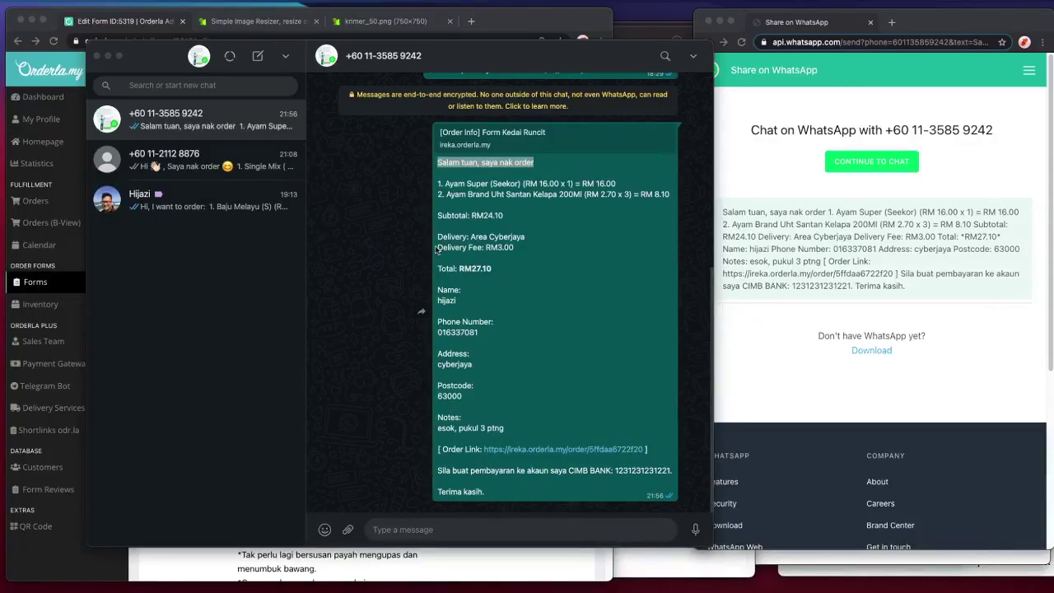
pyautogui.click(495, 176)
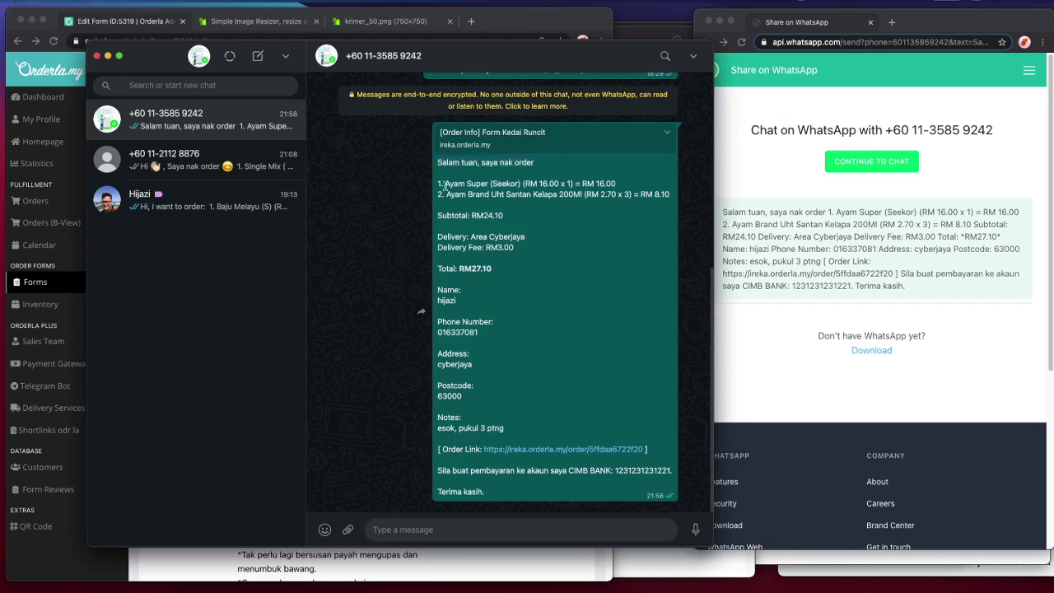
pyautogui.moveTo(439, 182); pyautogui.dragTo(471, 189)
pyautogui.click(470, 189)
pyautogui.moveTo(445, 183); pyautogui.dragTo(536, 180)
pyautogui.click(705, 41)
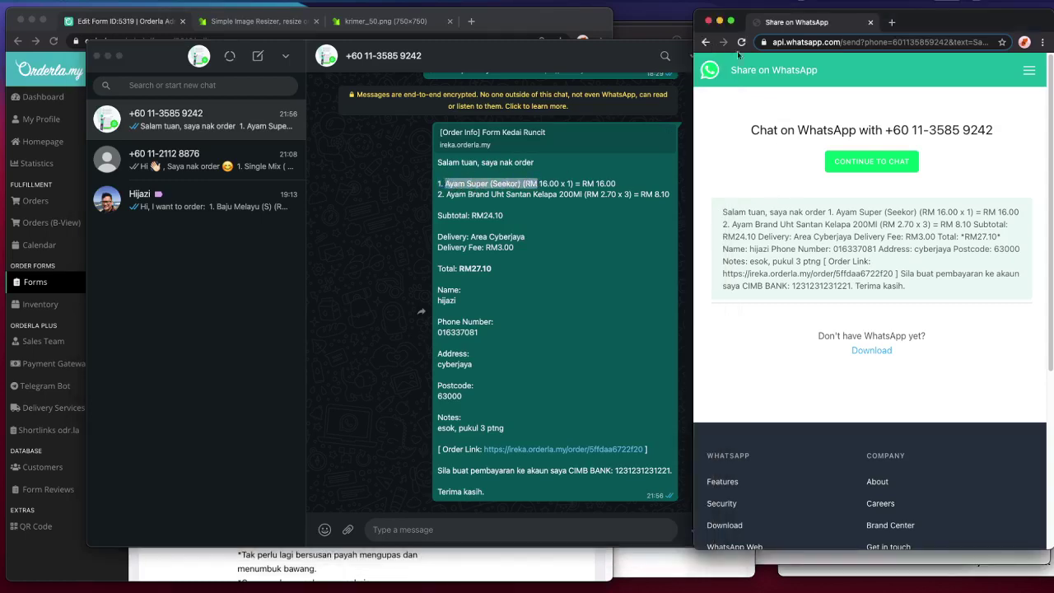
pyautogui.scroll(-15, 981, 308)
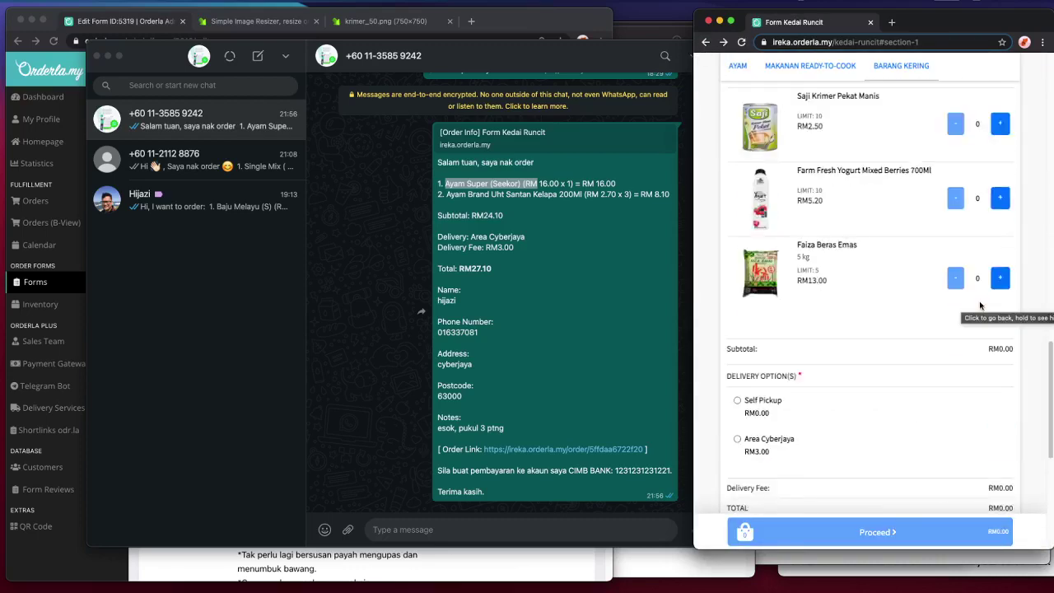
pyautogui.click(491, 261)
# - Check the item and delivery lines, then open the message's order link to the Customer Order Page
pyautogui.scroll(3, 941, 226)
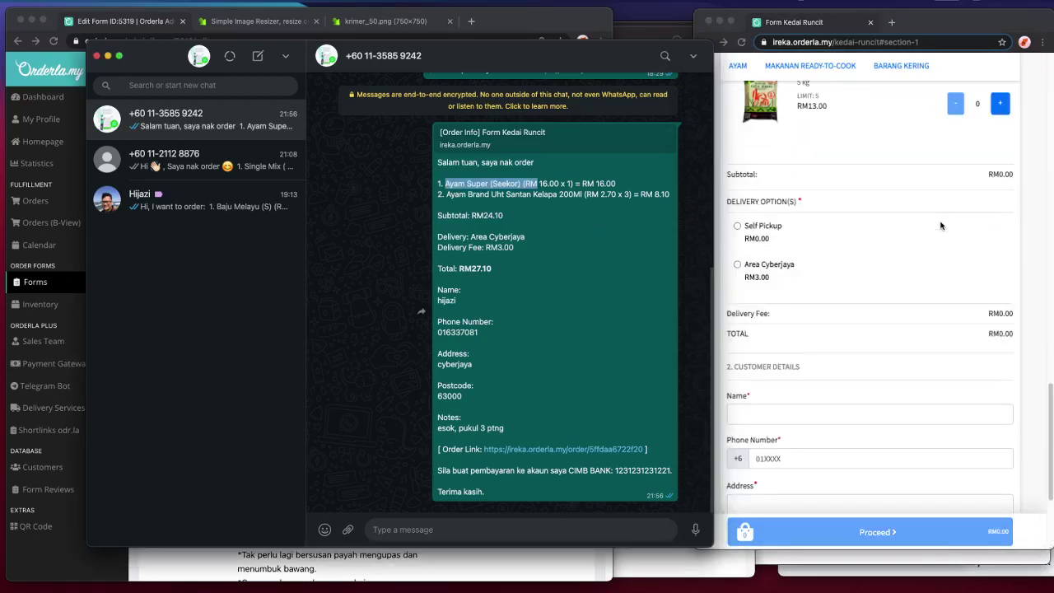
pyautogui.moveTo(673, 197); pyautogui.dragTo(535, 260)
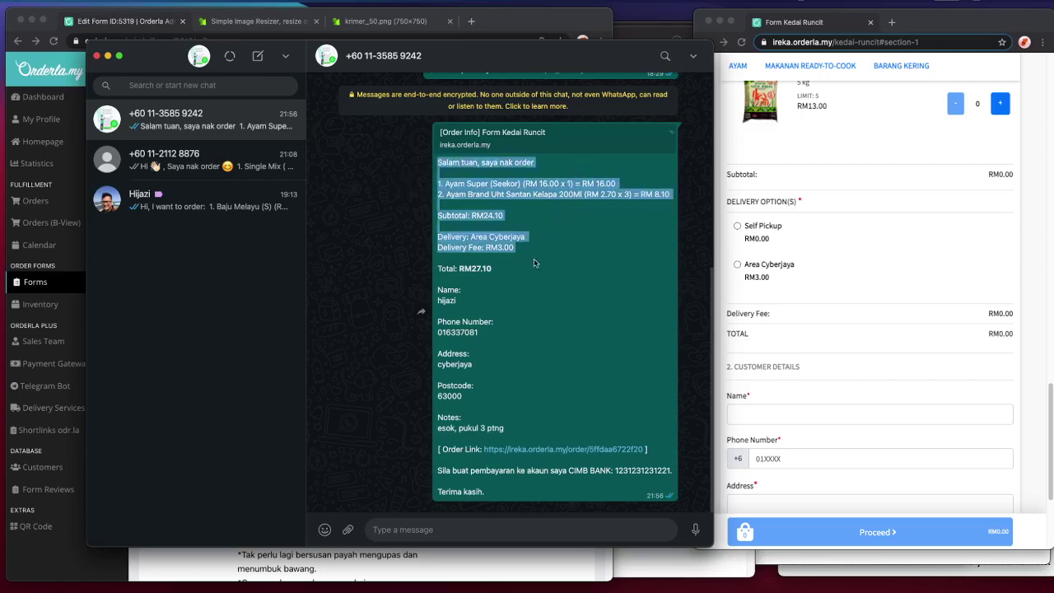
pyautogui.click(461, 213)
pyautogui.moveTo(451, 212); pyautogui.dragTo(436, 268)
pyautogui.click(447, 293)
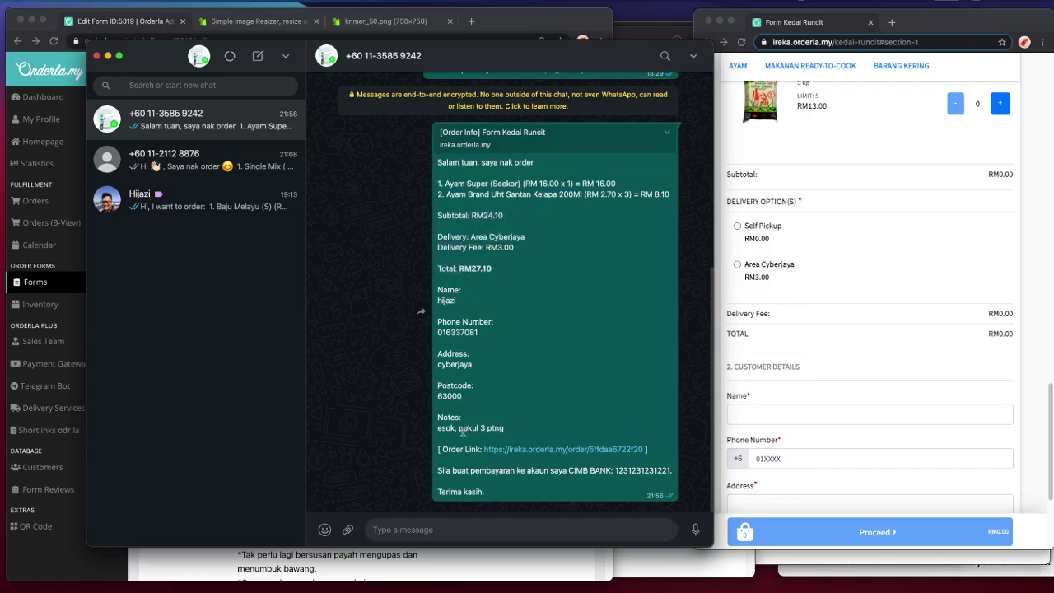
pyautogui.click(522, 457)
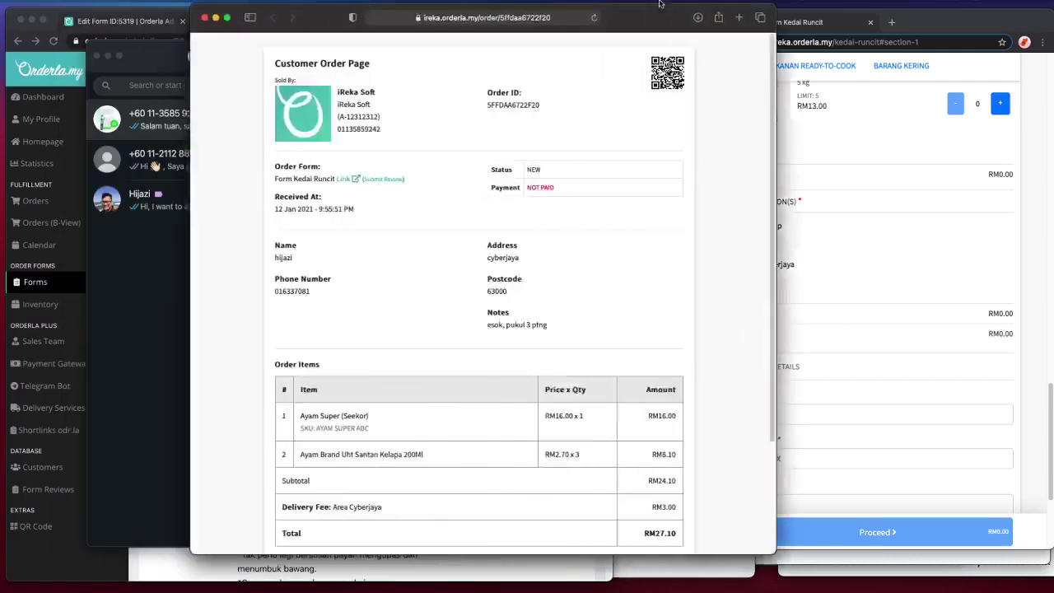
pyautogui.moveTo(666, 39); pyautogui.dragTo(901, 39)
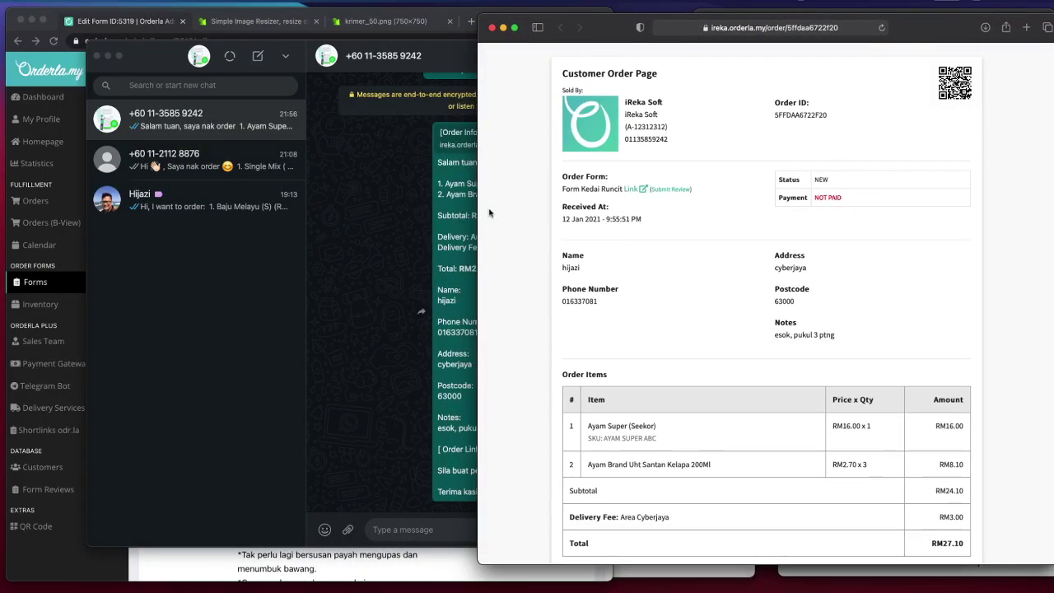
# - Set the order status to ONGOING in the phone app and confirm Ongoing, Not Paid on the reloaded page
pyautogui.moveTo(478, 211); pyautogui.dragTo(710, 196)
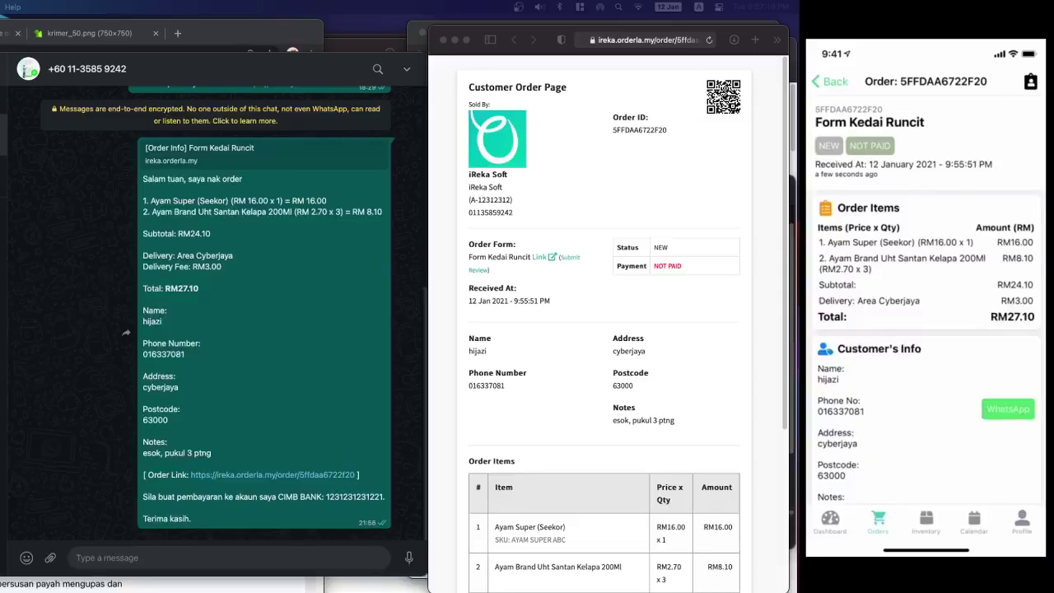
pyautogui.scroll(-10, 926, 302)
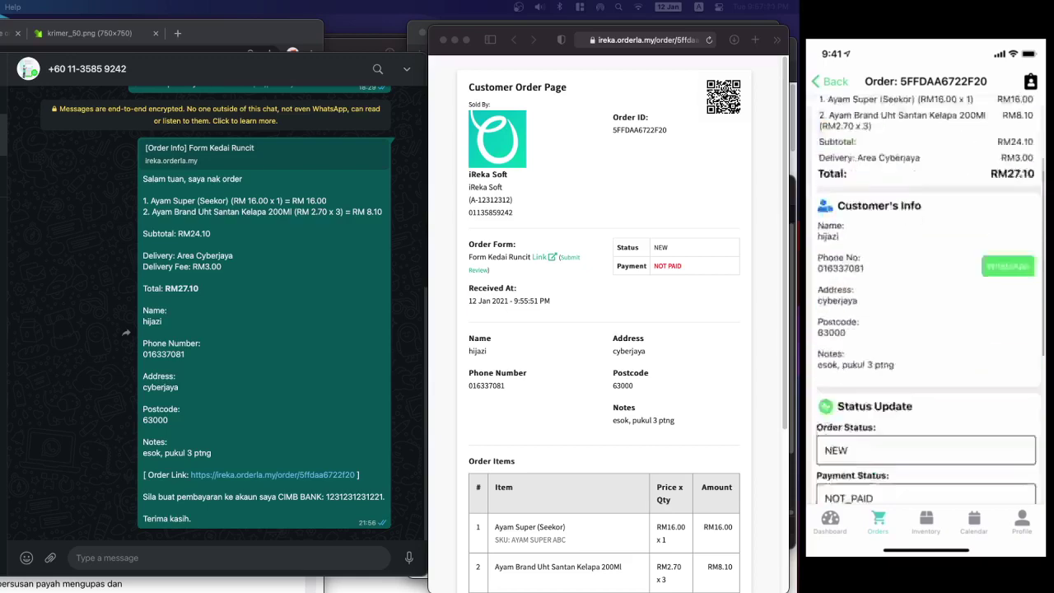
pyautogui.scroll(4, 925, 301)
pyautogui.scroll(-1, 926, 301)
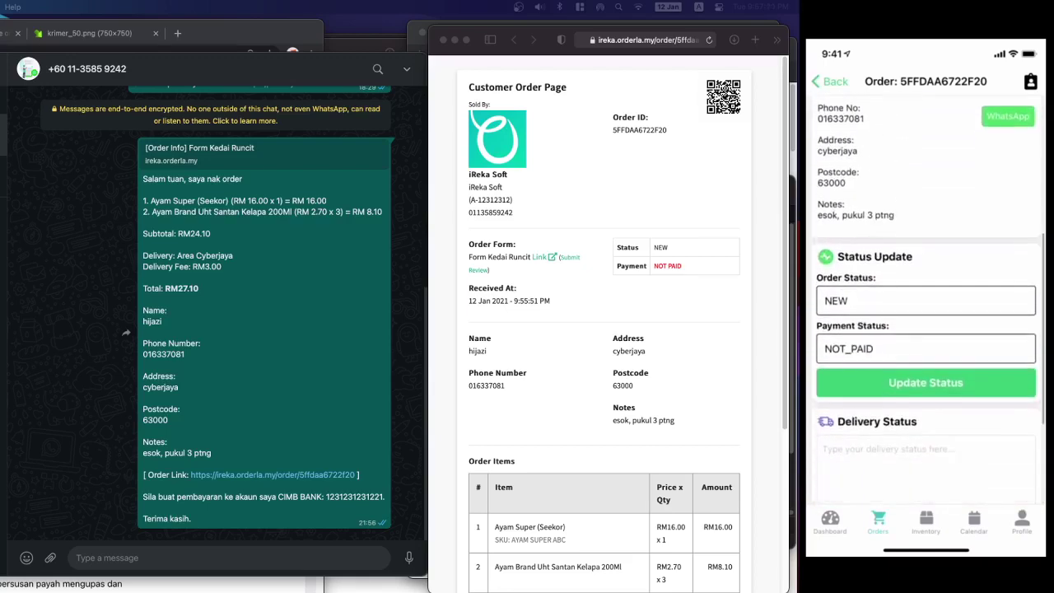
pyautogui.click(925, 301)
pyautogui.scroll(-4, 925, 488)
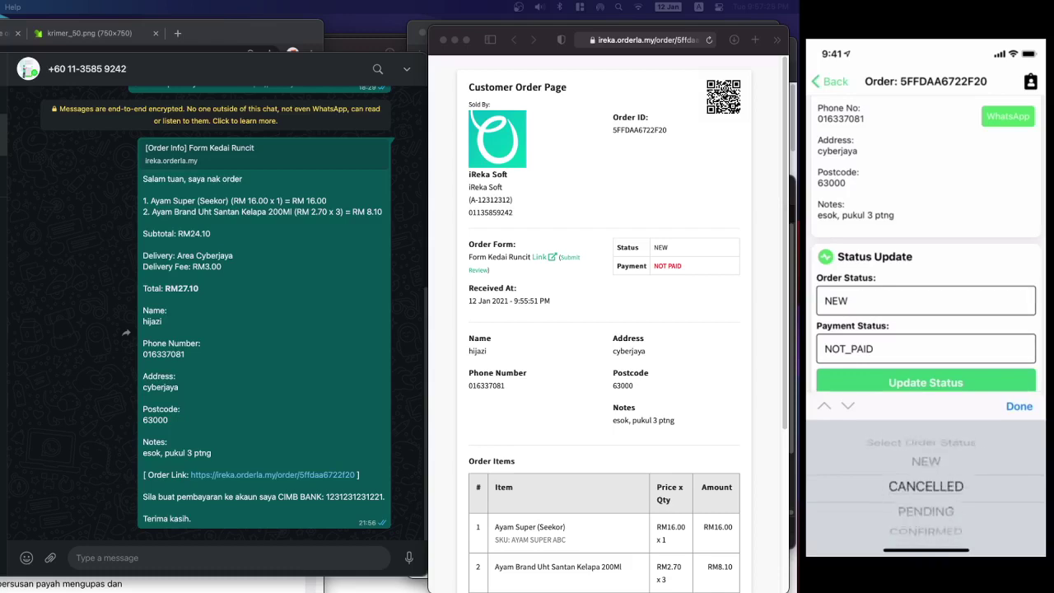
pyautogui.click(1018, 406)
pyautogui.click(925, 382)
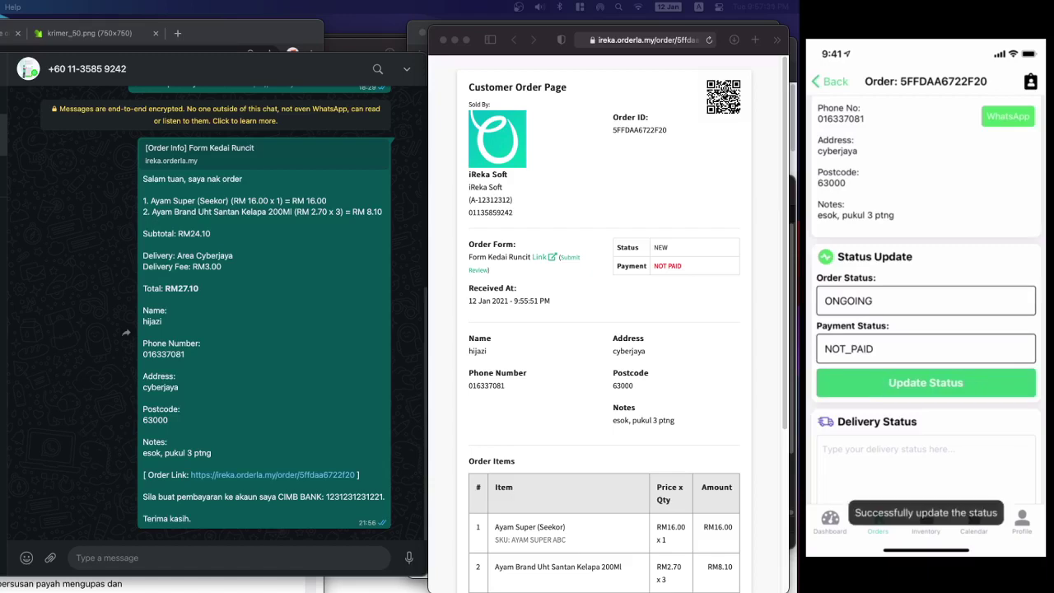
pyautogui.click(498, 48)
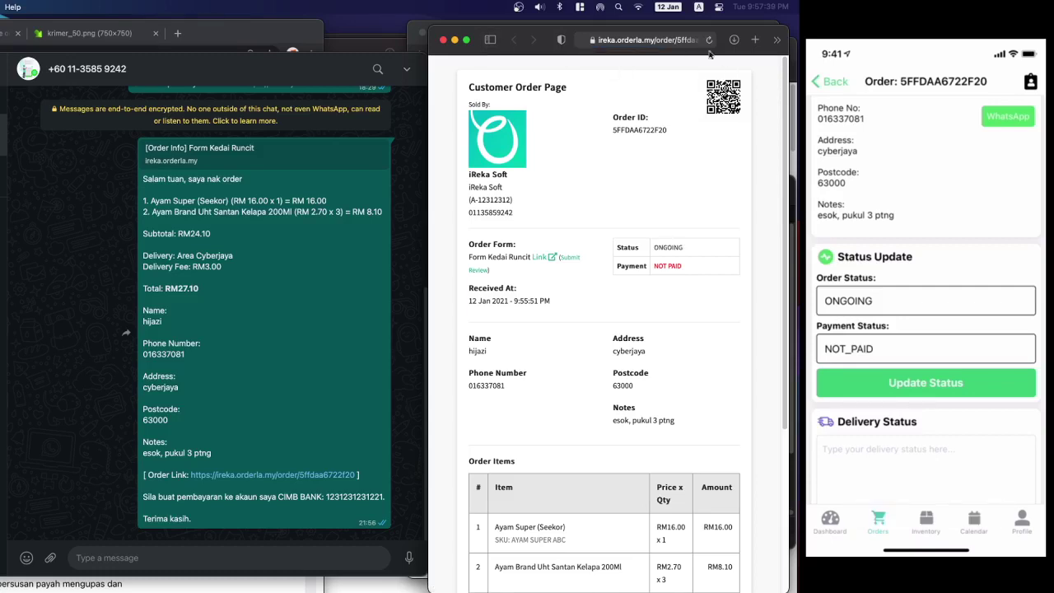
pyautogui.doubleClick(675, 248)
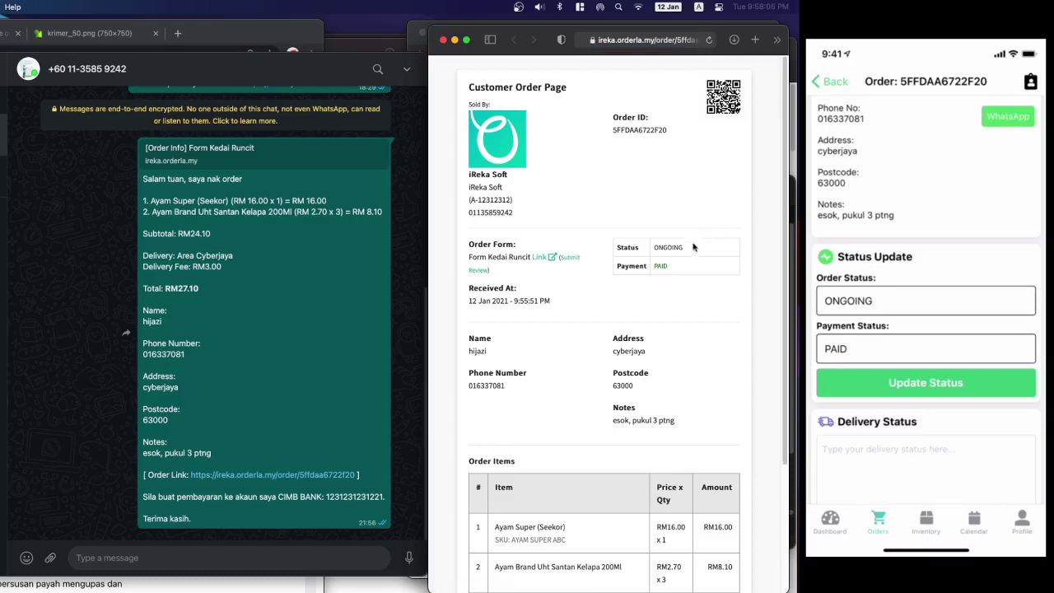
# - Copy the customer order link from Safari, close Safari, and start a new Chrome tab
pyautogui.moveTo(664, 265); pyautogui.dragTo(653, 265)
pyautogui.click(633, 39)
pyautogui.hotkey('ctrl', 'c')
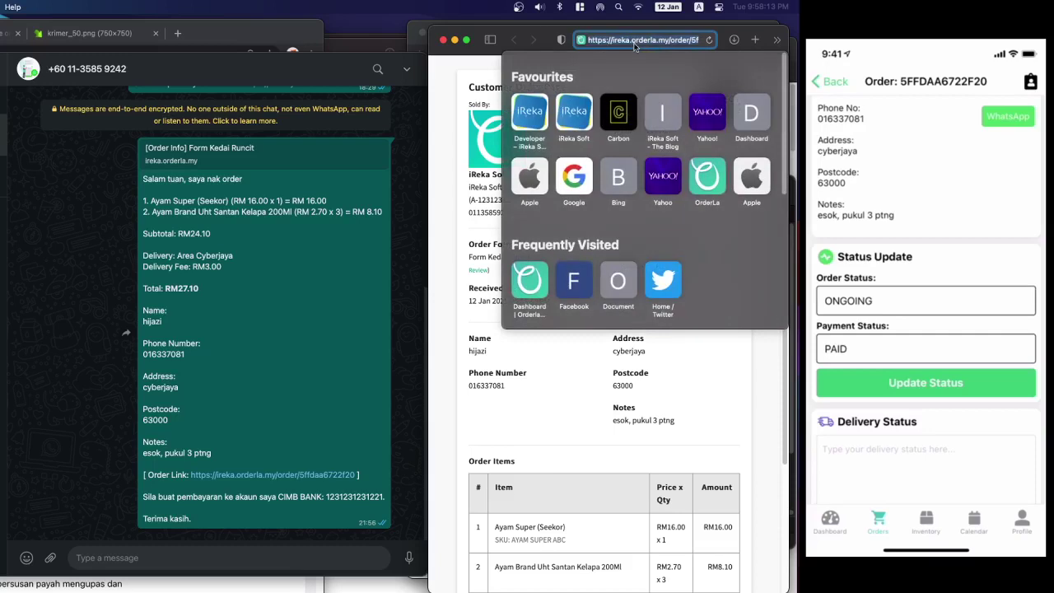
pyautogui.click(464, 114)
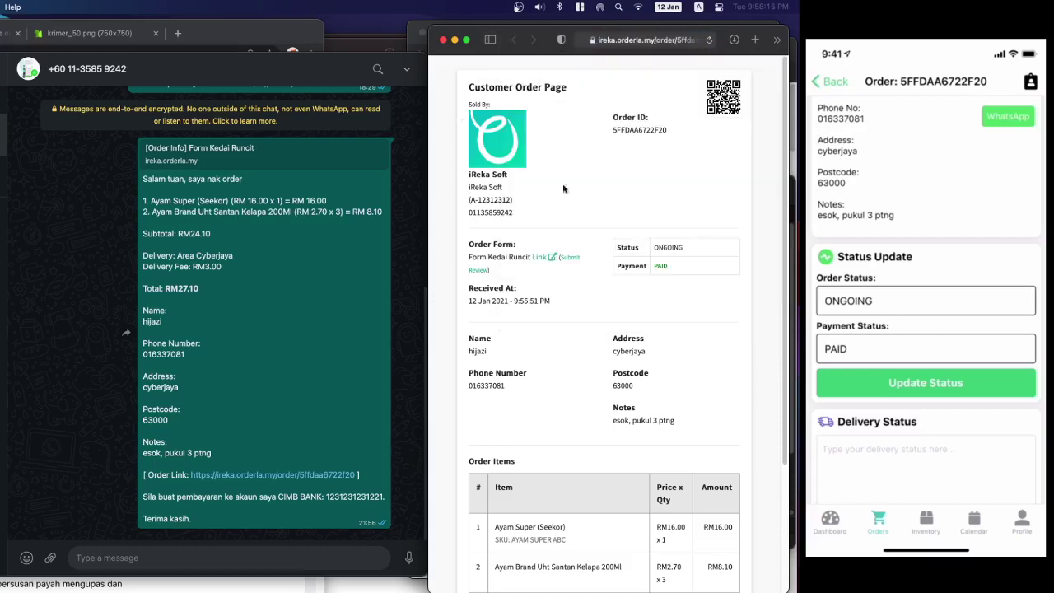
pyautogui.click(443, 42)
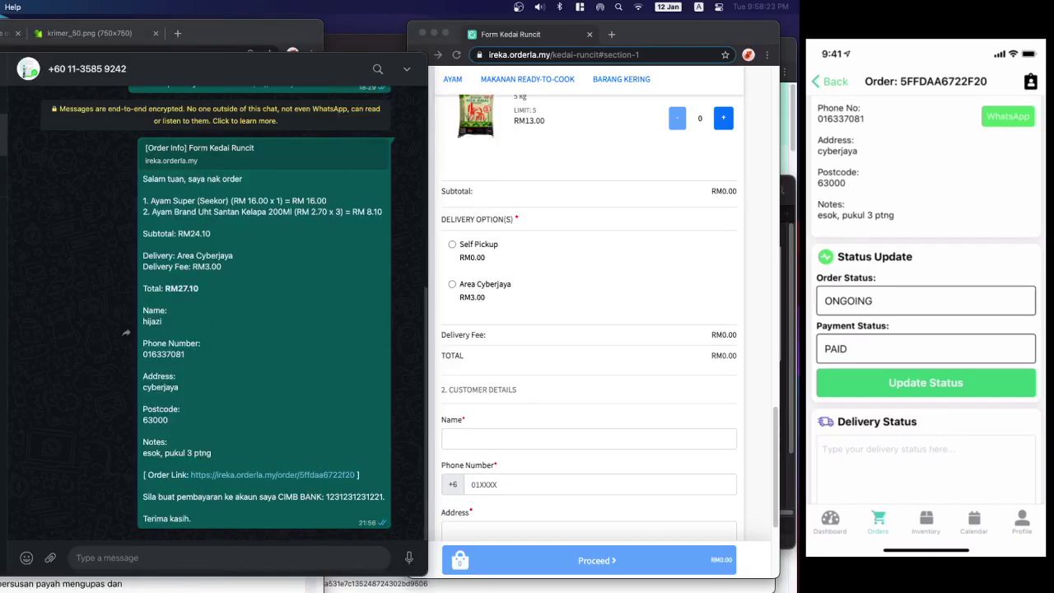
pyautogui.click(616, 38)
# - Load the pasted order link and review the order's item rows on the customer page
pyautogui.hotkey('ctrl', 'v')
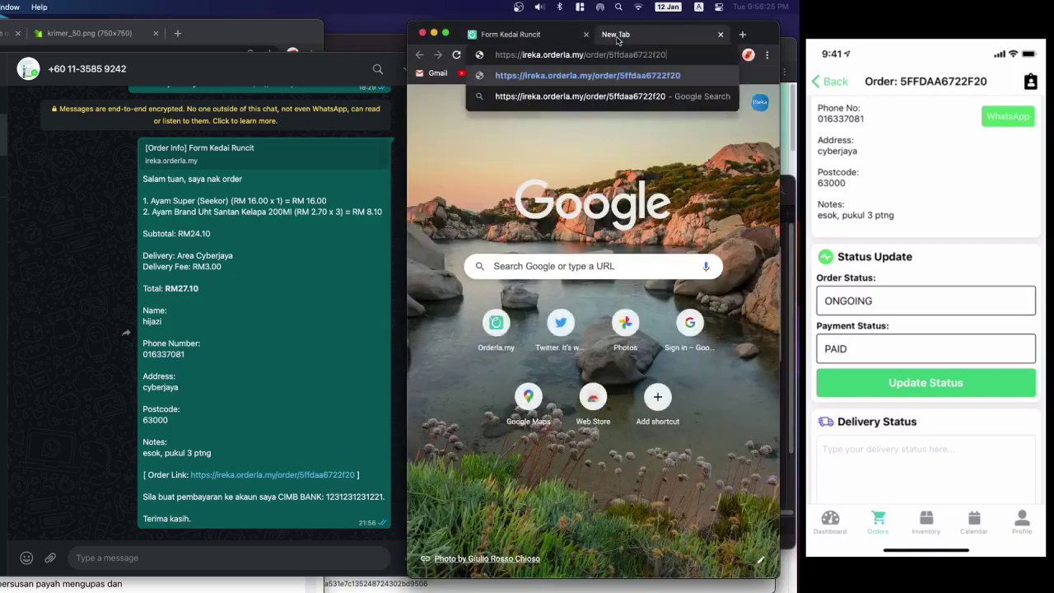
pyautogui.press('Return')
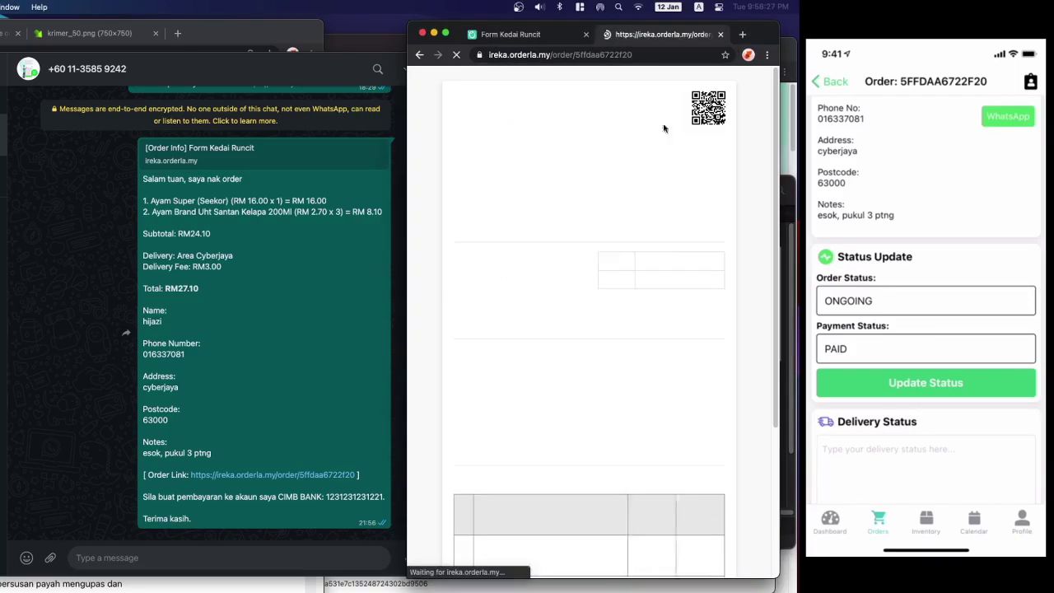
pyautogui.scroll(-5, 630, 247)
pyautogui.scroll(5, 629, 247)
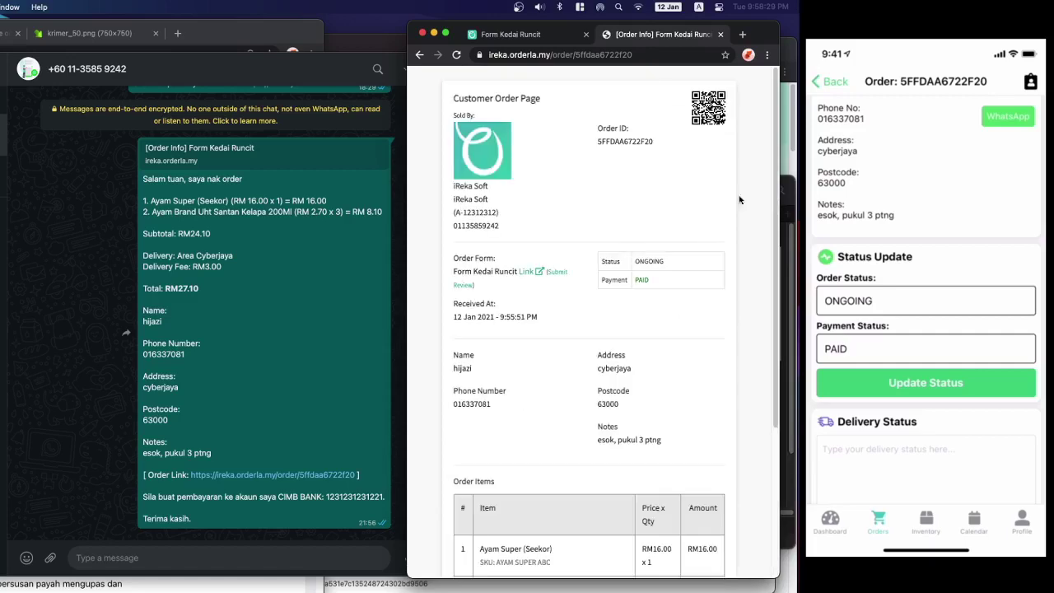
pyautogui.scroll(-5, 655, 261)
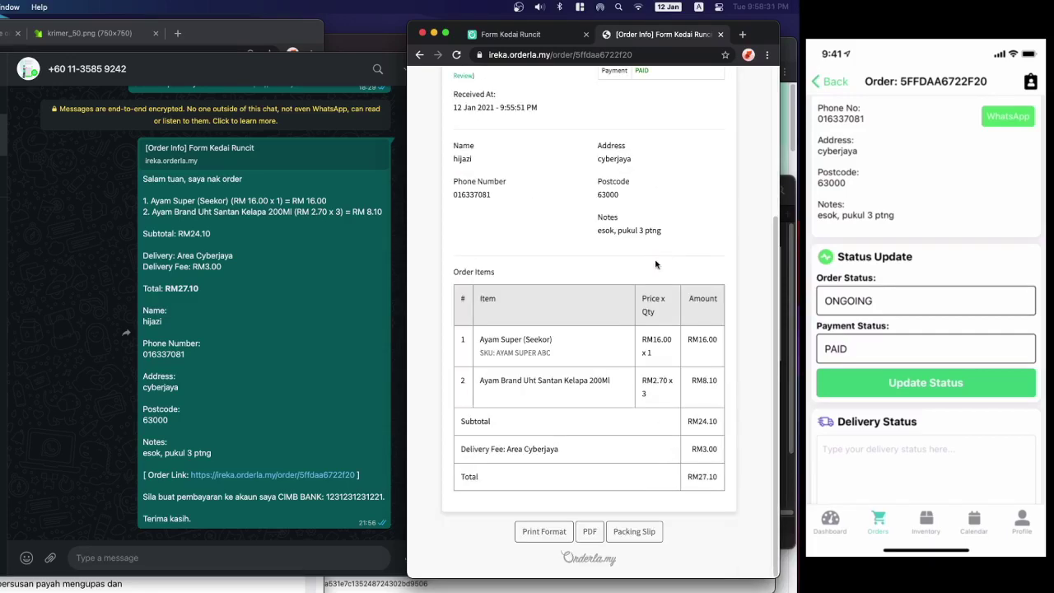
pyautogui.scroll(5, 655, 264)
pyautogui.scroll(-5, 645, 373)
pyautogui.moveTo(481, 375); pyautogui.dragTo(475, 356)
pyautogui.click(700, 408)
pyautogui.click(562, 373)
pyautogui.click(602, 425)
pyautogui.scroll(5, 669, 416)
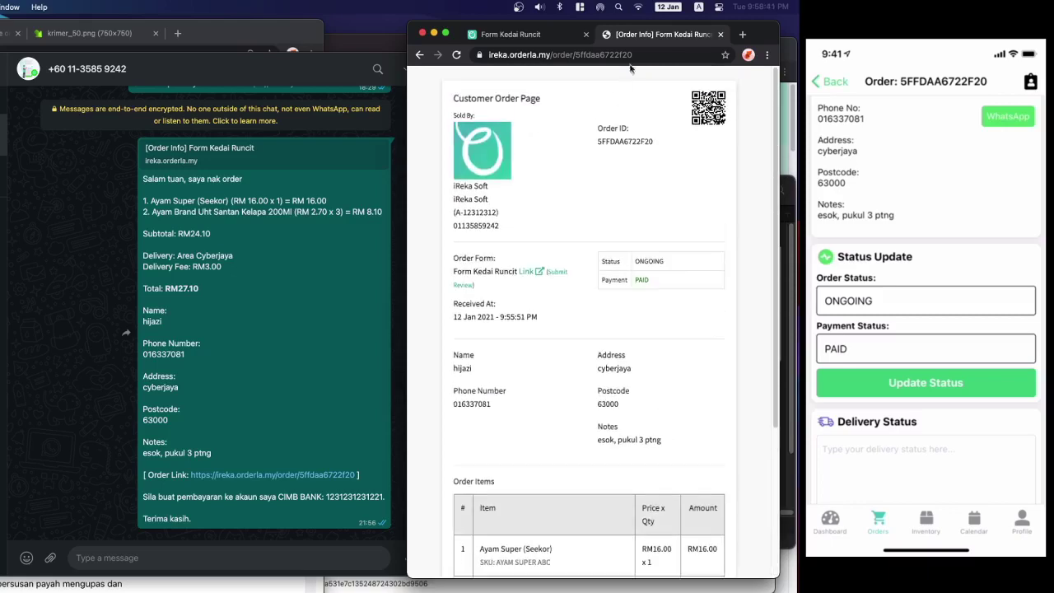
# - Widen the browser window, bring the customer order page back in front, and reload it
pyautogui.moveTo(408, 575); pyautogui.dragTo(221, 589)
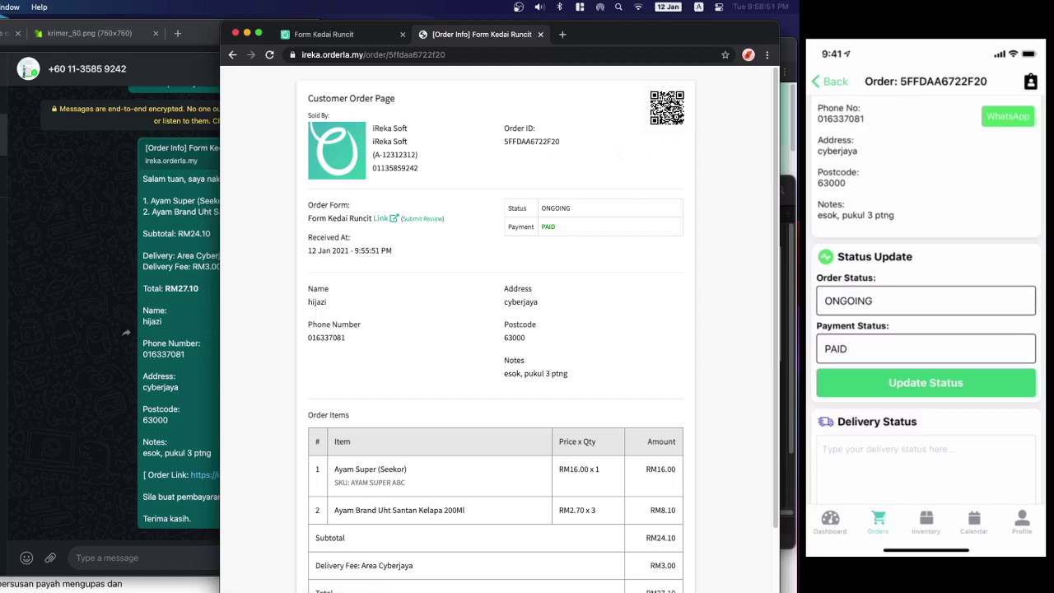
pyautogui.press('super+Tab')
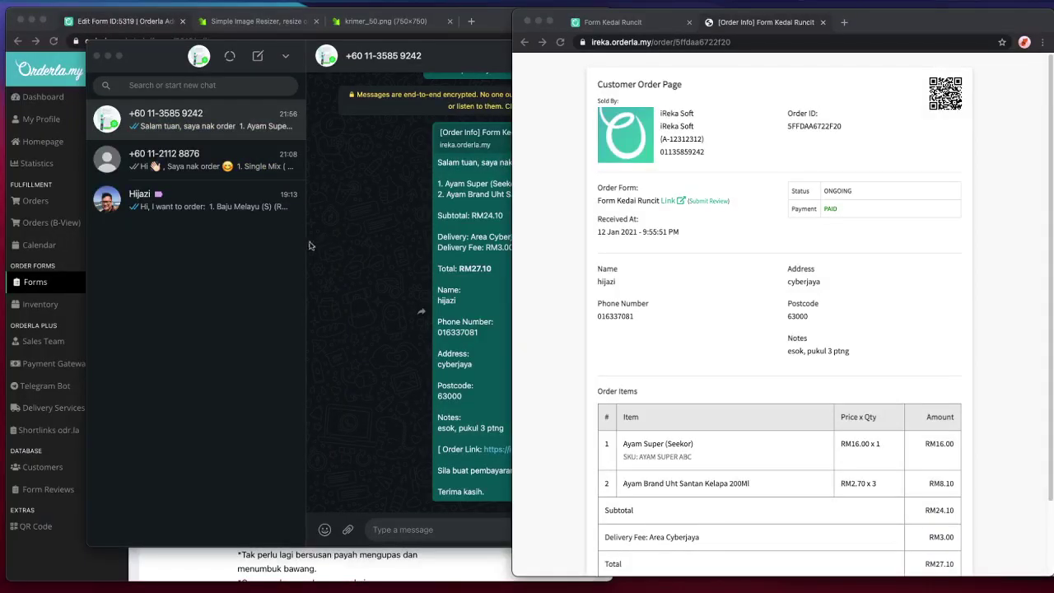
pyautogui.click(123, 568)
pyautogui.press('super+Tab')
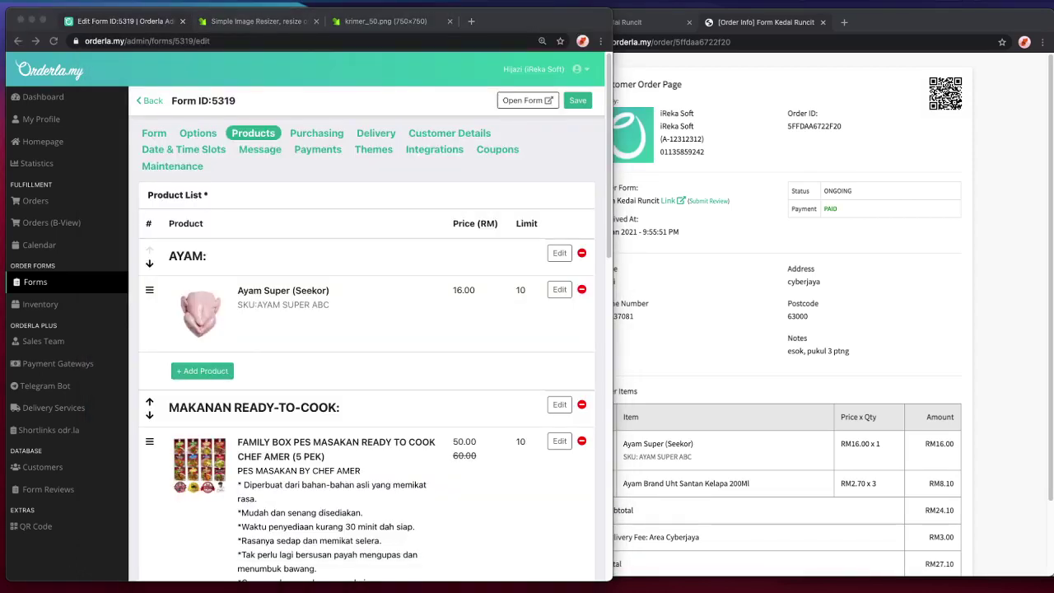
pyautogui.click(1014, 246)
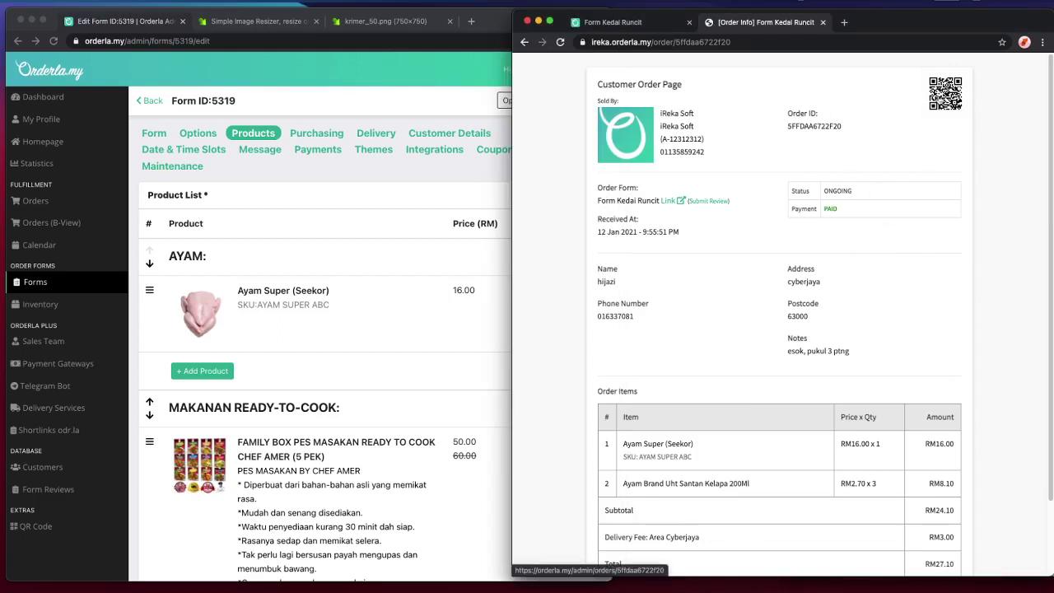
pyautogui.press('super+r')
# - Open the admin page for this order and save the delivery update message 'sudah hantar'
pyautogui.click(944, 93)
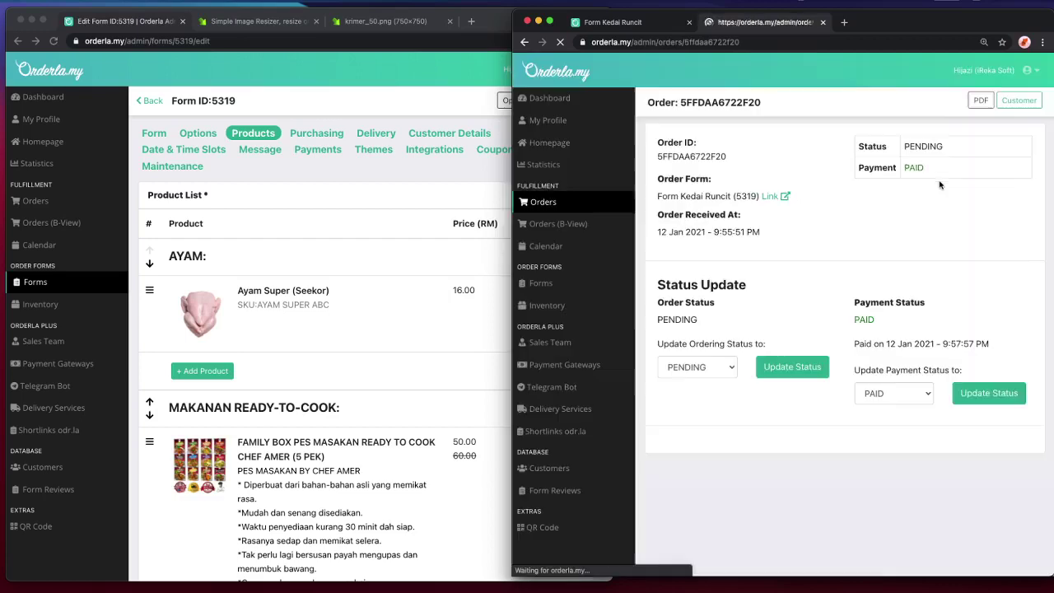
pyautogui.moveTo(906, 25); pyautogui.dragTo(572, 25)
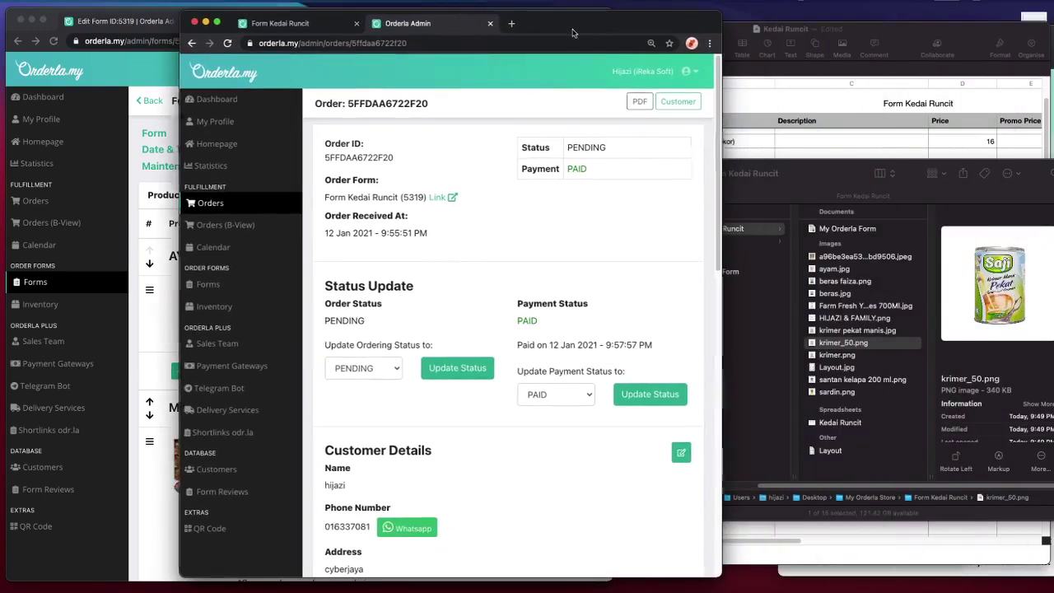
pyautogui.moveTo(723, 18); pyautogui.dragTo(977, 23)
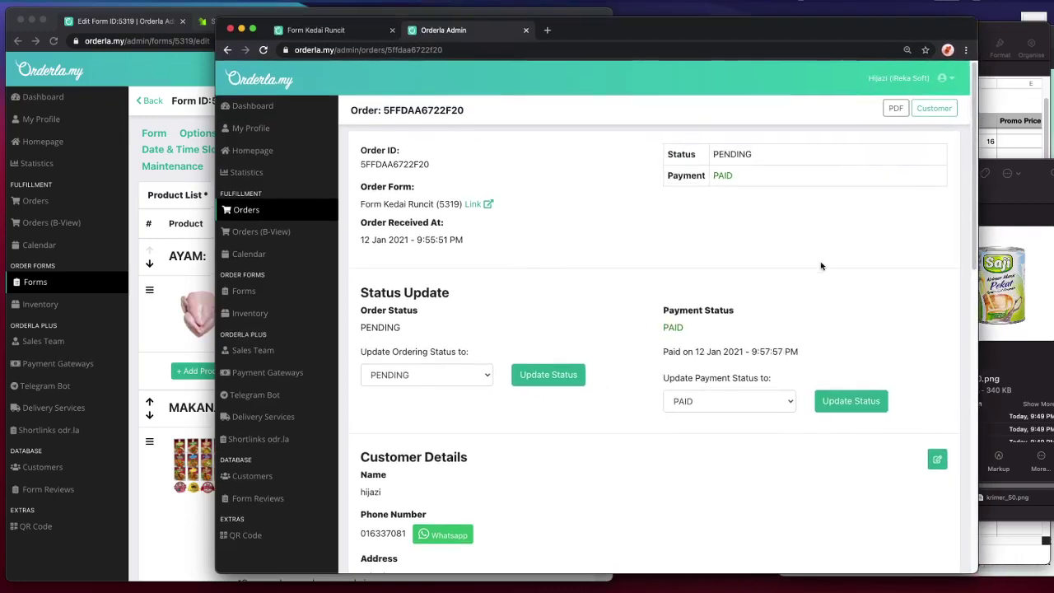
pyautogui.scroll(-5, 423, 365)
pyautogui.scroll(1, 437, 360)
pyautogui.scroll(-6, 437, 359)
pyautogui.click(464, 350)
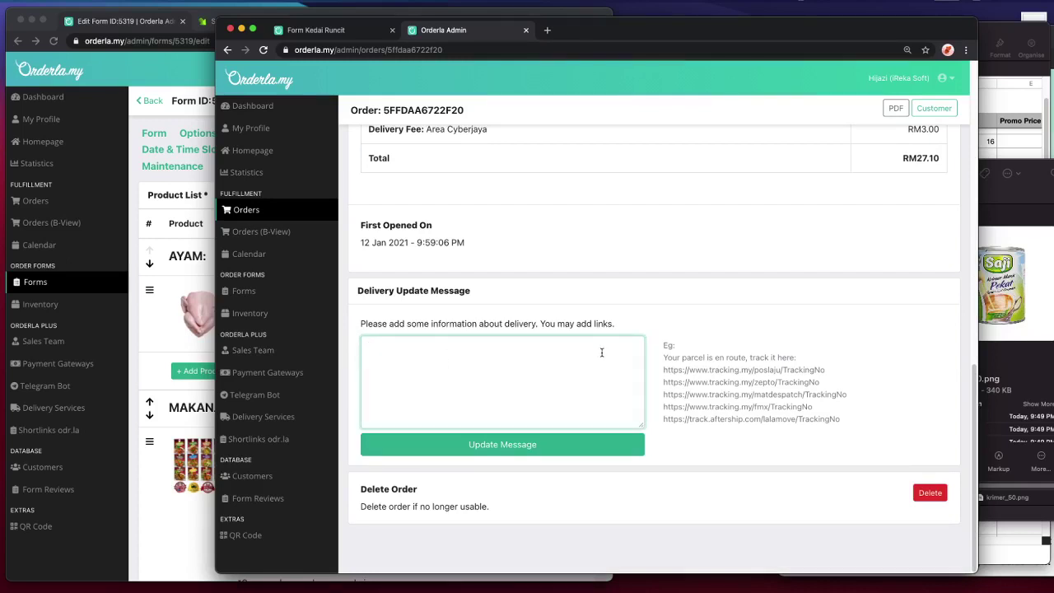
pyautogui.write('susah')
pyautogui.write('dah hantar')
pyautogui.click(491, 445)
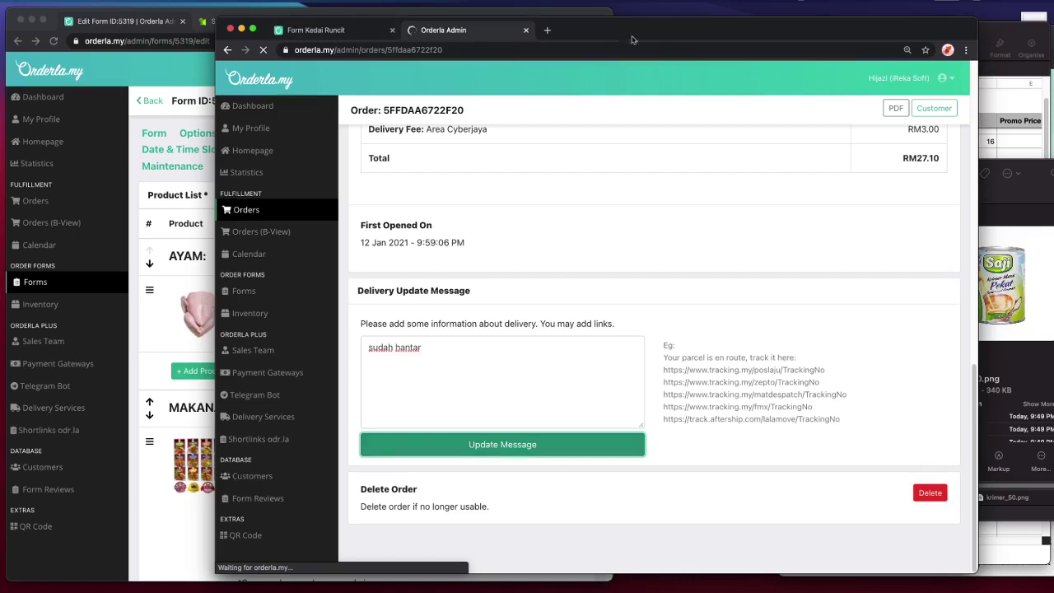
# - Load the customer order page in a new tab to check the message, then return to admin
pyautogui.click(543, 31)
pyautogui.press('Return')
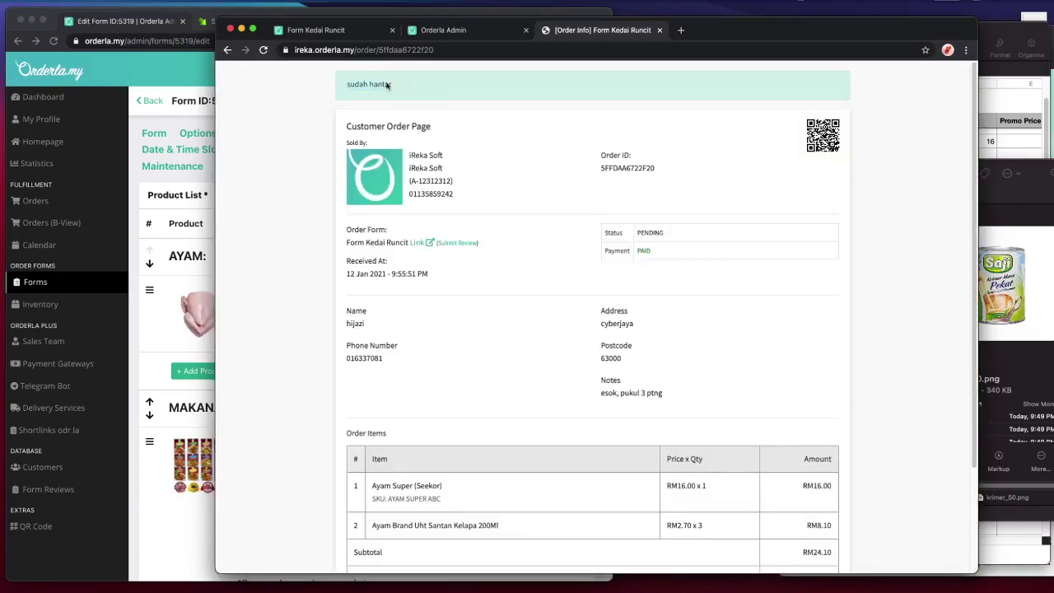
pyautogui.scroll(-3, 534, 195)
pyautogui.scroll(5, 534, 195)
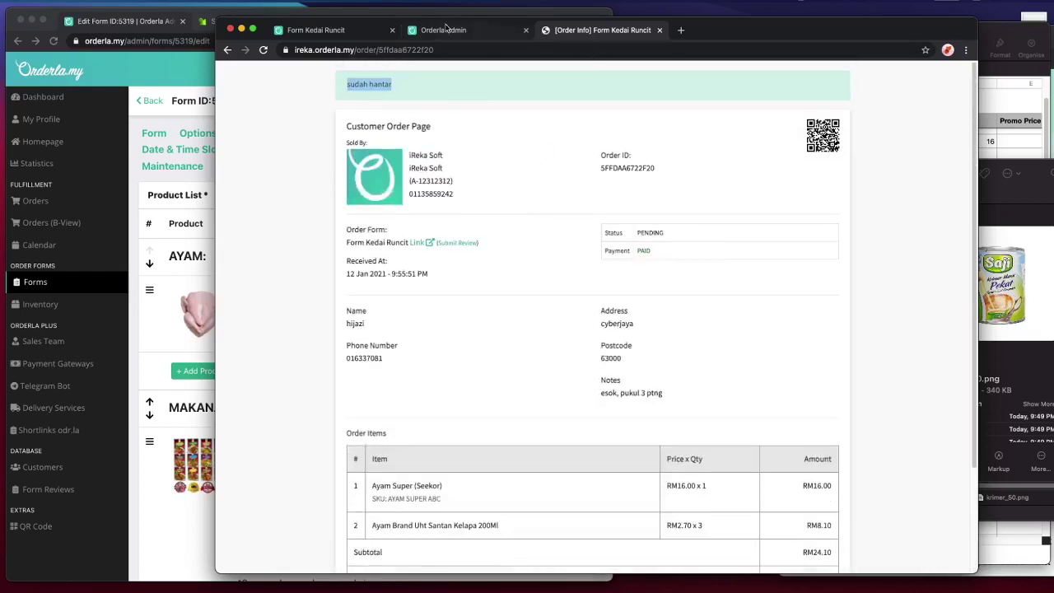
pyautogui.click(447, 30)
pyautogui.scroll(-5, 675, 364)
pyautogui.scroll(-3, 675, 364)
pyautogui.scroll(8, 675, 364)
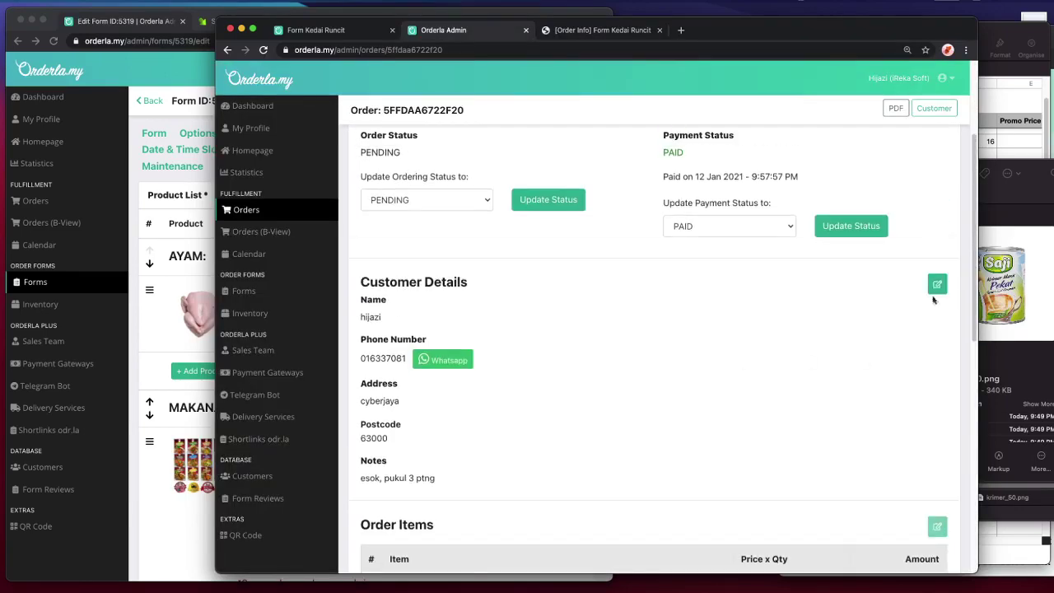
# - Update the customer's name and e-mail address in the order's customer details and save
pyautogui.click(936, 284)
pyautogui.click(429, 156)
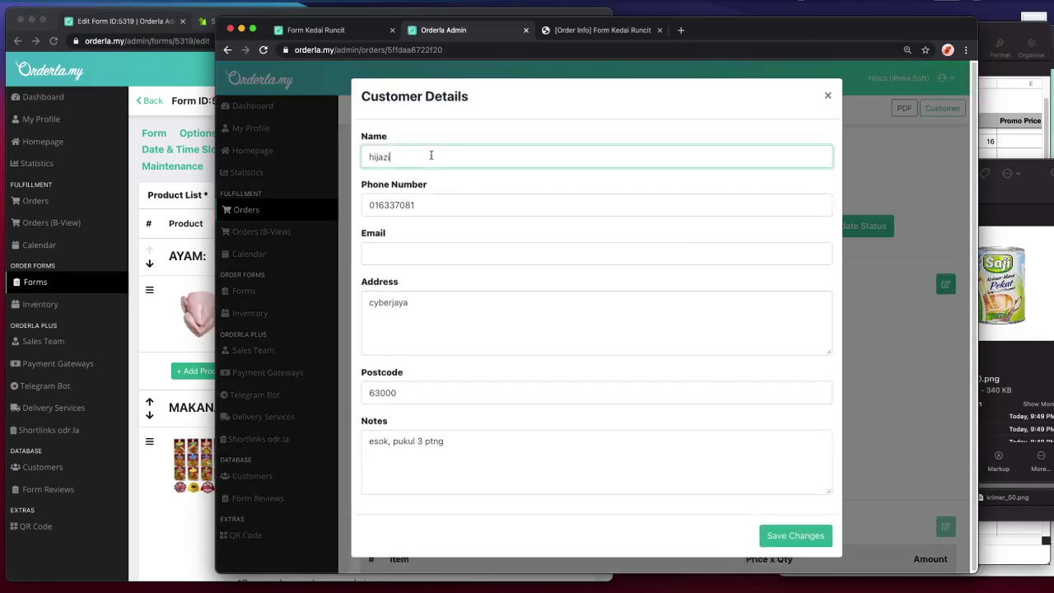
pyautogui.write('muhammad')
pyautogui.click(408, 251)
pyautogui.write('a')
pyautogui.press('BackSpace')
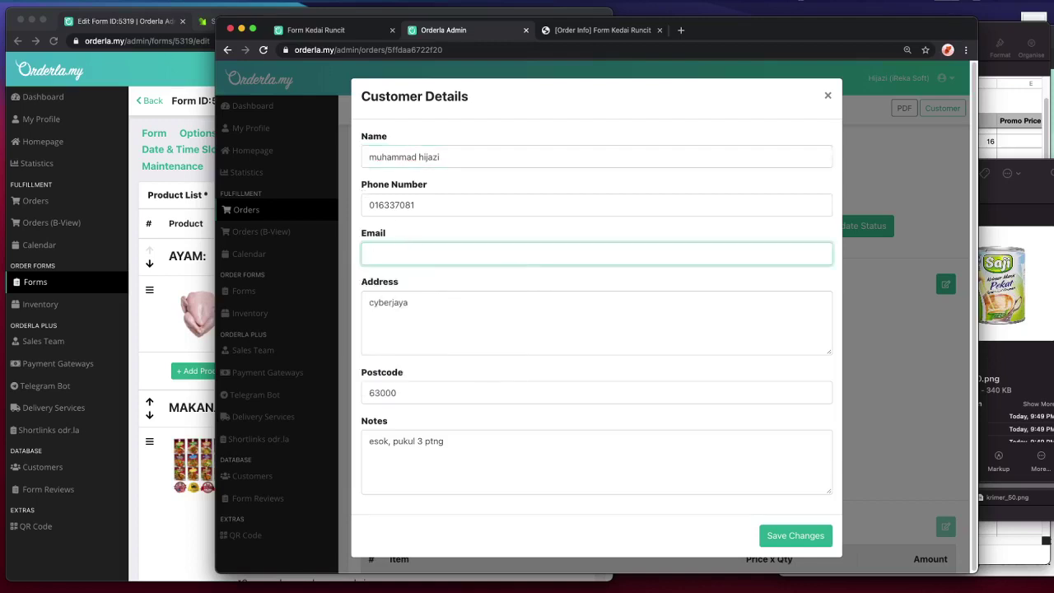
pyautogui.write('abc@abc.com')
pyautogui.click(774, 536)
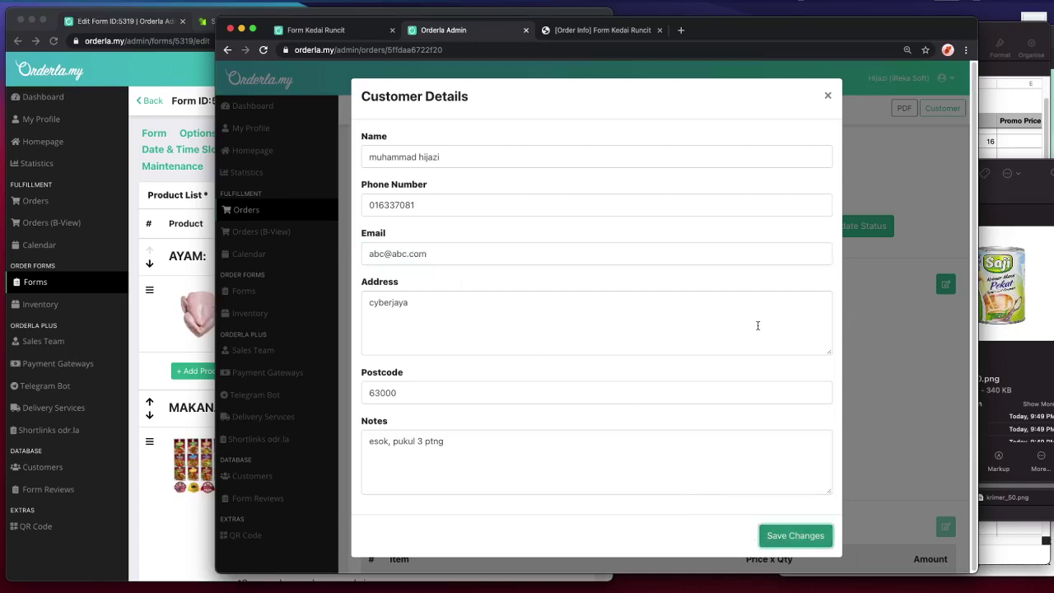
# - Change the payment status to NOT PAID and apply the update
pyautogui.scroll(-1, 793, 284)
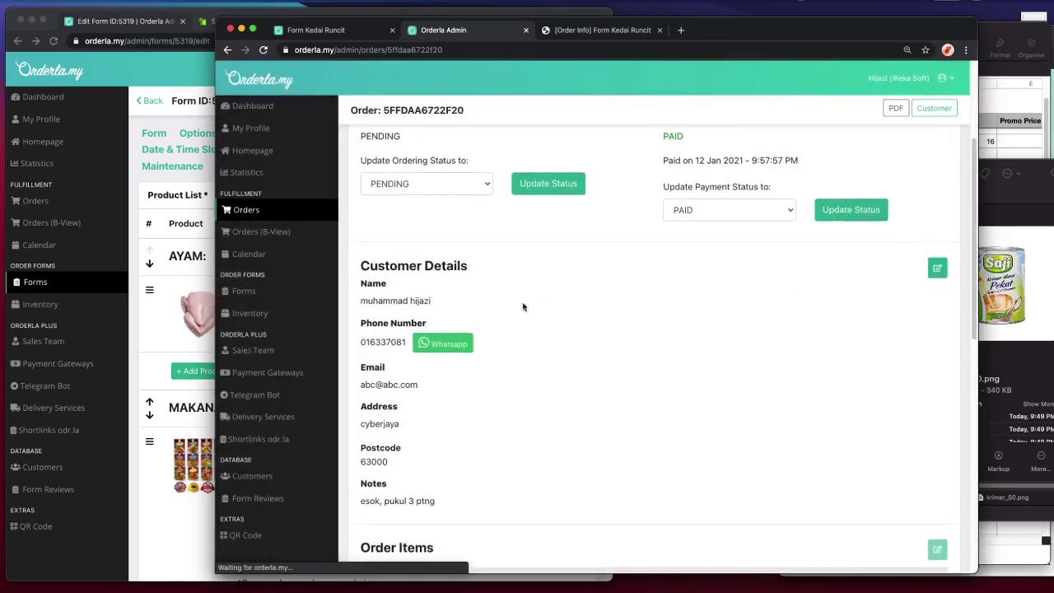
pyautogui.scroll(-3, 577, 305)
pyautogui.scroll(-3, 576, 367)
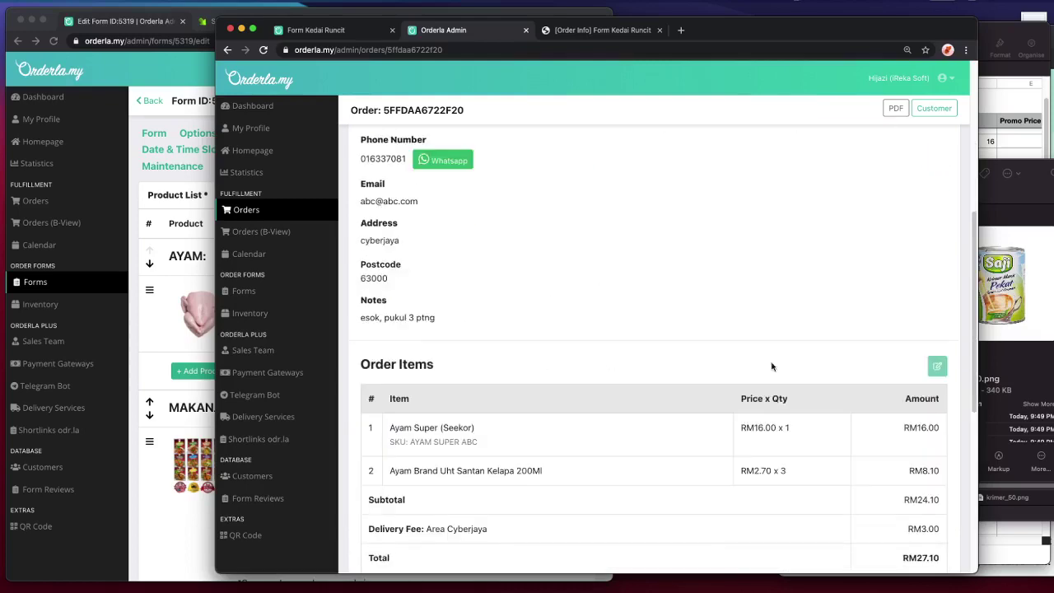
pyautogui.scroll(-1, 906, 345)
pyautogui.scroll(5, 937, 348)
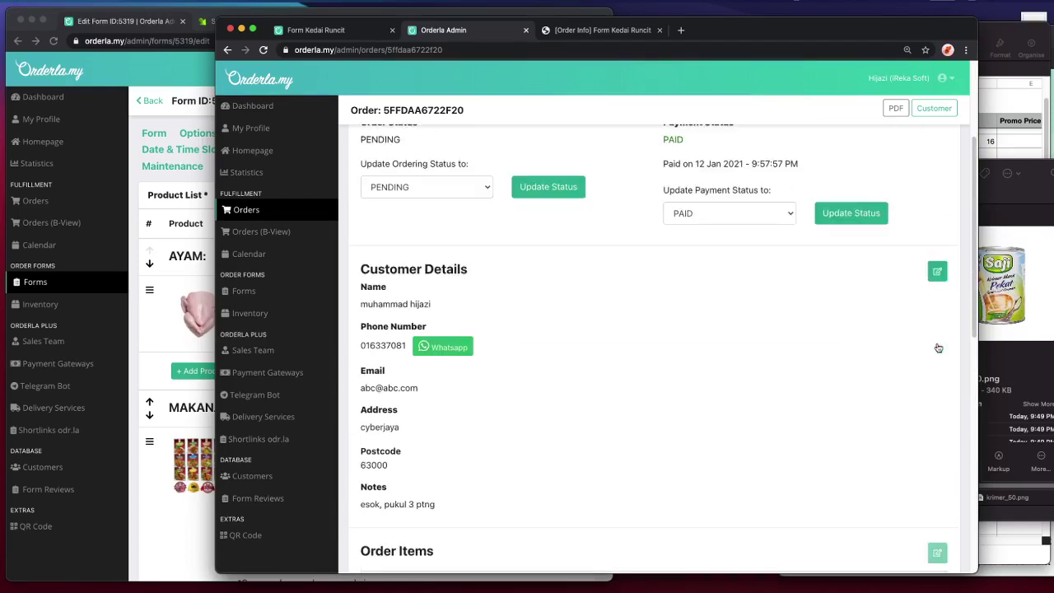
pyautogui.scroll(3, 760, 230)
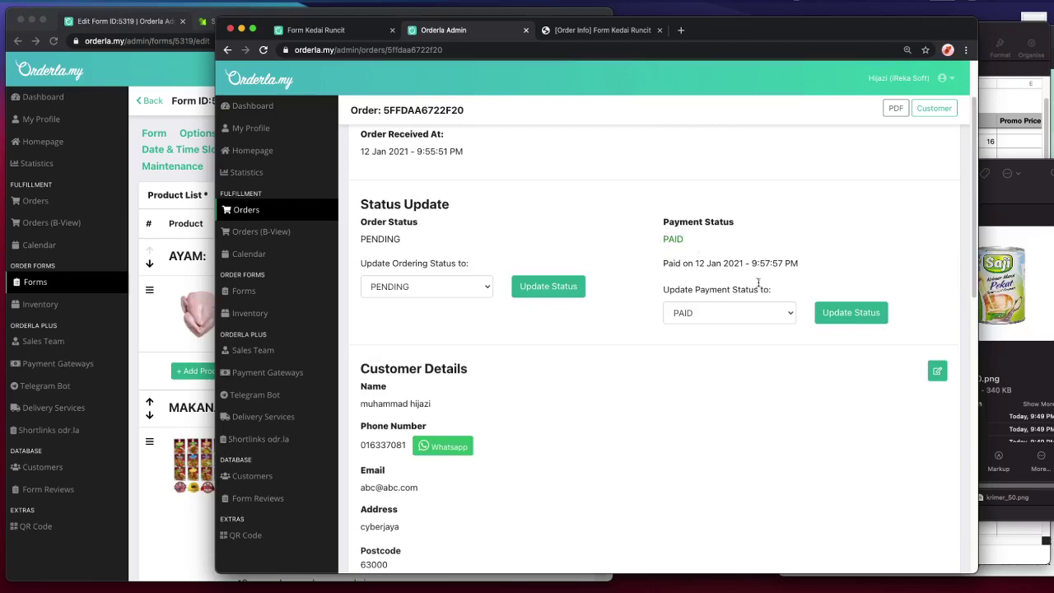
pyautogui.scroll(-5, 823, 284)
pyautogui.scroll(5, 936, 276)
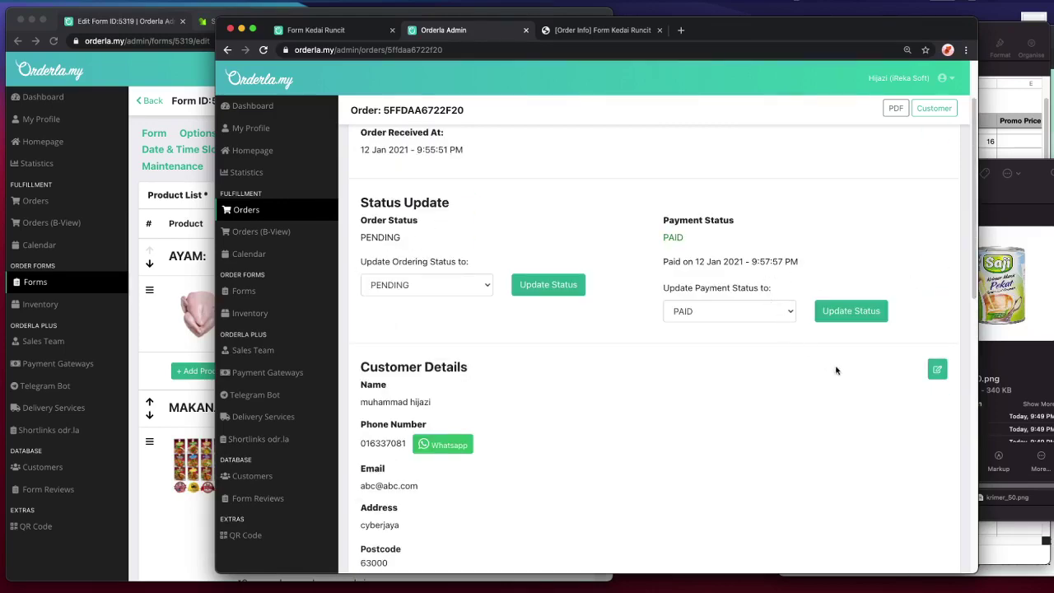
pyautogui.scroll(-5, 836, 370)
pyautogui.scroll(1, 868, 211)
pyautogui.scroll(5, 869, 210)
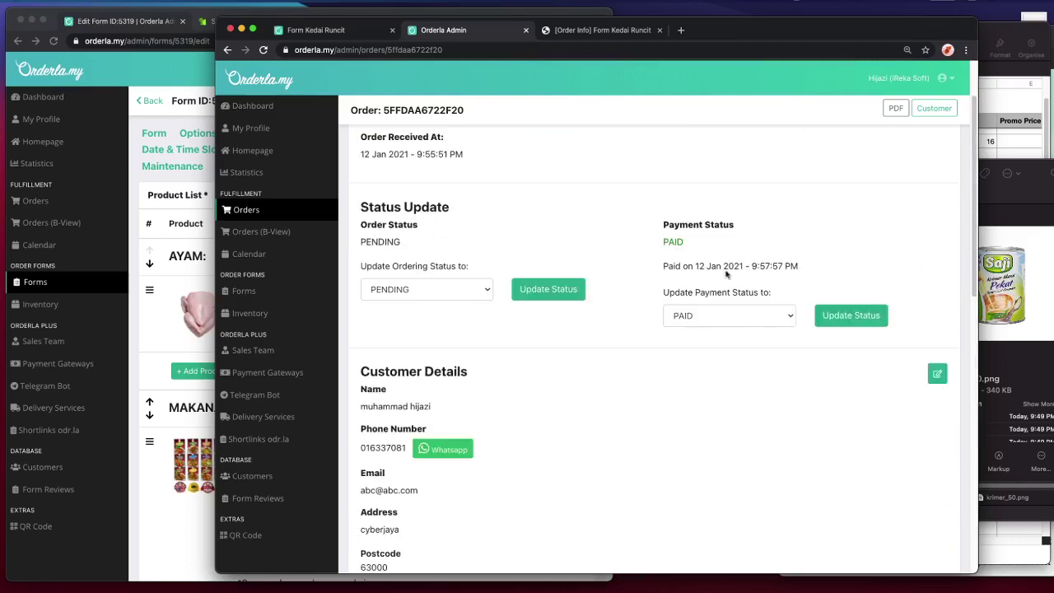
pyautogui.click(741, 313)
pyautogui.click(744, 303)
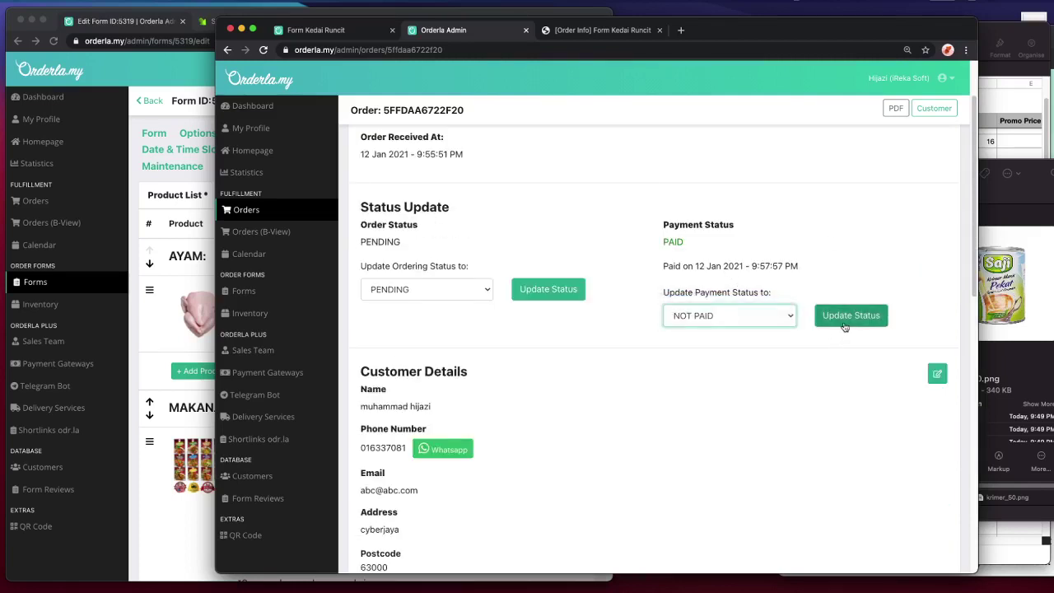
pyautogui.click(848, 320)
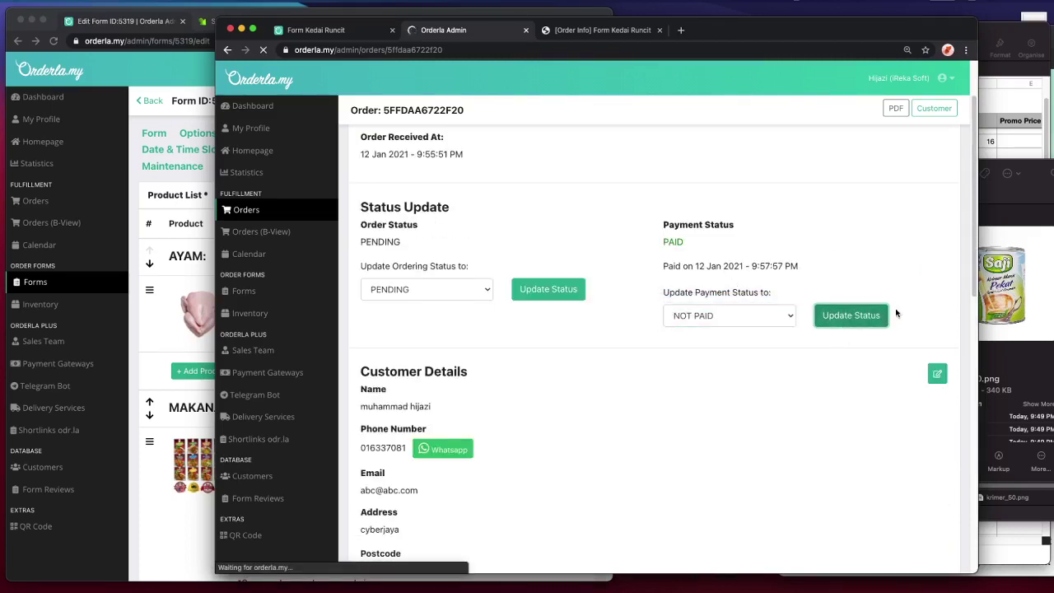
pyautogui.scroll(-5, 905, 321)
# - Raise the UHT Santan quantity to 8, add an RM10 discount, and save the order items
pyautogui.click(937, 337)
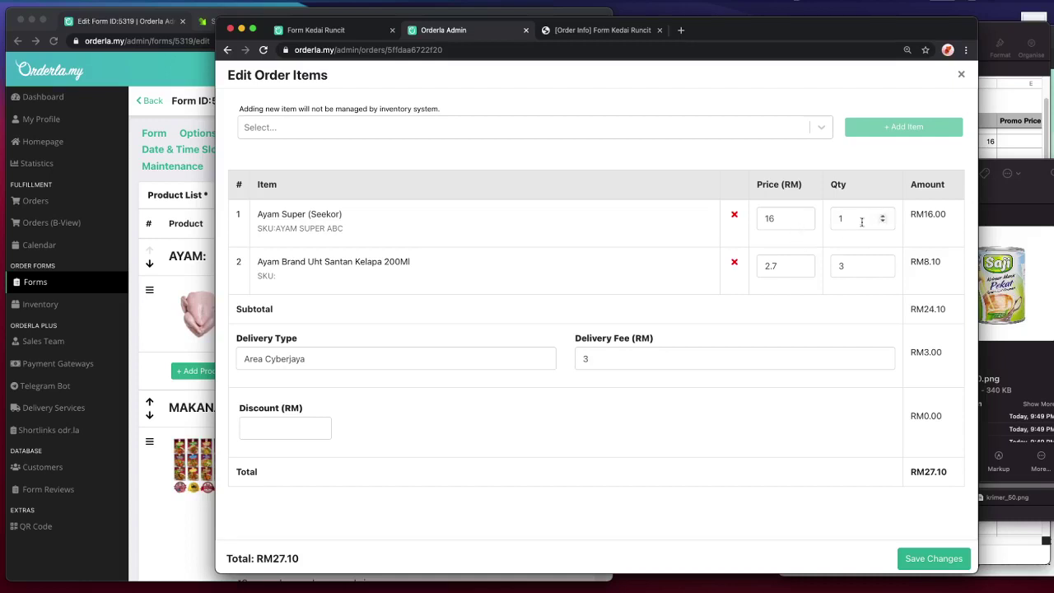
pyautogui.click(882, 266)
pyautogui.click(882, 264)
pyautogui.click(881, 264)
pyautogui.click(881, 264)
pyautogui.click(882, 264)
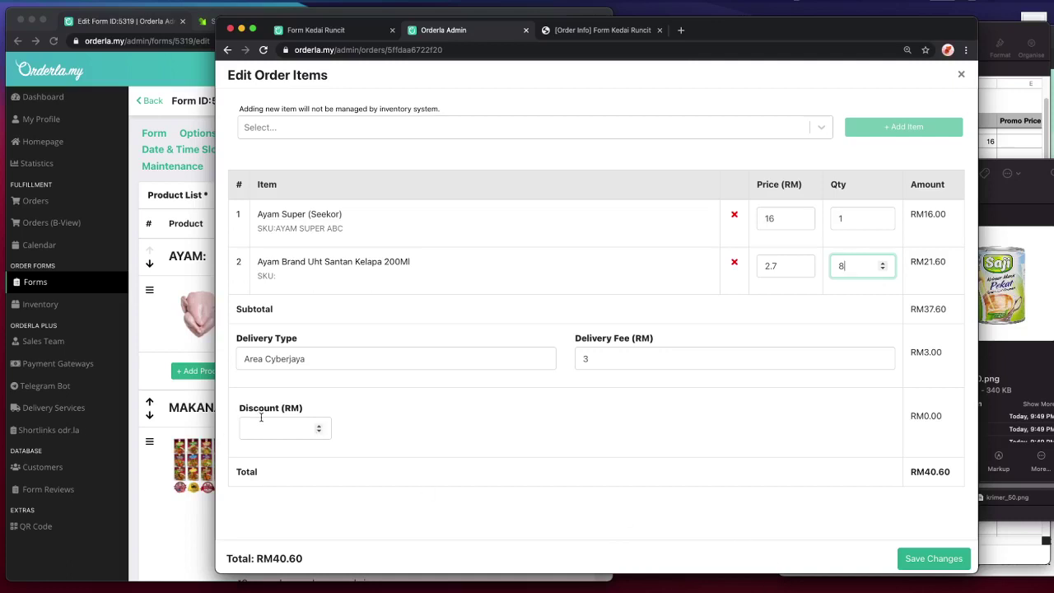
pyautogui.click(262, 421)
pyautogui.write('1')
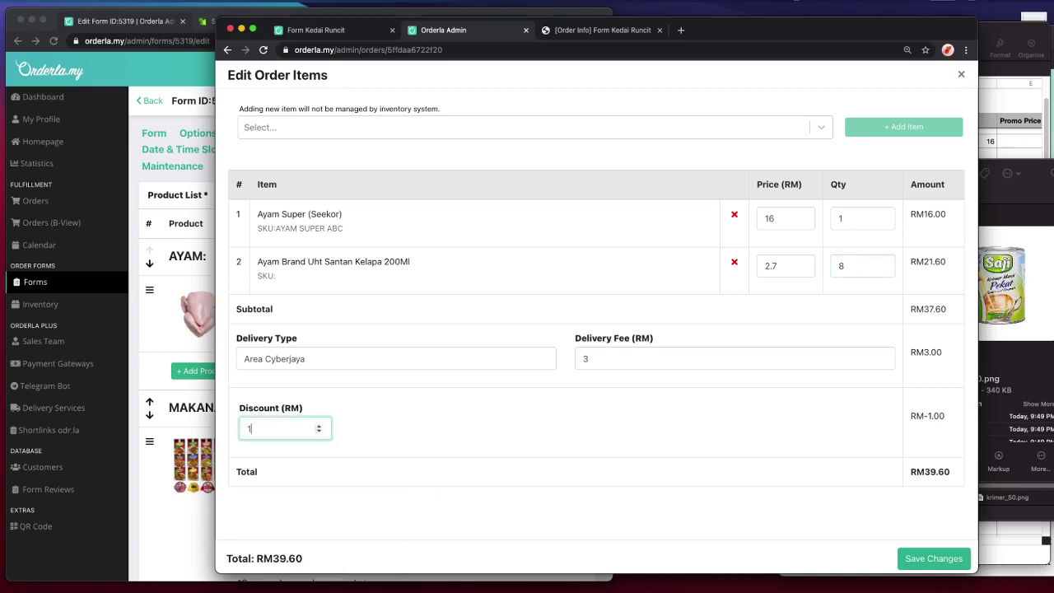
pyautogui.write('0')
pyautogui.click(949, 560)
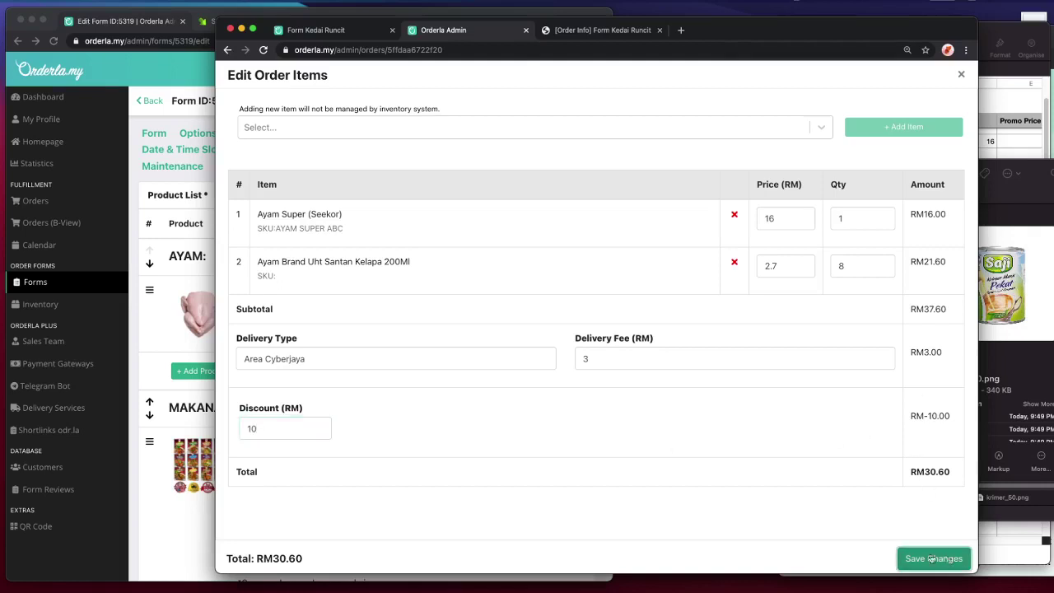
# - Reload the customer order page and confirm the new total of RM30.60
pyautogui.click(596, 30)
pyautogui.press('super+r')
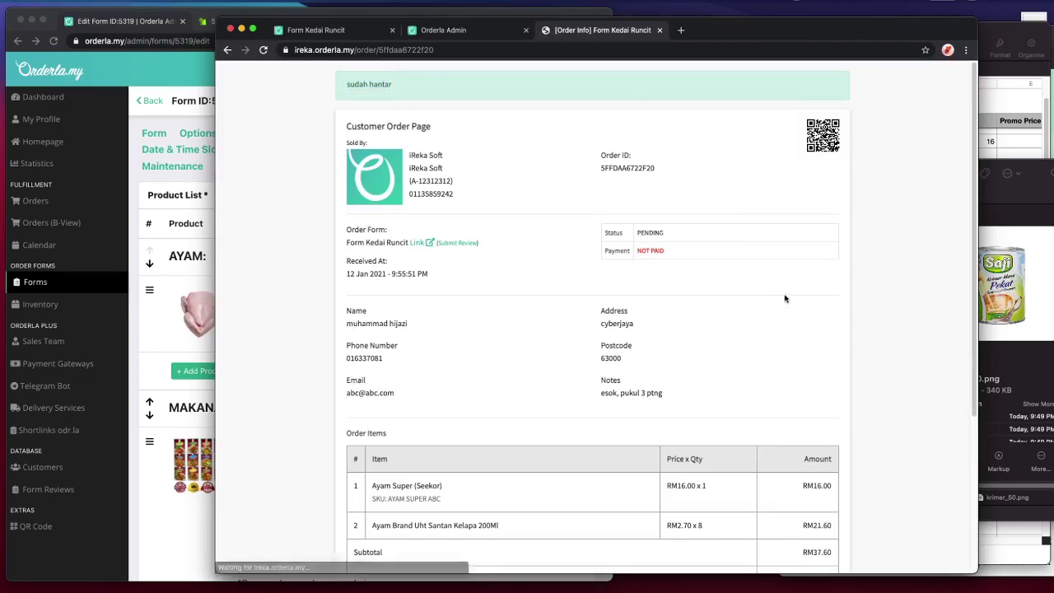
pyautogui.scroll(-5, 785, 298)
pyautogui.moveTo(802, 430); pyautogui.dragTo(835, 434)
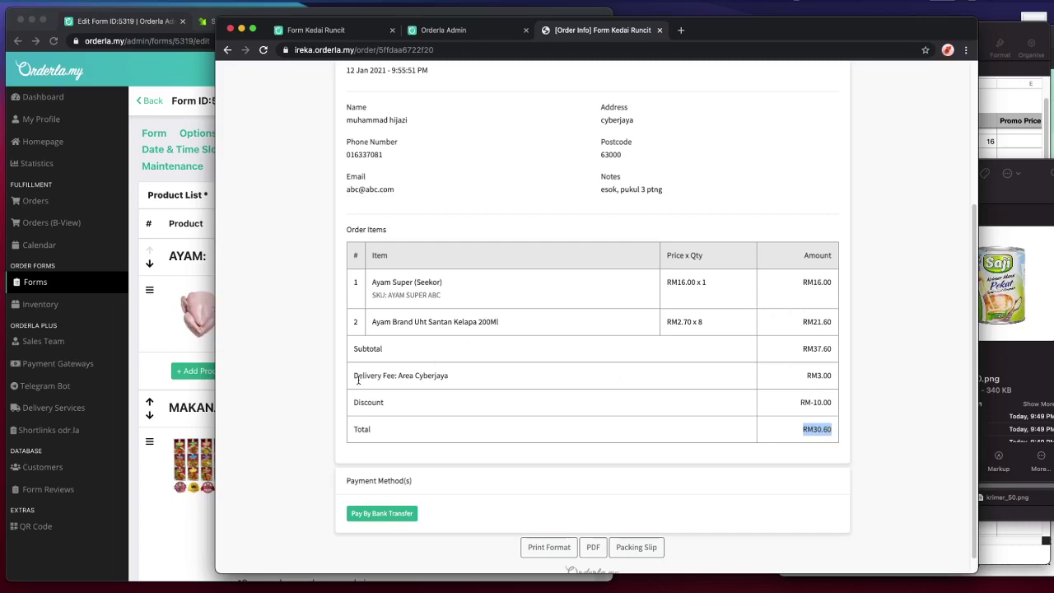
pyautogui.moveTo(797, 409); pyautogui.dragTo(861, 400)
pyautogui.scroll(2, 861, 401)
pyautogui.scroll(-3, 845, 401)
pyautogui.scroll(5, 845, 401)
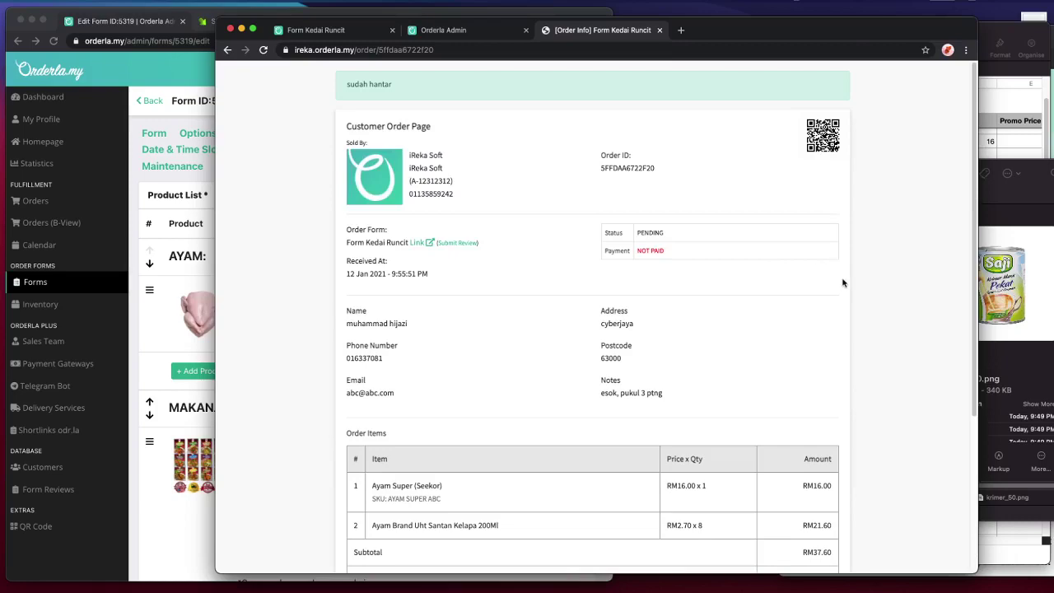
pyautogui.moveTo(722, 28); pyautogui.dragTo(735, 29)
# - Return to the admin order page and review it down to the delivery update message
pyautogui.click(474, 33)
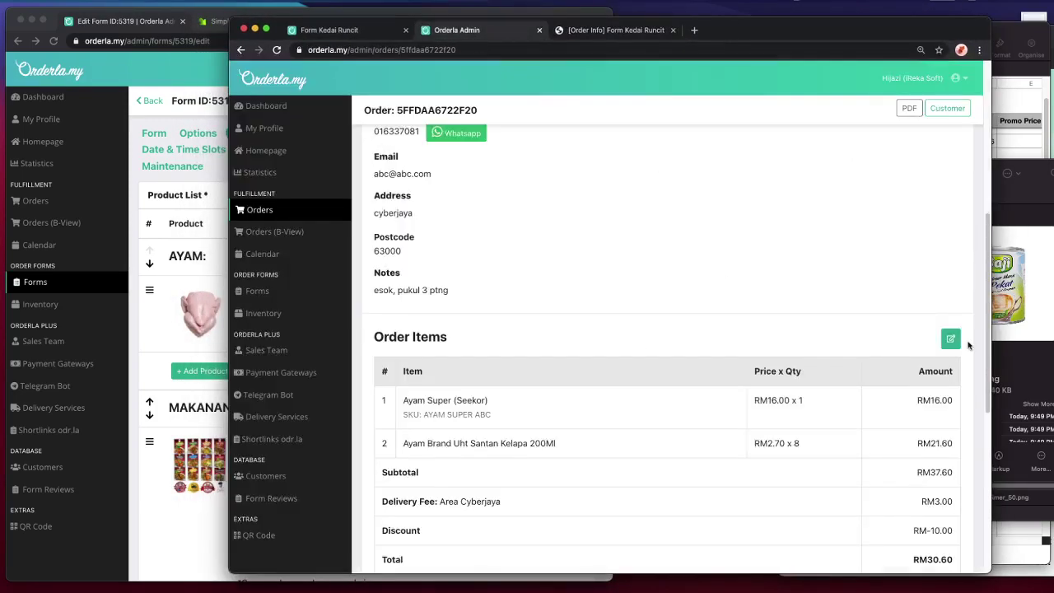
pyautogui.scroll(-4, 964, 343)
pyautogui.scroll(2, 959, 322)
pyautogui.scroll(3, 924, 262)
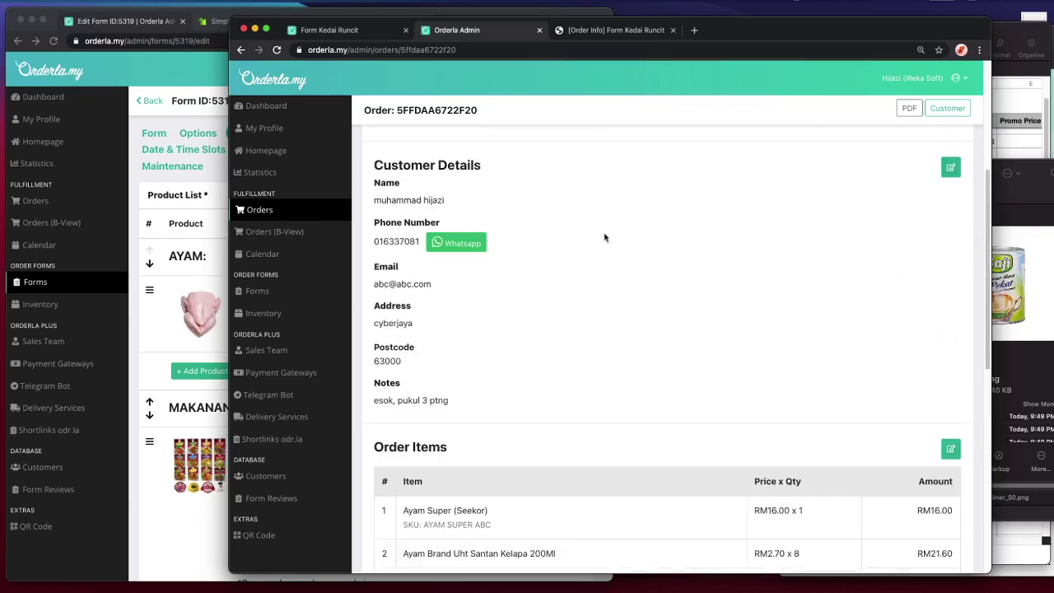
pyautogui.scroll(3, 944, 236)
pyautogui.scroll(-4, 963, 329)
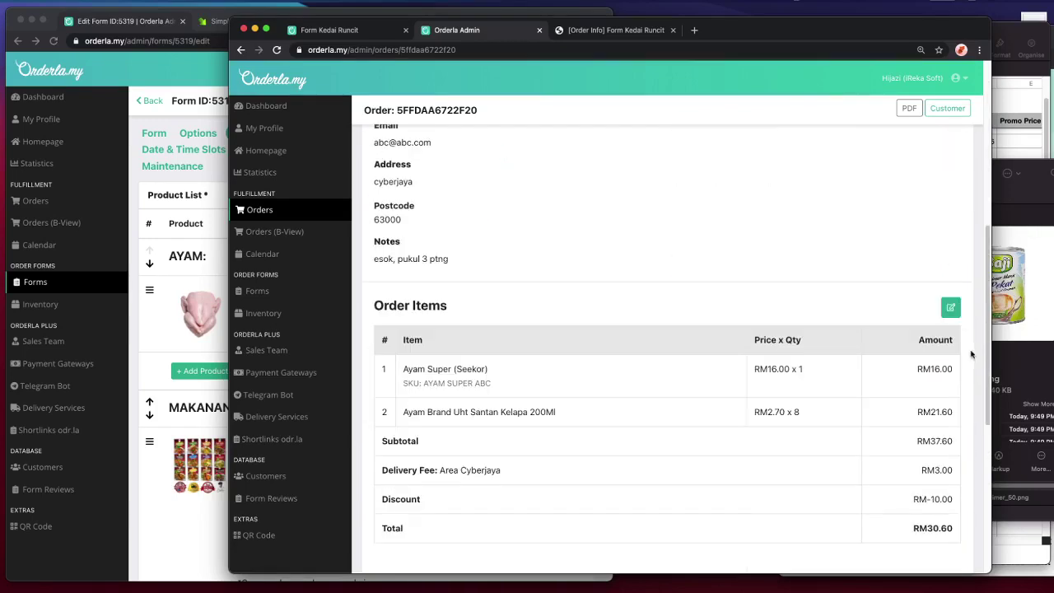
pyautogui.scroll(-1, 944, 309)
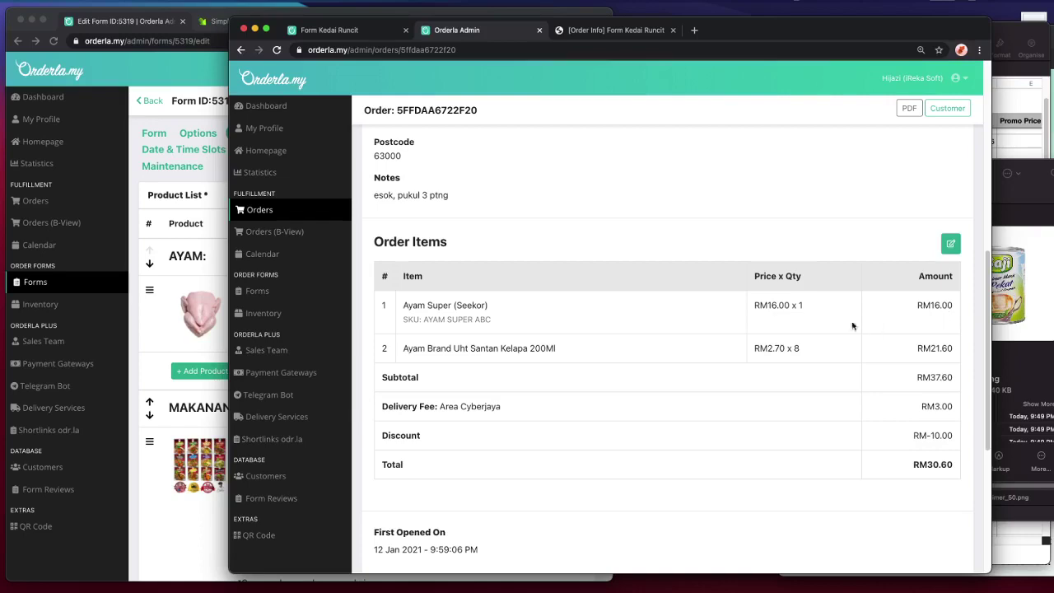
pyautogui.scroll(-3, 939, 348)
pyautogui.scroll(2, 934, 347)
pyautogui.scroll(-4, 911, 288)
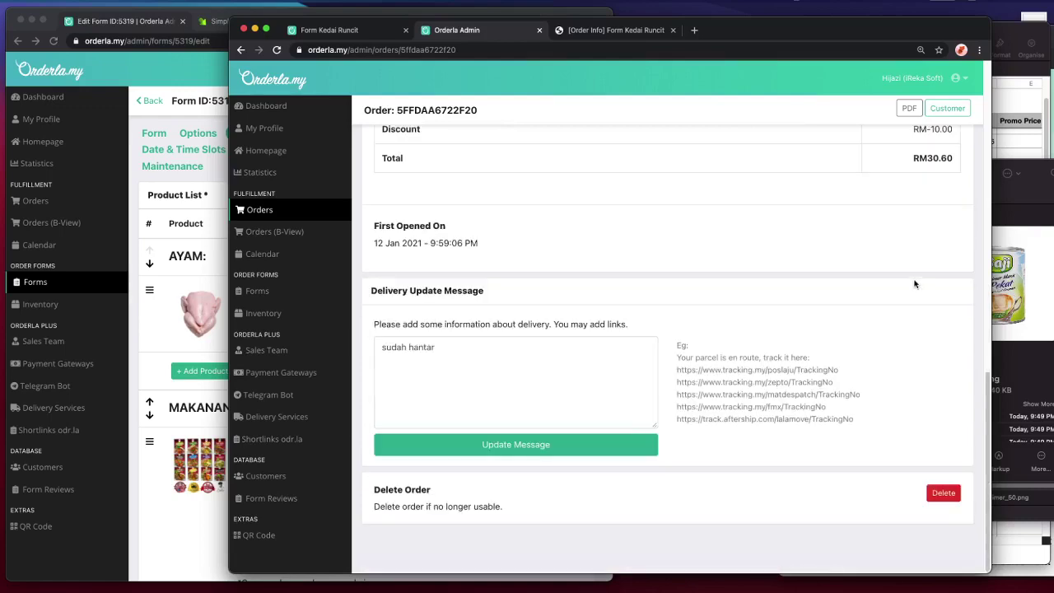
pyautogui.click(482, 364)
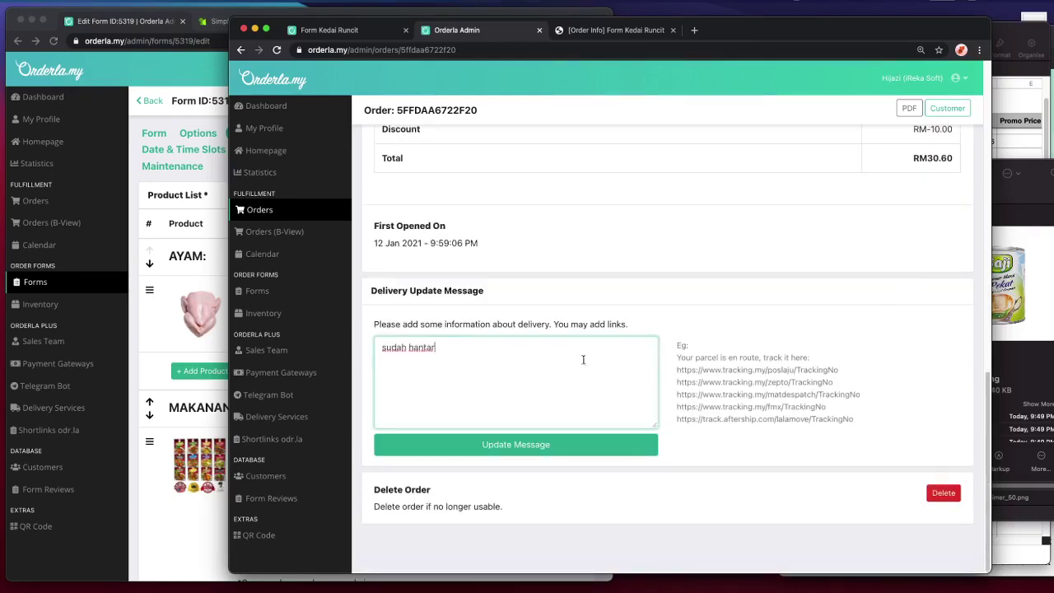
pyautogui.scroll(12, 680, 390)
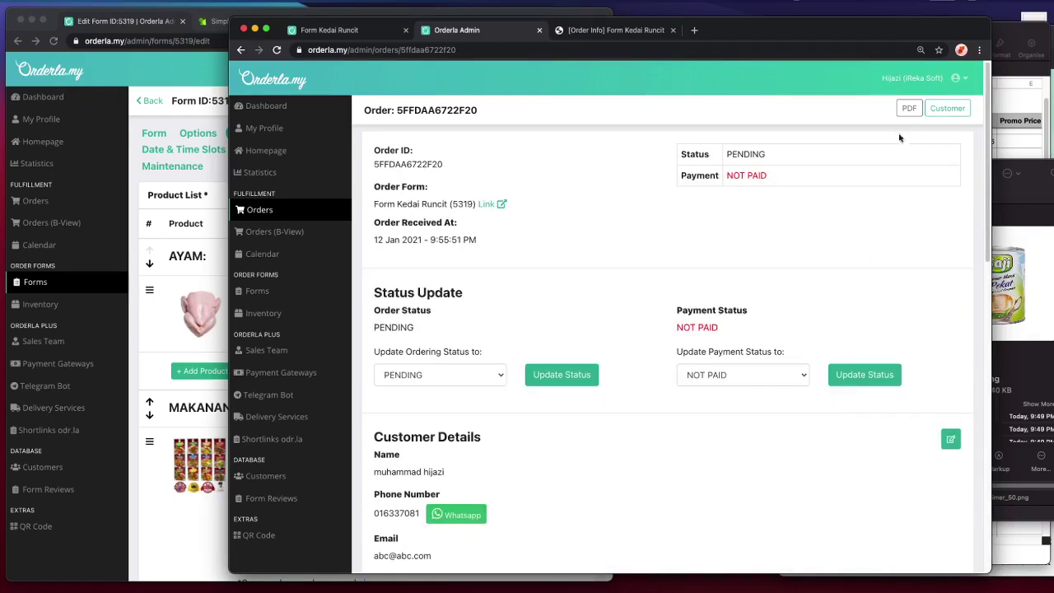
pyautogui.scroll(-10, 823, 376)
pyautogui.scroll(7, 824, 381)
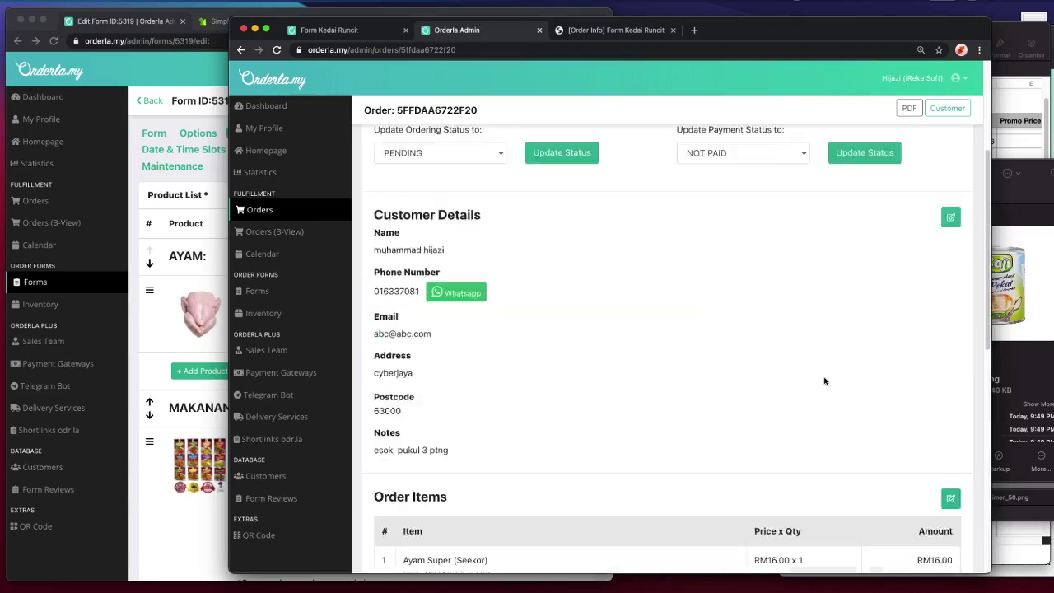
pyautogui.scroll(3, 824, 381)
# - Set the order status to DISPATCHED and apply it
pyautogui.click(442, 381)
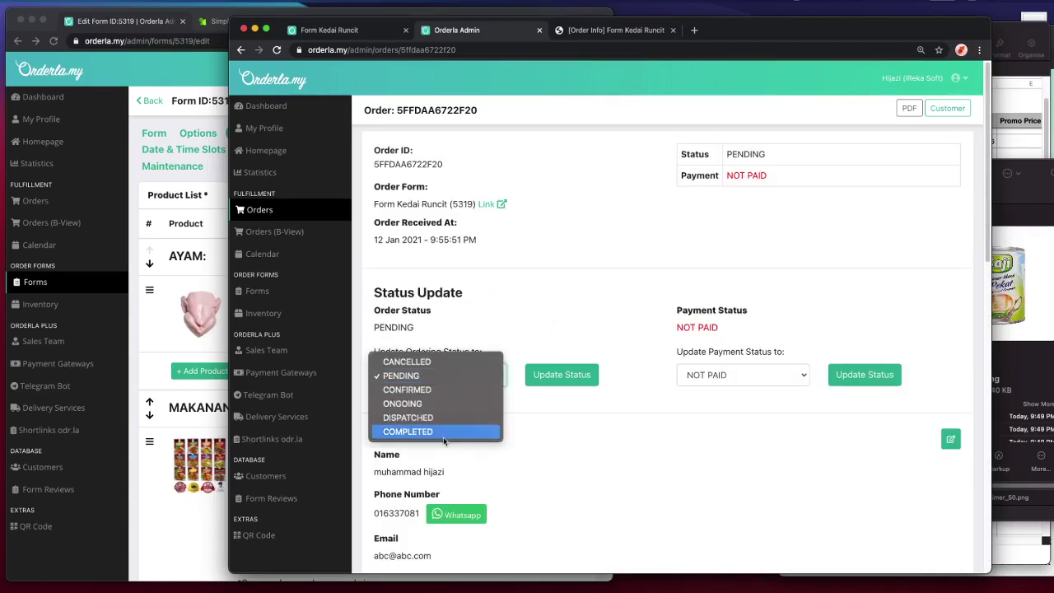
pyautogui.click(453, 417)
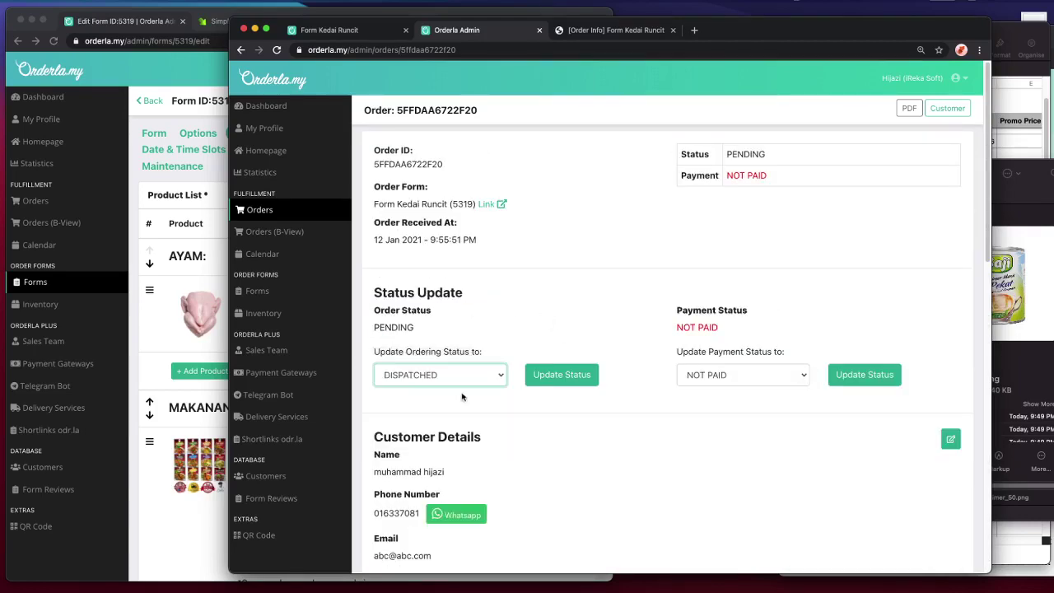
pyautogui.click(543, 382)
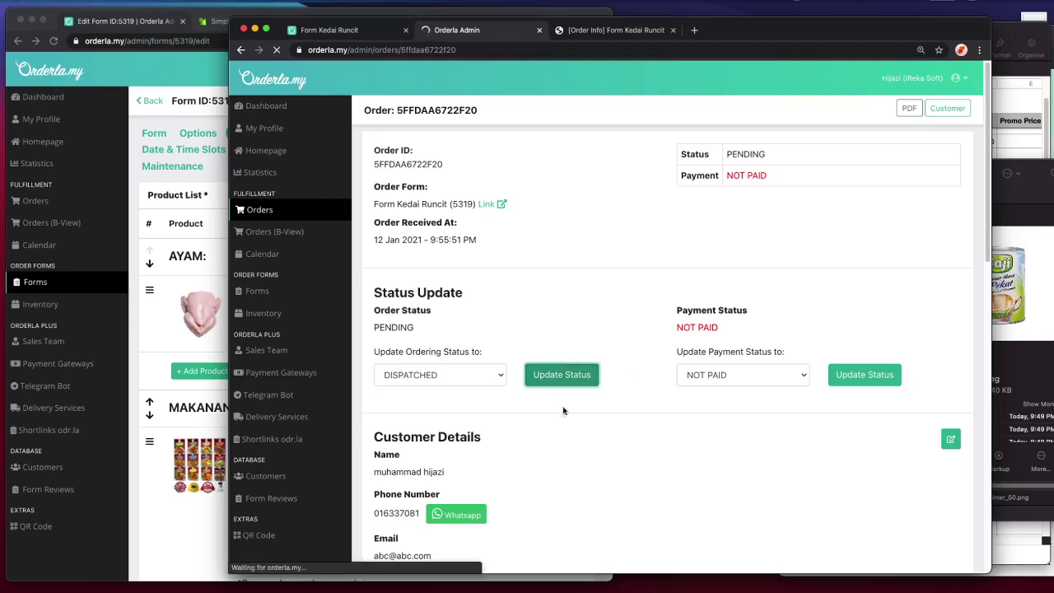
# - Verify the customer order page shows DISPATCHED, switching between the admin and customer tabs
pyautogui.click(640, 38)
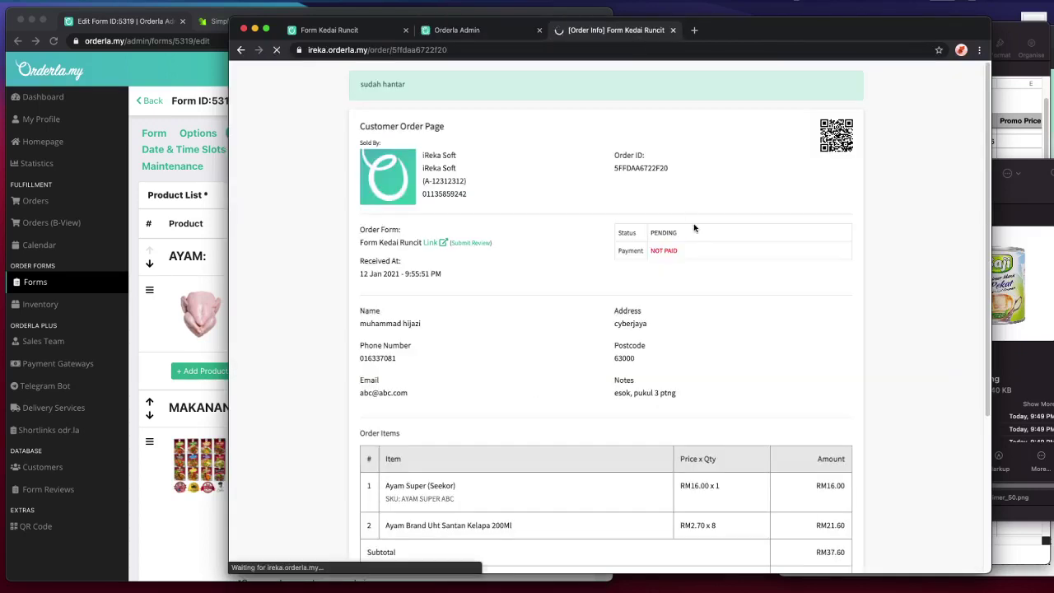
pyautogui.moveTo(432, 147); pyautogui.dragTo(865, 346)
pyautogui.scroll(-3, 877, 344)
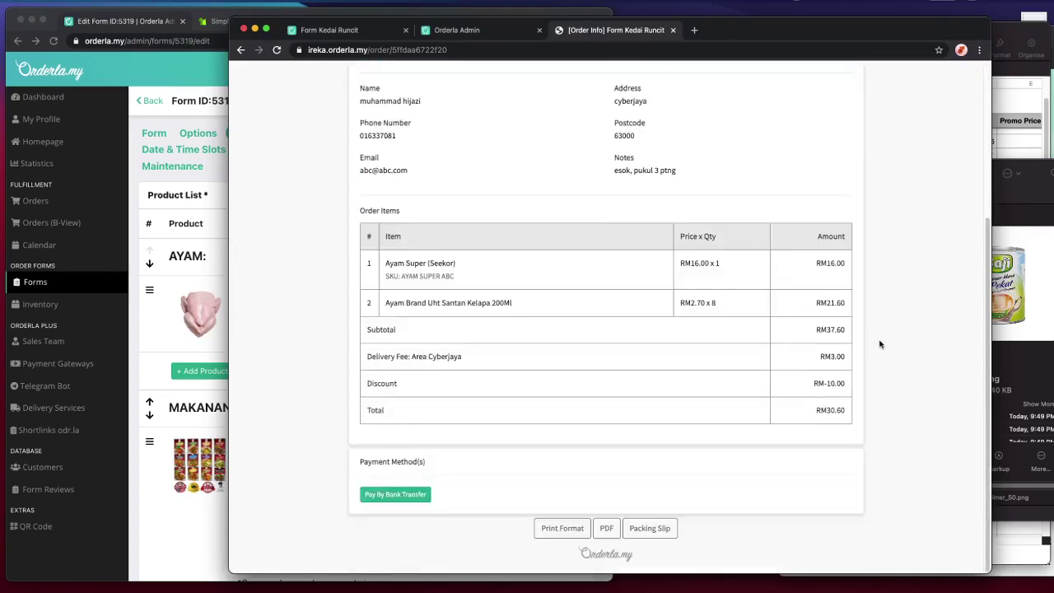
pyautogui.scroll(3, 879, 344)
pyautogui.doubleClick(667, 233)
pyautogui.click(665, 249)
pyautogui.click(453, 33)
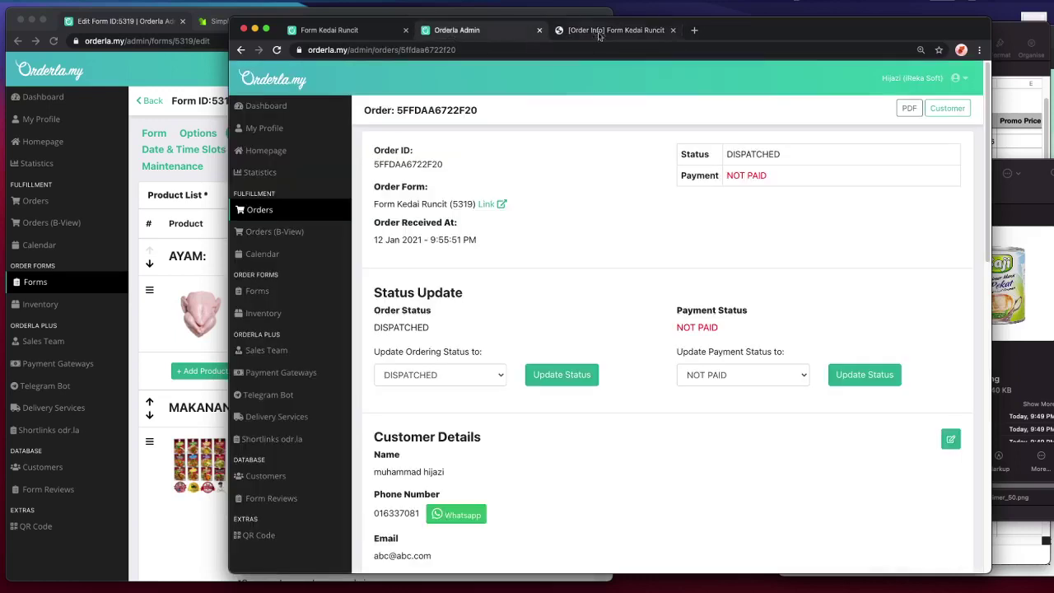
pyautogui.click(596, 33)
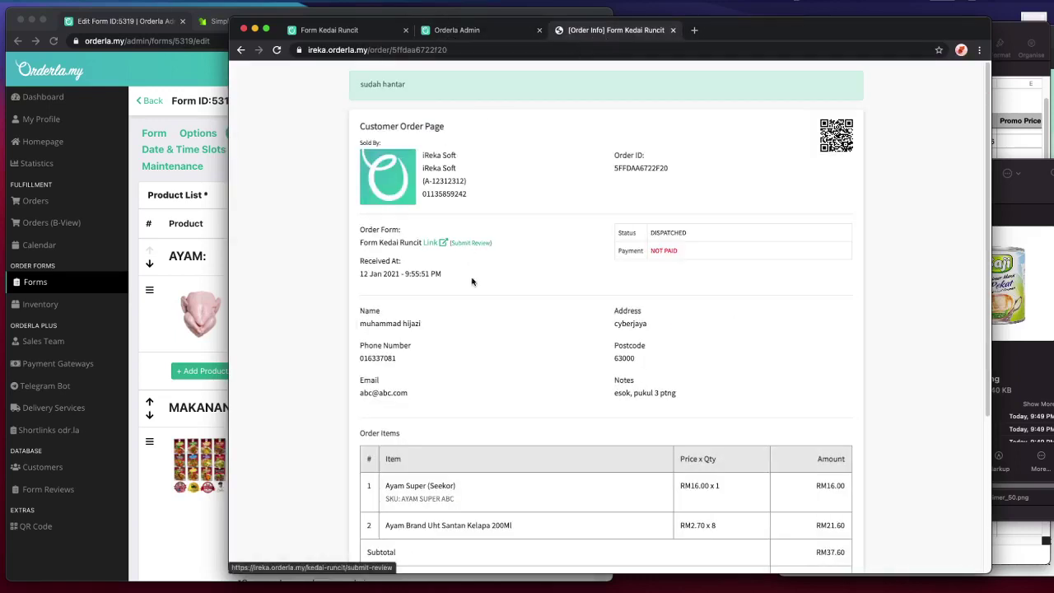
# - Submit a 5-star review 'good!' under nickname abc, then bring the admin window forward
pyautogui.click(474, 244)
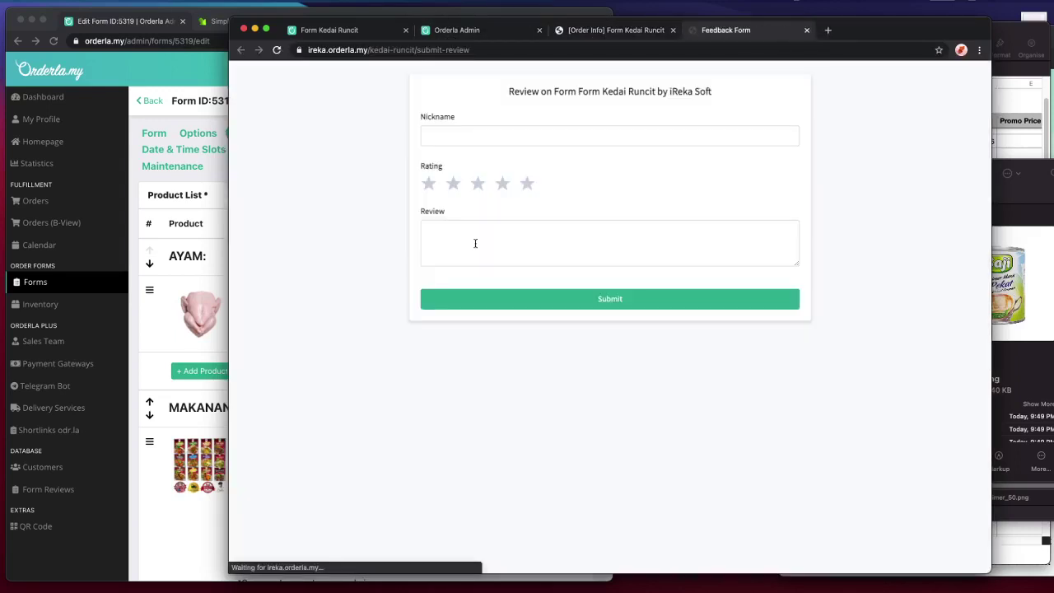
pyautogui.click(458, 143)
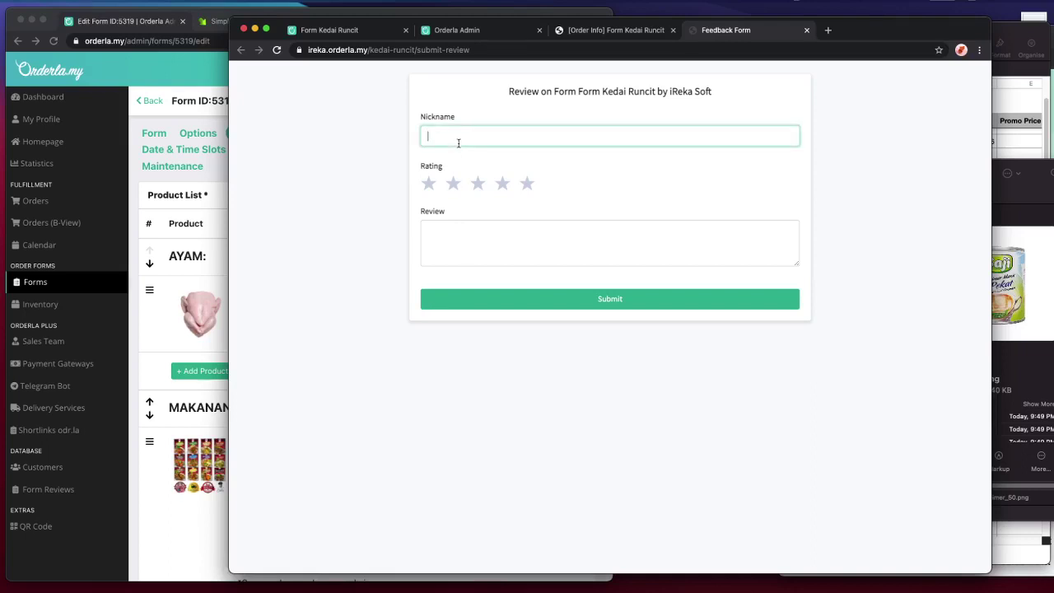
pyautogui.write('abc')
pyautogui.click(428, 184)
pyautogui.click(502, 187)
pyautogui.click(511, 232)
pyautogui.write('good!')
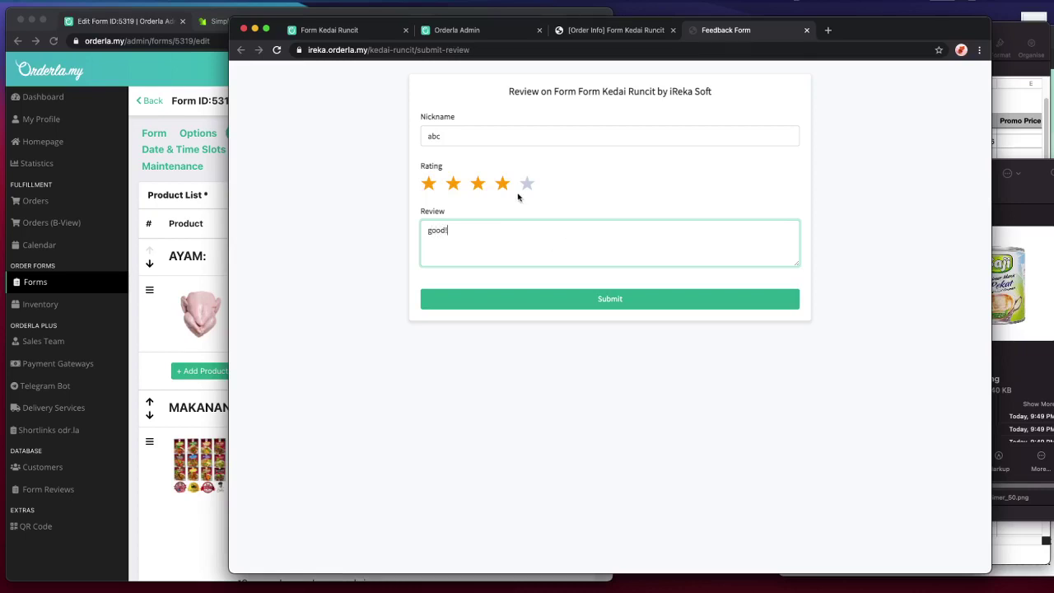
pyautogui.click(526, 184)
pyautogui.click(560, 298)
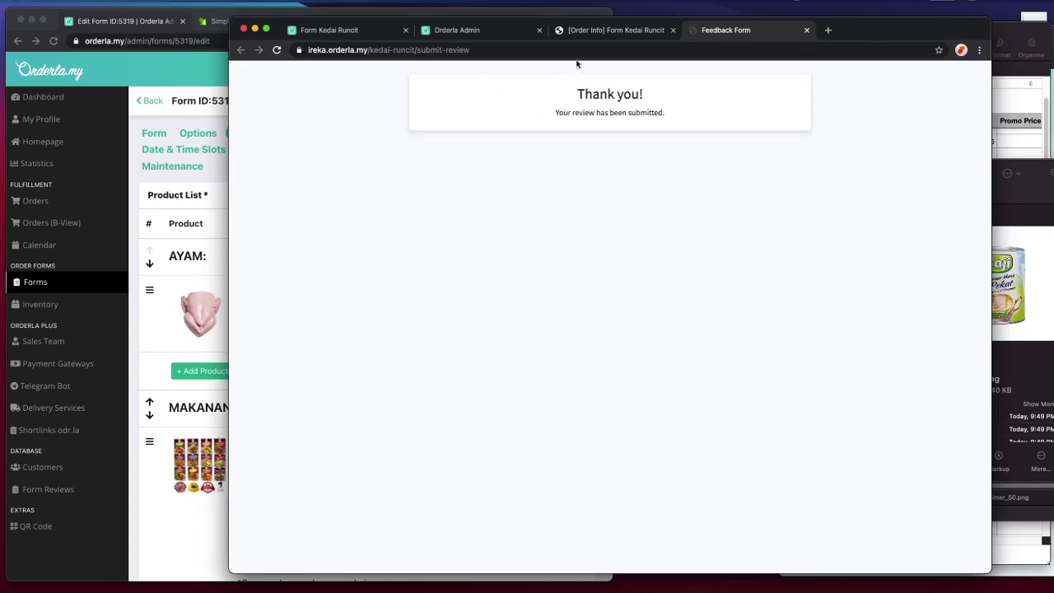
pyautogui.click(144, 138)
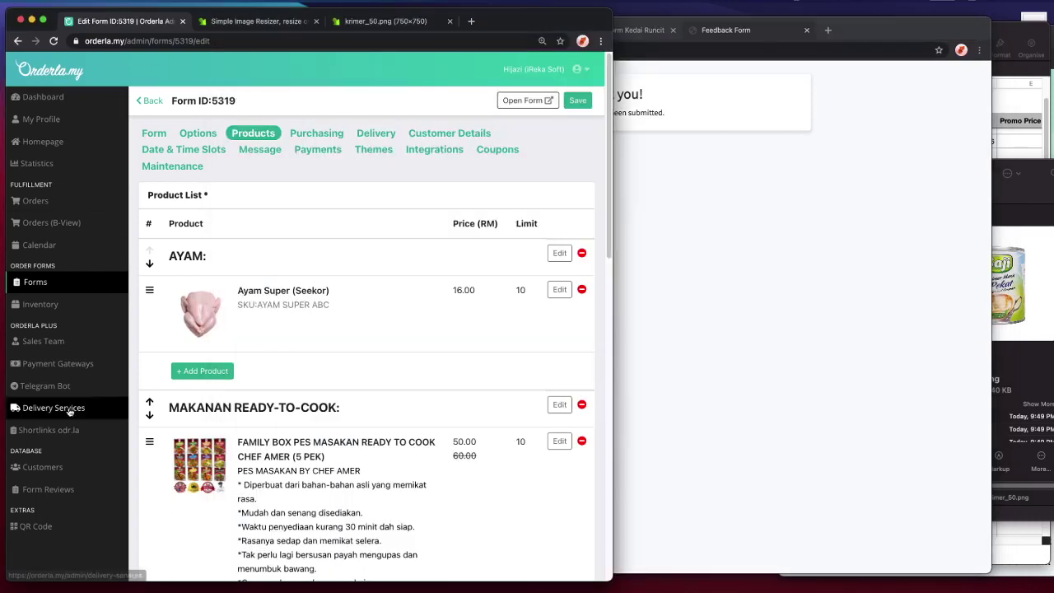
# - Open the Form Reviews list and highlight the new Form Kedai Runcit review entry
pyautogui.click(83, 489)
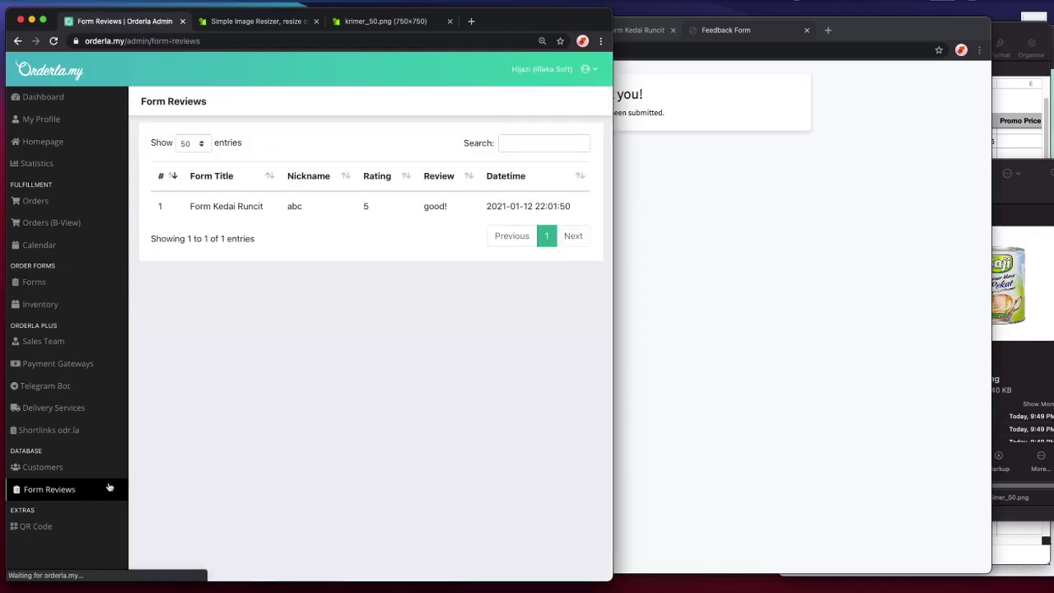
pyautogui.moveTo(190, 206); pyautogui.dragTo(280, 206)
pyautogui.click(364, 206)
# - Move between the order-form and admin windows, ending on the admin page for 5FFDAA6722F20
pyautogui.click(717, 217)
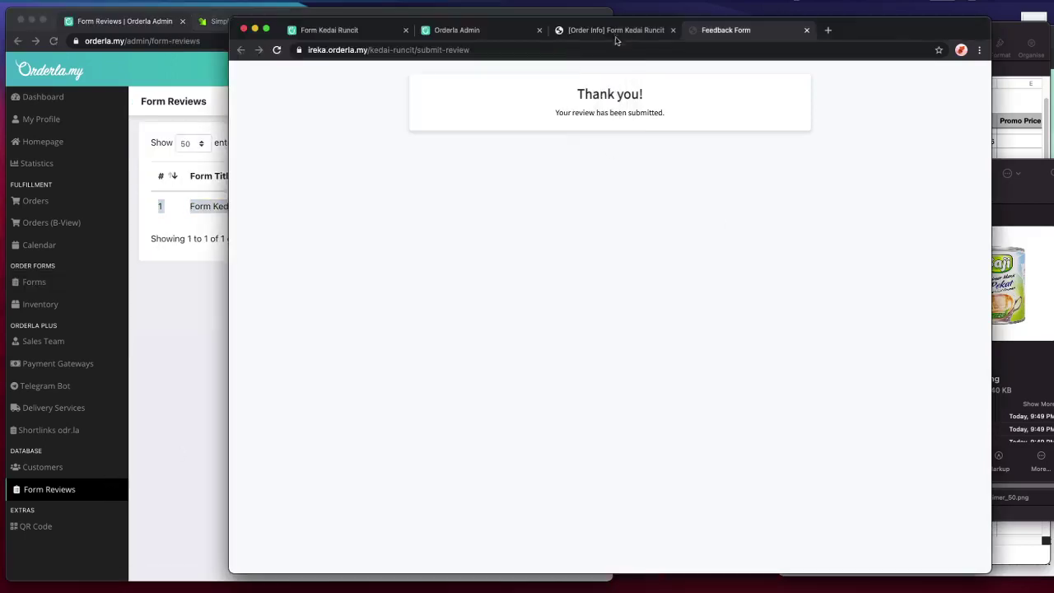
pyautogui.click(615, 32)
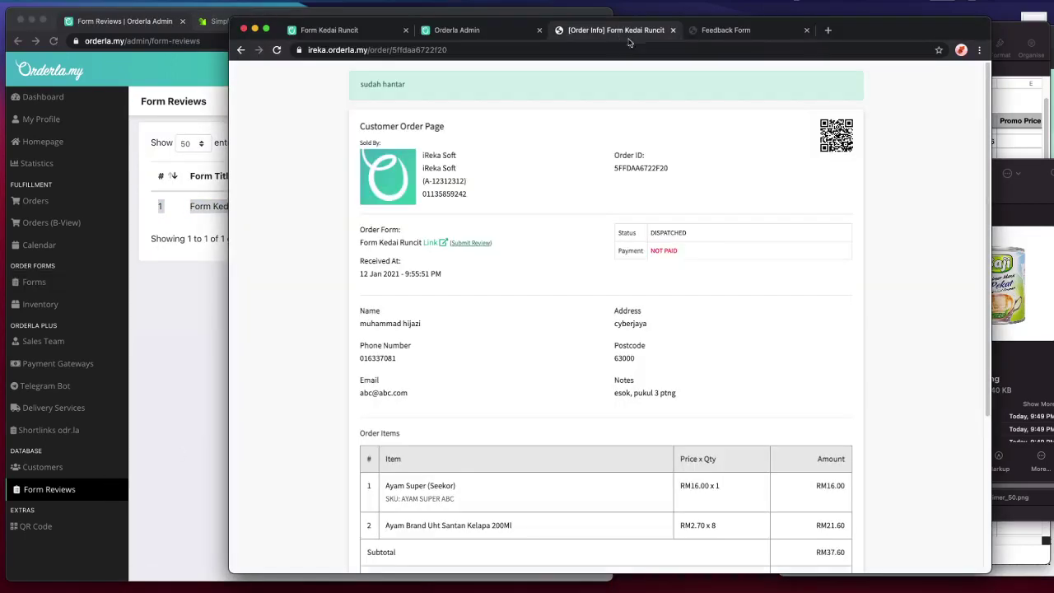
pyautogui.click(489, 30)
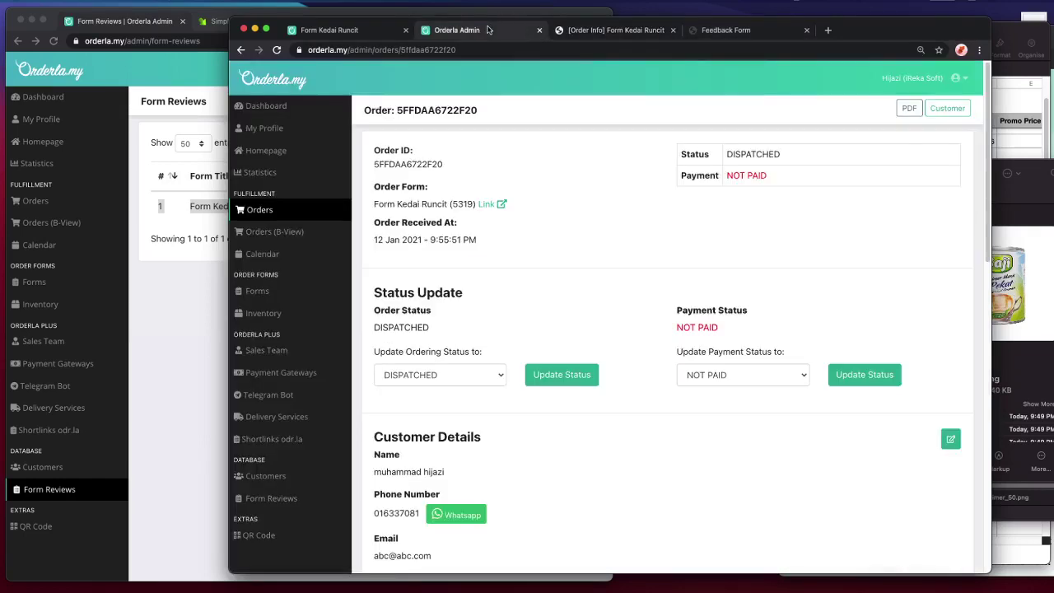
pyautogui.click(368, 30)
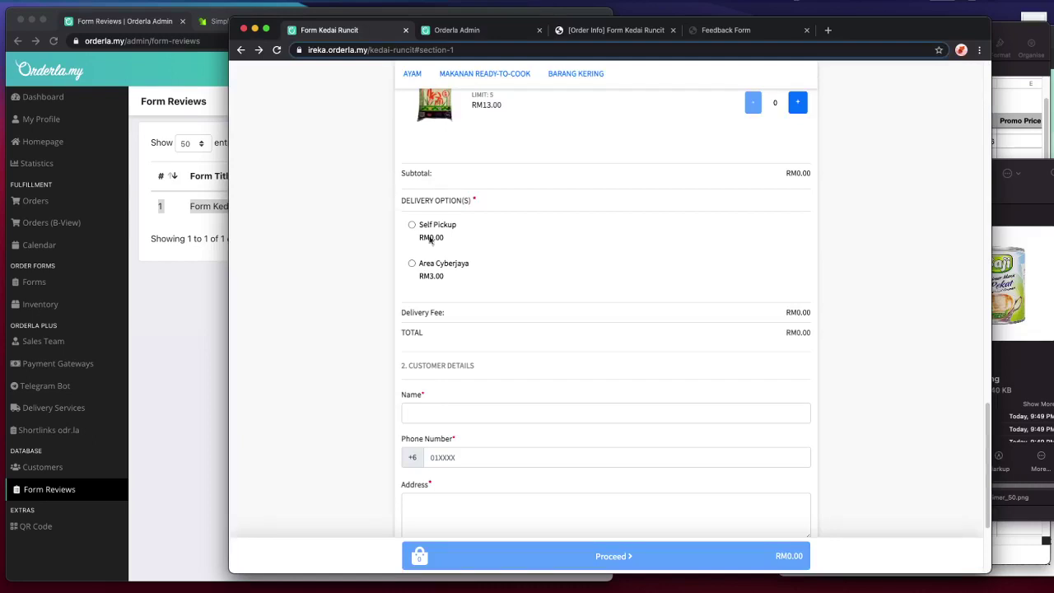
pyautogui.scroll(15, 436, 245)
pyautogui.moveTo(895, 37); pyautogui.dragTo(956, 30)
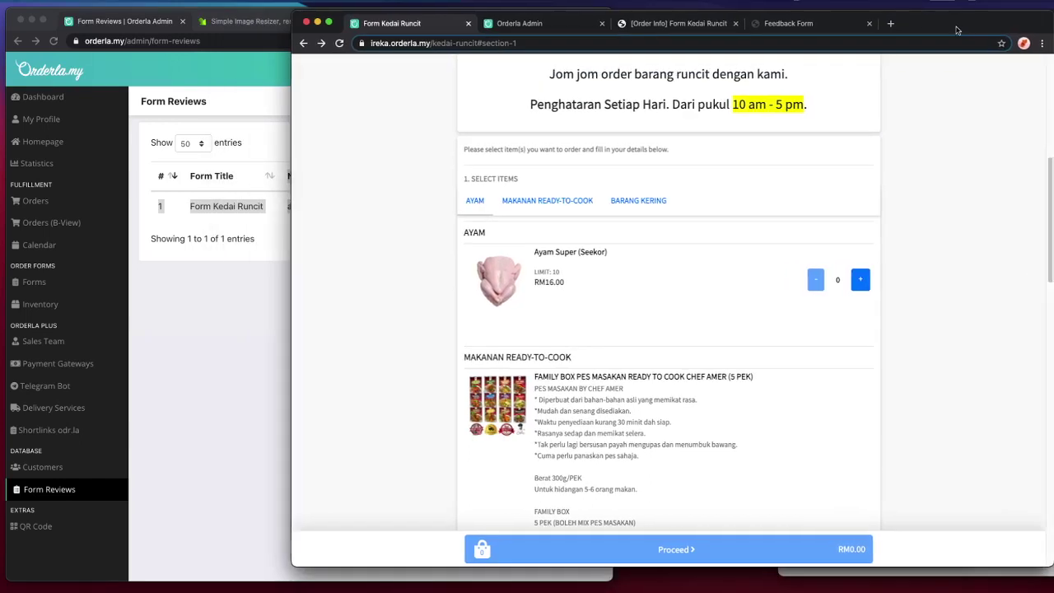
pyautogui.click(289, 218)
pyautogui.click(692, 294)
pyautogui.click(165, 328)
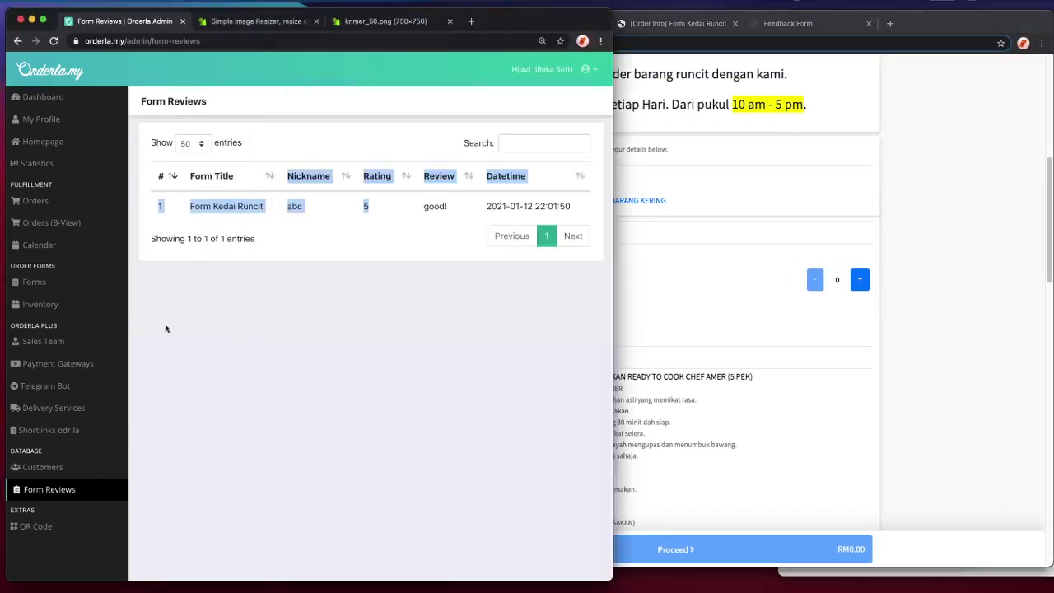
pyautogui.click(807, 222)
pyautogui.click(533, 30)
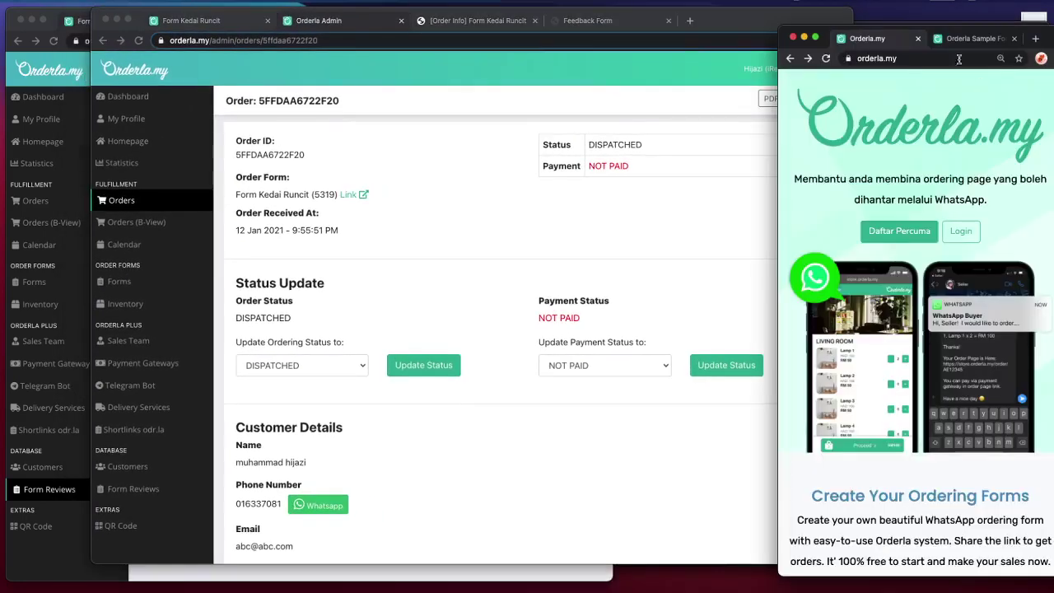
# - On the Orderla Sample Form page, highlight the Plus features, including Webhook and Minimum Purchase
pyautogui.click(957, 39)
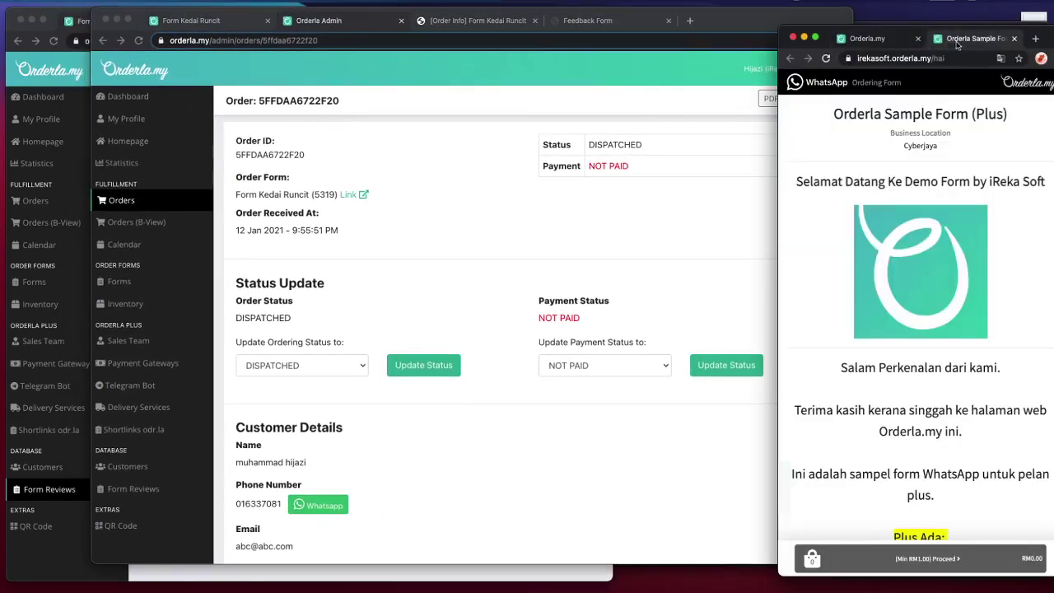
pyautogui.scroll(-8, 917, 205)
pyautogui.scroll(3, 917, 203)
pyautogui.moveTo(871, 164); pyautogui.dragTo(996, 283)
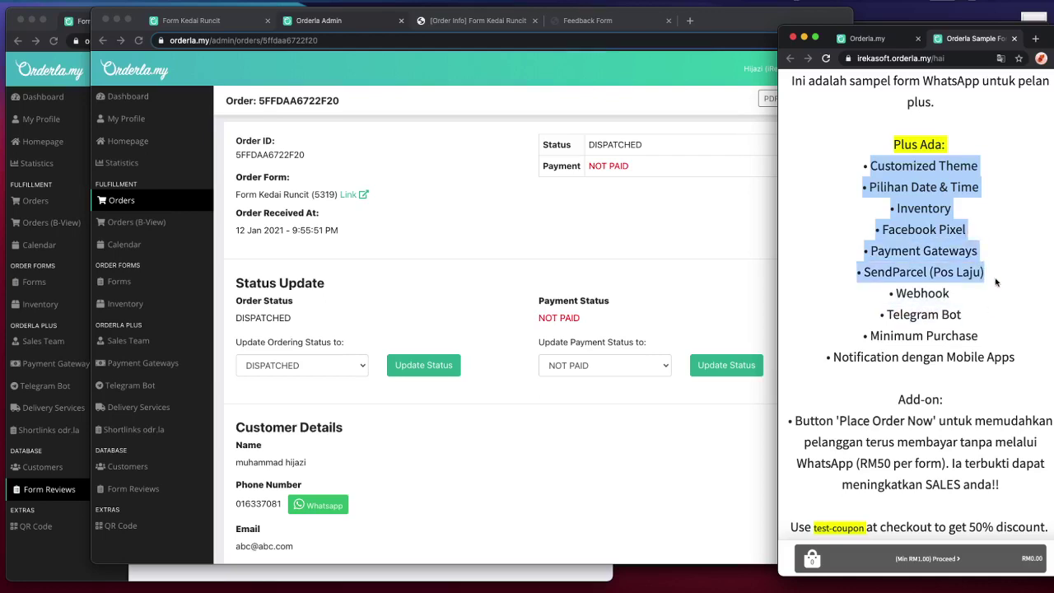
pyautogui.scroll(-1, 988, 284)
pyautogui.doubleClick(922, 286)
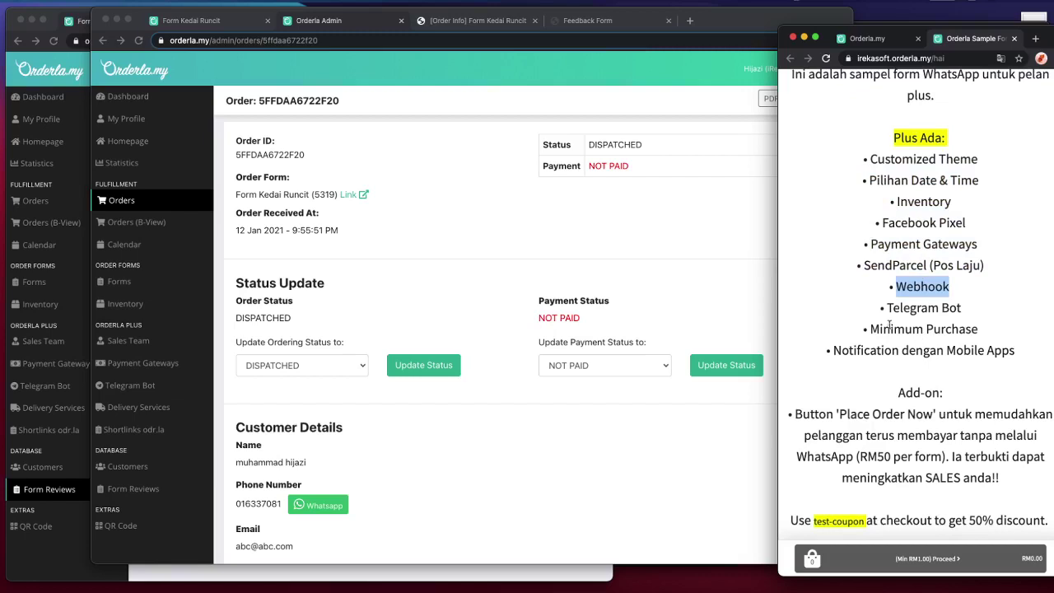
pyautogui.moveTo(870, 329); pyautogui.dragTo(1012, 342)
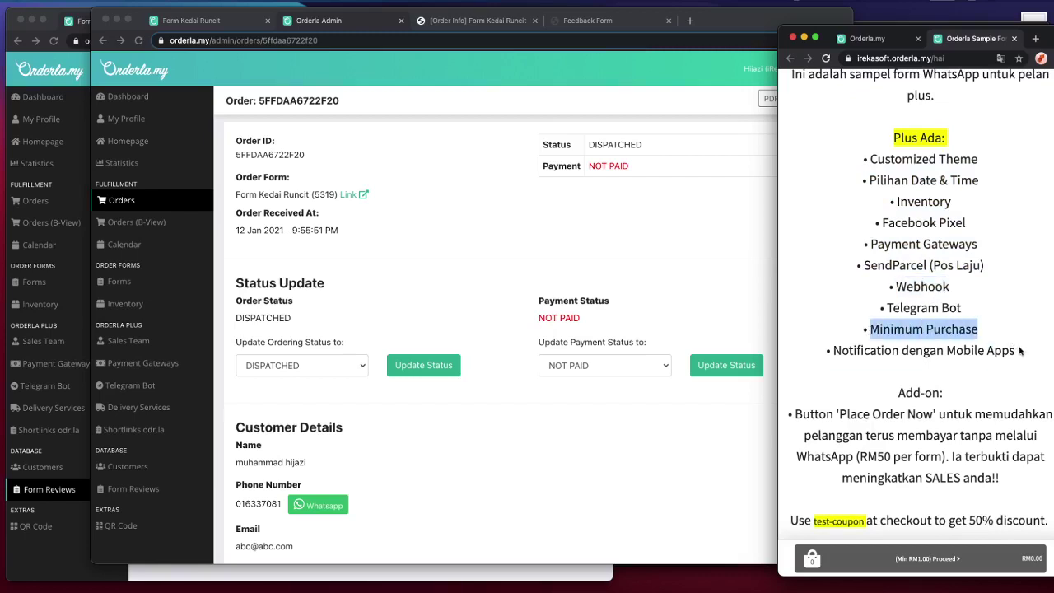
# - Highlight more features further down the sample form, then clear the highlight
pyautogui.scroll(-3, 1021, 350)
pyautogui.moveTo(1020, 264); pyautogui.dragTo(836, 272)
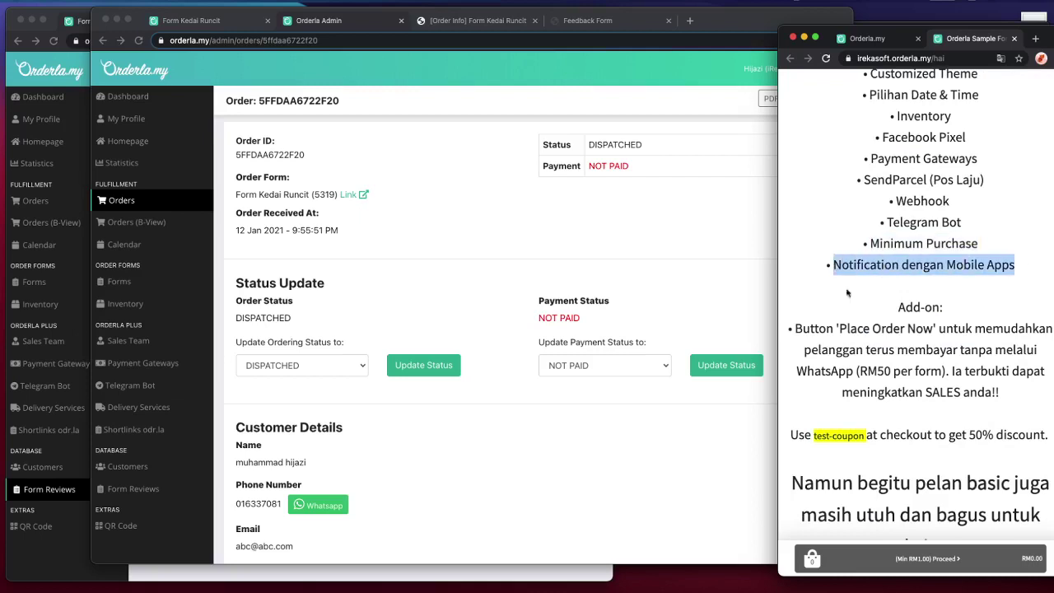
pyautogui.scroll(-1, 855, 352)
pyautogui.moveTo(797, 308); pyautogui.dragTo(1029, 377)
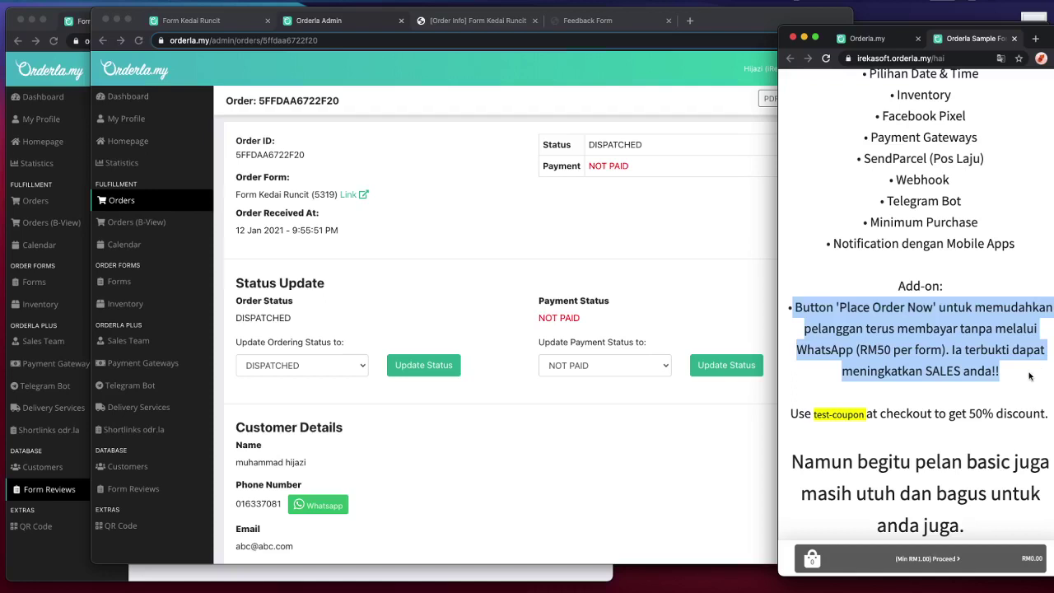
pyautogui.scroll(-1, 1029, 376)
pyautogui.click(1026, 337)
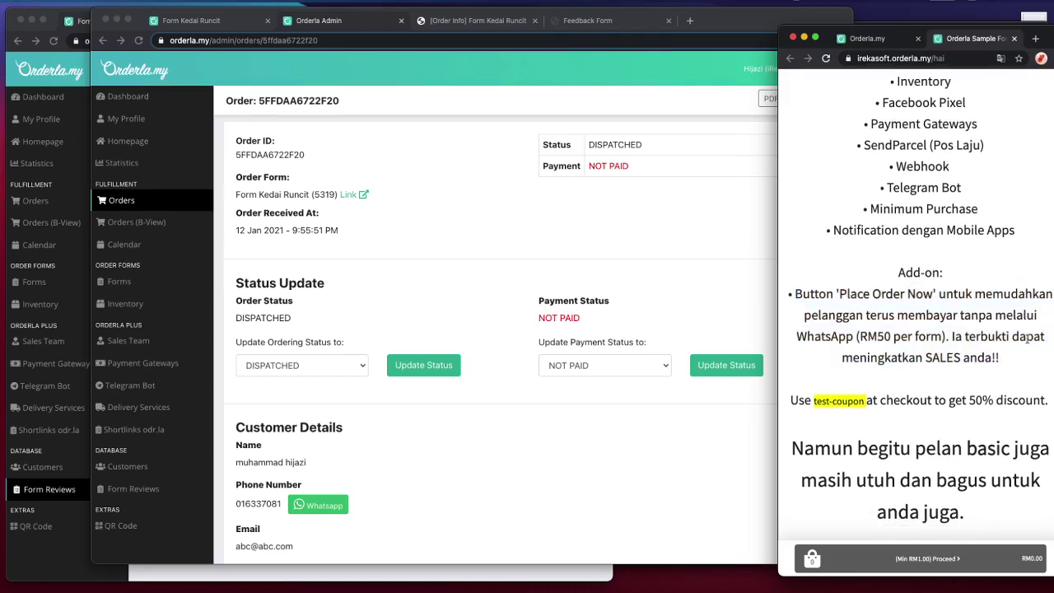
# - In the Date & Time Slot calendar, try 12 and 15 January, then settle on 29 January
pyautogui.scroll(-3, 1027, 337)
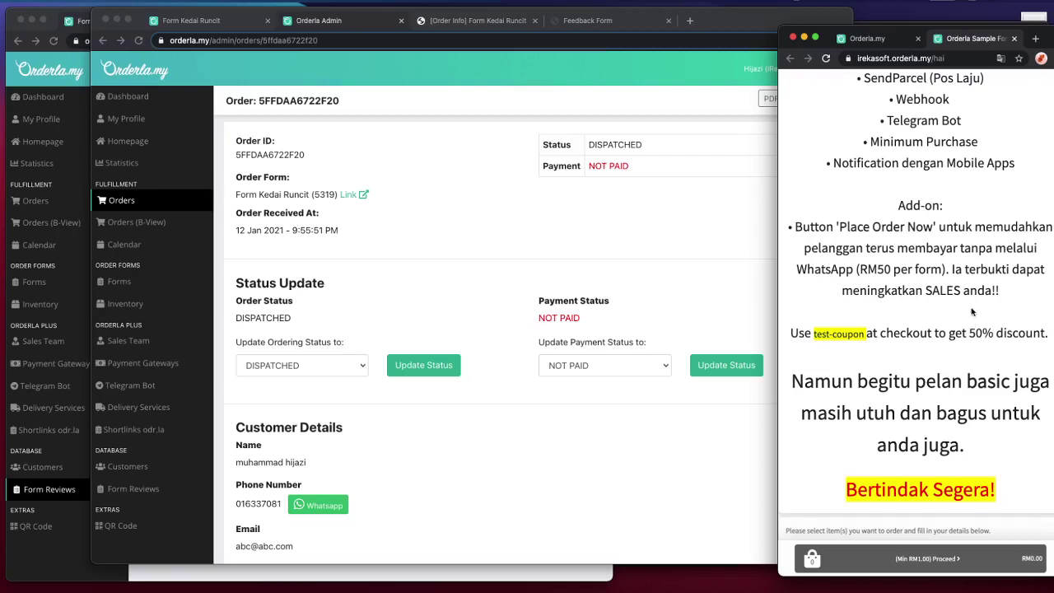
pyautogui.scroll(-1, 967, 316)
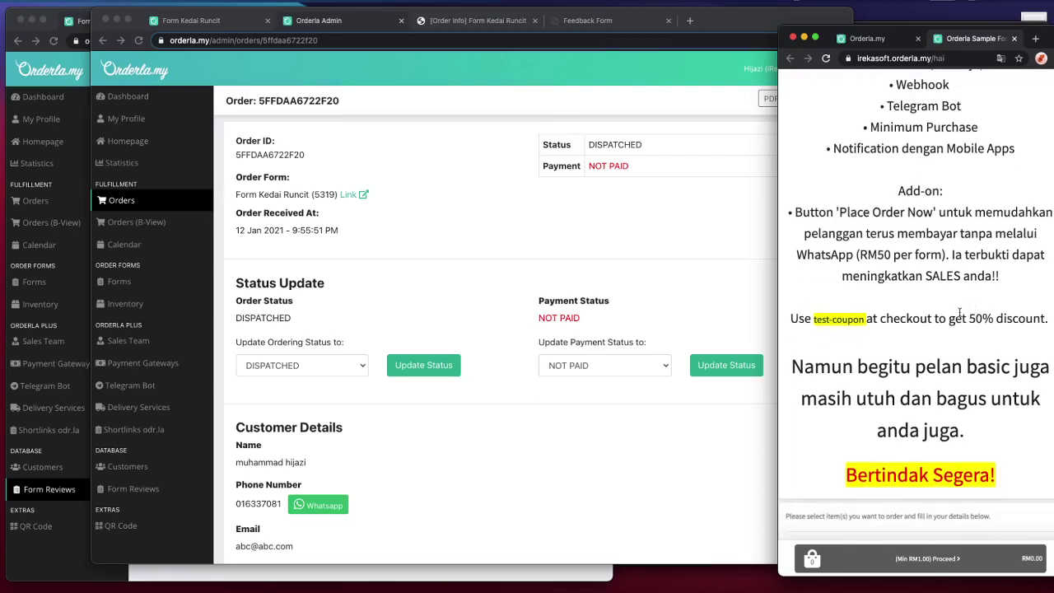
pyautogui.scroll(-3, 959, 312)
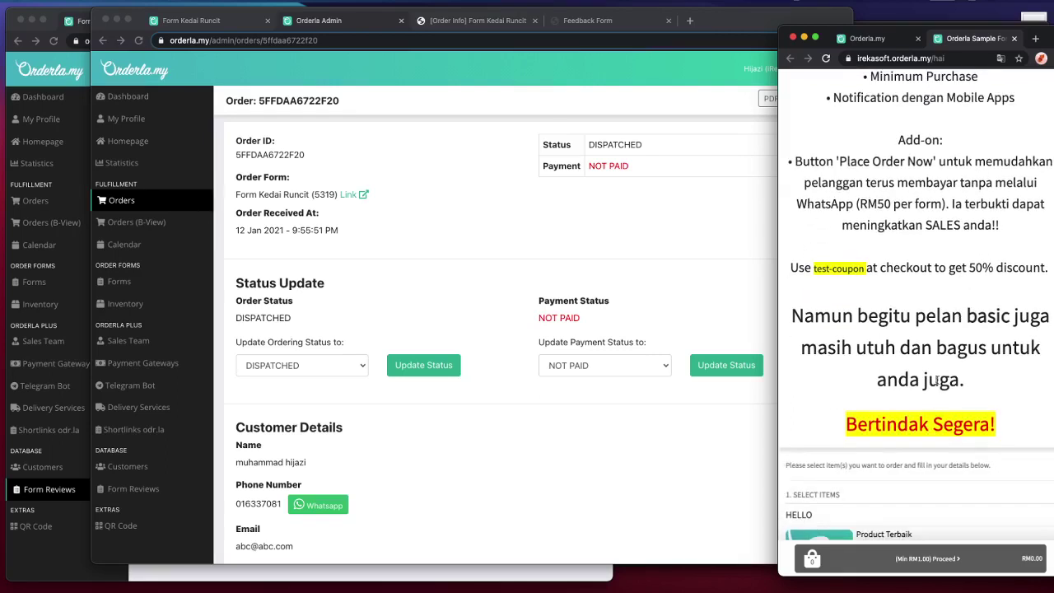
pyautogui.scroll(-10, 936, 380)
pyautogui.scroll(-15, 901, 411)
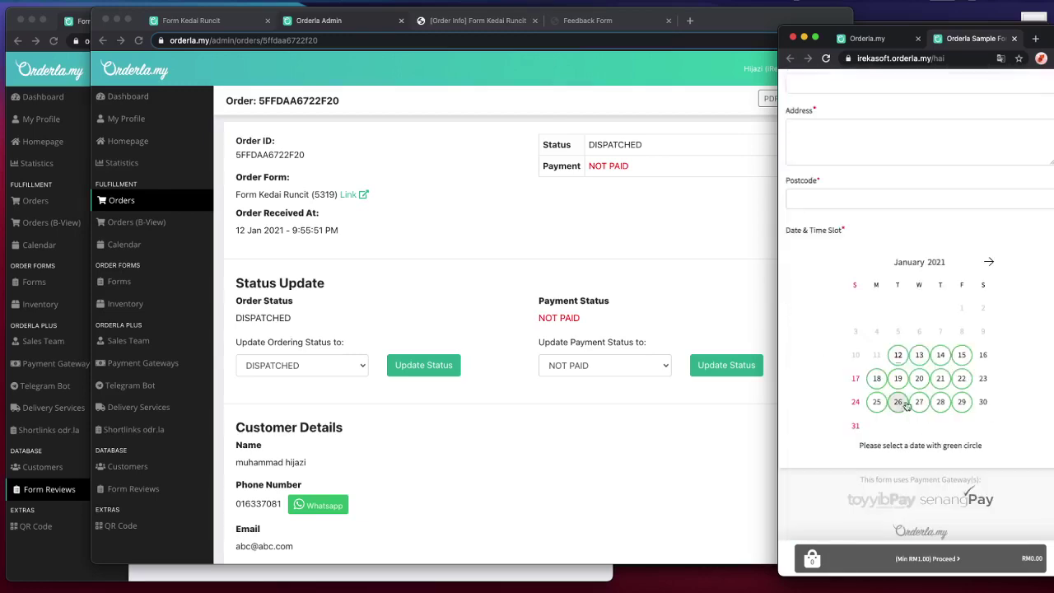
pyautogui.scroll(10, 895, 260)
pyautogui.scroll(-10, 895, 260)
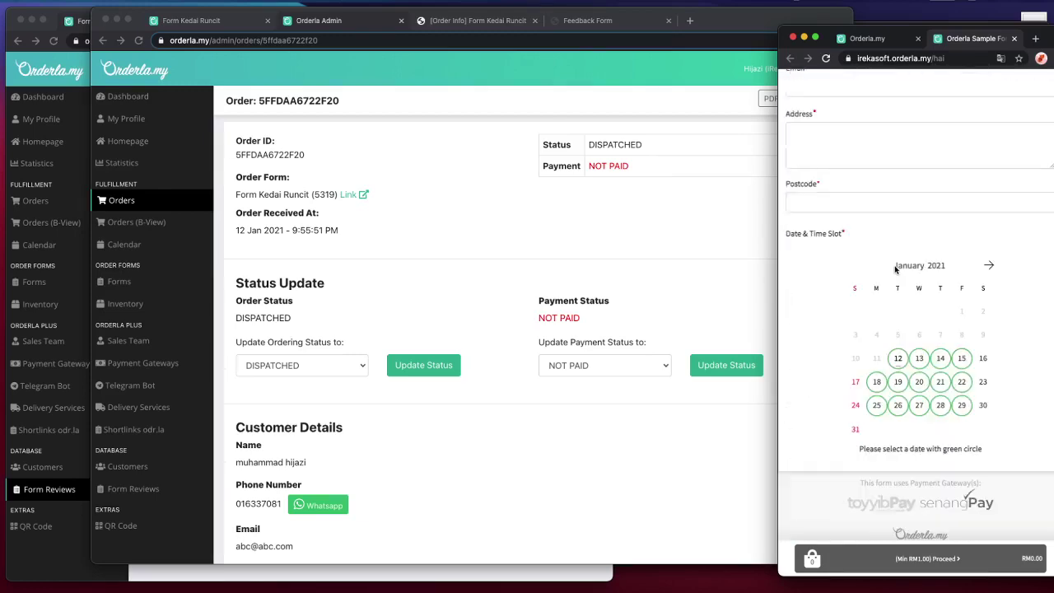
pyautogui.click(897, 355)
pyautogui.click(960, 354)
pyautogui.click(955, 400)
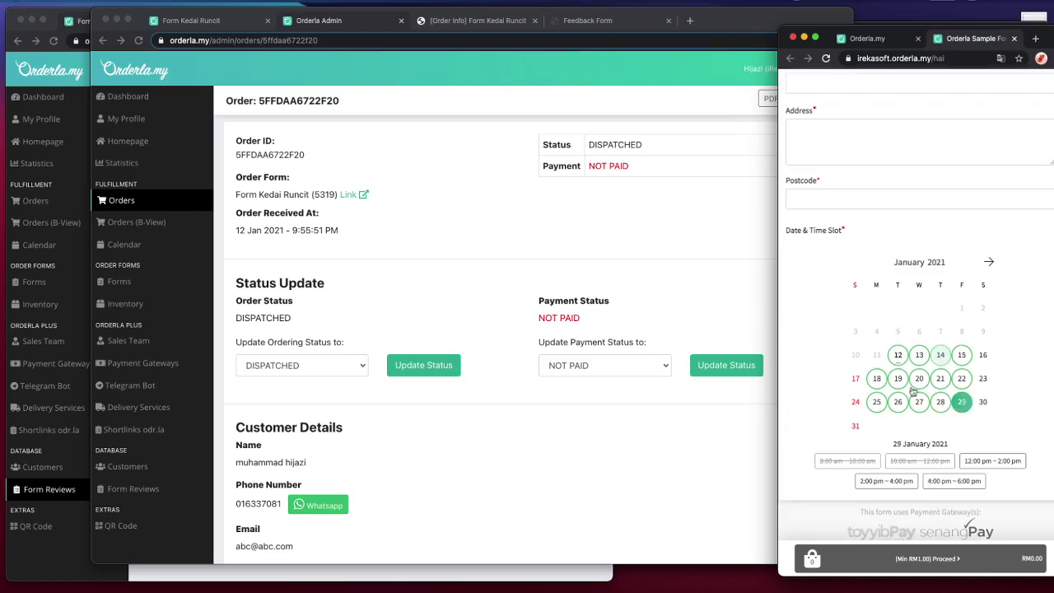
# - Return to the admin window and open the Order Forms list
pyautogui.click(514, 269)
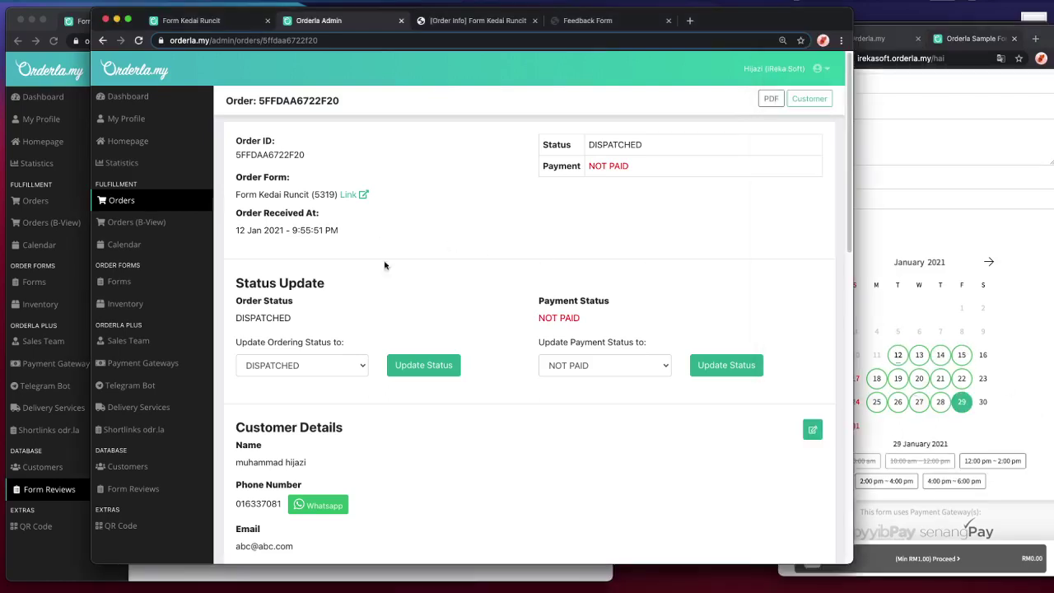
pyautogui.click(115, 280)
pyautogui.click(200, 23)
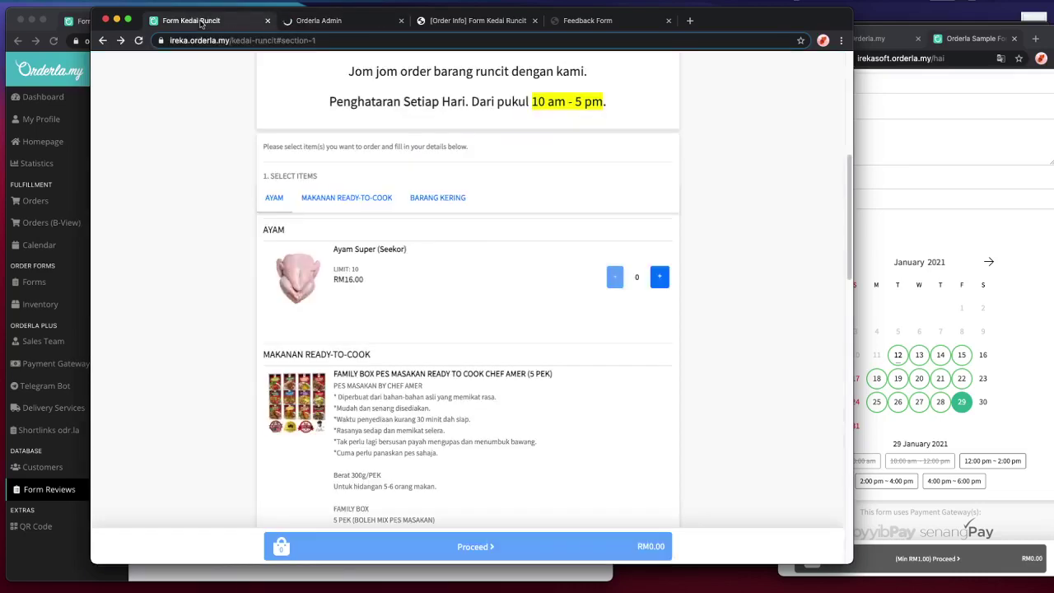
pyautogui.scroll(5, 379, 189)
# - Shrink the Kedai Runcit order form window and move it right, then widen the admin window
pyautogui.click(326, 23)
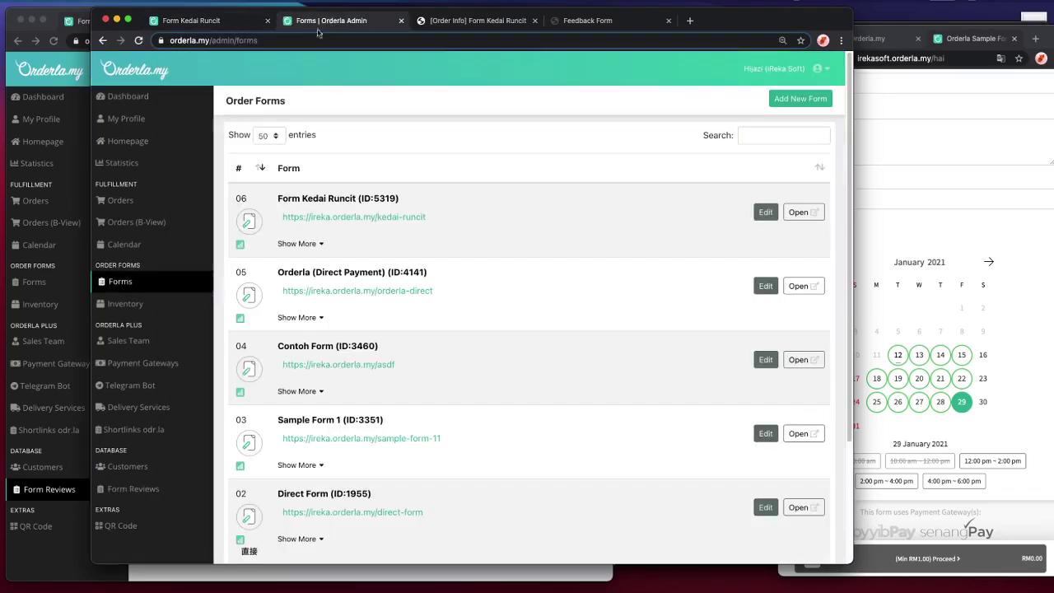
pyautogui.click(196, 21)
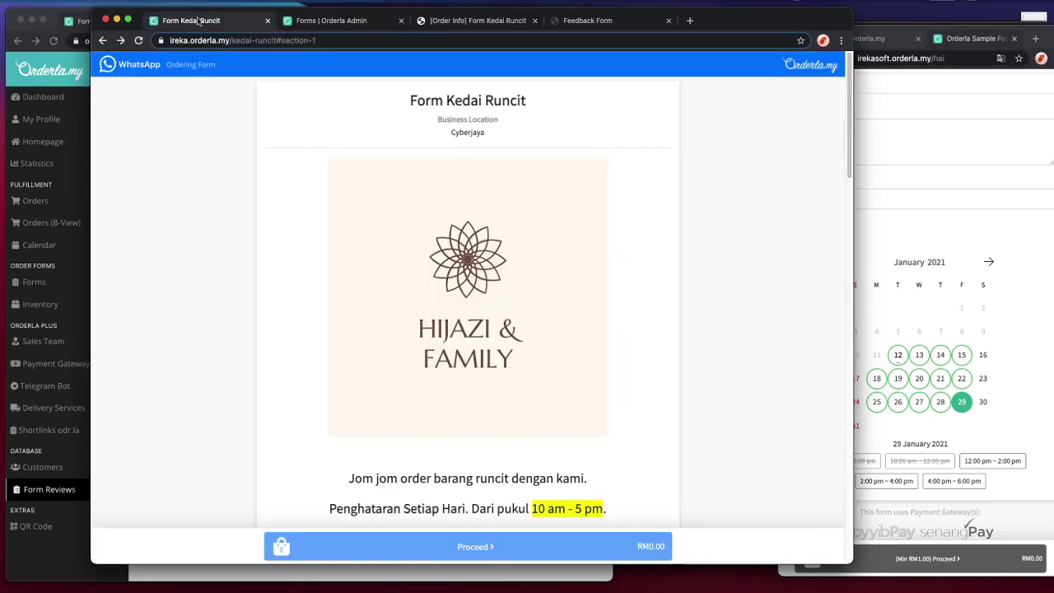
pyautogui.doubleClick(713, 27)
pyautogui.moveTo(493, 16); pyautogui.dragTo(1049, 31)
pyautogui.press('super+Tab')
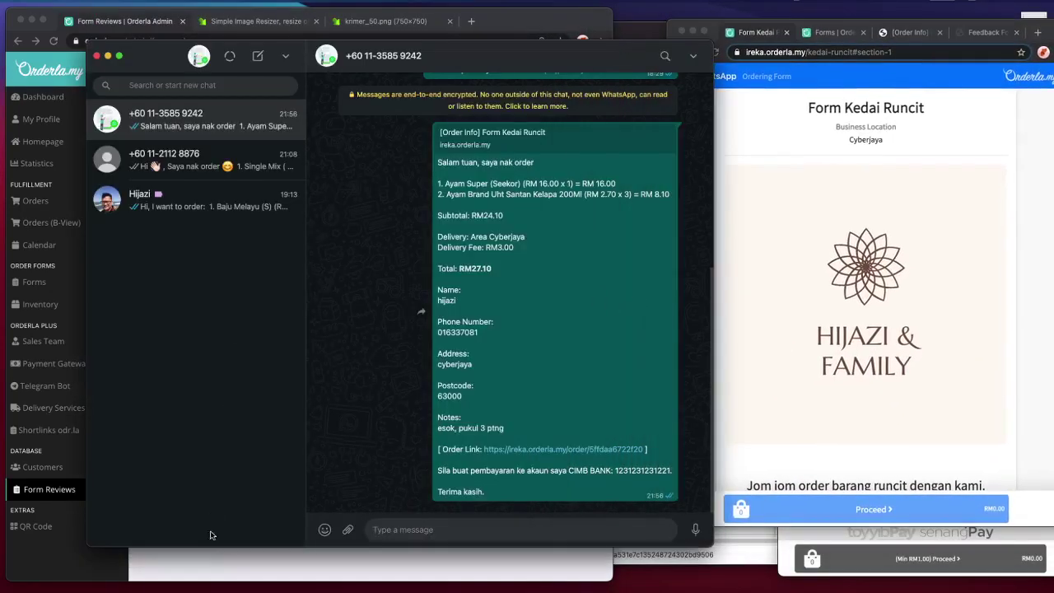
pyautogui.press('super+Tab')
pyautogui.moveTo(604, 587); pyautogui.dragTo(713, 587)
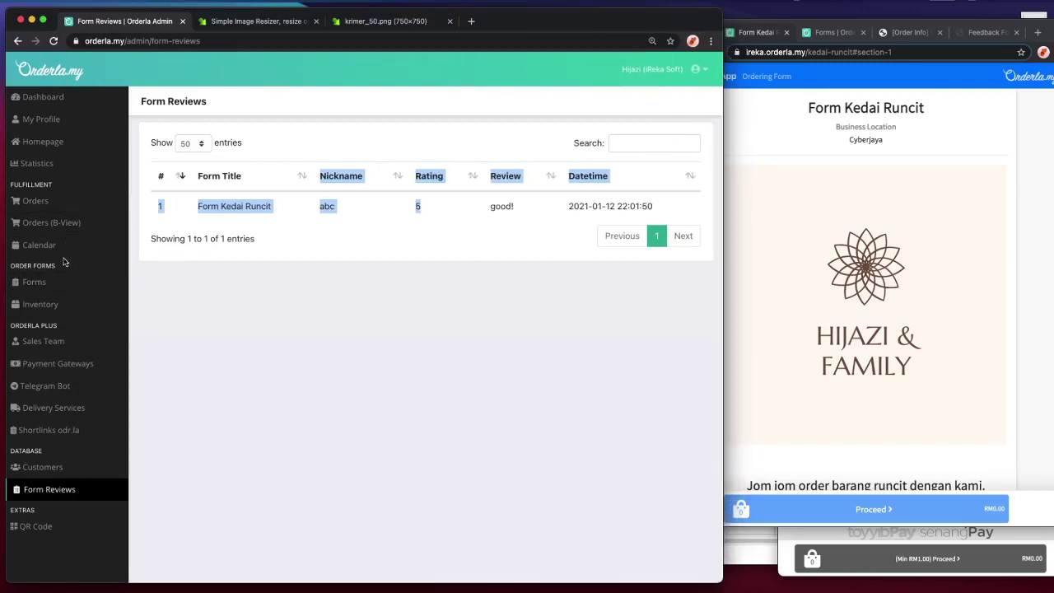
# - From the Order Forms list, open Form Kedai Runcit (ID 5319) for editing
pyautogui.click(65, 282)
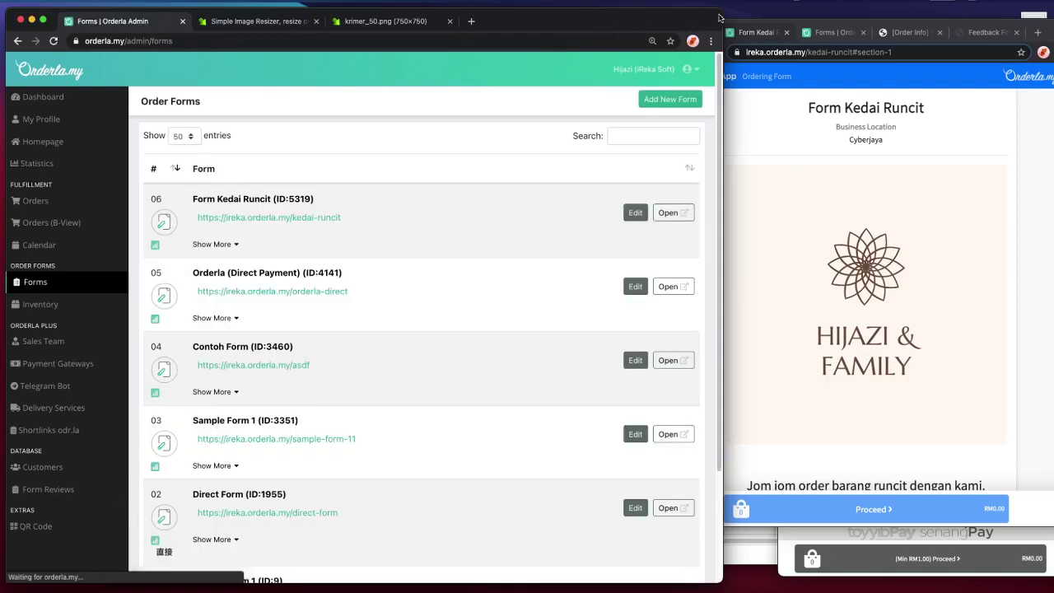
pyautogui.moveTo(722, 9); pyautogui.dragTo(699, 15)
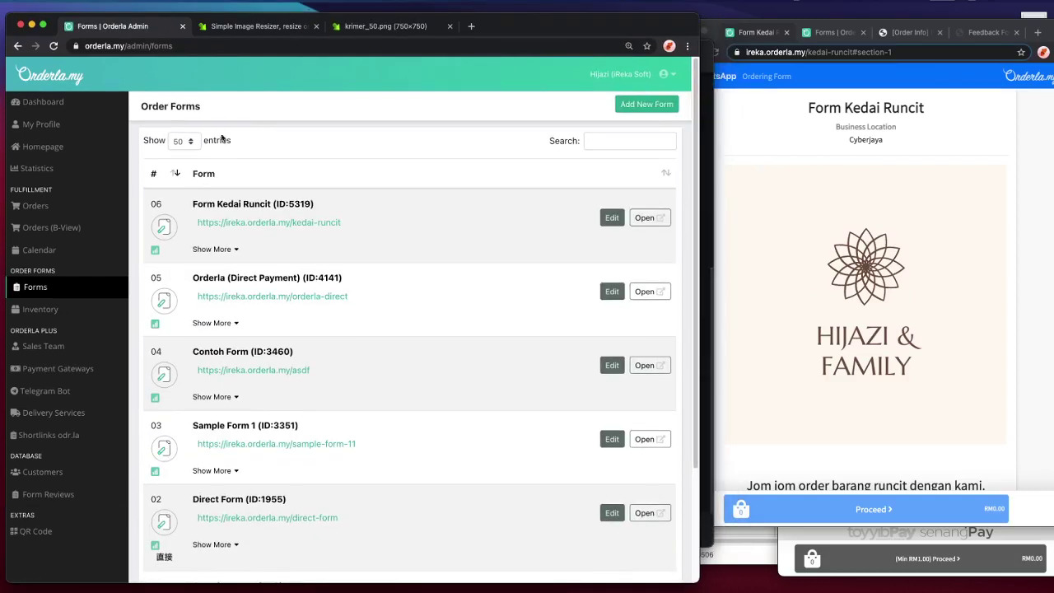
pyautogui.click(171, 233)
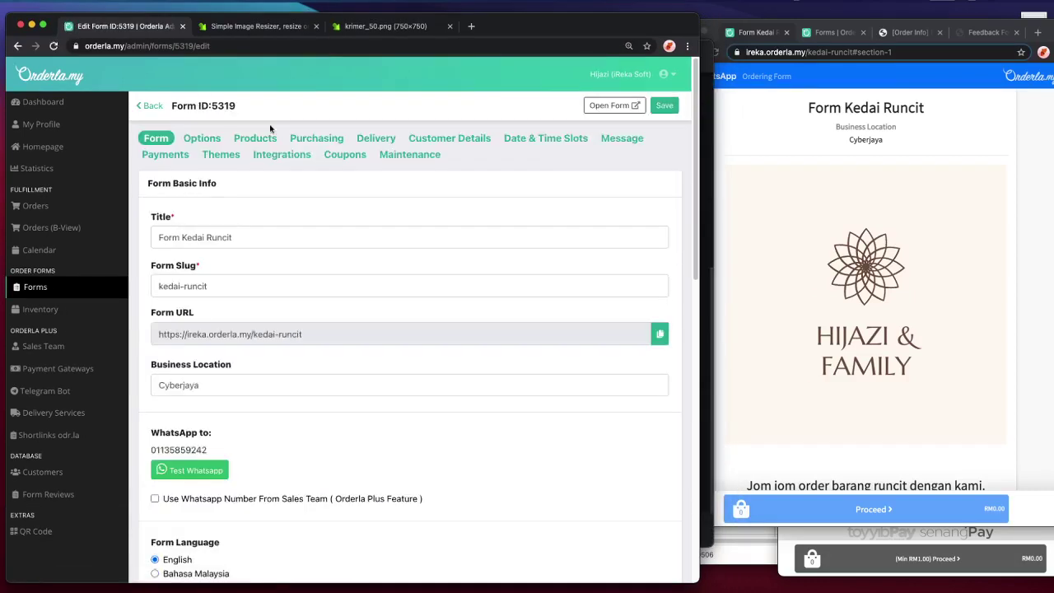
# - Open the form's Date & Time Slots tab, resize the customer form window, and enable date and time slots
pyautogui.click(553, 142)
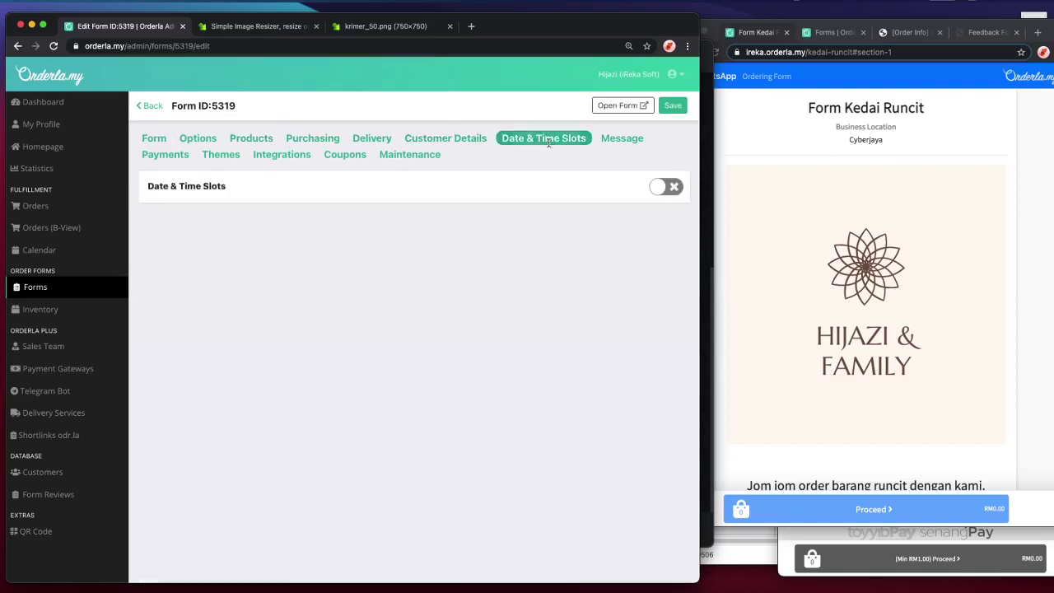
pyautogui.scroll(-5, 780, 192)
pyautogui.scroll(5, 780, 193)
pyautogui.click(780, 192)
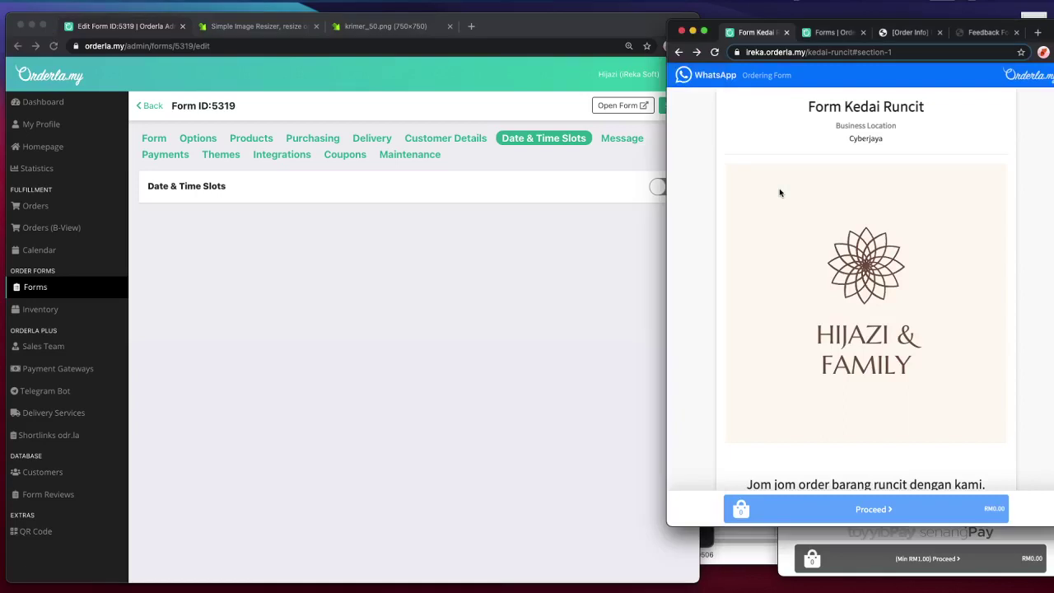
pyautogui.moveTo(669, 525); pyautogui.dragTo(713, 556)
pyautogui.click(548, 411)
pyautogui.click(666, 186)
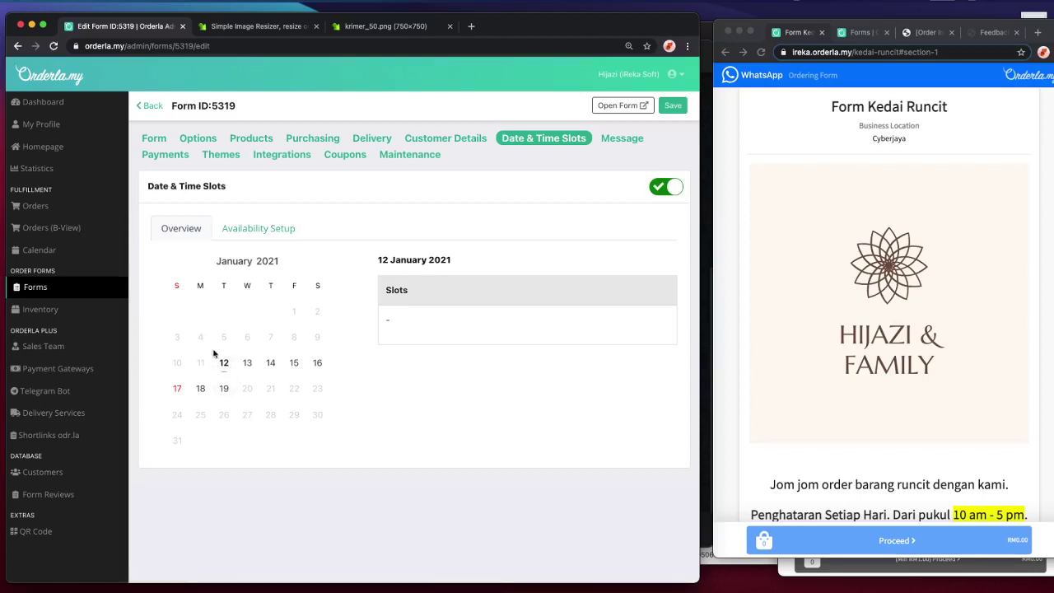
# - In Availability Setup, set the cut-off time to 1 with Days as the unit
pyautogui.click(226, 233)
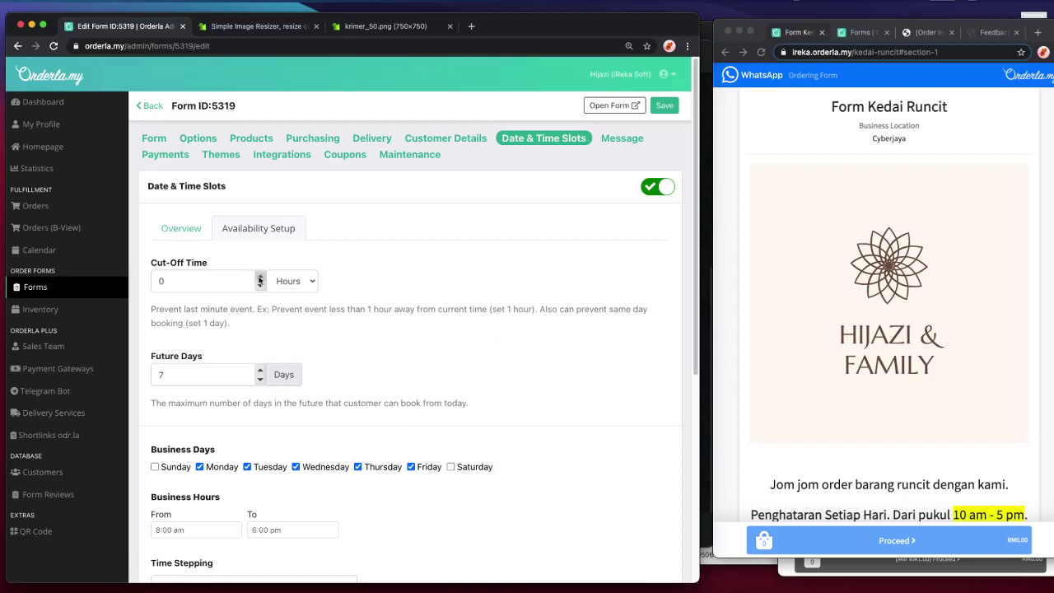
pyautogui.click(284, 281)
pyautogui.click(284, 282)
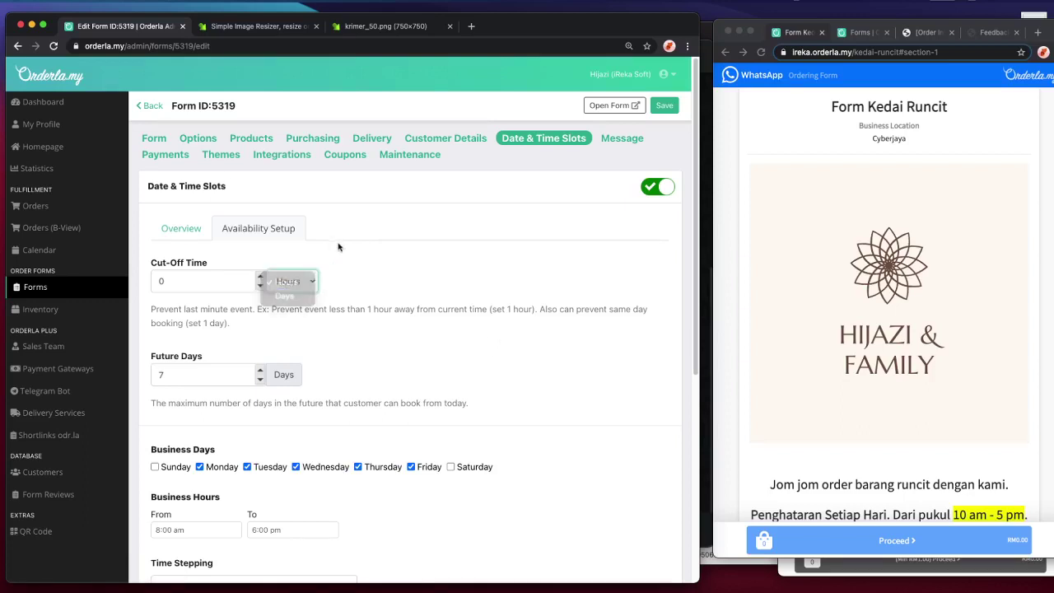
pyautogui.click(284, 280)
pyautogui.click(280, 297)
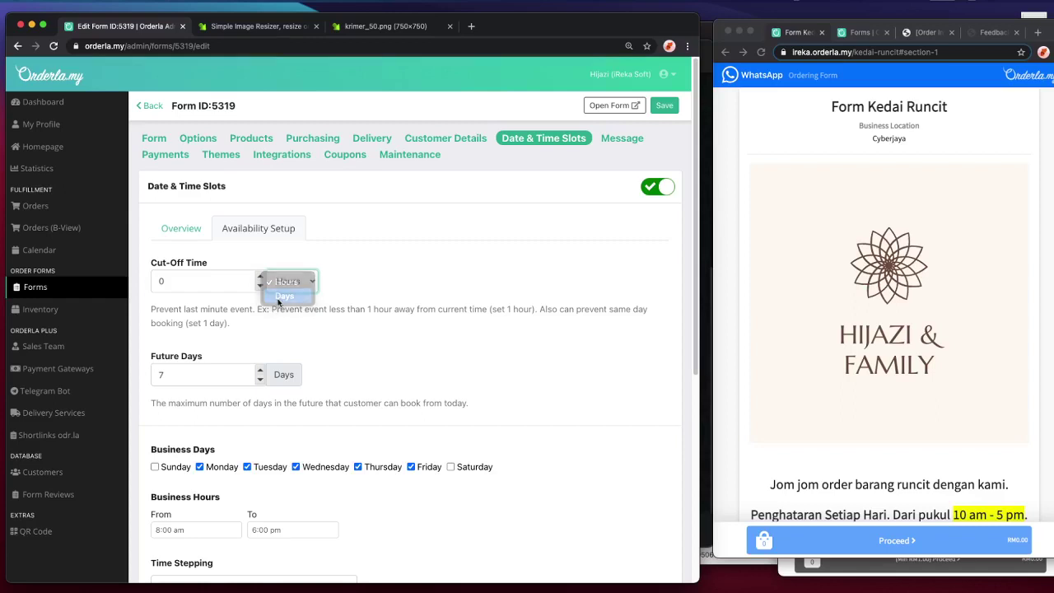
pyautogui.click(259, 277)
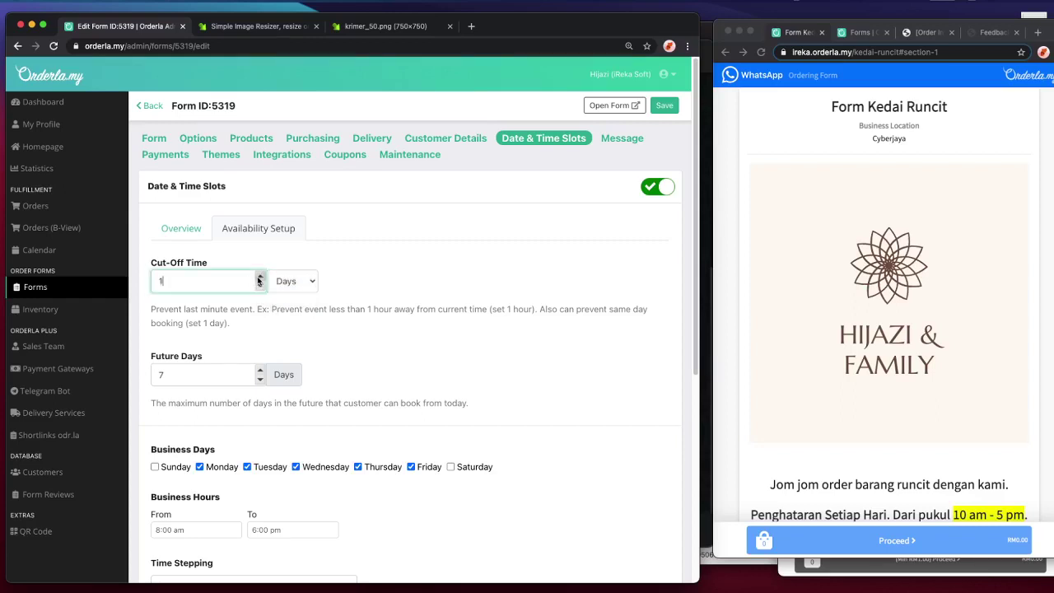
pyautogui.click(297, 281)
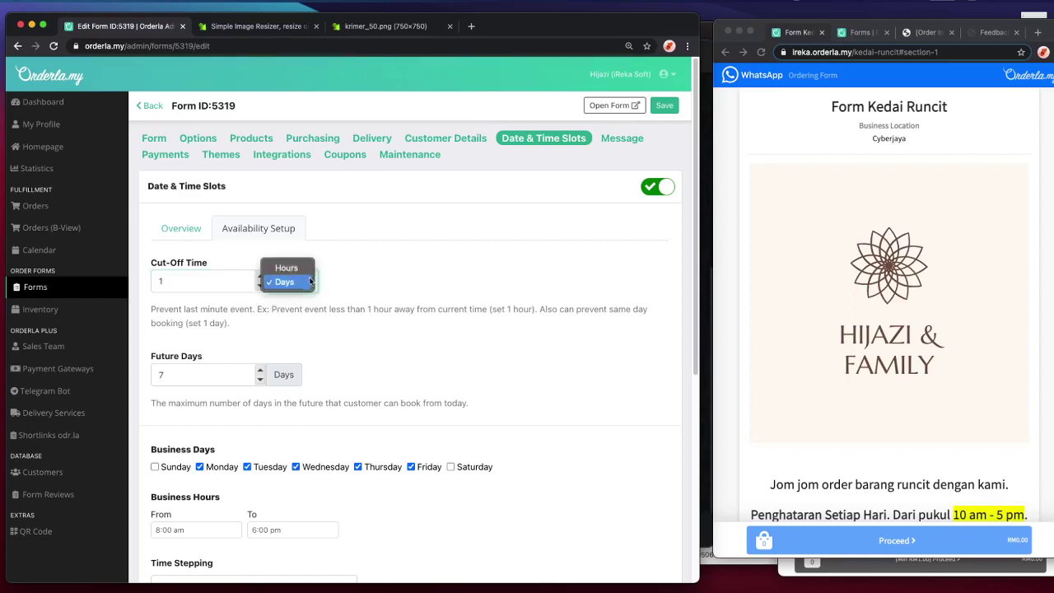
pyautogui.click(294, 267)
pyautogui.click(299, 282)
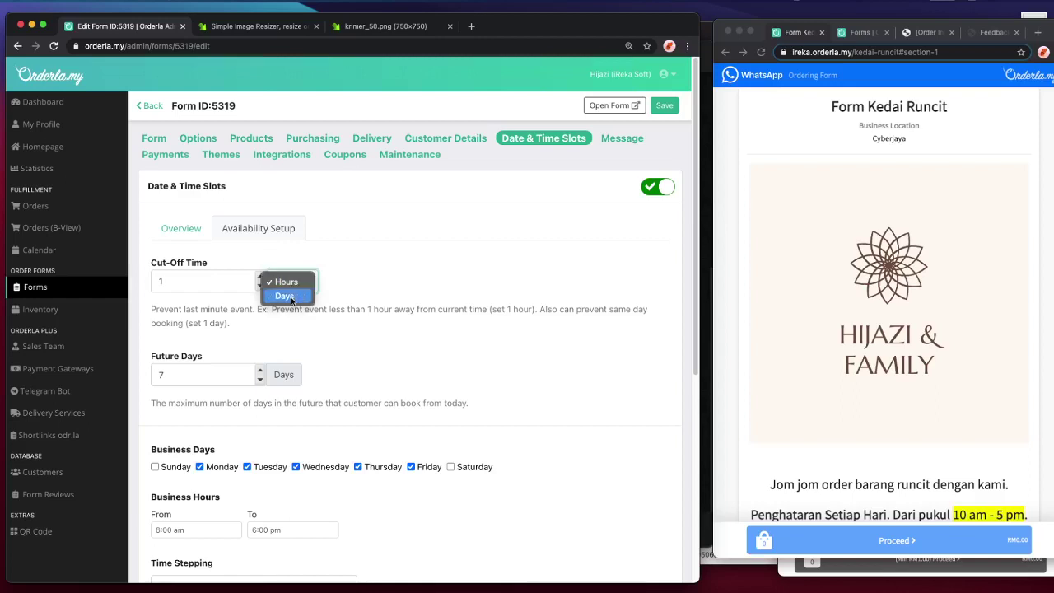
pyautogui.click(294, 298)
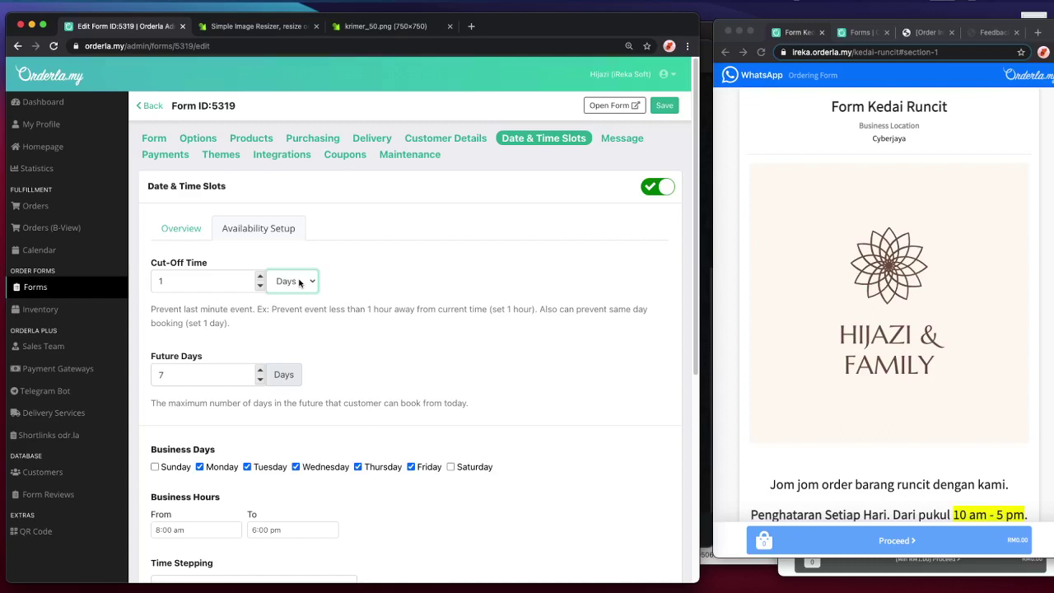
pyautogui.click(282, 282)
pyautogui.click(292, 269)
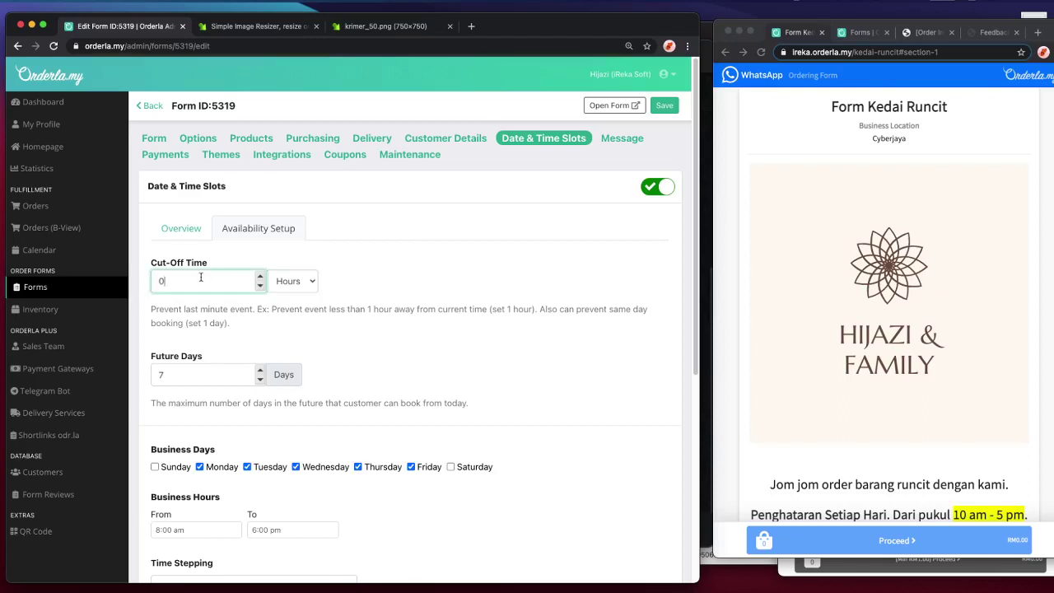
pyautogui.click(281, 281)
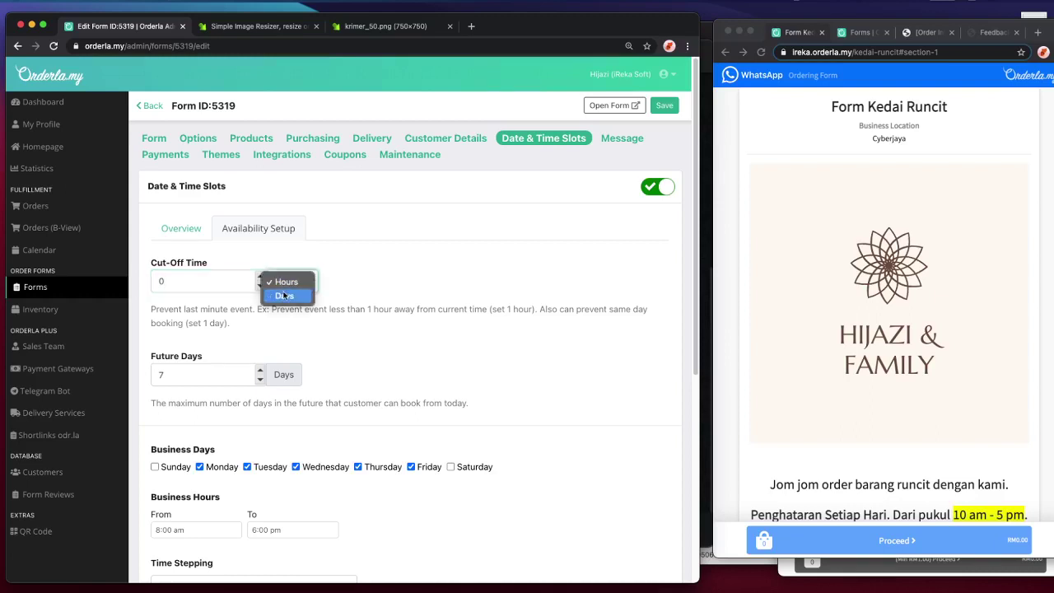
pyautogui.click(282, 296)
pyautogui.click(260, 277)
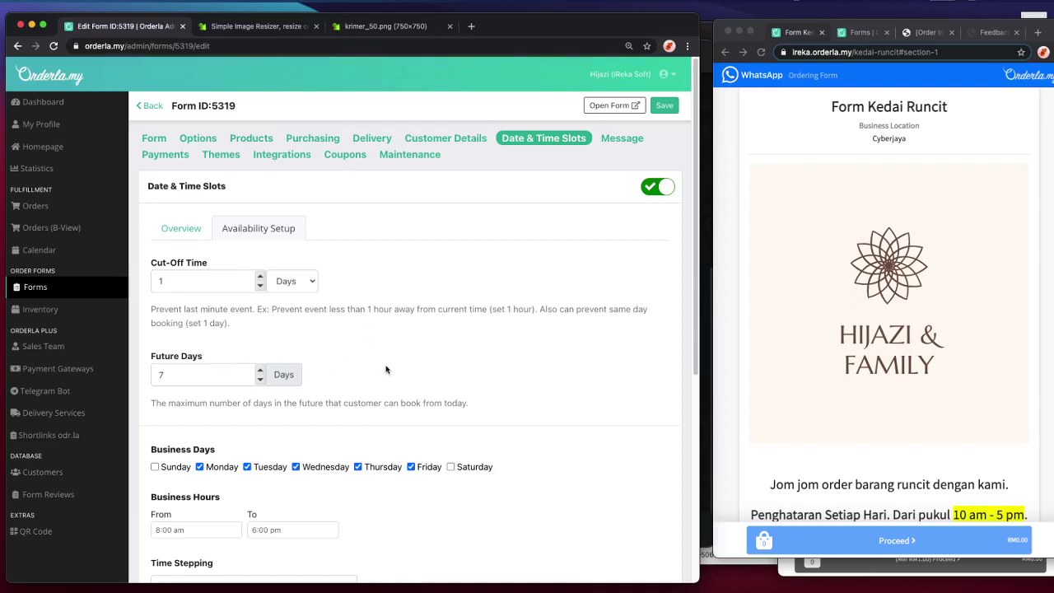
# - Add Sunday and Saturday as business days so all seven days are bookable
pyautogui.scroll(-2, 386, 370)
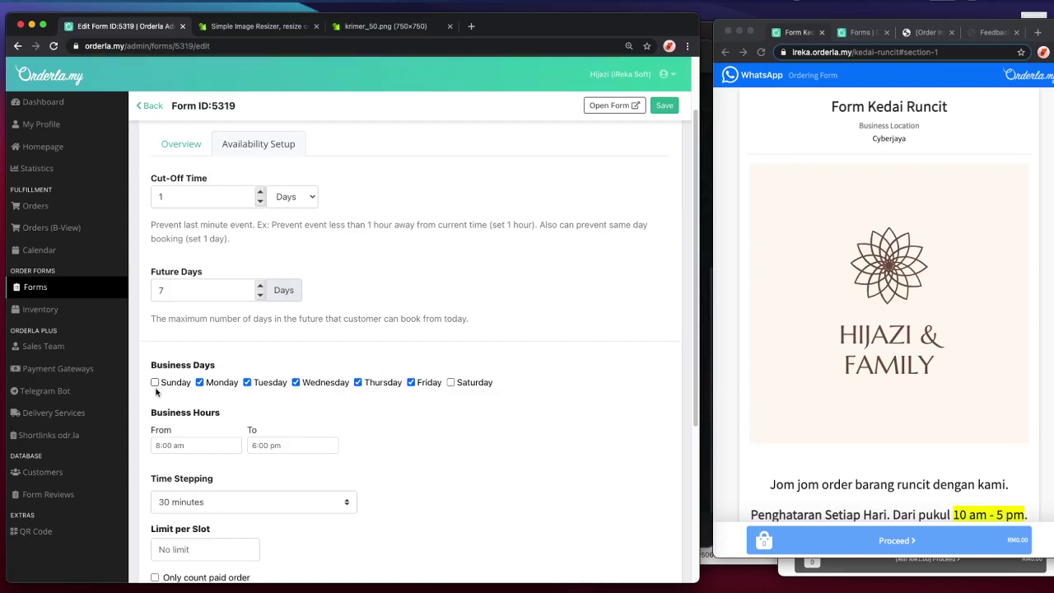
pyautogui.scroll(-5, 153, 410)
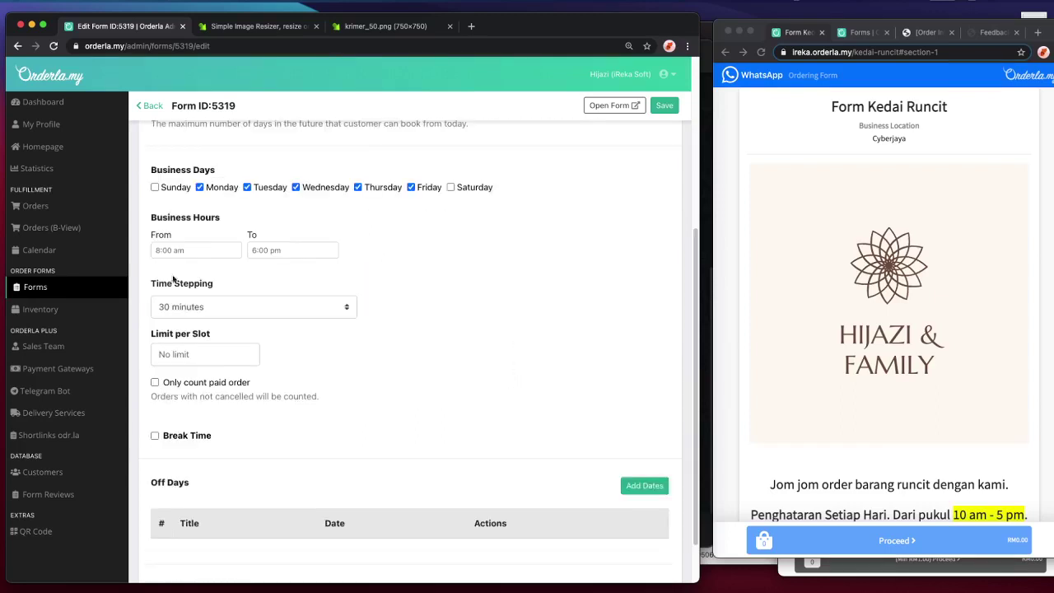
pyautogui.scroll(1, 178, 245)
pyautogui.click(182, 207)
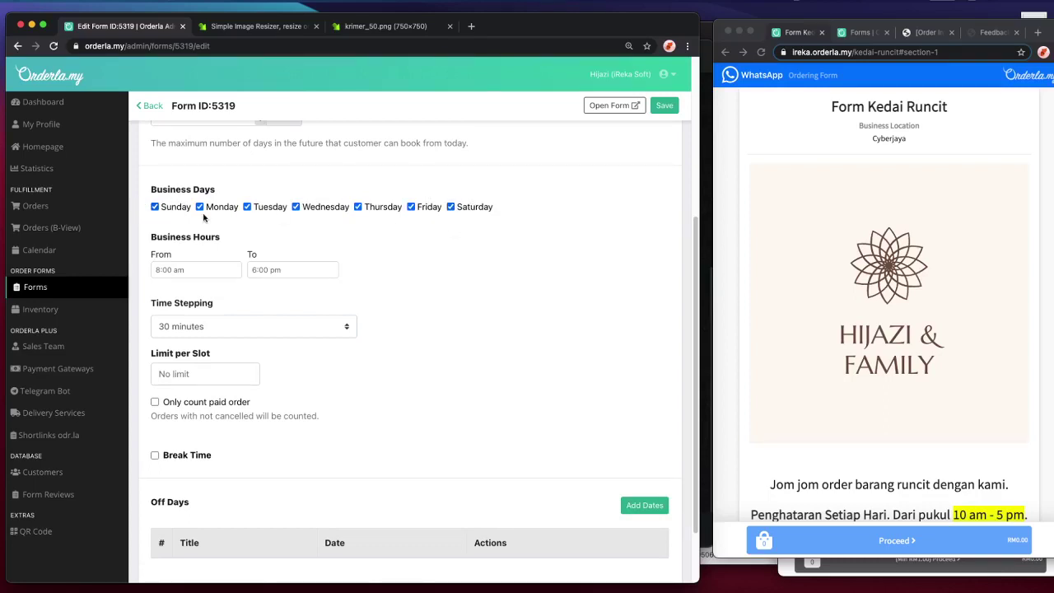
pyautogui.click(173, 208)
pyautogui.click(469, 208)
pyautogui.scroll(-1, 433, 326)
# - Set time stepping to 1 hour, raise the limit per slot to 6, and enable Break Time
pyautogui.click(175, 313)
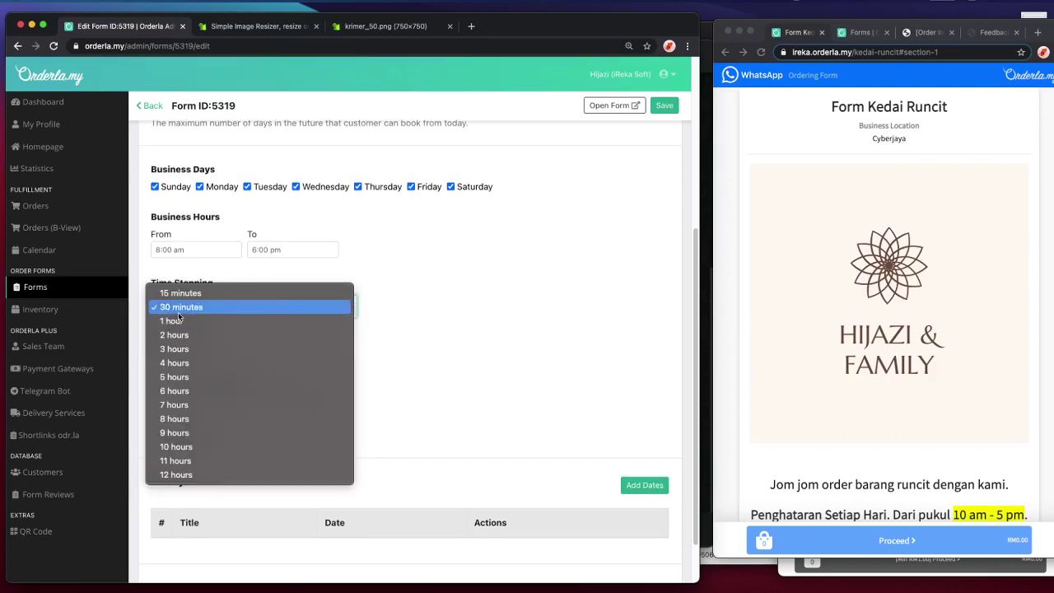
pyautogui.click(220, 370)
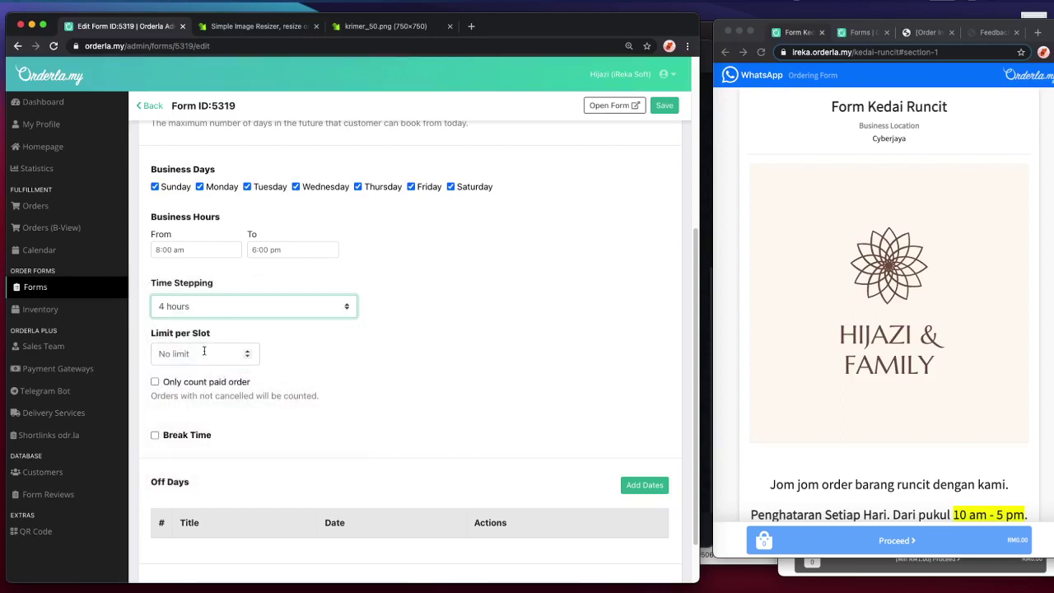
pyautogui.click(247, 350)
pyautogui.click(247, 350)
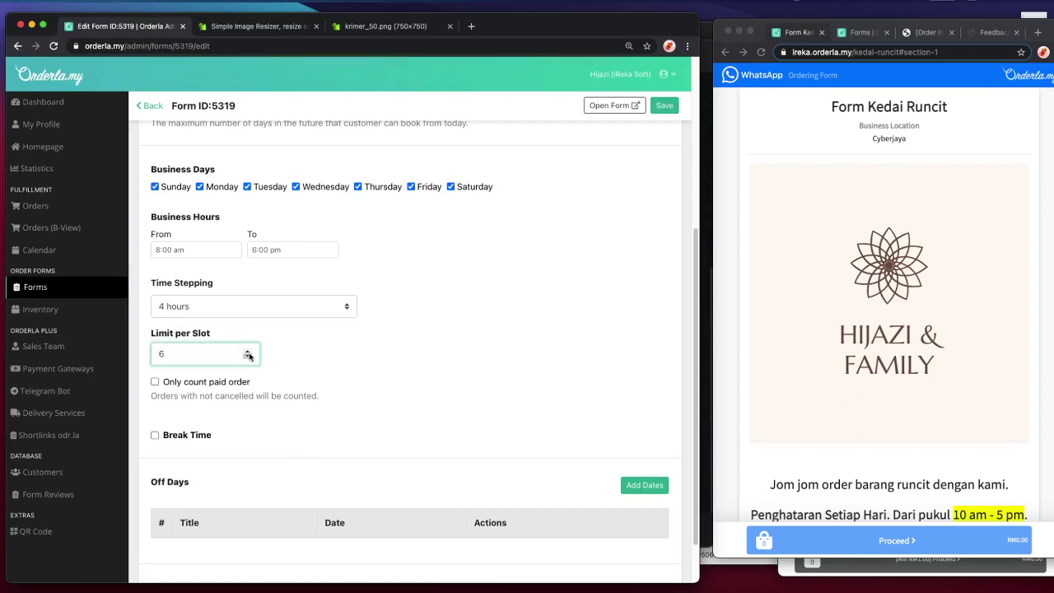
pyautogui.scroll(-2, 327, 354)
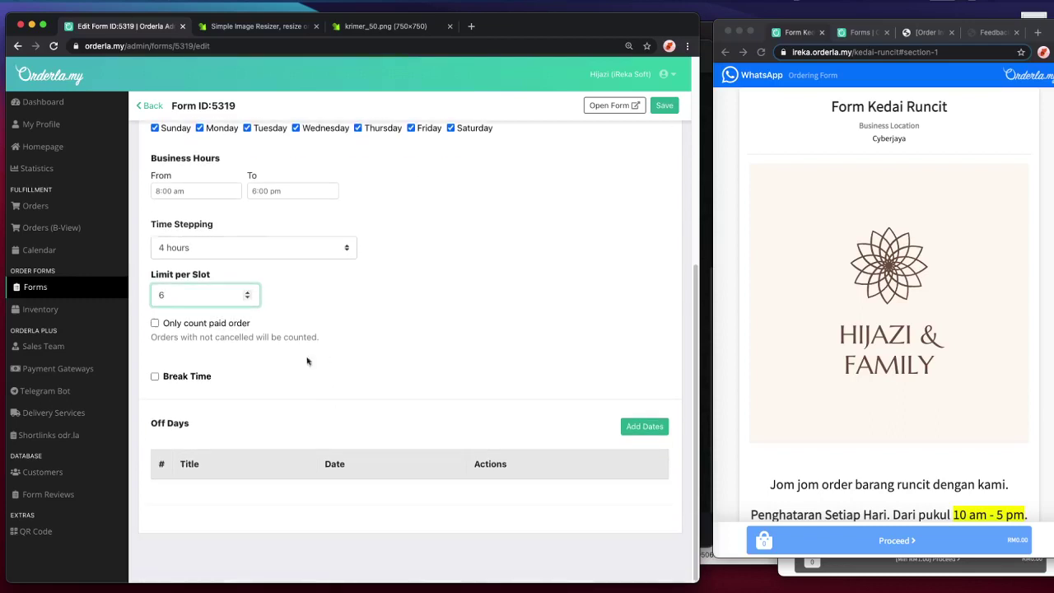
pyautogui.click(200, 378)
pyautogui.doubleClick(200, 377)
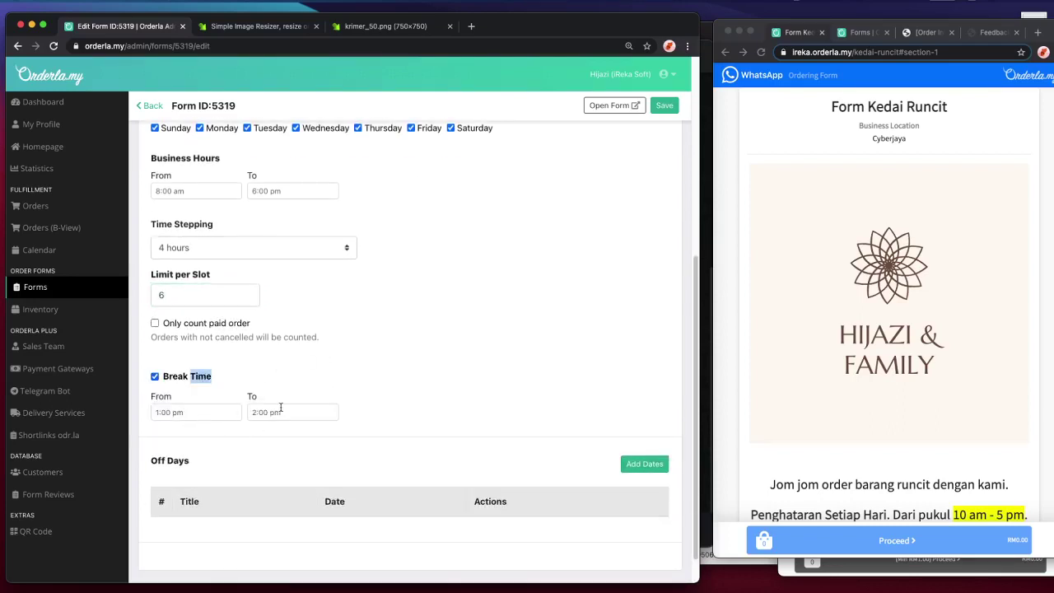
pyautogui.click(314, 248)
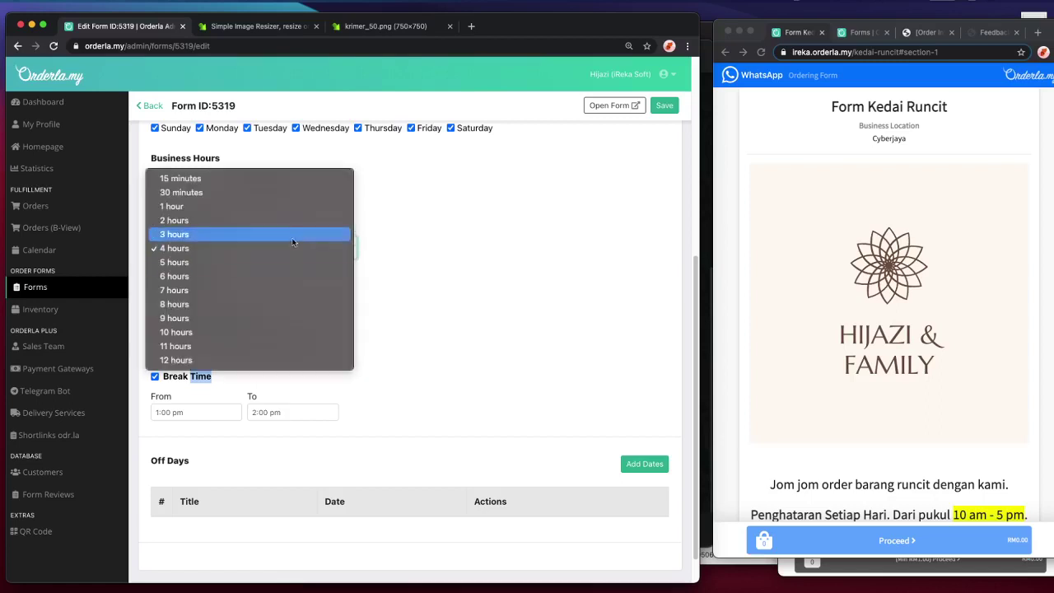
pyautogui.click(310, 212)
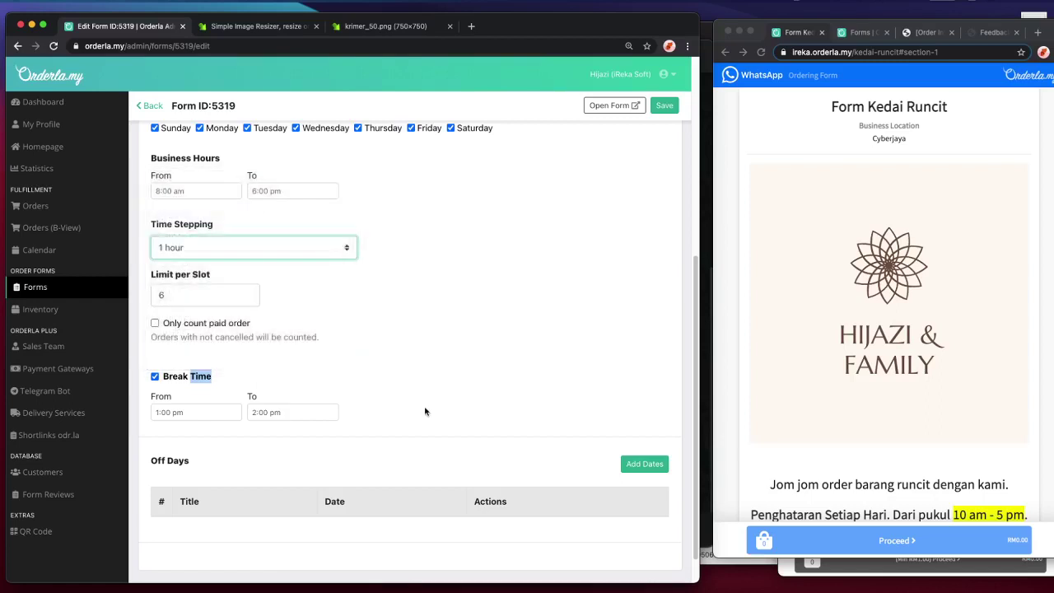
pyautogui.scroll(-1, 412, 413)
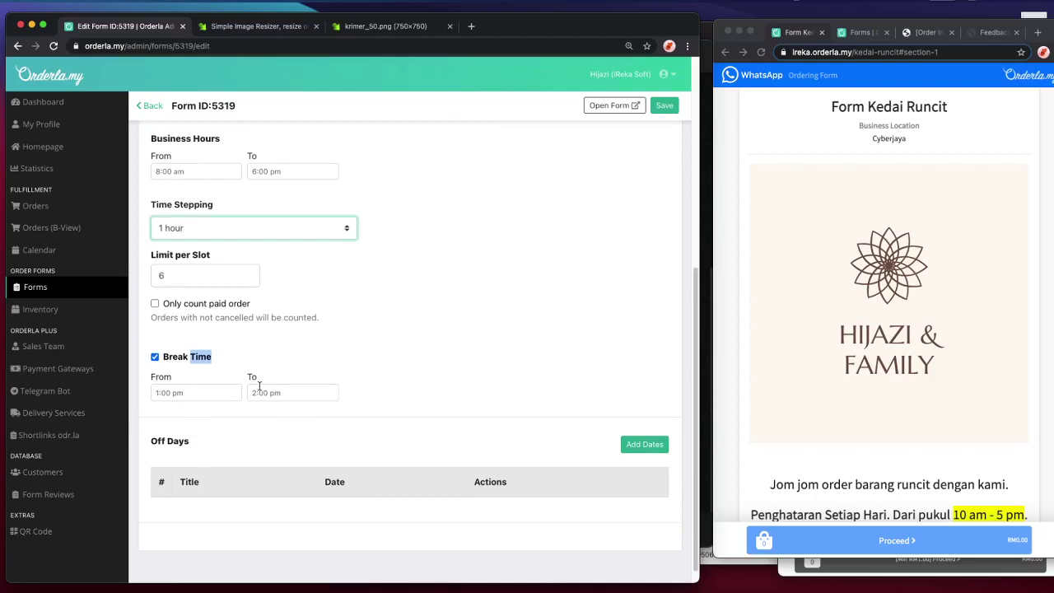
pyautogui.scroll(-1, 329, 426)
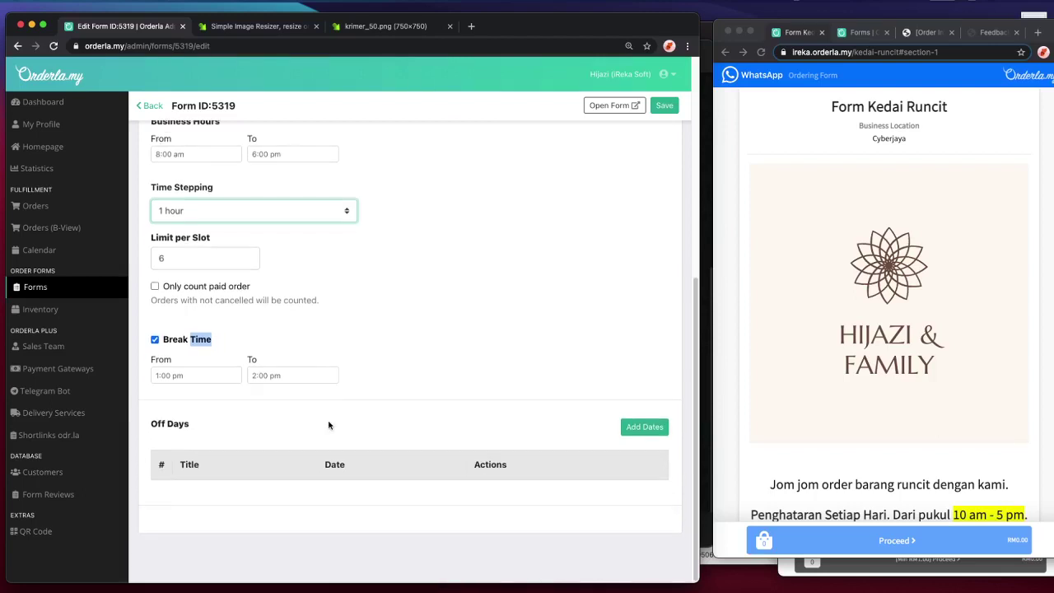
# - Add a 'cny' off-days period from 20/01/2021 to 21/01/2021 and save the availability settings
pyautogui.click(642, 427)
pyautogui.click(222, 354)
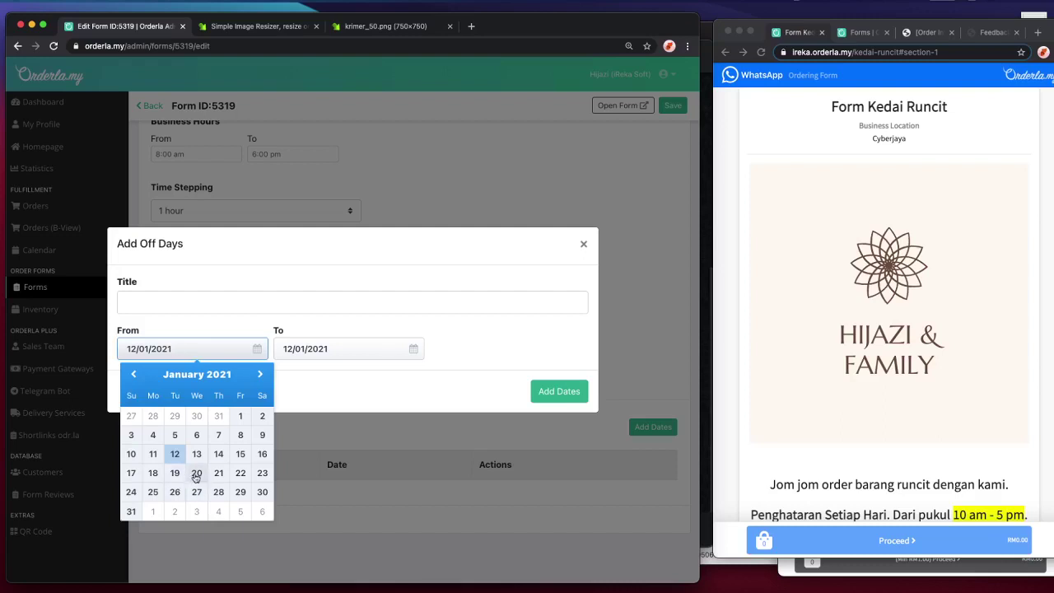
pyautogui.click(196, 472)
pyautogui.click(298, 355)
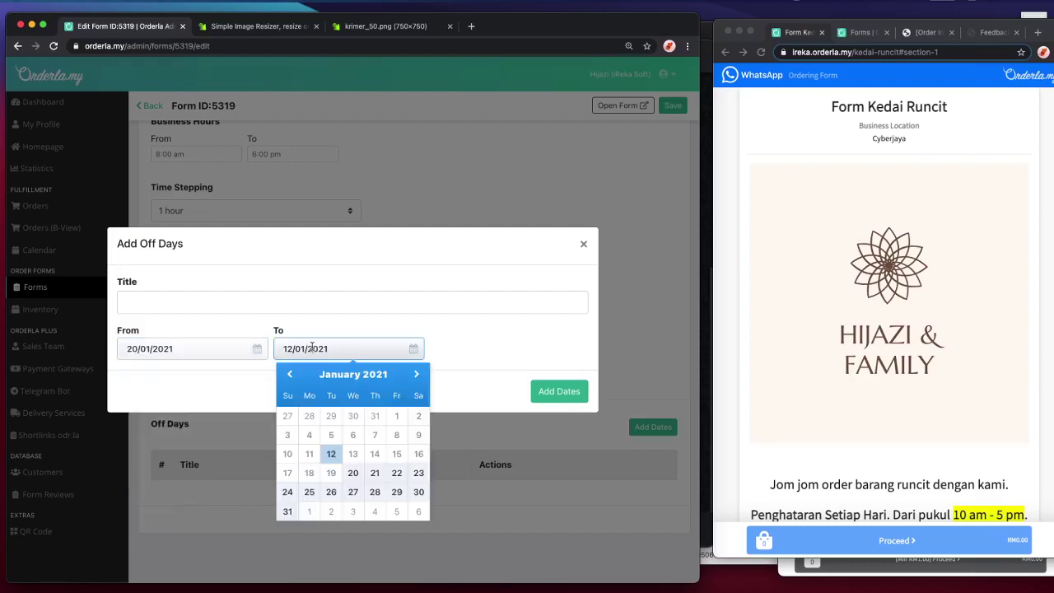
pyautogui.click(374, 482)
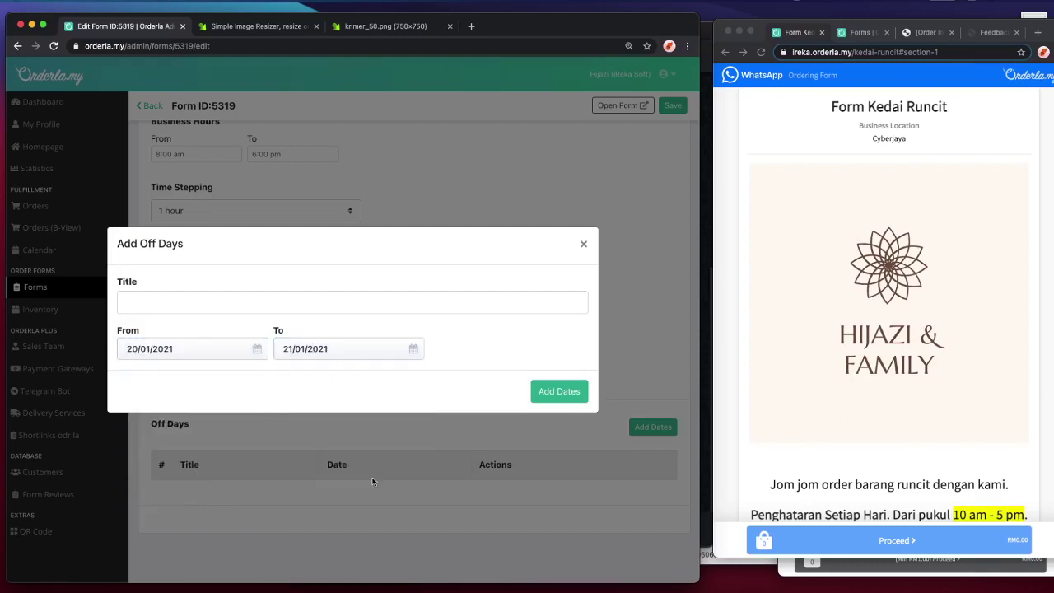
pyautogui.click(199, 302)
pyautogui.write('cny')
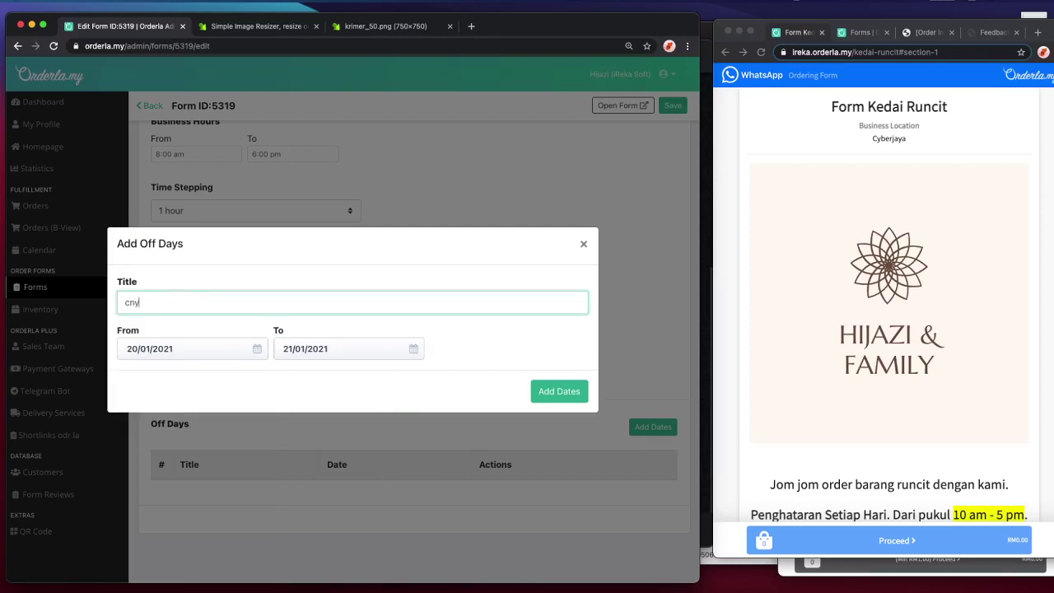
pyautogui.click(550, 390)
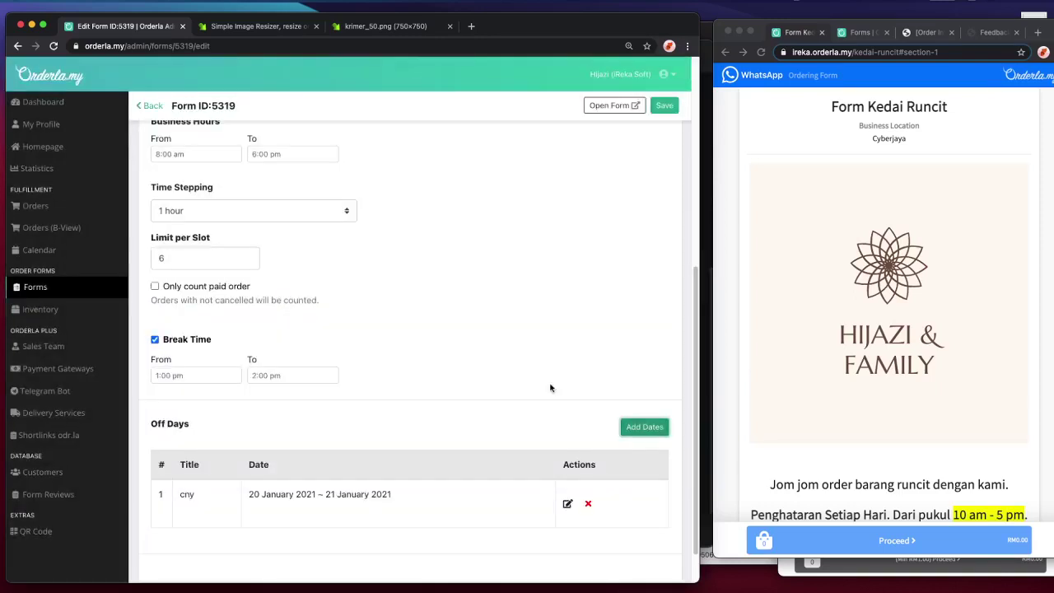
pyautogui.click(662, 111)
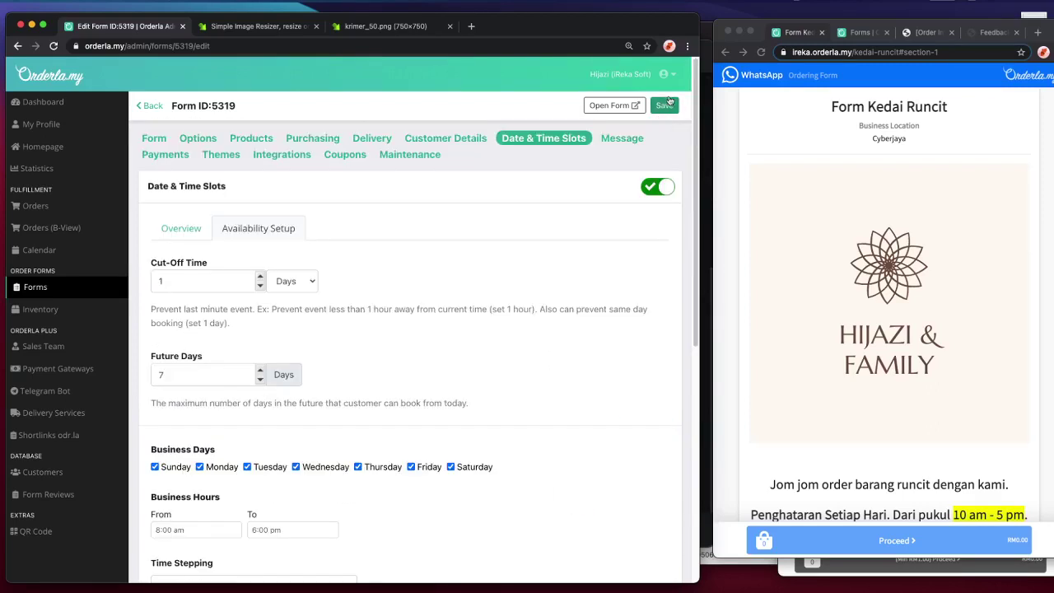
# - Save the availability settings and reload the customer order page
pyautogui.click(669, 104)
pyautogui.click(773, 51)
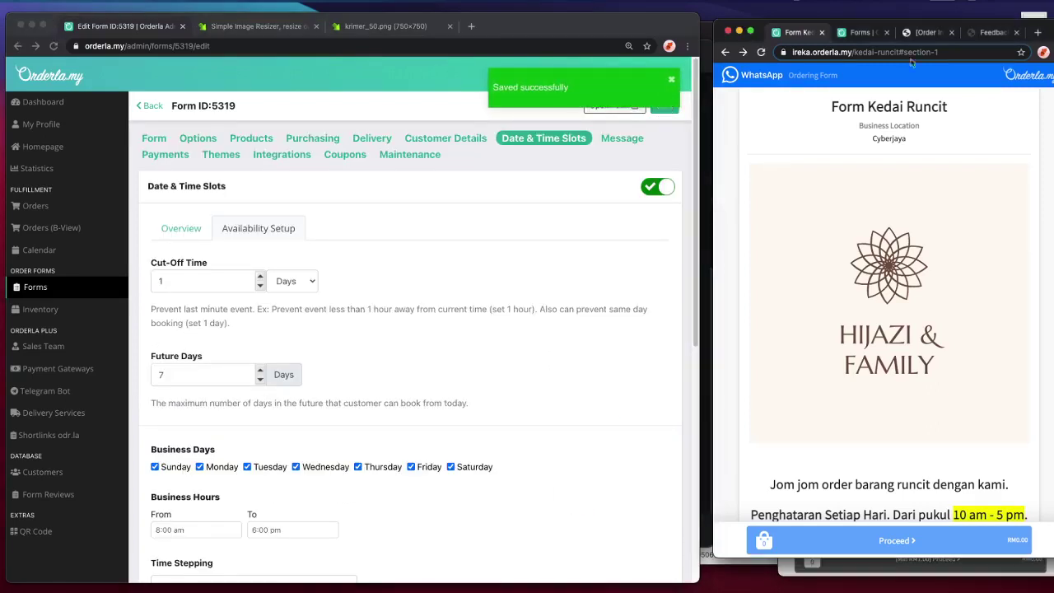
pyautogui.click(761, 52)
pyautogui.scroll(-5, 943, 338)
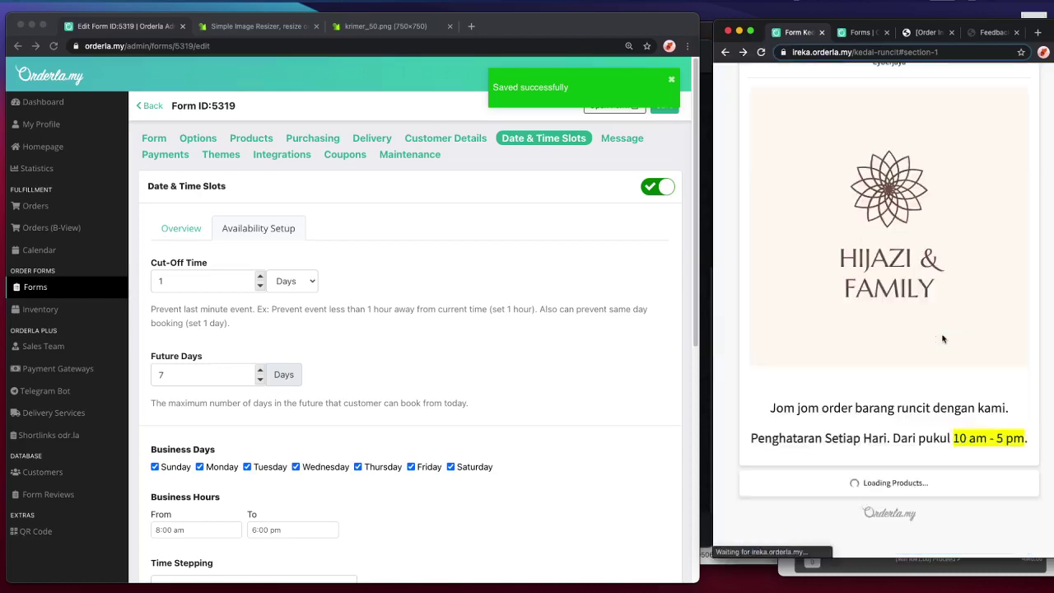
pyautogui.scroll(-15, 943, 338)
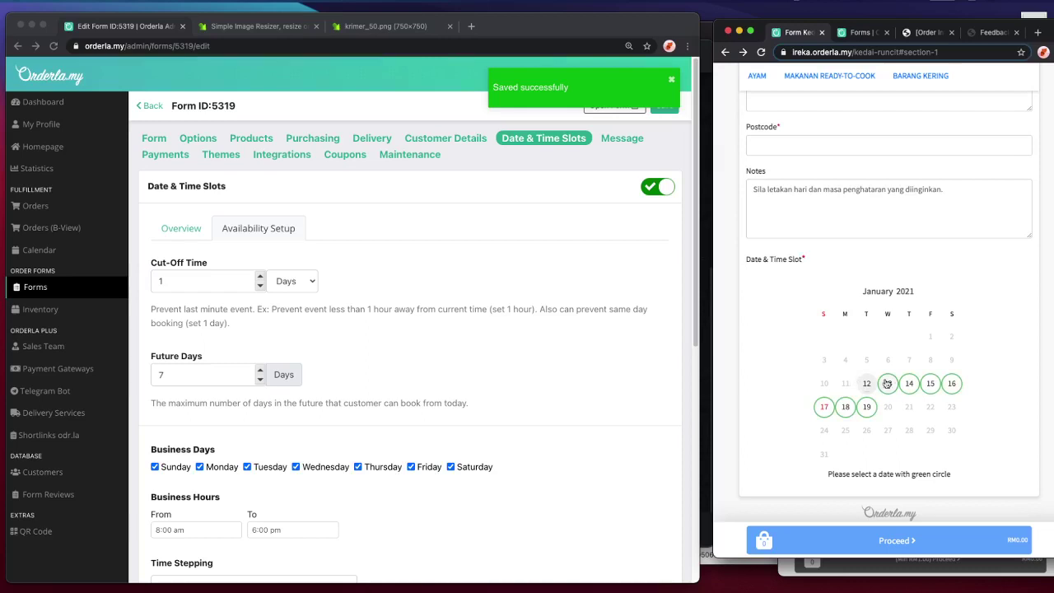
pyautogui.scroll(-1, 433, 397)
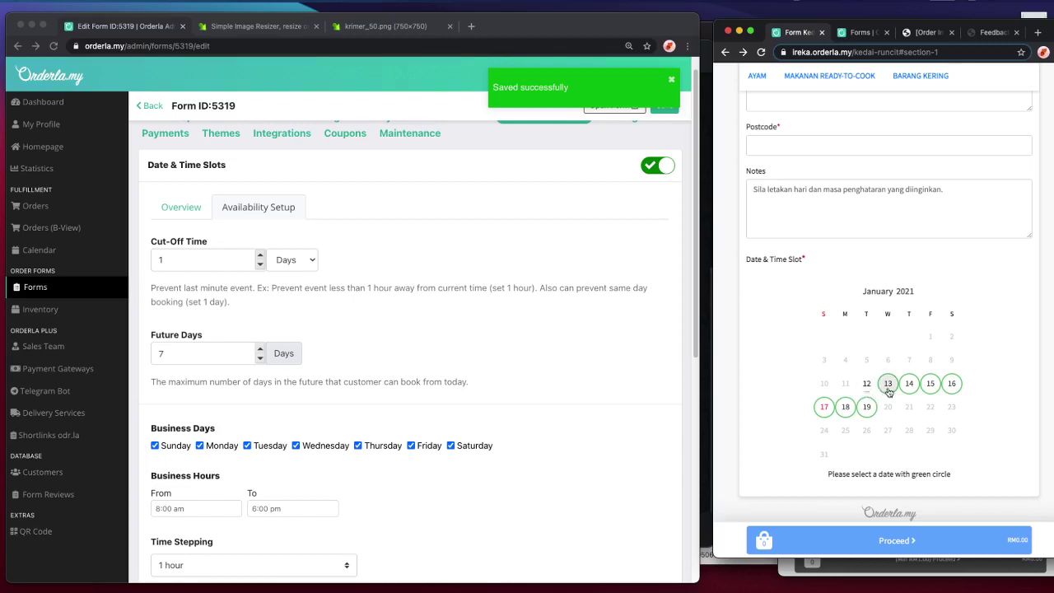
# - On the customer form, pick 13 January to view its hourly slots, then return to the editor
pyautogui.click(887, 385)
pyautogui.scroll(-1, 1024, 393)
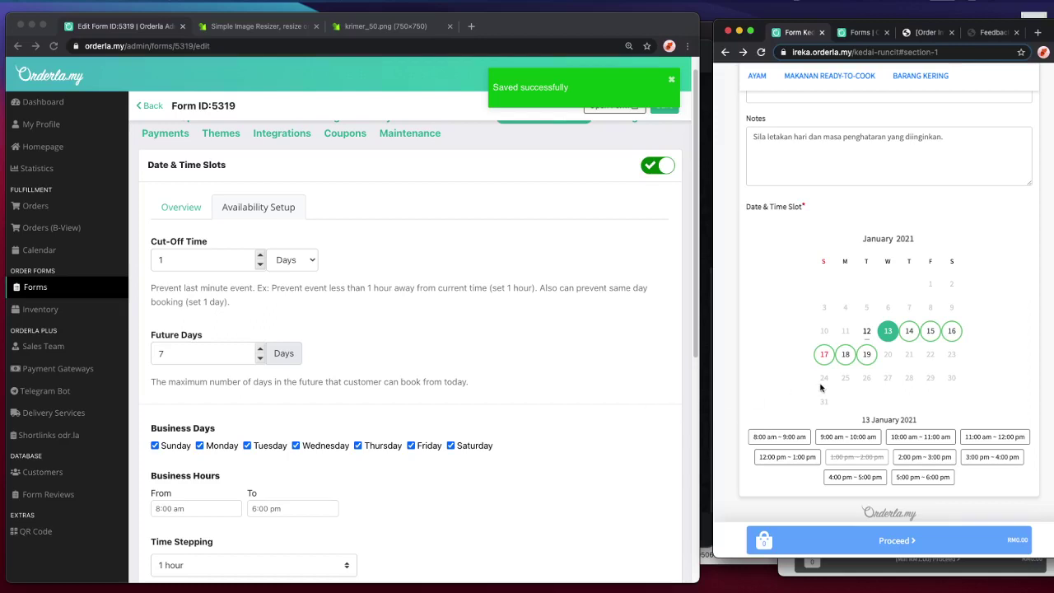
pyautogui.click(638, 349)
pyautogui.scroll(-2, 636, 350)
pyautogui.scroll(-2, 636, 350)
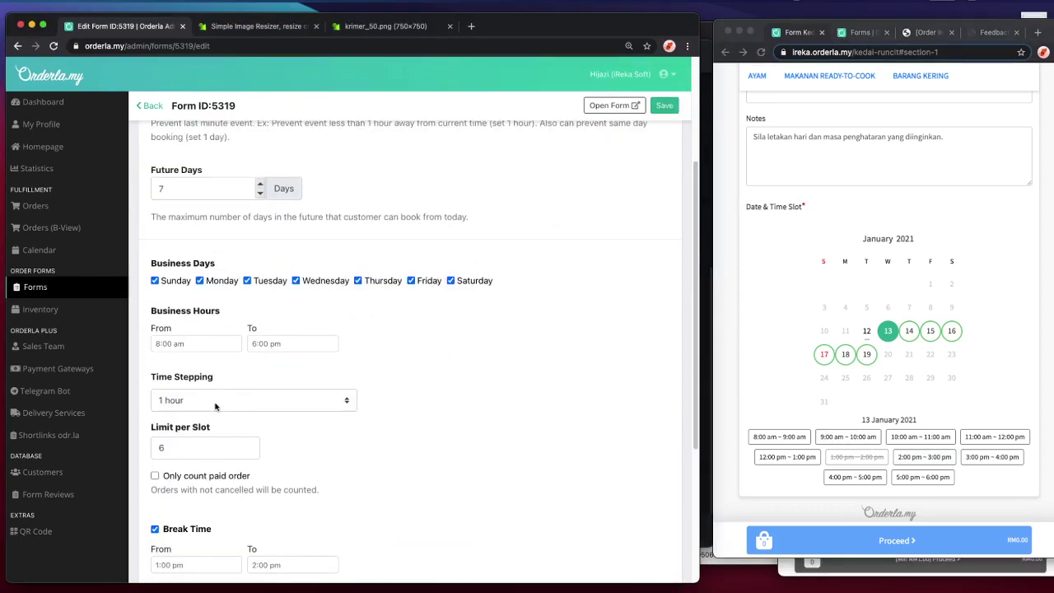
# - Review the customer order page, then turn off Break Time in the form editor
pyautogui.click(830, 439)
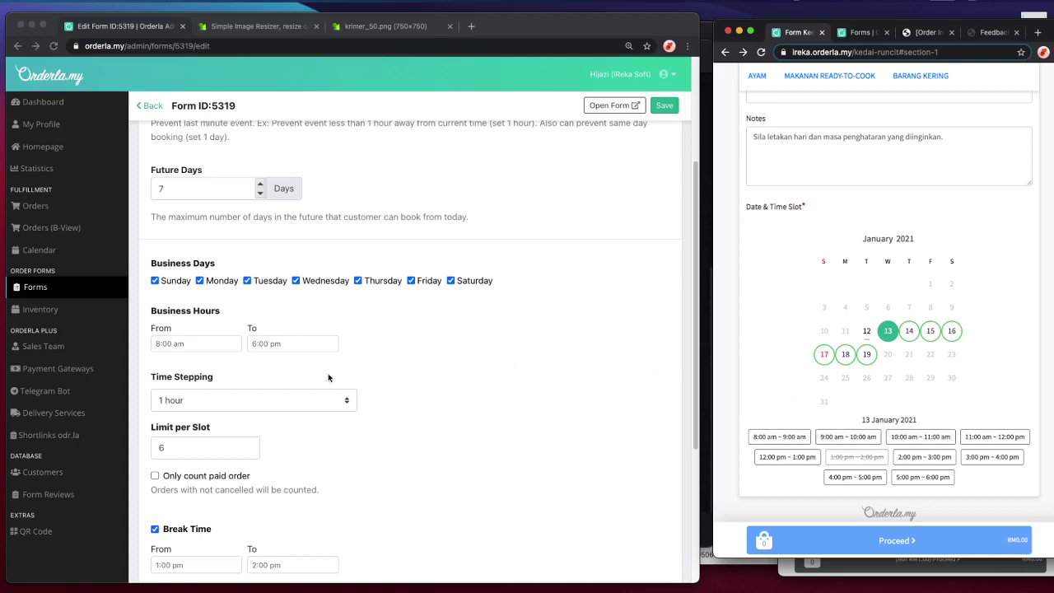
pyautogui.scroll(-1, 371, 400)
pyautogui.scroll(-5, 371, 399)
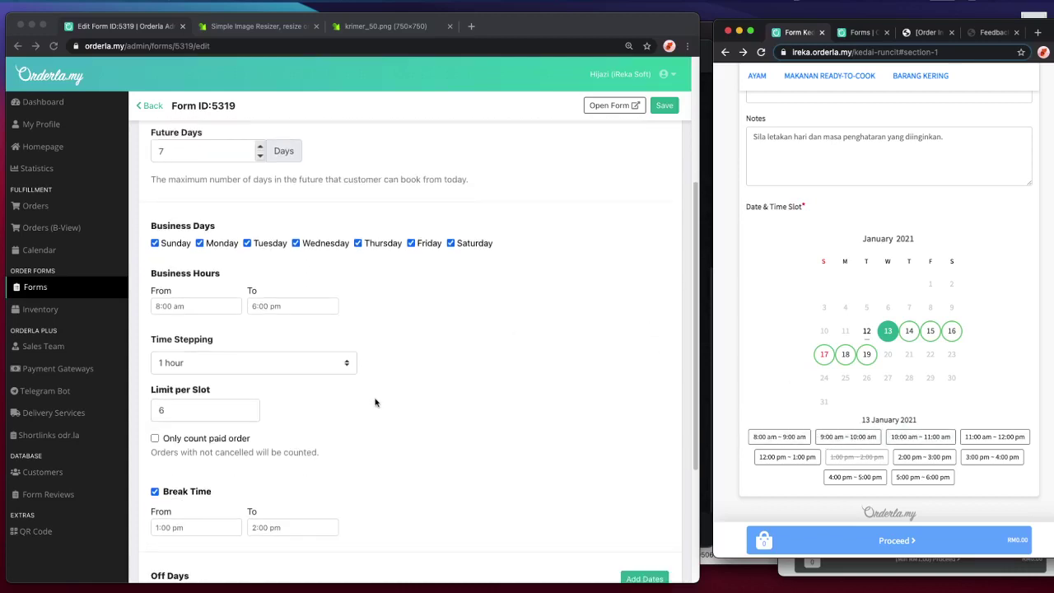
pyautogui.click(183, 429)
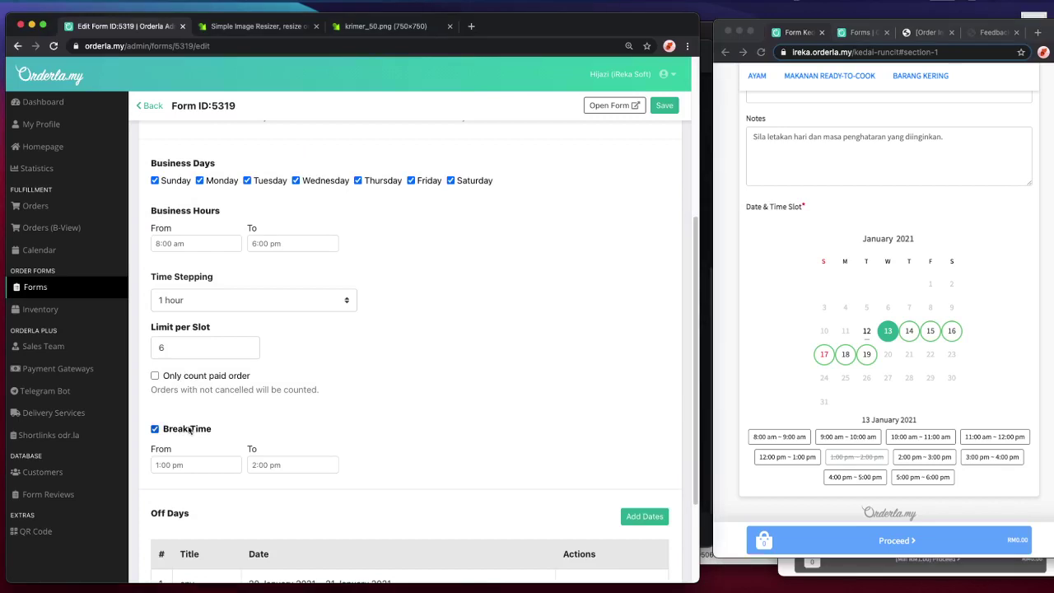
pyautogui.click(191, 434)
pyautogui.scroll(4, 305, 419)
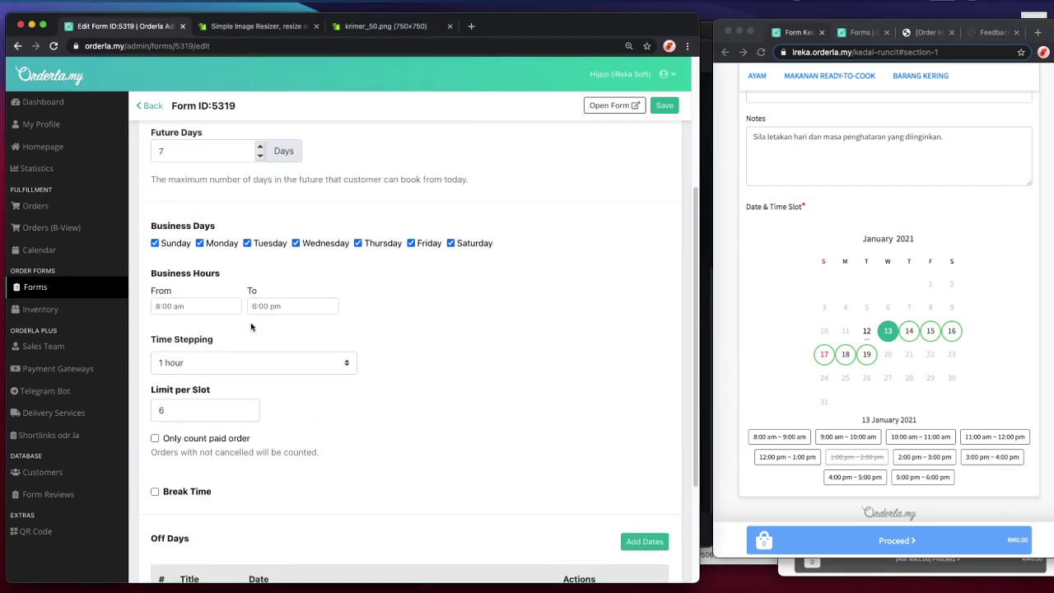
# - Set time stepping to 8 hours, save, and check 13 January's slots on the reloaded customer page
pyautogui.click(228, 359)
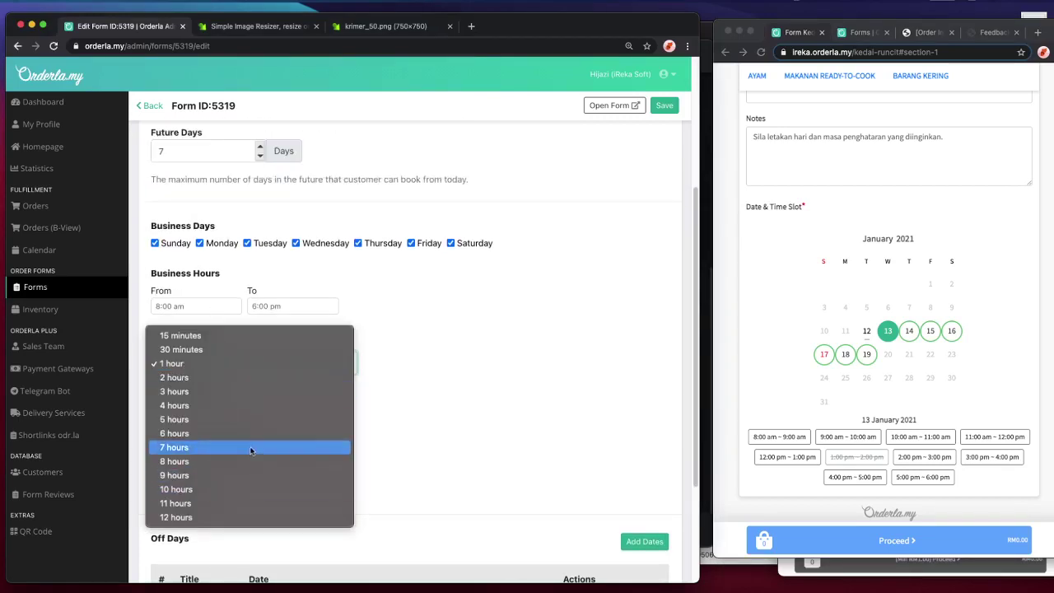
pyautogui.click(254, 432)
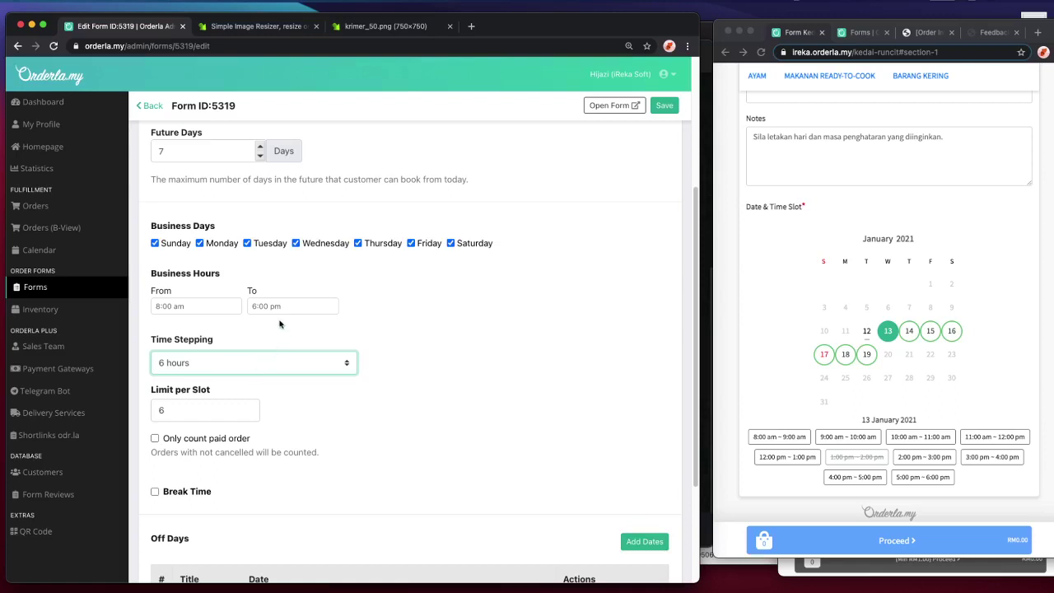
pyautogui.click(265, 365)
pyautogui.click(254, 389)
pyautogui.scroll(-1, 491, 421)
pyautogui.click(664, 106)
pyautogui.click(760, 52)
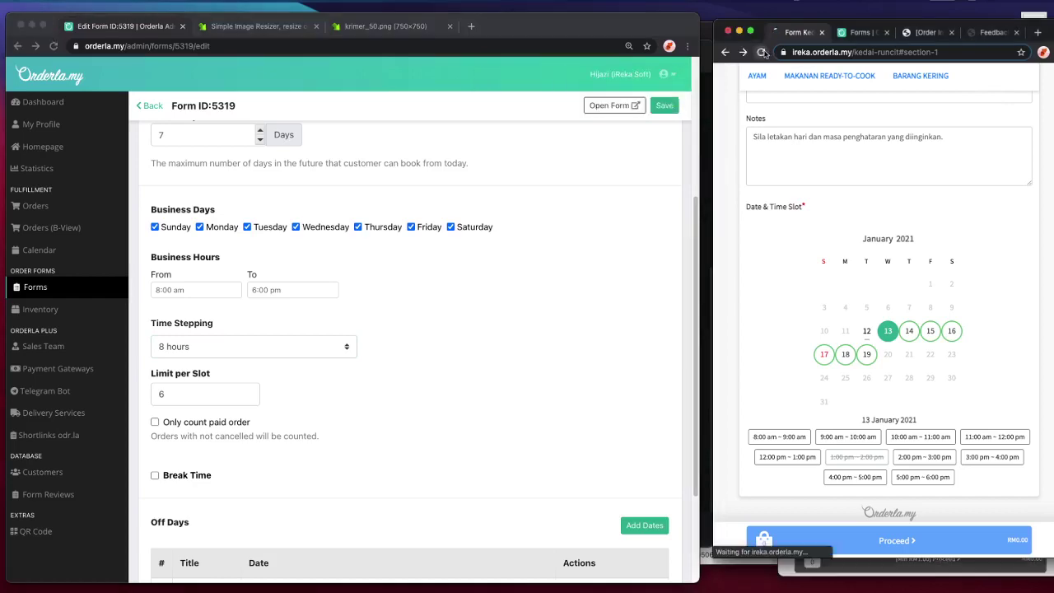
pyautogui.scroll(-15, 912, 313)
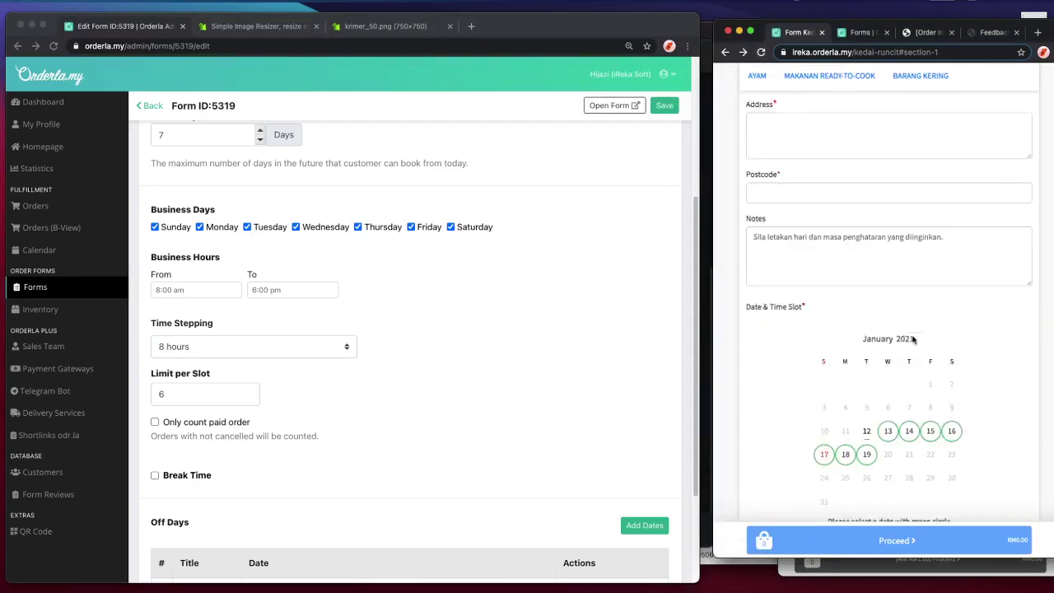
pyautogui.click(889, 382)
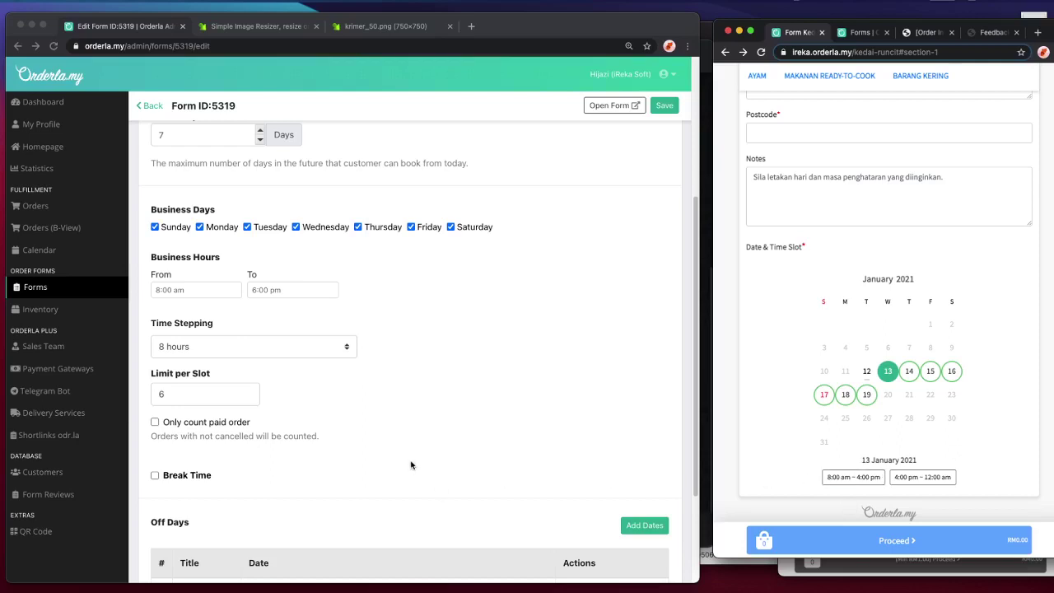
# - Change time stepping to 10 hours, save, and reload the customer order page
pyautogui.click(255, 295)
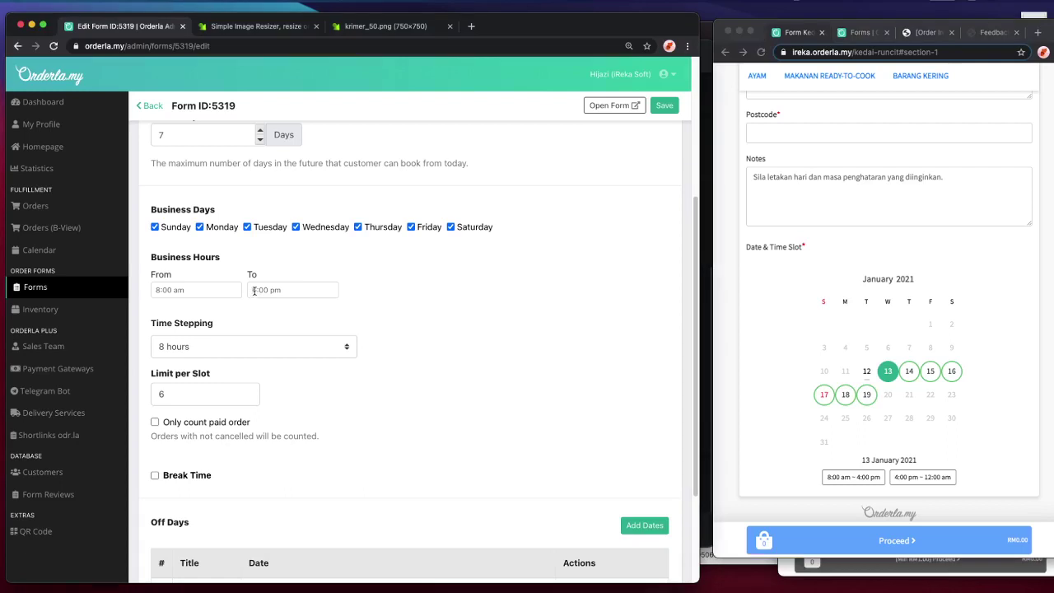
pyautogui.click(251, 347)
pyautogui.click(246, 358)
pyautogui.click(248, 347)
pyautogui.click(247, 357)
pyautogui.click(637, 526)
pyautogui.click(663, 106)
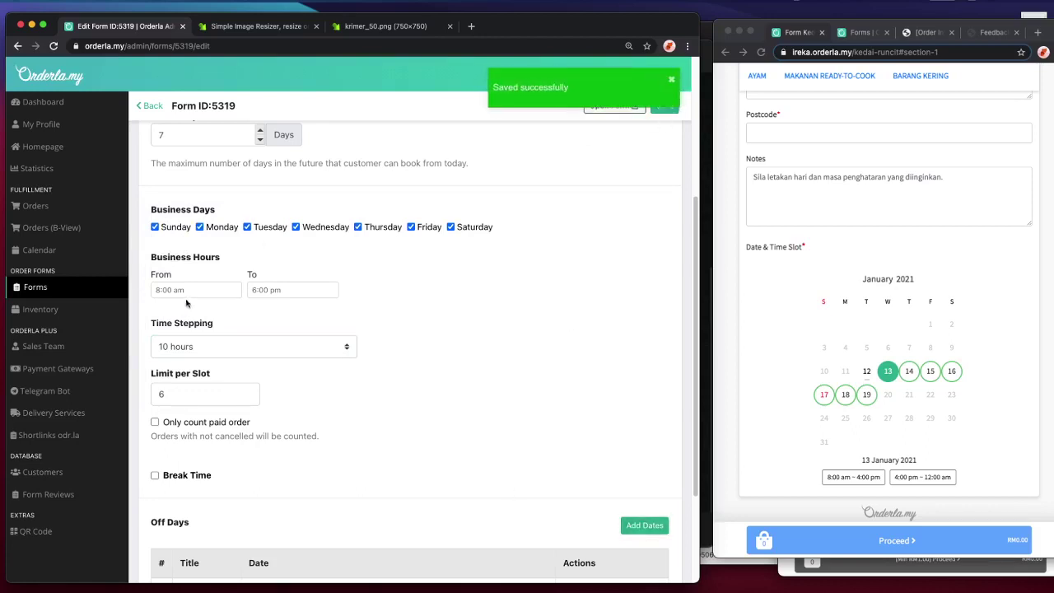
pyautogui.click(778, 353)
pyautogui.click(759, 52)
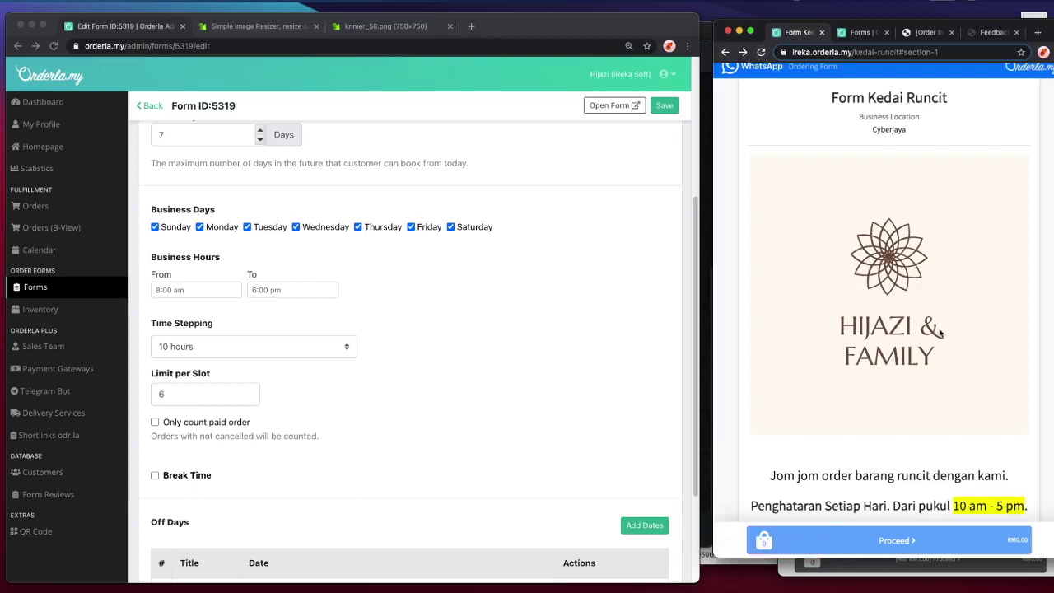
# - Set the form's opening time to 10:00 am and closing time to 5:00 pm
pyautogui.scroll(3, 524, 315)
pyautogui.scroll(-5, 610, 327)
pyautogui.scroll(-3, 922, 374)
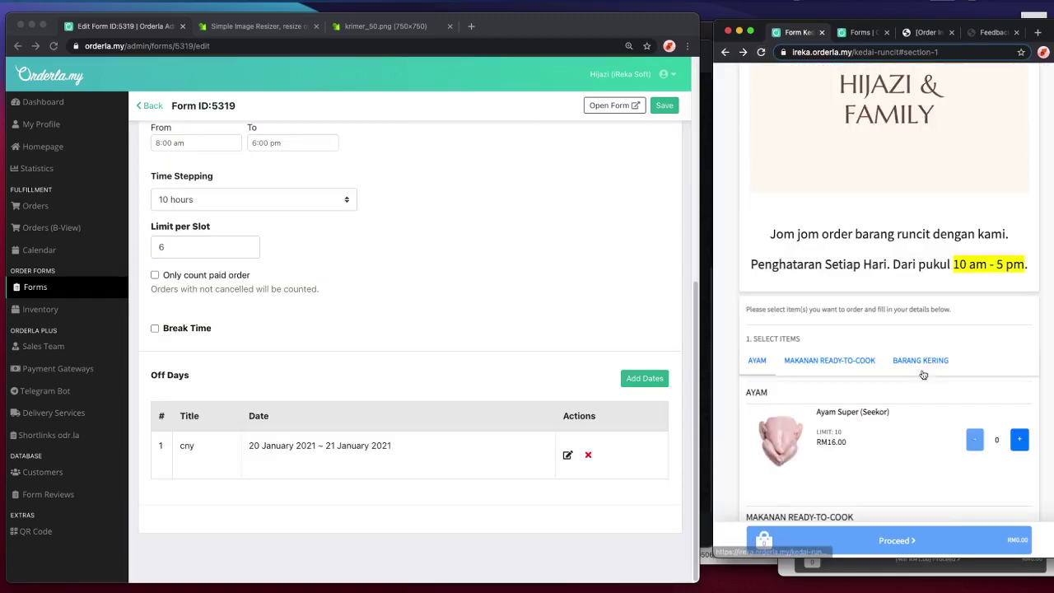
pyautogui.scroll(5, 218, 311)
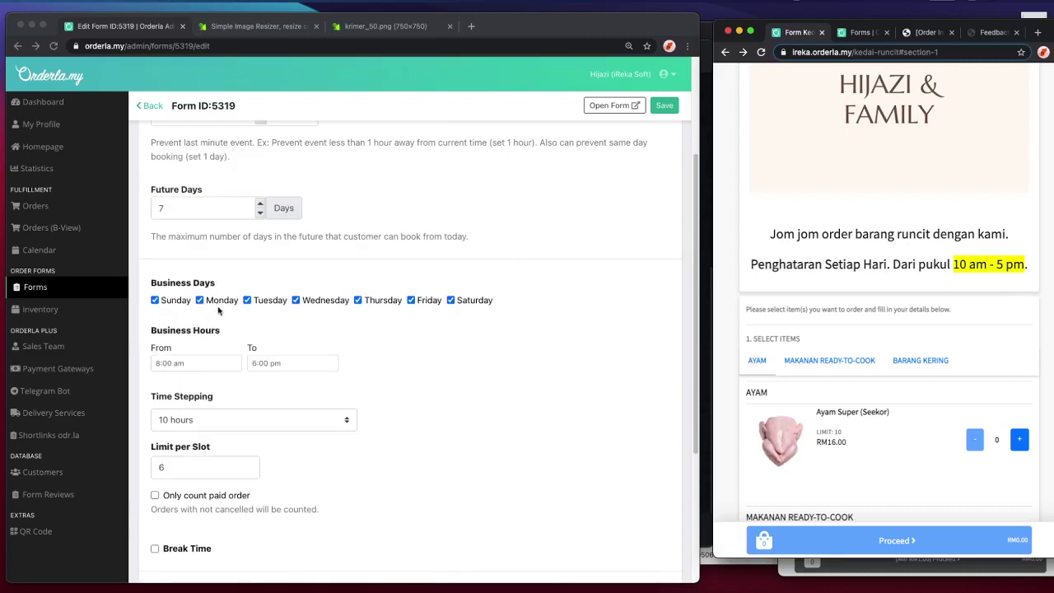
pyautogui.click(177, 365)
pyautogui.click(176, 363)
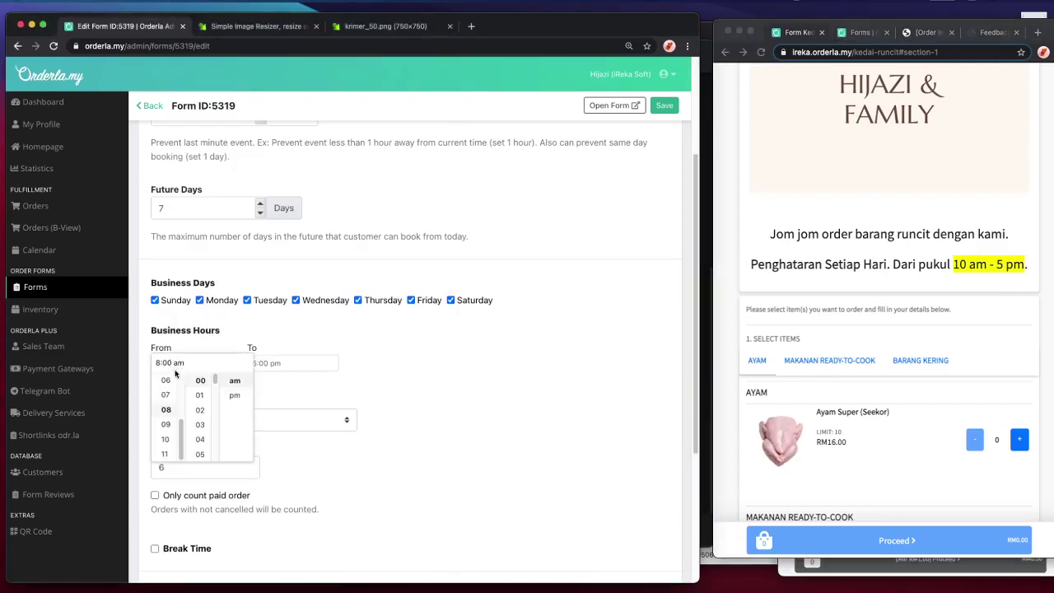
pyautogui.scroll(1, 165, 443)
pyautogui.click(166, 443)
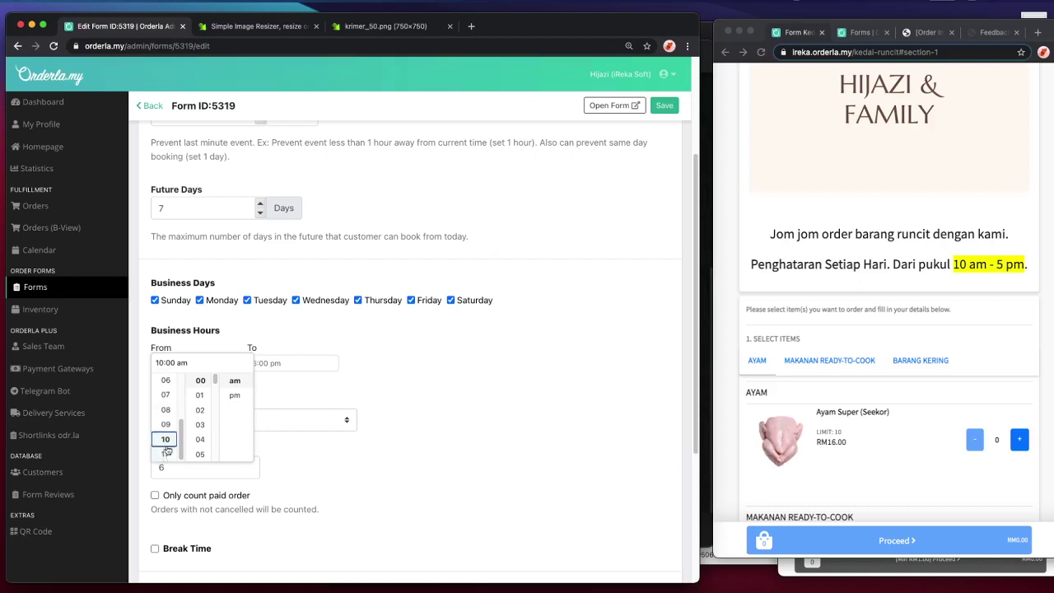
pyautogui.click(283, 390)
pyautogui.click(250, 363)
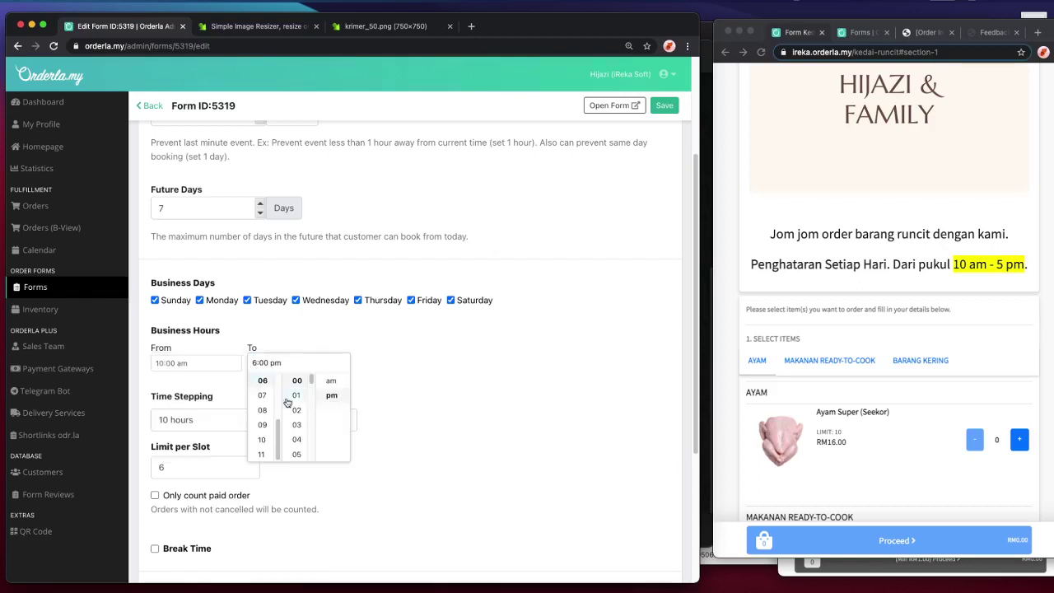
pyautogui.scroll(1, 265, 400)
pyautogui.click(261, 380)
pyautogui.click(399, 374)
# - Change the time stepping length to 9 hours and save the business hours
pyautogui.click(226, 415)
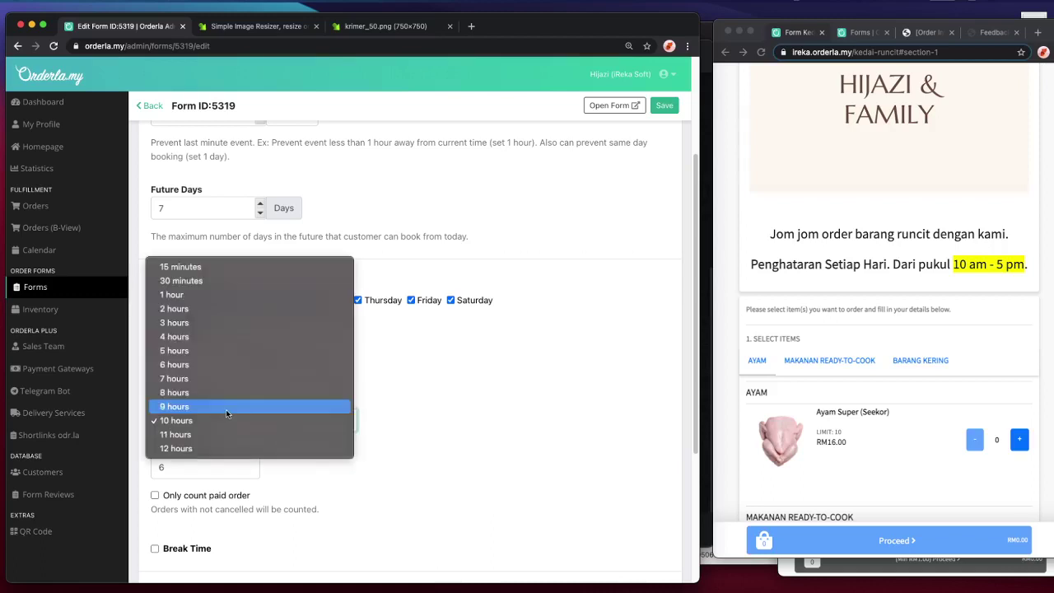
pyautogui.click(349, 424)
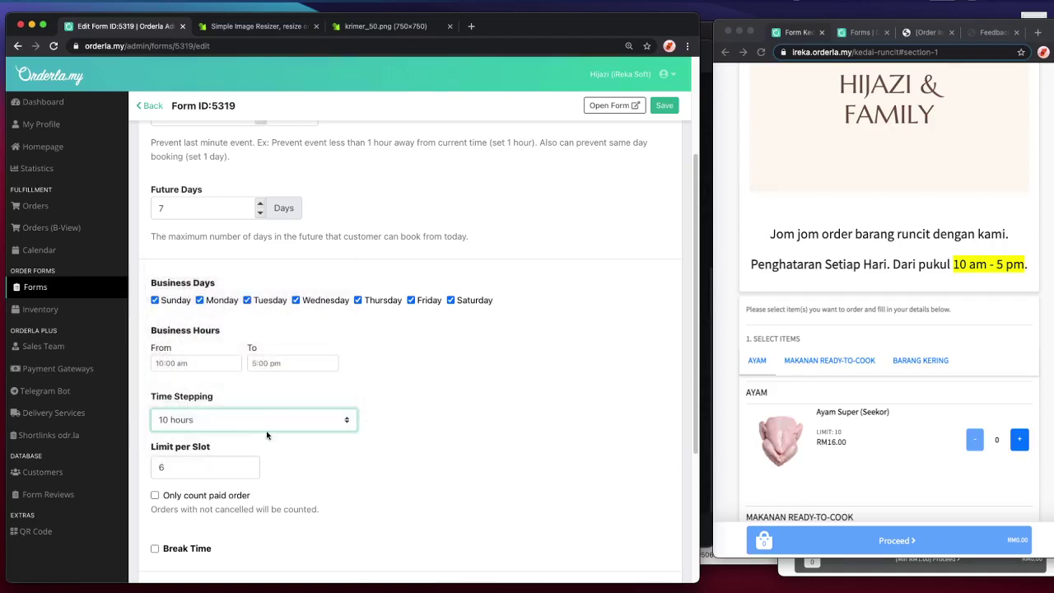
pyautogui.scroll(-1, 385, 435)
pyautogui.click(313, 413)
pyautogui.click(314, 393)
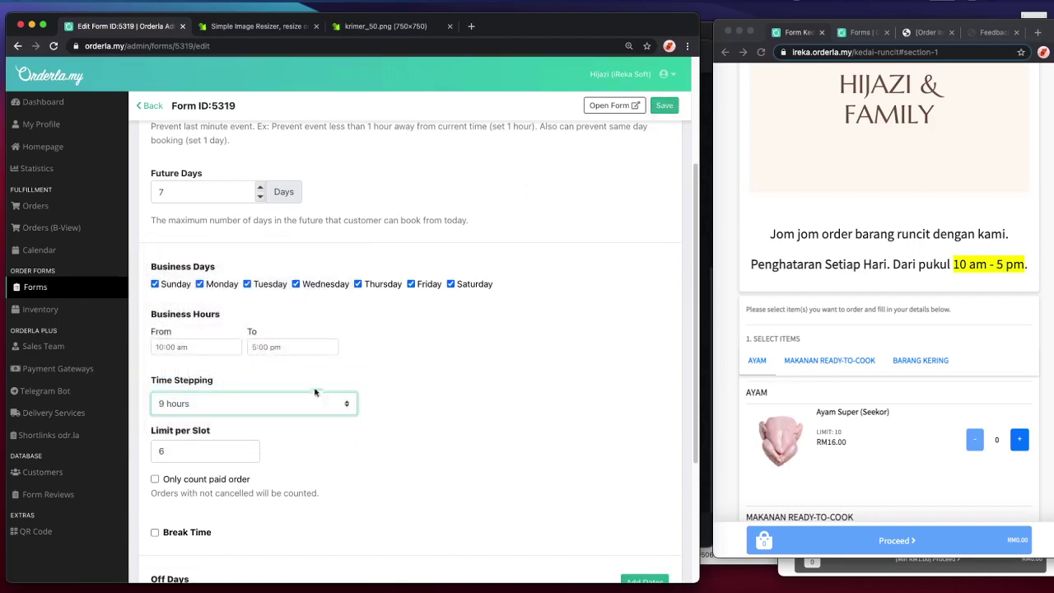
pyautogui.click(655, 111)
# - Reload the customer order page and check the time slots for 13 January
pyautogui.click(987, 358)
pyautogui.press('super+r')
pyautogui.scroll(-15, 992, 362)
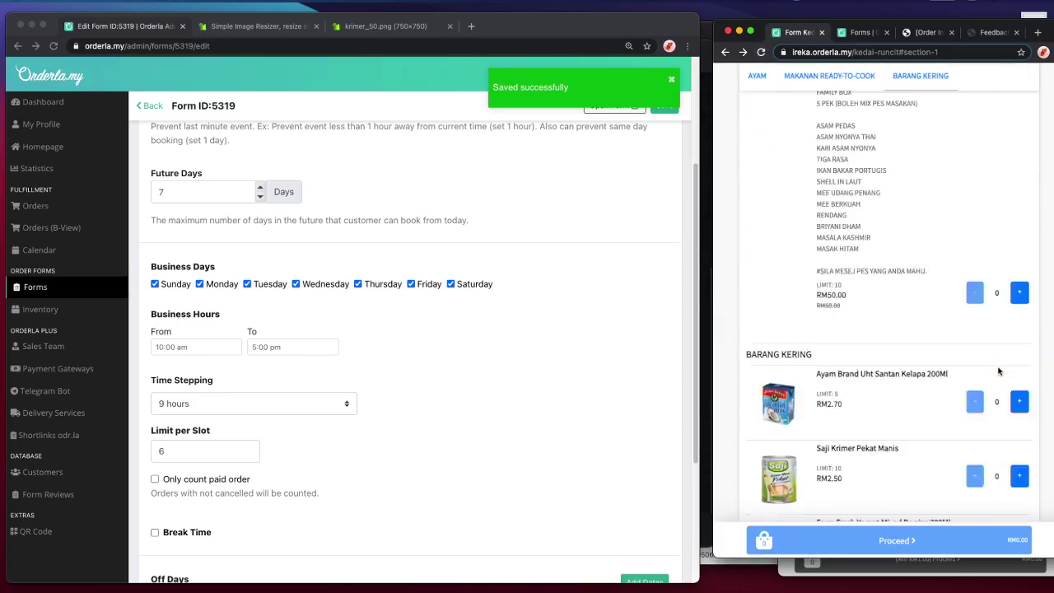
pyautogui.scroll(-2, 999, 369)
pyautogui.click(888, 383)
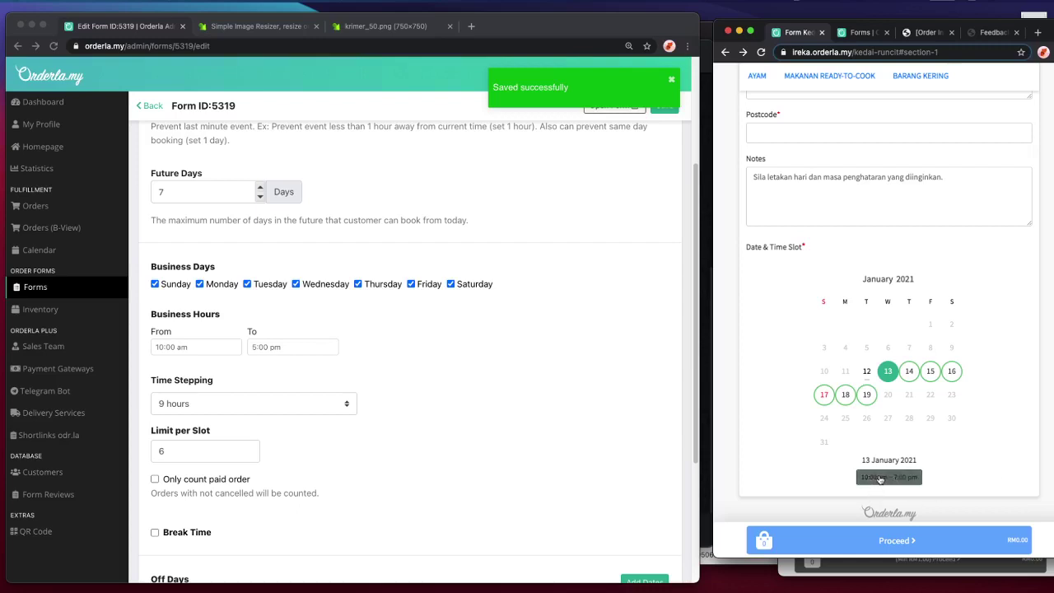
# - Change the time stepping length to 7 hours and save it
pyautogui.click(251, 409)
pyautogui.click(248, 394)
pyautogui.click(252, 375)
pyautogui.click(663, 105)
# - Confirm on the reloaded customer form that 13 January offers one 10:00 am–5:00 pm slot
pyautogui.click(783, 334)
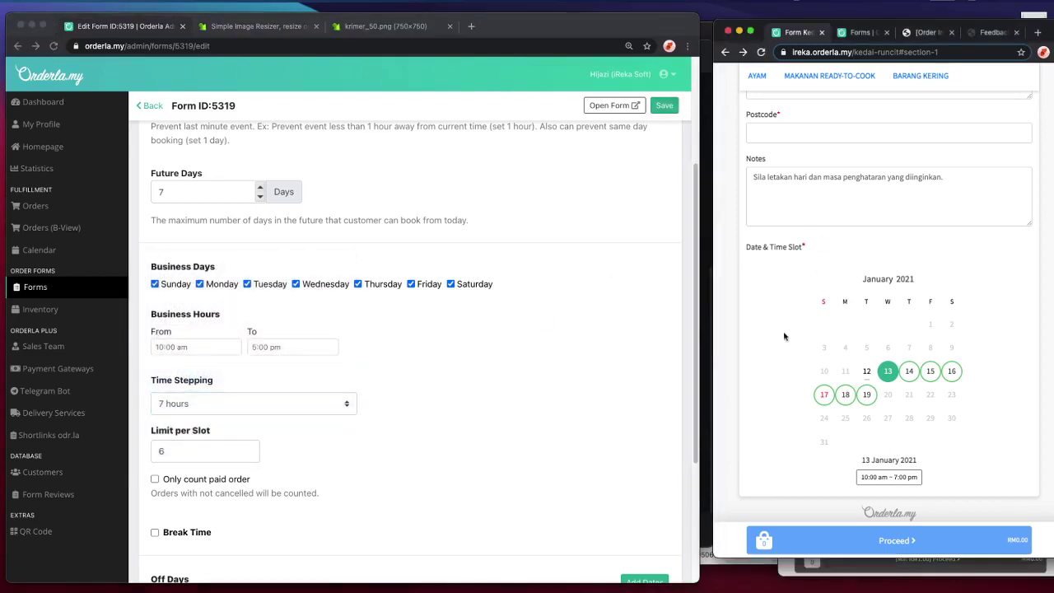
pyautogui.click(761, 51)
pyautogui.scroll(-20, 953, 377)
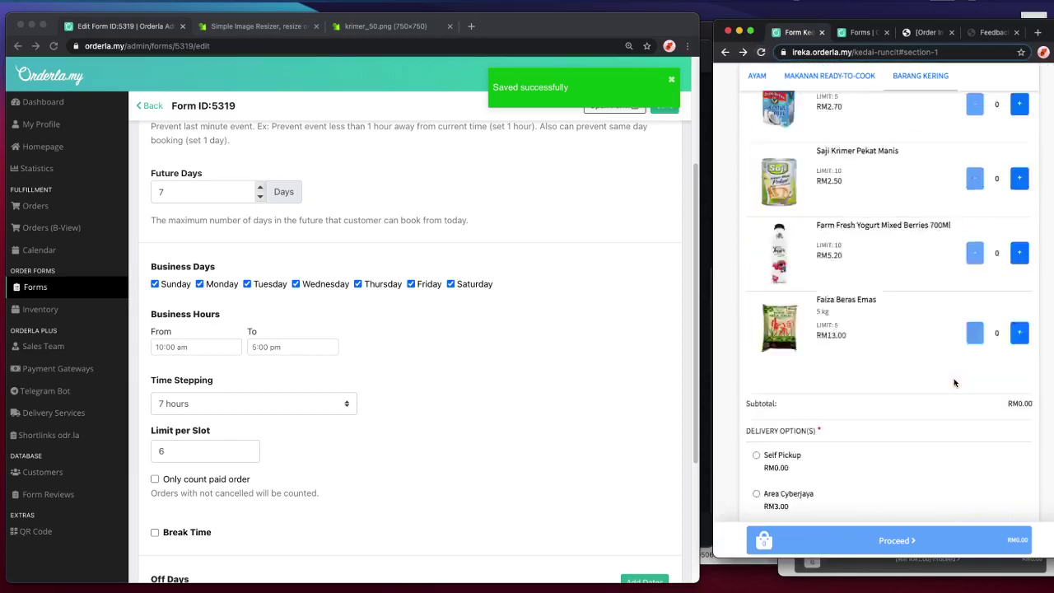
pyautogui.click(889, 392)
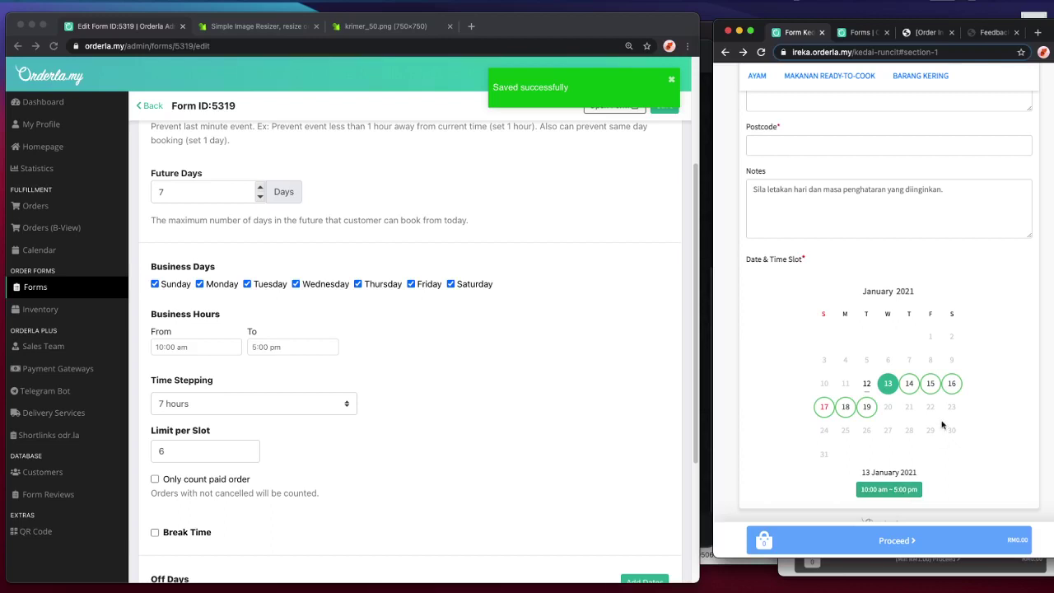
pyautogui.scroll(15, 939, 421)
pyautogui.scroll(-6, 937, 422)
# - Choose Self Pickup on the customer form and inspect the Date & Time Slot section
pyautogui.click(779, 287)
pyautogui.scroll(-5, 879, 386)
pyautogui.scroll(-2, 972, 462)
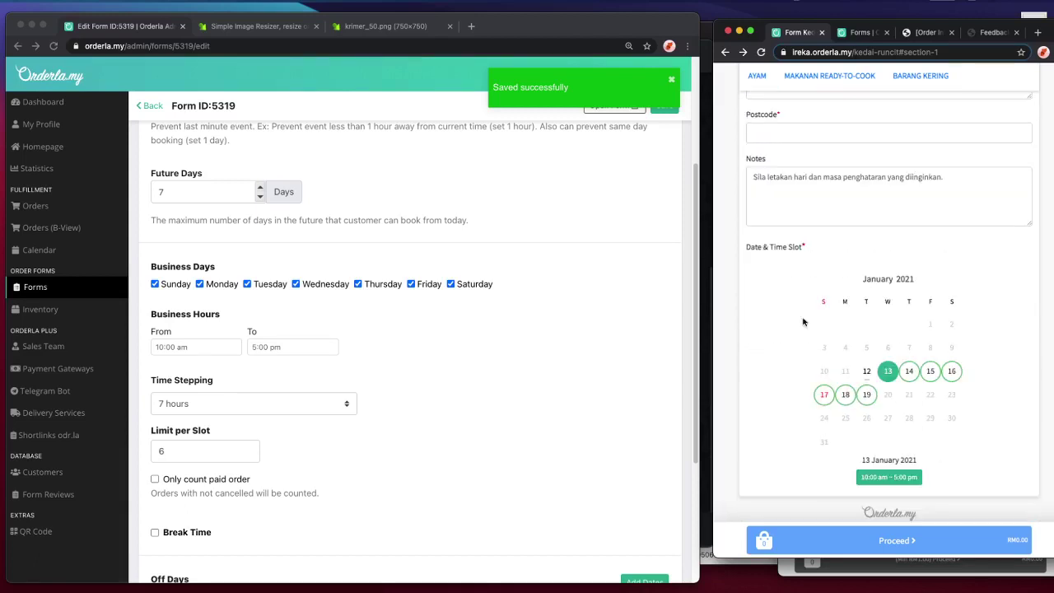
pyautogui.moveTo(746, 249); pyautogui.dragTo(832, 259)
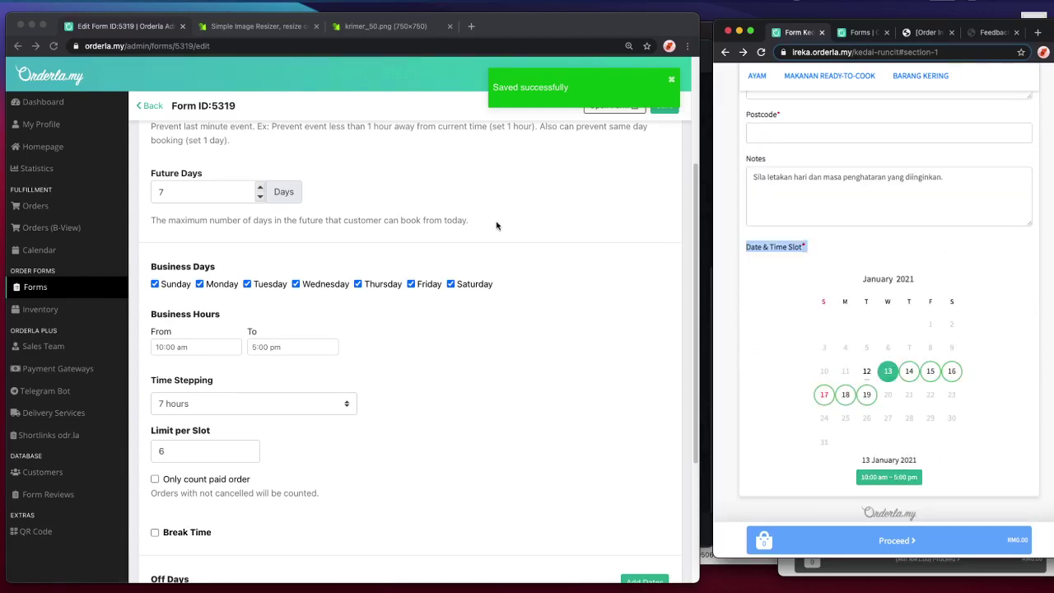
pyautogui.click(774, 329)
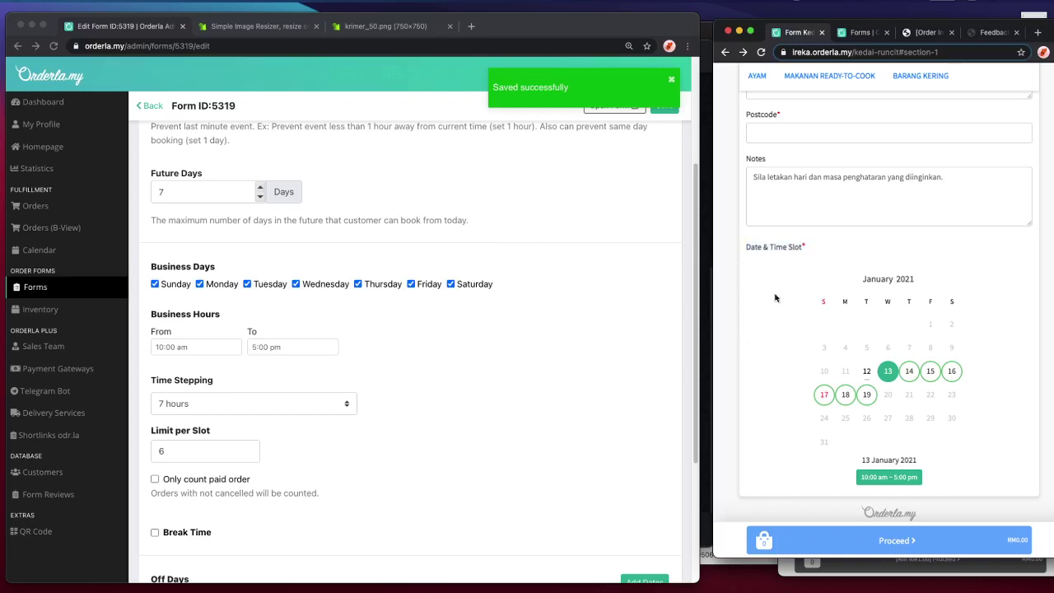
pyautogui.click(454, 379)
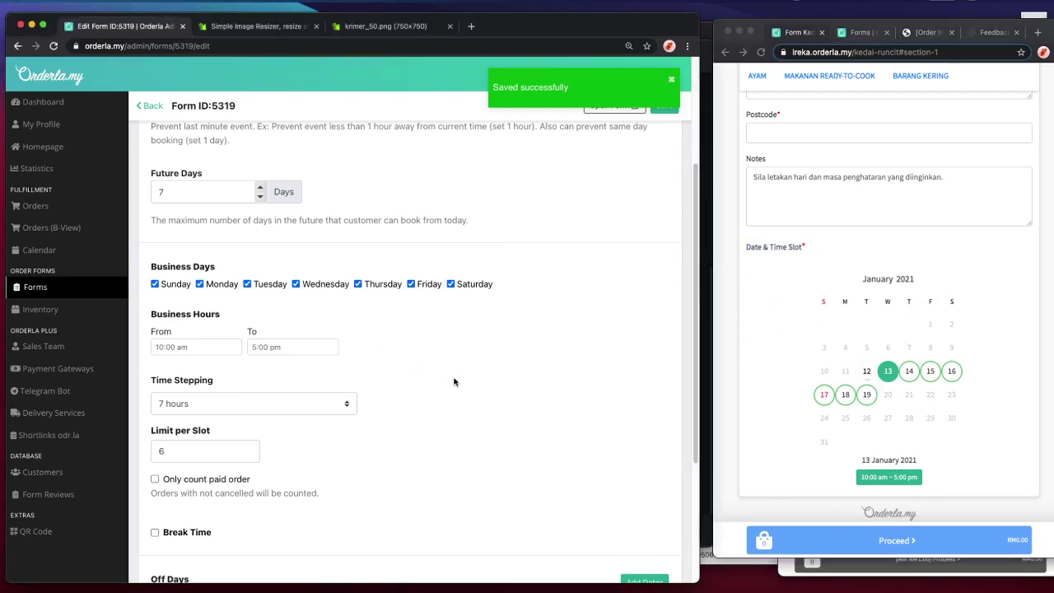
pyautogui.scroll(4, 454, 379)
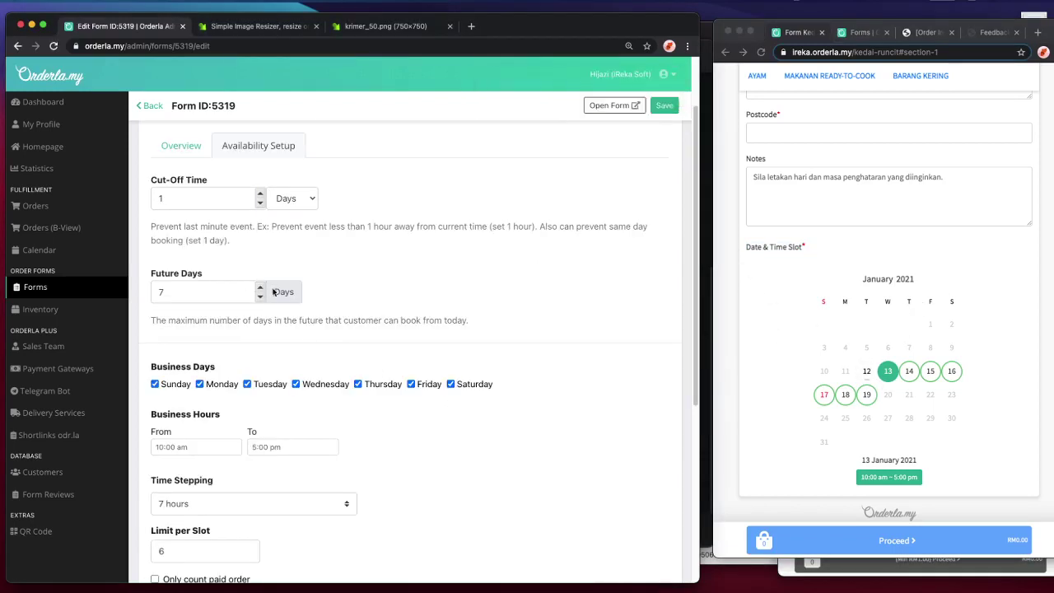
# - Raise Future Days to 29 and save the availability settings
pyautogui.doubleClick(261, 288)
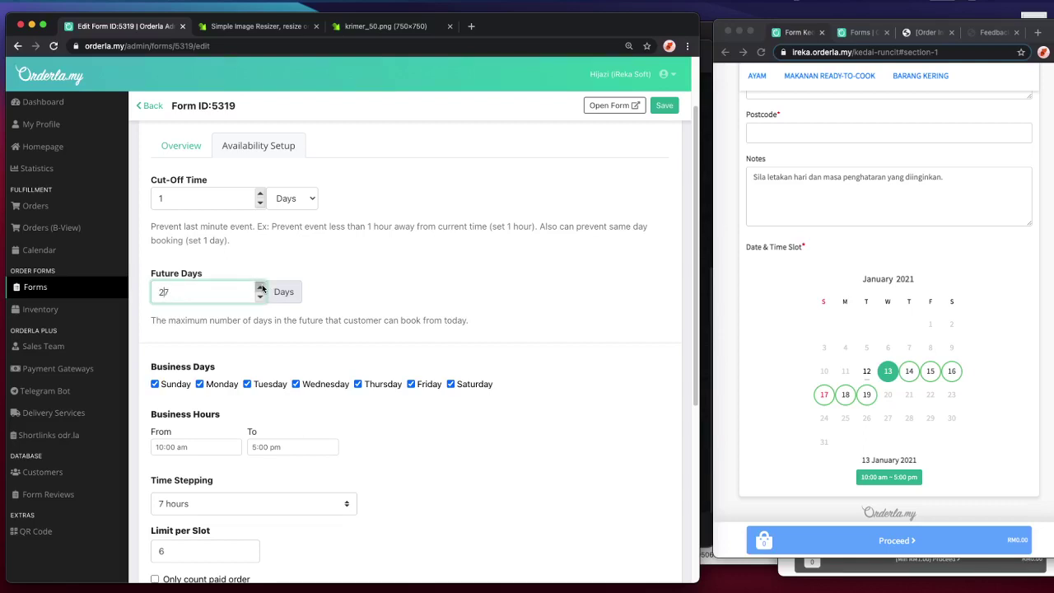
pyautogui.click(261, 289)
pyautogui.click(663, 105)
# - Reload the customer form and pick 10 February 2021 with the 10:00 am–5:00 pm slot
pyautogui.click(803, 215)
pyautogui.press('super+r')
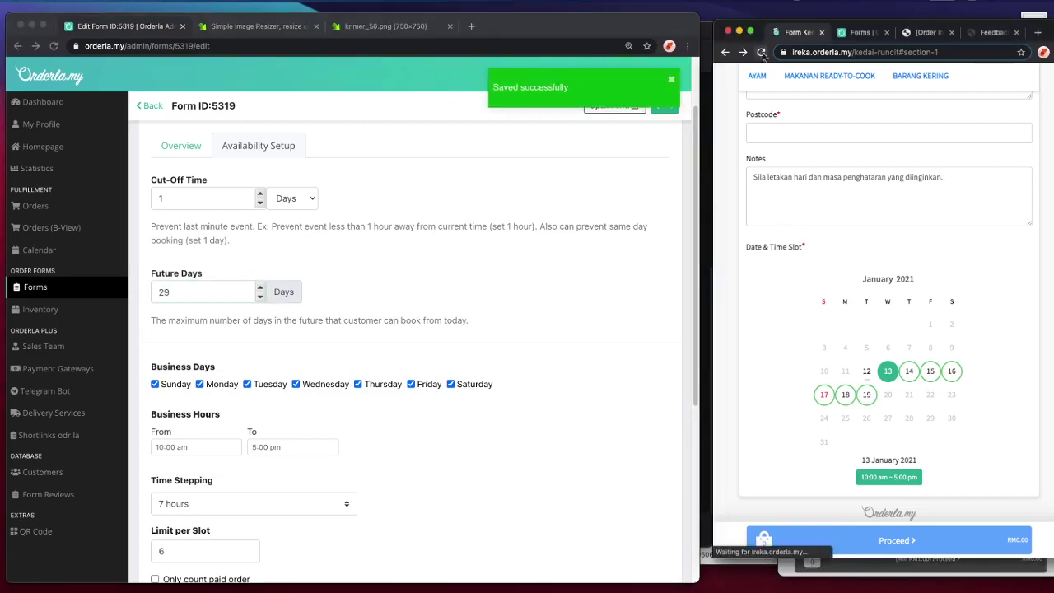
pyautogui.scroll(-10, 996, 373)
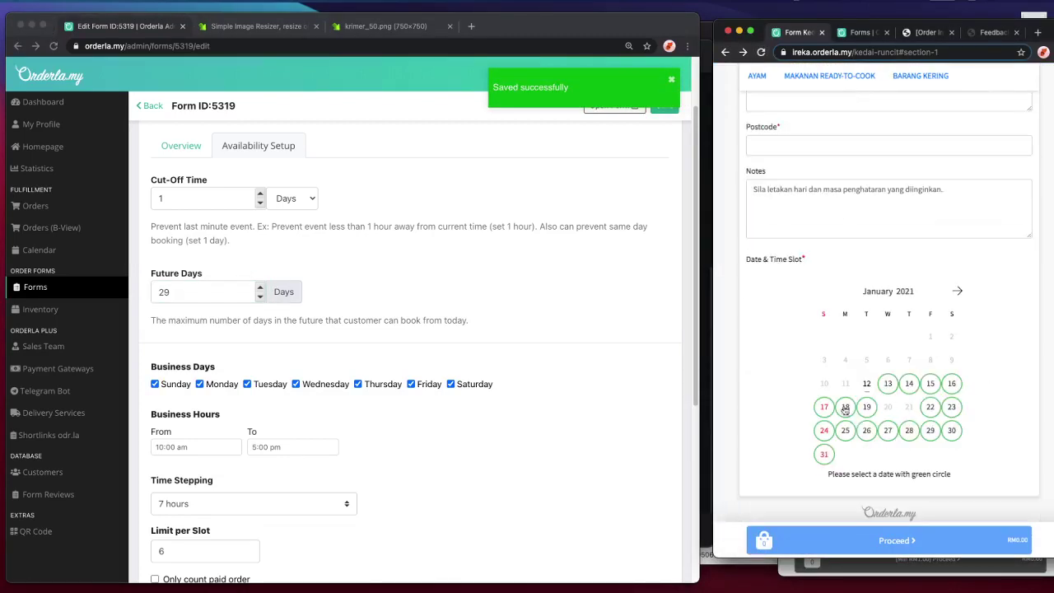
pyautogui.scroll(-3, 373, 460)
pyautogui.scroll(-2, 373, 460)
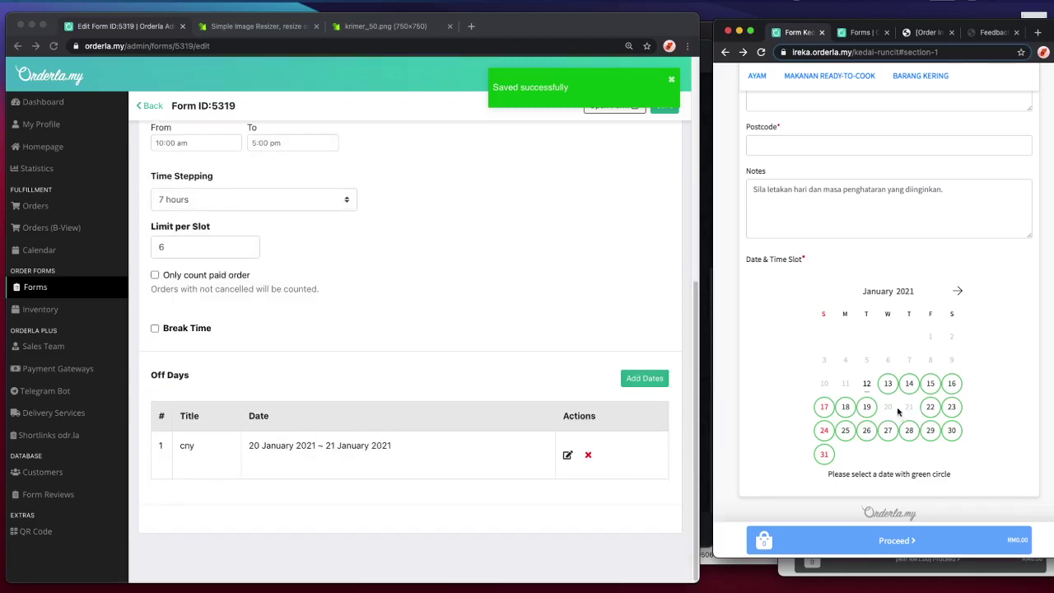
pyautogui.click(957, 292)
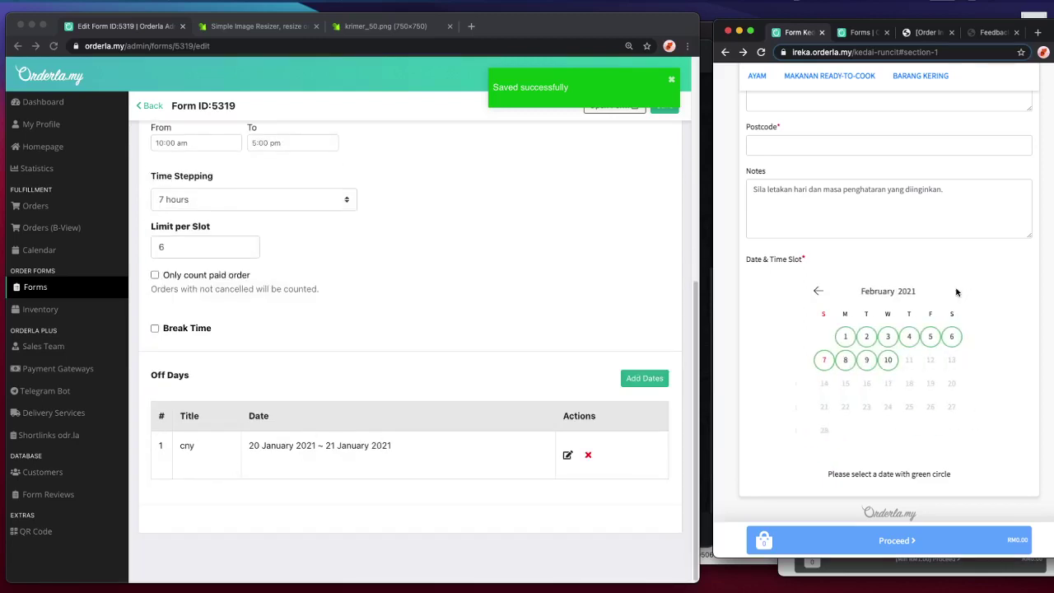
pyautogui.click(909, 336)
pyautogui.click(886, 360)
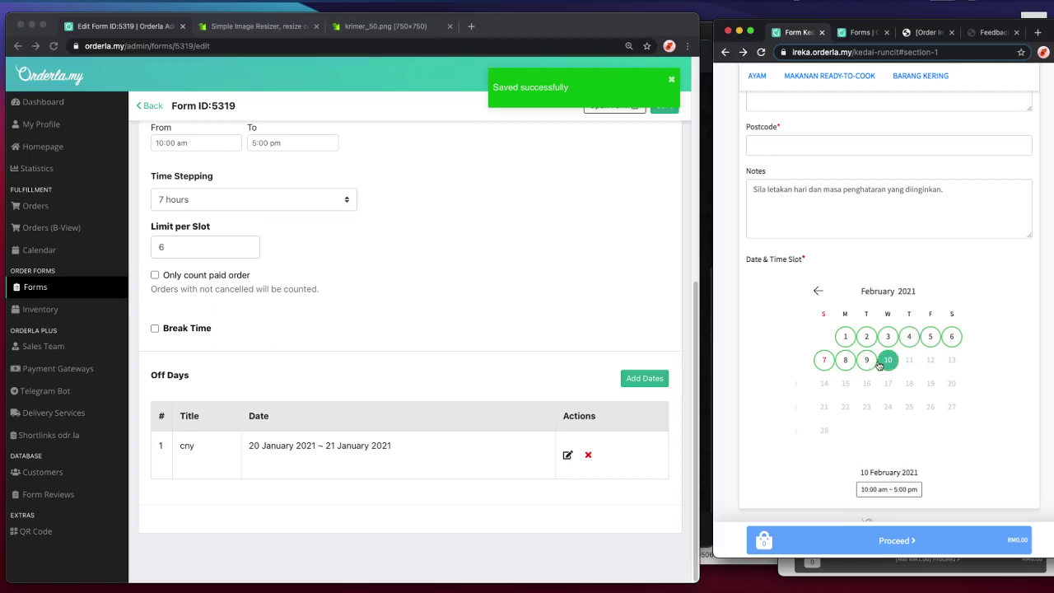
pyautogui.click(897, 491)
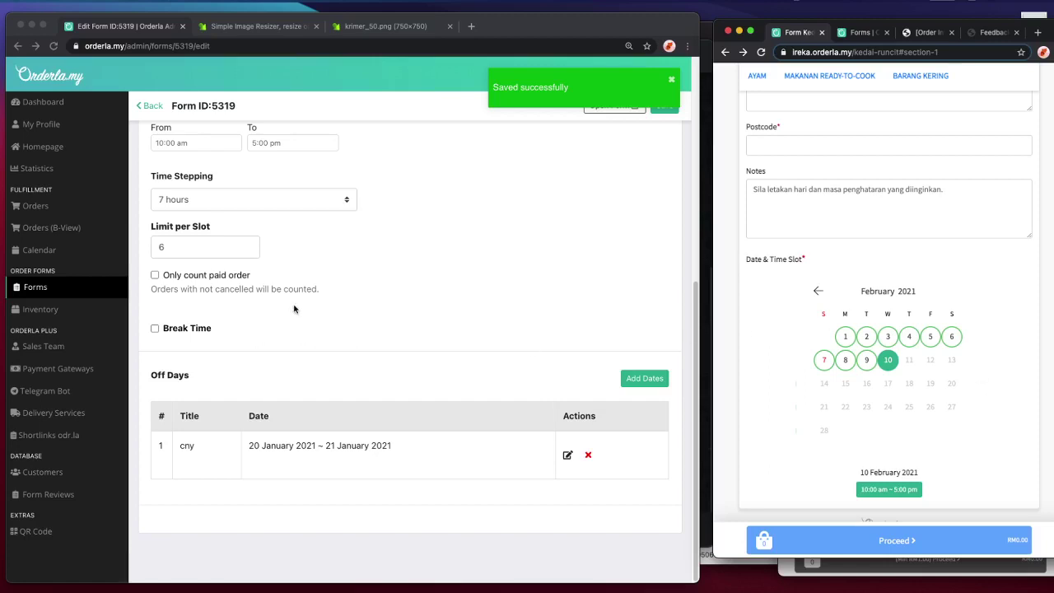
pyautogui.scroll(10, 278, 161)
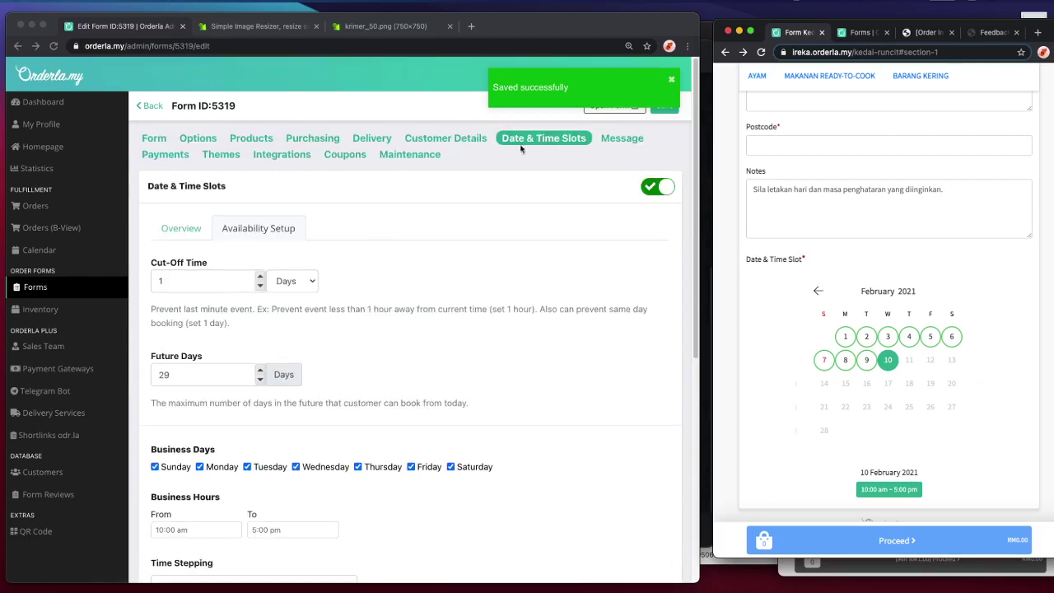
# - Browse the message, integrations, options, products, purchasing, delivery and customer details settings
pyautogui.click(620, 138)
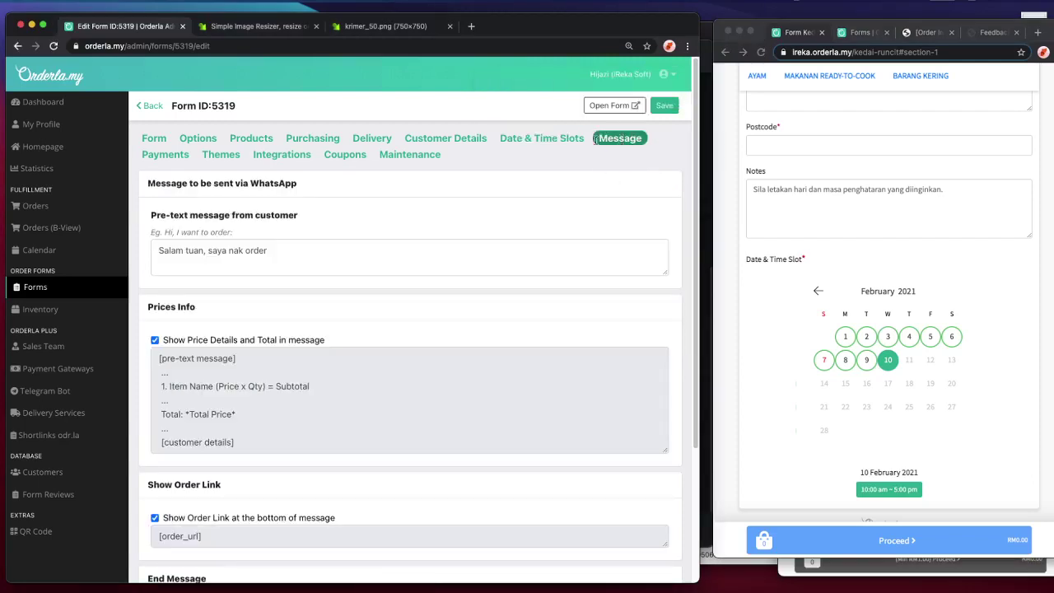
pyautogui.click(280, 154)
pyautogui.click(200, 138)
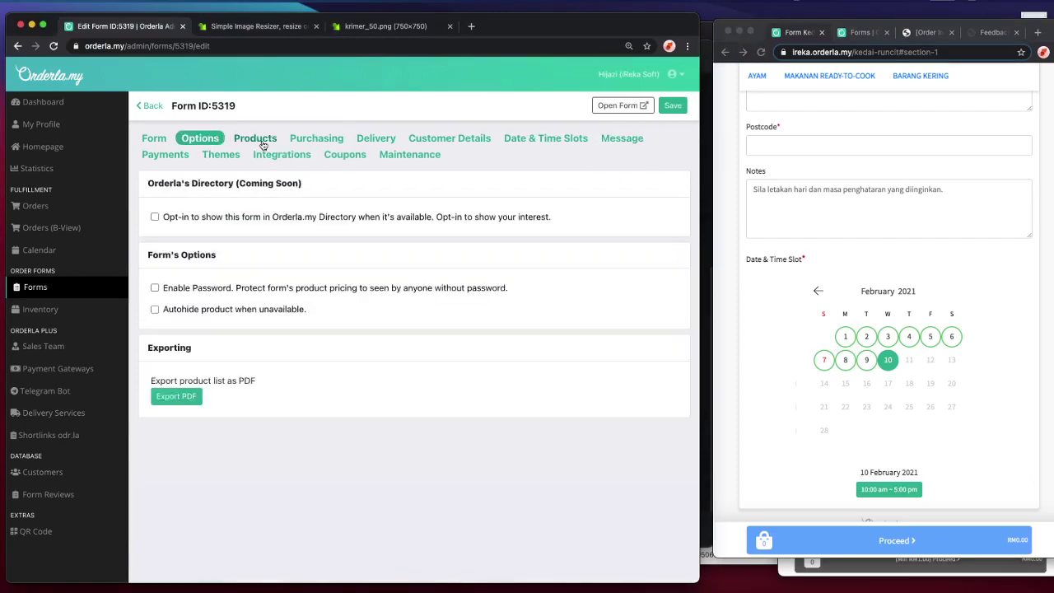
pyautogui.click(255, 139)
pyautogui.click(339, 142)
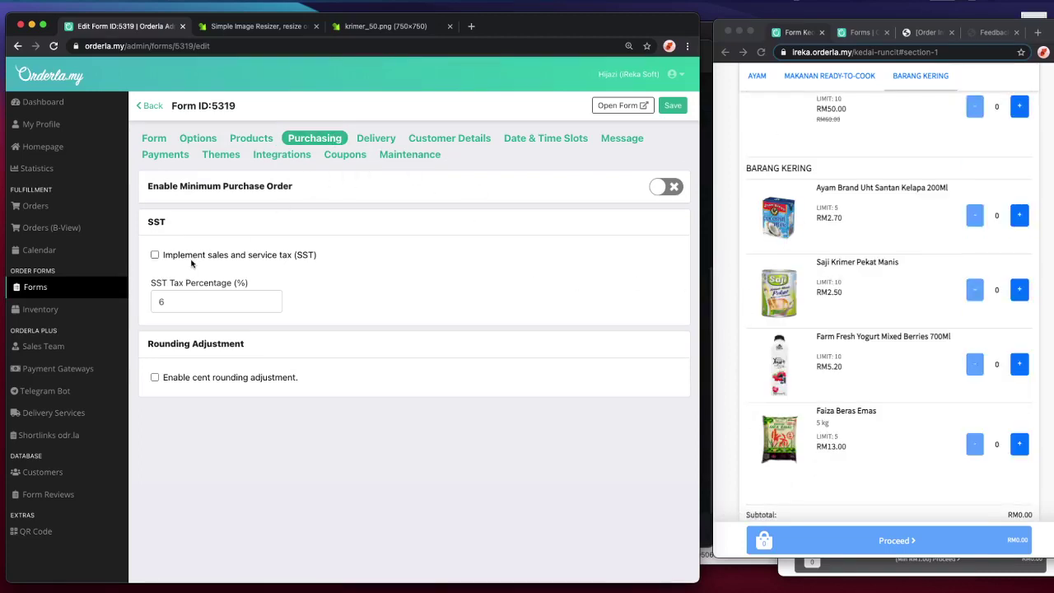
pyautogui.click(377, 140)
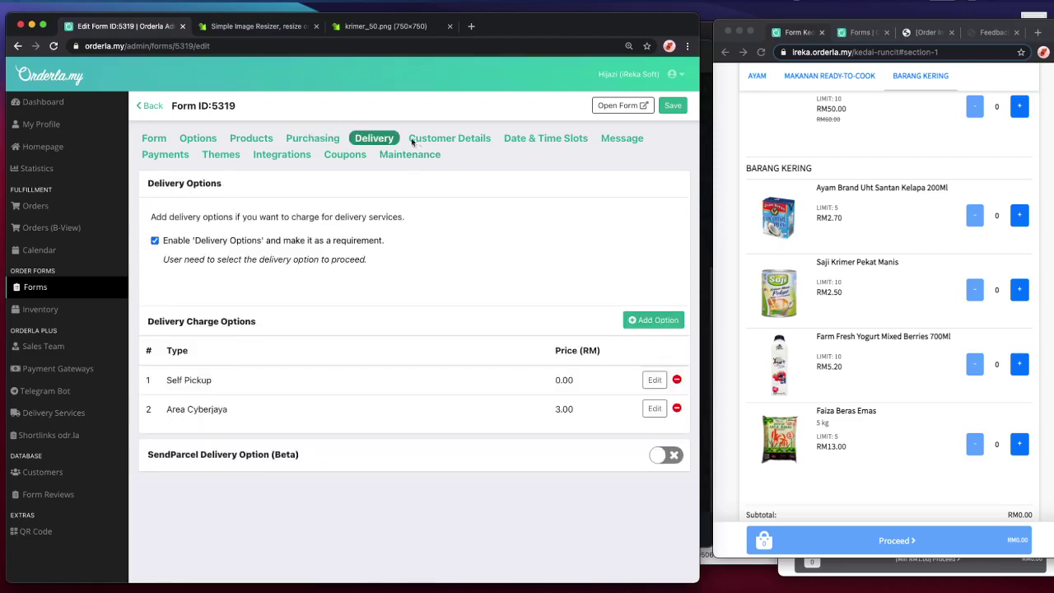
pyautogui.click(419, 139)
# - Look through the date and time slot, message and payment settings, ending on the empty Coupons section
pyautogui.click(556, 140)
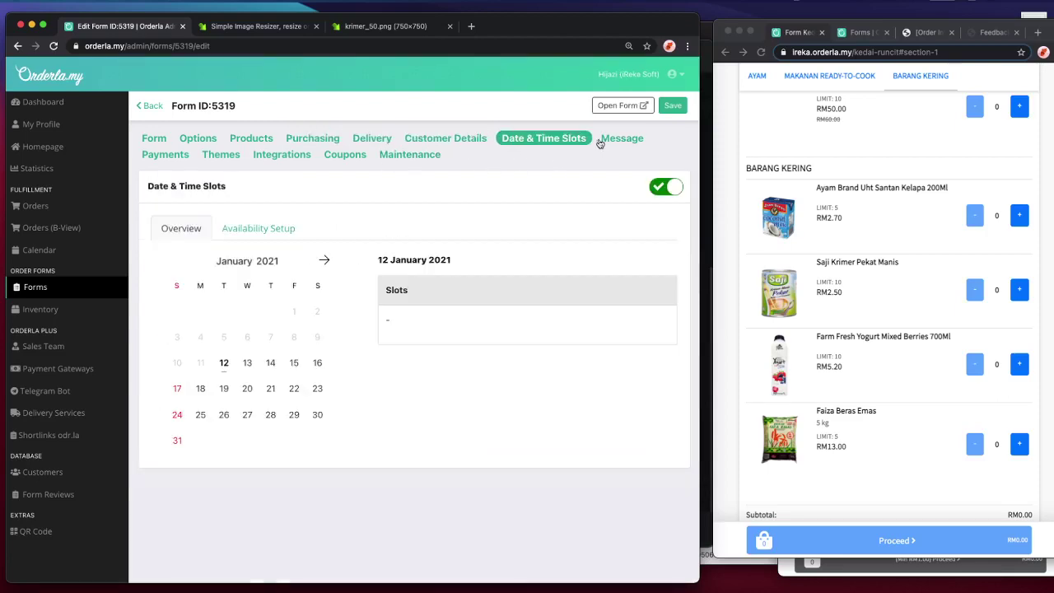
pyautogui.click(609, 140)
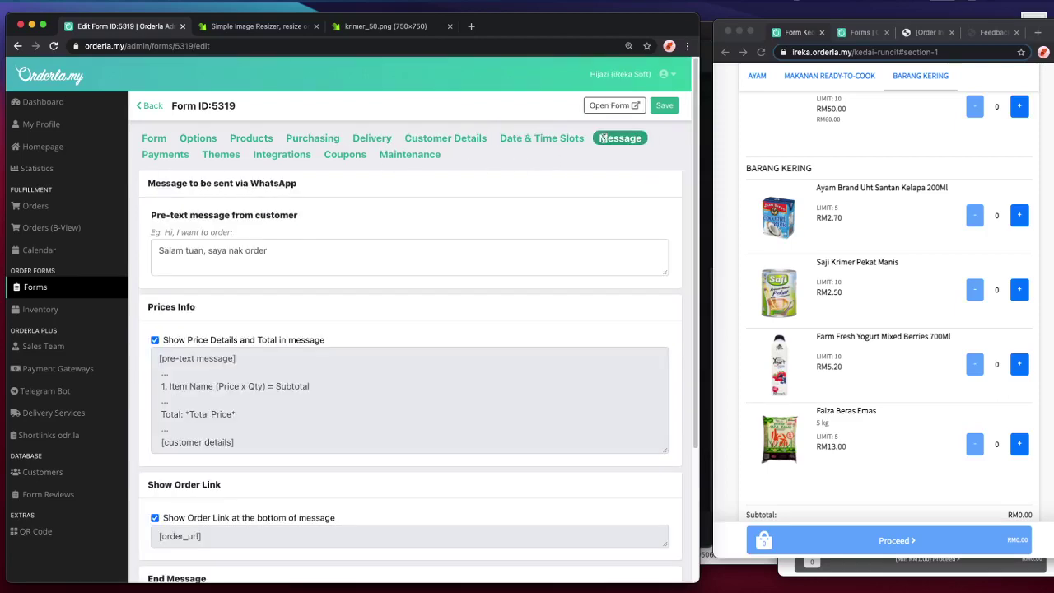
pyautogui.click(160, 155)
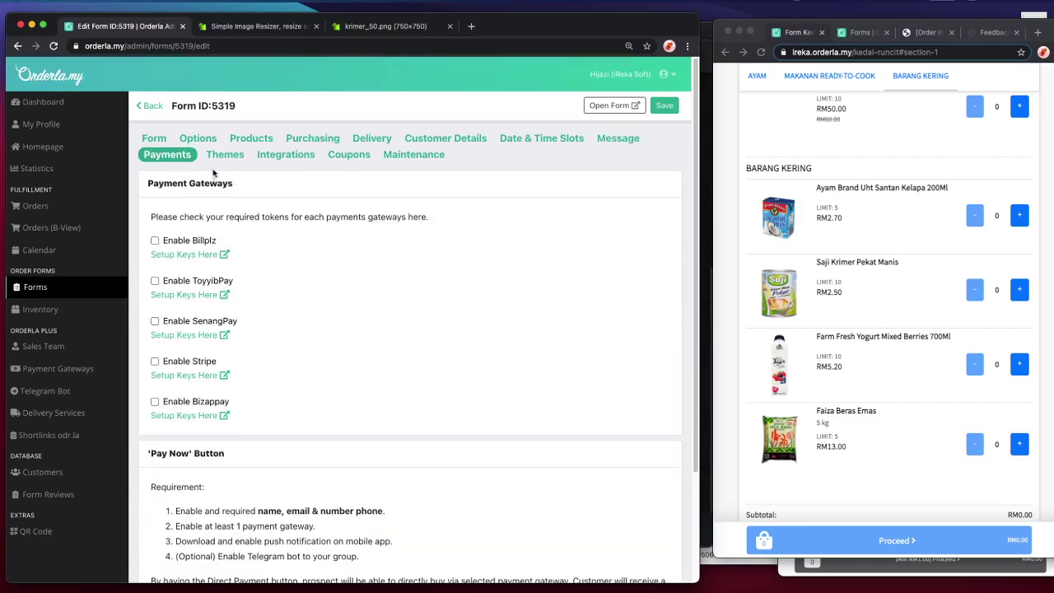
pyautogui.scroll(-3, 468, 362)
pyautogui.scroll(3, 468, 362)
pyautogui.scroll(15, 821, 341)
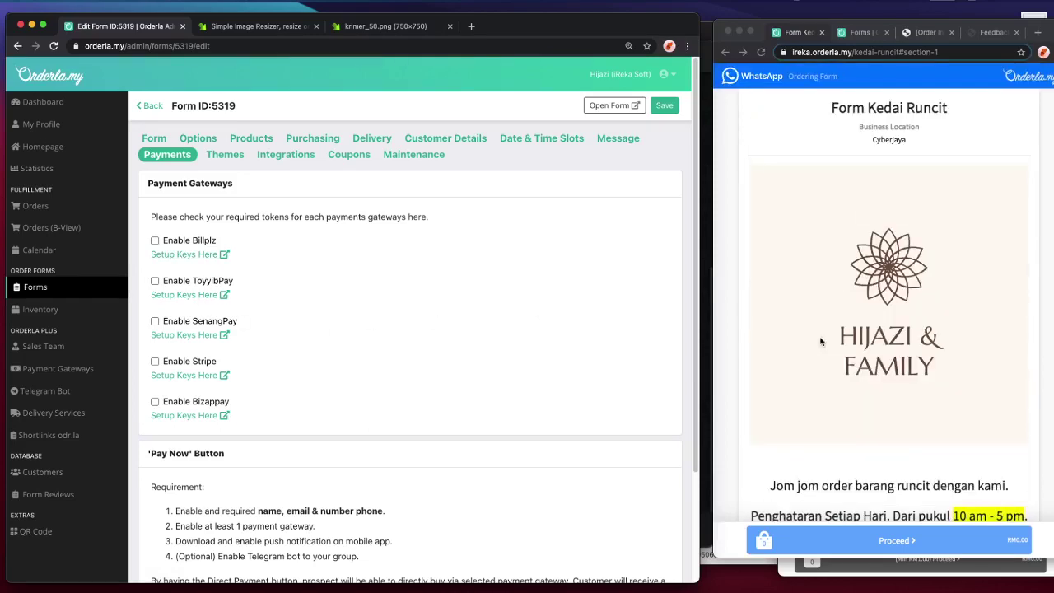
pyautogui.click(442, 156)
# - Add a generated-code coupon worth a fixed RM10 off, limited to 1 redemption
pyautogui.click(338, 156)
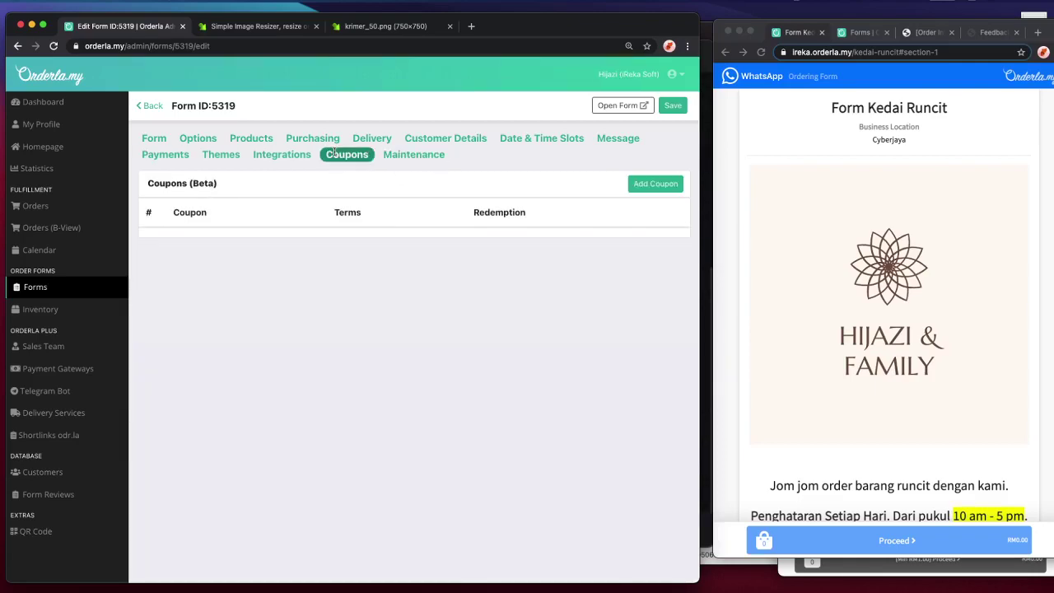
pyautogui.scroll(-15, 762, 234)
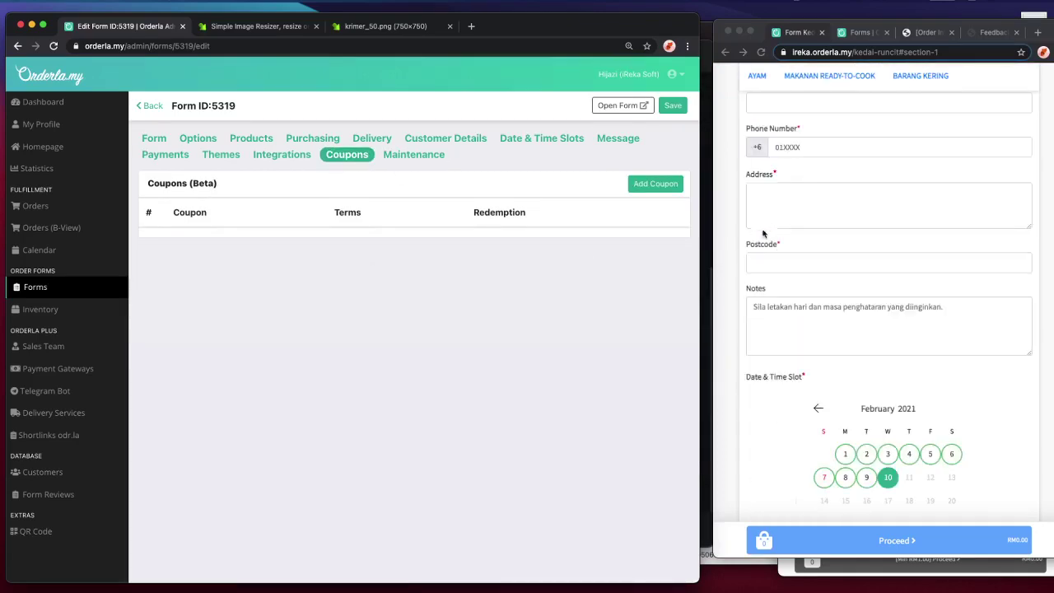
pyautogui.click(662, 187)
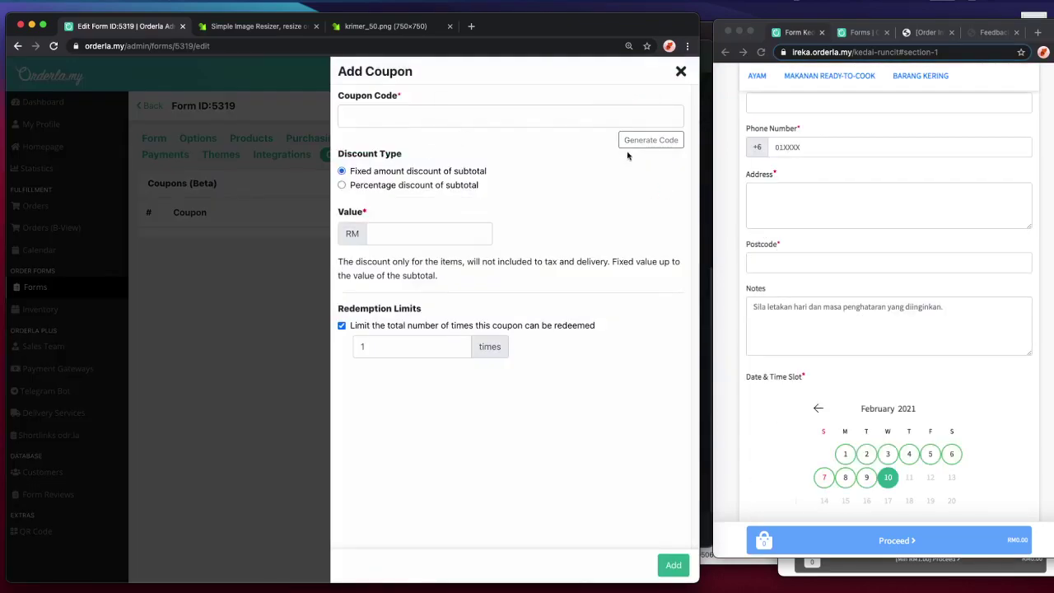
pyautogui.click(625, 140)
pyautogui.click(630, 140)
pyautogui.doubleClick(372, 112)
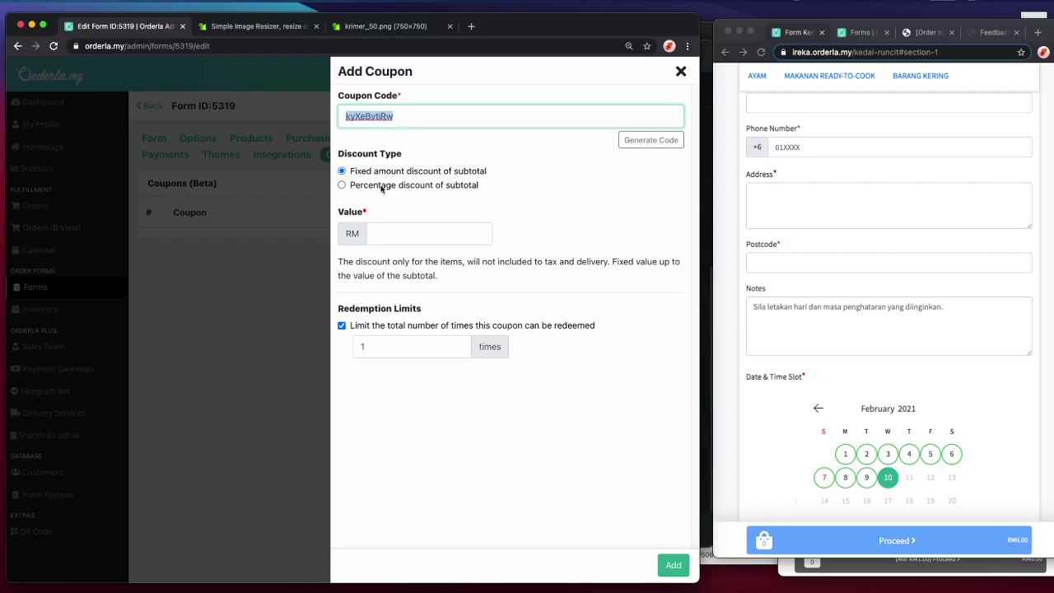
pyautogui.click(392, 236)
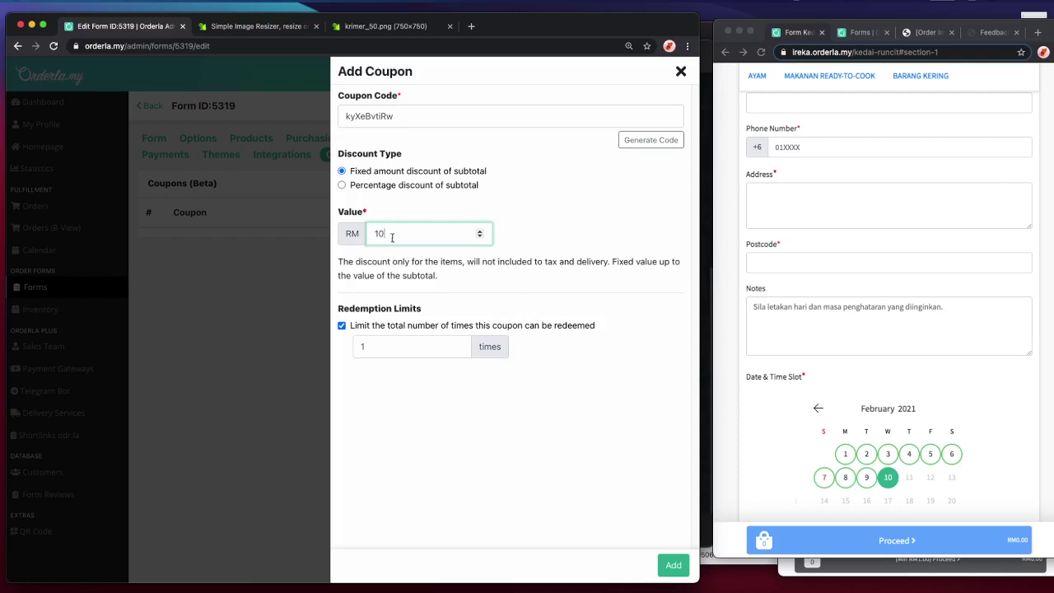
pyautogui.write('10')
pyautogui.click(387, 347)
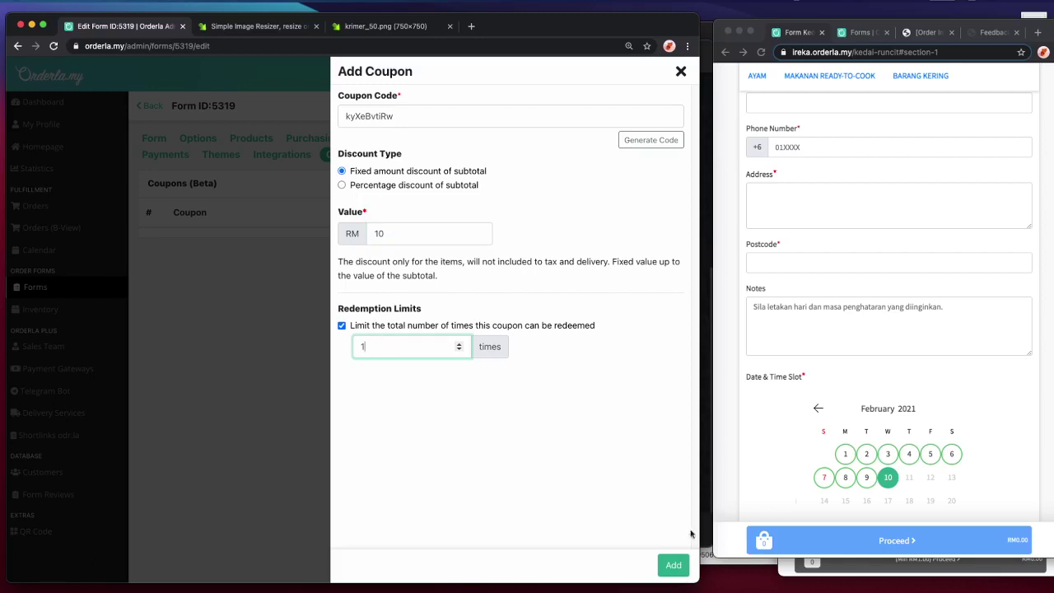
pyautogui.click(672, 565)
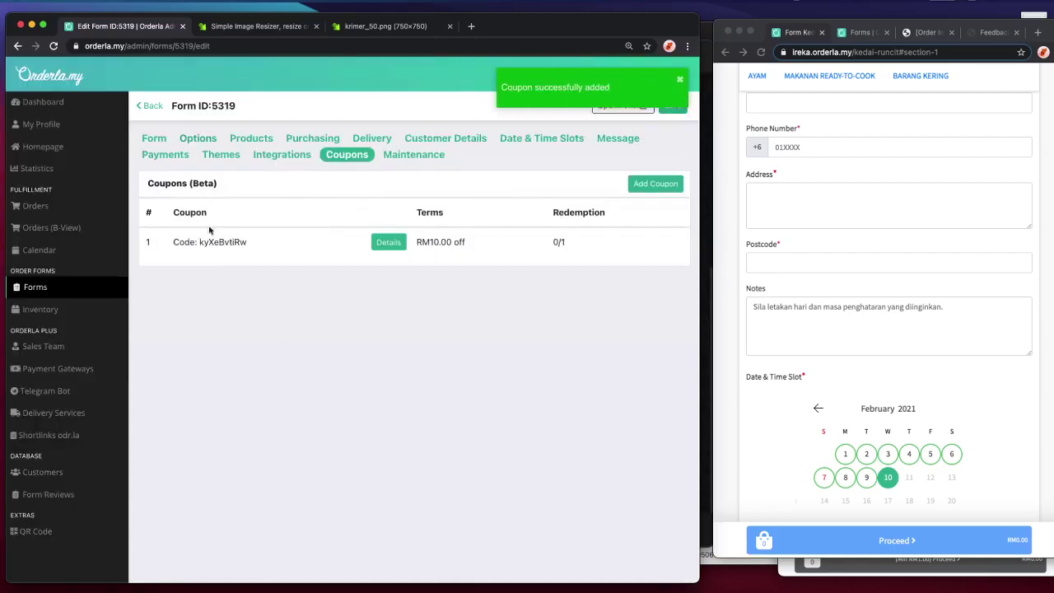
# - Copy the new coupon code and reload the customer order form
pyautogui.doubleClick(231, 240)
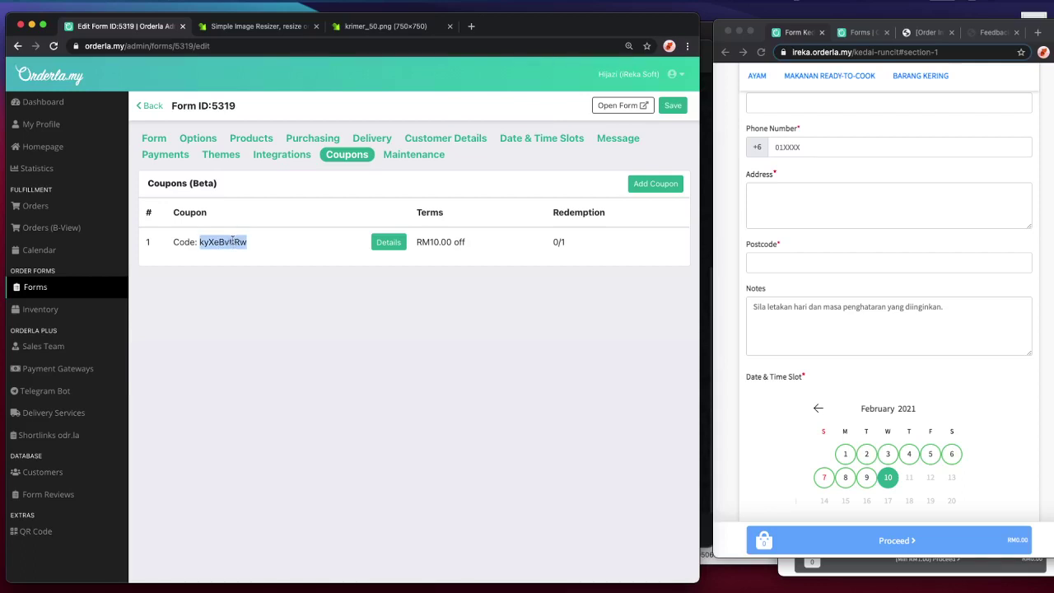
pyautogui.click(799, 428)
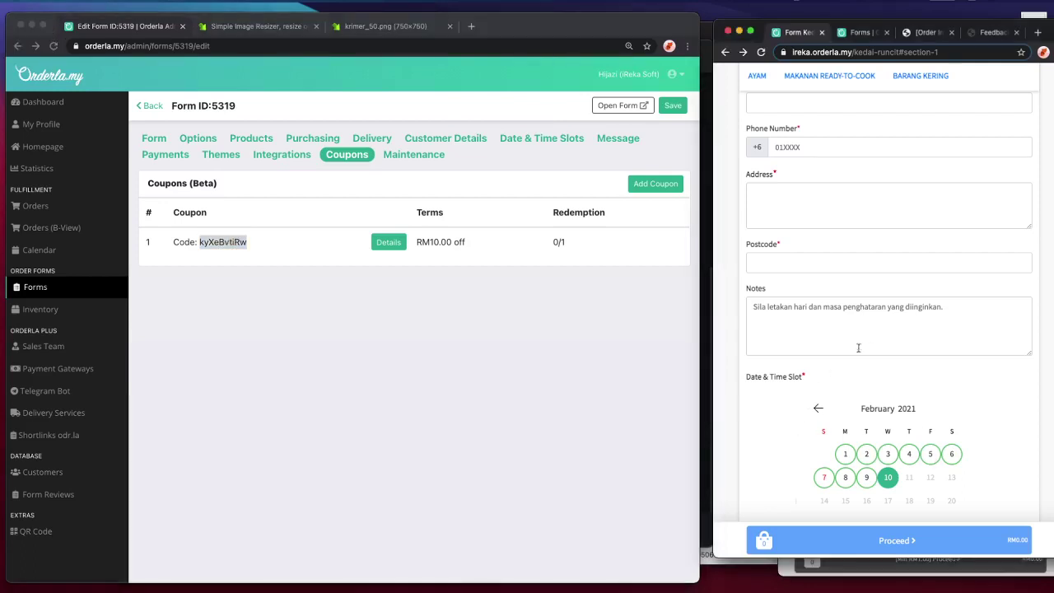
pyautogui.scroll(10, 933, 298)
pyautogui.press('super+r')
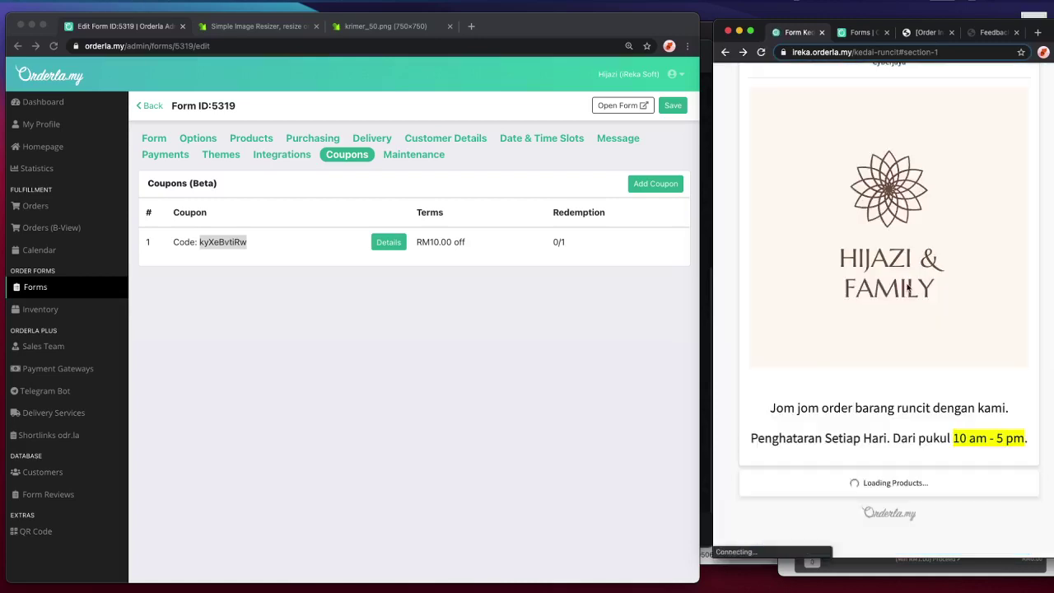
pyautogui.click(228, 251)
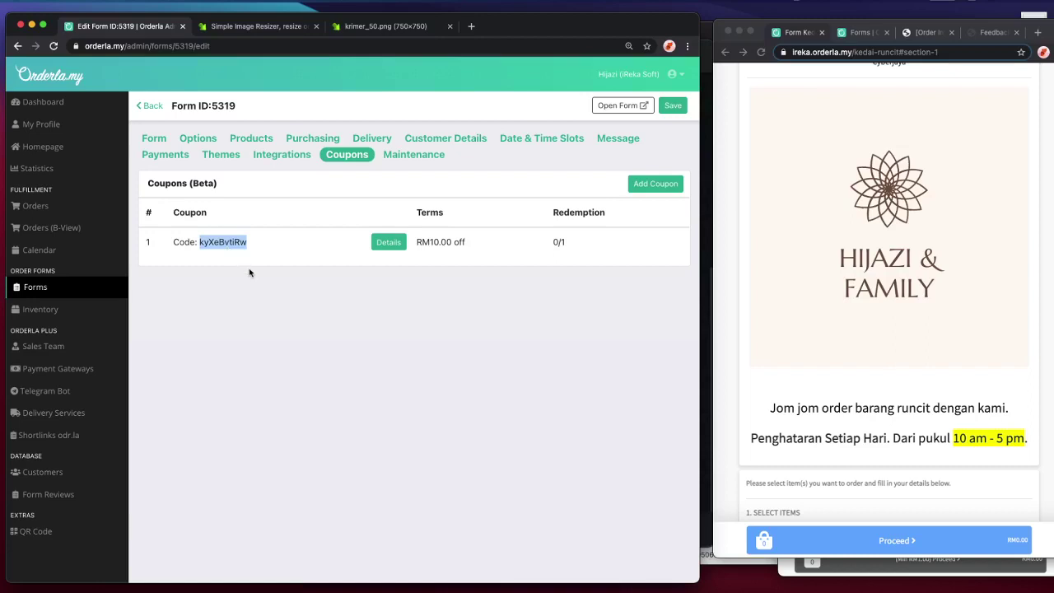
pyautogui.click(952, 270)
pyautogui.scroll(-15, 953, 271)
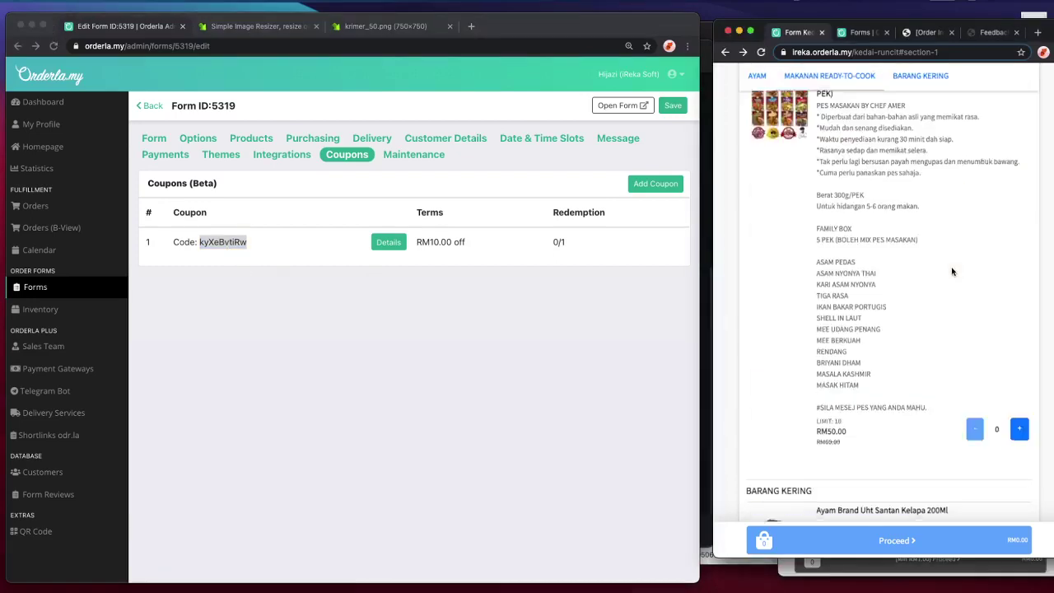
pyautogui.scroll(-3, 953, 271)
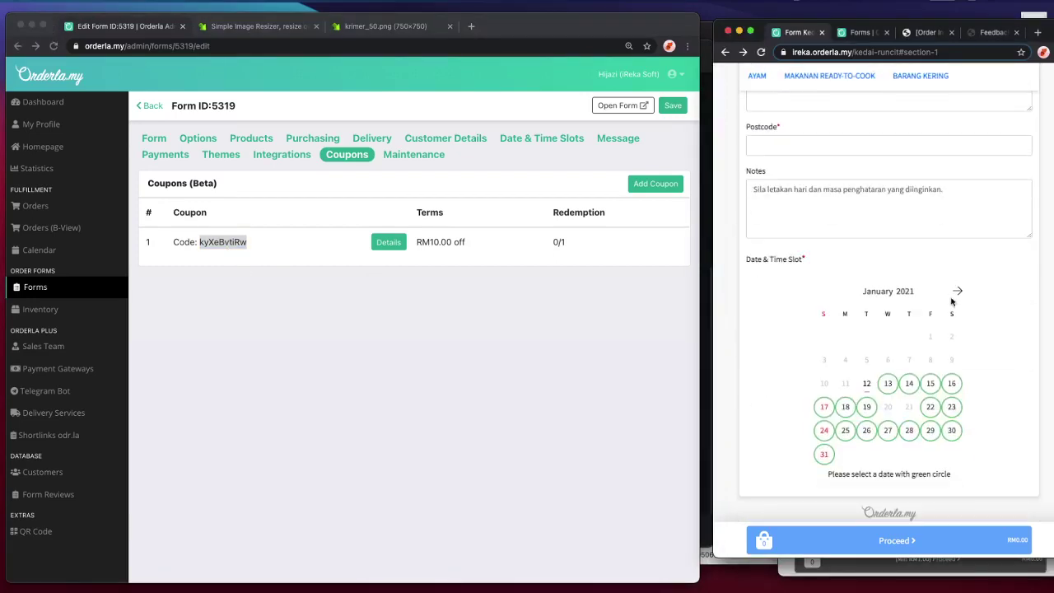
pyautogui.click(216, 251)
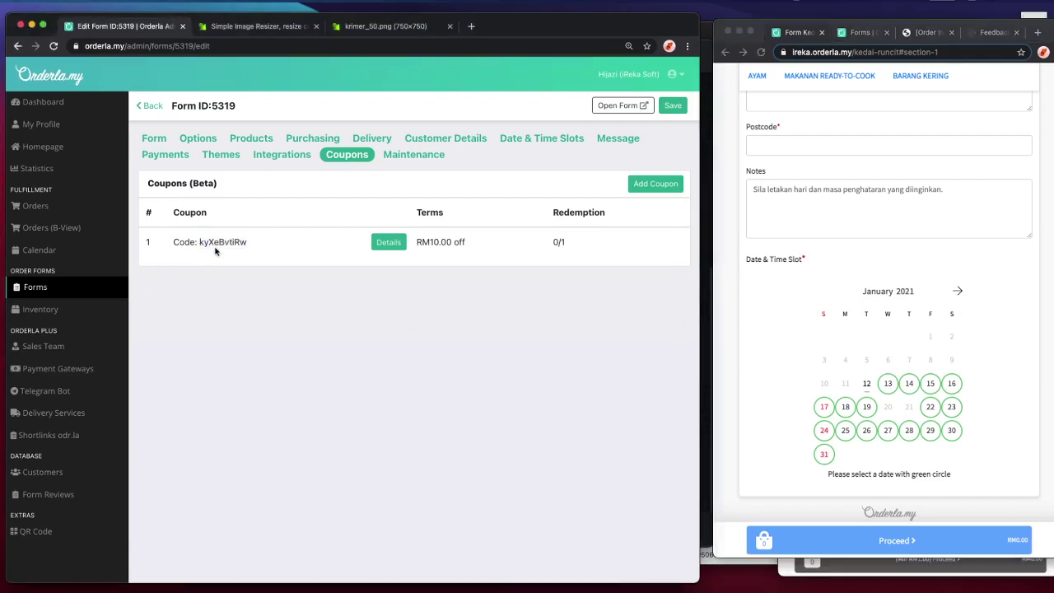
pyautogui.doubleClick(224, 244)
pyautogui.scroll(15, 933, 314)
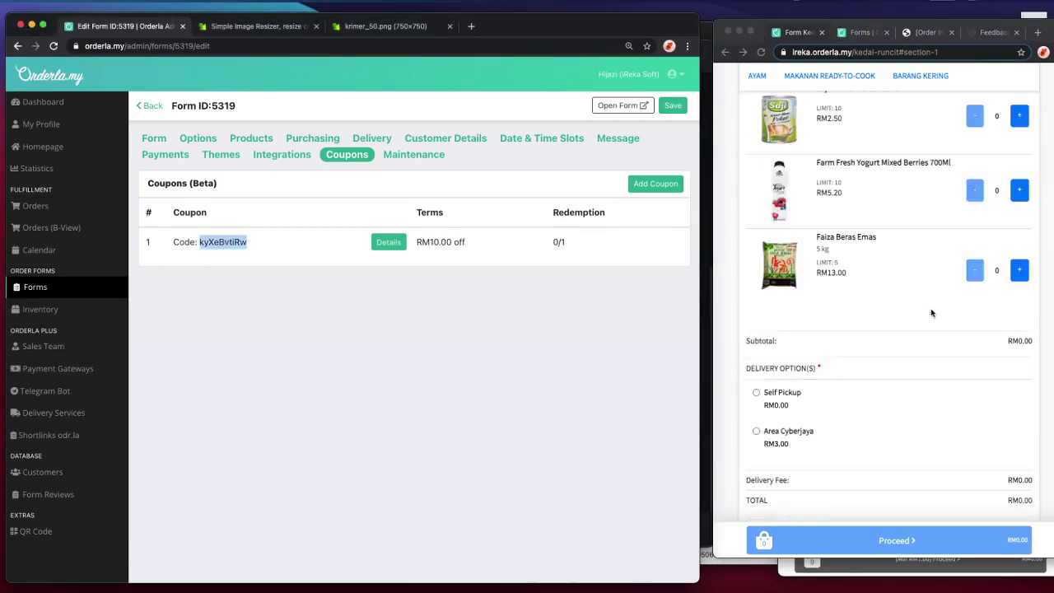
# - Add one family box and one Farm Fresh Yogurt Mixed Berries to the cart for RM55.20
pyautogui.click(1021, 321)
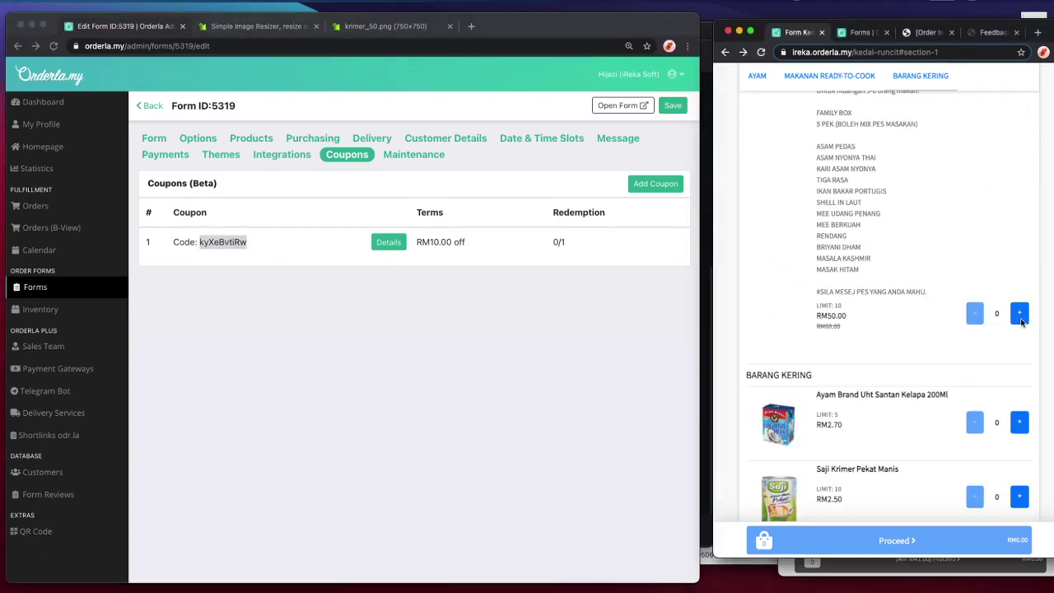
pyautogui.click(1021, 315)
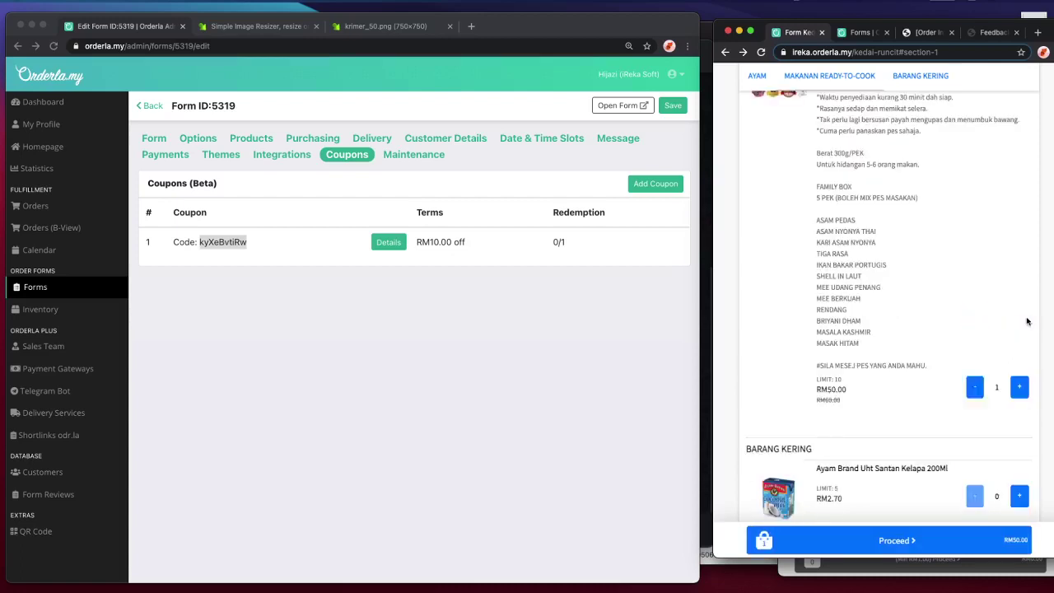
pyautogui.scroll(-5, 1026, 321)
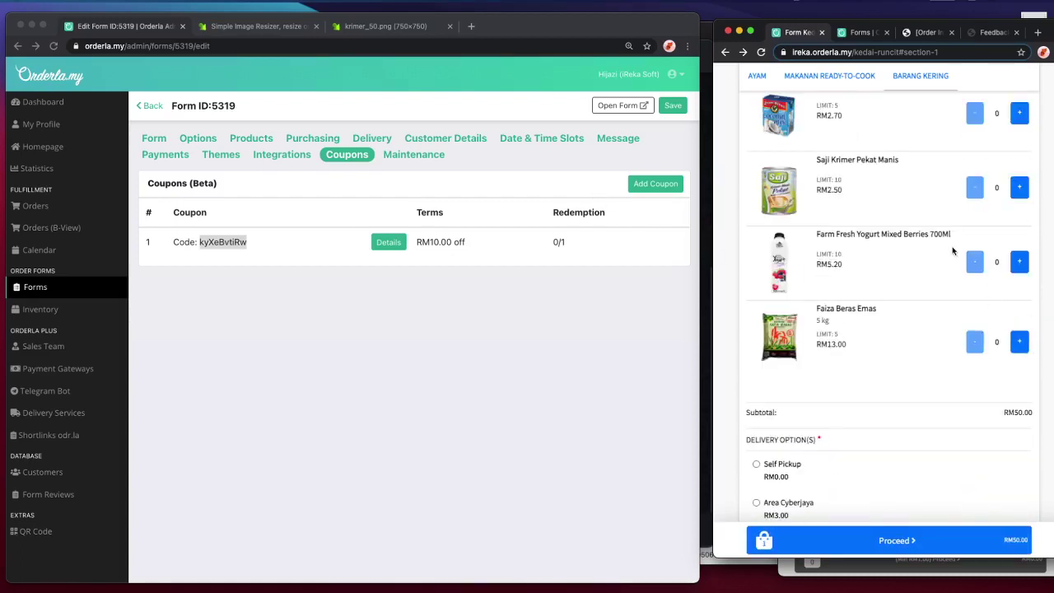
pyautogui.click(1025, 267)
pyautogui.click(221, 294)
pyautogui.click(198, 138)
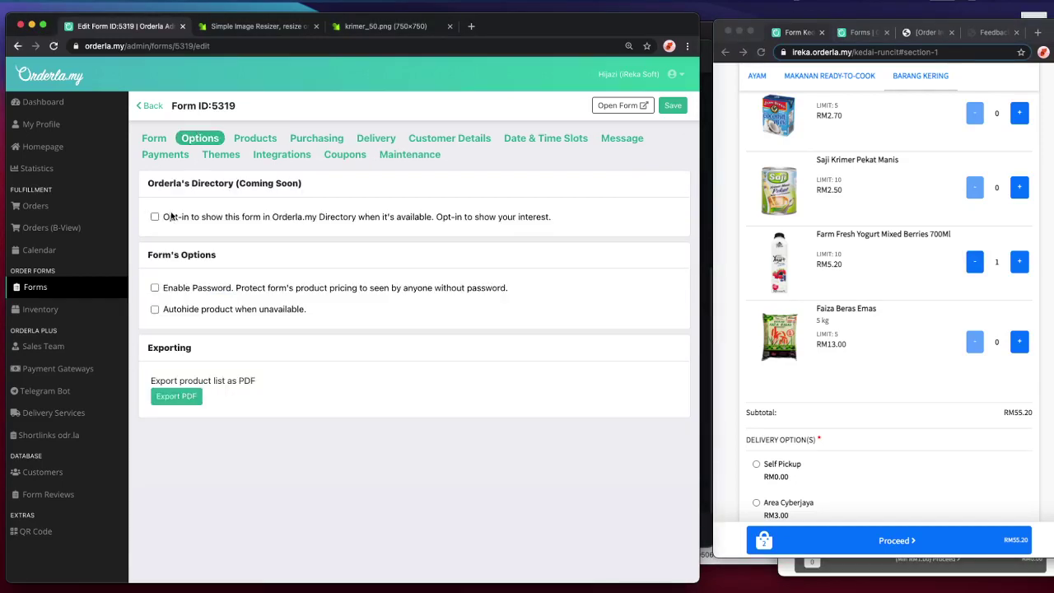
# - Enable Minimum Purchase Order with a RM10 minimum subtotal, save, and reload the order page
pyautogui.click(311, 138)
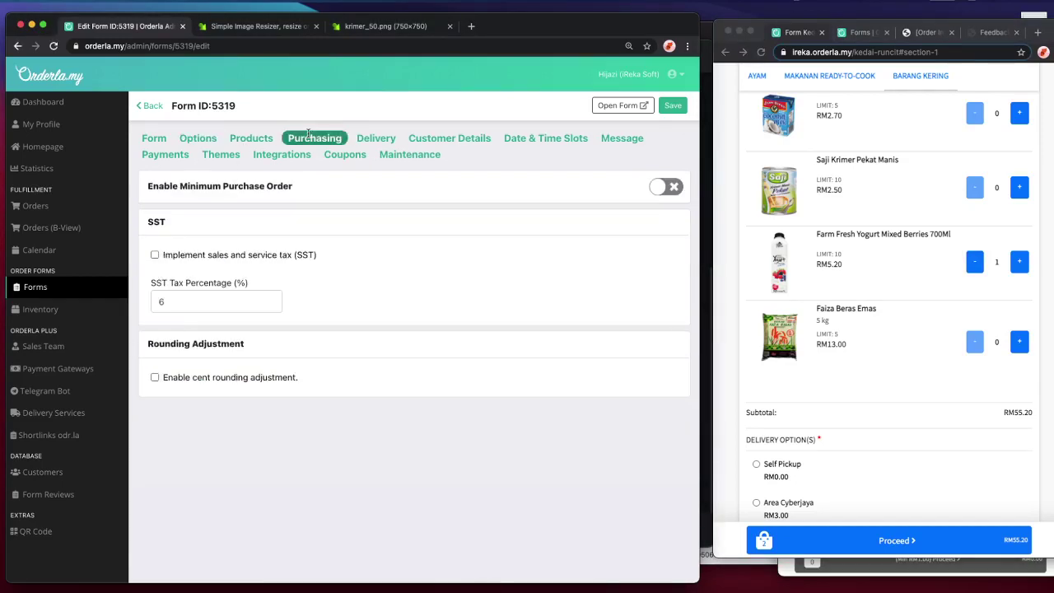
pyautogui.click(677, 189)
pyautogui.click(177, 241)
pyautogui.write('10')
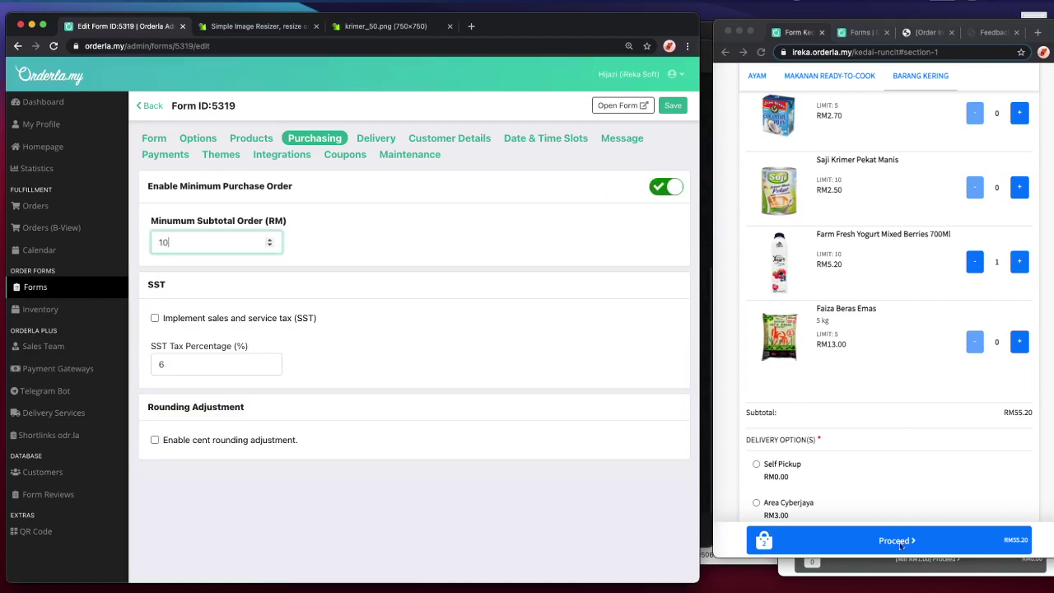
pyautogui.scroll(-5, 923, 482)
pyautogui.click(587, 403)
pyautogui.click(180, 241)
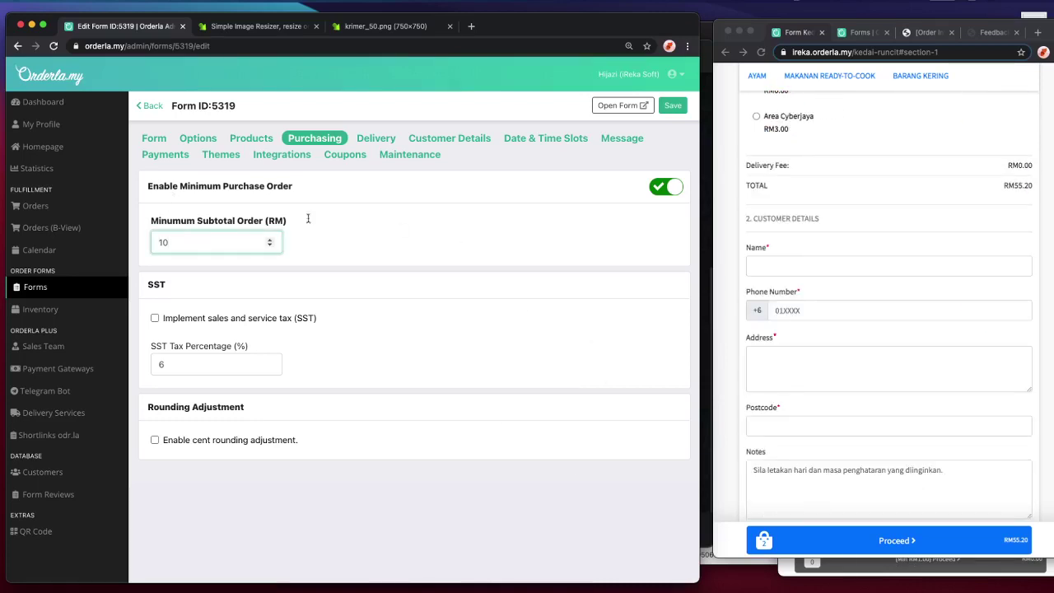
pyautogui.click(672, 106)
pyautogui.click(917, 219)
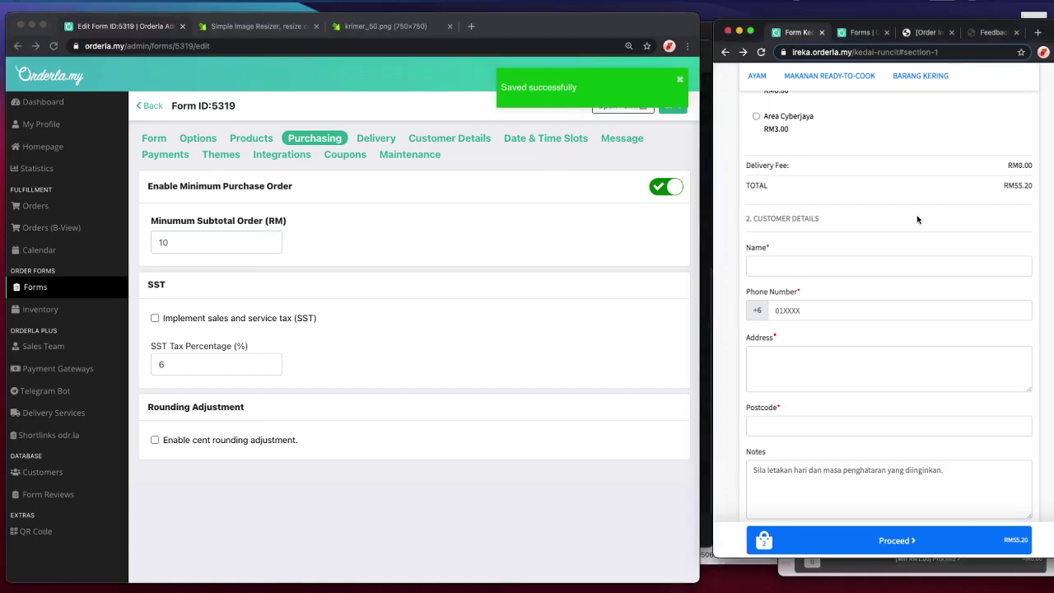
pyautogui.press('super+r')
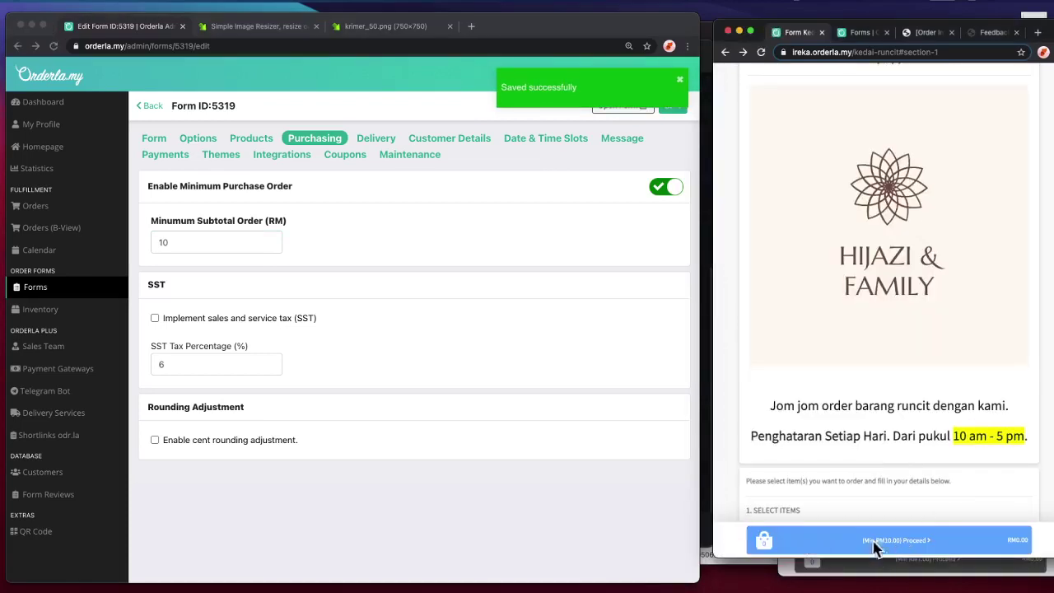
# - Put four Saji Krimer Pekat Manis in the customer cart and proceed
pyautogui.scroll(-5, 872, 538)
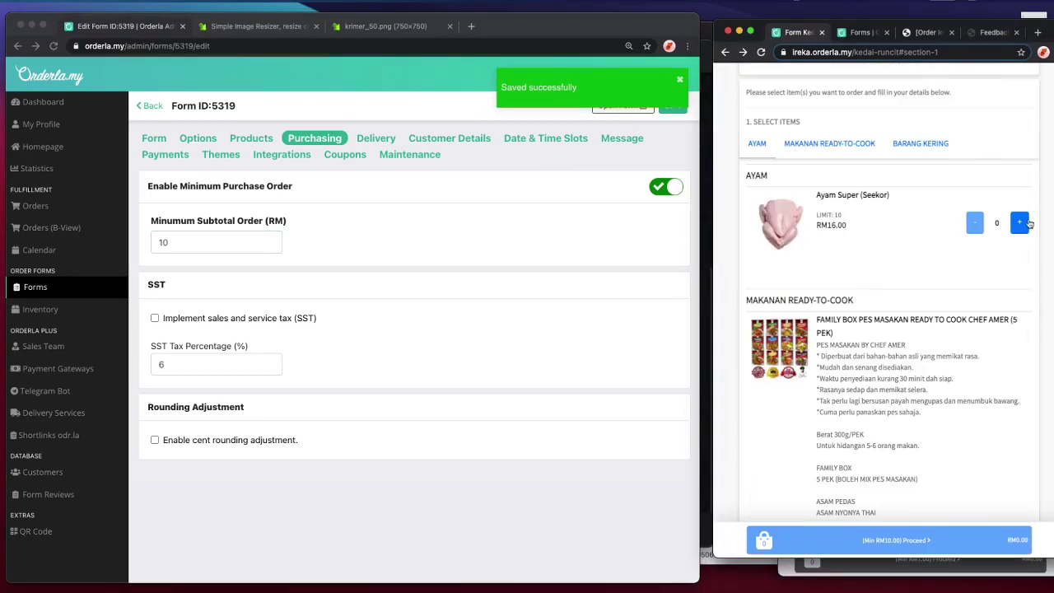
pyautogui.click(1019, 222)
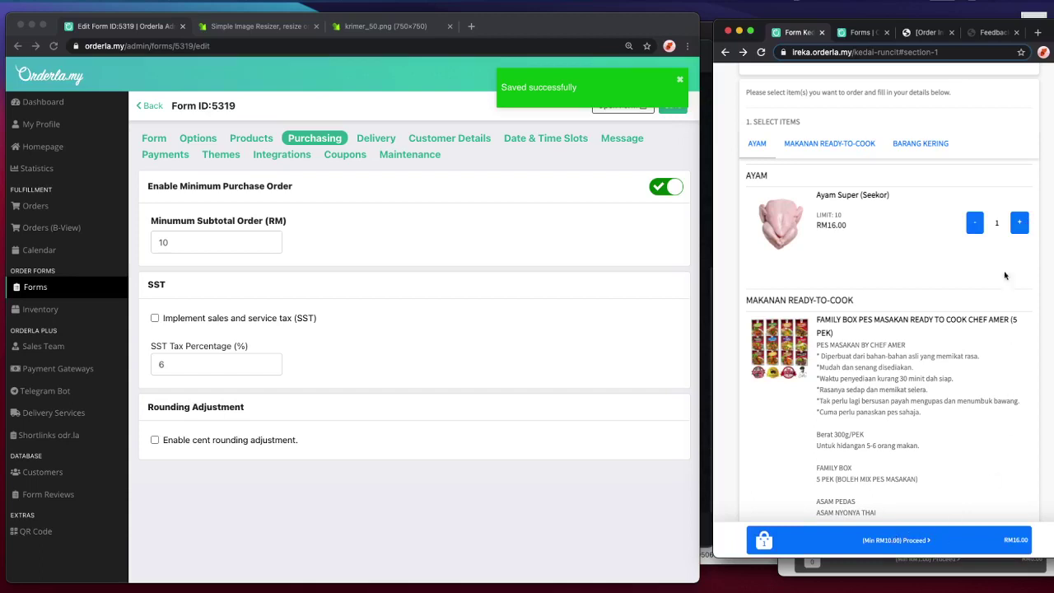
pyautogui.click(975, 227)
pyautogui.scroll(-8, 1028, 334)
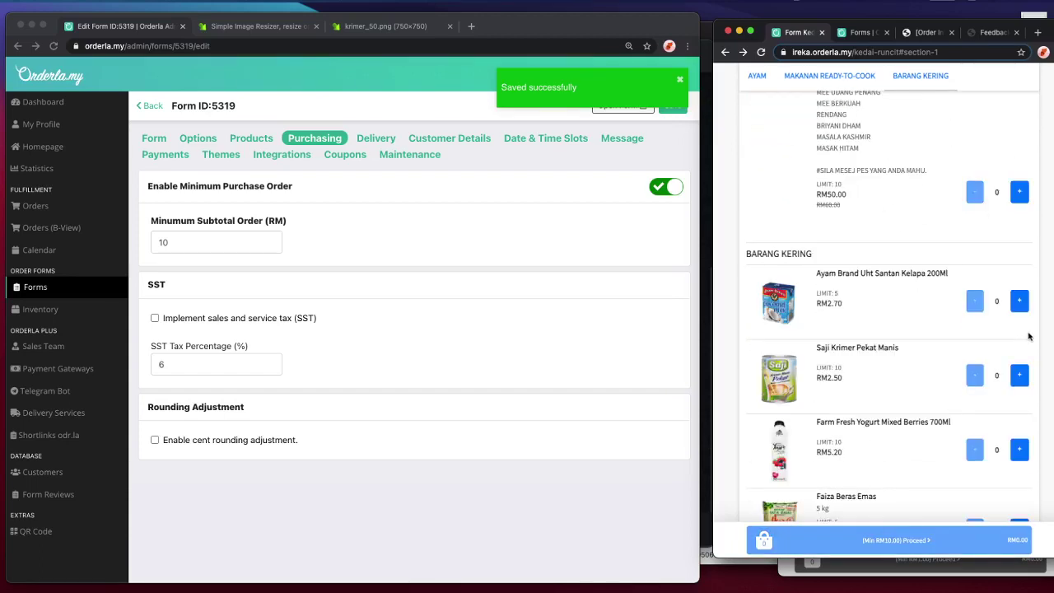
pyautogui.scroll(-2, 1036, 392)
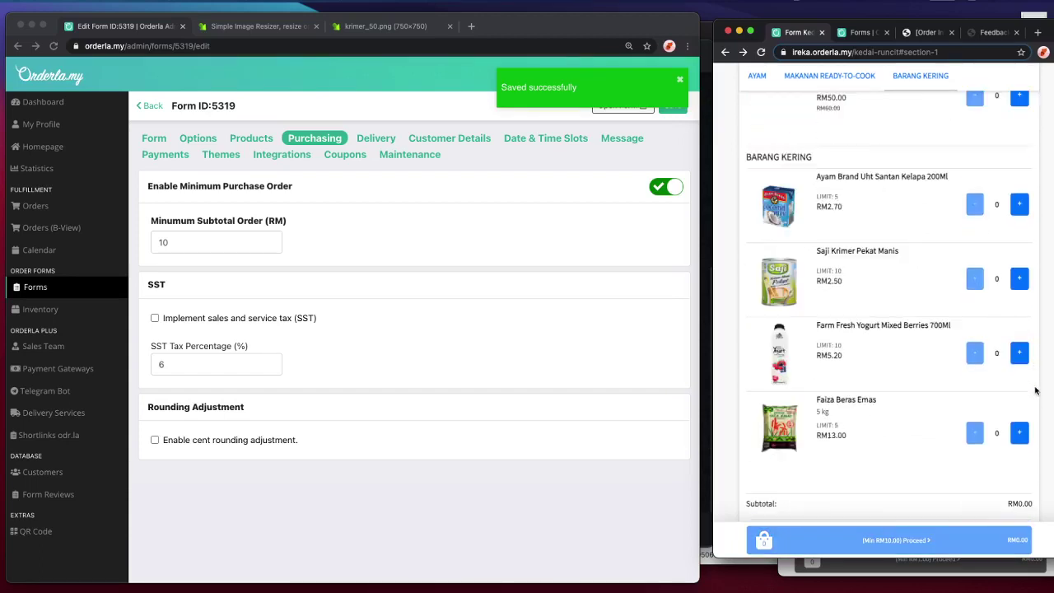
pyautogui.click(1020, 279)
pyautogui.click(1021, 278)
pyautogui.click(1021, 278)
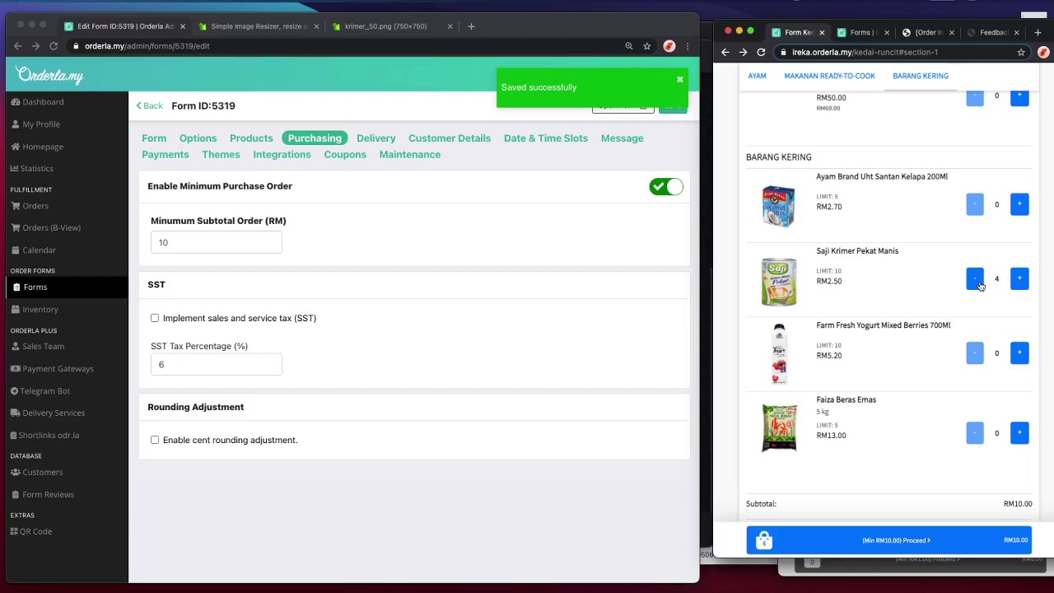
pyautogui.click(895, 540)
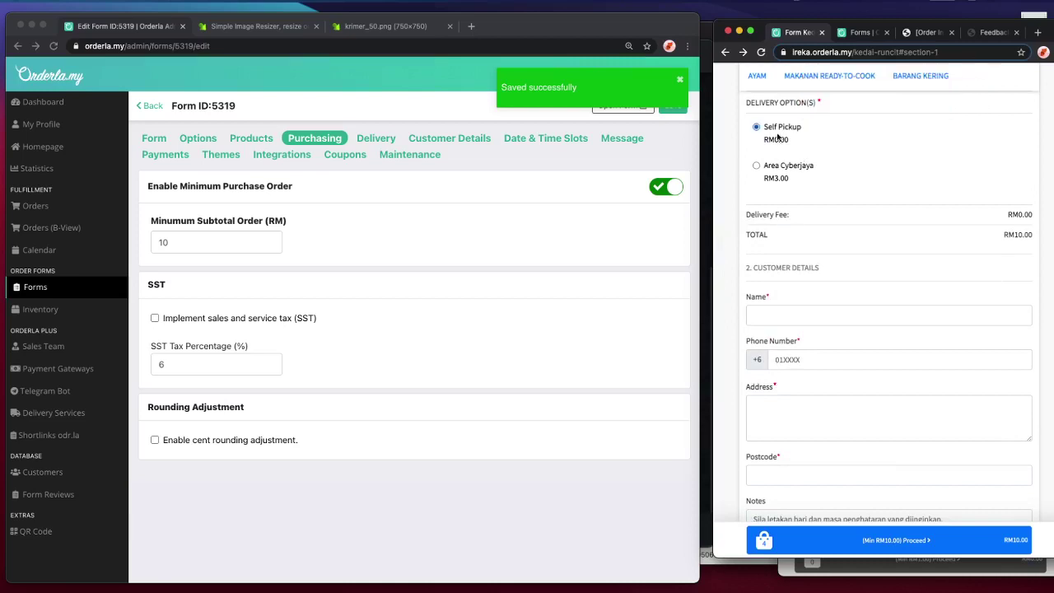
# - Choose Area Cyberjaya delivery and fill in placeholder name, phone, address, postcode and notes
pyautogui.click(780, 179)
pyautogui.click(841, 313)
pyautogui.write('asdf')
pyautogui.click(939, 353)
pyautogui.write('12312')
pyautogui.press('Tab')
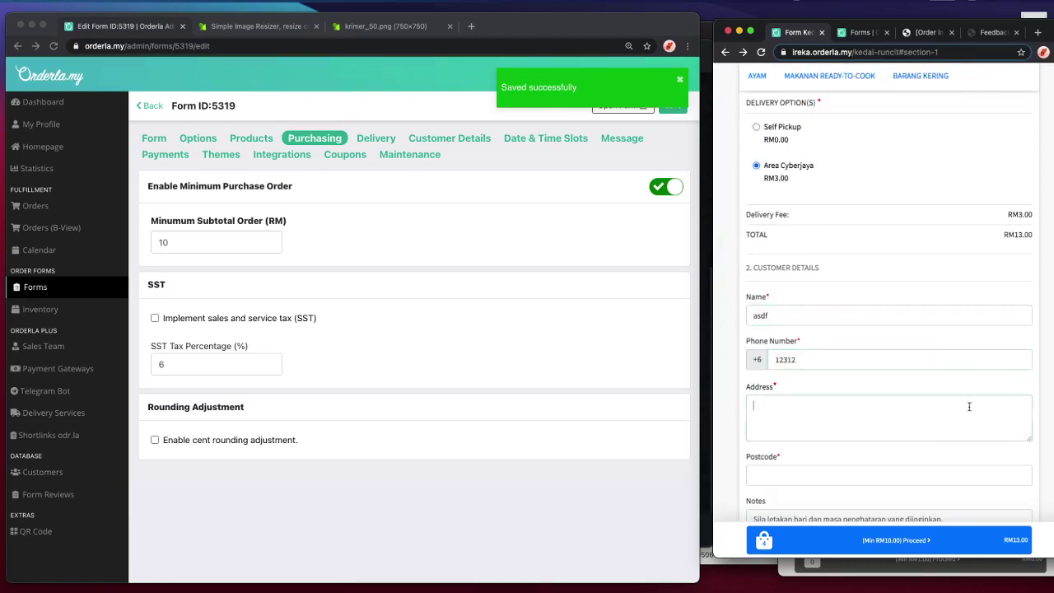
pyautogui.write('asdf')
pyautogui.scroll(-2, 851, 390)
pyautogui.click(852, 390)
pyautogui.write('12312')
pyautogui.click(949, 453)
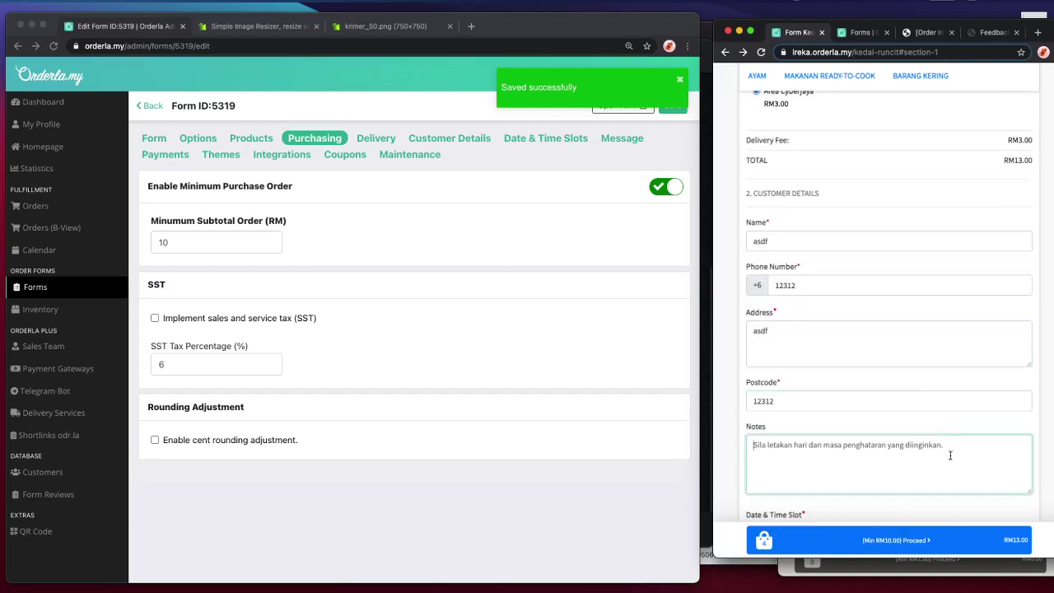
pyautogui.write('asdf')
pyautogui.scroll(-2, 948, 453)
pyautogui.scroll(-4, 922, 476)
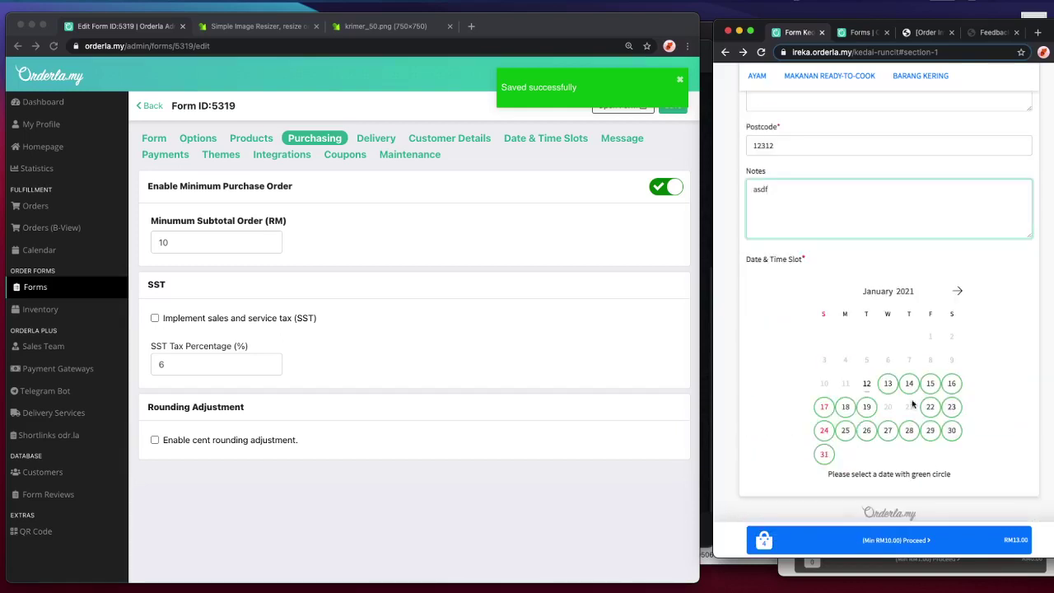
# - Pick 27 January with the 10:00 am–5:00 pm slot and go to the order summary
pyautogui.click(887, 385)
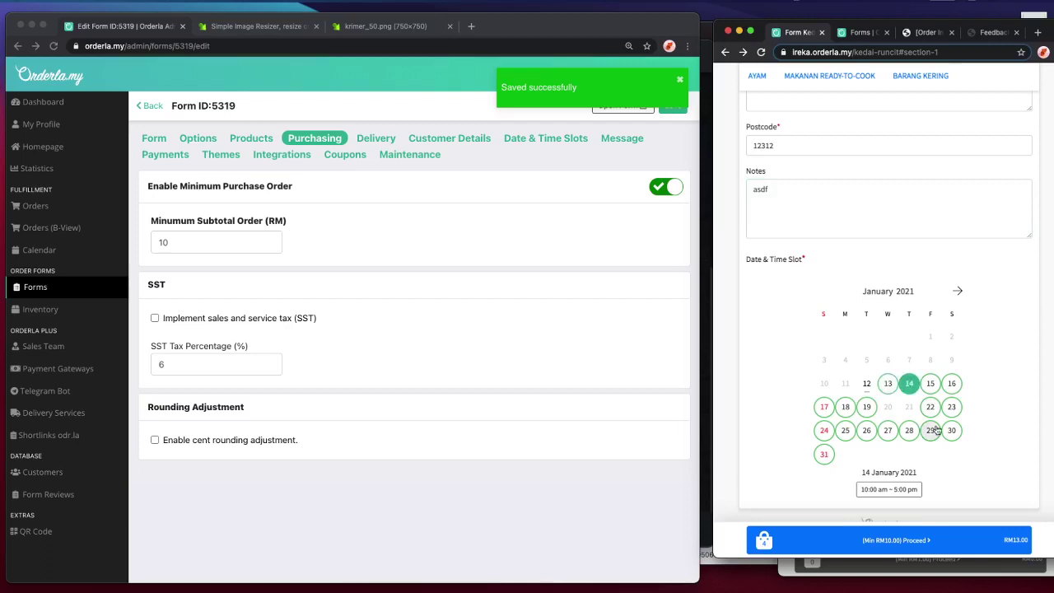
pyautogui.click(887, 430)
pyautogui.click(888, 489)
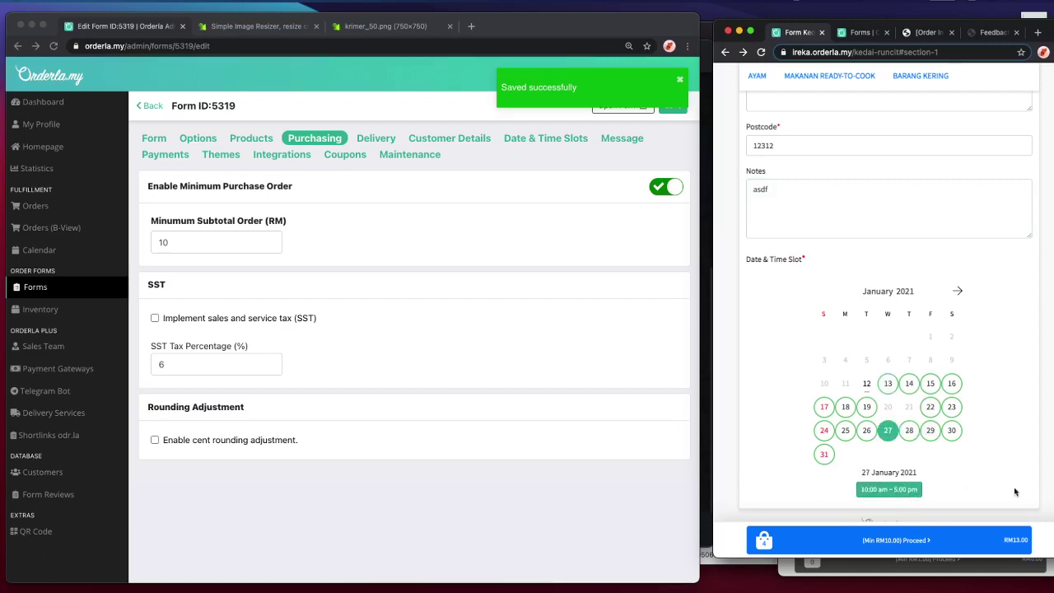
pyautogui.click(994, 540)
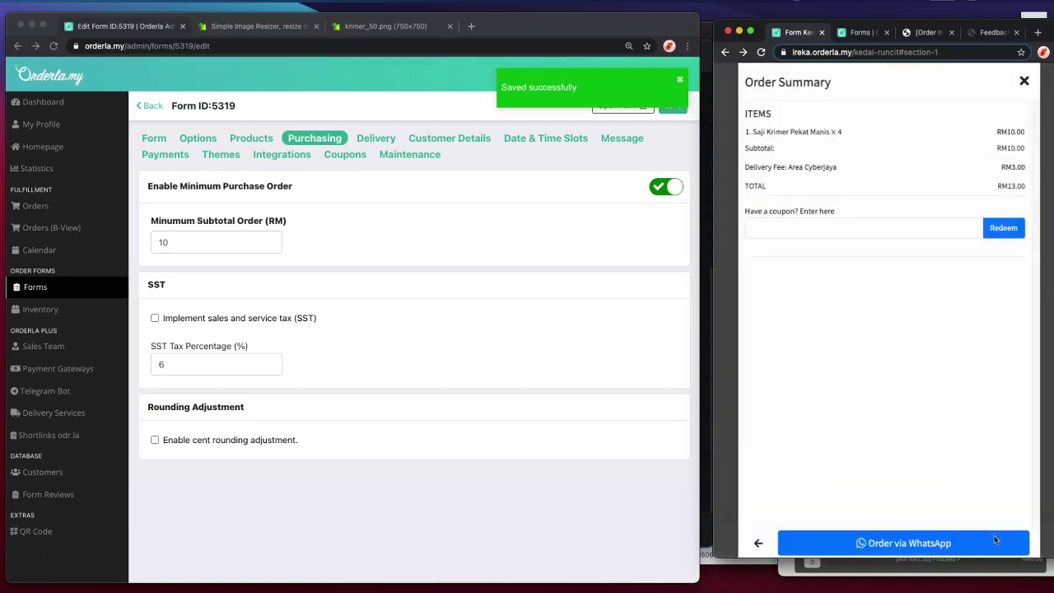
# - Copy the RM10.00 coupon's code from the admin Coupons list into the order summary
pyautogui.click(625, 202)
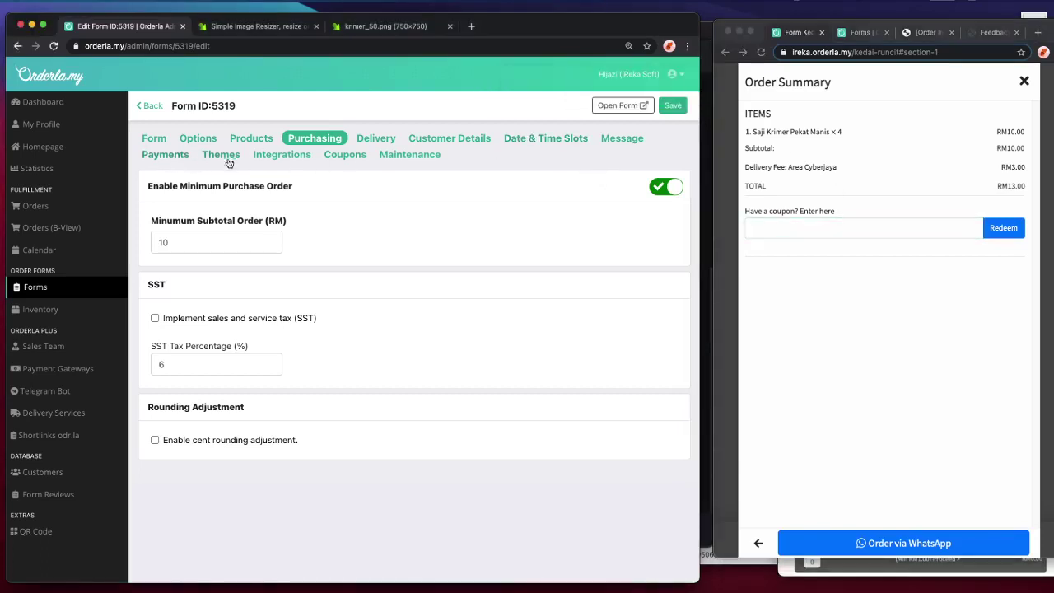
pyautogui.click(356, 152)
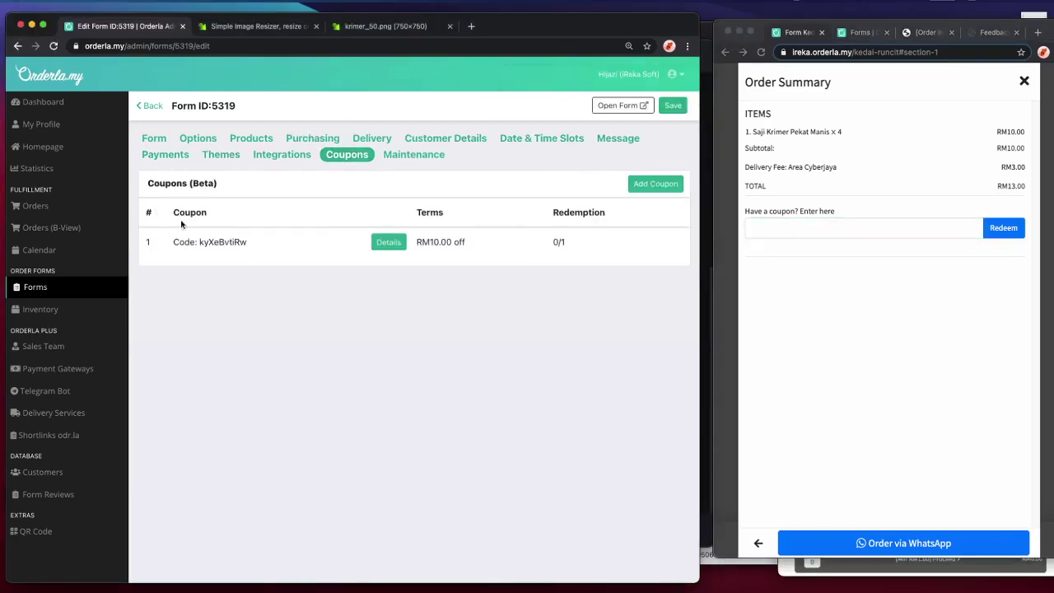
pyautogui.doubleClick(221, 239)
pyautogui.press('super+c')
pyautogui.click(828, 227)
pyautogui.press('super+v')
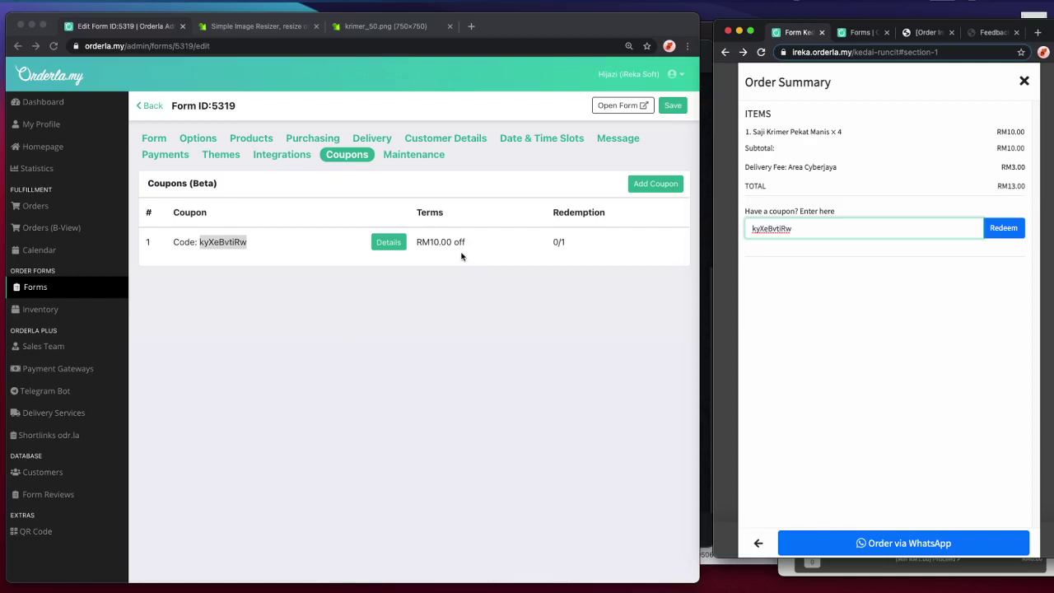
# - Redeem the coupon to bring the total to RM3.00 and order via WhatsApp
pyautogui.click(434, 245)
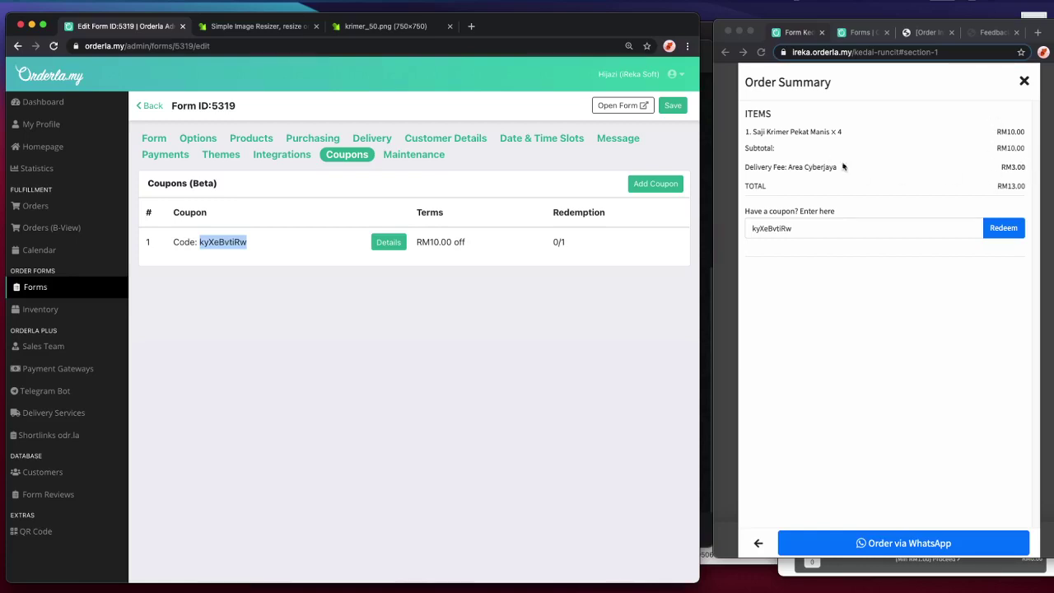
pyautogui.click(1025, 170)
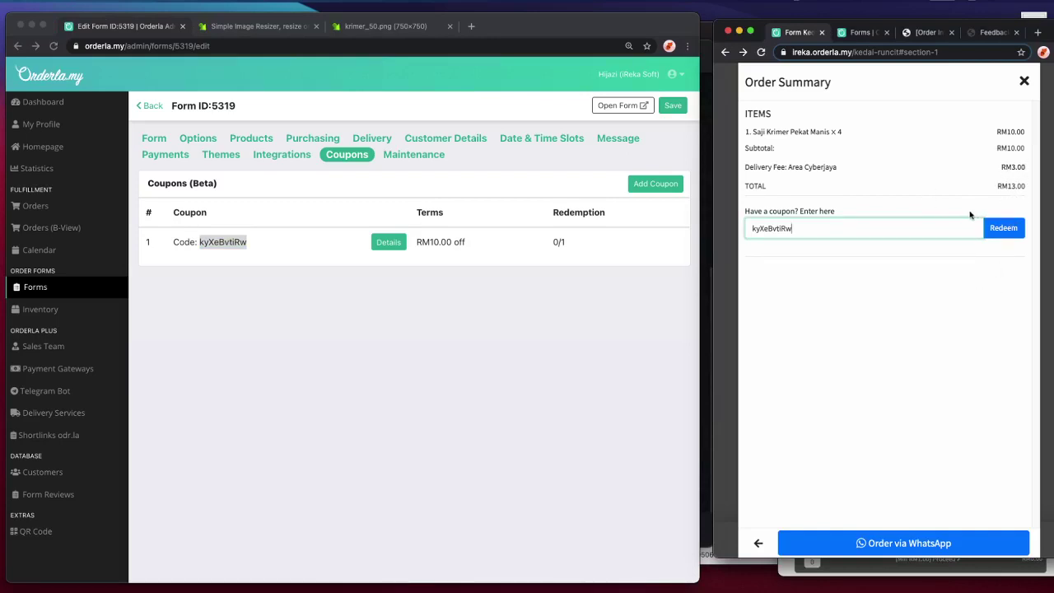
pyautogui.click(999, 228)
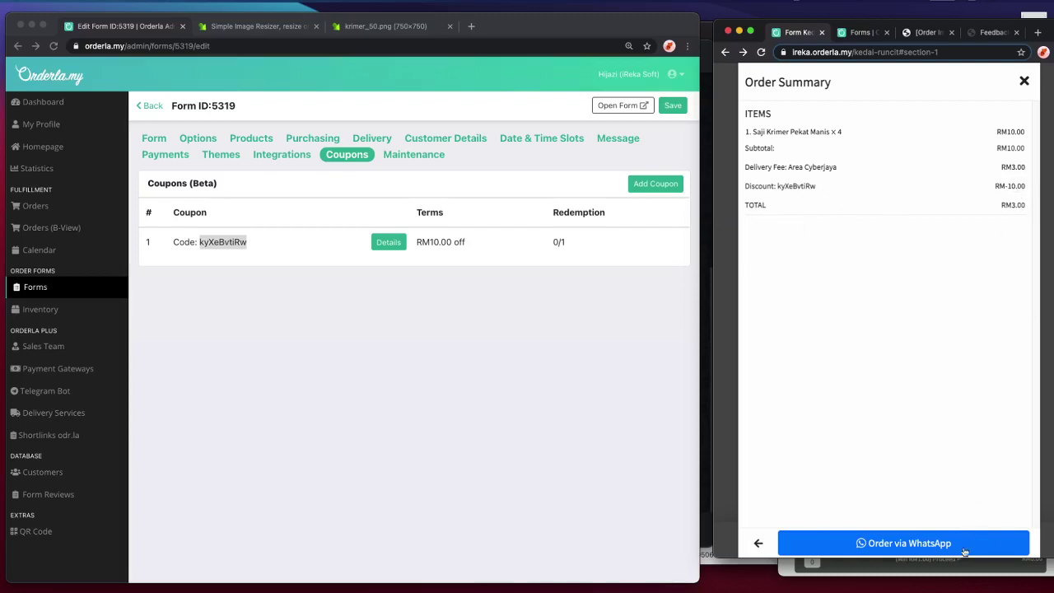
pyautogui.click(965, 550)
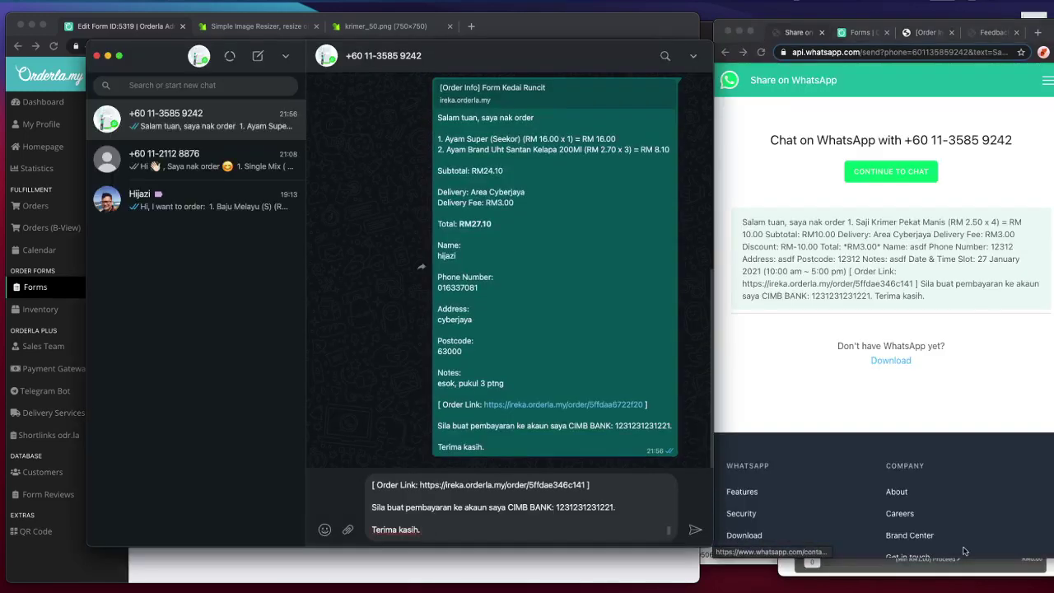
# - Send the drafted Kedai Runcit order message in the WhatsApp chat
pyautogui.click(576, 522)
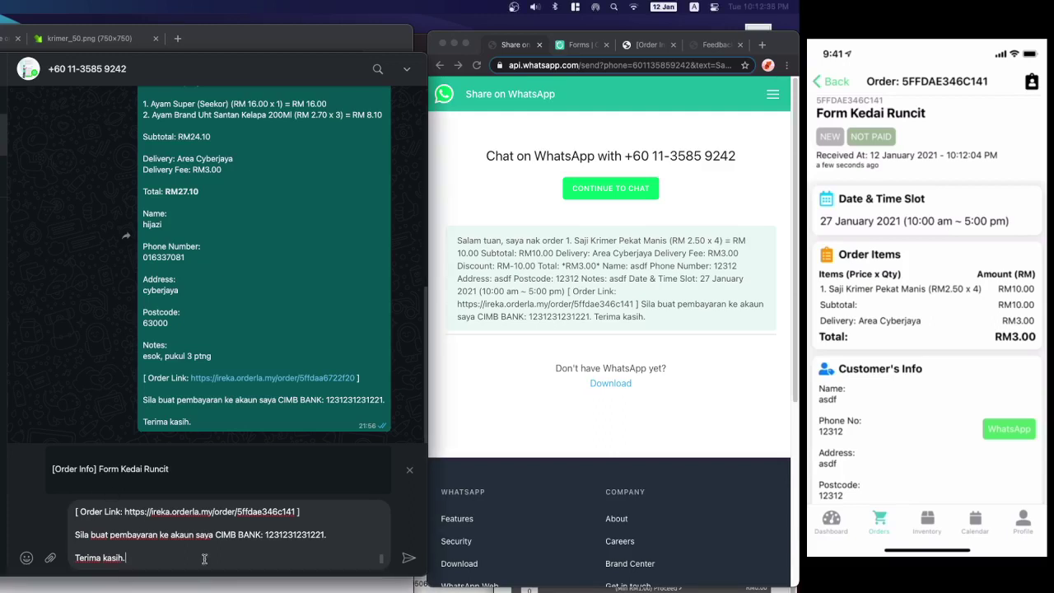
pyautogui.scroll(10, 363, 554)
pyautogui.scroll(-10, 362, 554)
pyautogui.scroll(10, 349, 547)
pyautogui.scroll(-10, 349, 547)
pyautogui.scroll(3, 348, 548)
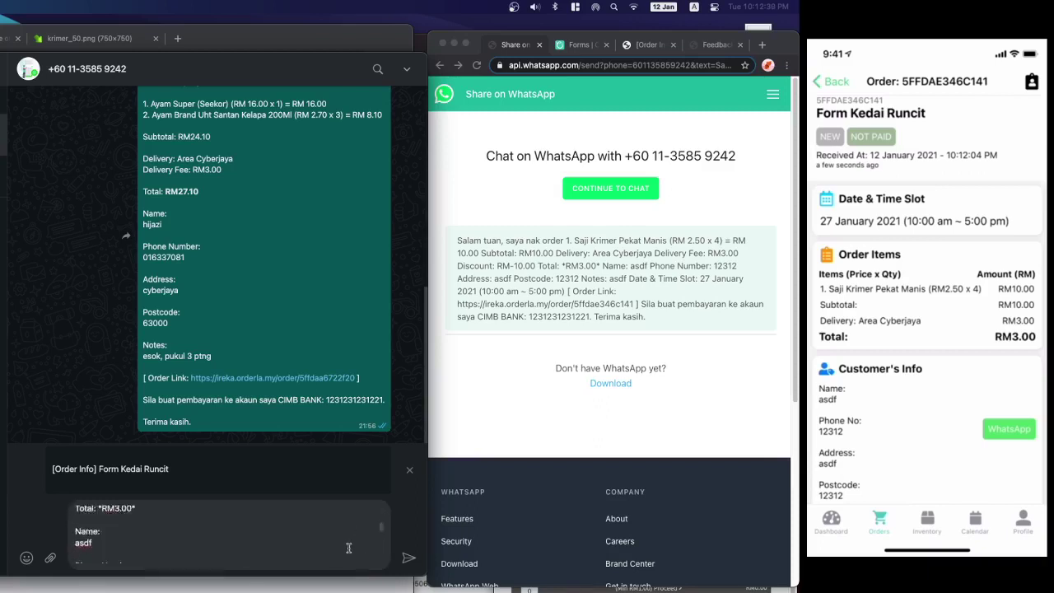
pyautogui.scroll(-3, 348, 547)
pyautogui.click(409, 557)
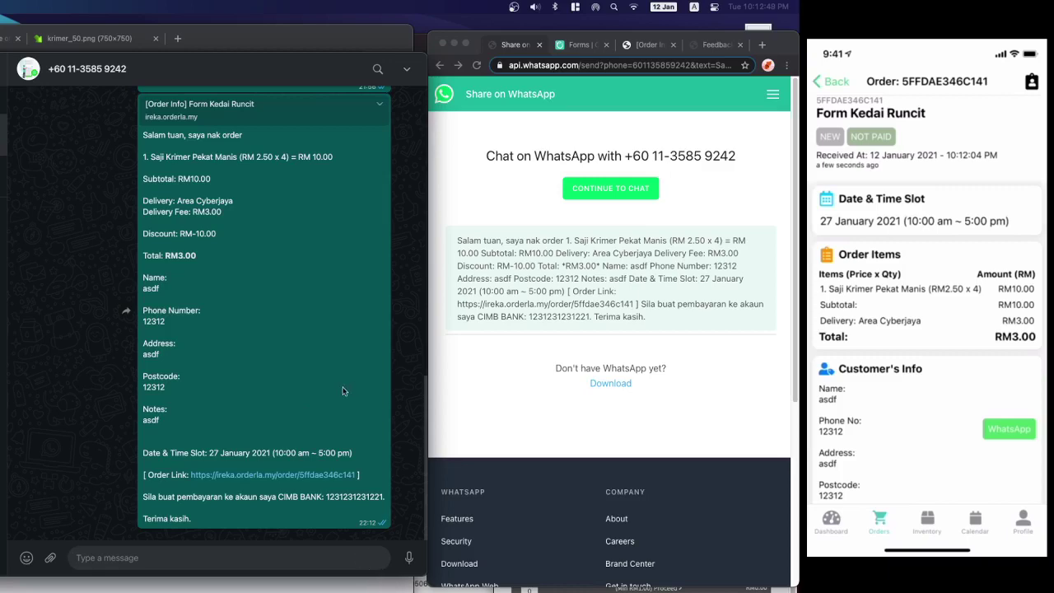
# - Review the sent order message, then hide WhatsApp to return to the Coupons page
pyautogui.scroll(2, 310, 375)
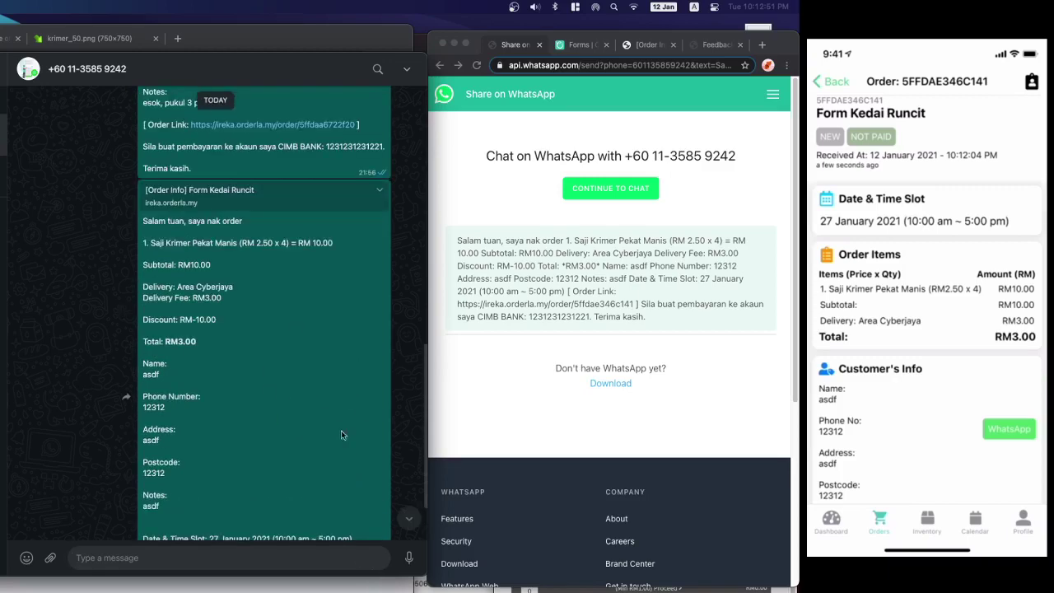
pyautogui.scroll(-2, 317, 455)
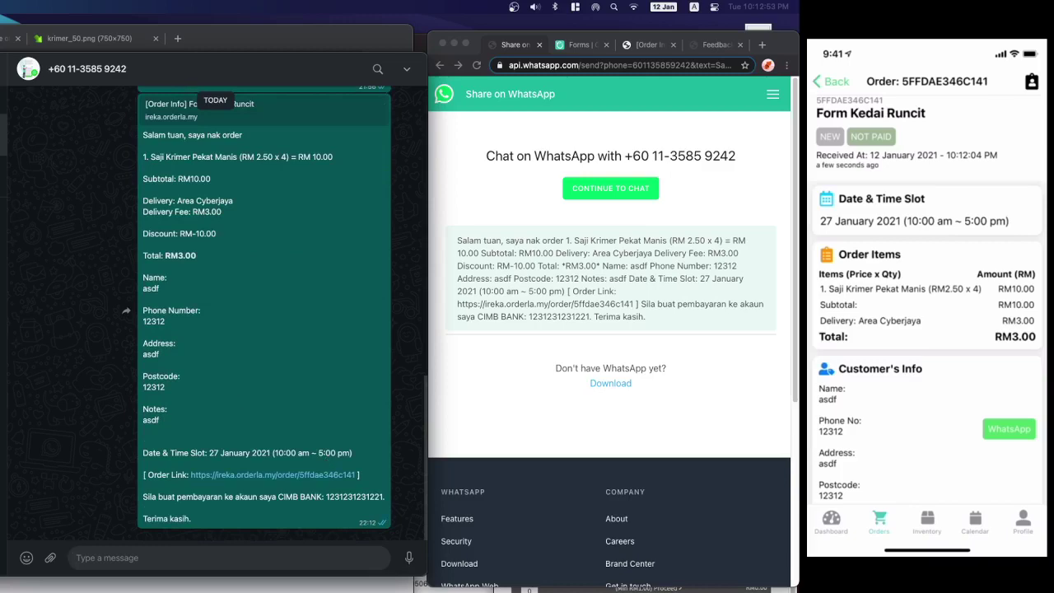
pyautogui.press('super+Tab')
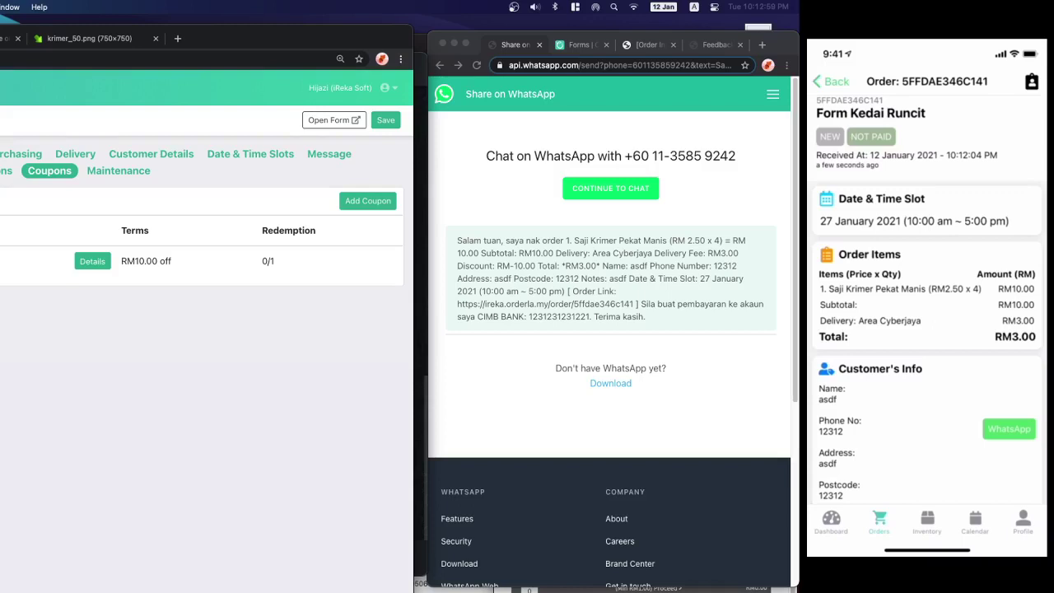
# - Scroll through the sent Kedai Runcit order message to review its details
pyautogui.scroll(-2, 142, 391)
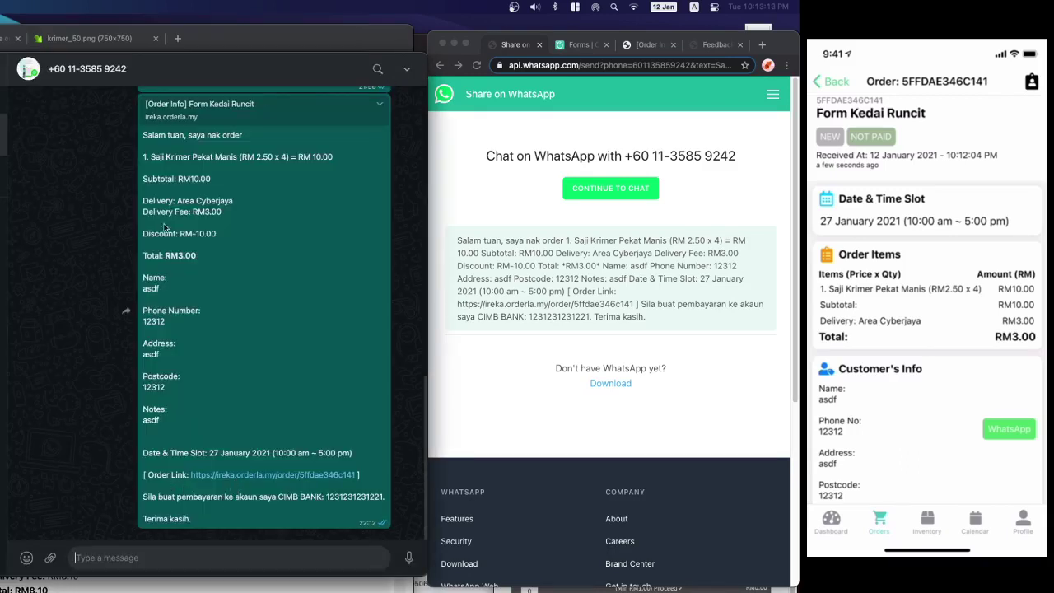
pyautogui.scroll(2, 165, 228)
pyautogui.moveTo(149, 222); pyautogui.dragTo(243, 522)
pyautogui.scroll(-2, 243, 522)
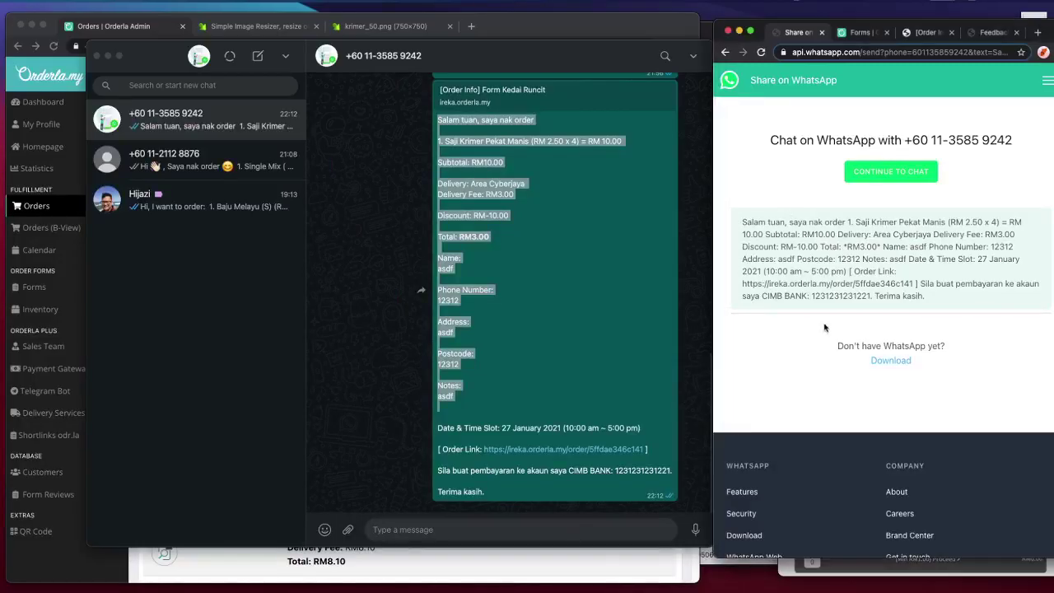
pyautogui.click(452, 332)
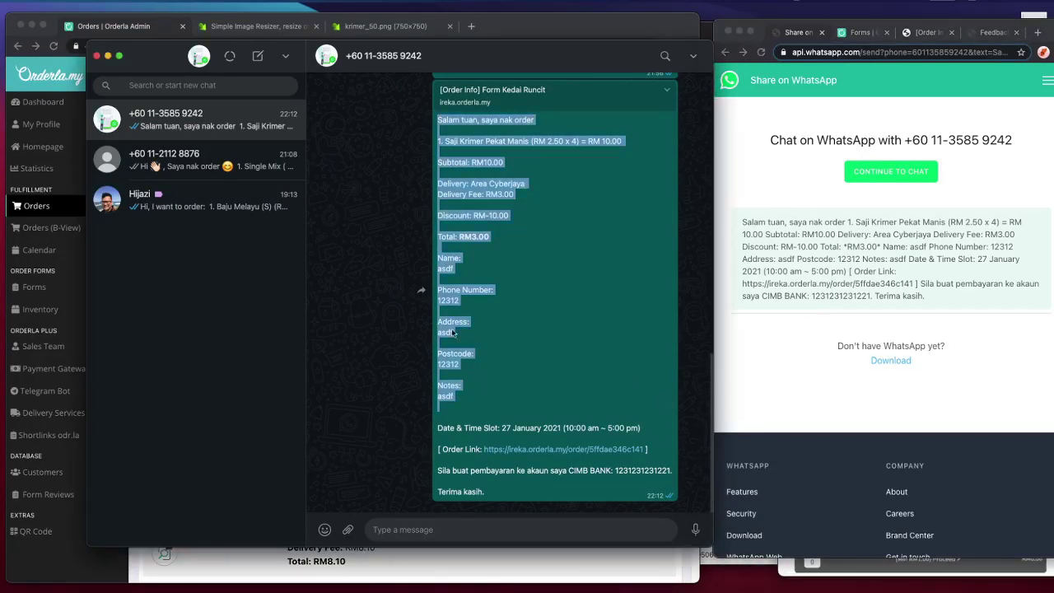
pyautogui.click(559, 416)
pyautogui.scroll(2, 511, 407)
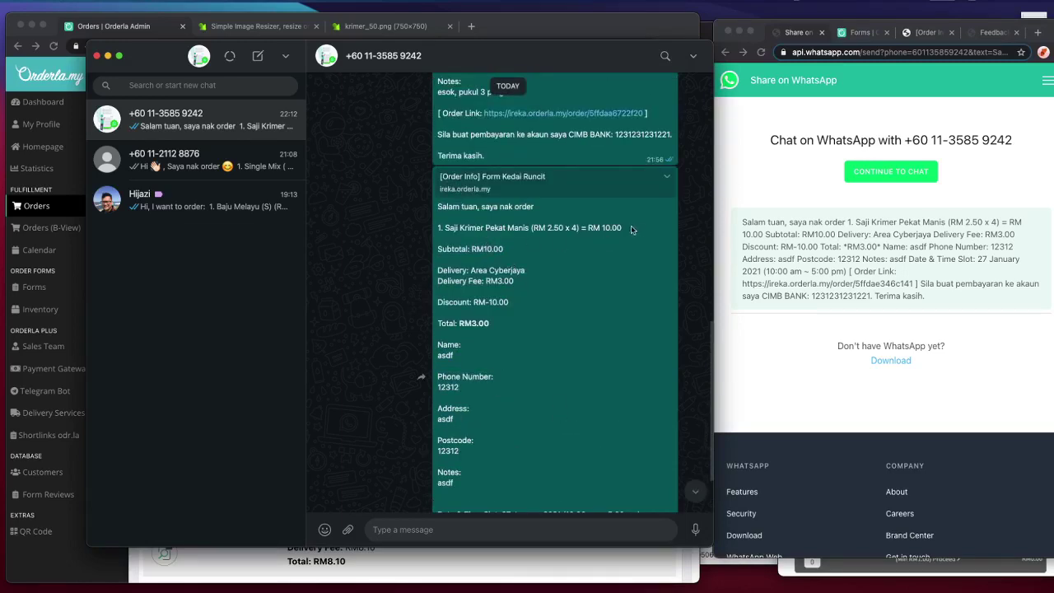
# - Highlight the RM-10.00 discount line and copy the message's Order Link URL
pyautogui.moveTo(490, 324); pyautogui.dragTo(528, 308)
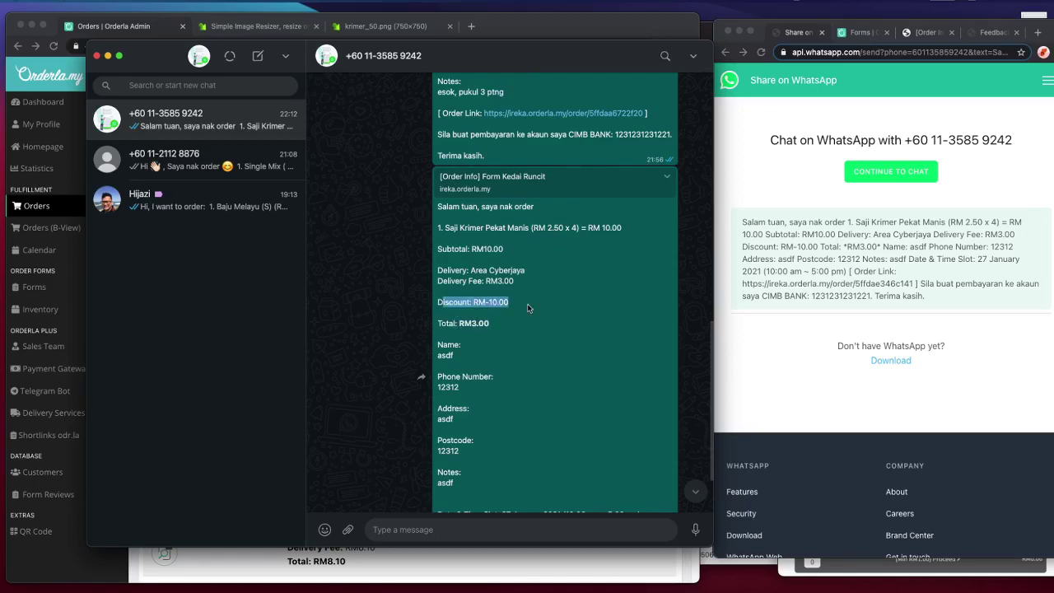
pyautogui.scroll(-2, 576, 303)
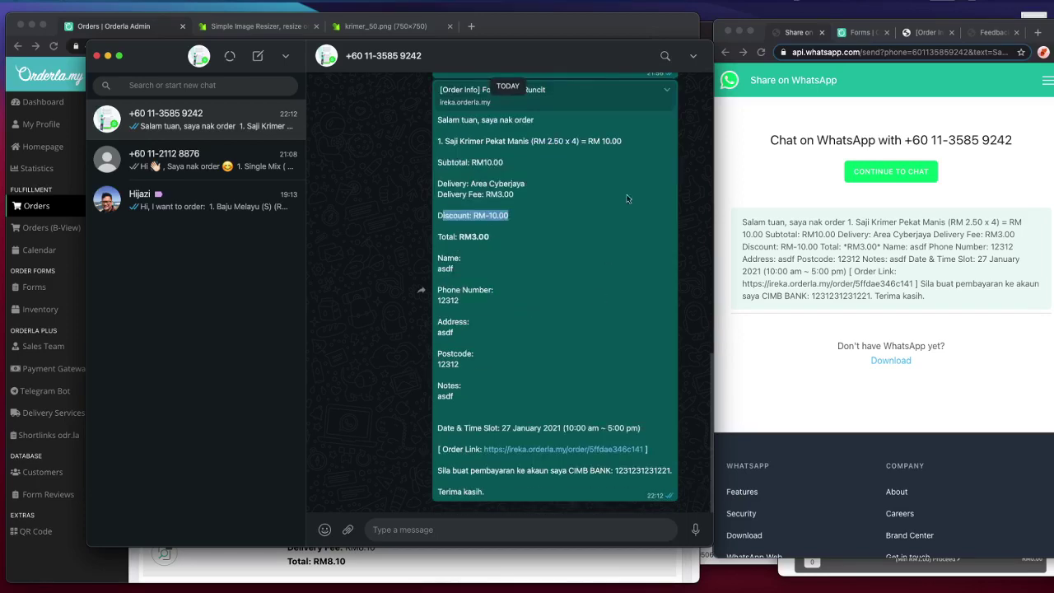
pyautogui.rightClick(611, 453)
pyautogui.press('super+c')
pyautogui.click(635, 456)
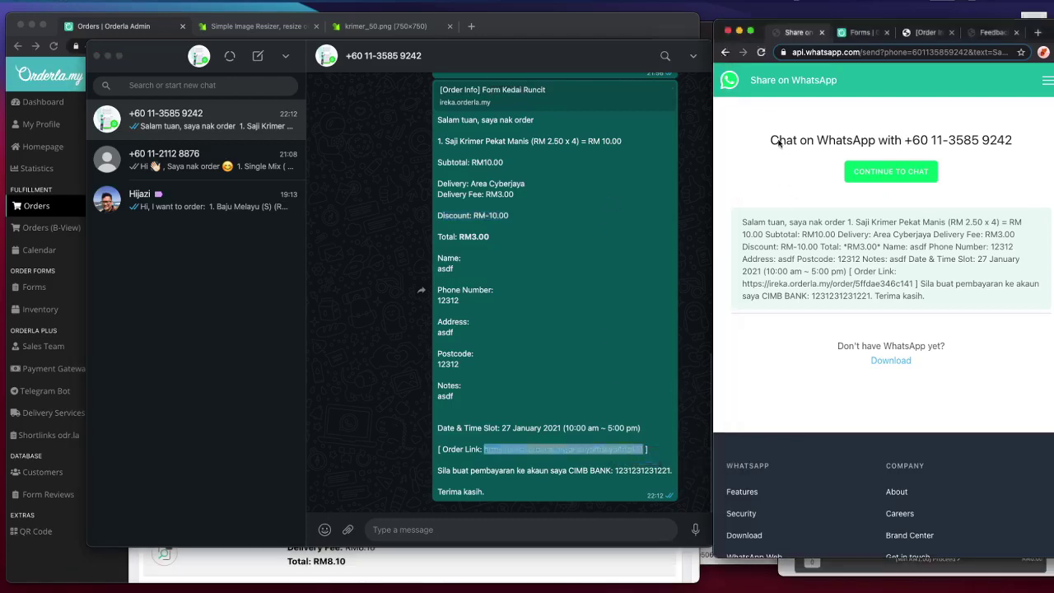
# - Paste the copied order link into a spare browser tab to open the customer order page
pyautogui.click(988, 33)
pyautogui.click(977, 47)
pyautogui.press('super+v')
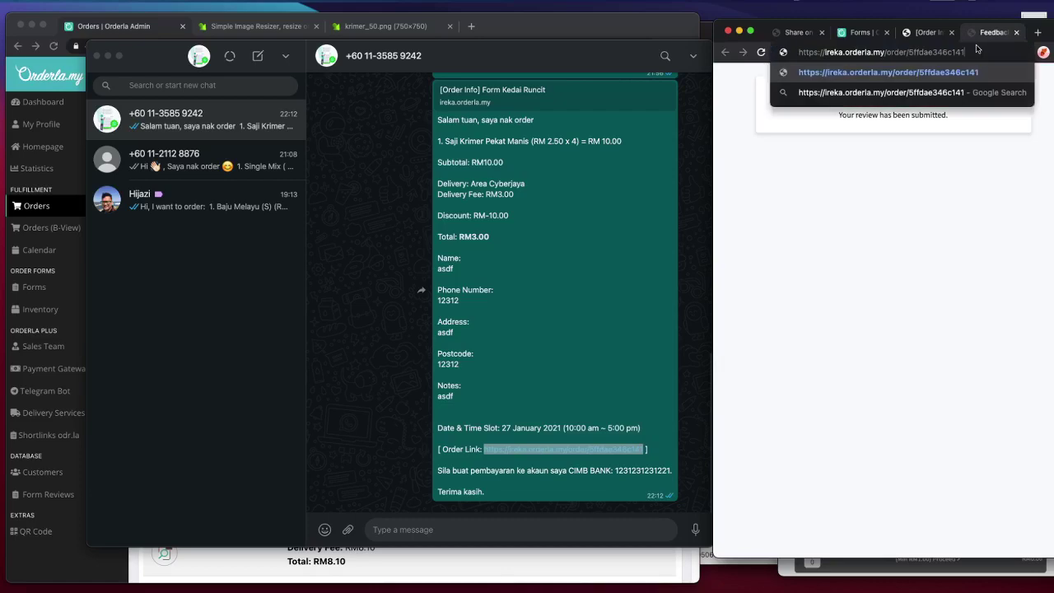
pyautogui.press('Return')
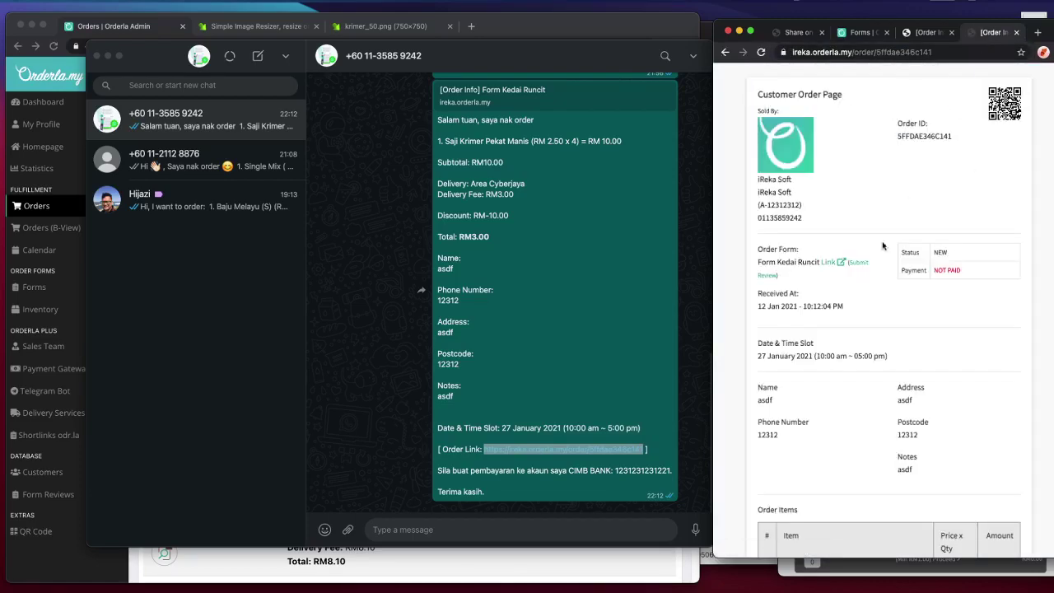
pyautogui.scroll(-3, 1033, 221)
pyautogui.scroll(-3, 1034, 221)
pyautogui.scroll(3, 1033, 221)
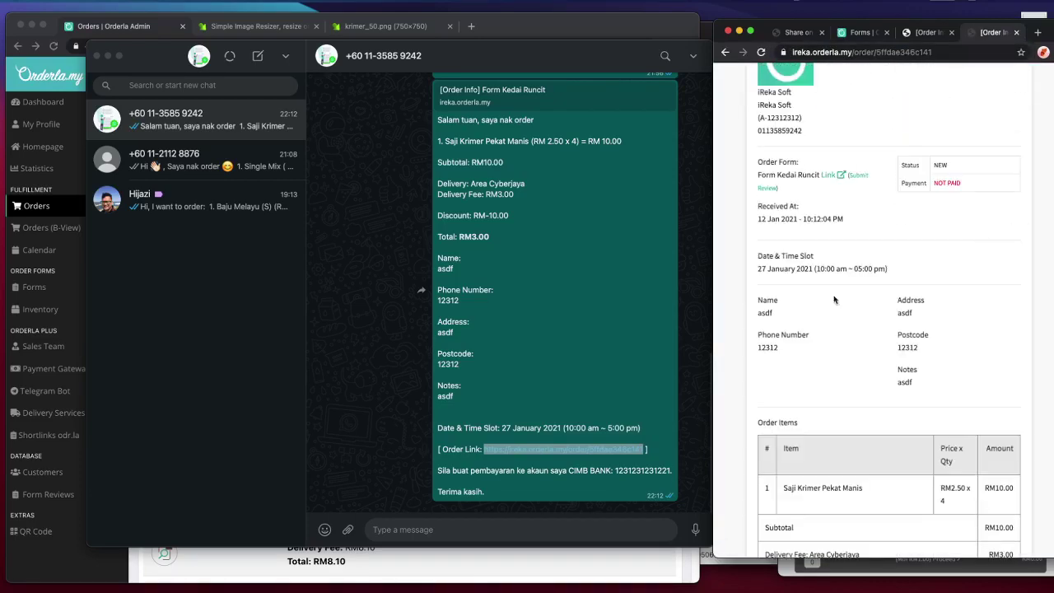
# - Open admin order #16, leave its ordering status at PENDING, and return to all orders
pyautogui.click(601, 552)
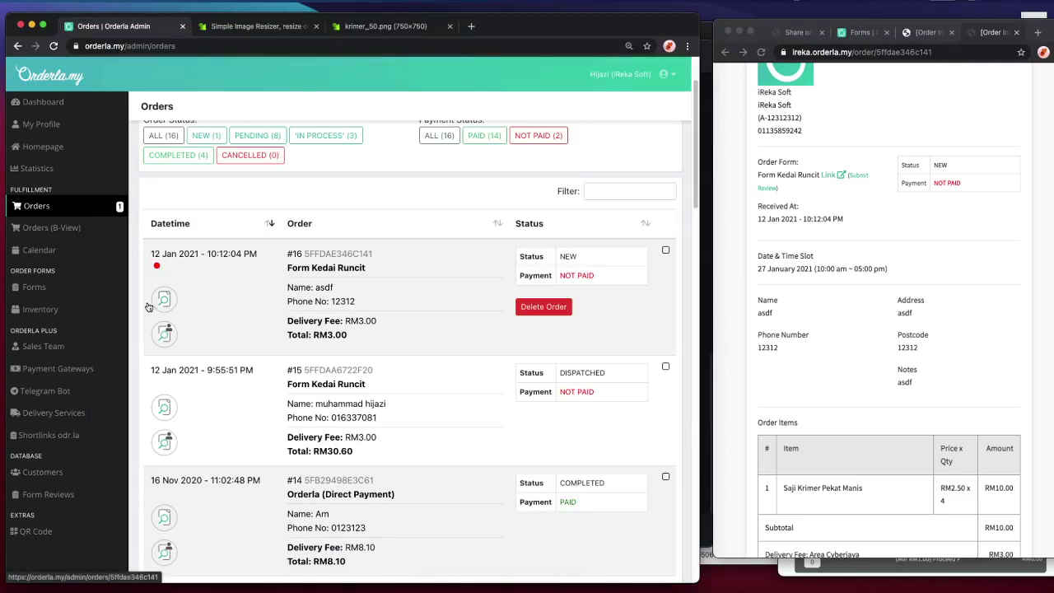
pyautogui.click(3, 315)
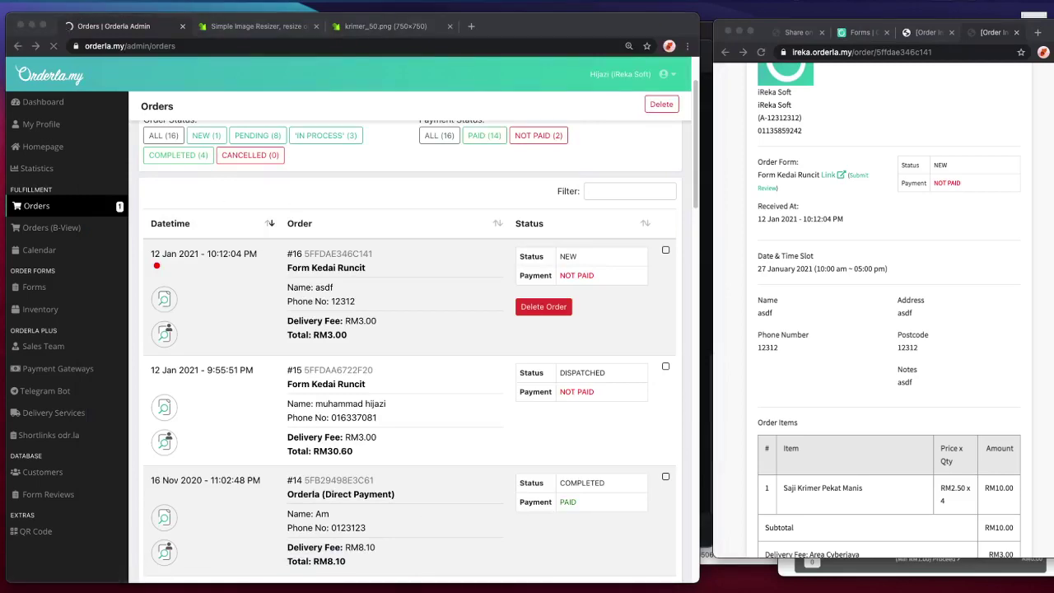
pyautogui.scroll(3, 939, 233)
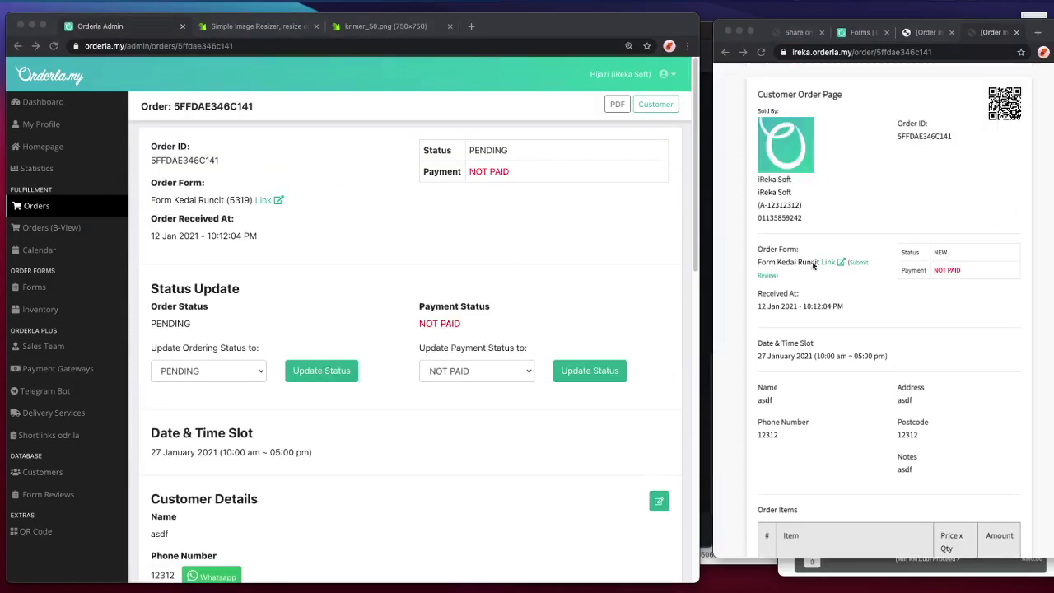
pyautogui.click(184, 367)
pyautogui.click(185, 368)
pyautogui.click(442, 301)
pyautogui.click(89, 209)
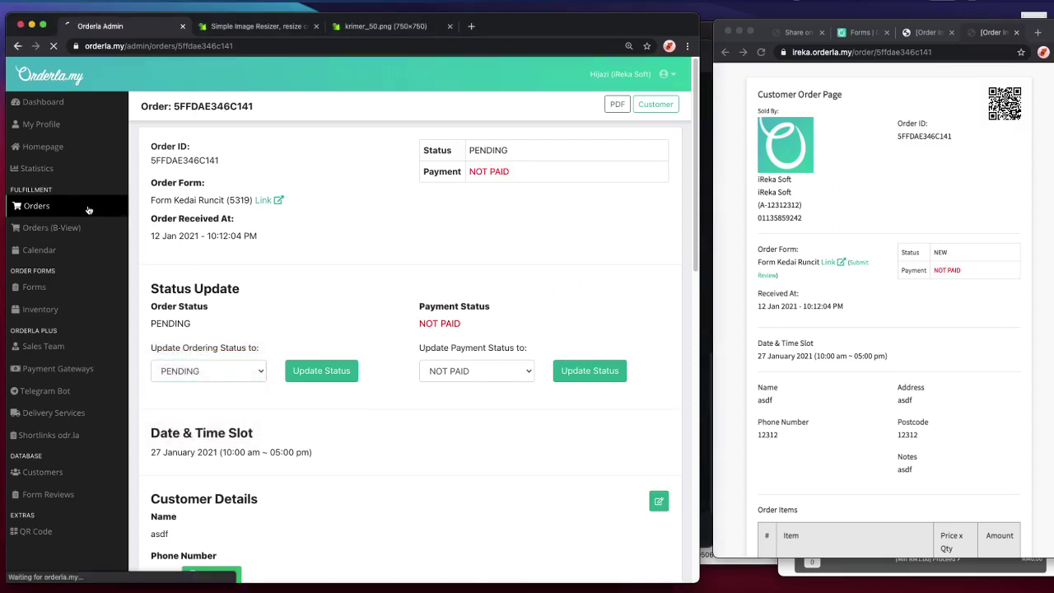
# - Reopen admin order #16 and refresh the customer order page
pyautogui.click(953, 169)
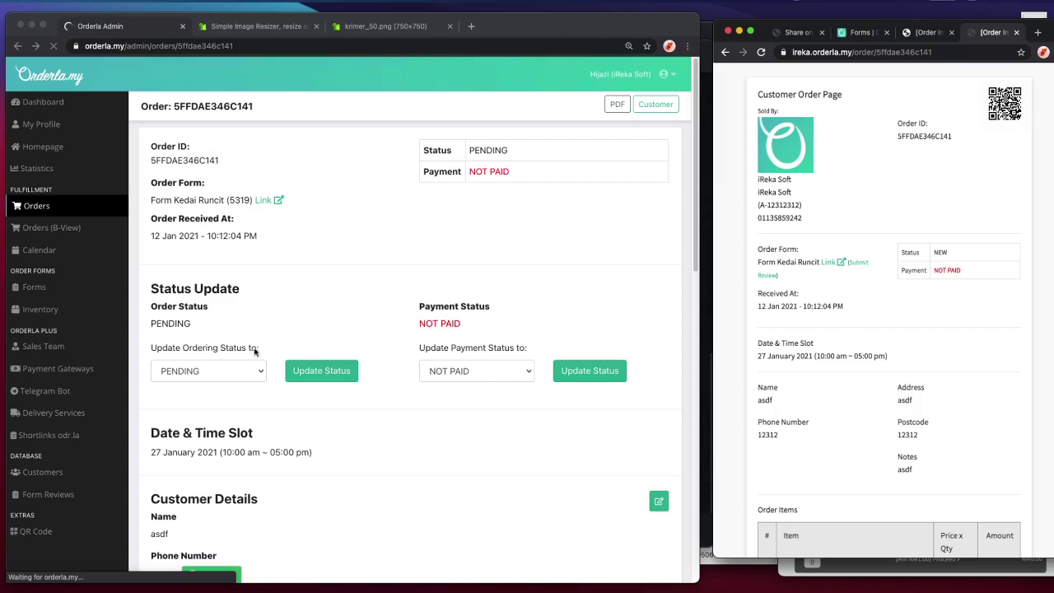
pyautogui.click(178, 374)
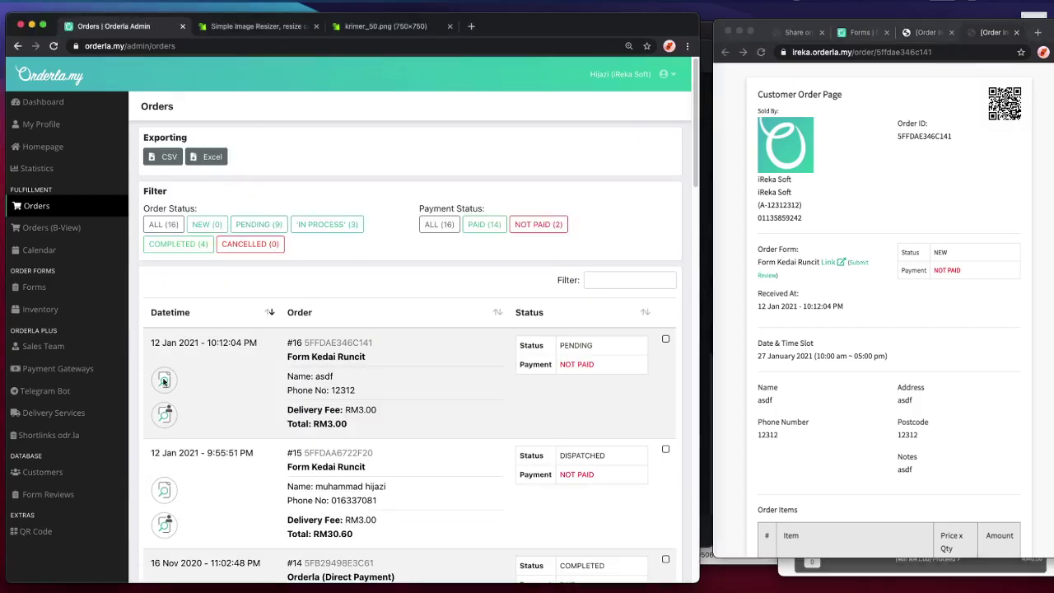
pyautogui.click(166, 382)
pyautogui.click(955, 198)
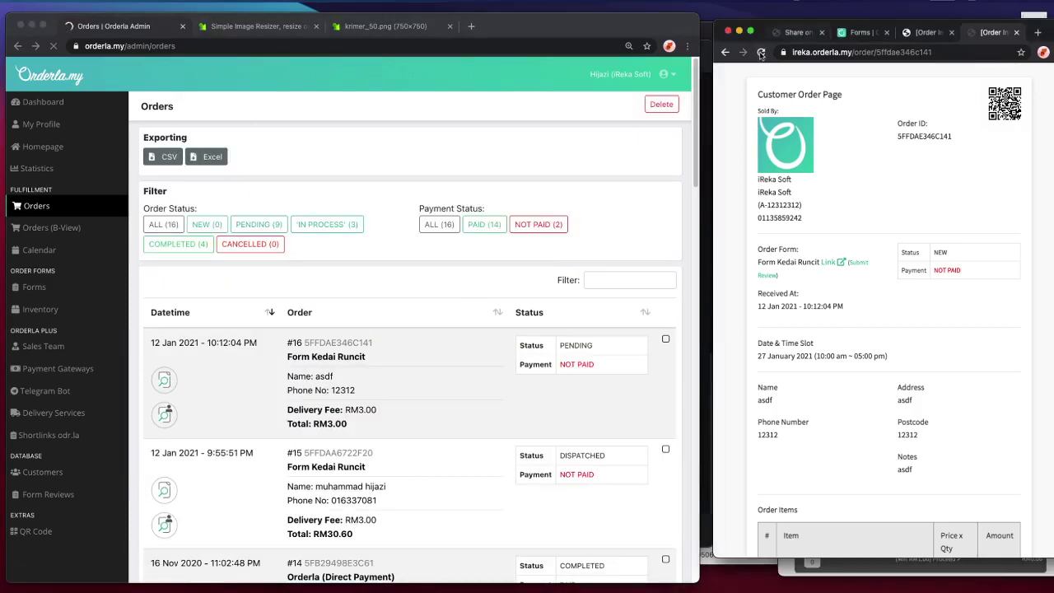
pyautogui.click(761, 52)
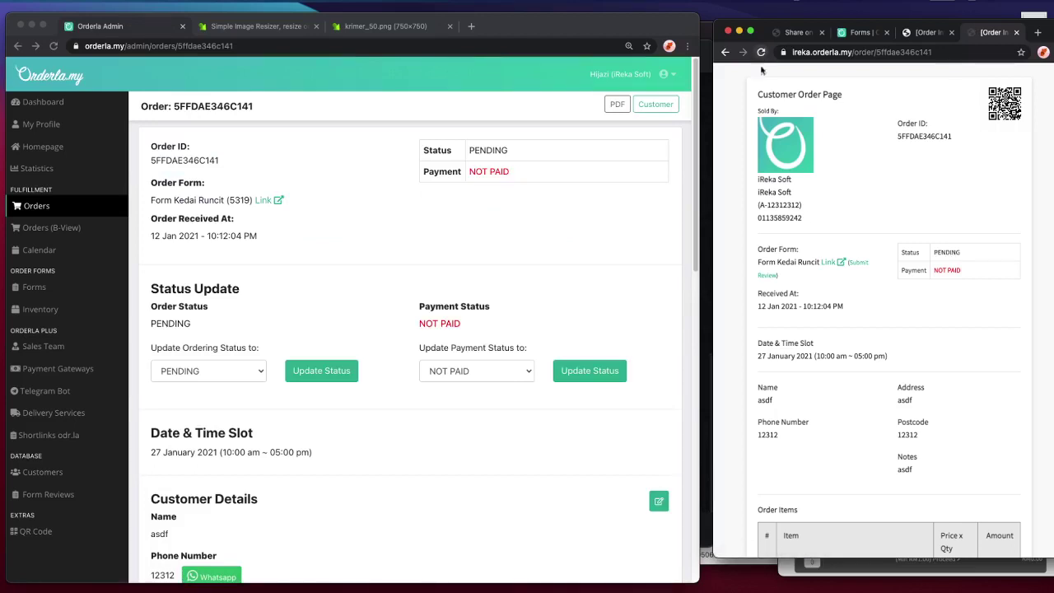
pyautogui.scroll(-1, 502, 367)
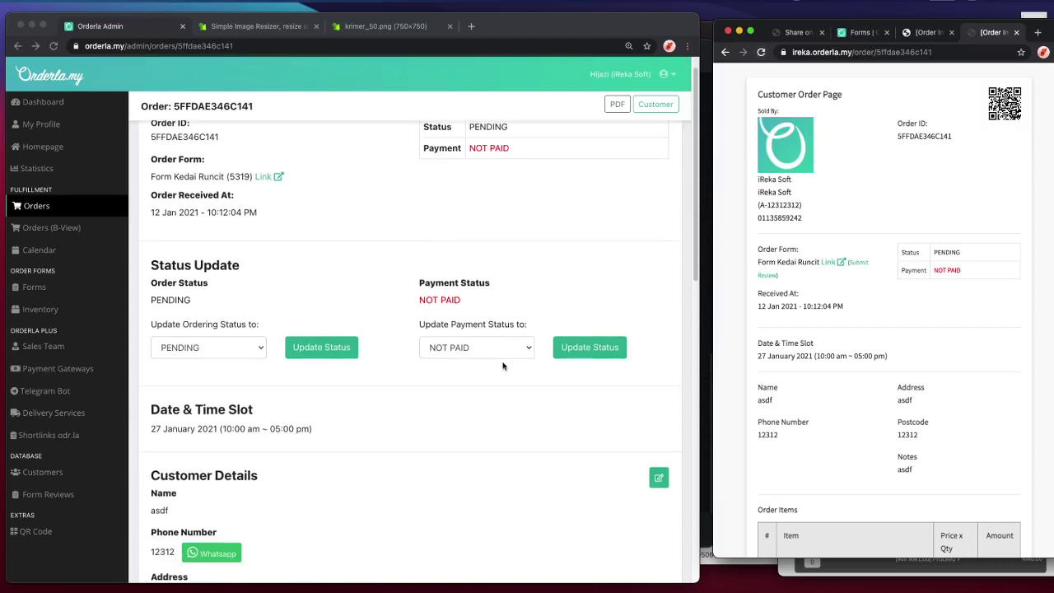
# - Set order #16's payment status to PAID, save it, and refresh the customer page
pyautogui.click(494, 356)
pyautogui.click(496, 352)
pyautogui.click(496, 352)
pyautogui.click(494, 356)
pyautogui.click(449, 426)
pyautogui.click(589, 347)
pyautogui.click(889, 232)
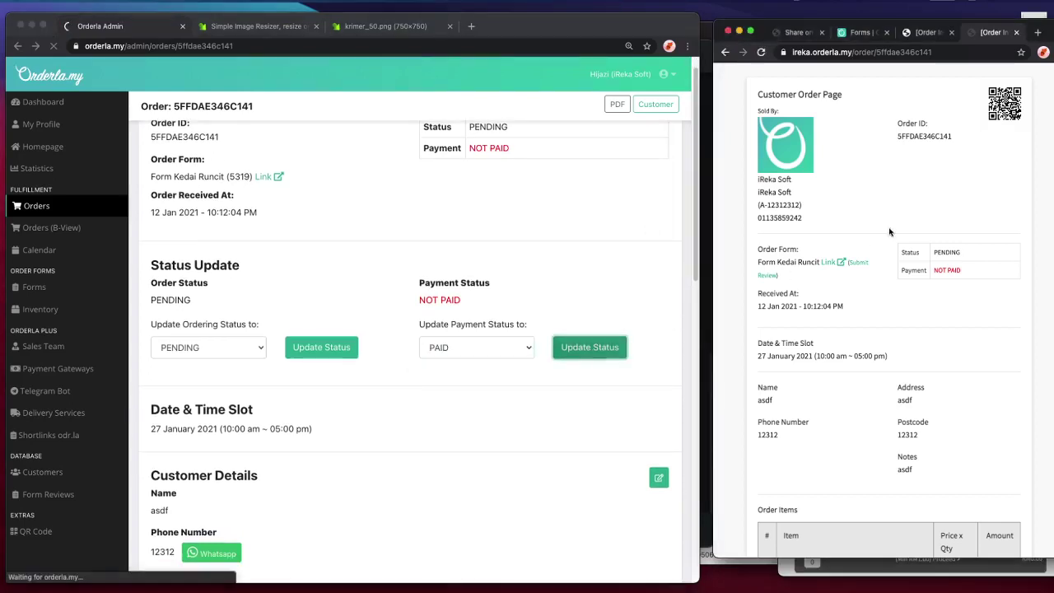
pyautogui.click(761, 52)
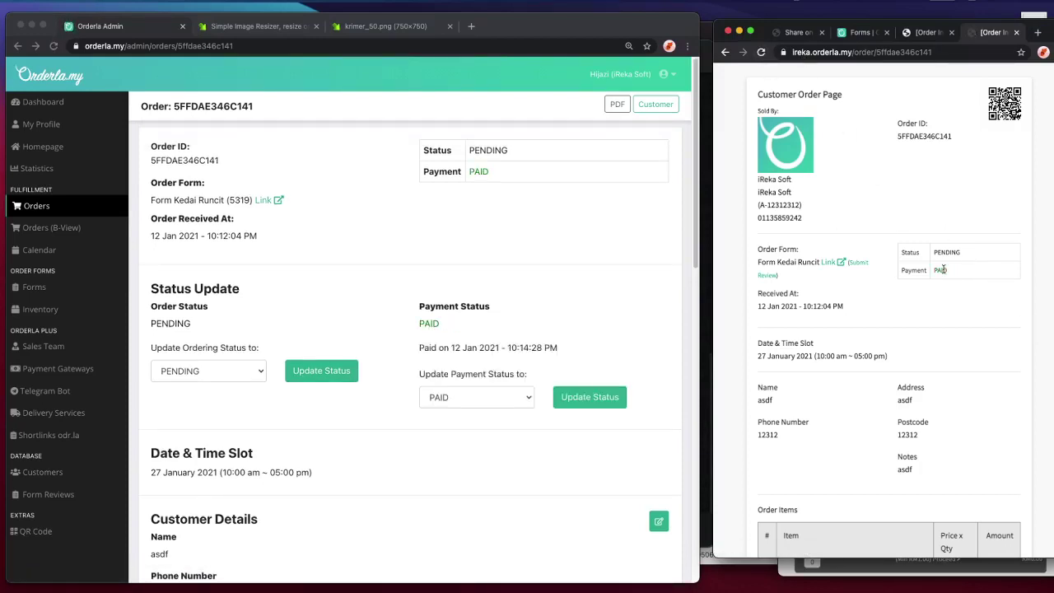
# - Check the customer page shows PAID, paid on 12 Jan 2021 10:14:28 PM
pyautogui.scroll(-3, 937, 246)
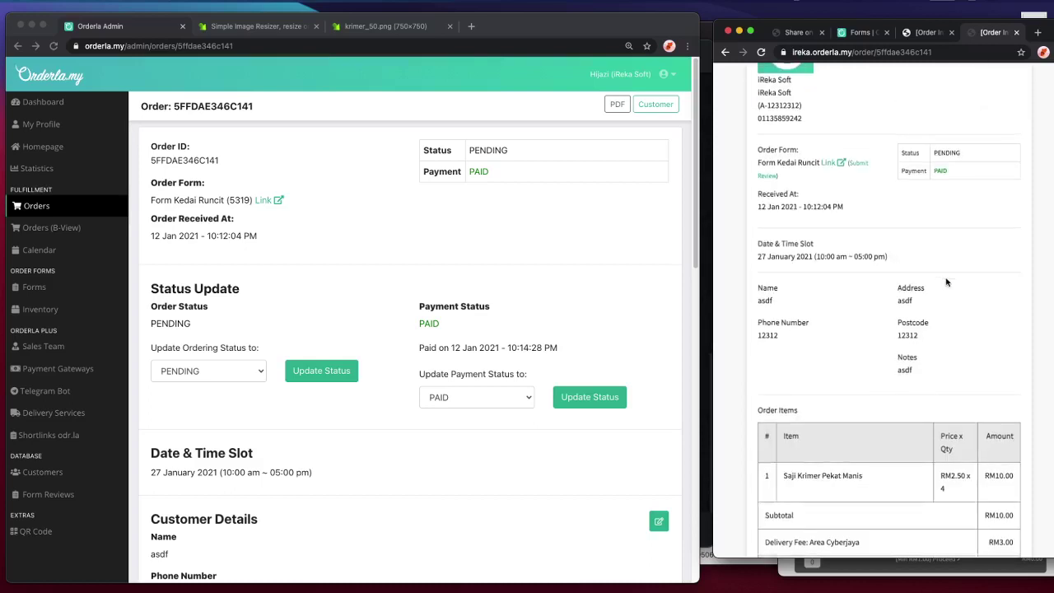
pyautogui.scroll(2, 781, 330)
pyautogui.moveTo(751, 301); pyautogui.dragTo(948, 316)
pyautogui.click(949, 316)
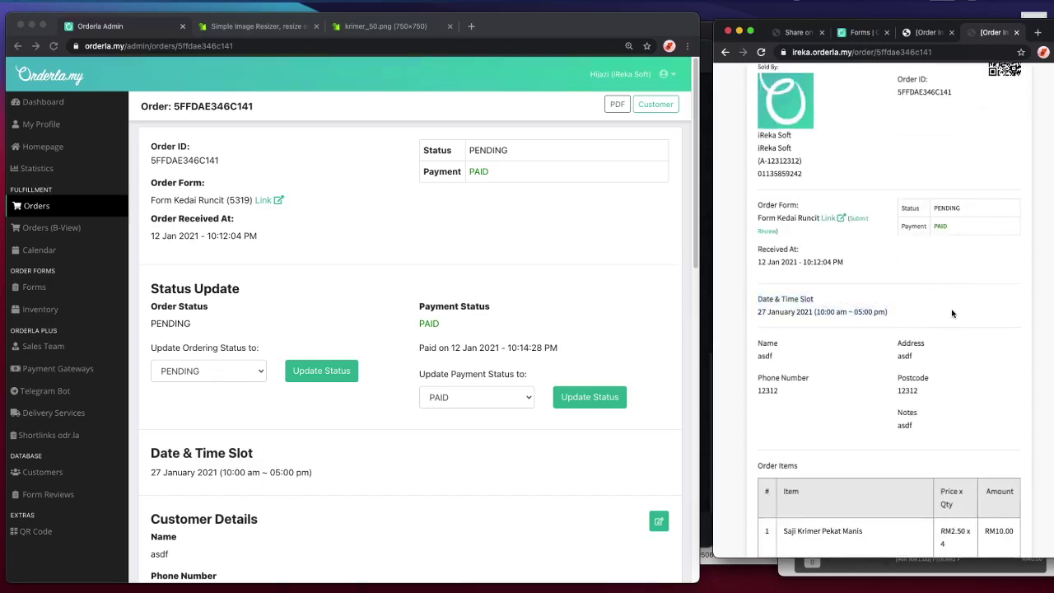
pyautogui.scroll(-5, 953, 314)
pyautogui.scroll(6, 953, 313)
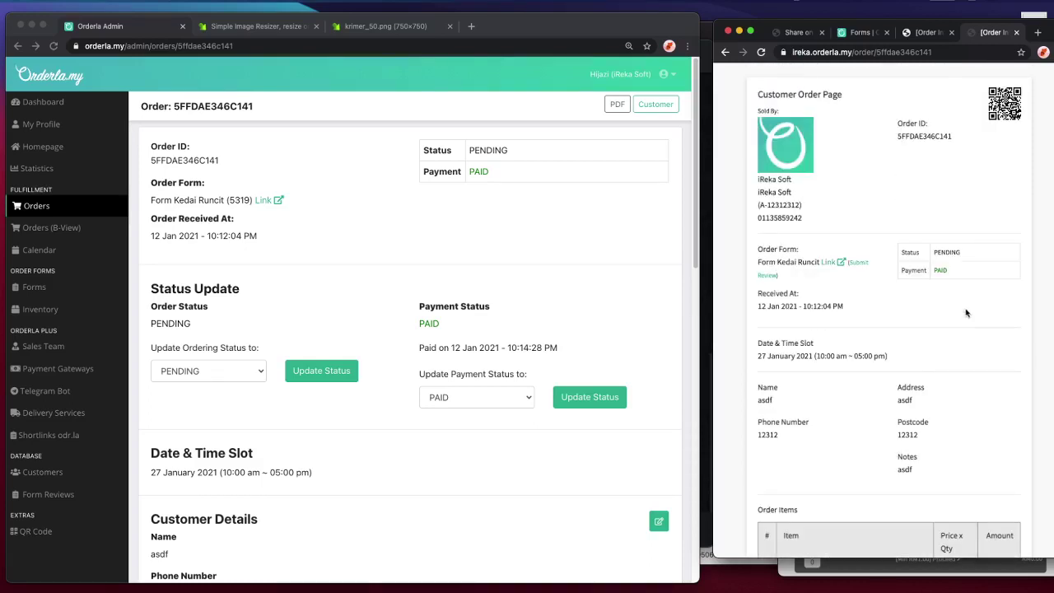
pyautogui.click(194, 238)
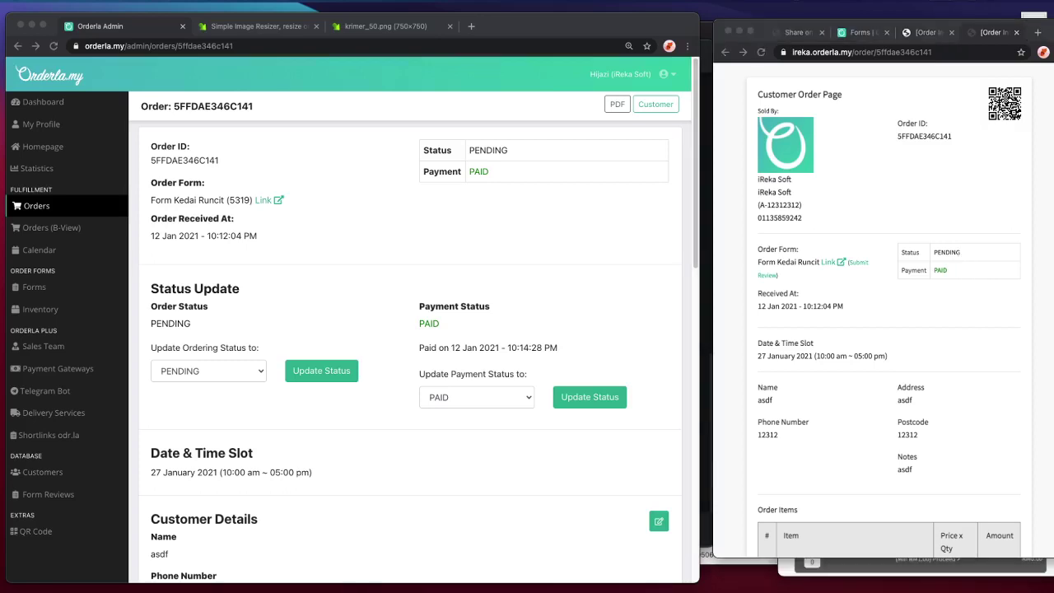